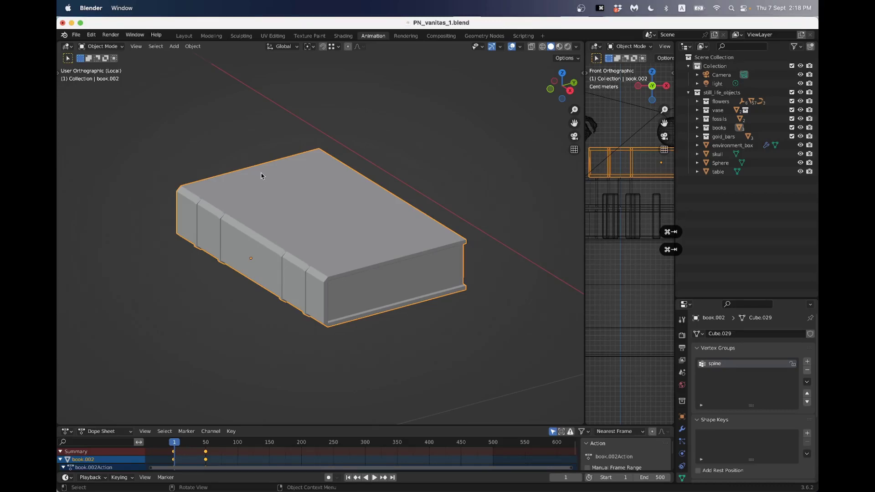
- Start a new General file, saving the changes to PN_vanitas_1.blend first
{"action": "middle_click_drag", "start_coordinate": [323, 220], "coordinate": [340, 249]}
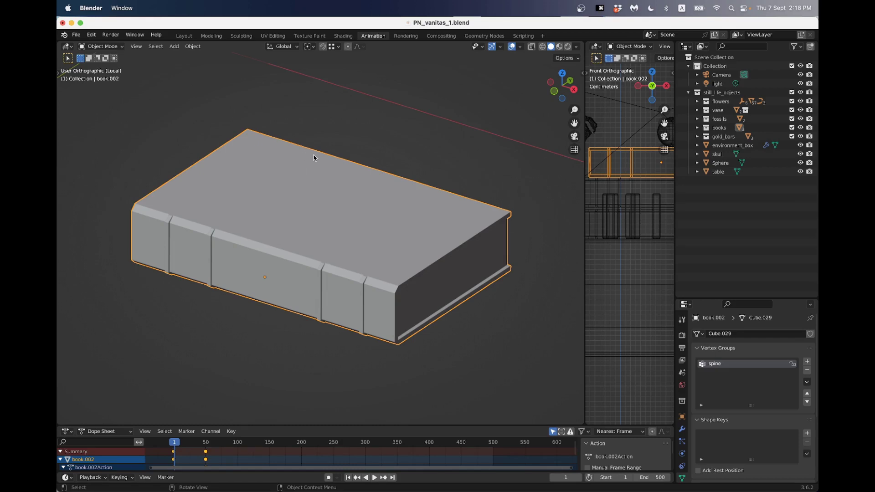
{"action": "left_click", "coordinate": [76, 36]}
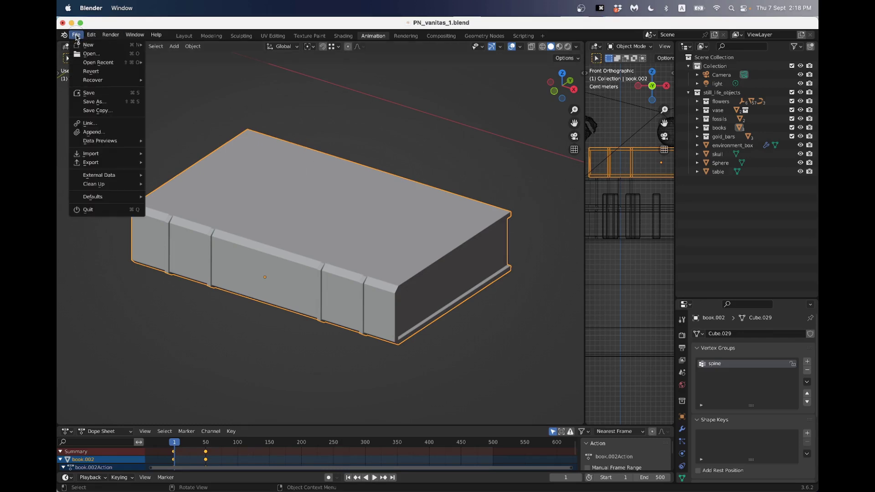
{"action": "mouse_move", "coordinate": [91, 44]}
{"action": "left_click", "coordinate": [176, 48]}
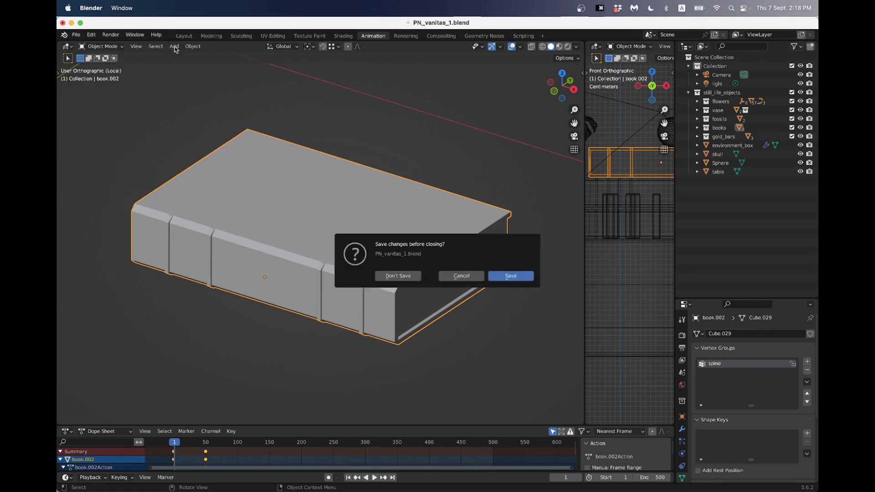
{"action": "left_click", "coordinate": [513, 278]}
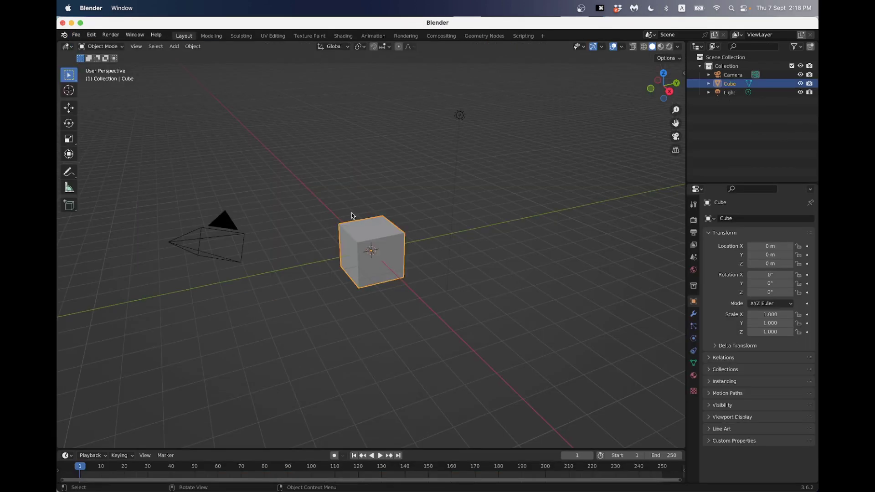
- Save the new scene in the Blender_Project_Files folder as PN_vanitas_1_tutorial_version.blend
{"action": "left_click", "coordinate": [75, 34]}
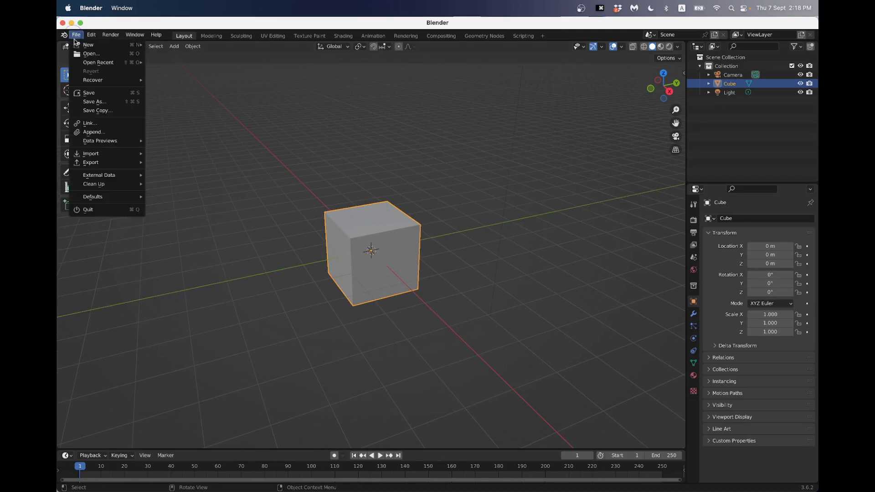
{"action": "left_click", "coordinate": [97, 94]}
{"action": "left_click_drag", "start_coordinate": [273, 129], "coordinate": [198, 87]}
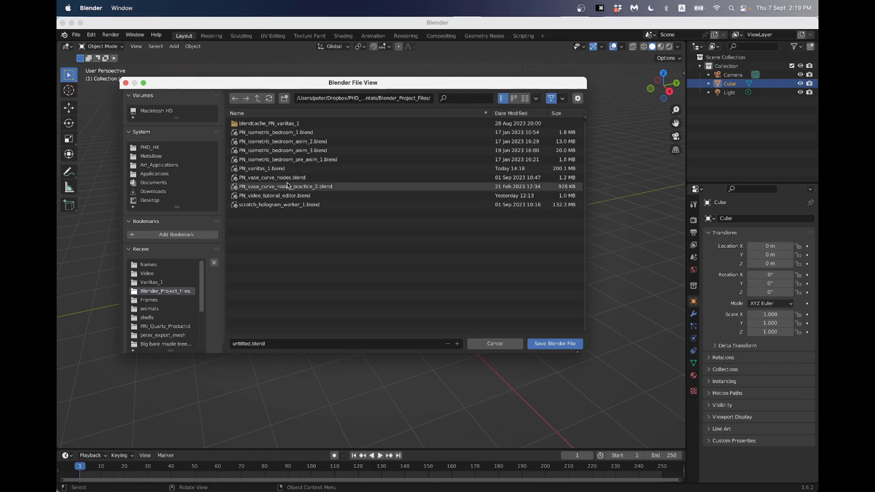
{"action": "left_click", "coordinate": [268, 170]}
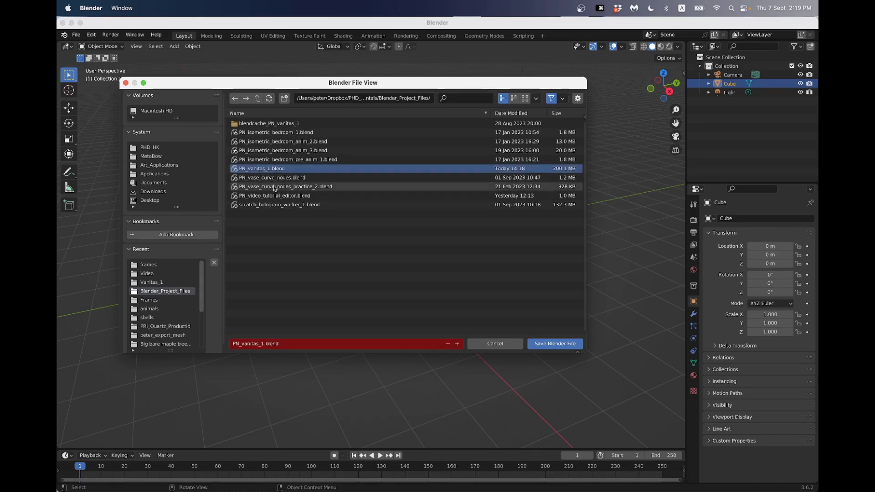
{"action": "left_click", "coordinate": [261, 344]}
{"action": "left_click", "coordinate": [263, 344]}
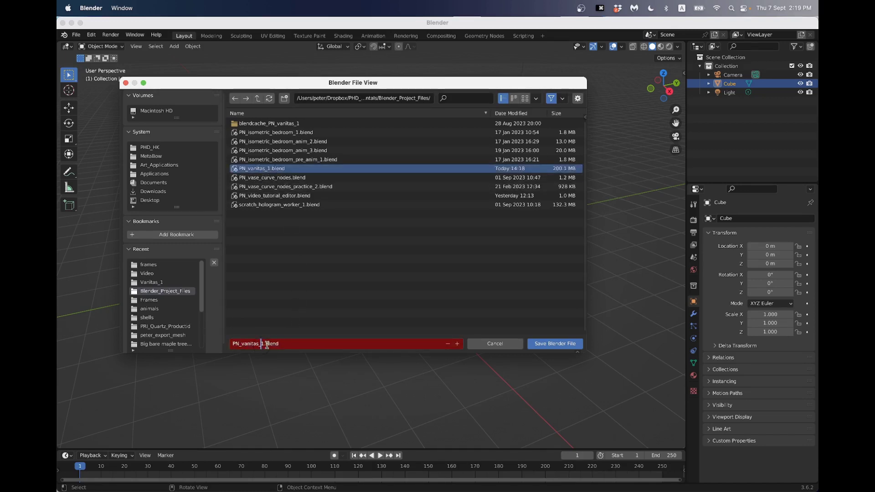
{"action": "type", "text": "2"}
{"action": "key", "text": "BackSpace"}
{"action": "type", "text": "_tutorial"}
{"action": "type", "text": "_version"}
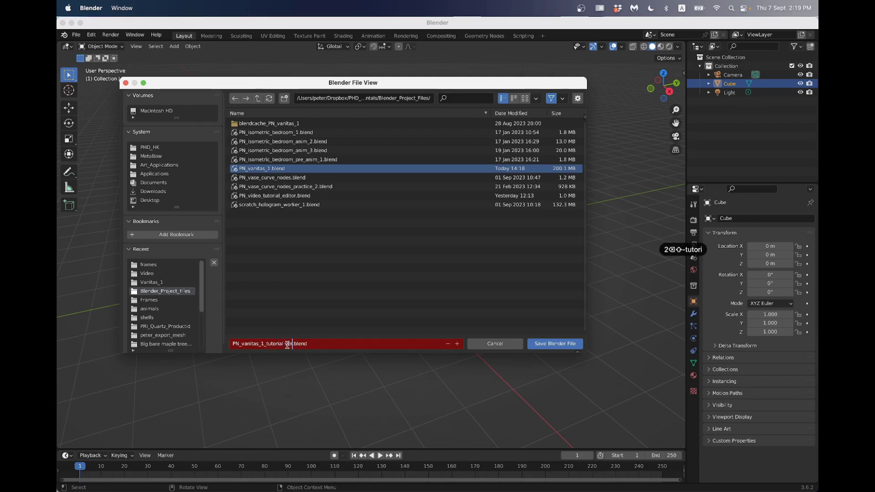
{"action": "left_click", "coordinate": [288, 345]}
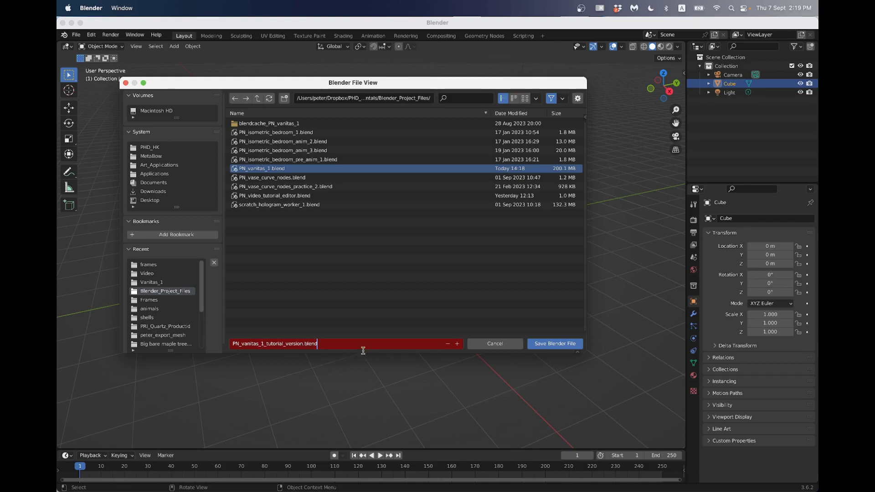
{"action": "left_click", "coordinate": [554, 345]}
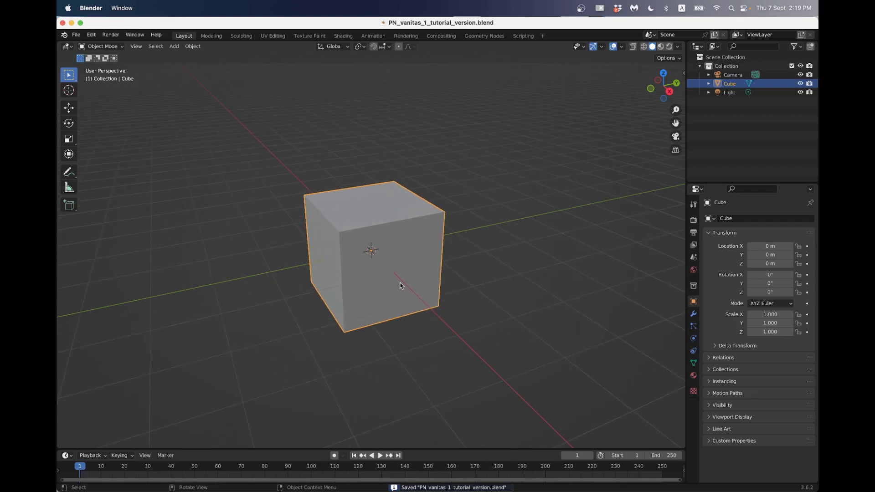
- Switch the default cube repeatedly between Object Mode and Edit Mode, finishing in Object Mode
{"action": "mouse_move", "coordinate": [382, 305]}
{"action": "middle_mouse_down"}
{"action": "mouse_move", "coordinate": [435, 303]}
{"action": "mouse_move", "coordinate": [388, 298]}
{"action": "mouse_move", "coordinate": [387, 320]}
{"action": "middle_mouse_up"}
{"action": "mouse_move", "coordinate": [386, 275]}
{"action": "middle_mouse_down"}
{"action": "mouse_move", "coordinate": [353, 275]}
{"action": "mouse_move", "coordinate": [390, 248]}
{"action": "mouse_move", "coordinate": [374, 287]}
{"action": "mouse_move", "coordinate": [374, 251]}
{"action": "mouse_move", "coordinate": [403, 248]}
{"action": "mouse_move", "coordinate": [373, 254]}
{"action": "mouse_move", "coordinate": [381, 266]}
{"action": "middle_mouse_up"}
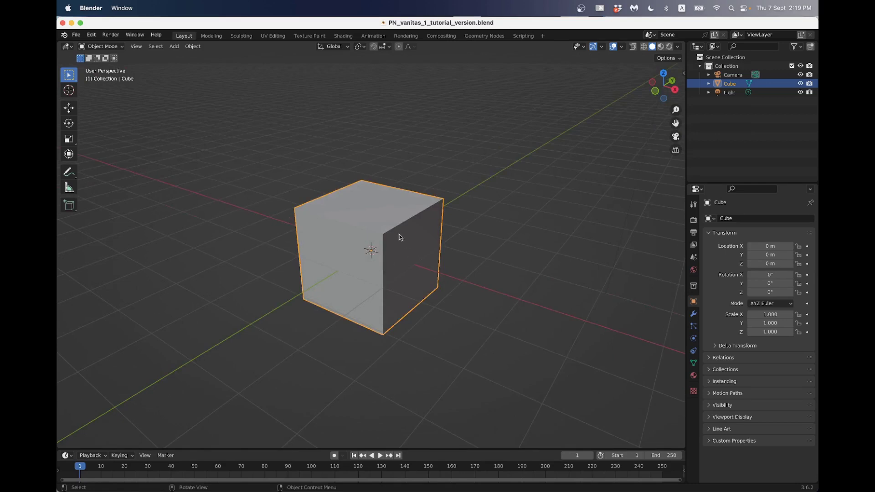
{"action": "key", "text": "Tab"}
{"action": "key", "text": "Tab"}
{"action": "key", "text": "Tab"}
{"action": "key", "text": "Tab"}
{"action": "key", "text": "Tab"}
{"action": "key", "text": "Tab"}
{"action": "key", "text": "Tab"}
{"action": "key", "text": "Tab"}
{"action": "key", "text": "Tab"}
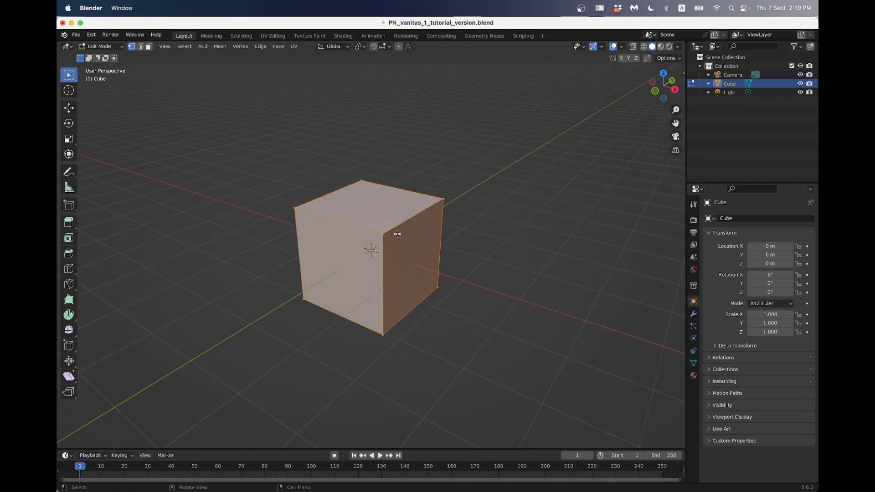
{"action": "key", "text": "Tab"}
- Start keystroke casting in KeyCastr and test it by toggling the cube in and out of Edit Mode
{"action": "left_click", "coordinate": [599, 9]}
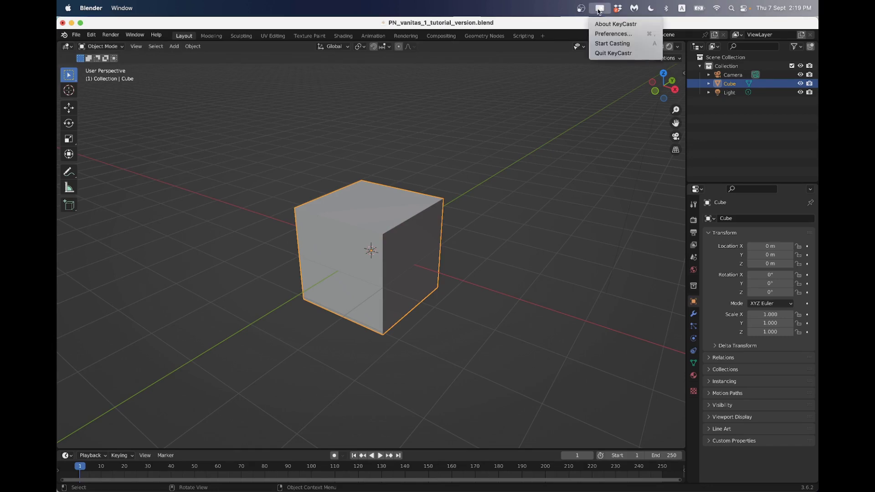
{"action": "left_click", "coordinate": [612, 43]}
{"action": "key", "text": "Tab"}
{"action": "key", "text": "Tab"}
{"action": "key", "text": "Tab"}
{"action": "key", "text": "Tab"}
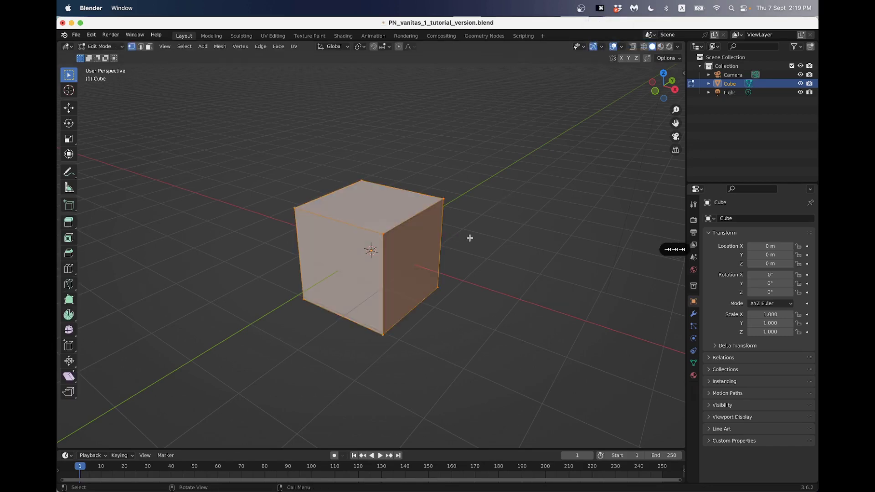
{"action": "key", "text": "Tab"}
{"action": "key", "text": "Tab"}
- View the cube from a closer angle and compare its Edit Mode and Object Mode displays, ending in Object Mode
{"action": "middle_click_drag", "start_coordinate": [433, 234], "coordinate": [438, 228]}
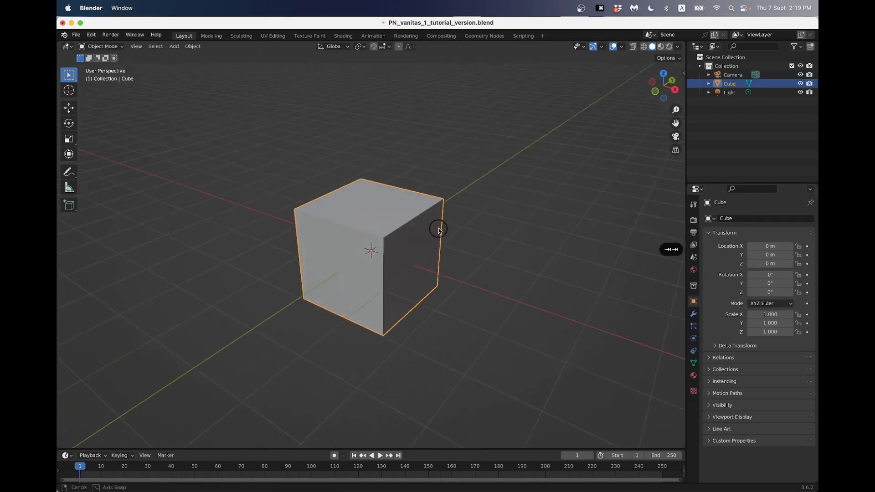
{"action": "scroll", "coordinate": [415, 240], "scroll_direction": "up", "scroll_amount": 2}
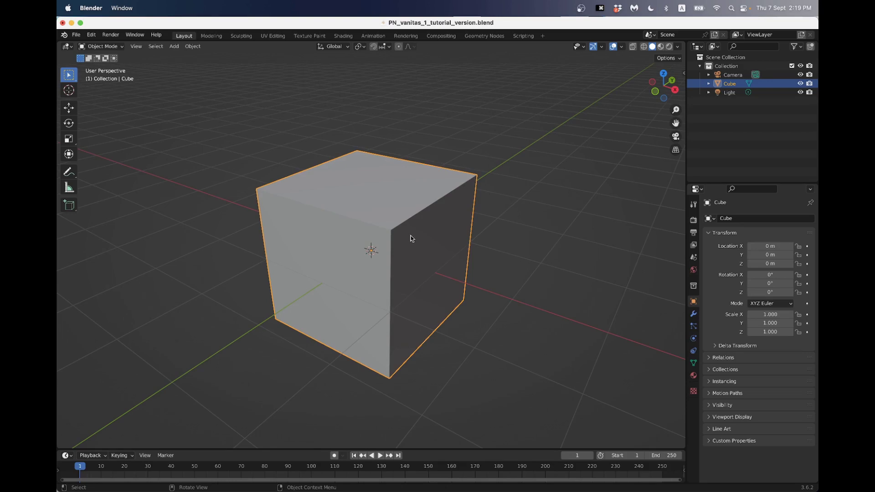
{"action": "middle_click_drag", "start_coordinate": [404, 242], "coordinate": [404, 231]}
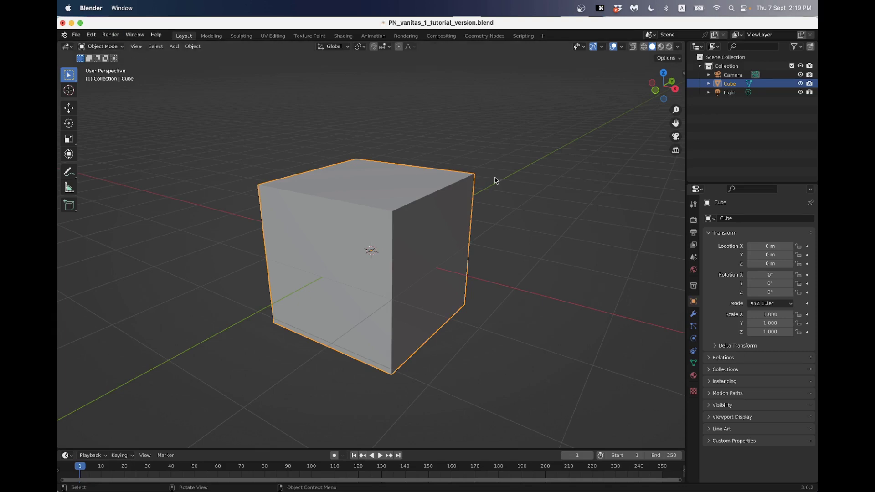
{"action": "key", "text": "Tab"}
{"action": "key", "text": "Tab"}
{"action": "key", "text": "Tab"}
{"action": "key", "text": "Tab"}
{"action": "key", "text": "Tab"}
{"action": "key", "text": "Tab"}
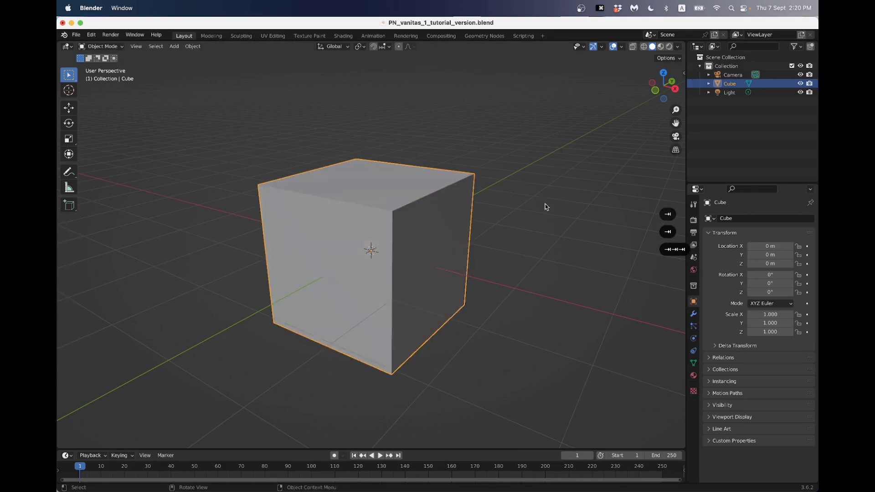
- Select the camera, cube and light in turn to examine where each object sits in the scene
{"action": "scroll", "coordinate": [540, 210], "scroll_direction": "down", "scroll_amount": 3}
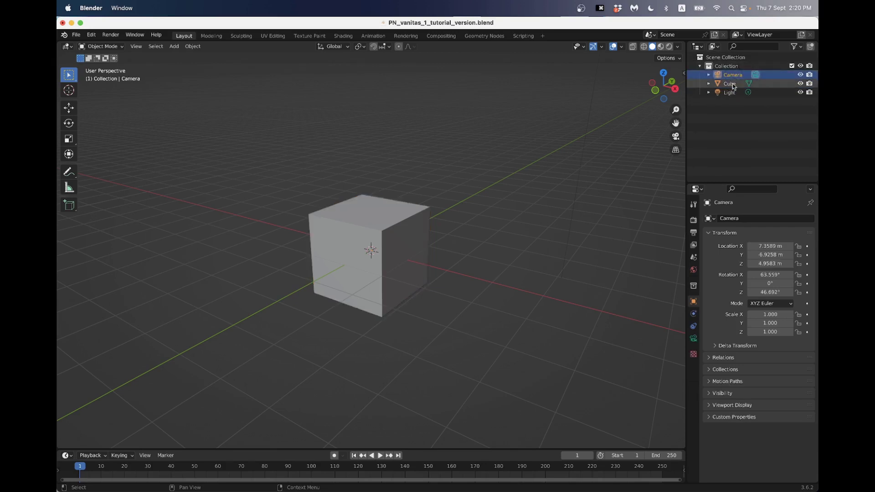
{"action": "left_click", "coordinate": [732, 95]}
{"action": "left_click", "coordinate": [732, 76]}
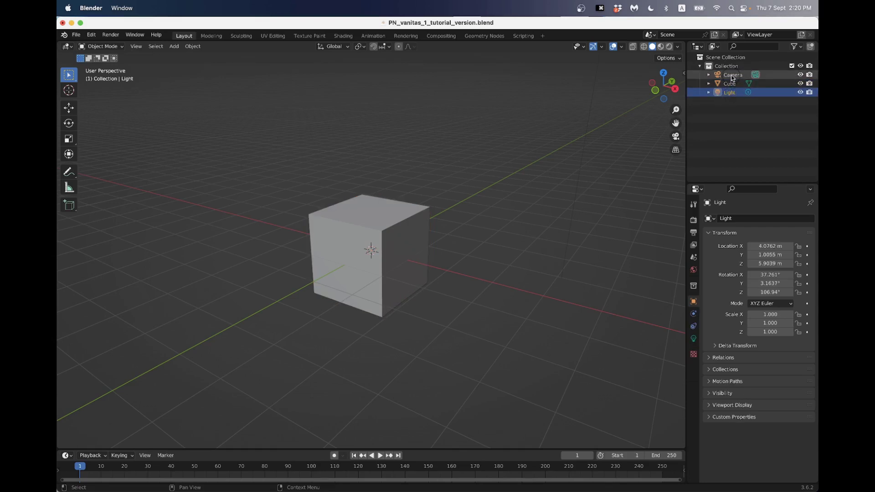
{"action": "scroll", "coordinate": [416, 185], "scroll_direction": "down", "scroll_amount": 5}
{"action": "middle_click_drag", "start_coordinate": [439, 209], "coordinate": [370, 206]}
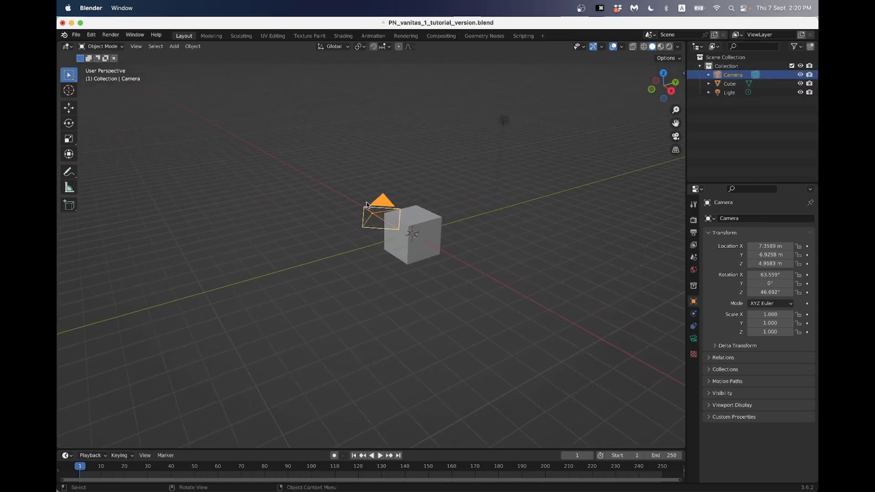
{"action": "middle_click_drag", "start_coordinate": [416, 189], "coordinate": [356, 200]}
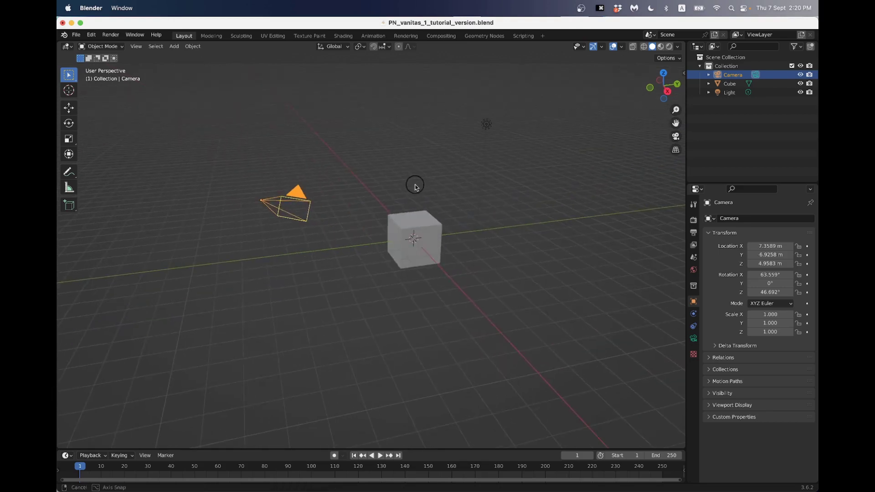
{"action": "left_click", "coordinate": [730, 84]}
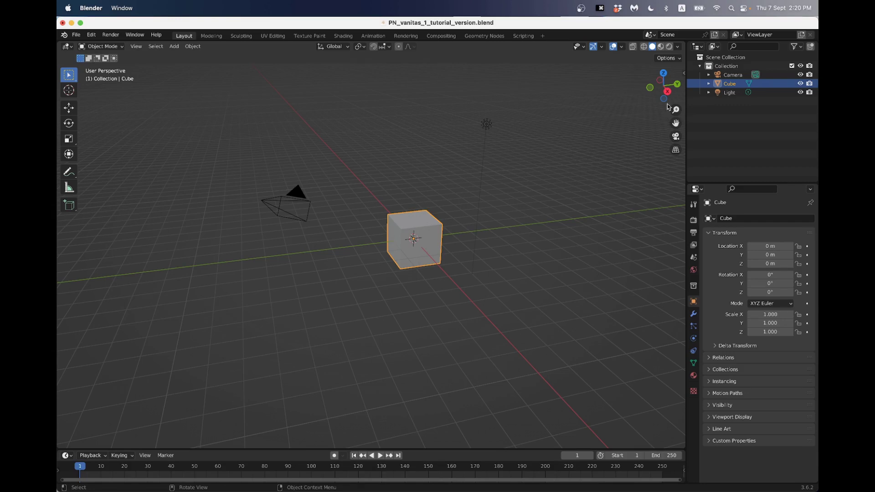
{"action": "left_click", "coordinate": [731, 92]}
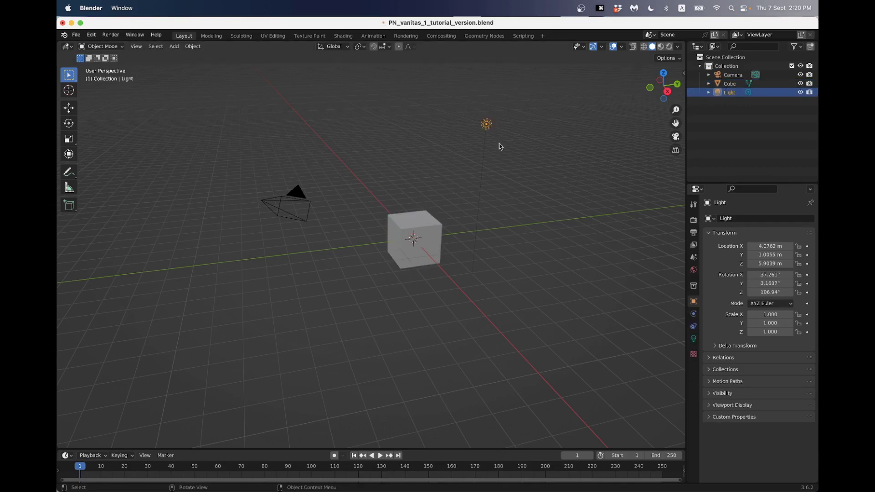
{"action": "middle_click_drag", "start_coordinate": [532, 193], "coordinate": [524, 197]}
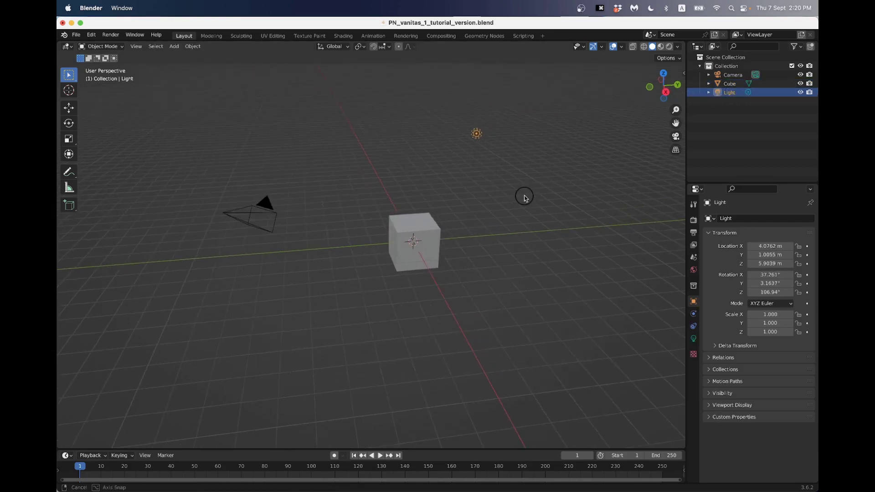
- Try moving the whole cube freely up above the camera in Object Mode, and return it to the origin
{"action": "left_click", "coordinate": [413, 243]}
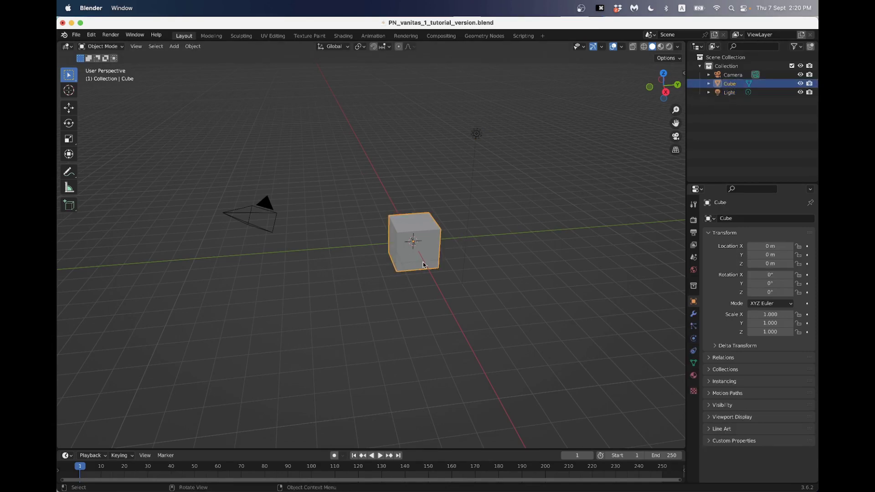
{"action": "key", "text": "g"}
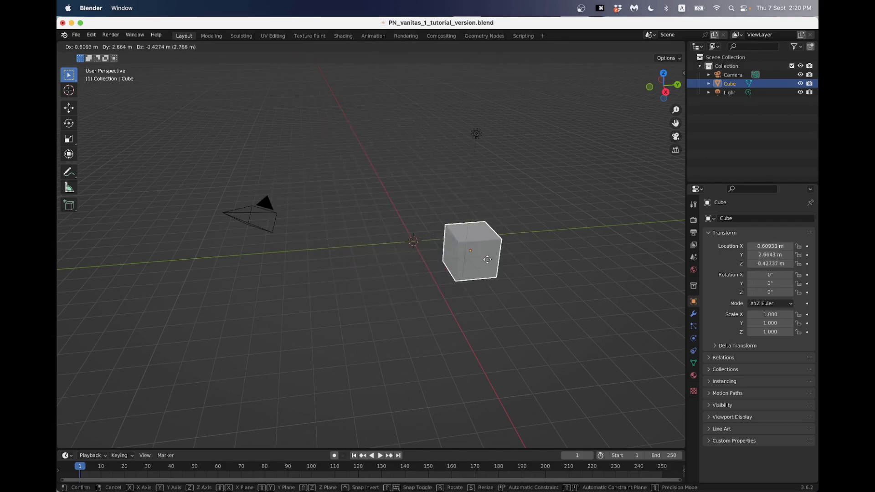
{"action": "left_click", "coordinate": [301, 184]}
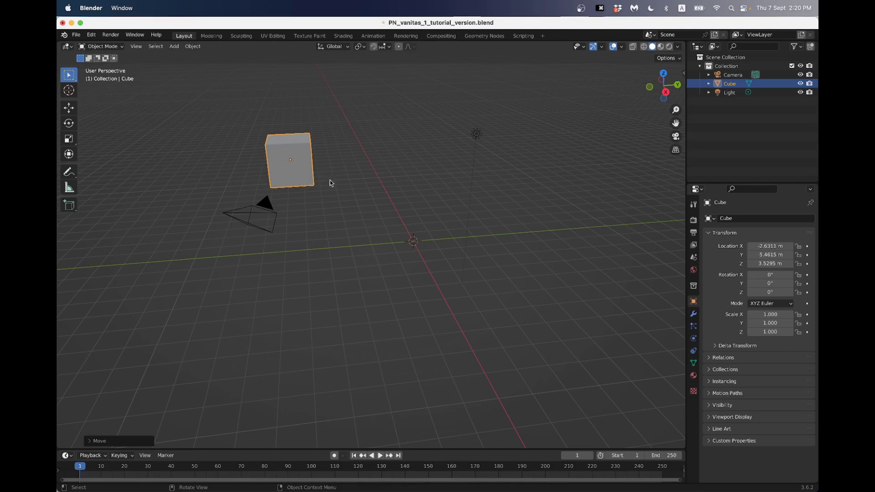
{"action": "key", "text": "super+z"}
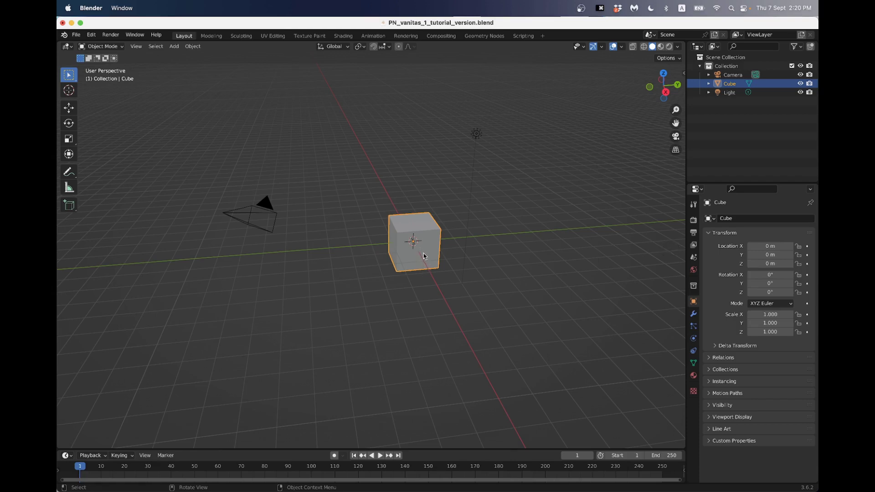
{"action": "key", "text": "g"}
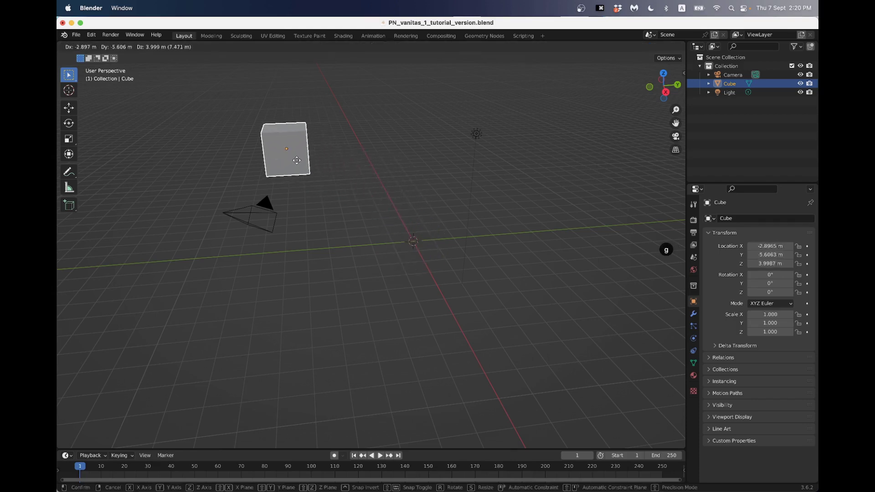
{"action": "right_click", "coordinate": [297, 161]}
- Enter Edit Mode on the cube and select individual corner vertices on different sides of it
{"action": "scroll", "coordinate": [408, 260], "scroll_direction": "up", "scroll_amount": 2}
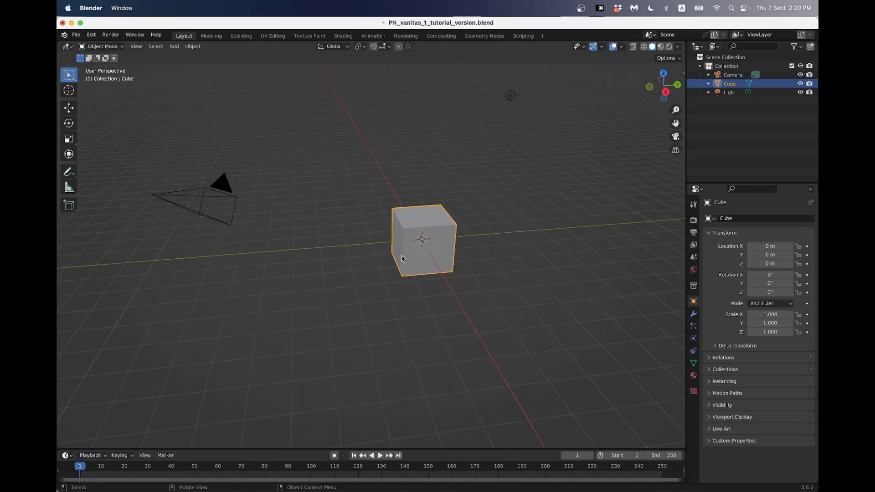
{"action": "key", "text": "Tab"}
{"action": "scroll", "coordinate": [403, 245], "scroll_direction": "up", "scroll_amount": 1}
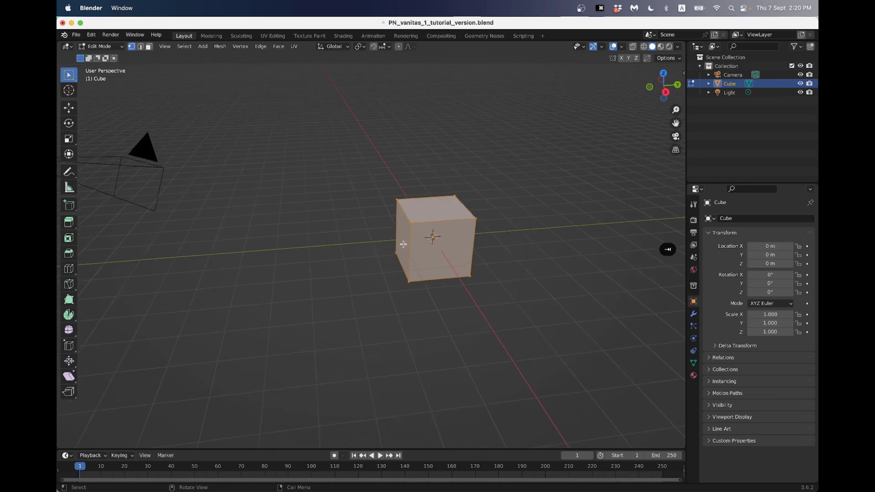
{"action": "left_click", "coordinate": [476, 219]}
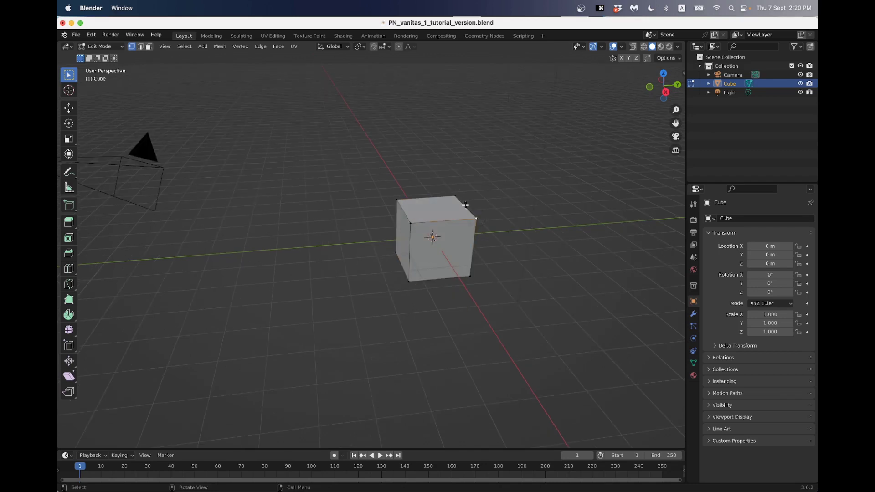
{"action": "left_click", "coordinate": [397, 199]}
{"action": "left_click", "coordinate": [412, 283], "text": "shift"}
{"action": "middle_click_drag", "start_coordinate": [474, 275], "coordinate": [394, 275]}
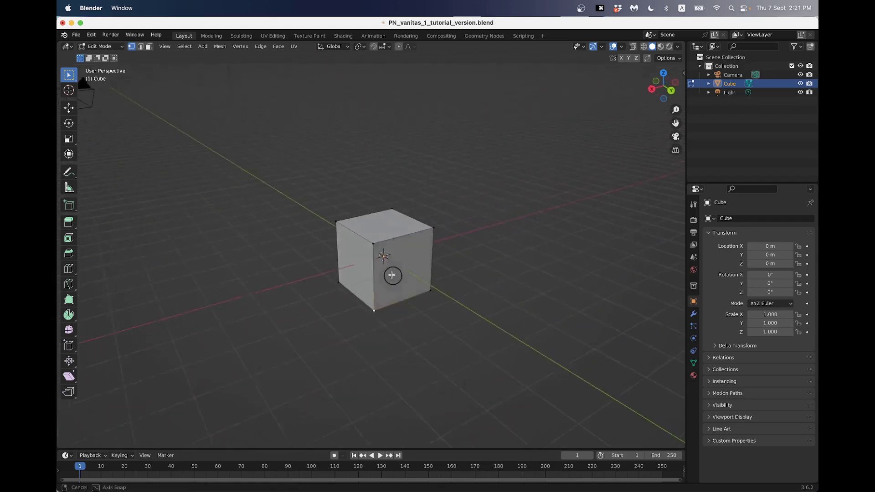
- Try moving a single bottom corner vertex of the cube freely outward, and restore it to its original position
{"action": "scroll", "coordinate": [395, 288], "scroll_direction": "up", "scroll_amount": 3}
{"action": "left_click", "coordinate": [460, 310]}
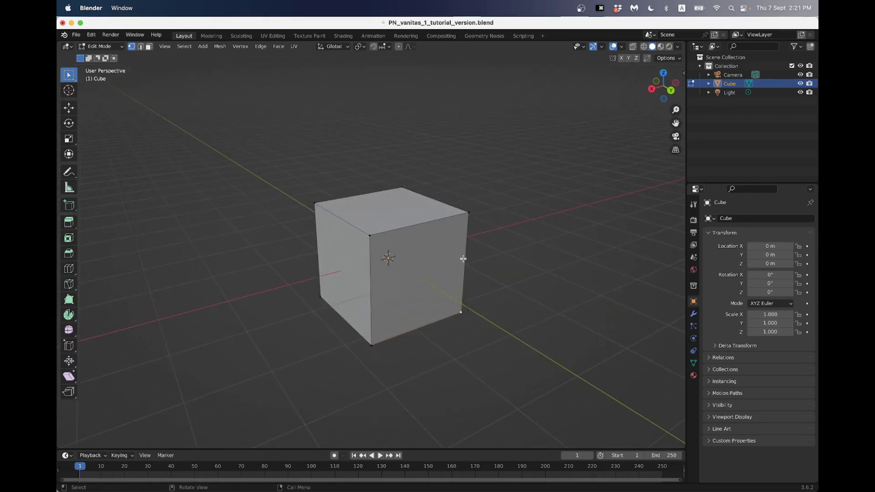
{"action": "middle_click_drag", "start_coordinate": [457, 279], "coordinate": [438, 270]}
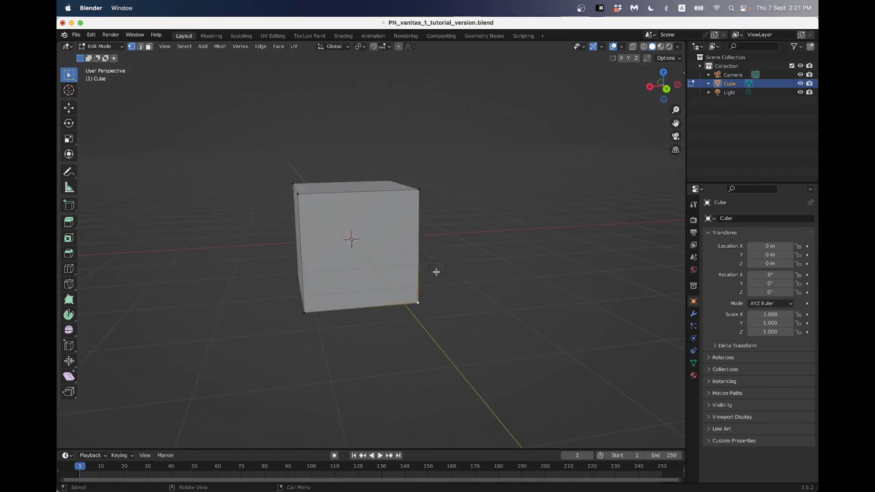
{"action": "key", "text": "g"}
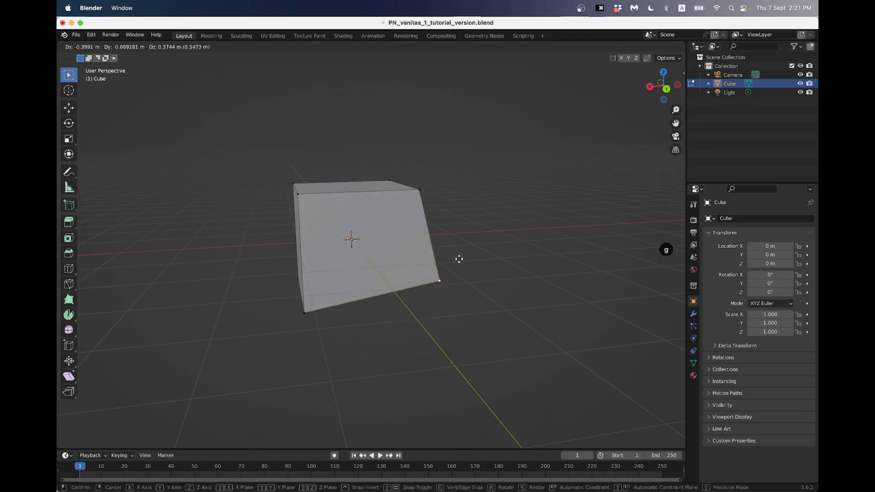
{"action": "left_click", "coordinate": [454, 270]}
{"action": "middle_click_drag", "start_coordinate": [454, 236], "coordinate": [448, 254]}
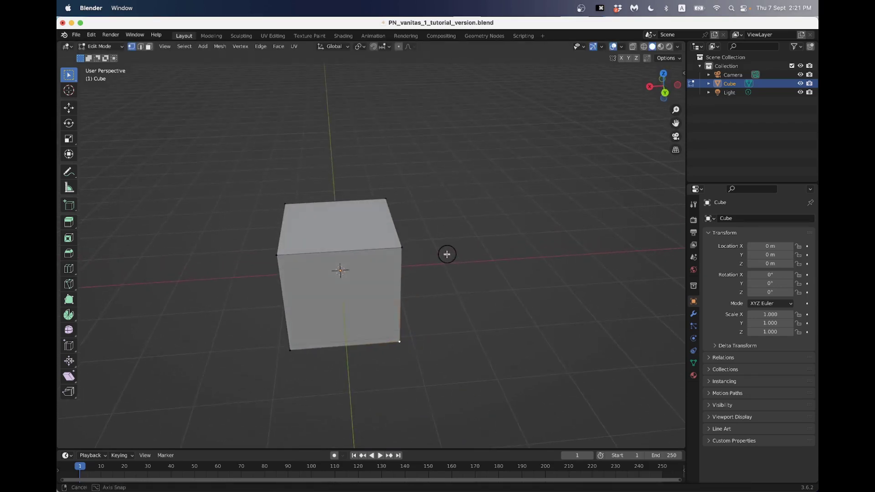
- Switch to edge selection, select a top edge of the cube, and try moving it freely before cancelling the move
{"action": "left_click", "coordinate": [142, 48]}
{"action": "middle_click_drag", "start_coordinate": [304, 268], "coordinate": [350, 267]}
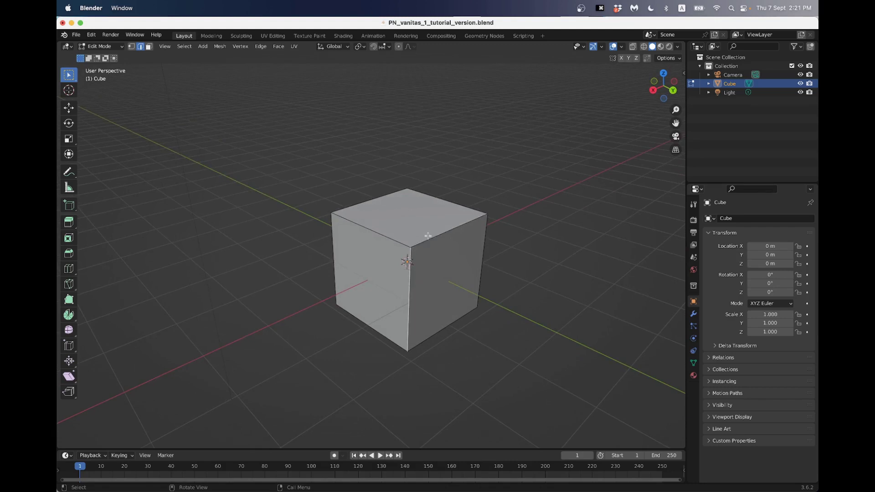
{"action": "middle_click_drag", "start_coordinate": [486, 238], "coordinate": [456, 242]}
{"action": "left_click", "coordinate": [456, 243]}
{"action": "key", "text": "g"}
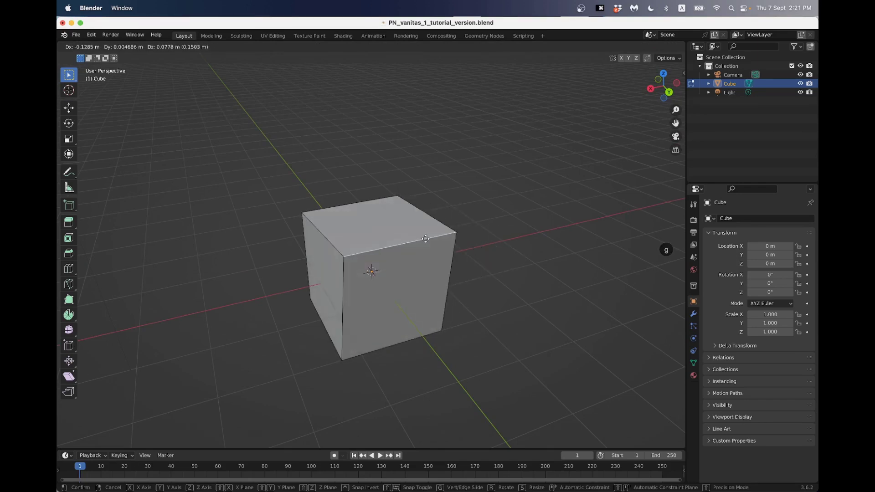
{"action": "key", "text": "Escape"}
{"action": "middle_click_drag", "start_coordinate": [420, 256], "coordinate": [399, 260]}
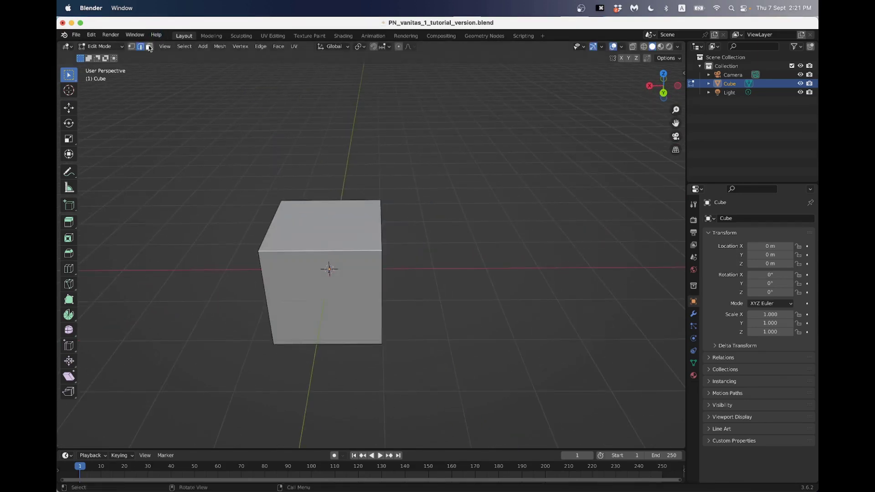
- Switch to face selection and select individual faces on the cube, ending with only one side face selected
{"action": "left_click", "coordinate": [149, 47]}
{"action": "left_click", "coordinate": [319, 211]}
{"action": "left_click", "coordinate": [362, 288], "text": "shift"}
{"action": "middle_click_drag", "start_coordinate": [363, 288], "coordinate": [349, 156]}
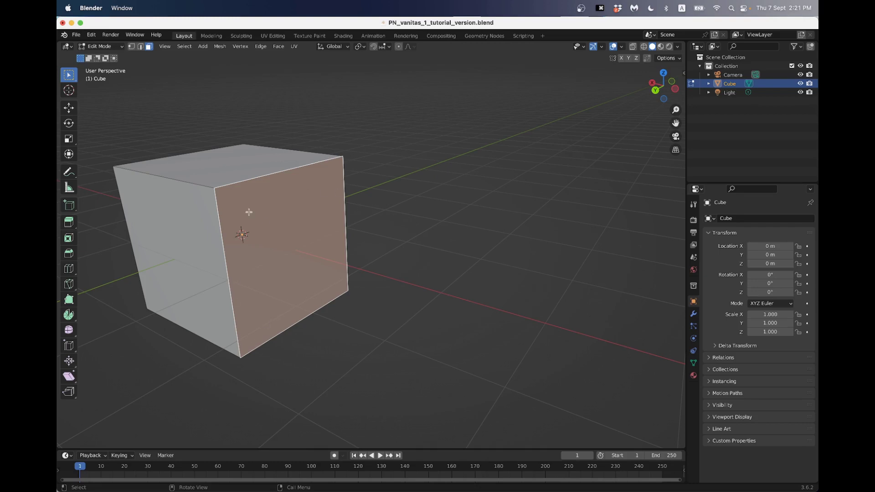
{"action": "middle_click_drag", "start_coordinate": [263, 212], "coordinate": [339, 239]}
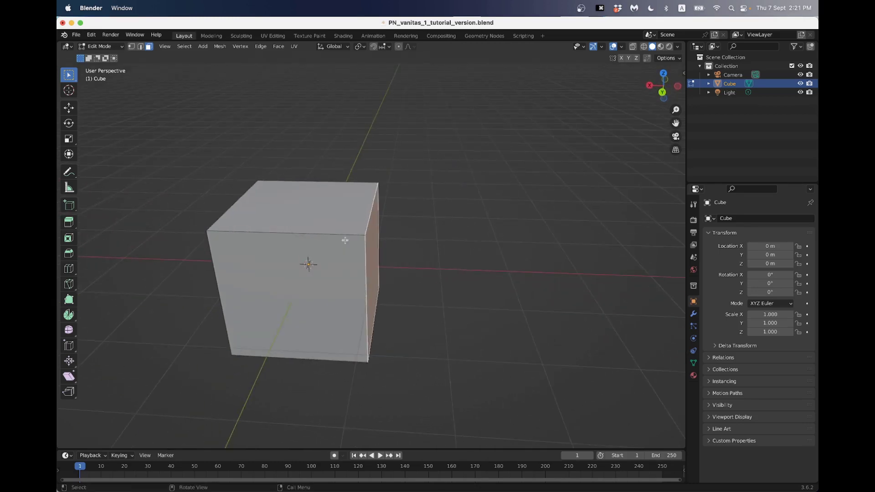
{"action": "middle_click_drag", "start_coordinate": [251, 329], "coordinate": [350, 245]}
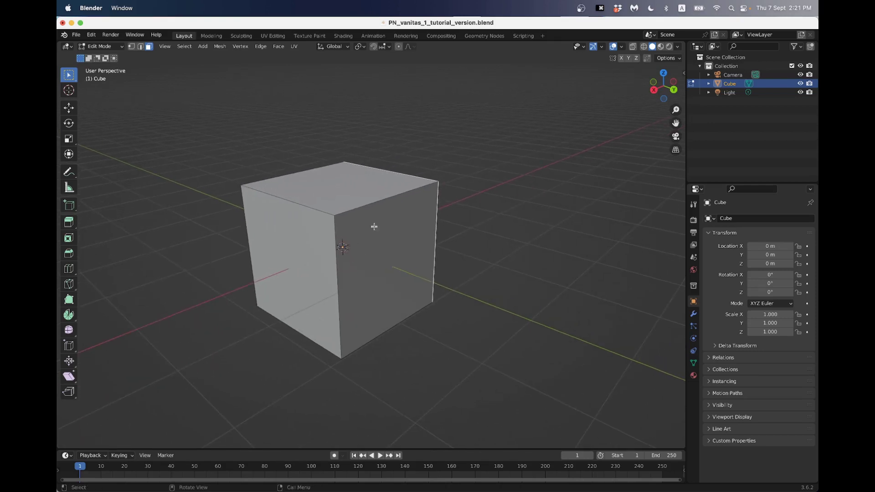
{"action": "middle_click_drag", "start_coordinate": [377, 276], "coordinate": [348, 257]}
{"action": "left_click", "coordinate": [336, 268]}
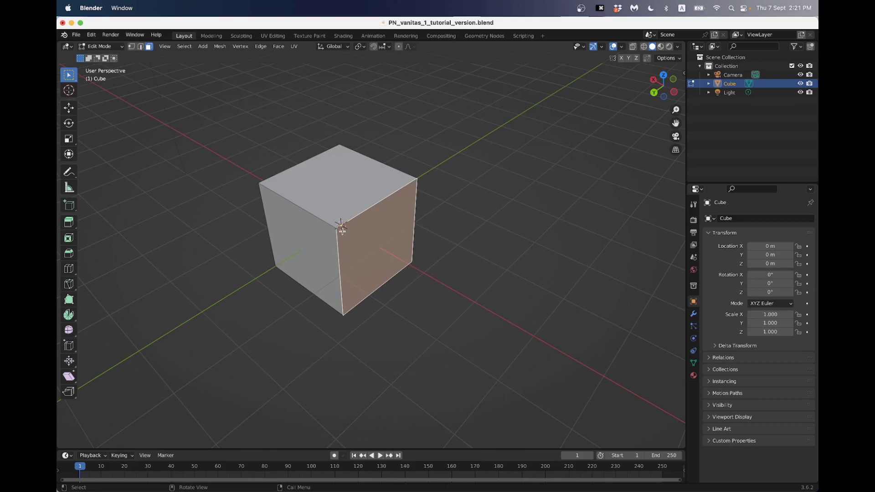
- Cycle the selection mode repeatedly through vertex, edge and face to compare them, ending in face selection
{"action": "left_click", "coordinate": [132, 47]}
{"action": "left_click", "coordinate": [149, 46]}
{"action": "key", "text": "1"}
{"action": "key", "text": "2"}
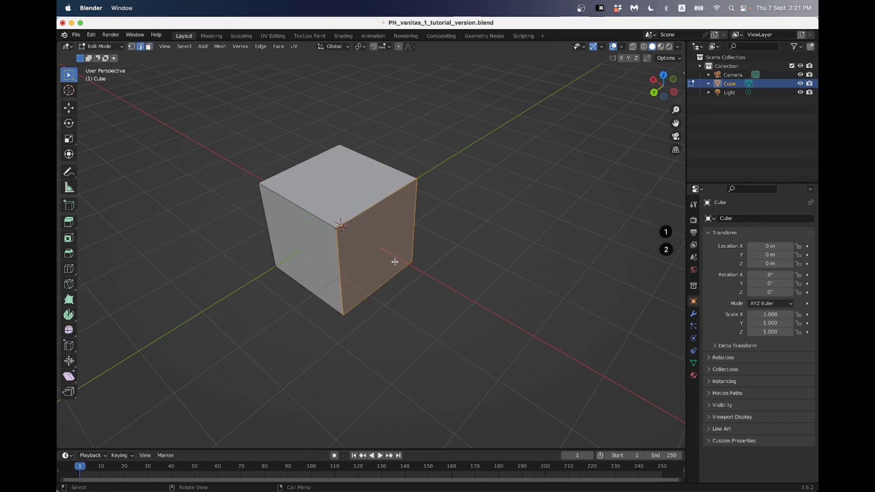
{"action": "key", "text": "3"}
{"action": "key", "text": "1"}
{"action": "key", "text": "2"}
{"action": "key", "text": "3"}
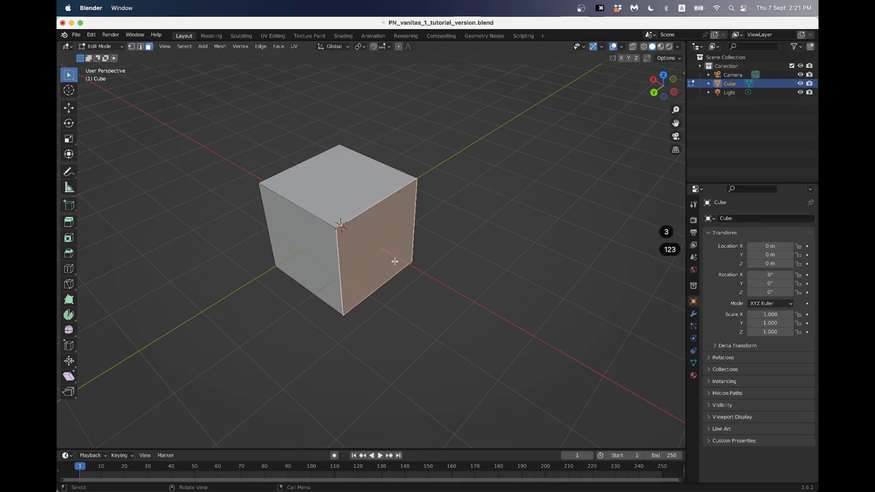
{"action": "key", "text": "1"}
{"action": "key", "text": "2"}
{"action": "key", "text": "1"}
{"action": "key", "text": "3"}
{"action": "key", "text": "1"}
{"action": "key", "text": "2"}
{"action": "key", "text": "3"}
{"action": "key", "text": "1"}
{"action": "key", "text": "2"}
{"action": "key", "text": "3"}
{"action": "key", "text": "1"}
{"action": "key", "text": "2"}
{"action": "key", "text": "3"}
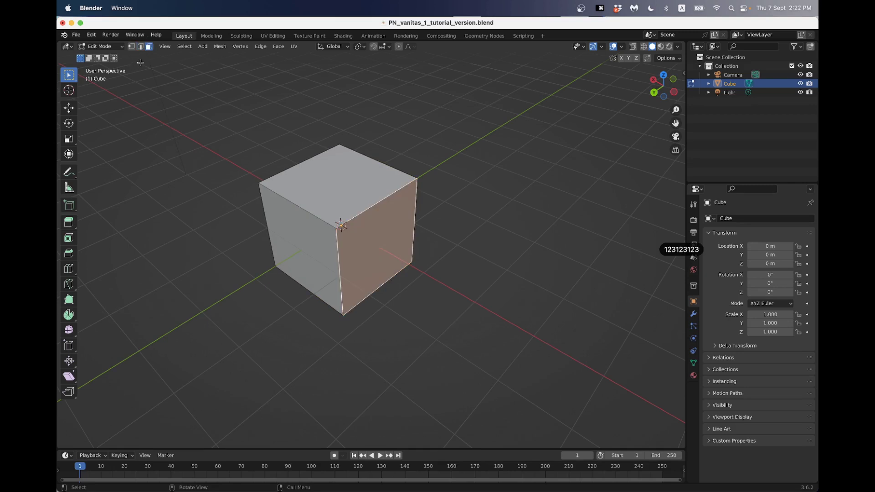
- Return the cube to Object Mode and try moving it freely as a whole, cancelling the move
{"action": "middle_click_drag", "start_coordinate": [297, 180], "coordinate": [325, 175]}
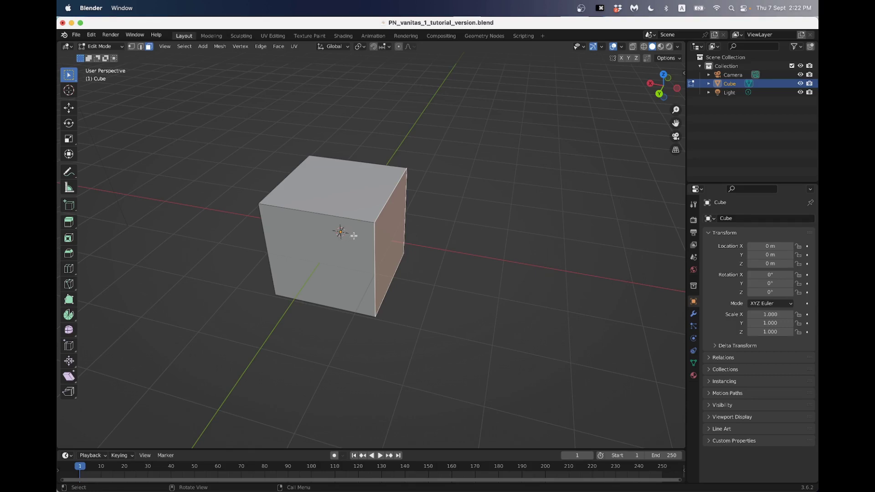
{"action": "middle_click_drag", "start_coordinate": [344, 236], "coordinate": [364, 210]}
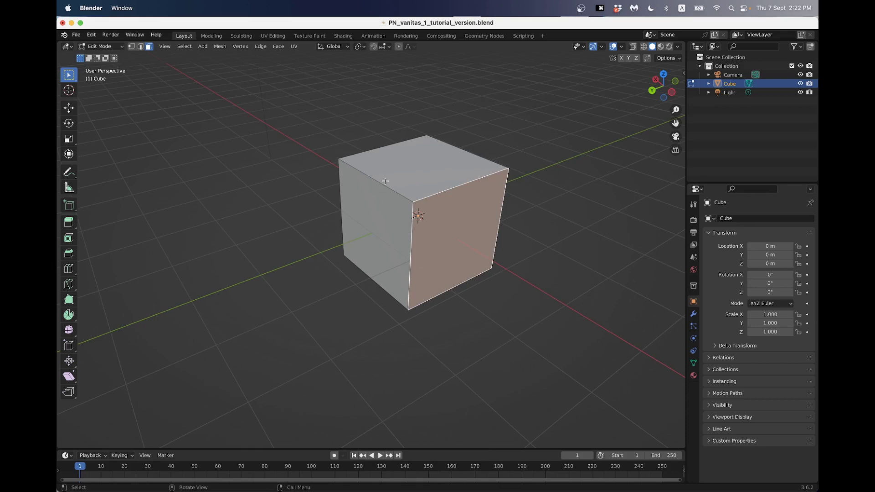
{"action": "middle_click_drag", "start_coordinate": [435, 194], "coordinate": [376, 192], "text": "shift"}
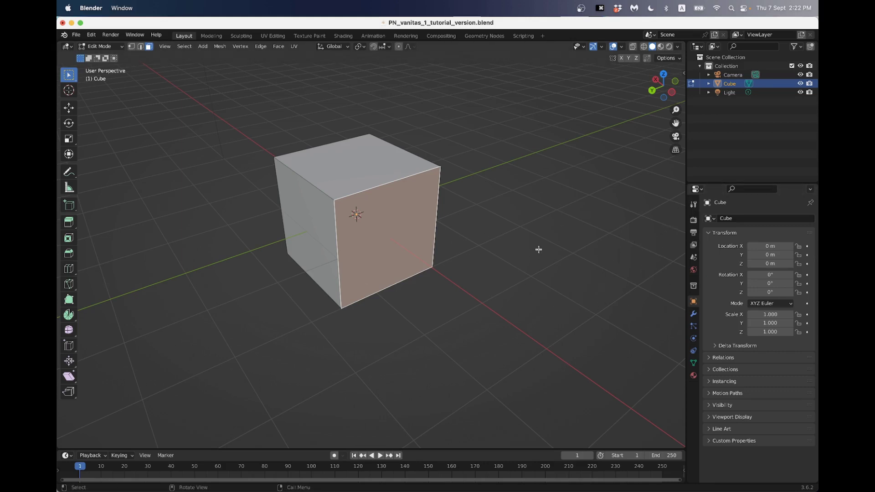
{"action": "key", "text": "Tab"}
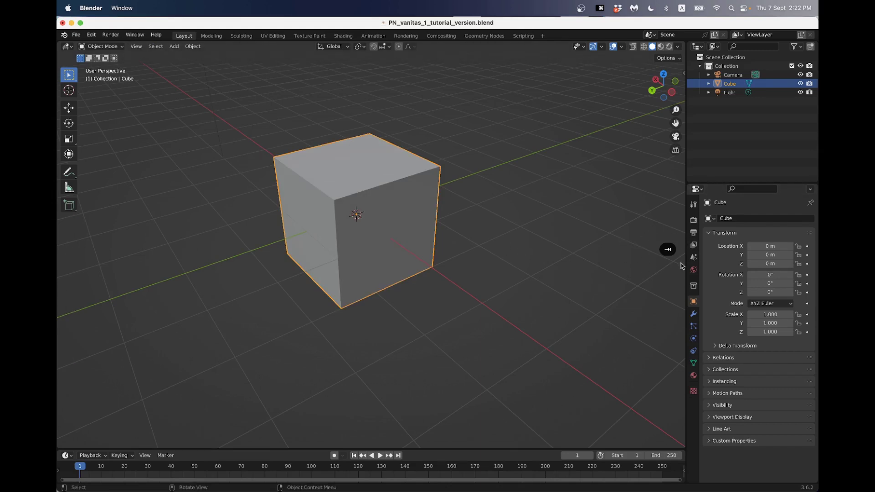
{"action": "key", "text": "g"}
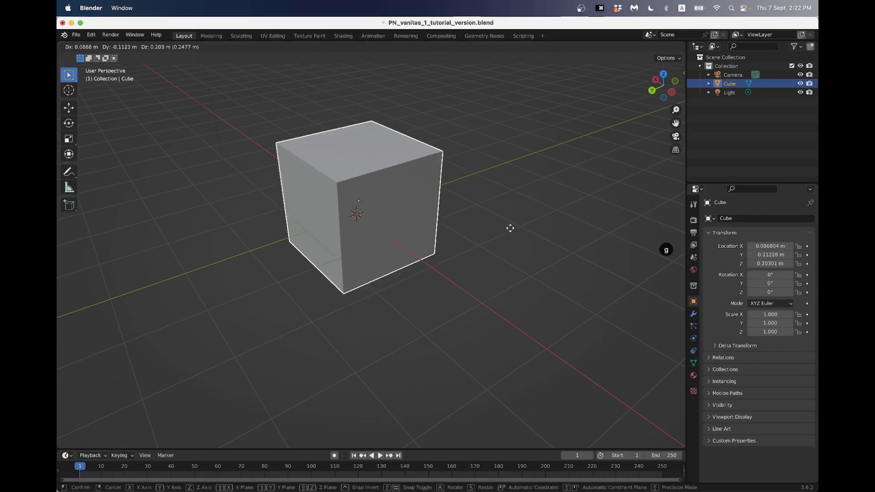
{"action": "right_click", "coordinate": [500, 224]}
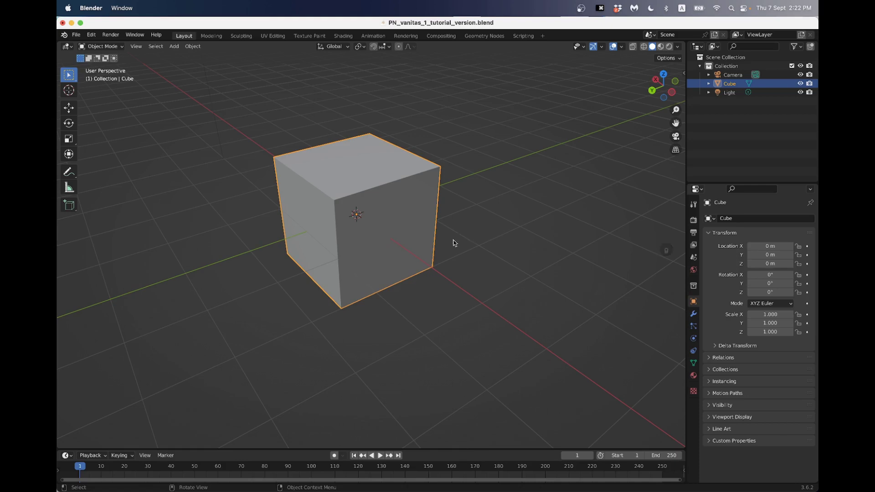
- Show the viewport's transform sidebar, shift the cube's X location to -0.28 m, and reset it to 0
{"action": "middle_click_drag", "start_coordinate": [409, 244], "coordinate": [420, 240]}
{"action": "scroll", "coordinate": [420, 241], "scroll_direction": "up", "scroll_amount": 3}
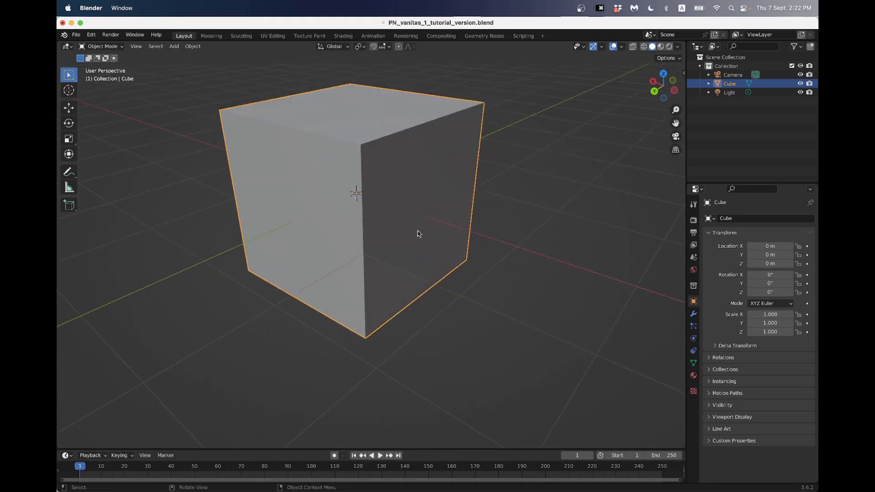
{"action": "scroll", "coordinate": [416, 233], "scroll_direction": "down", "scroll_amount": 1}
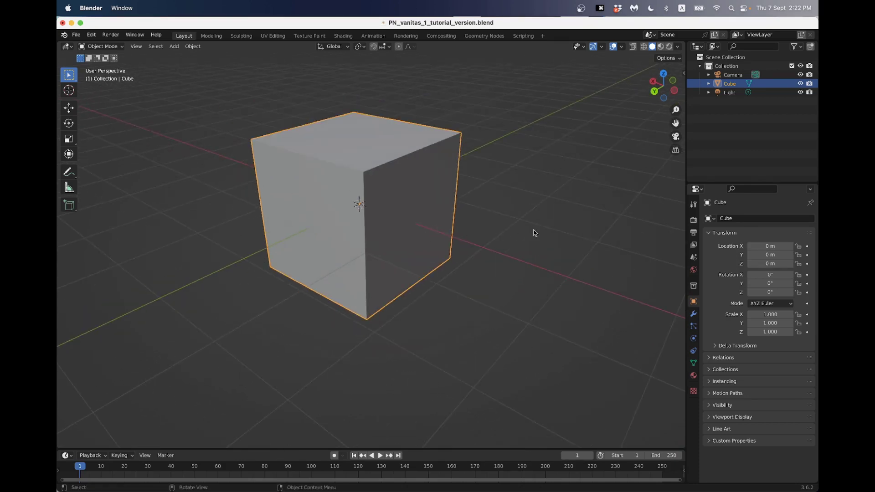
{"action": "key", "text": "n"}
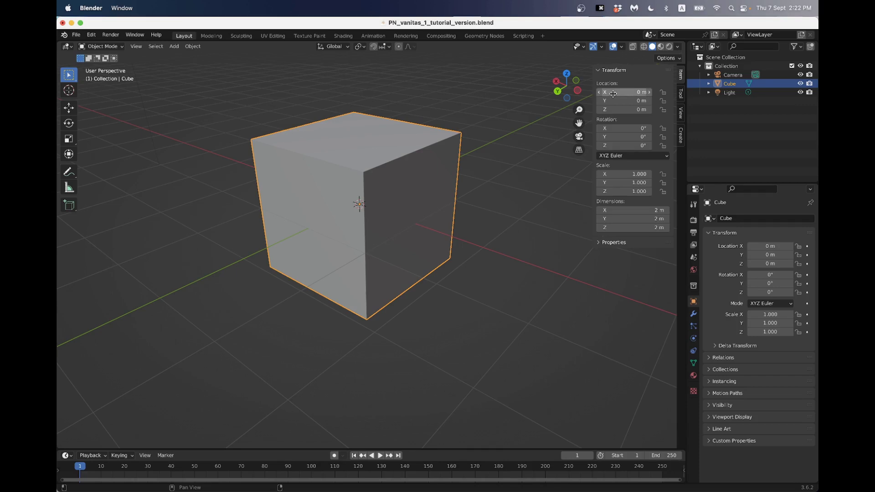
{"action": "mouse_move", "coordinate": [640, 93]}
{"action": "left_mouse_down"}
{"action": "mouse_move", "coordinate": [597, 93]}
{"action": "mouse_move", "coordinate": [632, 92]}
{"action": "left_mouse_up"}
{"action": "left_click", "coordinate": [632, 92]}
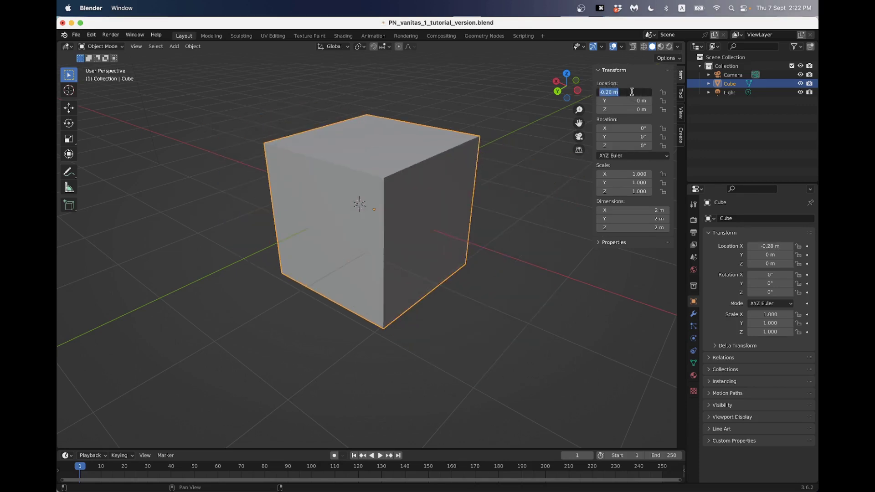
{"action": "type", "text": "0"}
{"action": "key", "text": "Return"}
- Try rotating the cube to 58° X, 14° Y and 18° Z, and reset all three rotations to 0°
{"action": "mouse_move", "coordinate": [634, 128]}
{"action": "left_mouse_down"}
{"action": "mouse_move", "coordinate": [649, 128]}
{"action": "mouse_move", "coordinate": [629, 137]}
{"action": "mouse_move", "coordinate": [639, 144]}
{"action": "mouse_move", "coordinate": [629, 132]}
{"action": "left_mouse_up"}
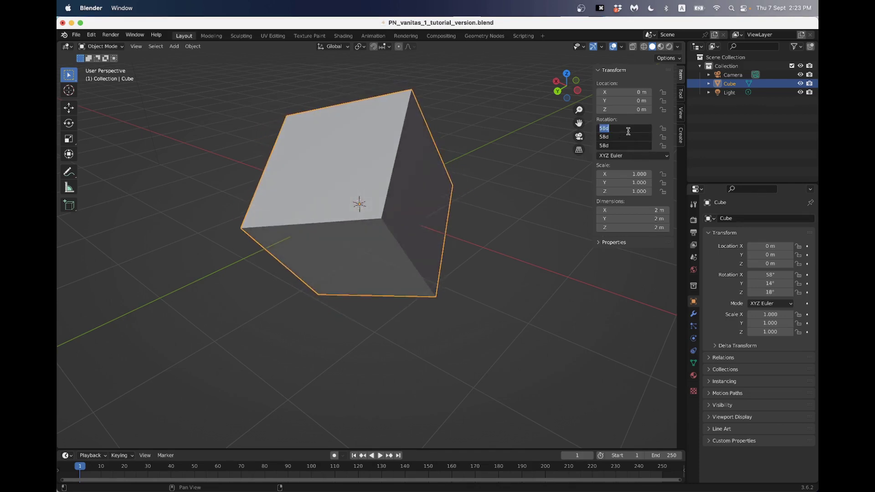
{"action": "type", "text": "0"}
{"action": "key", "text": "Return"}
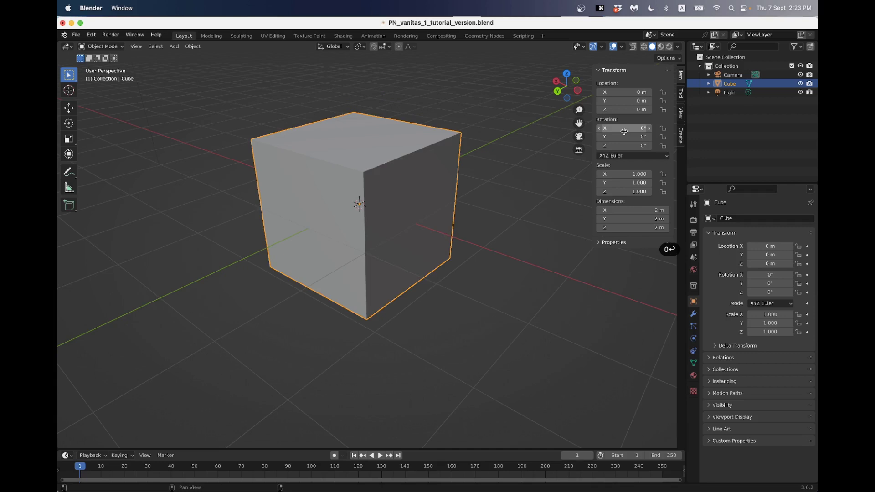
- Try changing the cube's X scale to 0.98, and reset it to 1
{"action": "mouse_move", "coordinate": [629, 171]}
{"action": "left_mouse_down"}
{"action": "mouse_move", "coordinate": [656, 171]}
{"action": "mouse_move", "coordinate": [627, 175]}
{"action": "left_mouse_up"}
{"action": "left_click", "coordinate": [627, 174]}
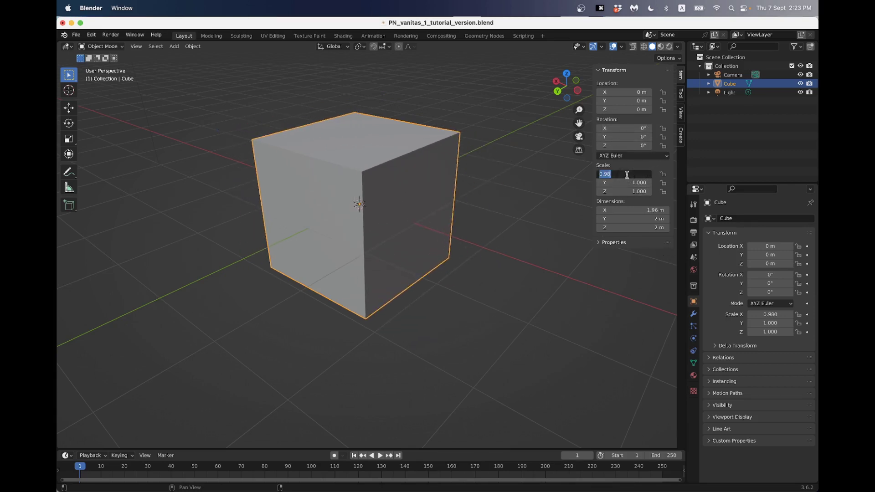
{"action": "type", "text": "1"}
{"action": "key", "text": "Return"}
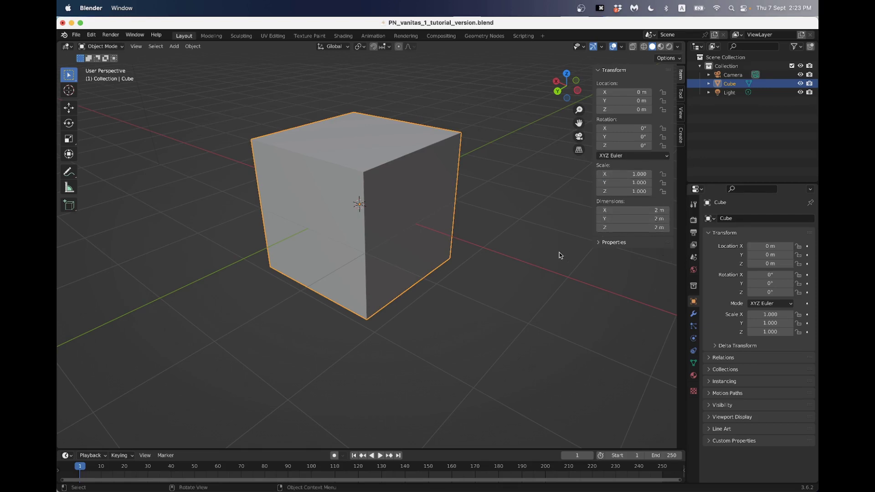
- Examine the cube from different distances and angles alongside its listed location, rotation, scale and dimensions
{"action": "scroll", "coordinate": [446, 227], "scroll_direction": "down", "scroll_amount": 5}
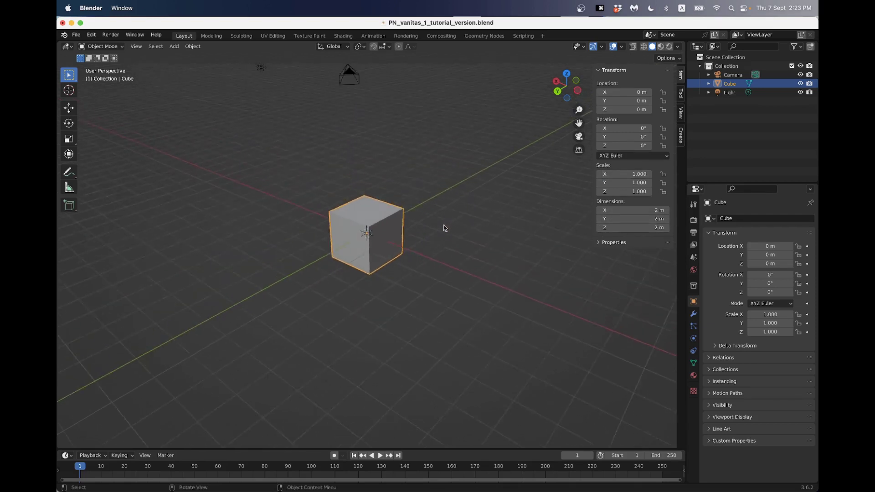
{"action": "scroll", "coordinate": [430, 231], "scroll_direction": "up", "scroll_amount": 3}
{"action": "mouse_move", "coordinate": [425, 220]}
{"action": "middle_mouse_down"}
{"action": "mouse_move", "coordinate": [427, 235]}
{"action": "mouse_move", "coordinate": [465, 260]}
{"action": "mouse_move", "coordinate": [408, 240]}
{"action": "mouse_move", "coordinate": [424, 225]}
{"action": "middle_mouse_up"}
{"action": "scroll", "coordinate": [424, 223], "scroll_direction": "up", "scroll_amount": 3}
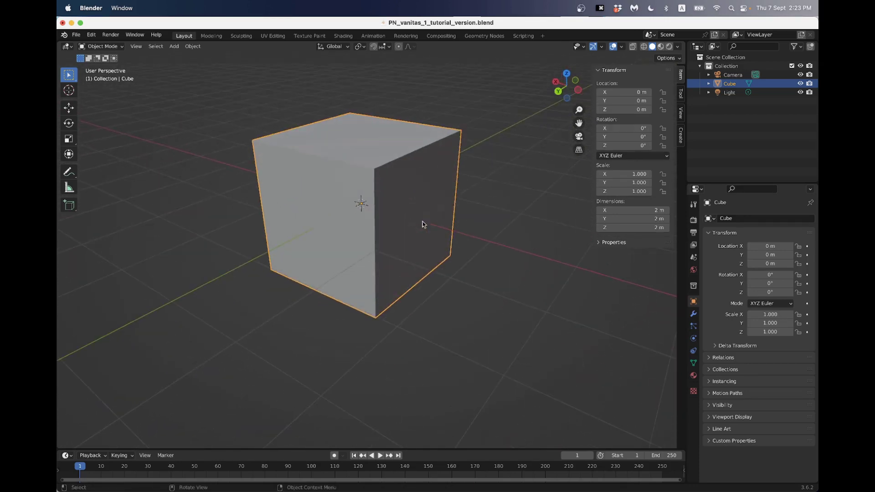
{"action": "middle_click_drag", "start_coordinate": [416, 173], "coordinate": [405, 208]}
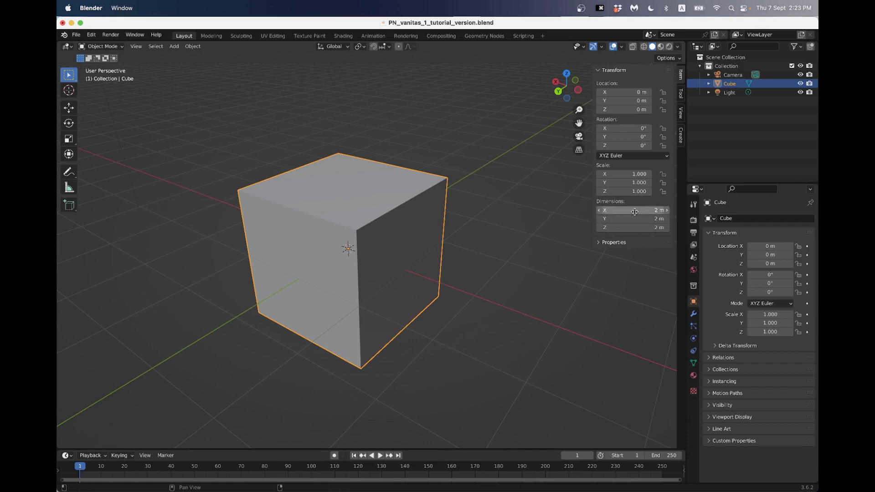
{"action": "middle_click_drag", "start_coordinate": [450, 245], "coordinate": [381, 232]}
{"action": "scroll", "coordinate": [381, 231], "scroll_direction": "up", "scroll_amount": 1}
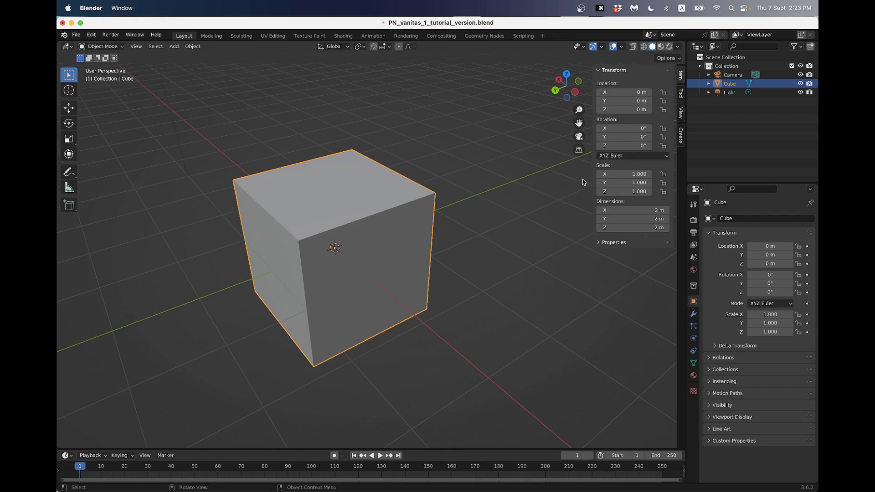
{"action": "scroll", "coordinate": [468, 221], "scroll_direction": "down", "scroll_amount": 1}
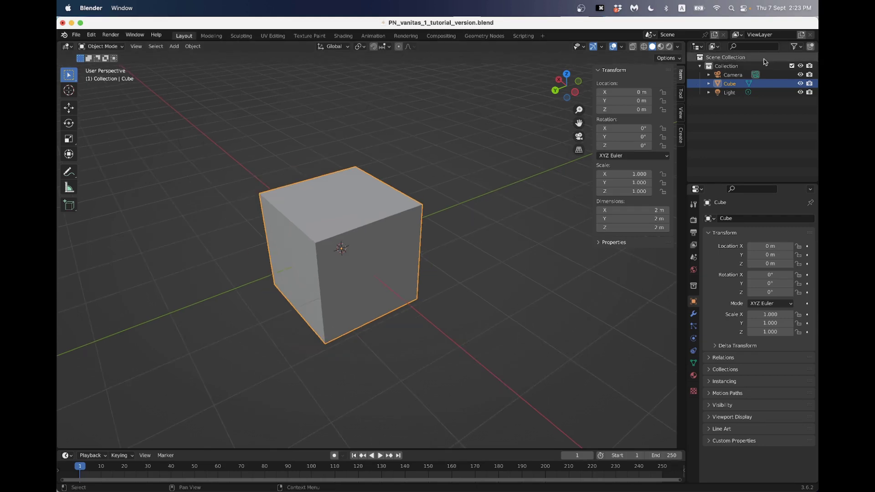
- Select the camera and examine its transform values and its placement relative to the cube
{"action": "left_click", "coordinate": [732, 75]}
{"action": "scroll", "coordinate": [482, 197], "scroll_direction": "down", "scroll_amount": 5}
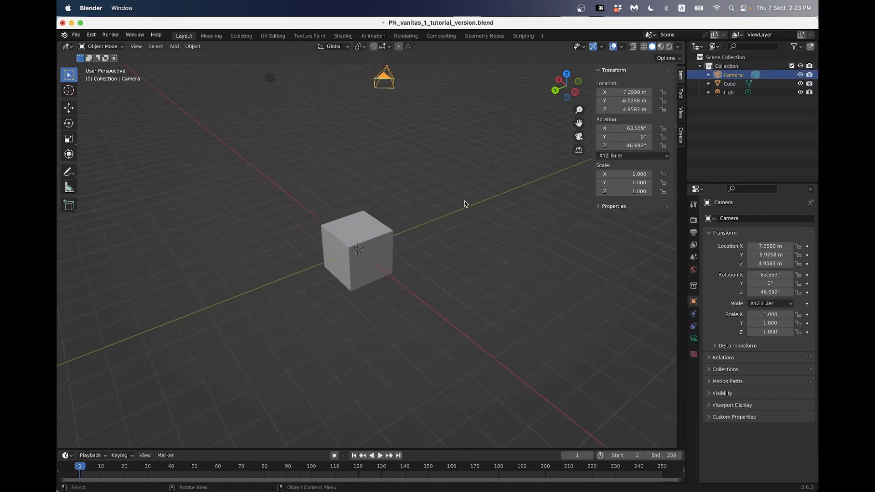
{"action": "middle_click_drag", "start_coordinate": [436, 175], "coordinate": [322, 190]}
{"action": "scroll", "coordinate": [323, 190], "scroll_direction": "up", "scroll_amount": 3}
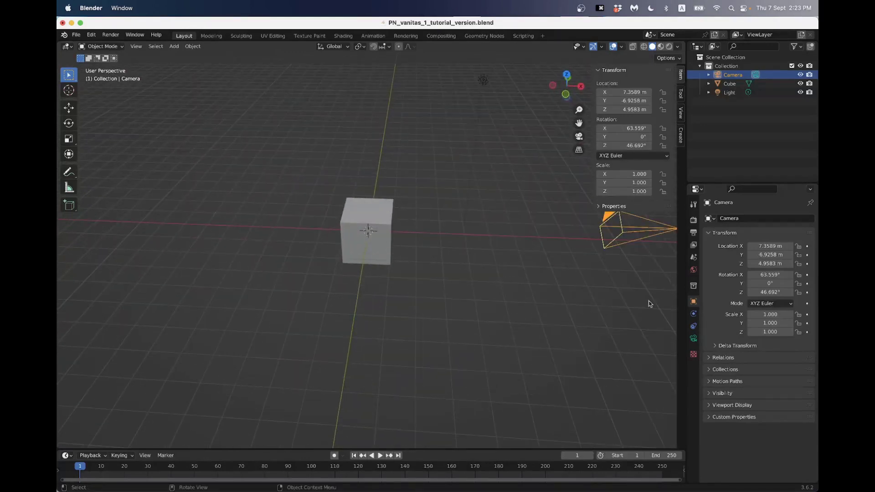
- Examine the camera's lens and depth of field settings, and the light's type, colour and power settings
{"action": "left_click", "coordinate": [693, 338]}
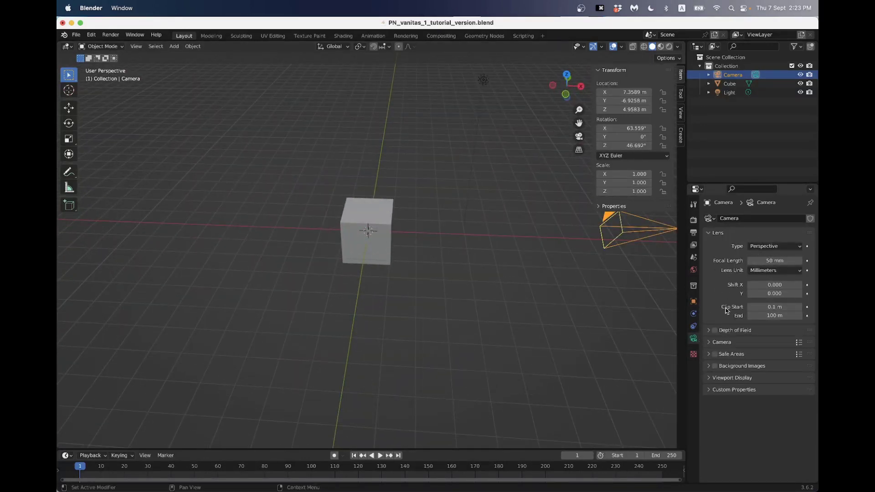
{"action": "left_click", "coordinate": [709, 331]}
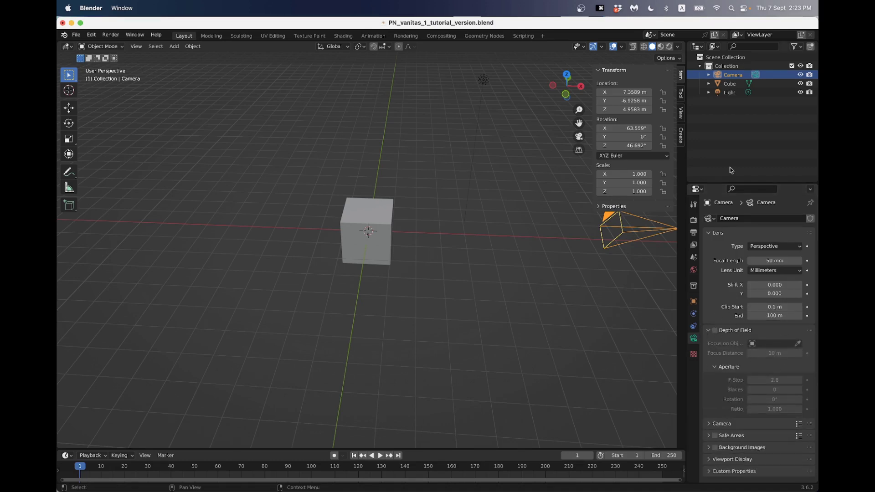
{"action": "left_click", "coordinate": [732, 93]}
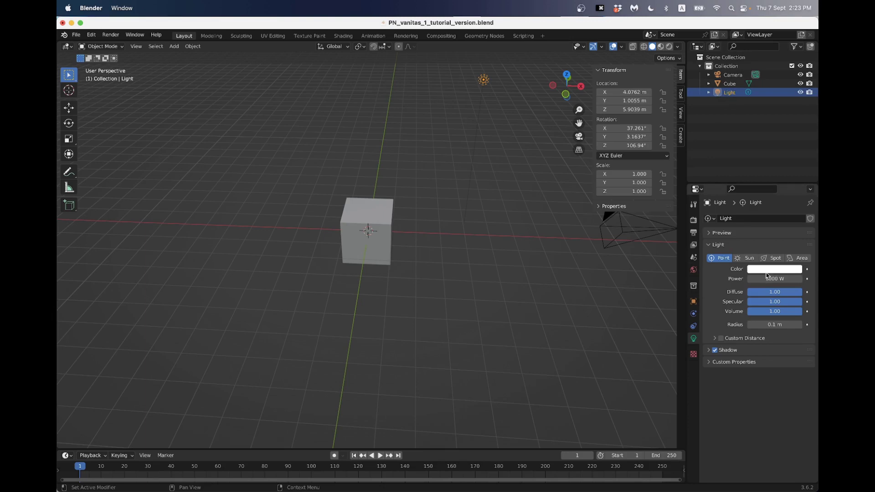
{"action": "middle_click_drag", "start_coordinate": [518, 219], "coordinate": [420, 227]}
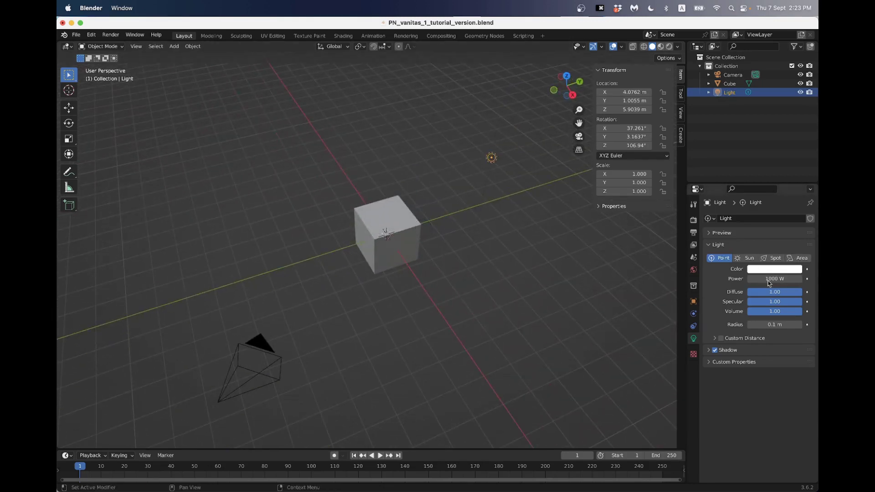
- Select the cube and set its X dimension to 0.23 m
{"action": "left_click", "coordinate": [378, 228]}
{"action": "scroll", "coordinate": [406, 230], "scroll_direction": "up", "scroll_amount": 3}
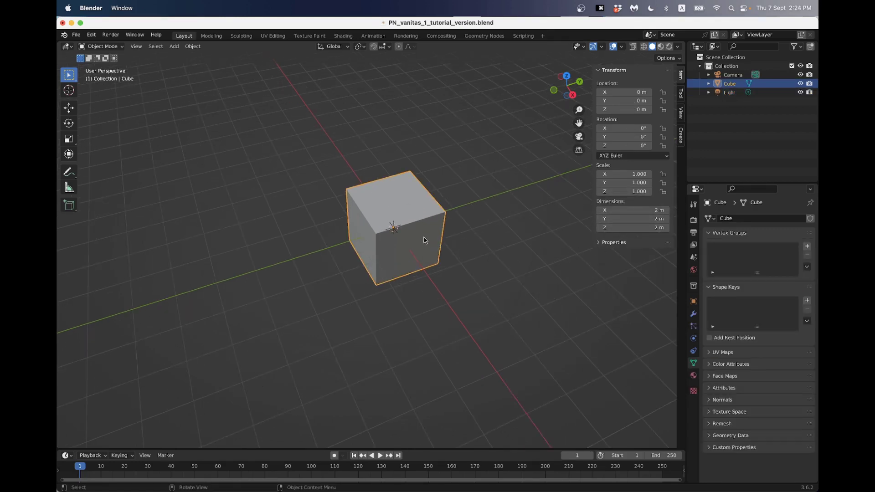
{"action": "middle_click_drag", "start_coordinate": [451, 209], "coordinate": [342, 227]}
{"action": "scroll", "coordinate": [333, 205], "scroll_direction": "up", "scroll_amount": 3}
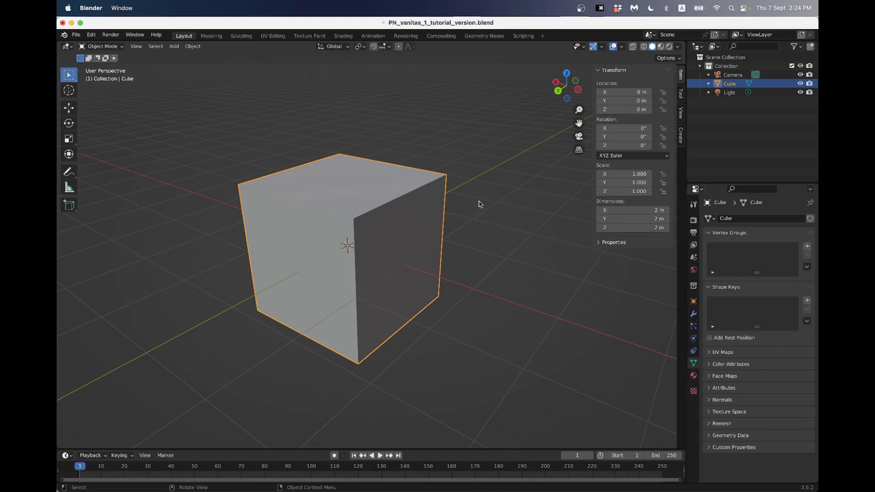
{"action": "left_click", "coordinate": [629, 209]}
{"action": "type", "text": ".23"}
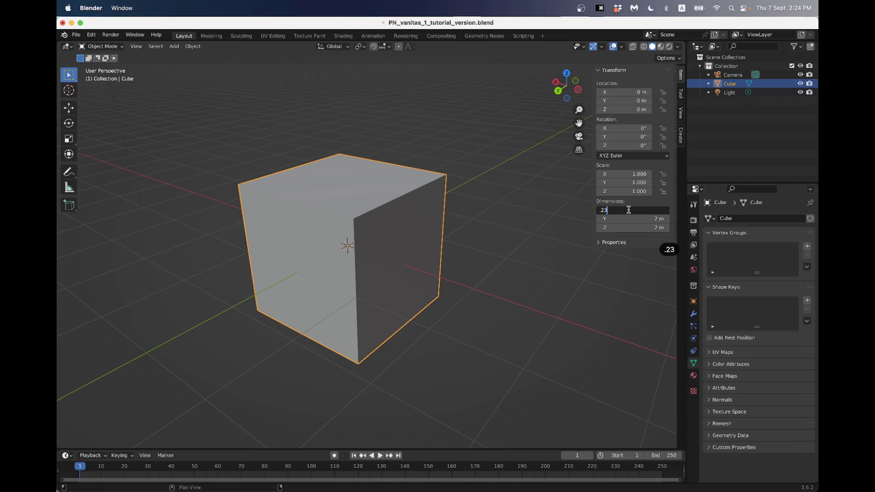
{"action": "key", "text": "Return"}
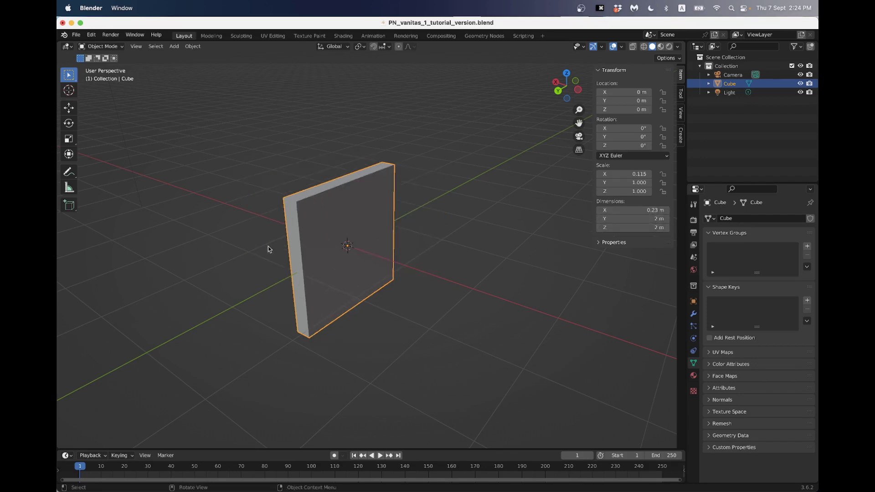
- Set the cube's Z dimension to 0.06 m and its Y dimension to 0.18 m
{"action": "left_click", "coordinate": [641, 229]}
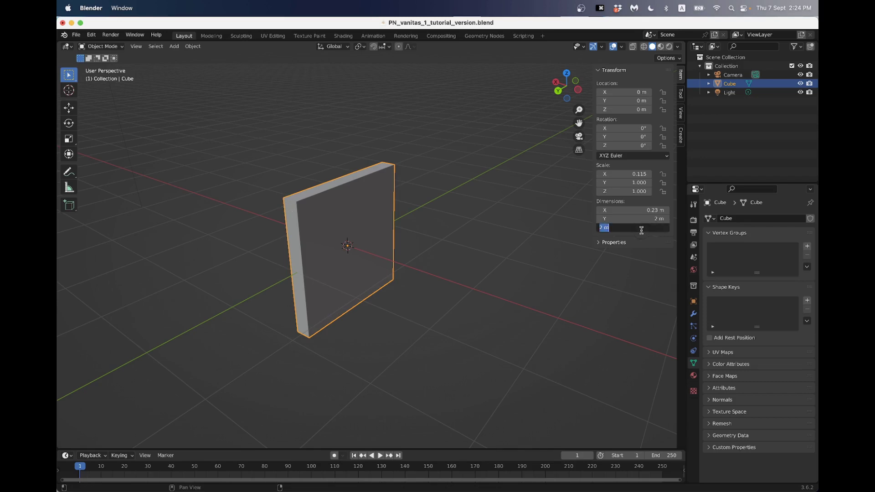
{"action": "type", "text": ".06"}
{"action": "key", "text": "Return"}
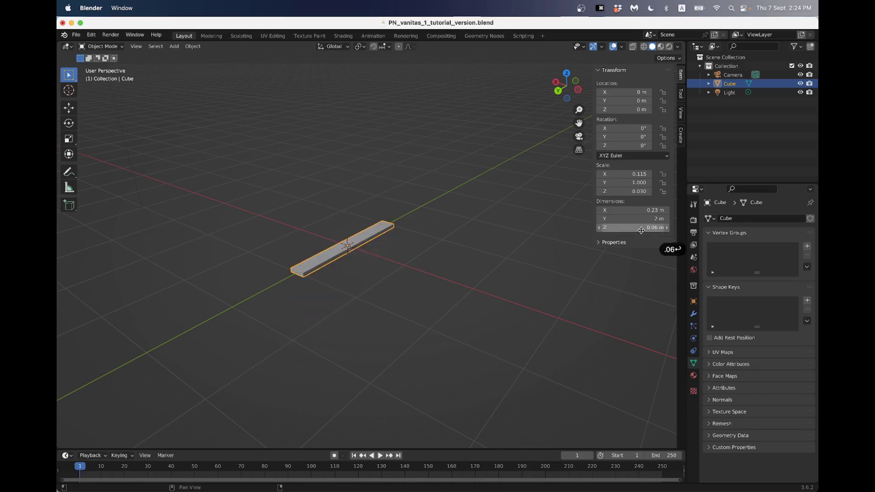
{"action": "scroll", "coordinate": [461, 234], "scroll_direction": "up", "scroll_amount": 2}
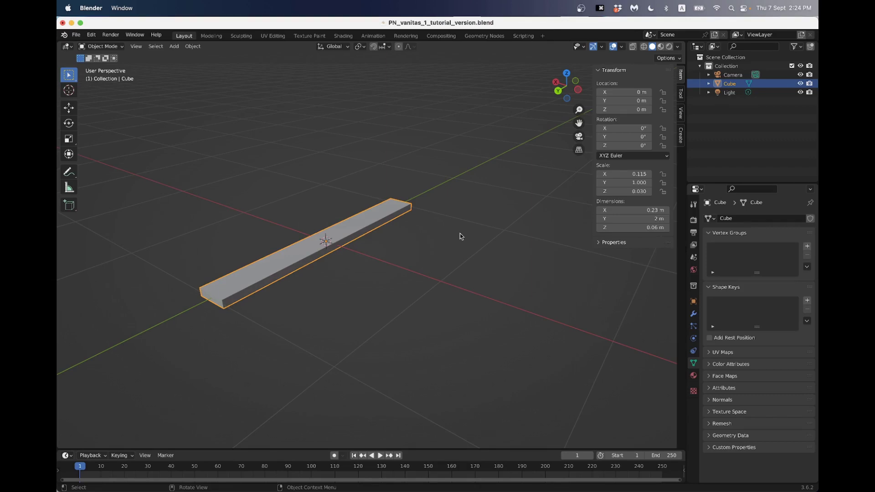
{"action": "left_click", "coordinate": [621, 218]}
{"action": "type", "text": ".18"}
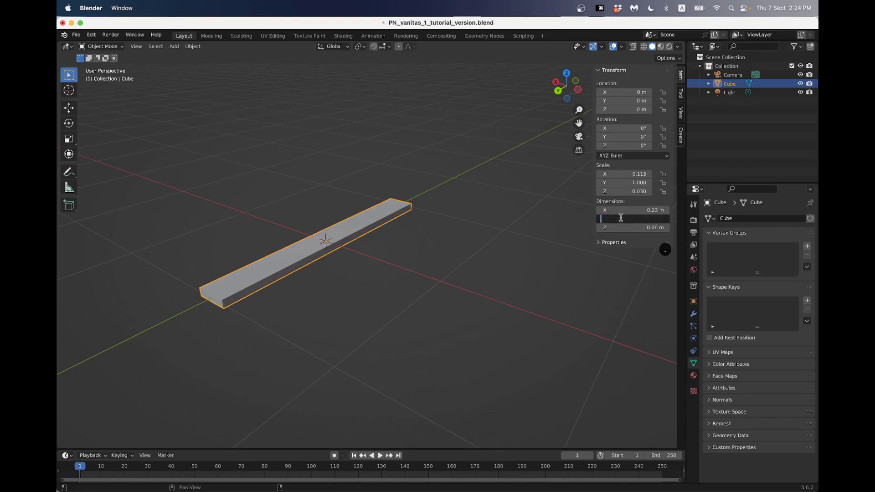
{"action": "key", "text": "Return"}
{"action": "scroll", "coordinate": [297, 230], "scroll_direction": "up", "scroll_amount": 5}
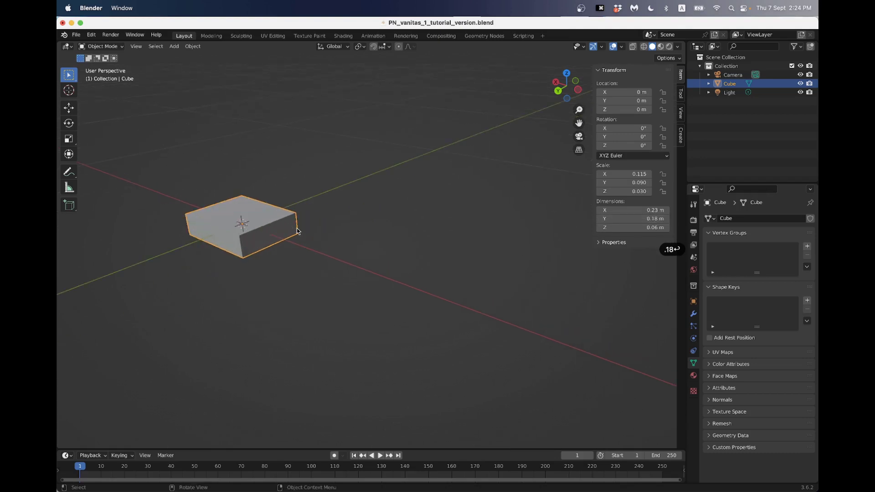
- Inspect the resized block near and far, and centre the view on it with Frame Selected
{"action": "mouse_move", "coordinate": [258, 225]}
{"action": "middle_mouse_down"}
{"action": "mouse_move", "coordinate": [308, 240]}
{"action": "mouse_move", "coordinate": [220, 225]}
{"action": "mouse_move", "coordinate": [260, 230]}
{"action": "middle_mouse_up"}
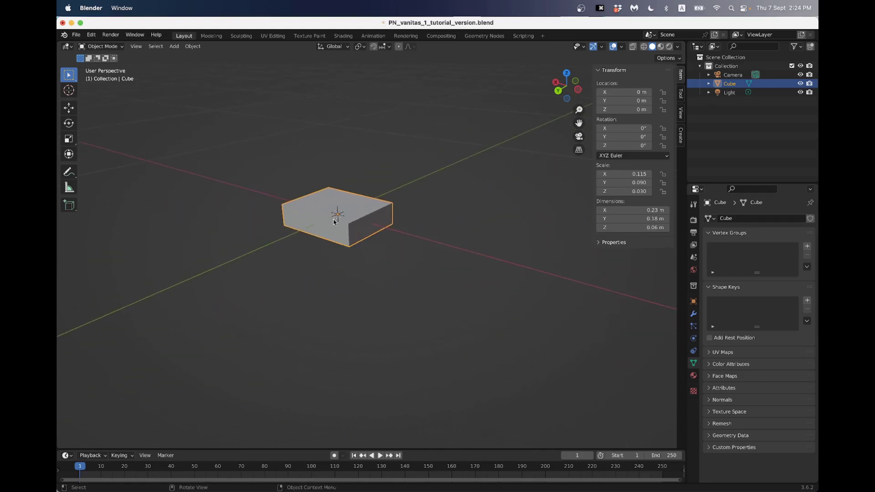
{"action": "mouse_move", "coordinate": [336, 219]}
{"action": "middle_mouse_down", "text": "shift"}
{"action": "mouse_move", "coordinate": [464, 238]}
{"action": "mouse_move", "coordinate": [328, 222]}
{"action": "mouse_move", "coordinate": [366, 220]}
{"action": "mouse_move", "coordinate": [297, 254]}
{"action": "mouse_move", "coordinate": [326, 227]}
{"action": "middle_mouse_up", "text": "shift"}
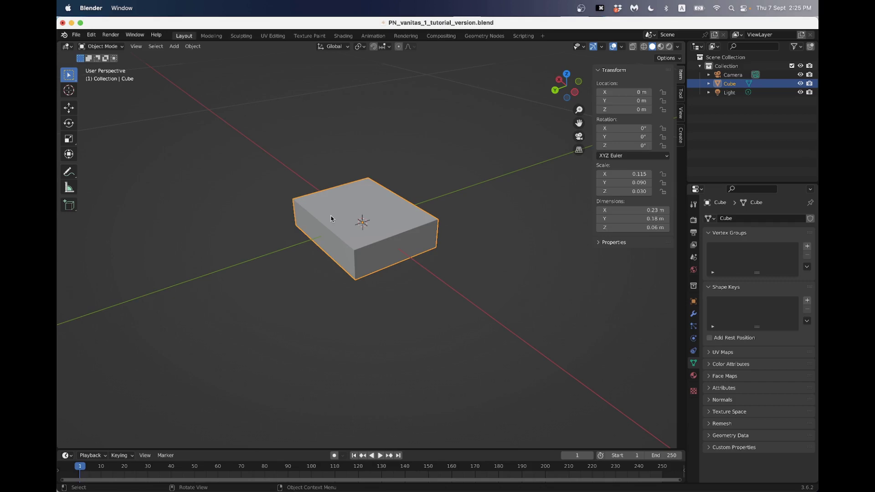
{"action": "scroll", "coordinate": [331, 219], "scroll_direction": "down", "scroll_amount": 7}
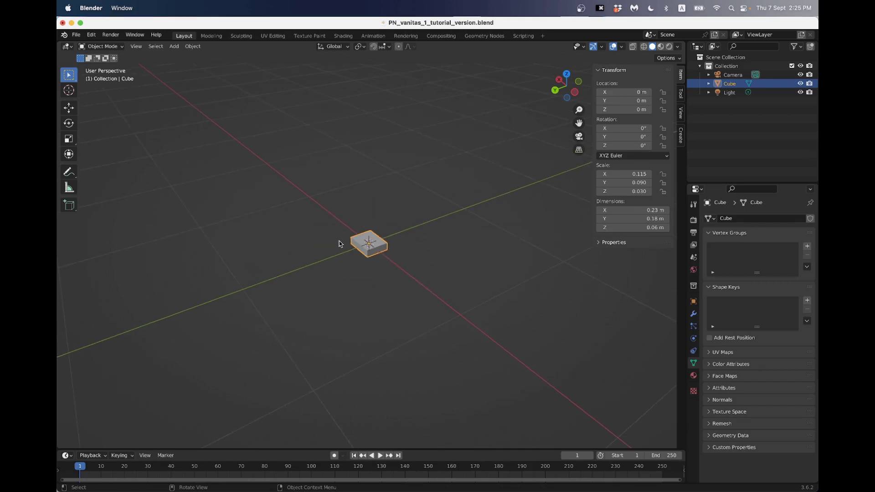
{"action": "scroll", "coordinate": [339, 244], "scroll_direction": "up", "scroll_amount": 10}
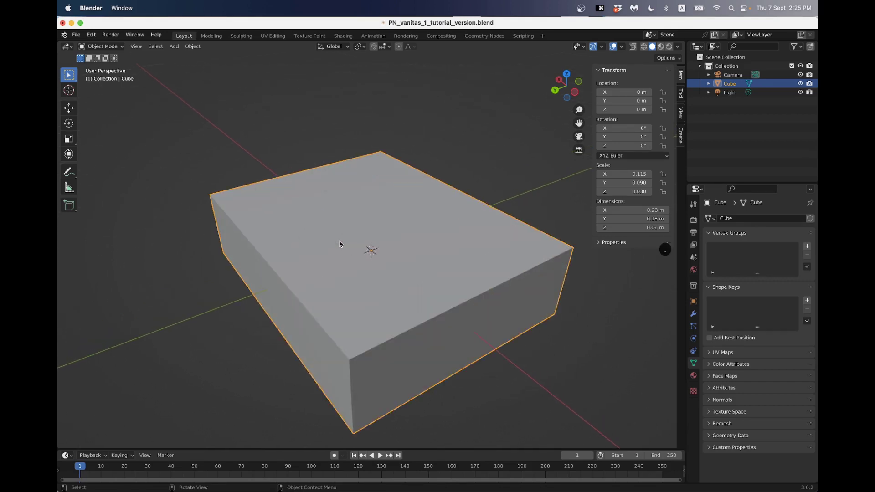
{"action": "scroll", "coordinate": [343, 246], "scroll_direction": "down", "scroll_amount": 1}
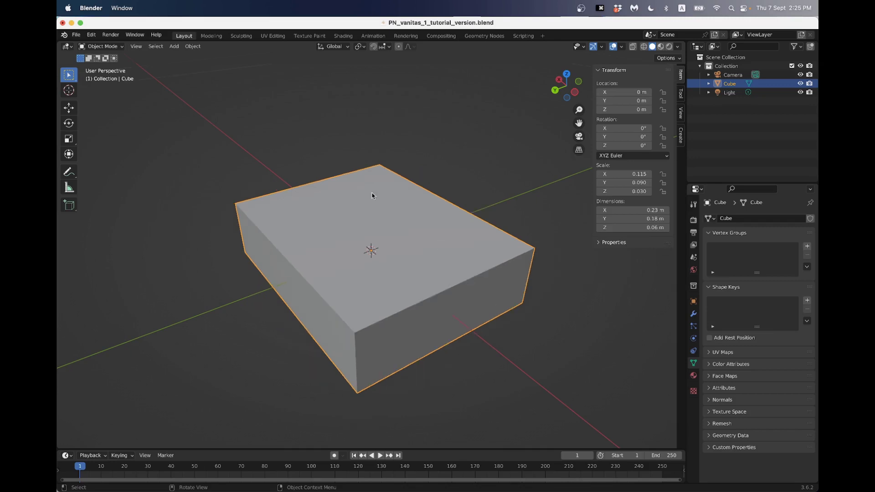
{"action": "left_click", "coordinate": [200, 48]}
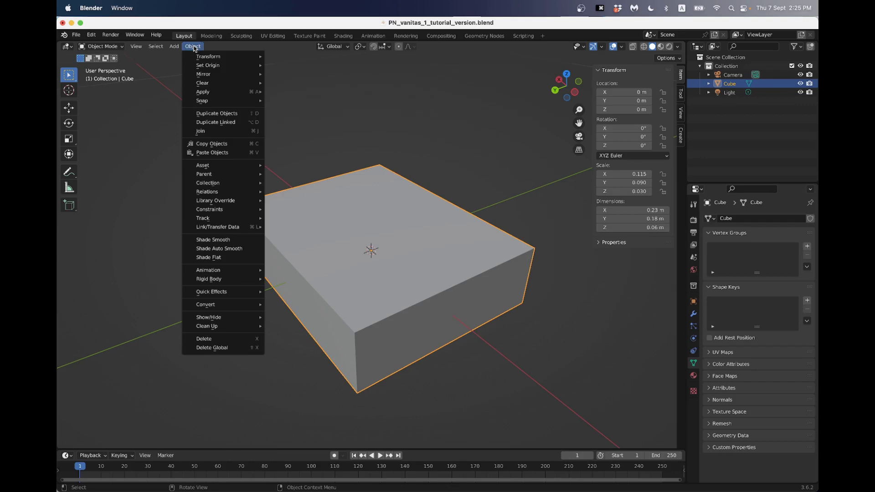
{"action": "mouse_move", "coordinate": [142, 49]}
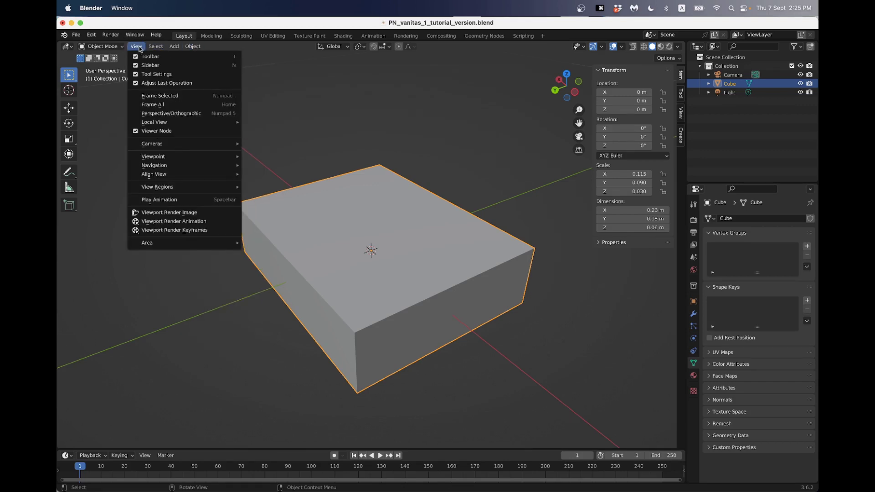
{"action": "left_click", "coordinate": [229, 96]}
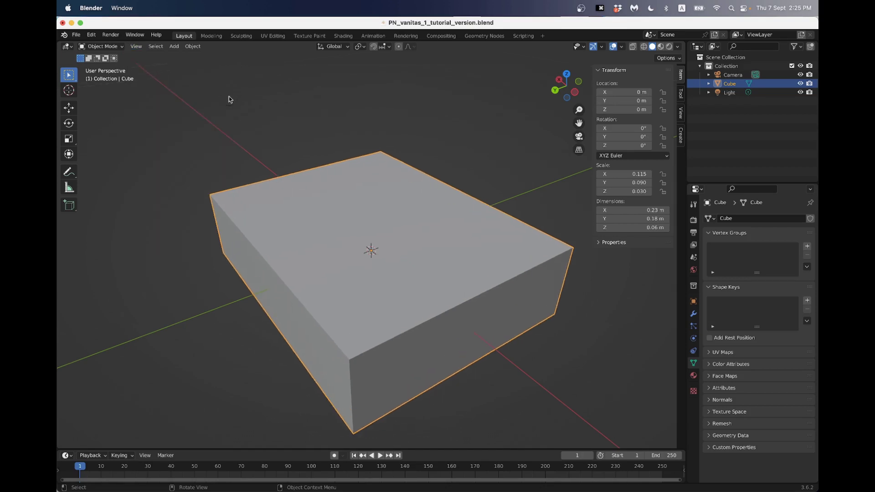
- Switch the block to Edit Mode and select its end face on the positive X side
{"action": "middle_click_drag", "start_coordinate": [346, 213], "coordinate": [342, 255]}
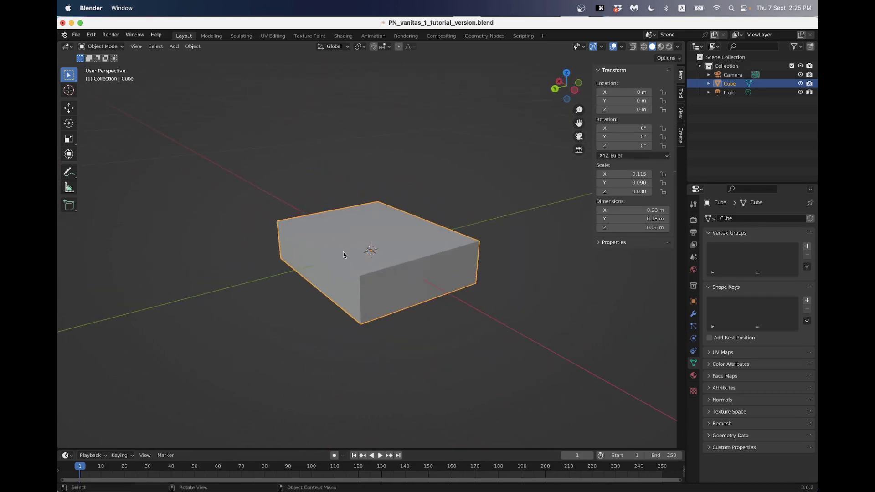
{"action": "middle_click_drag", "start_coordinate": [432, 262], "coordinate": [420, 256]}
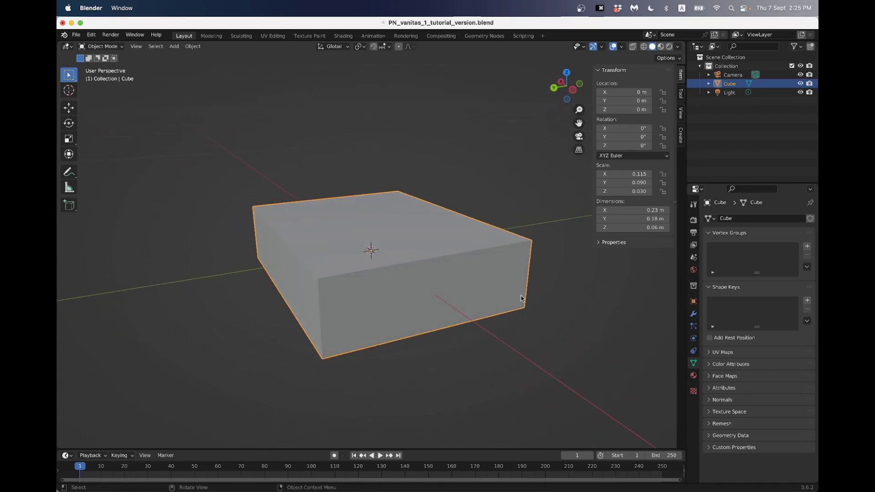
{"action": "middle_click_drag", "start_coordinate": [458, 260], "coordinate": [262, 284]}
{"action": "middle_click_drag", "start_coordinate": [464, 283], "coordinate": [356, 256]}
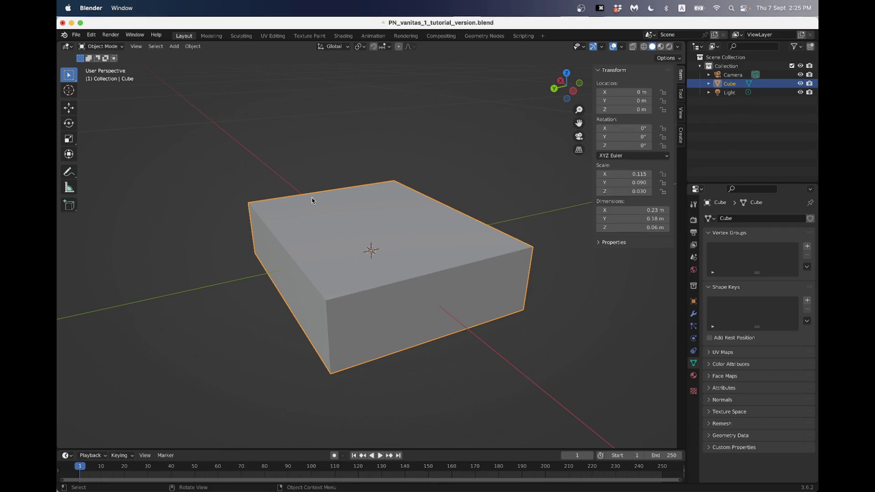
{"action": "key", "text": "Tab"}
{"action": "middle_click_drag", "start_coordinate": [388, 239], "coordinate": [318, 236]}
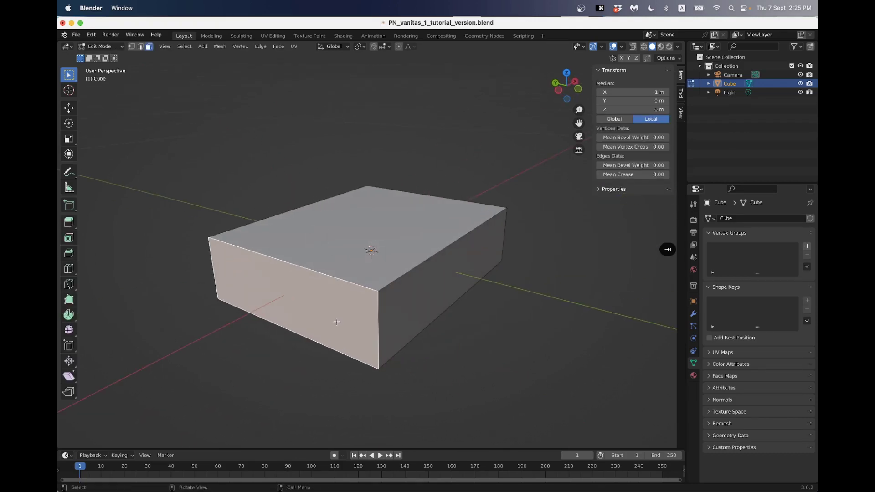
{"action": "middle_click_drag", "start_coordinate": [406, 300], "coordinate": [461, 289]}
{"action": "left_click", "coordinate": [461, 289]}
{"action": "middle_click_drag", "start_coordinate": [275, 274], "coordinate": [405, 268]}
{"action": "middle_click_drag", "start_coordinate": [362, 286], "coordinate": [404, 280]}
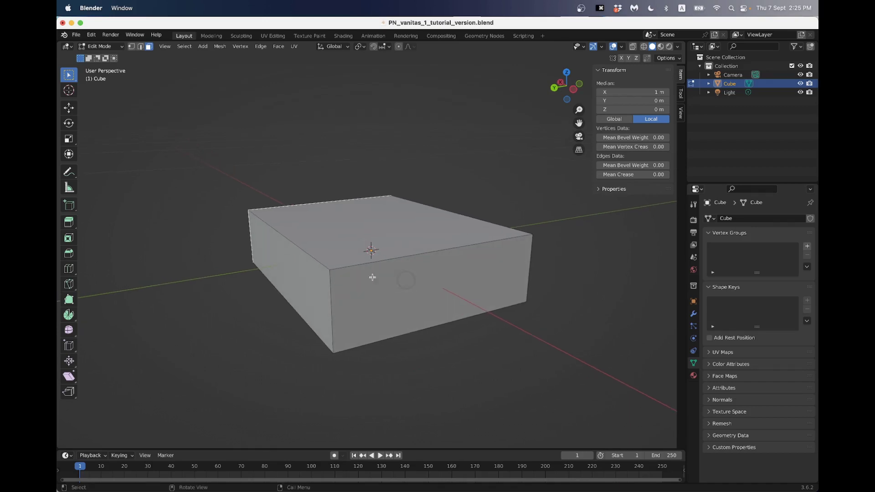
- Activate the Loop Cut tool and preview possible cut directions around the block
{"action": "left_click", "coordinate": [67, 269]}
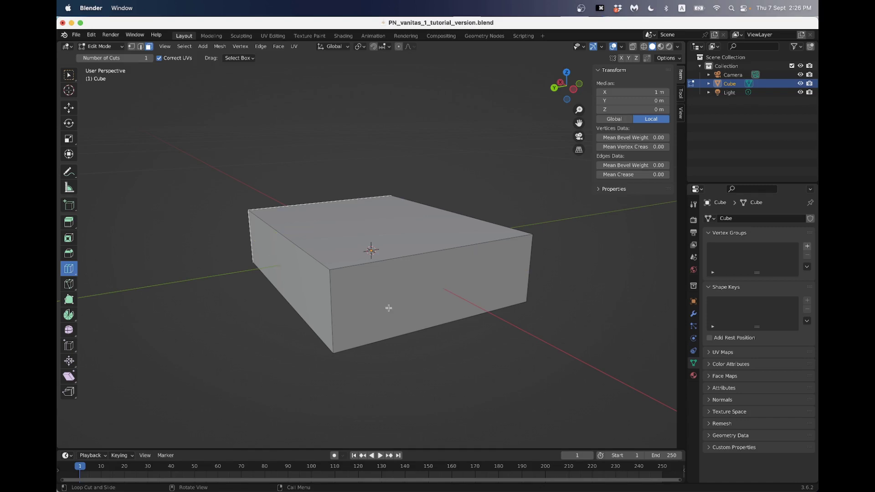
{"action": "middle_click_drag", "start_coordinate": [532, 370], "coordinate": [460, 369]}
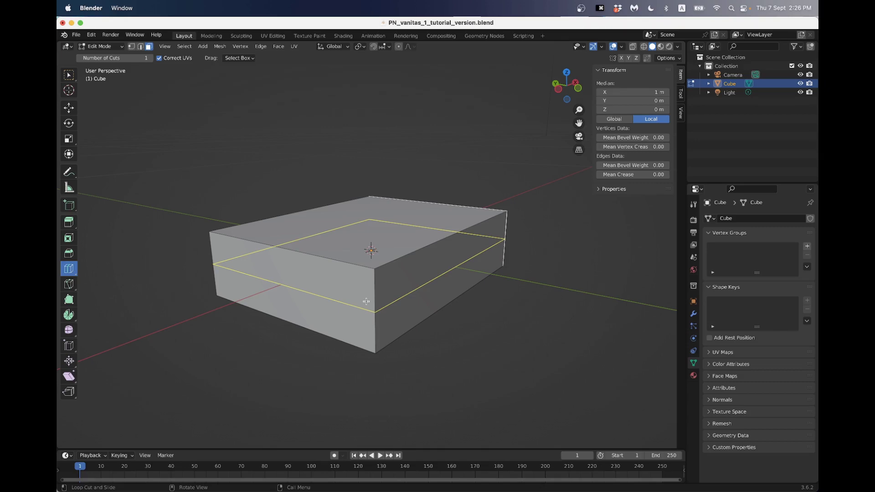
{"action": "middle_click_drag", "start_coordinate": [265, 324], "coordinate": [357, 326]}
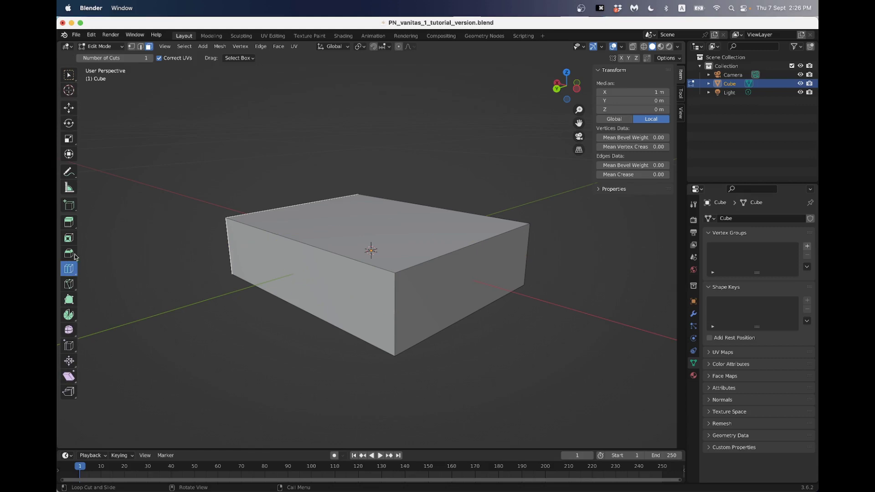
- Toggle the viewport's toolbar off and on, leaving it shown
{"action": "key", "text": "t"}
{"action": "key", "text": "t"}
{"action": "key", "text": "t"}
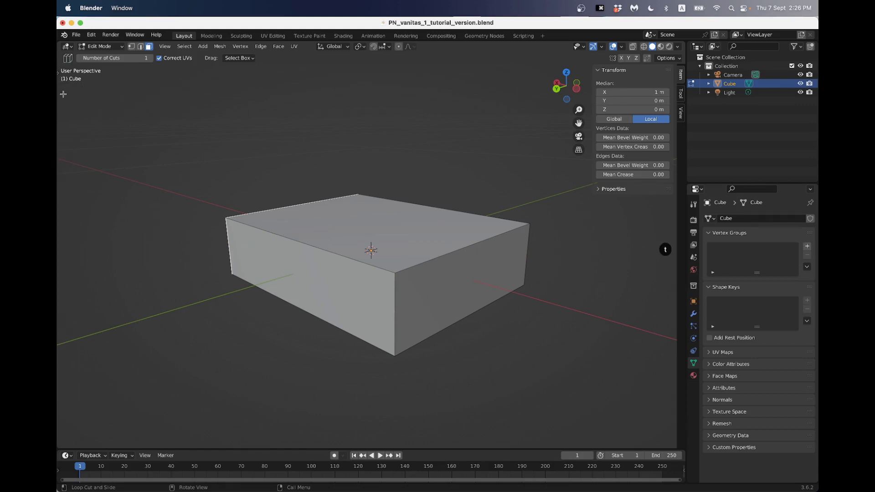
{"action": "key", "text": "t"}
{"action": "key", "text": "t"}
{"action": "key", "text": "t"}
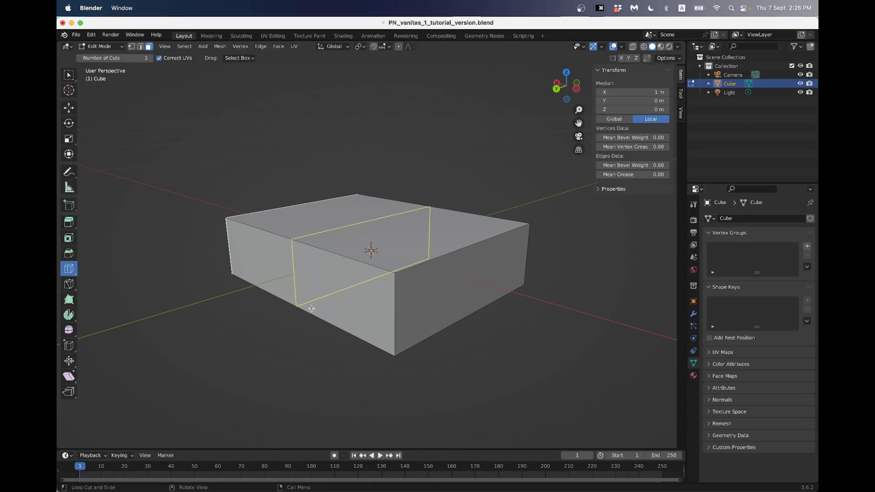
- Add a horizontal loop cut around the block's sides with 2 cuts and a slide factor of 0
{"action": "left_click", "coordinate": [399, 312]}
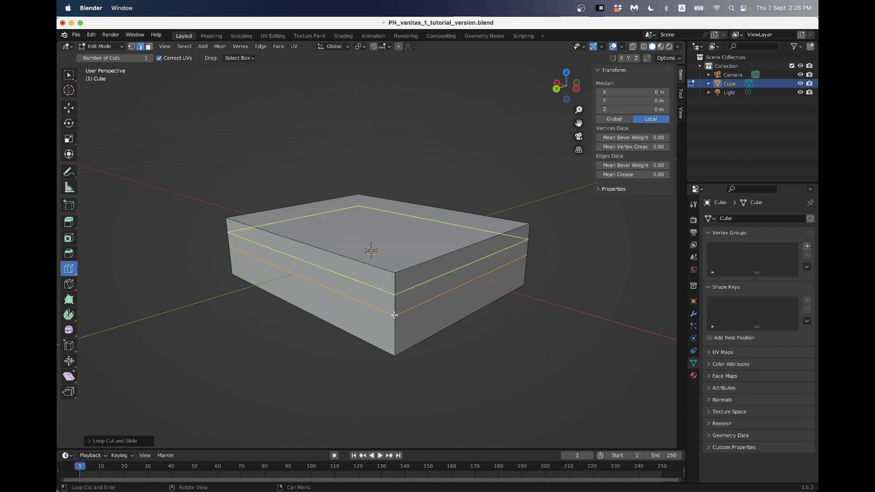
{"action": "left_click", "coordinate": [91, 442]}
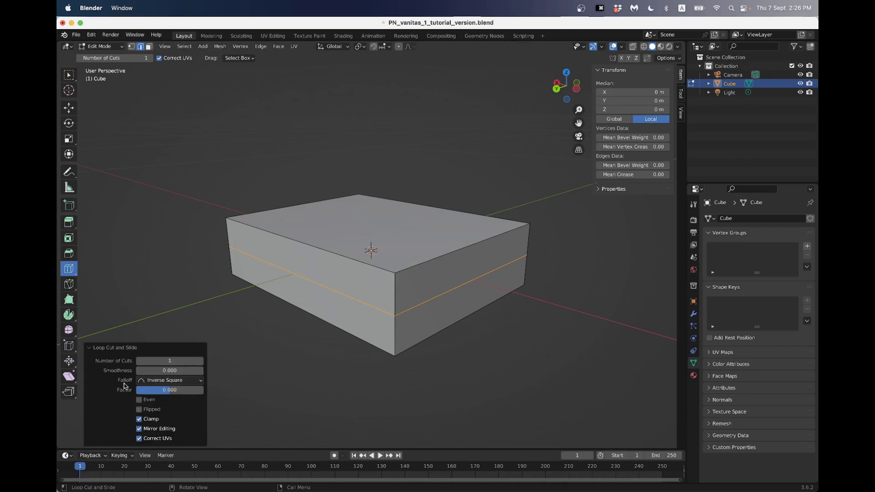
{"action": "left_click", "coordinate": [201, 362]}
{"action": "left_click_drag", "start_coordinate": [160, 394], "coordinate": [171, 391]}
{"action": "left_click", "coordinate": [171, 391]}
{"action": "type", "text": "03896"}
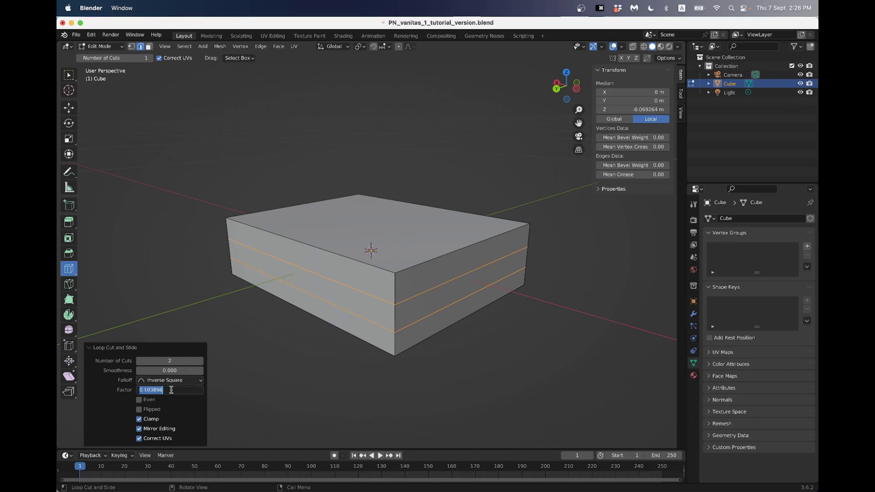
{"action": "key", "text": "Return"}
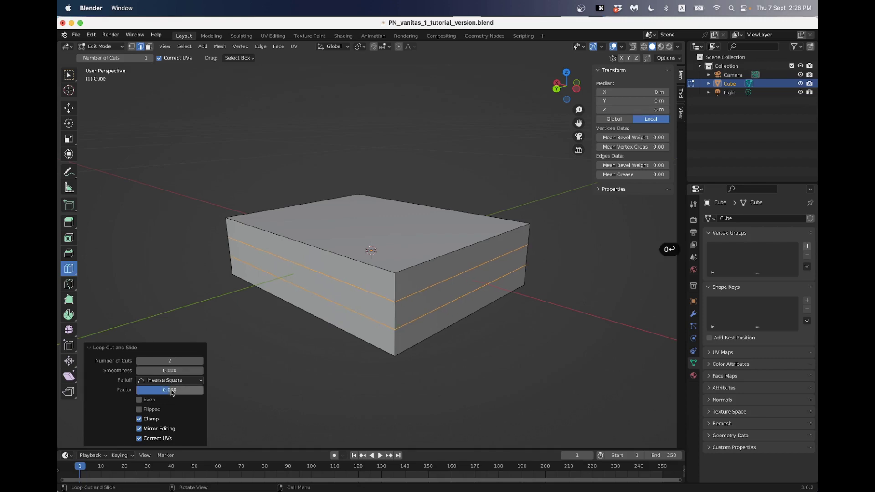
- Try a smoothness of about 0.28 on the two loop cuts and reset it to 0
{"action": "left_click_drag", "start_coordinate": [156, 370], "coordinate": [167, 370]}
{"action": "left_click", "coordinate": [159, 371]}
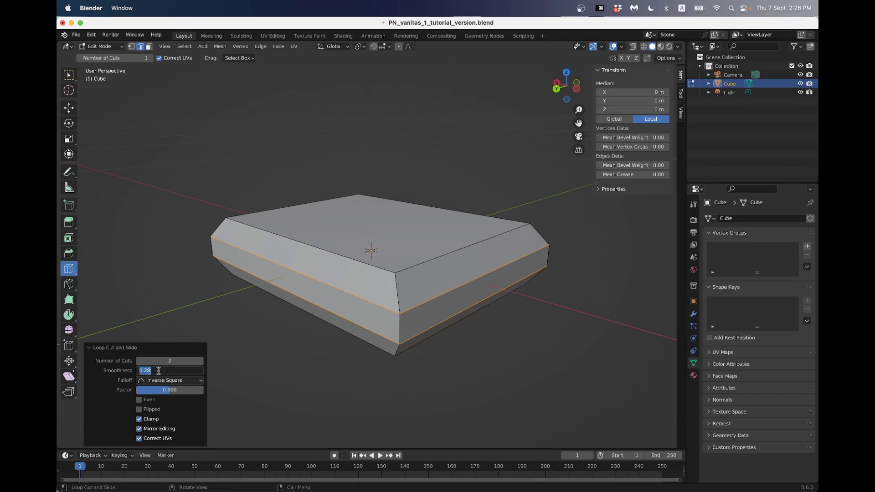
{"action": "type", "text": "0"}
{"action": "key", "text": "Return"}
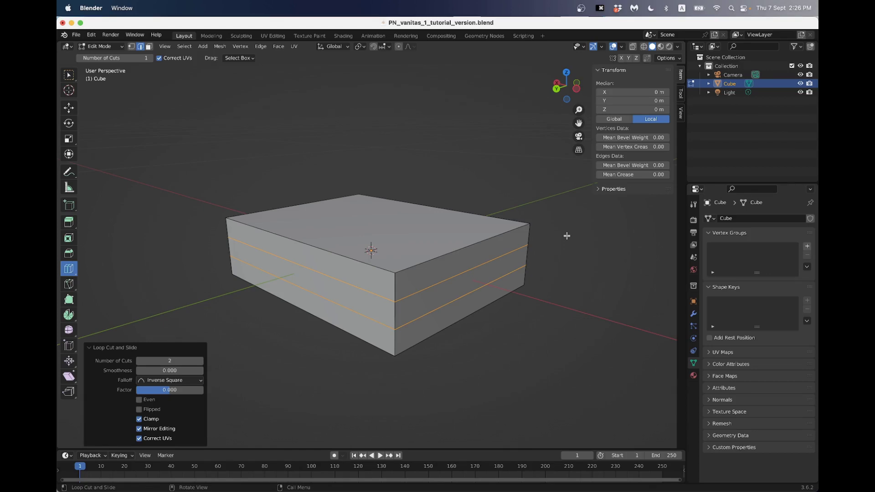
- Scale the two loop cuts apart along Z by about 2.14 and again by about 1.07, towards the block's upper and lower edges
{"action": "key", "text": "s"}
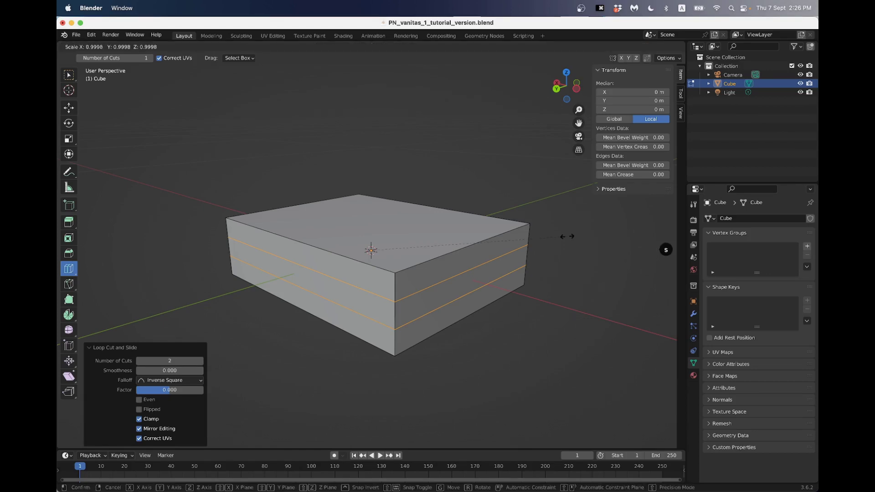
{"action": "key", "text": "z"}
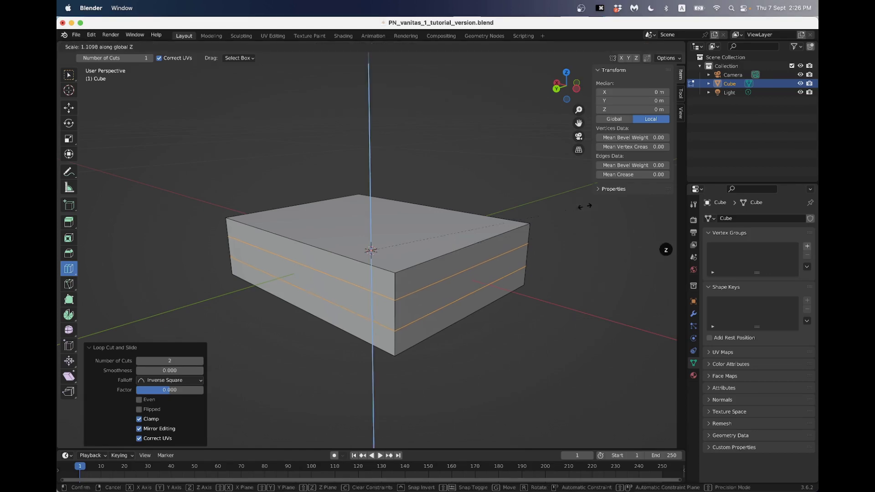
{"action": "left_click", "coordinate": [155, 146]}
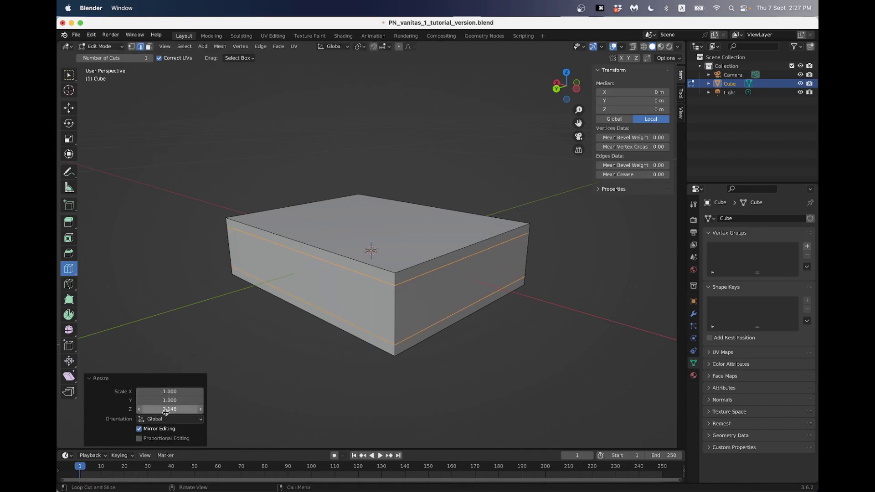
{"action": "middle_click_drag", "start_coordinate": [340, 336], "coordinate": [312, 313]}
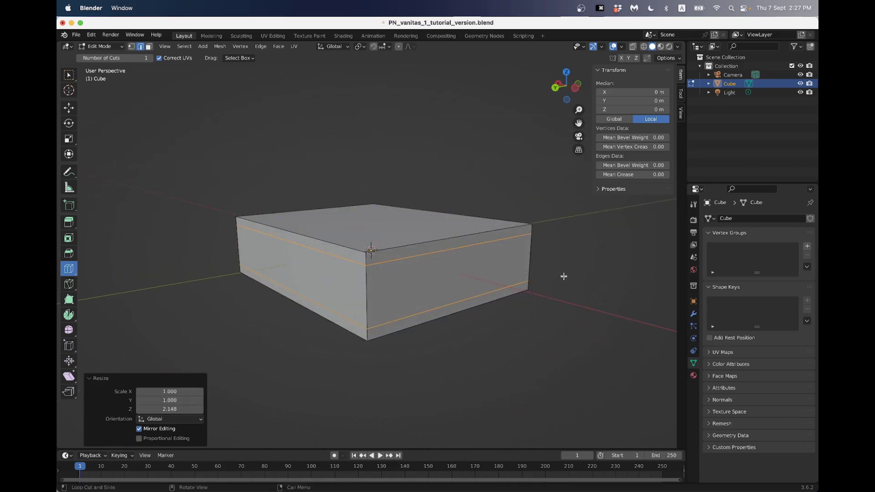
{"action": "key", "text": "s"}
{"action": "key", "text": "z"}
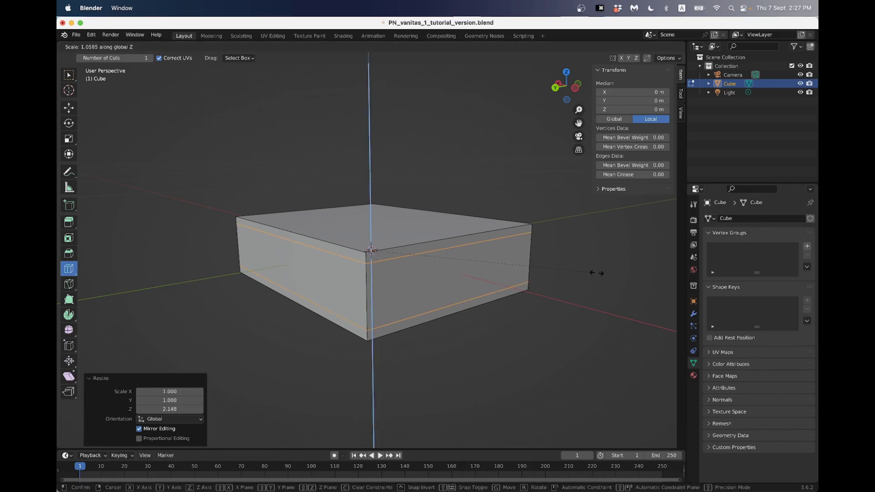
{"action": "left_click", "coordinate": [599, 273]}
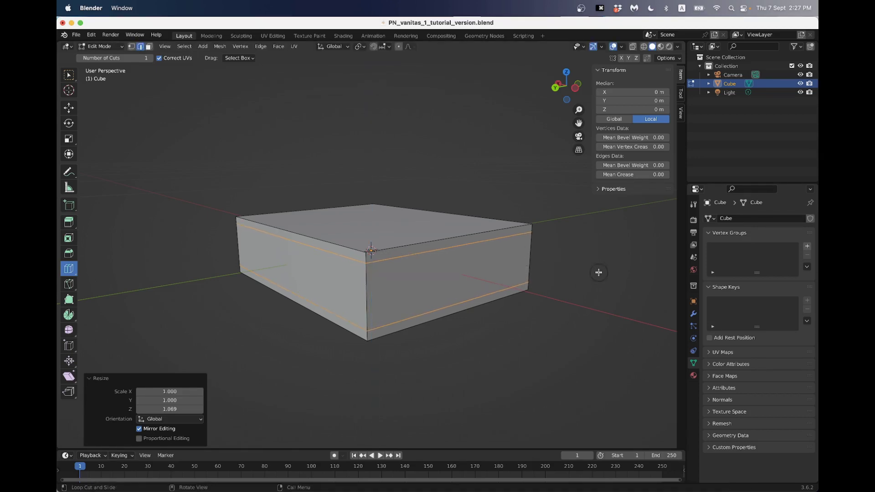
- Add a single vertical loop cut across the middle of the block, perpendicular to the Y axis
{"action": "middle_click_drag", "start_coordinate": [425, 264], "coordinate": [392, 264]}
{"action": "left_click", "coordinate": [424, 255]}
{"action": "middle_click_drag", "start_coordinate": [498, 296], "coordinate": [528, 300]}
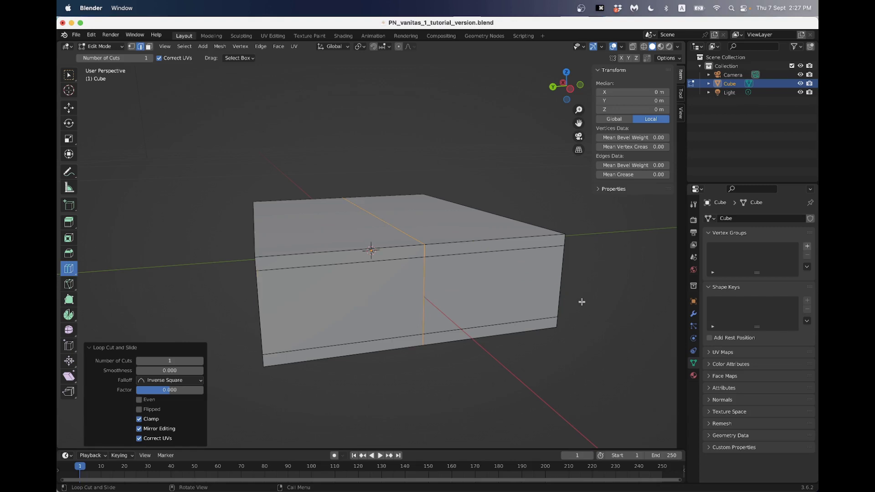
- Move the vertical cut about 0.082 m along Y, close to the block's positive Y side
{"action": "key", "text": "g"}
{"action": "key", "text": "y"}
{"action": "right_click", "coordinate": [524, 300]}
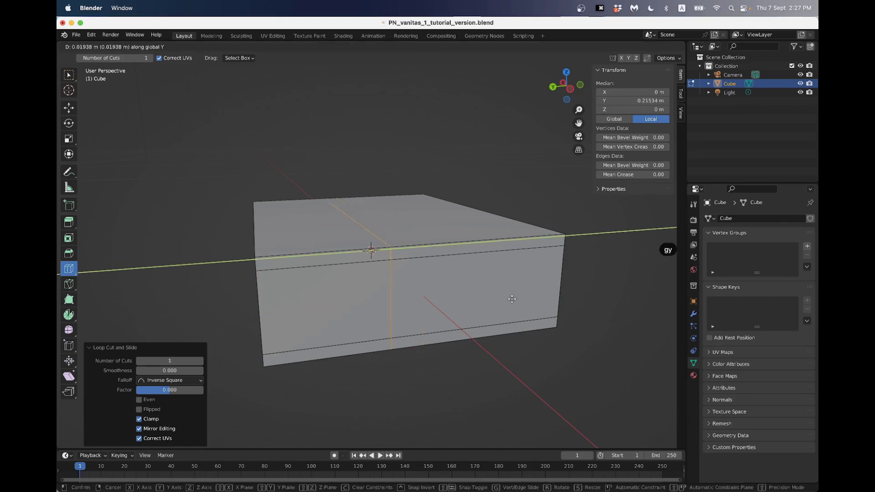
{"action": "key", "text": "g"}
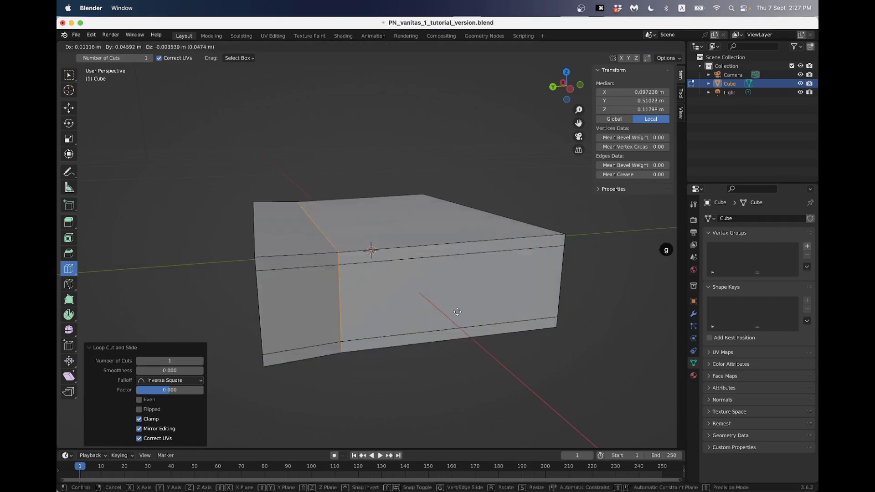
{"action": "key", "text": "y"}
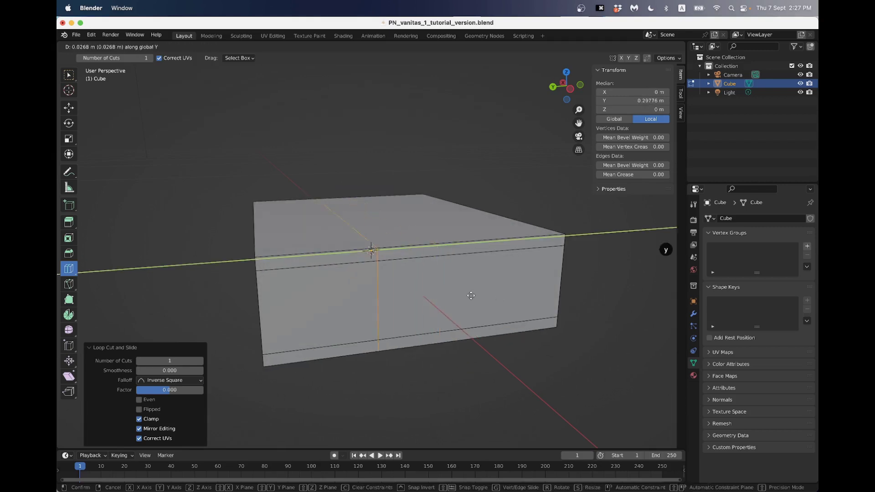
{"action": "left_click", "coordinate": [411, 294]}
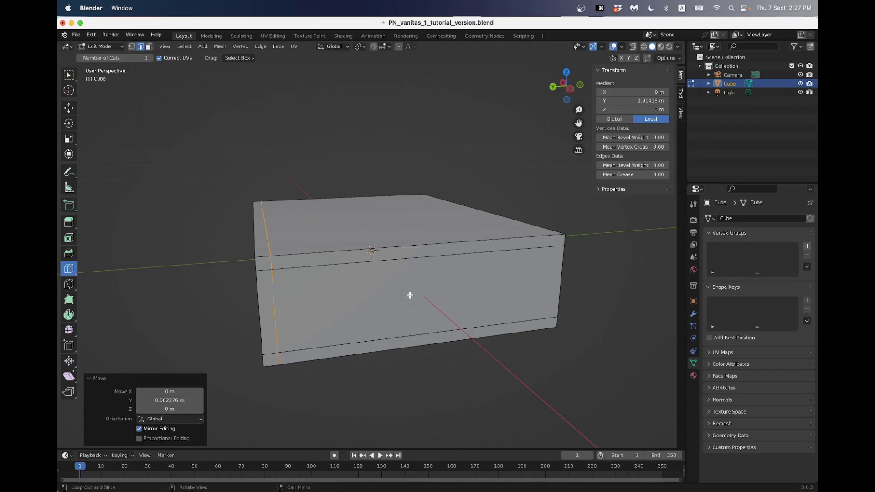
- Examine the block and the spacing of its cuts from several preset axis viewpoints and around its corner
{"action": "left_click", "coordinate": [572, 91]}
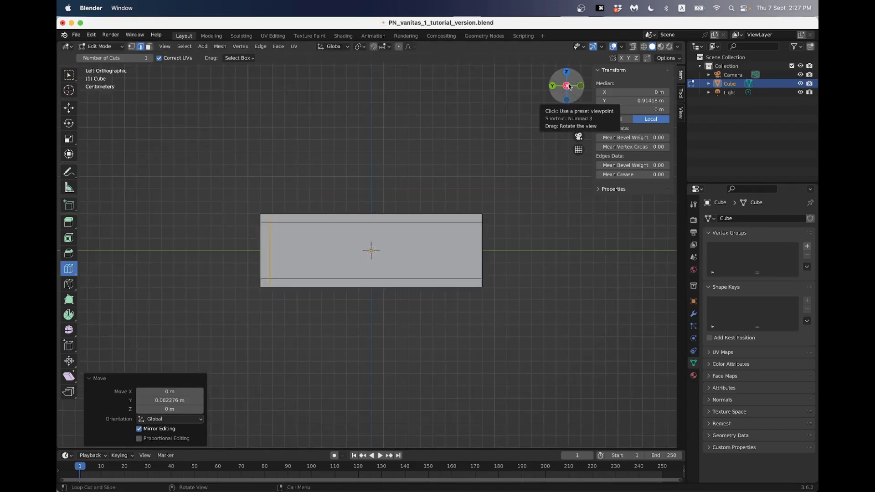
{"action": "middle_click_drag", "start_coordinate": [522, 97], "coordinate": [552, 98]}
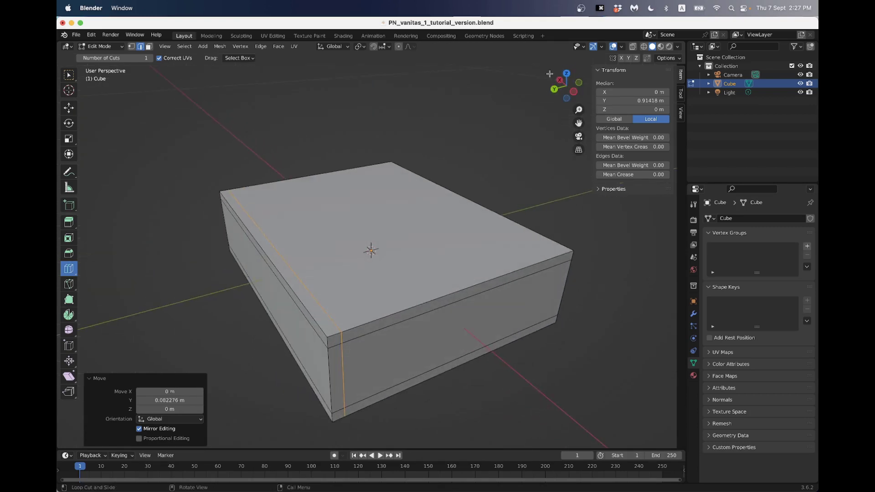
{"action": "left_click", "coordinate": [574, 92]}
{"action": "left_click", "coordinate": [580, 87]}
{"action": "left_click", "coordinate": [581, 87]}
{"action": "left_click", "coordinate": [568, 74]}
{"action": "middle_click_drag", "start_coordinate": [524, 201], "coordinate": [426, 172]}
{"action": "middle_click_drag", "start_coordinate": [316, 207], "coordinate": [392, 248]}
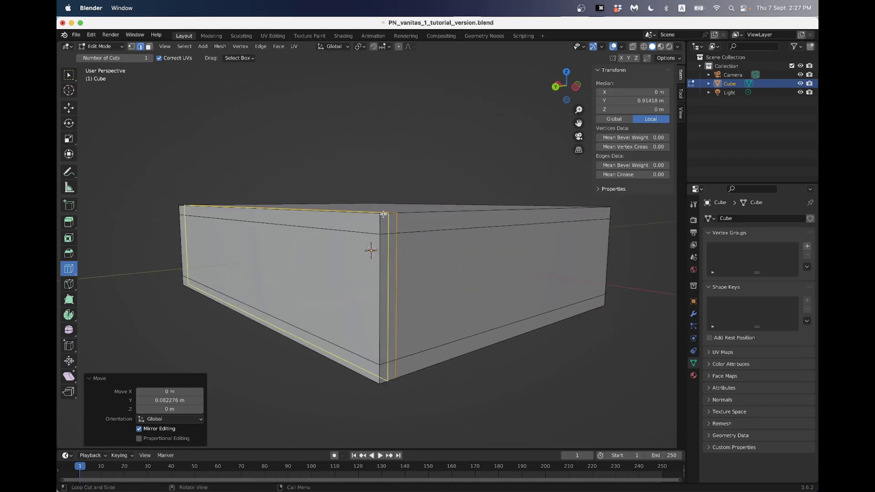
- In an orthographic view along X, move the vertical cut about 0.0008 m further along Y to match the horizontal cut's edge distance
{"action": "left_click", "coordinate": [577, 88]}
{"action": "scroll", "coordinate": [217, 197], "scroll_direction": "up", "scroll_amount": 3}
{"action": "middle_click_drag", "start_coordinate": [217, 197], "coordinate": [359, 226], "text": "shift"}
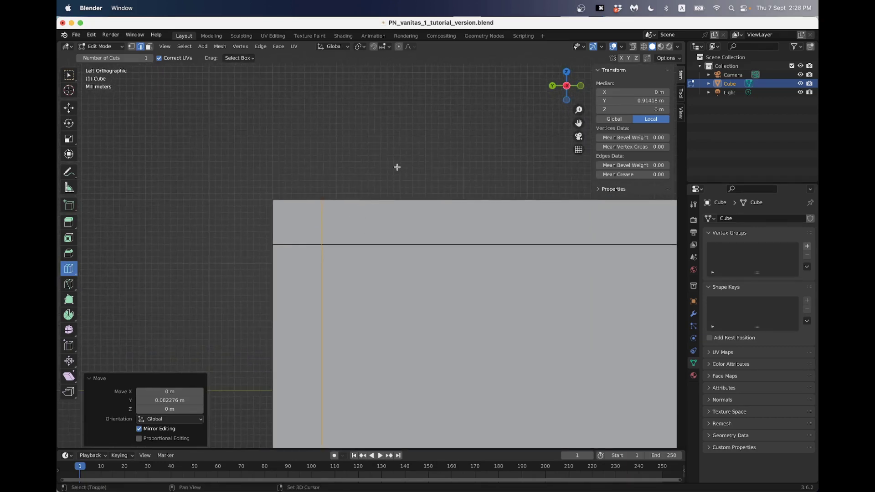
{"action": "key", "text": "g"}
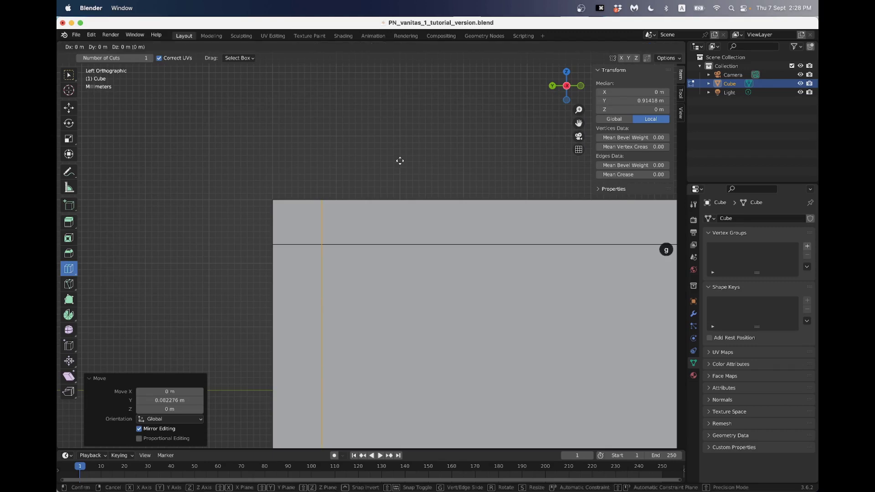
{"action": "key", "text": "y"}
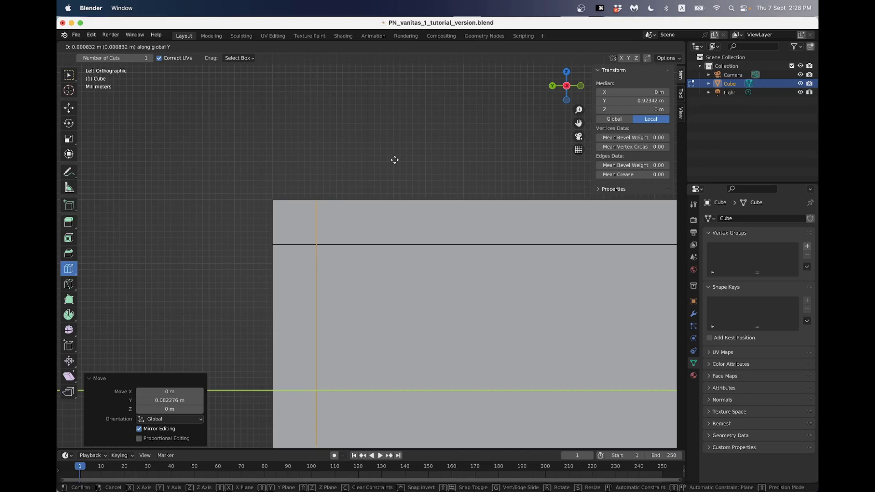
{"action": "left_click", "coordinate": [395, 160]}
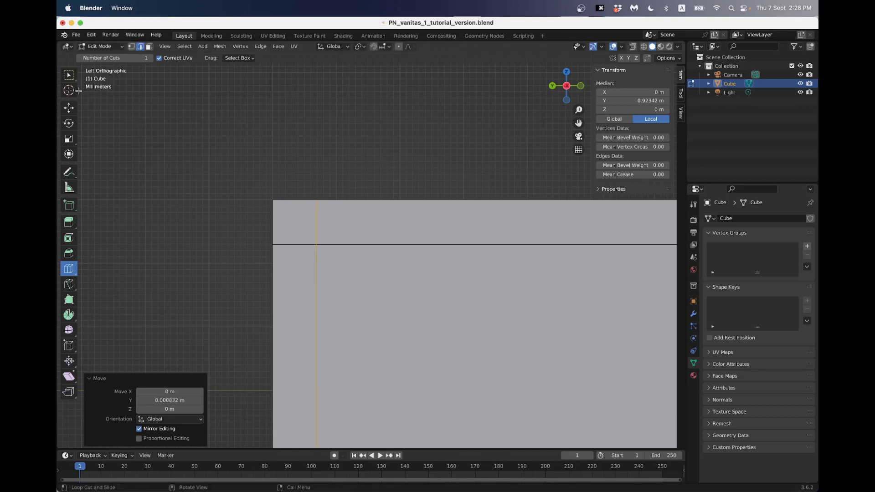
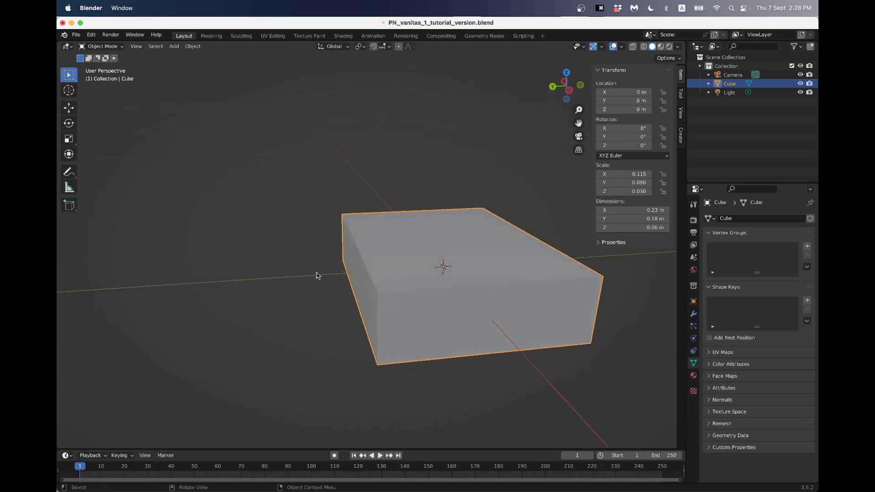
- Add a second cube mesh and scale it down to about 0.02 m per side
{"action": "key", "text": "shift+a"}
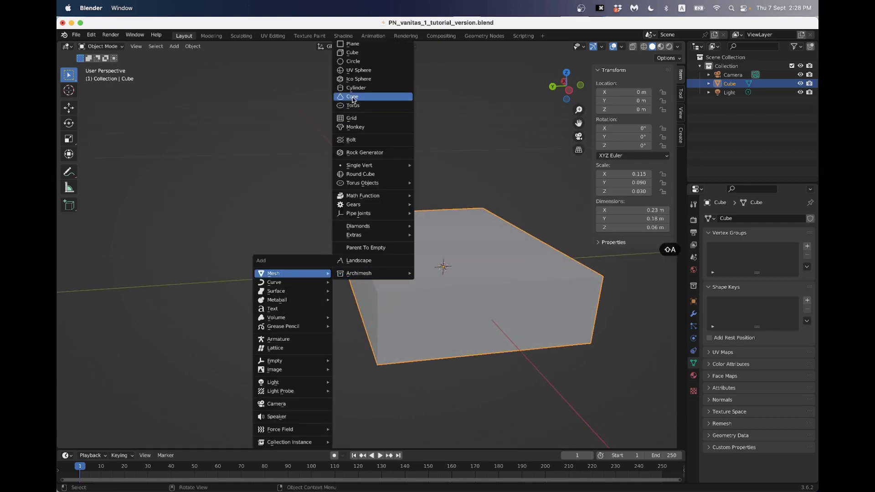
{"action": "left_click", "coordinate": [354, 53]}
{"action": "scroll", "coordinate": [422, 254], "scroll_direction": "down", "scroll_amount": 6}
{"action": "scroll", "coordinate": [415, 253], "scroll_direction": "down", "scroll_amount": 5}
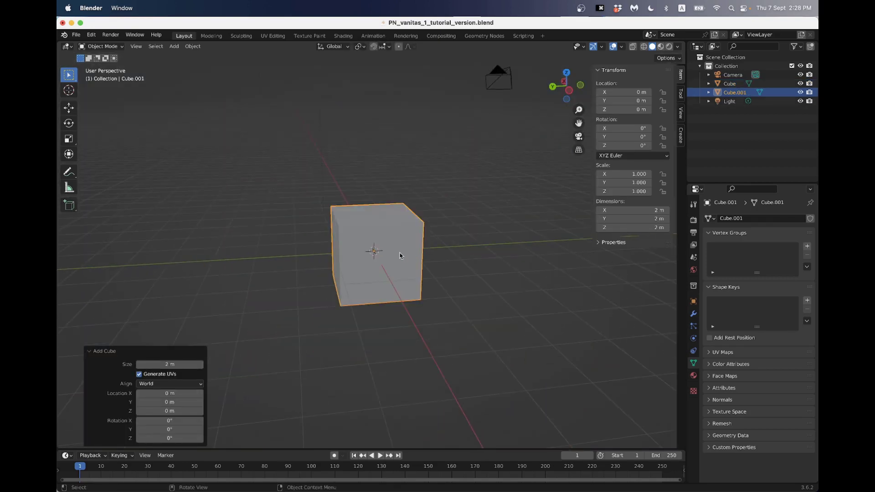
{"action": "key", "text": "s"}
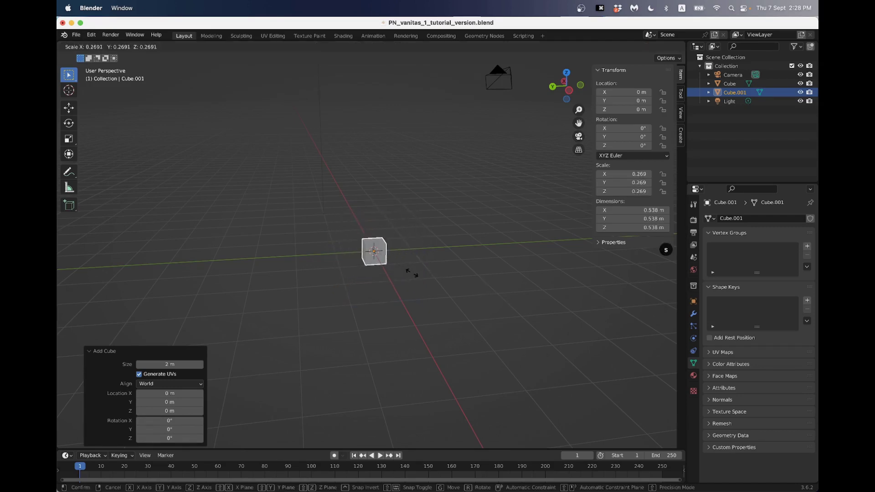
{"action": "left_click", "coordinate": [410, 272]}
{"action": "scroll", "coordinate": [508, 292], "scroll_direction": "up", "scroll_amount": 5}
{"action": "key", "text": "s"}
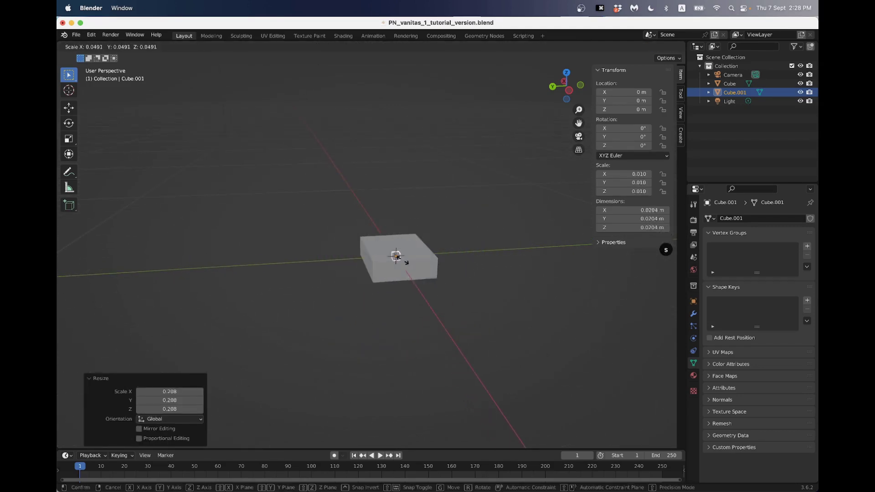
{"action": "left_click", "coordinate": [398, 259]}
{"action": "scroll", "coordinate": [401, 266], "scroll_direction": "up", "scroll_amount": 4}
- In an orthographic view along X, place the small cube in the block's upper positive Y corner and shrink it to about 0.0074 m
{"action": "left_click", "coordinate": [569, 90]}
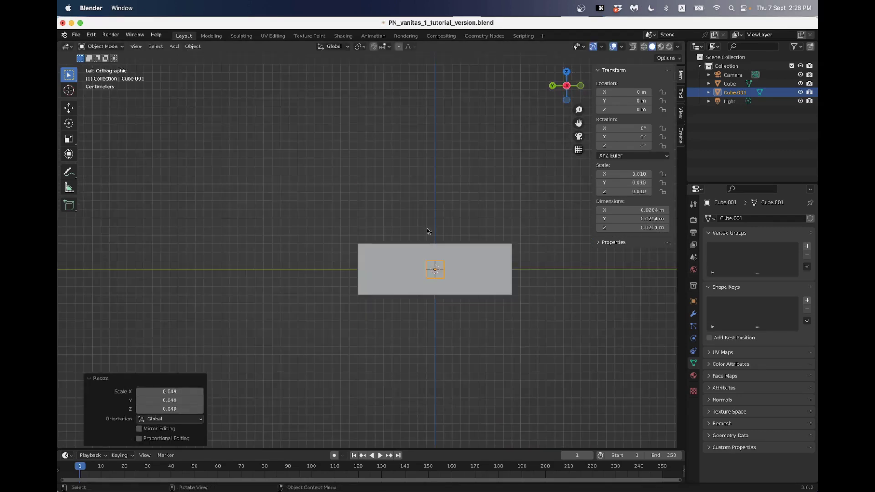
{"action": "scroll", "coordinate": [465, 246], "scroll_direction": "up", "scroll_amount": 5}
{"action": "key", "text": "g"}
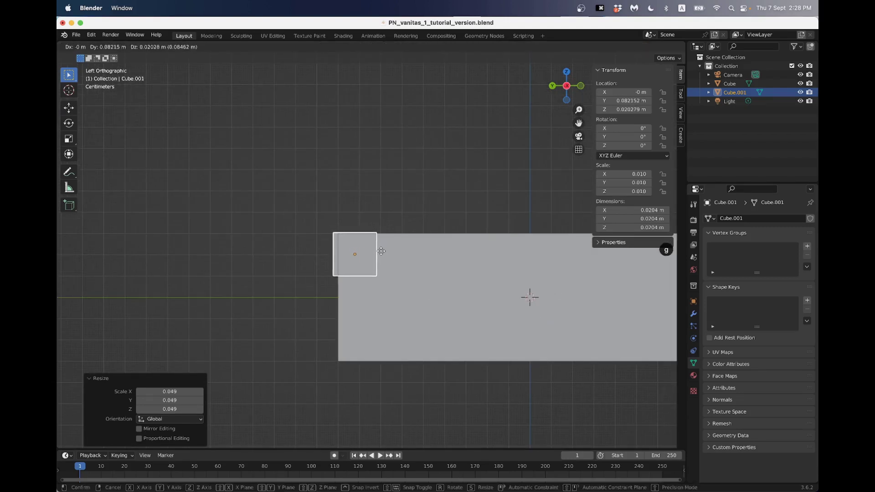
{"action": "left_click", "coordinate": [386, 251]}
{"action": "scroll", "coordinate": [443, 267], "scroll_direction": "up", "scroll_amount": 7}
{"action": "key", "text": "s"}
{"action": "left_click", "coordinate": [397, 271]}
{"action": "key", "text": "g"}
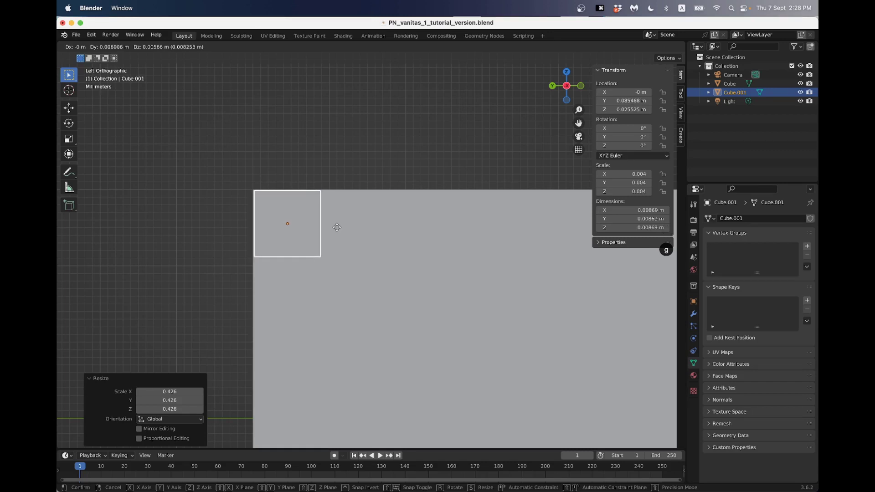
{"action": "left_click", "coordinate": [339, 231]}
{"action": "key", "text": "s"}
{"action": "left_click", "coordinate": [342, 236]}
- Switch the viewport to wireframe shading and check the small cube against the block's cut lines
{"action": "key", "text": "z"}
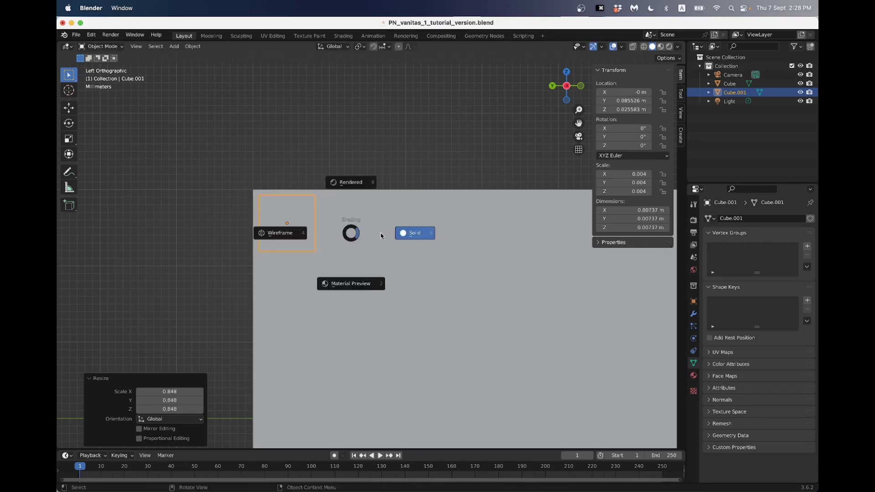
{"action": "left_click", "coordinate": [351, 236]}
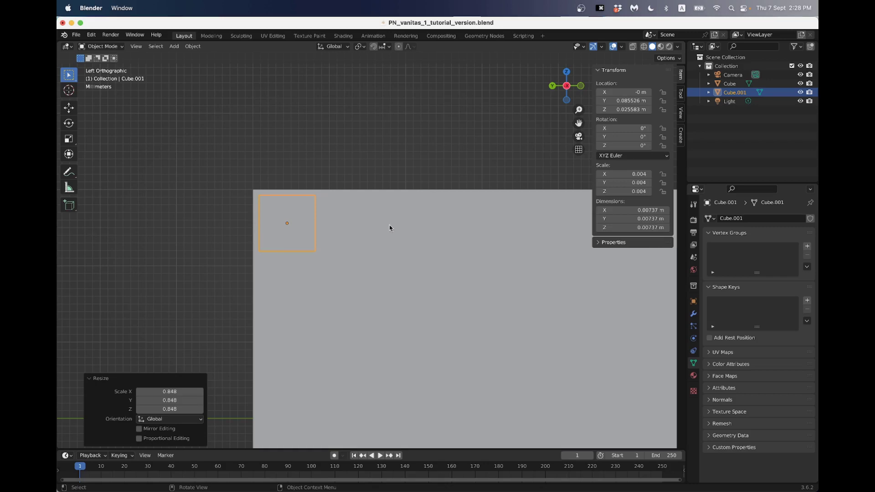
{"action": "scroll", "coordinate": [388, 226], "scroll_direction": "down", "scroll_amount": 2}
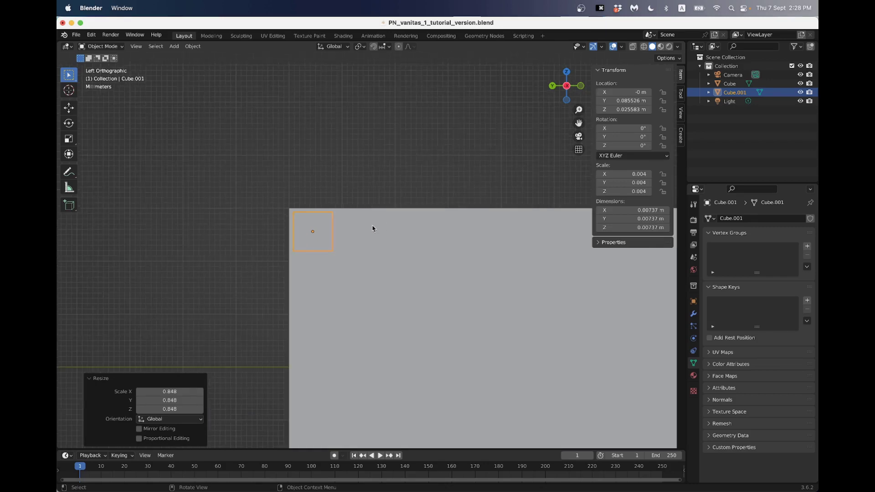
{"action": "key", "text": "z"}
{"action": "left_click", "coordinate": [299, 229]}
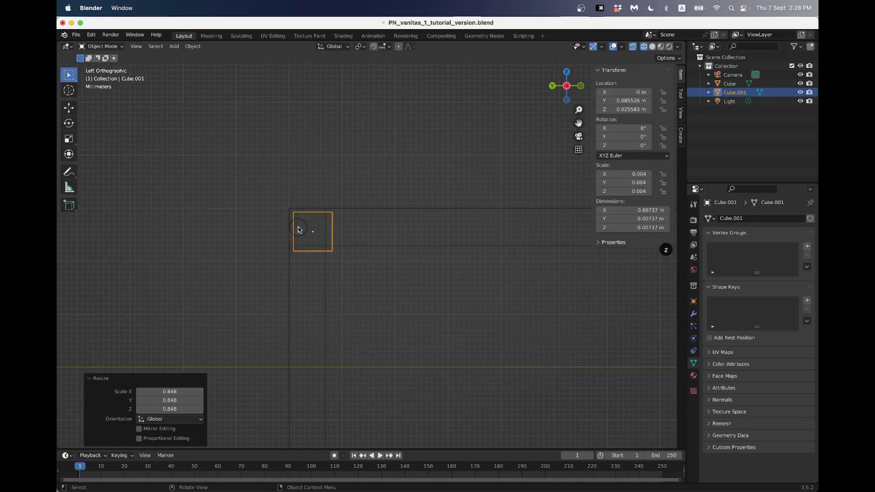
{"action": "scroll", "coordinate": [348, 236], "scroll_direction": "up", "scroll_amount": 2}
{"action": "scroll", "coordinate": [349, 262], "scroll_direction": "up", "scroll_amount": 2}
{"action": "scroll", "coordinate": [354, 228], "scroll_direction": "down", "scroll_amount": 2}
{"action": "middle_click_drag", "start_coordinate": [354, 230], "coordinate": [382, 255]}
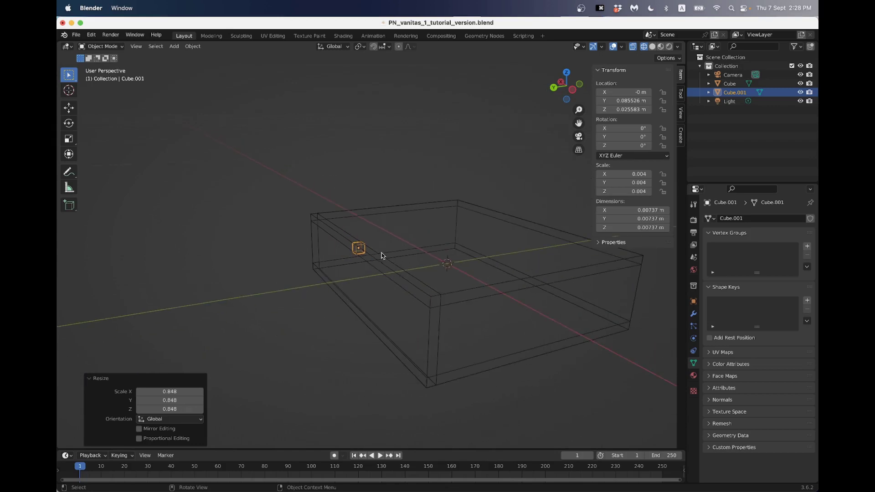
- Fit the small cube into the corner square formed by the block's edges and cuts, scaling it to about 0.007 m per side
{"action": "left_click", "coordinate": [572, 89]}
{"action": "scroll", "coordinate": [310, 263], "scroll_direction": "up", "scroll_amount": 4}
{"action": "middle_click_drag", "start_coordinate": [307, 264], "coordinate": [376, 253], "text": "shift"}
{"action": "scroll", "coordinate": [376, 254], "scroll_direction": "up", "scroll_amount": 8}
{"action": "key", "text": "g"}
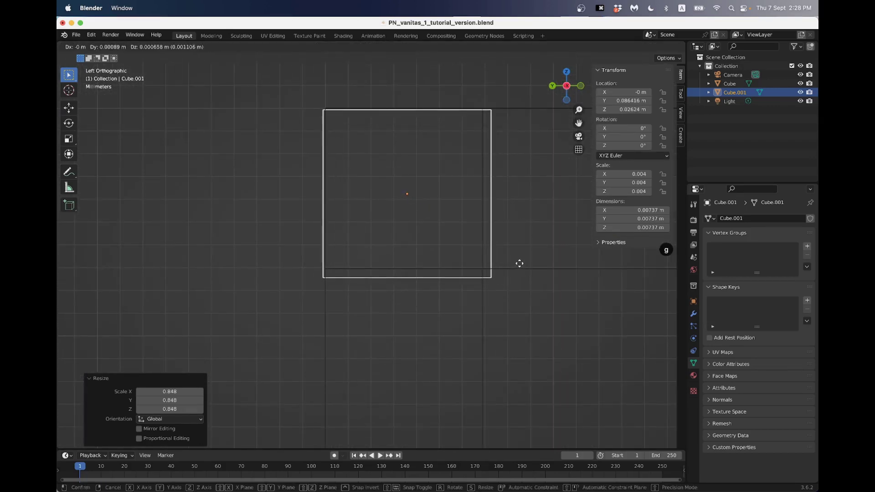
{"action": "left_click", "coordinate": [524, 264]}
{"action": "key", "text": "s"}
{"action": "left_click", "coordinate": [524, 269]}
{"action": "key", "text": "g"}
{"action": "left_click", "coordinate": [516, 260]}
{"action": "key", "text": "s"}
{"action": "left_click", "coordinate": [525, 266]}
{"action": "key", "text": "g"}
{"action": "left_click", "coordinate": [525, 266]}
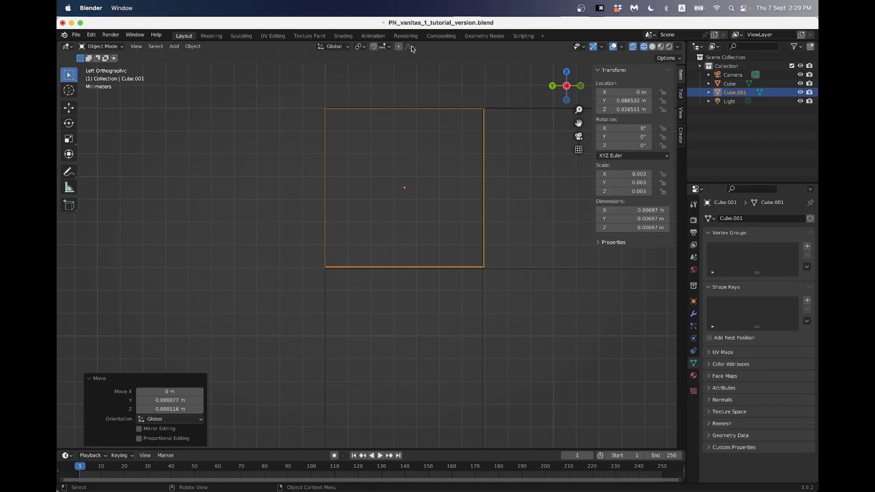
- Enable vertex snapping and snap the small cube onto the block's upper positive Y corner
{"action": "left_click", "coordinate": [374, 47]}
{"action": "left_click", "coordinate": [383, 47]}
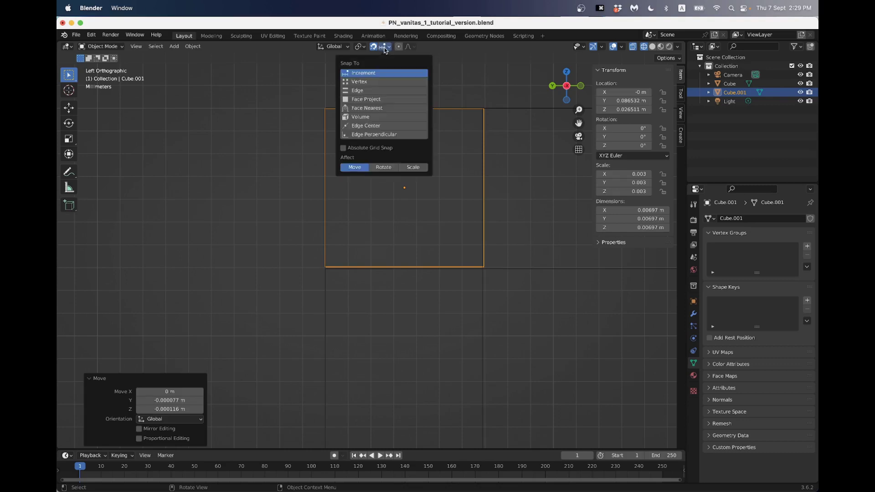
{"action": "left_click", "coordinate": [375, 85]}
{"action": "key", "text": "g"}
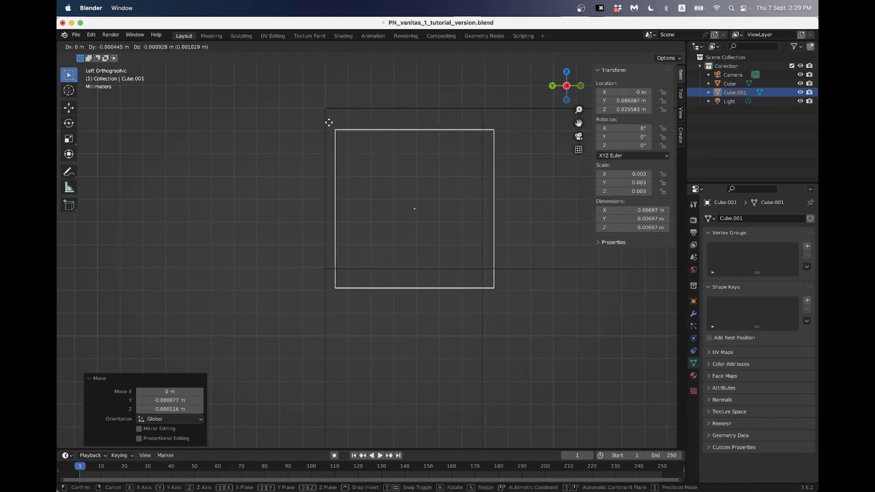
{"action": "left_click", "coordinate": [329, 108]}
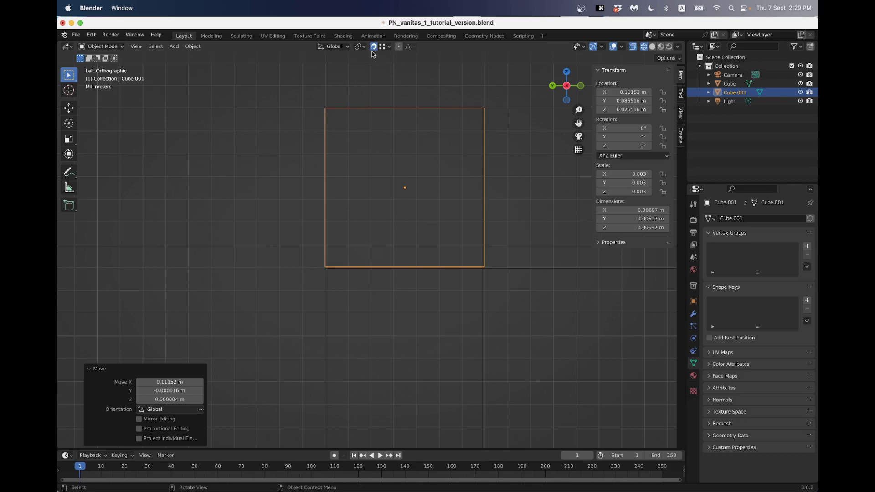
- Return the viewport to solid shading and open the block's mesh for editing
{"action": "scroll", "coordinate": [387, 129], "scroll_direction": "down", "scroll_amount": 3}
{"action": "middle_click_drag", "start_coordinate": [387, 129], "coordinate": [404, 277]}
{"action": "key", "text": "z"}
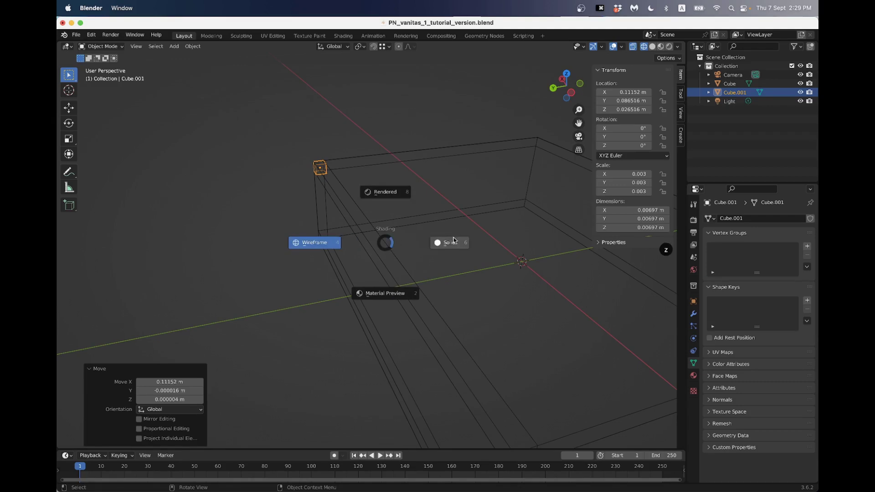
{"action": "left_click", "coordinate": [450, 245]}
{"action": "left_click", "coordinate": [428, 269]}
{"action": "scroll", "coordinate": [428, 273], "scroll_direction": "up", "scroll_amount": 3}
{"action": "scroll", "coordinate": [428, 273], "scroll_direction": "down", "scroll_amount": 4}
{"action": "key", "text": "Tab"}
{"action": "middle_click_drag", "start_coordinate": [417, 272], "coordinate": [388, 247]}
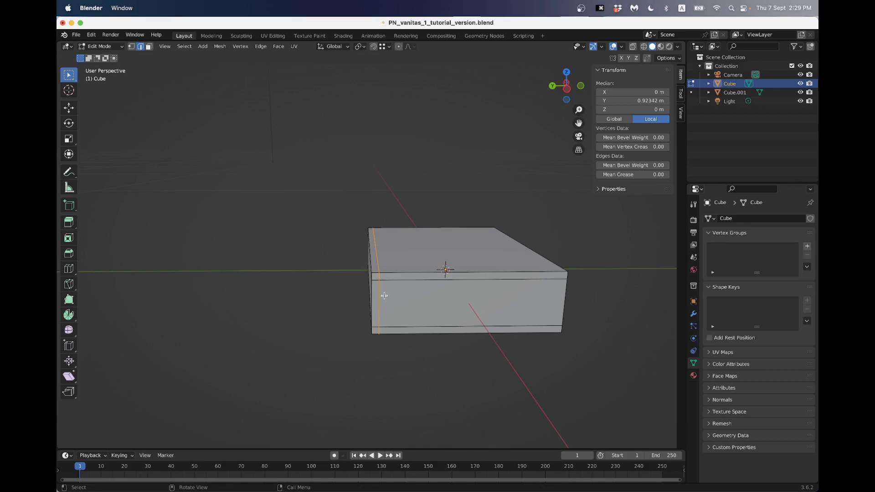
- Show the block's upper positive Y corner in wireframe from an orthographic view along X
{"action": "left_click", "coordinate": [567, 88]}
{"action": "scroll", "coordinate": [390, 268], "scroll_direction": "up", "scroll_amount": 5}
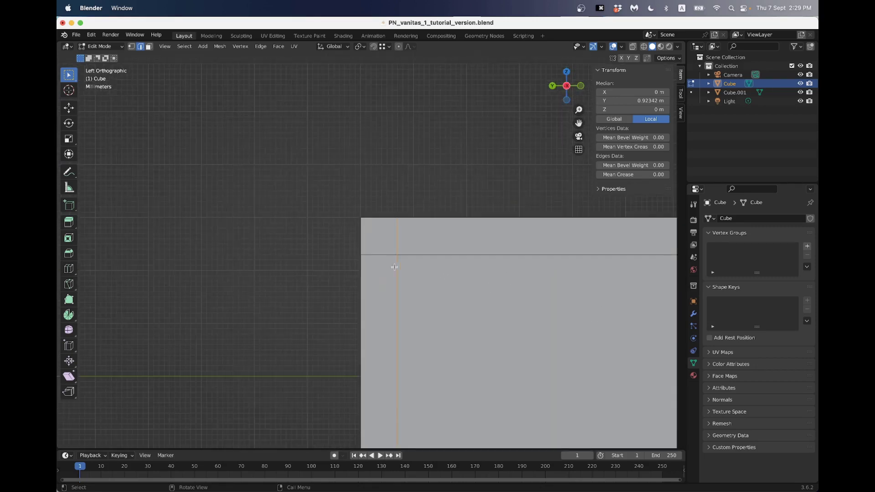
{"action": "key", "text": "z"}
{"action": "left_click", "coordinate": [362, 258]}
{"action": "scroll", "coordinate": [400, 254], "scroll_direction": "up", "scroll_amount": 8}
{"action": "scroll", "coordinate": [387, 232], "scroll_direction": "right", "scroll_amount": 3, "text": "shift"}
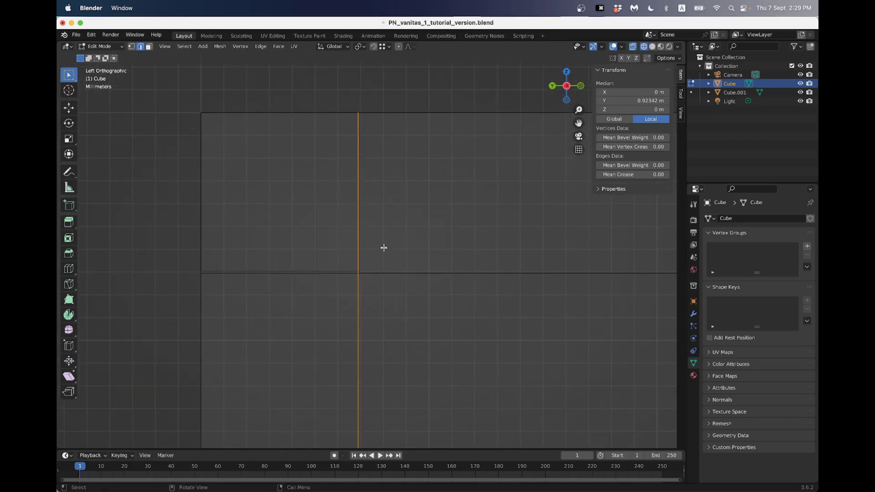
- Move the block's vertical edge loop about 0.002 m in the negative Y direction
{"action": "key", "text": "g"}
{"action": "key", "text": "y"}
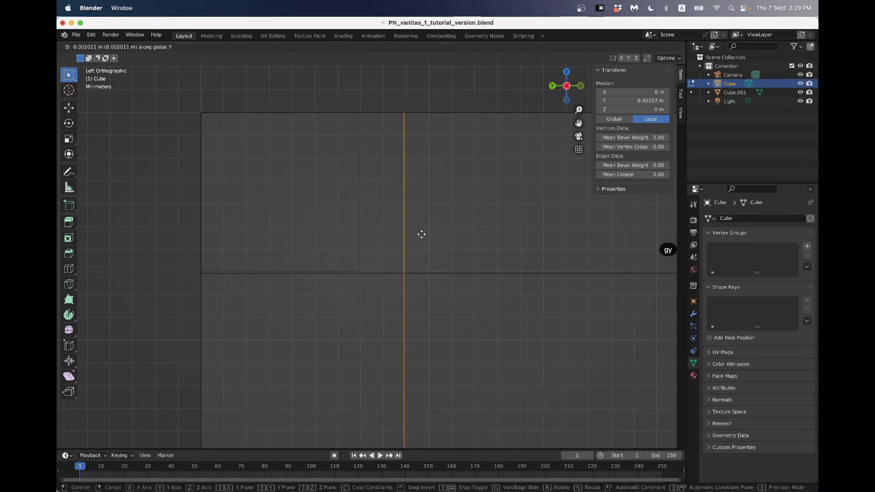
{"action": "left_click", "coordinate": [413, 226]}
- Turn snapping on and snap the vertical edge loop along Y to the small cube's inner edge
{"action": "left_click", "coordinate": [374, 47]}
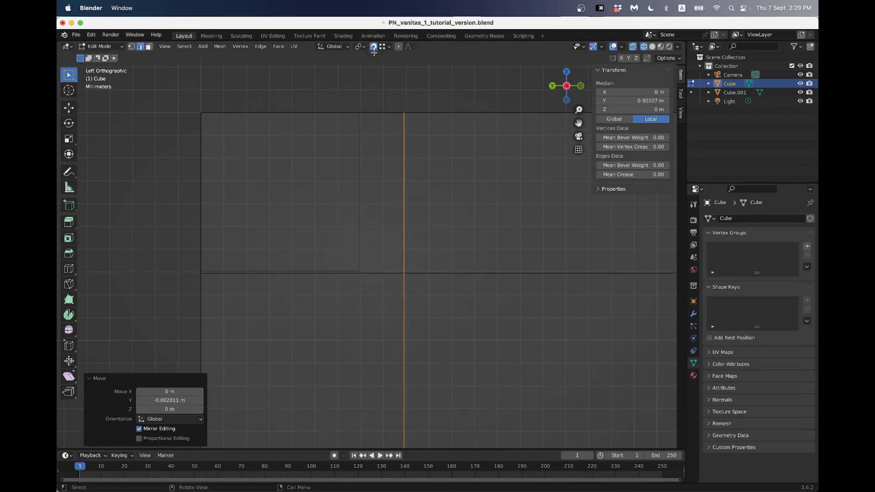
{"action": "key", "text": "g"}
{"action": "key", "text": "y"}
{"action": "left_click", "coordinate": [360, 115]}
- Select the block's upper horizontal edge loop and snap it along Z to the small cube's lower edge
{"action": "scroll", "coordinate": [361, 137], "scroll_direction": "down", "scroll_amount": 3}
{"action": "scroll", "coordinate": [322, 223], "scroll_direction": "down", "scroll_amount": 4}
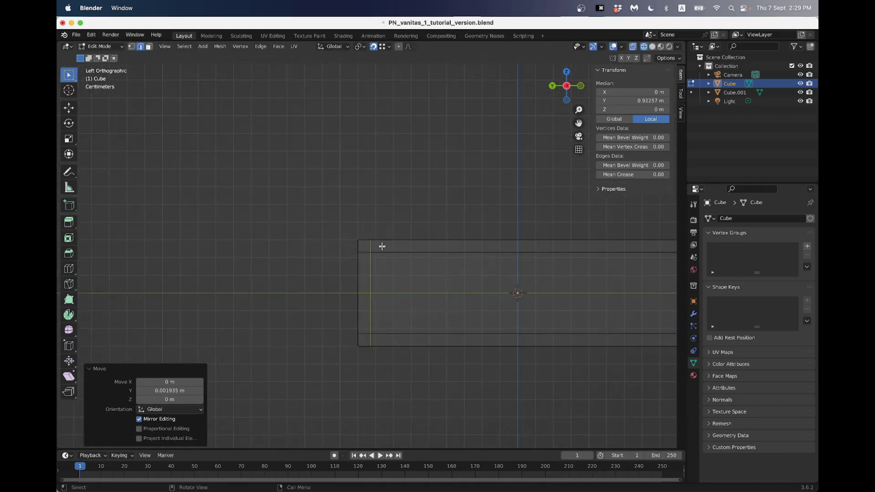
{"action": "middle_click_drag", "start_coordinate": [409, 248], "coordinate": [272, 232], "text": "shift"}
{"action": "left_click_drag", "start_coordinate": [201, 227], "coordinate": [553, 245]}
{"action": "scroll", "coordinate": [155, 223], "scroll_direction": "up", "scroll_amount": 4}
{"action": "middle_click_drag", "start_coordinate": [154, 223], "coordinate": [524, 252], "text": "shift"}
{"action": "scroll", "coordinate": [422, 257], "scroll_direction": "up", "scroll_amount": 2}
{"action": "scroll", "coordinate": [422, 257], "scroll_direction": "up", "scroll_amount": 3}
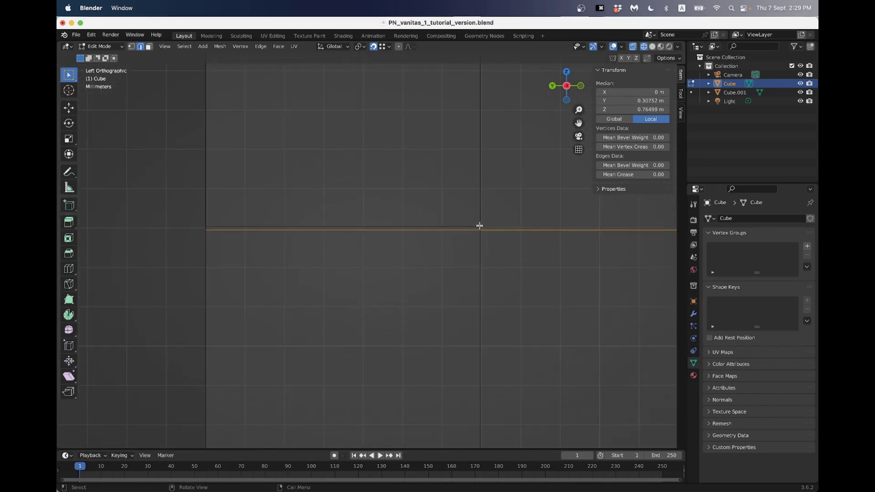
{"action": "key", "text": "g"}
{"action": "key", "text": "z"}
{"action": "left_click", "coordinate": [474, 227]}
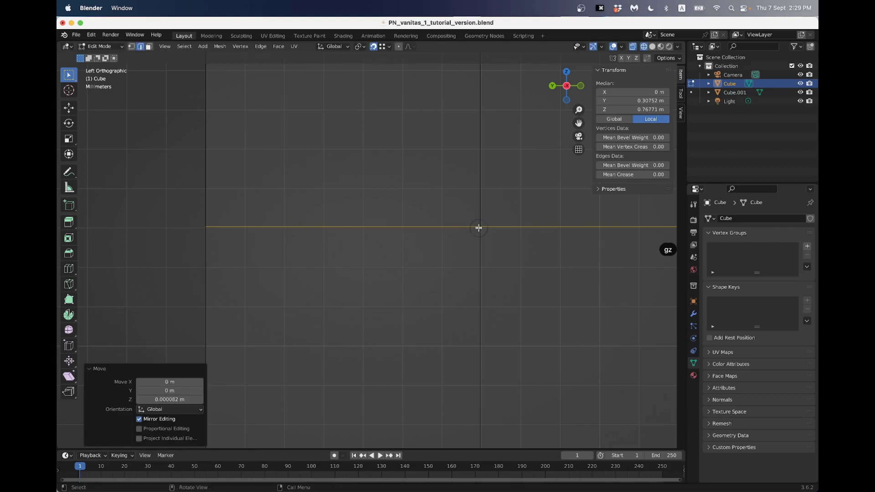
- Back in Object Mode, move the small cube down along Z and snap it into the block's lower positive Y corner
{"action": "scroll", "coordinate": [406, 219], "scroll_direction": "down", "scroll_amount": 6}
{"action": "key", "text": "Tab"}
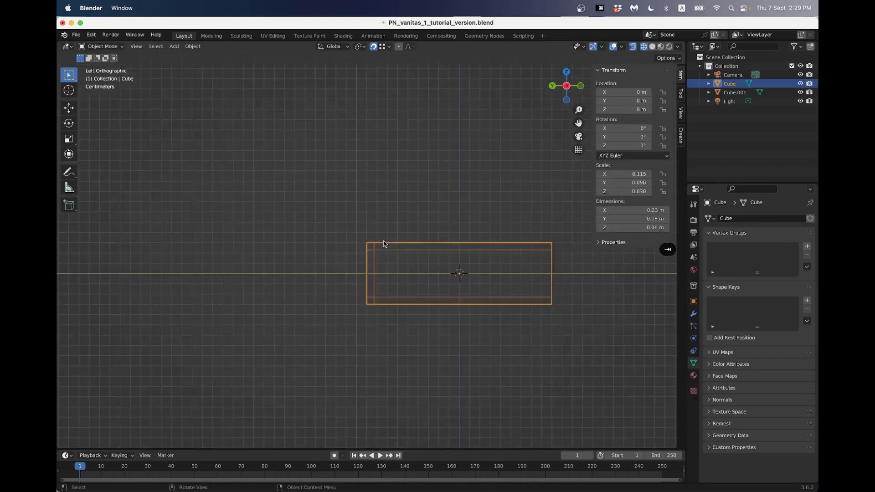
{"action": "scroll", "coordinate": [378, 234], "scroll_direction": "up", "scroll_amount": 3}
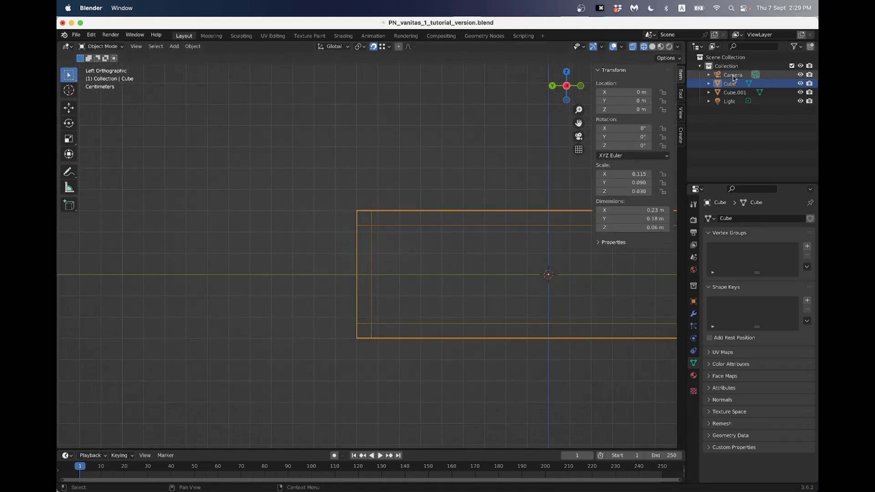
{"action": "left_click", "coordinate": [735, 92]}
{"action": "key", "text": "KP_Decimal"}
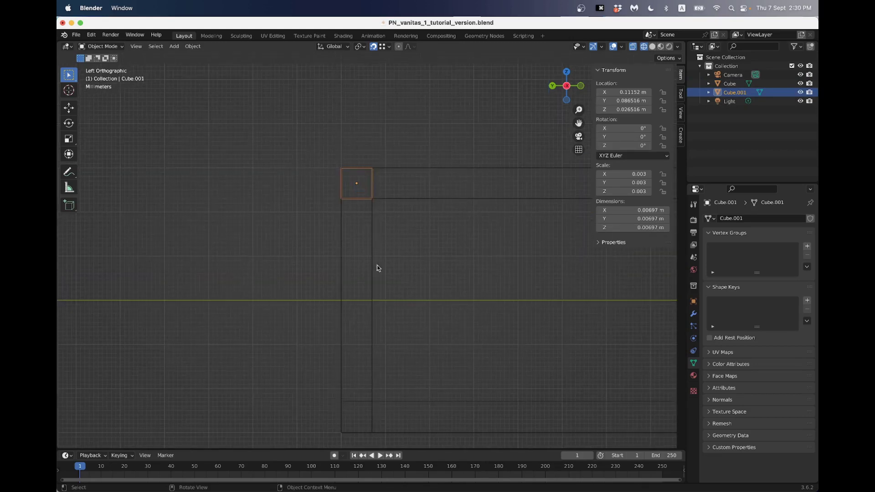
{"action": "key", "text": "g"}
{"action": "key", "text": "z"}
{"action": "left_click", "coordinate": [362, 393]}
{"action": "scroll", "coordinate": [378, 348], "scroll_direction": "down", "scroll_amount": 2, "text": "shift"}
{"action": "key", "text": "g"}
{"action": "left_click", "coordinate": [368, 324]}
- In the block's mesh, select the lower horizontal edge loop and snap it along Z to the small cube's upper edge
{"action": "scroll", "coordinate": [372, 323], "scroll_direction": "down", "scroll_amount": 3}
{"action": "left_click", "coordinate": [372, 234]}
{"action": "key", "text": "KP_Decimal"}
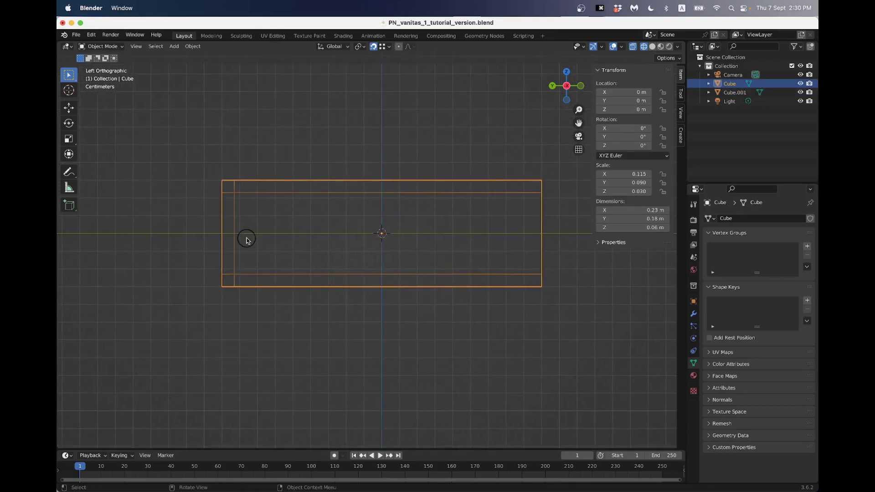
{"action": "key", "text": "Tab"}
{"action": "left_click_drag", "start_coordinate": [182, 252], "coordinate": [564, 288]}
{"action": "scroll", "coordinate": [160, 301], "scroll_direction": "up", "scroll_amount": 4}
{"action": "scroll", "coordinate": [378, 269], "scroll_direction": "up", "scroll_amount": 3}
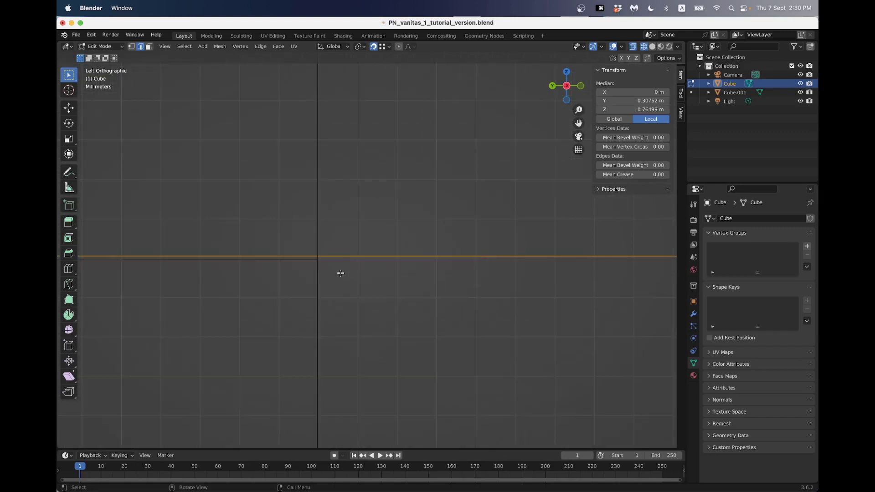
{"action": "key", "text": "g"}
{"action": "key", "text": "z"}
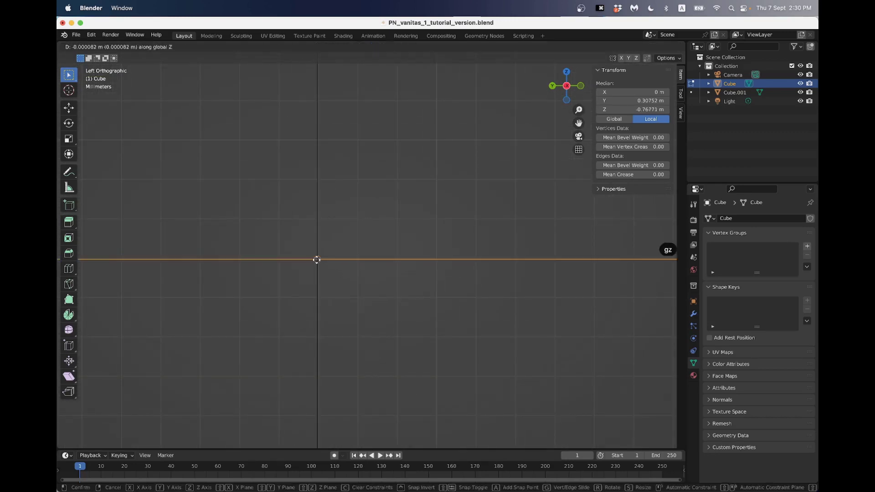
{"action": "left_click", "coordinate": [322, 261]}
- Switch to solid shading, inspect the block's edge loops in perspective, and return to Object Mode
{"action": "scroll", "coordinate": [321, 260], "scroll_direction": "down", "scroll_amount": 4}
{"action": "middle_click_drag", "start_coordinate": [345, 253], "coordinate": [381, 267]}
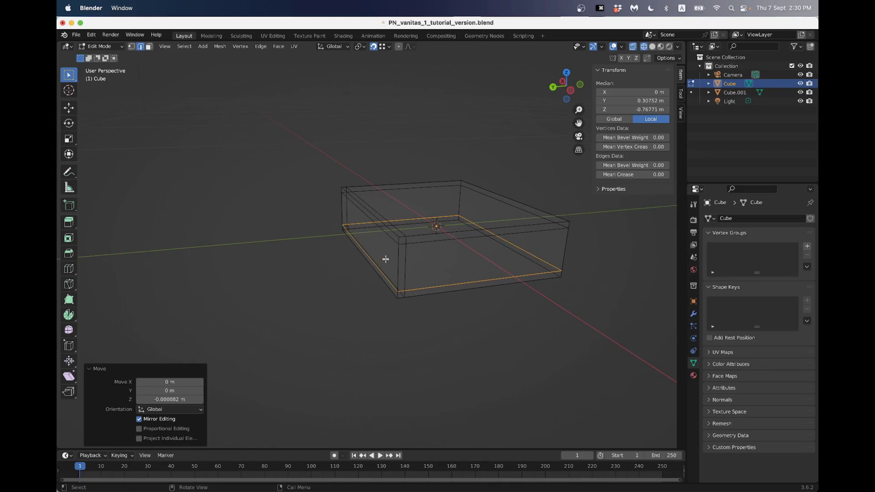
{"action": "key", "text": "z"}
{"action": "left_click", "coordinate": [431, 258]}
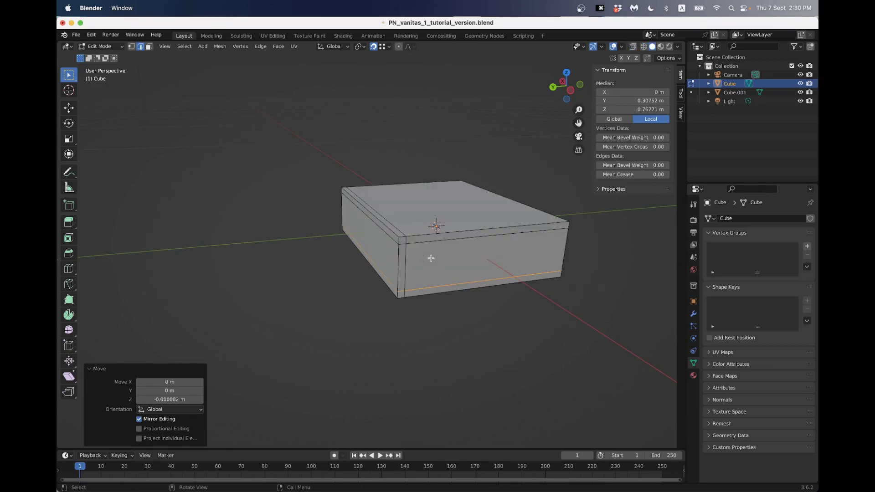
{"action": "key", "text": "Tab"}
{"action": "key", "text": "Tab"}
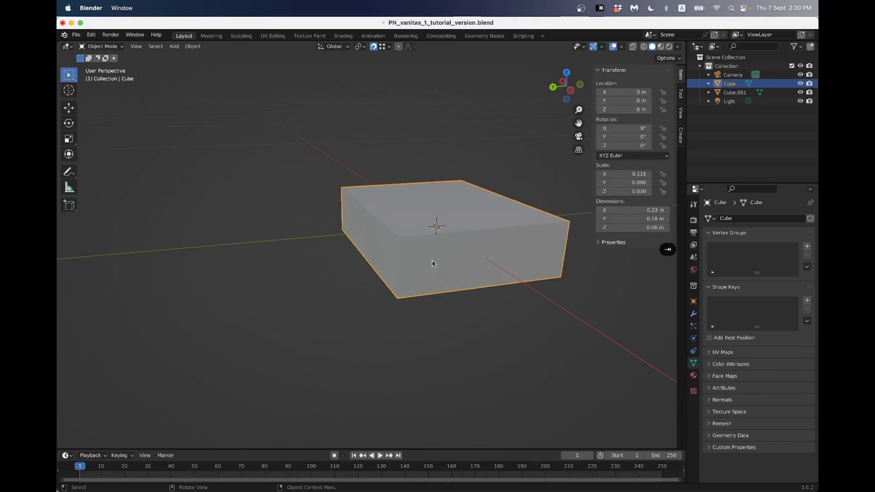
{"action": "scroll", "coordinate": [429, 260], "scroll_direction": "up", "scroll_amount": 3}
{"action": "middle_click_drag", "start_coordinate": [430, 260], "coordinate": [345, 185]}
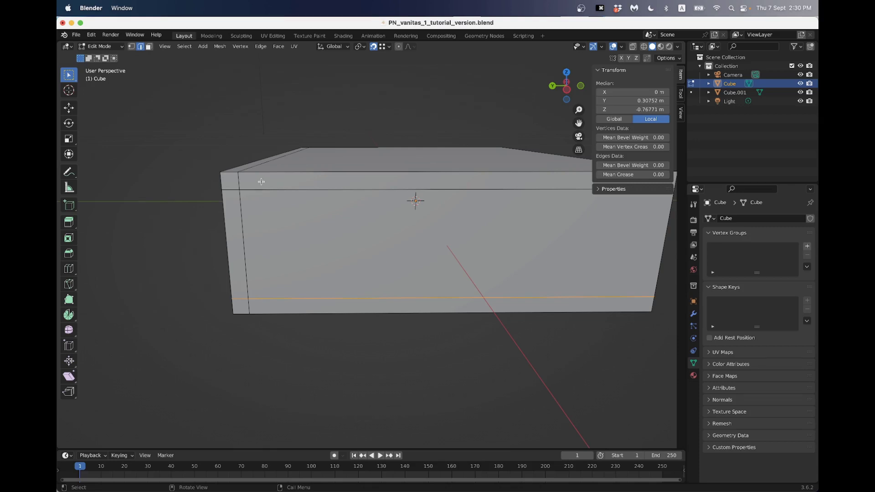
{"action": "scroll", "coordinate": [323, 277], "scroll_direction": "down", "scroll_amount": 4}
{"action": "key", "text": "Tab"}
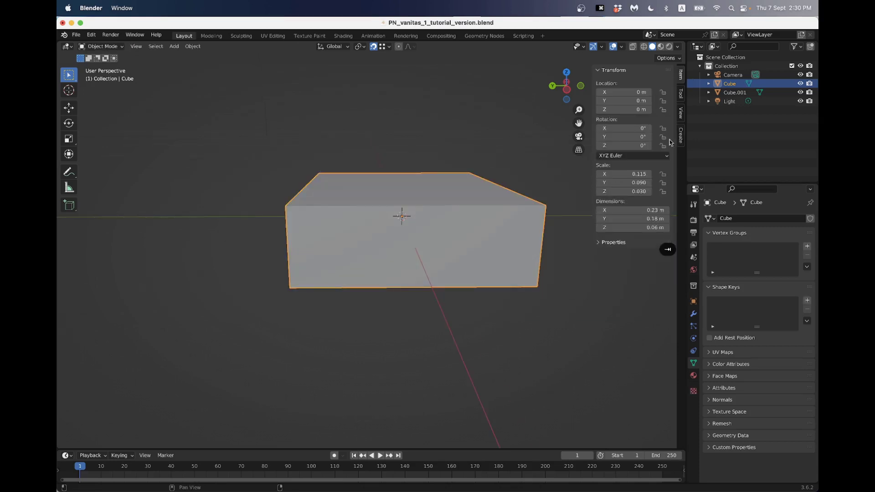
- Select the small guide cube at the block's lower corner and delete it
{"action": "left_click", "coordinate": [734, 93]}
{"action": "middle_click_drag", "start_coordinate": [298, 277], "coordinate": [381, 231]}
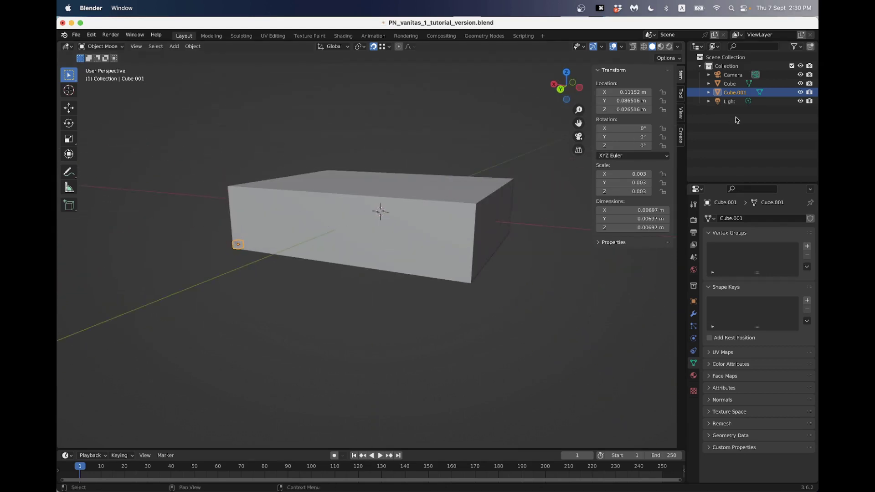
{"action": "left_click", "coordinate": [732, 101]}
{"action": "left_click", "coordinate": [735, 93]}
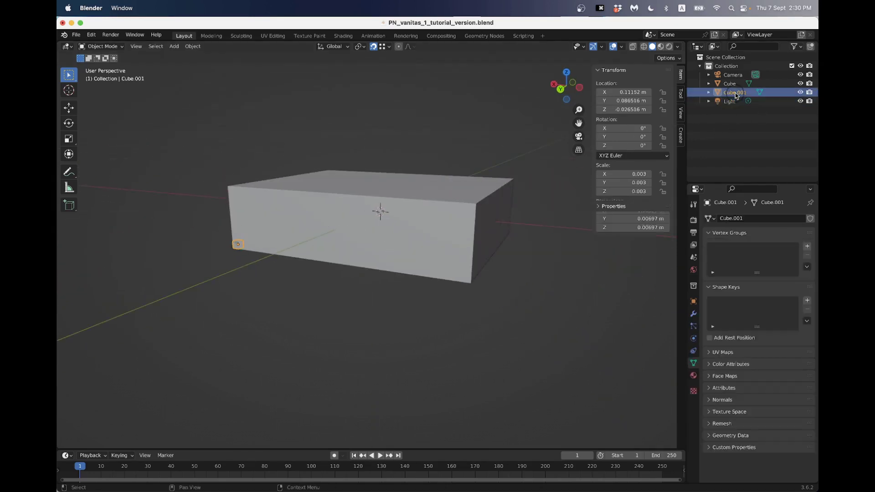
{"action": "scroll", "coordinate": [273, 246], "scroll_direction": "up", "scroll_amount": 2}
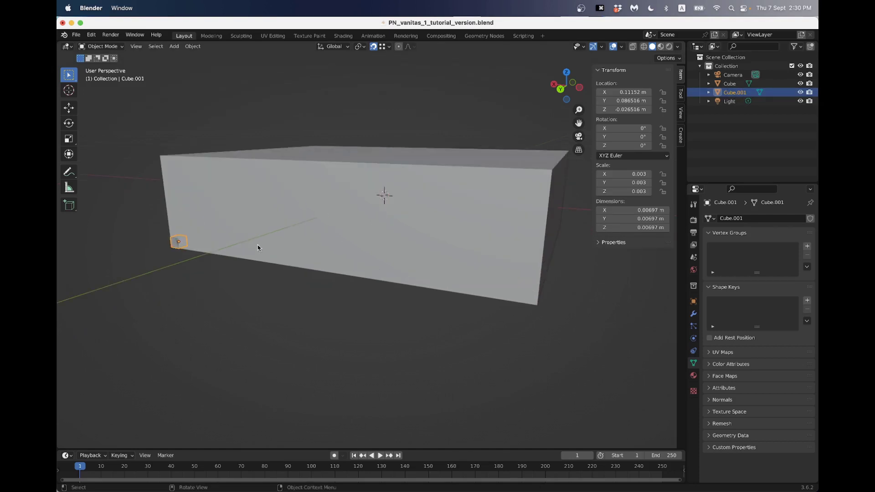
{"action": "scroll", "coordinate": [209, 257], "scroll_direction": "up", "scroll_amount": 2}
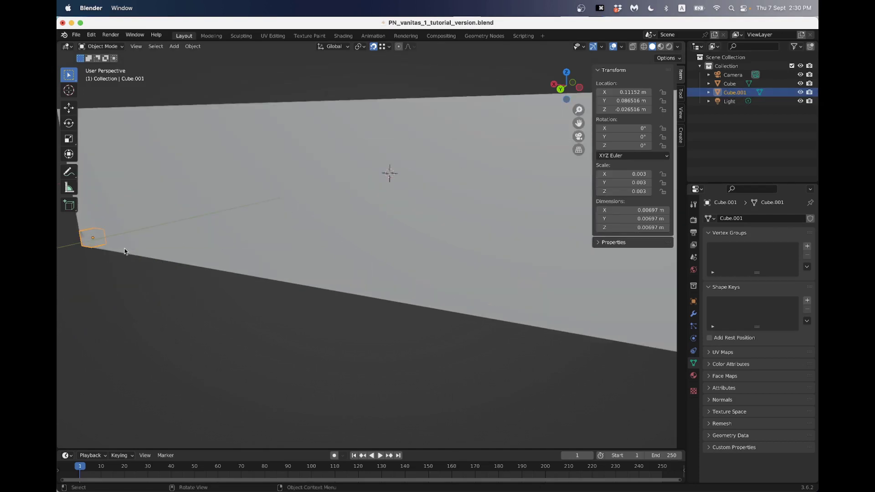
{"action": "middle_click_drag", "start_coordinate": [117, 250], "coordinate": [362, 264], "text": "shift"}
{"action": "scroll", "coordinate": [337, 274], "scroll_direction": "up", "scroll_amount": 3}
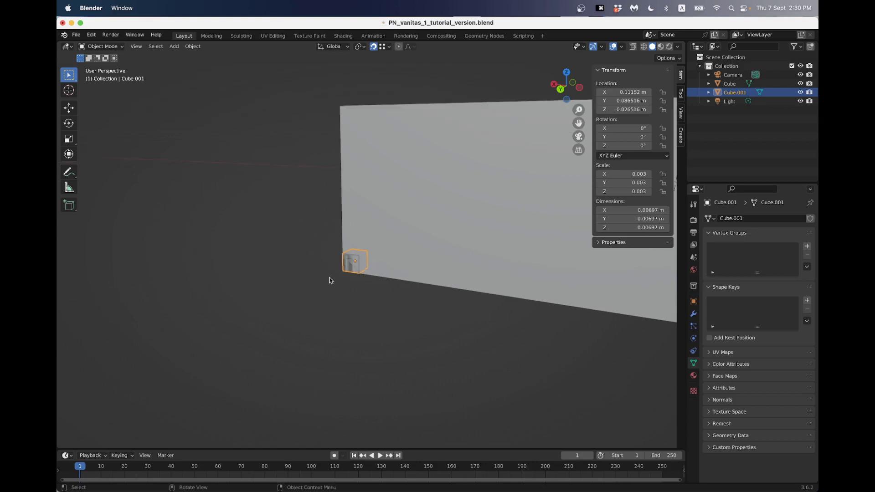
{"action": "left_click", "coordinate": [340, 275]}
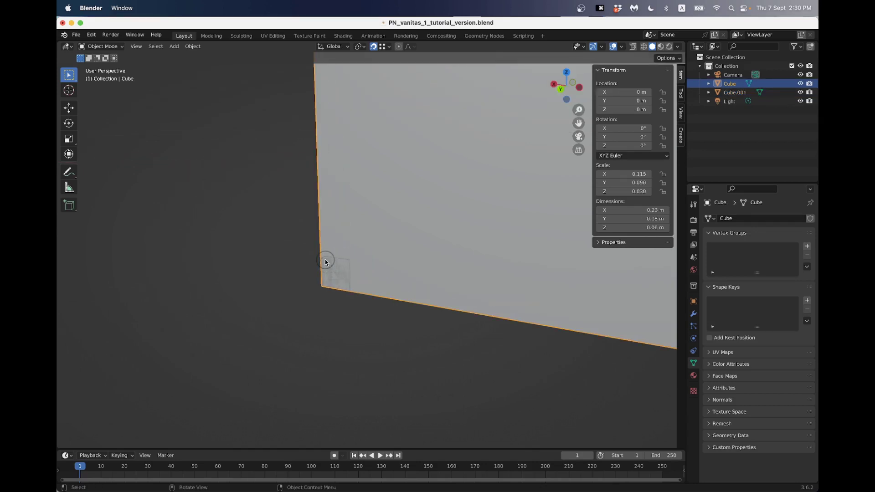
{"action": "left_click", "coordinate": [736, 92]}
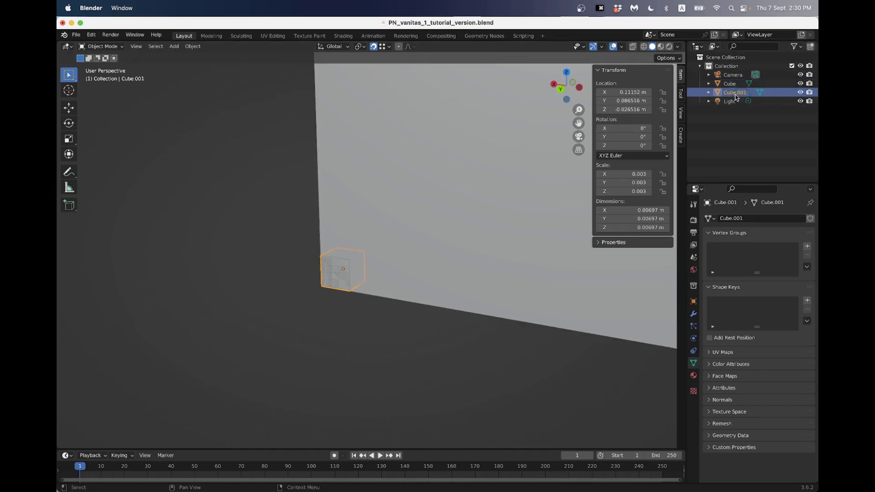
{"action": "key", "text": "x"}
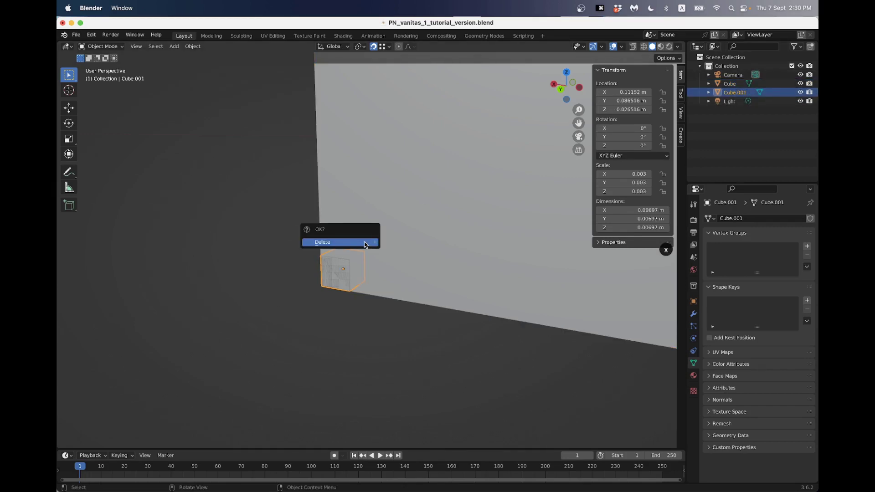
{"action": "left_click", "coordinate": [365, 242]}
- Select the block and turn snapping off
{"action": "middle_click_drag", "start_coordinate": [366, 245], "coordinate": [379, 223]}
{"action": "scroll", "coordinate": [432, 270], "scroll_direction": "down", "scroll_amount": 5}
{"action": "left_click", "coordinate": [453, 260]}
{"action": "scroll", "coordinate": [447, 242], "scroll_direction": "down", "scroll_amount": 3}
{"action": "left_click", "coordinate": [374, 47]}
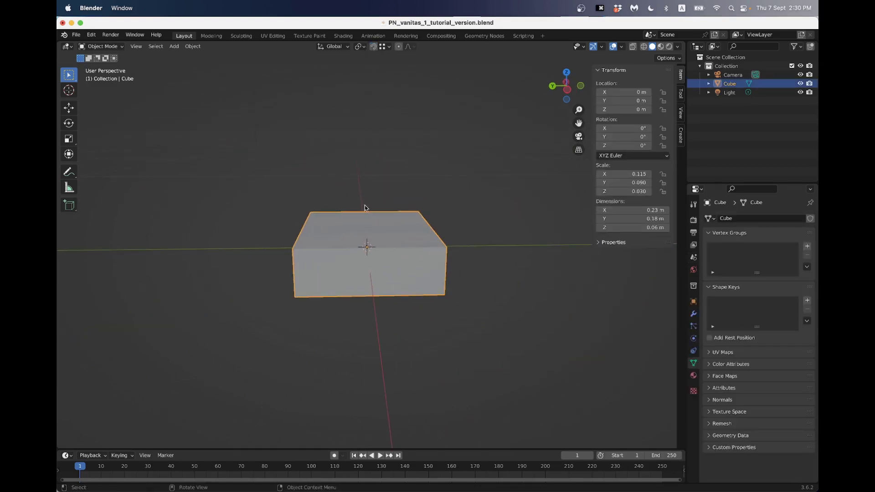
{"action": "scroll", "coordinate": [371, 273], "scroll_direction": "up", "scroll_amount": 5}
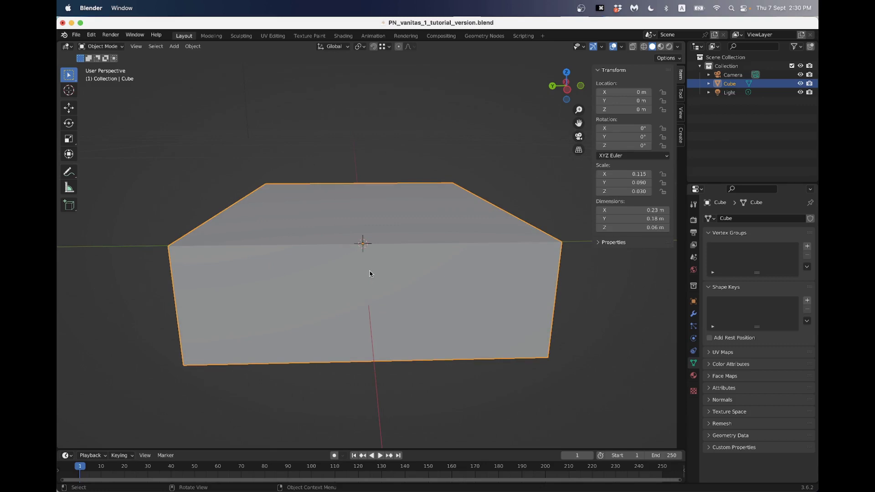
{"action": "key", "text": "shift+Tab"}
{"action": "left_click", "coordinate": [374, 46]}
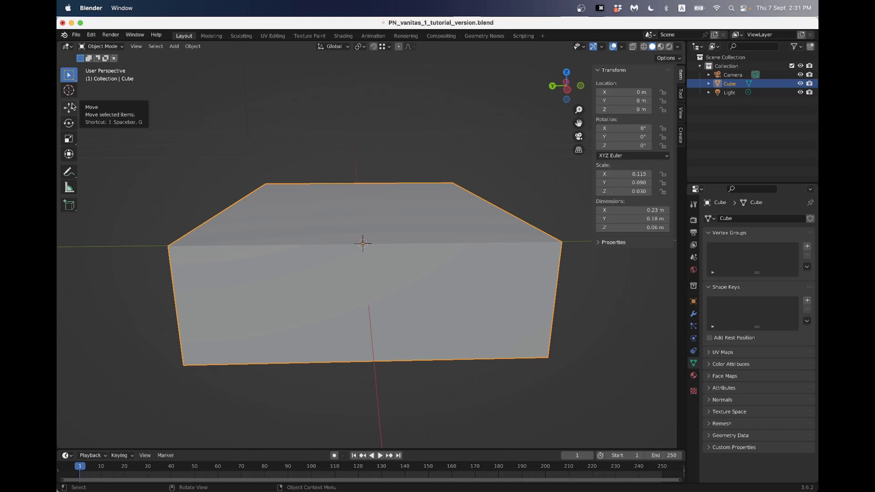
- Enter the block's Edit Mode with face selection and select the large middle panel on one side
{"action": "scroll", "coordinate": [349, 233], "scroll_direction": "down", "scroll_amount": 4}
{"action": "key", "text": "Tab"}
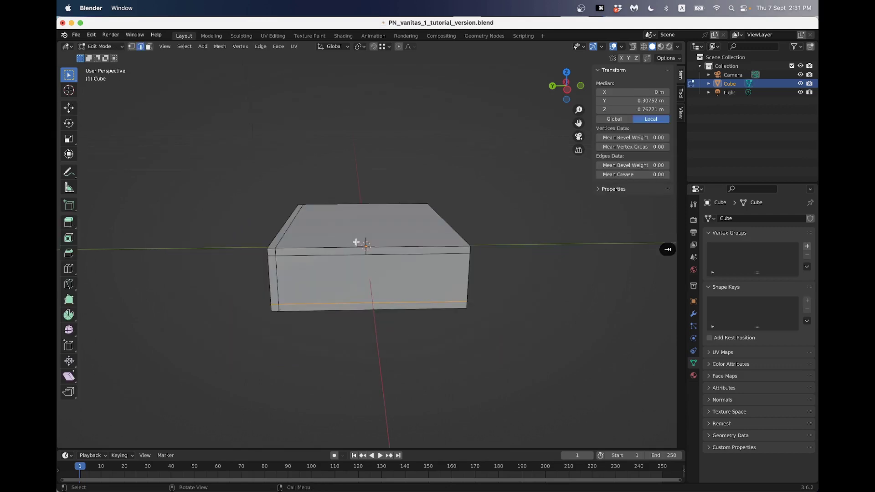
{"action": "middle_click_drag", "start_coordinate": [355, 272], "coordinate": [332, 272]}
{"action": "key", "text": "3"}
{"action": "left_click", "coordinate": [357, 273]}
{"action": "middle_click_drag", "start_coordinate": [404, 253], "coordinate": [372, 244]}
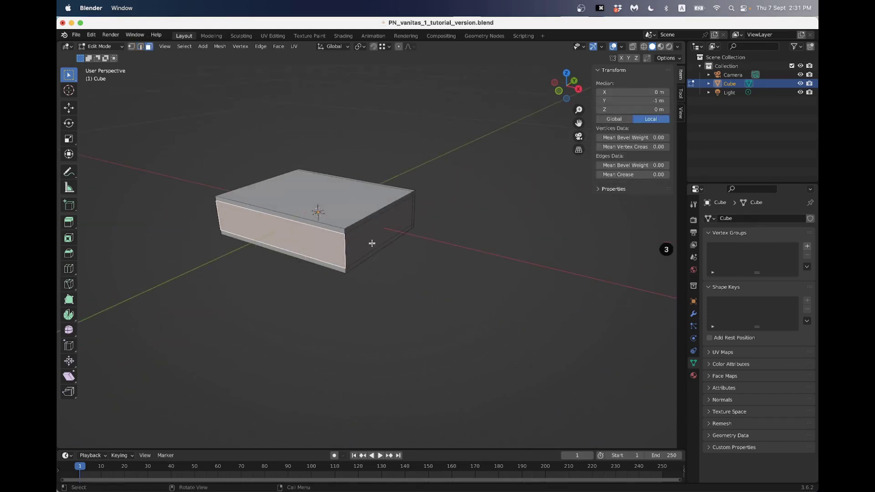
- Select the middle panels on both short ends and on the long side between them, leaving out the spine side
{"action": "left_click", "coordinate": [372, 243]}
{"action": "scroll", "coordinate": [351, 240], "scroll_direction": "up", "scroll_amount": 2}
{"action": "middle_click_drag", "start_coordinate": [284, 249], "coordinate": [368, 274]}
{"action": "scroll", "coordinate": [385, 251], "scroll_direction": "down", "scroll_amount": 3}
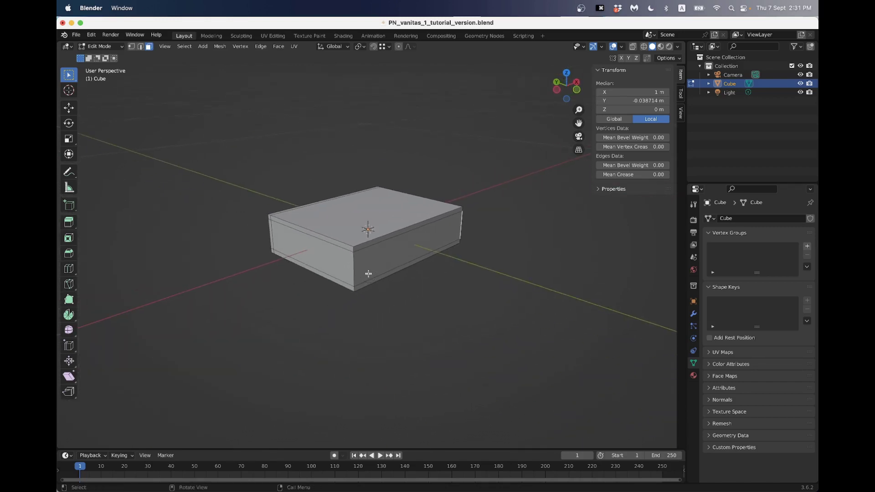
{"action": "scroll", "coordinate": [370, 273], "scroll_direction": "up", "scroll_amount": 2}
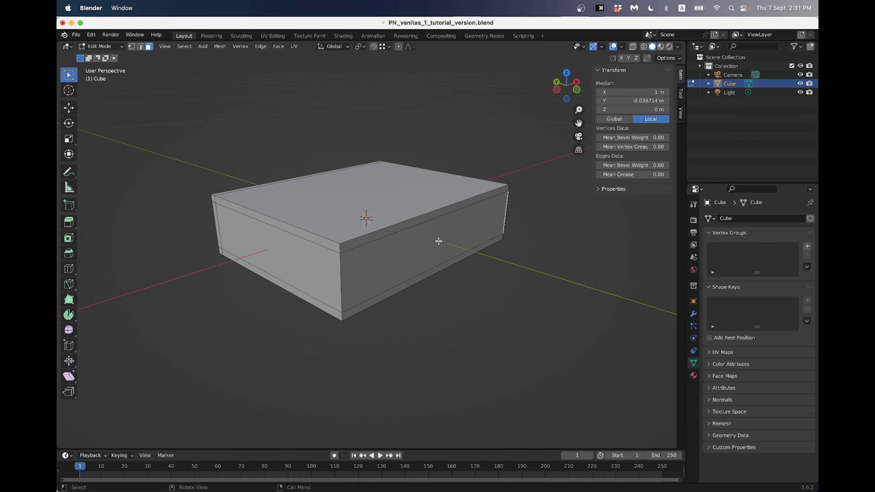
{"action": "middle_click_drag", "start_coordinate": [435, 244], "coordinate": [362, 242]}
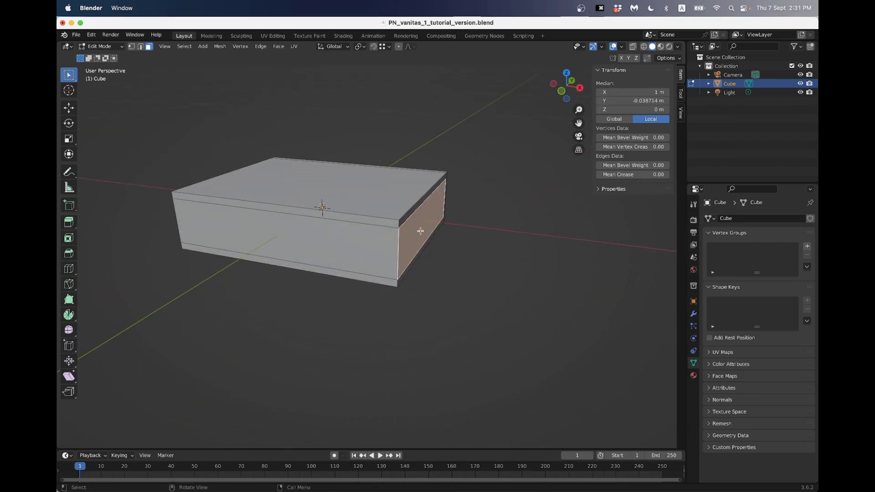
{"action": "left_click", "coordinate": [332, 244], "text": "shift"}
{"action": "middle_click_drag", "start_coordinate": [333, 244], "coordinate": [350, 252]}
{"action": "left_click", "coordinate": [363, 253], "text": "shift"}
{"action": "middle_click_drag", "start_coordinate": [358, 253], "coordinate": [375, 252]}
- Try scaling and extruding the three selected side panels, and undo both attempts
{"action": "key", "text": "s"}
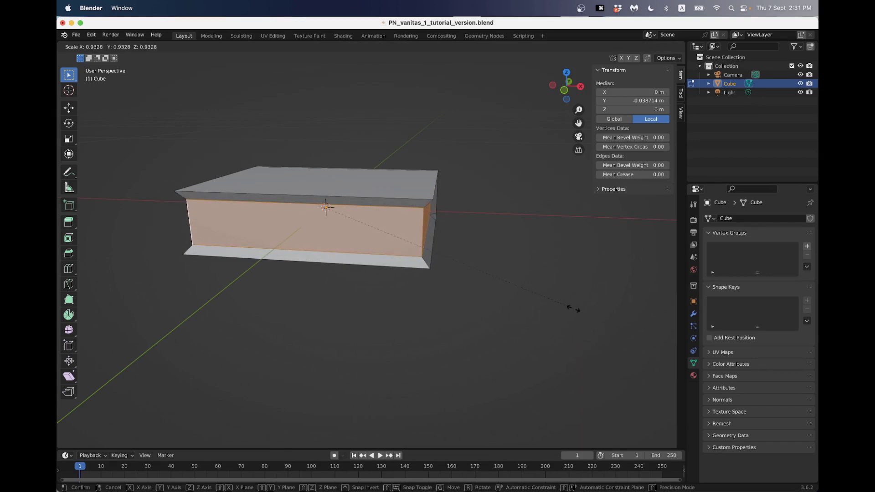
{"action": "right_click", "coordinate": [574, 309]}
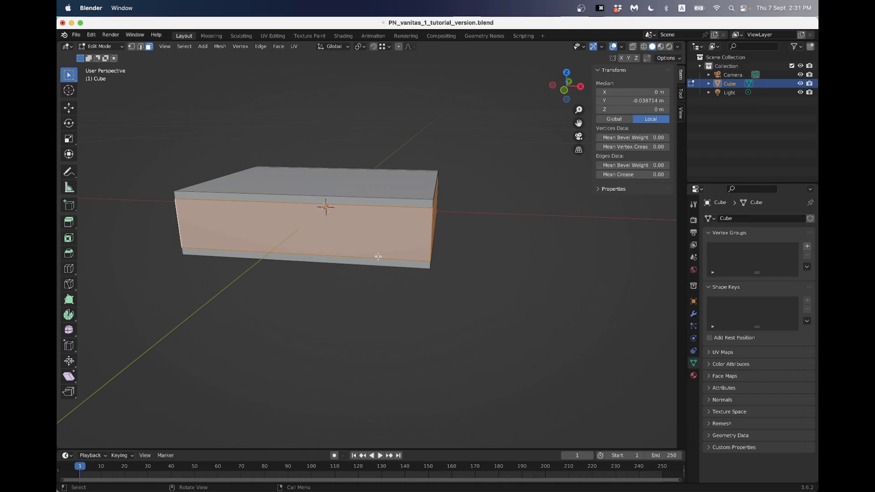
{"action": "middle_click_drag", "start_coordinate": [418, 228], "coordinate": [426, 229]}
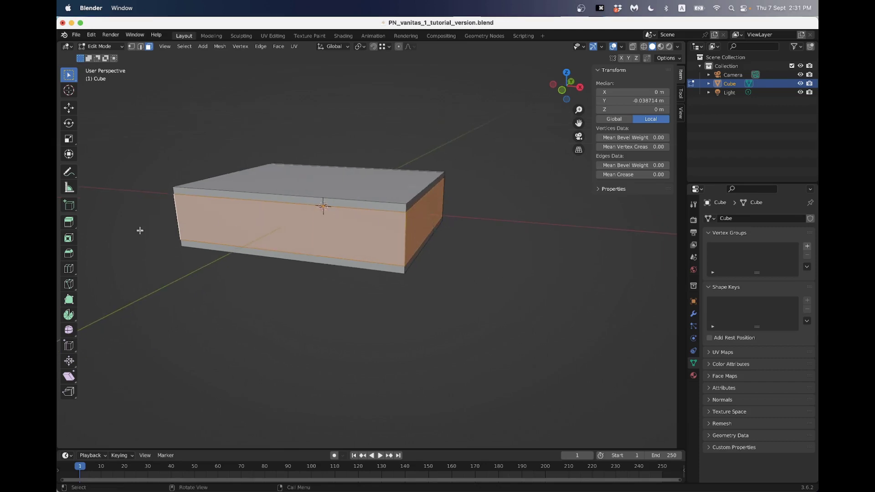
{"action": "key", "text": "e"}
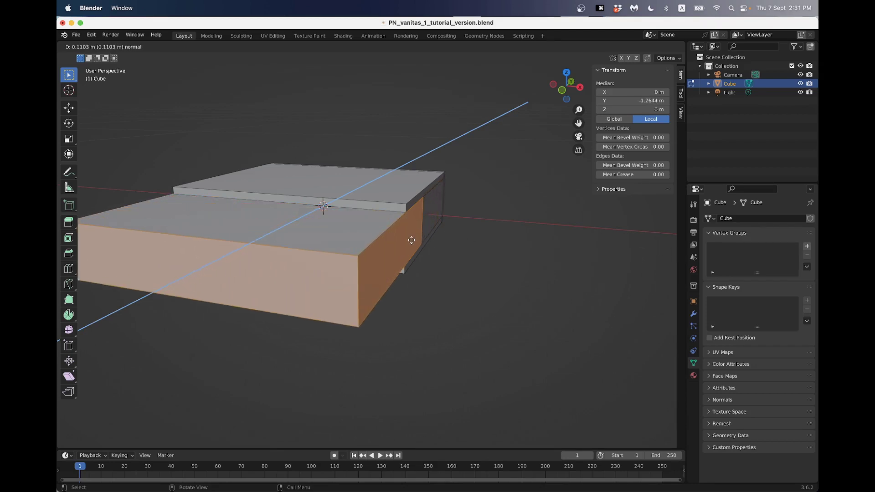
{"action": "key", "text": "Escape"}
{"action": "key", "text": "super+z"}
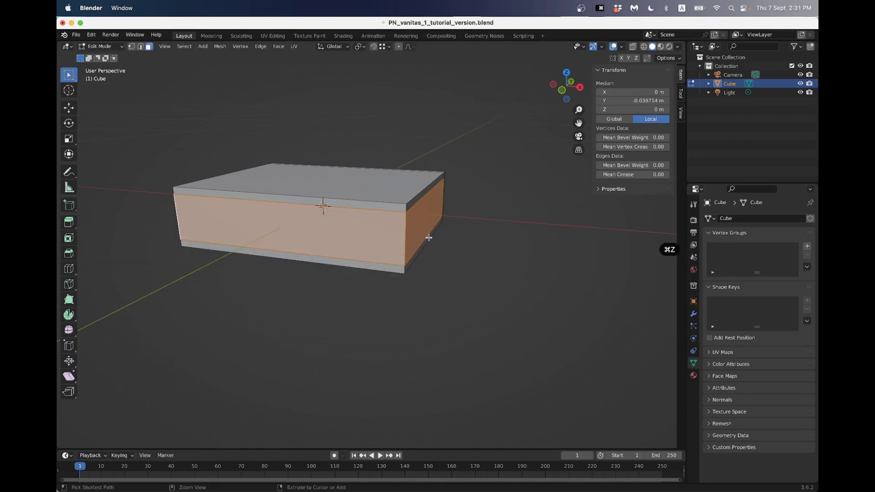
- Try moving the short-end panel outward without extruding it, and cancel the move
{"action": "left_click", "coordinate": [431, 227]}
{"action": "key", "text": "g"}
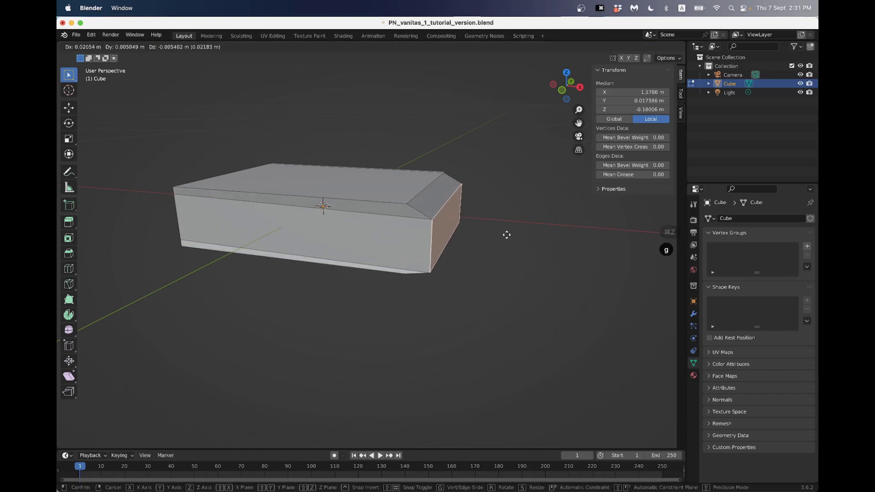
{"action": "right_click", "coordinate": [490, 231]}
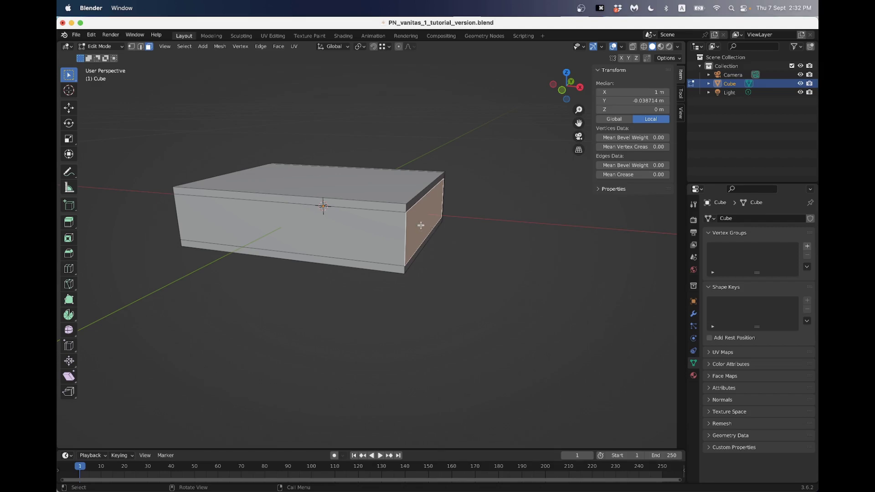
- Try extruding the short-end panel in place and moving the new face outward, and undo the extrusion
{"action": "key", "text": "e"}
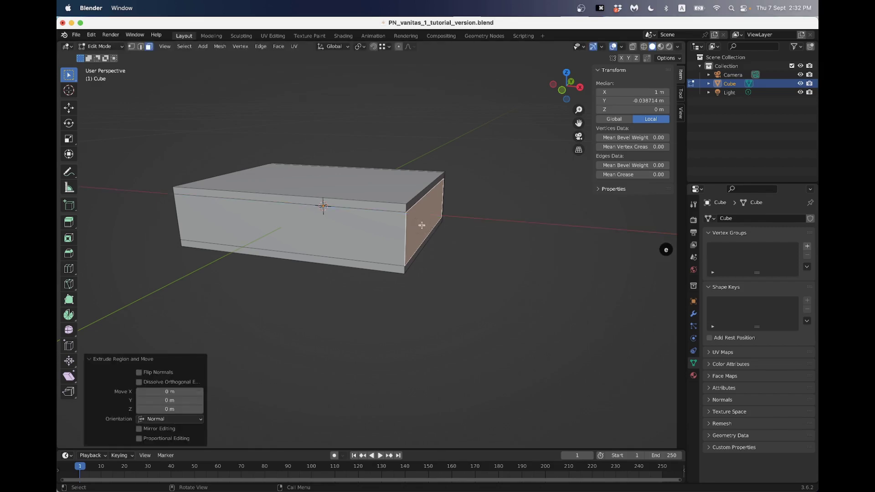
{"action": "middle_click_drag", "start_coordinate": [360, 228], "coordinate": [384, 223]}
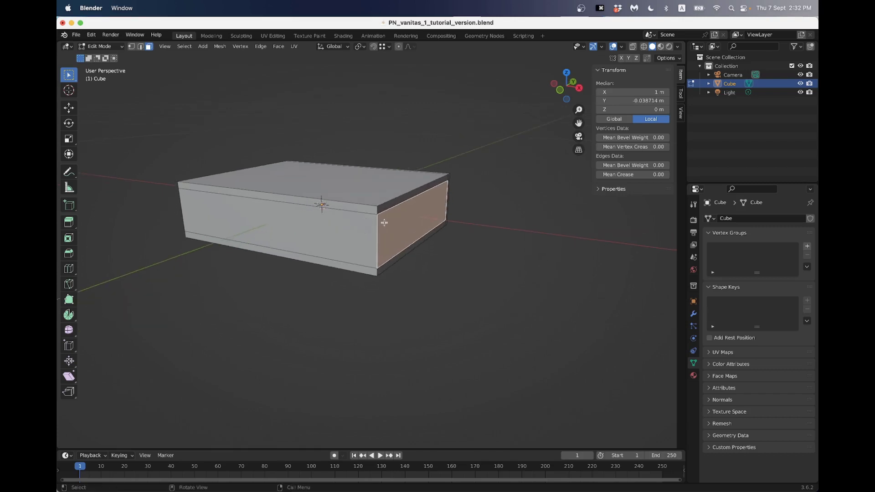
{"action": "key", "text": "g"}
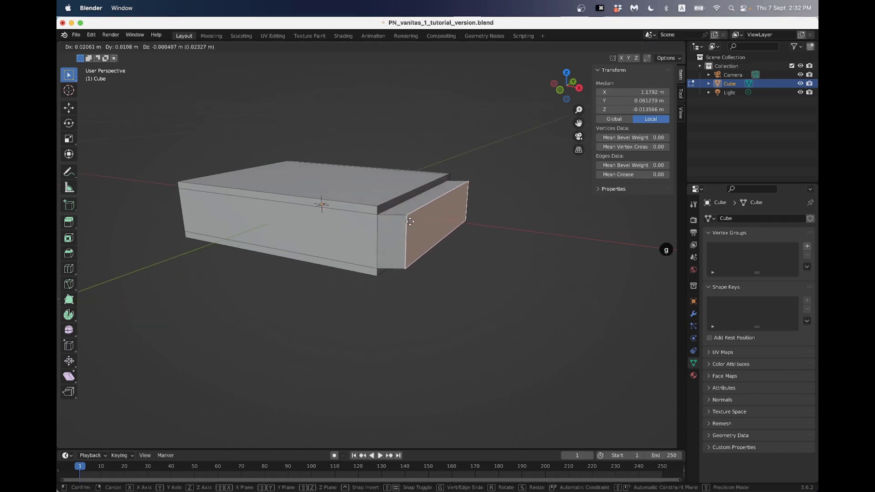
{"action": "right_click", "coordinate": [410, 222]}
{"action": "key", "text": "super+z"}
{"action": "key", "text": "super+z"}
{"action": "key", "text": "super+z"}
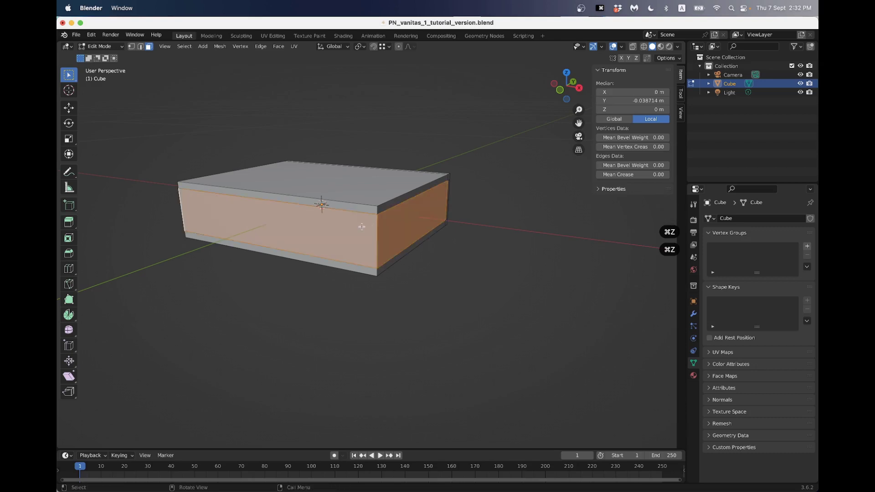
{"action": "key", "text": "g"}
{"action": "right_click", "coordinate": [337, 236]}
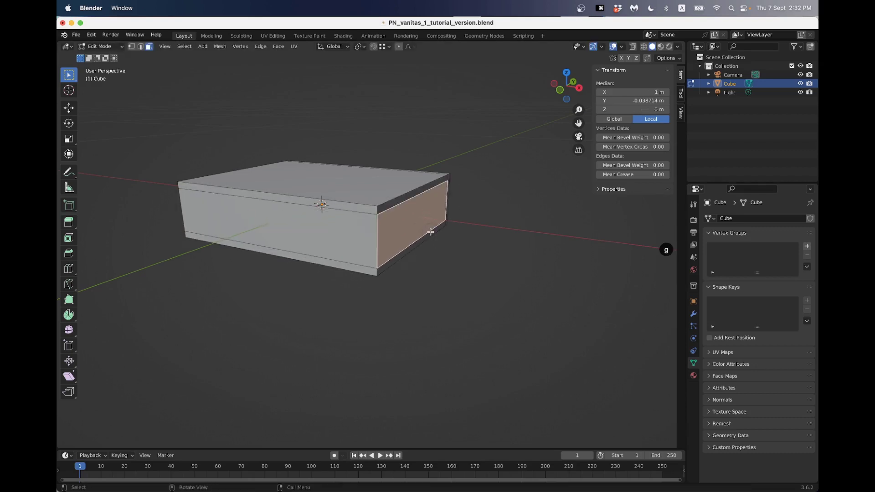
- Extrude the two short-end panels and the long page-side panel in place, and scale them to 0.967 to recess the pages
{"action": "middle_click_drag", "start_coordinate": [323, 234], "coordinate": [429, 229]}
{"action": "left_click", "coordinate": [348, 232]}
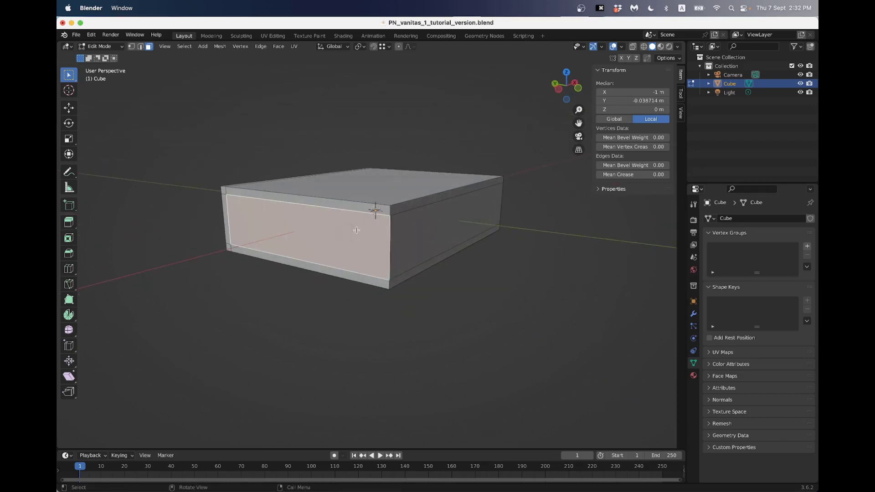
{"action": "middle_click_drag", "start_coordinate": [426, 225], "coordinate": [391, 232]}
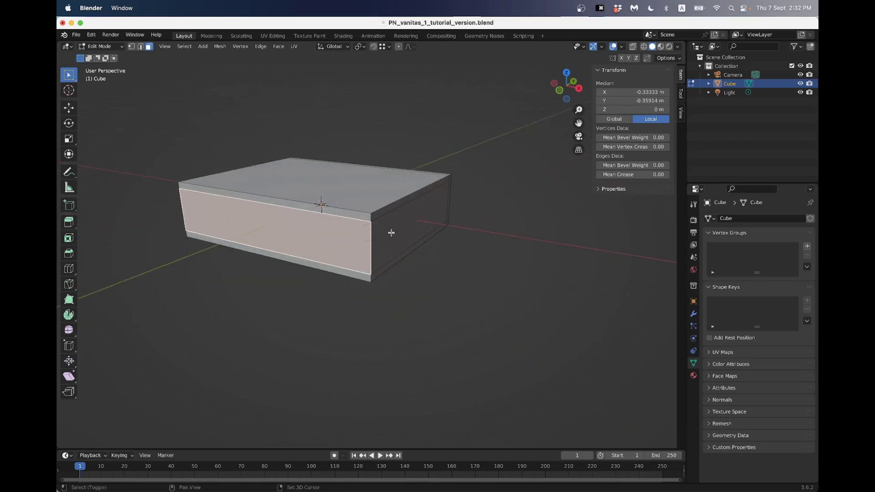
{"action": "left_click", "coordinate": [391, 233], "text": "shift"}
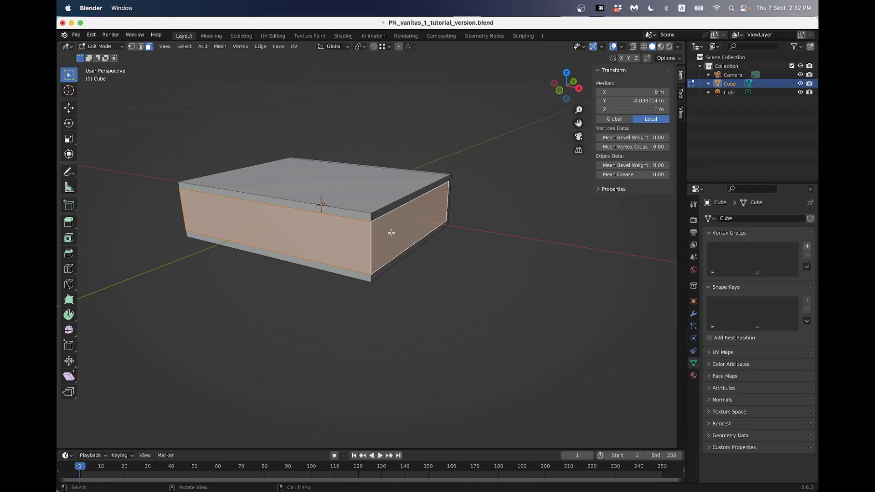
{"action": "key", "text": "e"}
{"action": "left_click", "coordinate": [392, 233]}
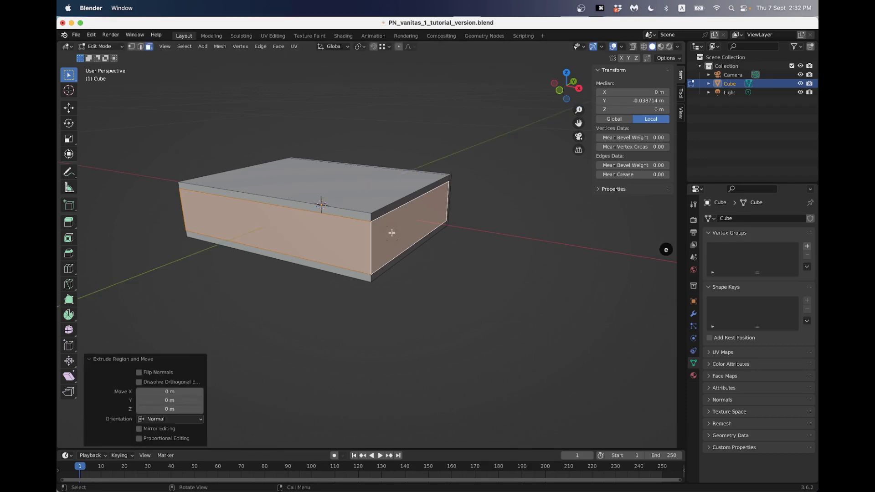
{"action": "key", "text": "s"}
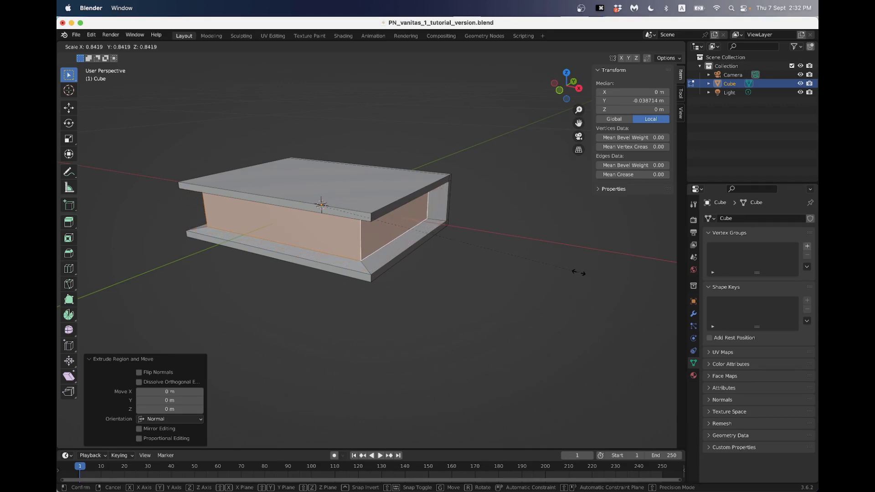
{"action": "left_click", "coordinate": [621, 276]}
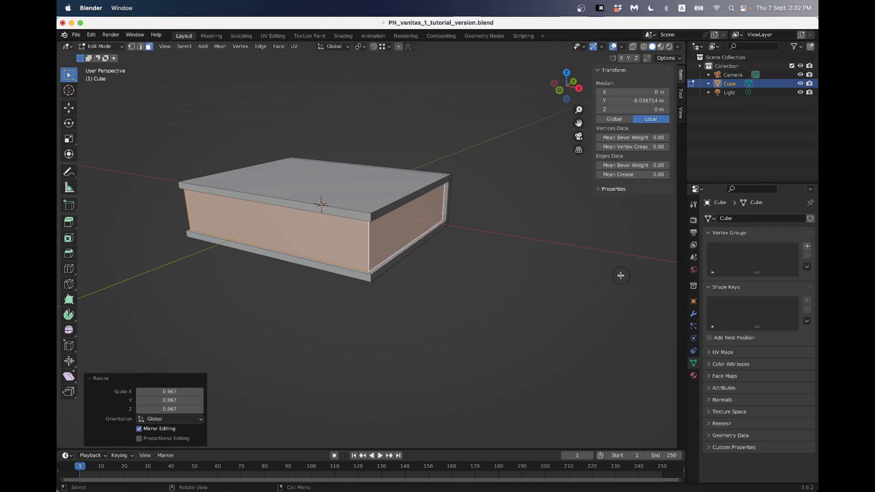
- Return to Object Mode and inspect the recessed pages and the cover edges from several sides
{"action": "key", "text": "Tab"}
{"action": "middle_click_drag", "start_coordinate": [251, 230], "coordinate": [384, 231]}
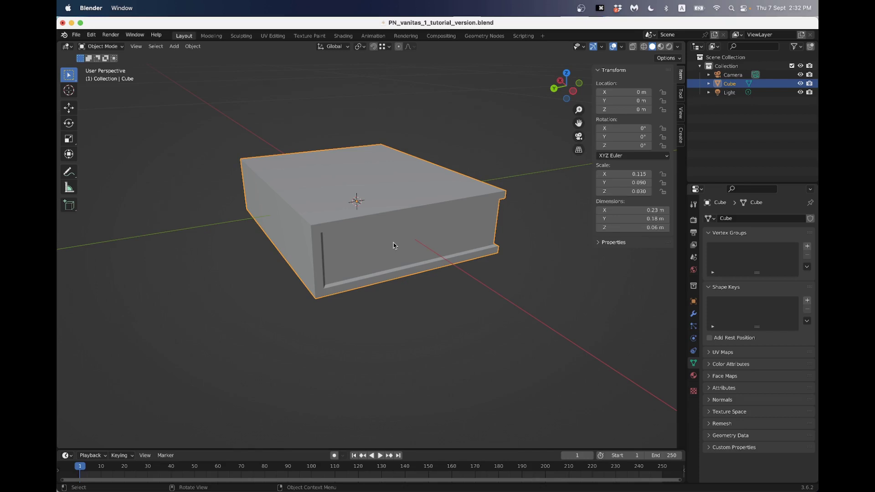
{"action": "middle_click_drag", "start_coordinate": [338, 206], "coordinate": [374, 215]}
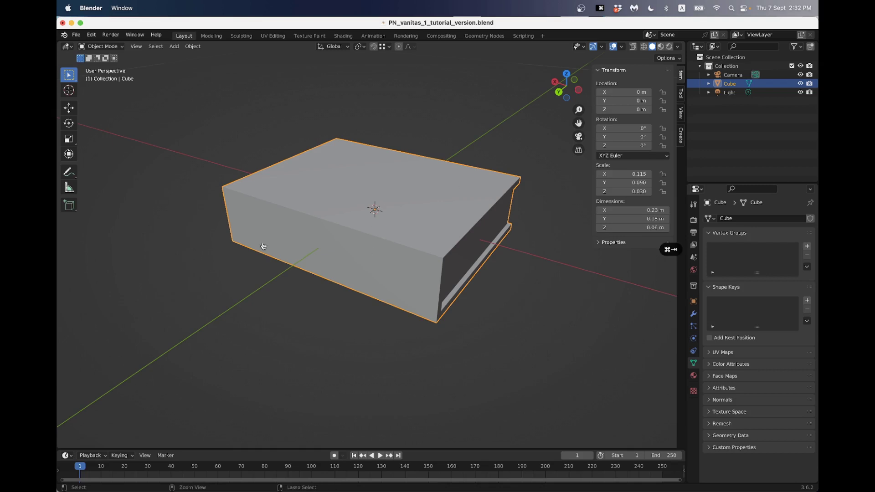
- Switch to Chrome and search the web in a new tab for "old fashioned leather book"
{"action": "key", "text": "super+Tab"}
{"action": "key", "text": "super+Tab"}
{"action": "key", "text": "super+Tab"}
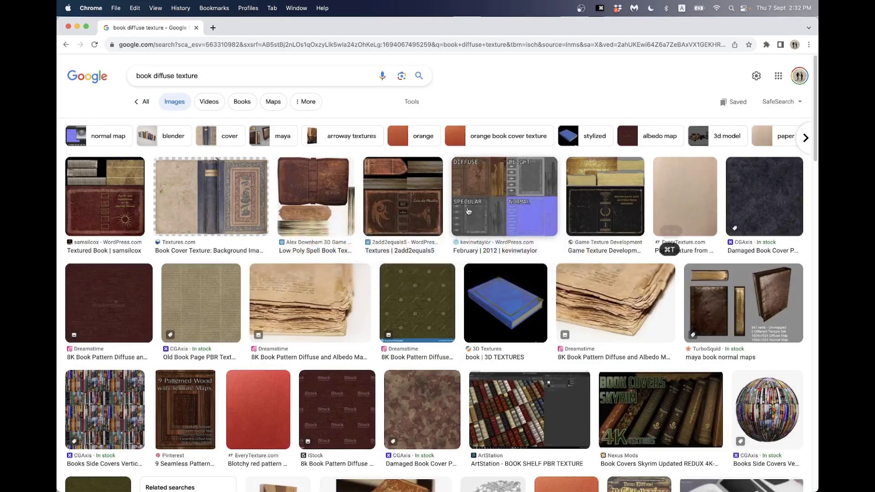
{"action": "key", "text": "super+t"}
{"action": "type", "text": "old fashioned l"}
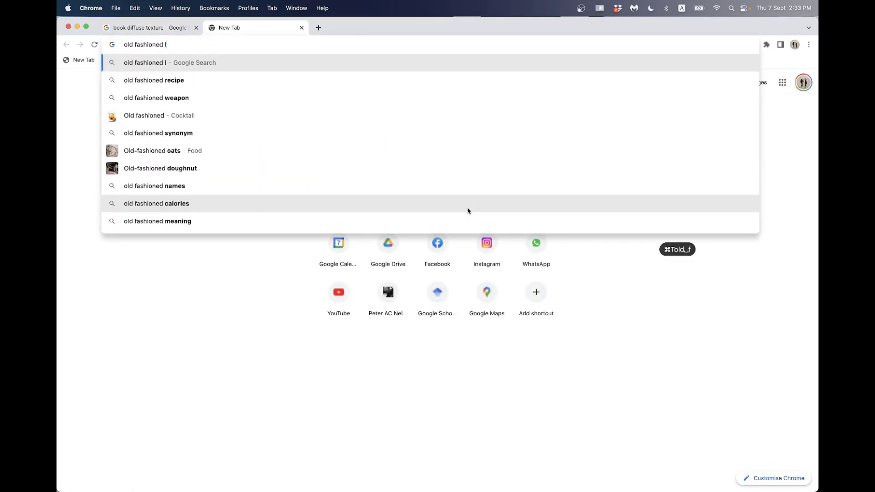
{"action": "type", "text": "eather ob"}
{"action": "key", "text": "BackSpace"}
{"action": "key", "text": "BackSpace"}
{"action": "type", "text": "book"}
{"action": "key", "text": "Return"}
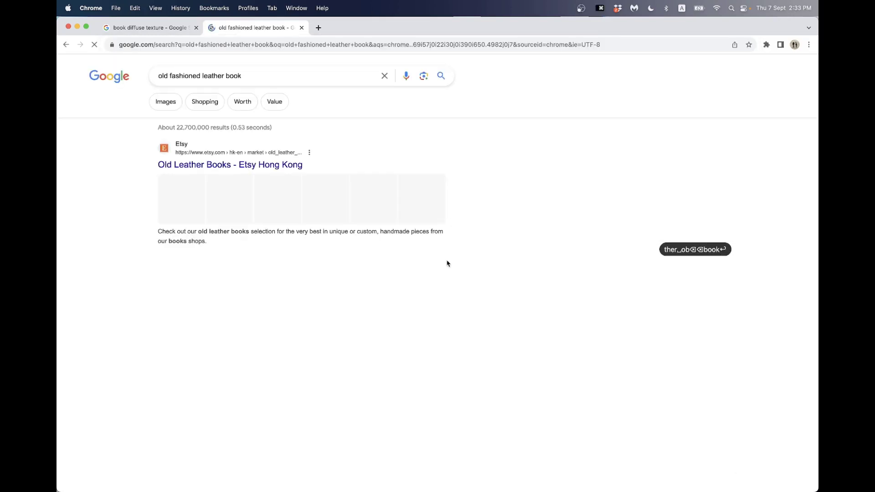
- Open the iStock antique leather book photo from the image results for reference, and return to Blender
{"action": "left_click", "coordinate": [175, 103]}
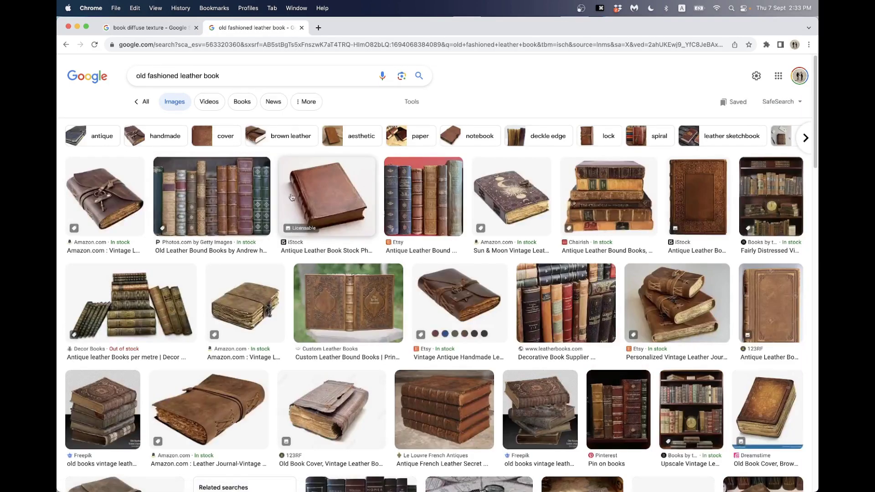
{"action": "left_click", "coordinate": [292, 197]}
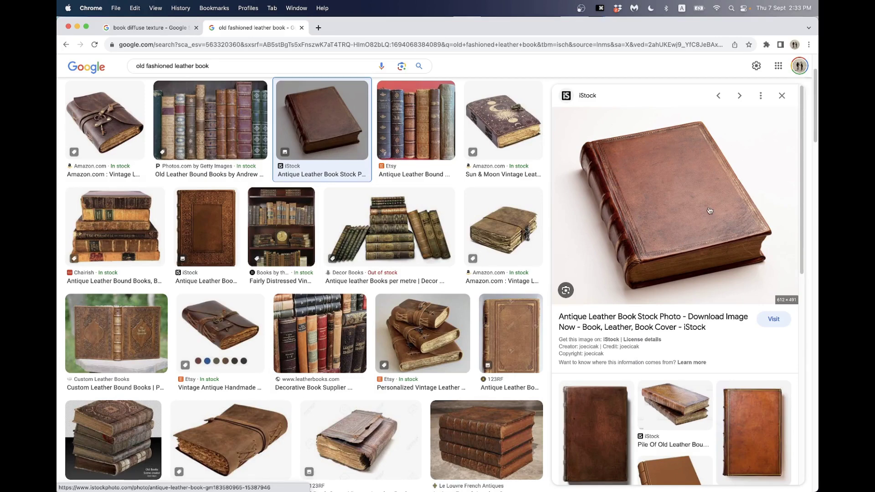
{"action": "key", "text": "super+Tab"}
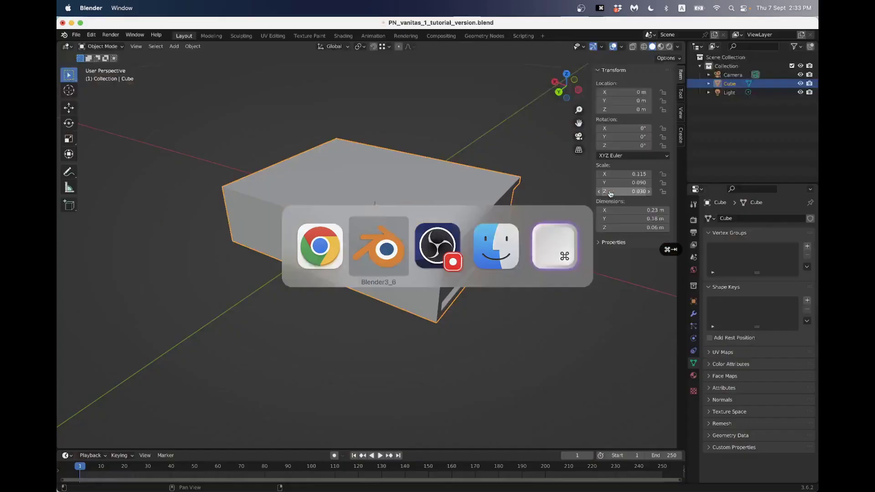
- In the book's Edit Mode, add a single loop cut across the middle of its 0.23 m length
{"action": "middle_click_drag", "start_coordinate": [356, 251], "coordinate": [395, 233]}
{"action": "scroll", "coordinate": [401, 239], "scroll_direction": "up", "scroll_amount": 4}
{"action": "scroll", "coordinate": [395, 233], "scroll_direction": "down", "scroll_amount": 4}
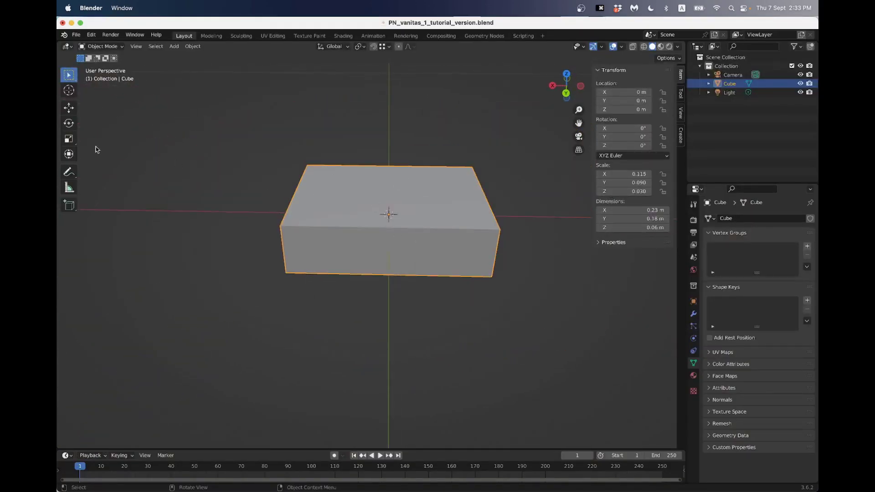
{"action": "key", "text": "Tab"}
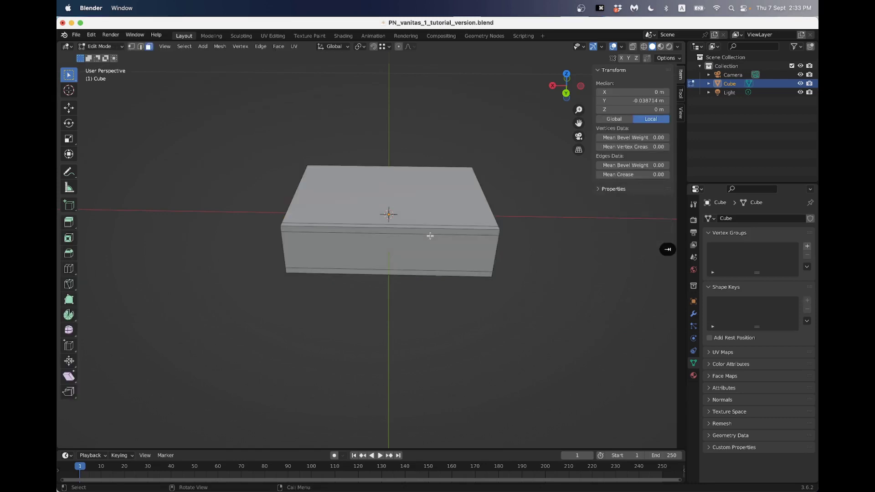
{"action": "left_click", "coordinate": [69, 269]}
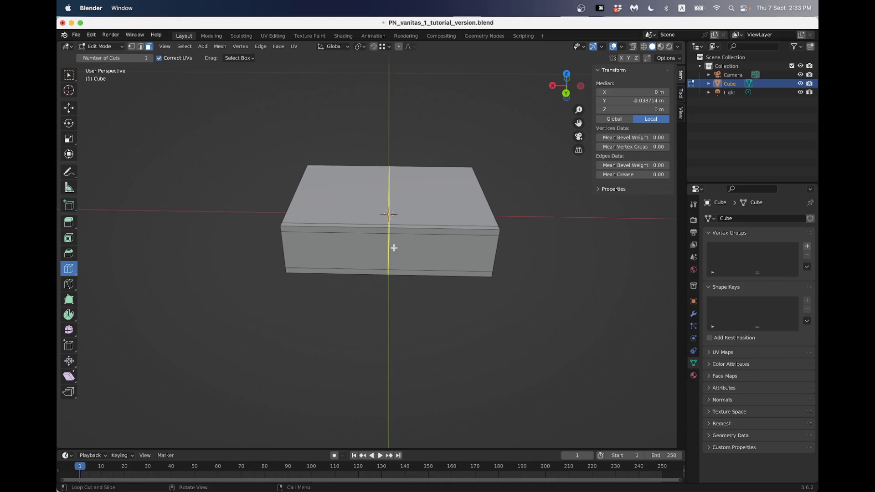
{"action": "left_click", "coordinate": [395, 246]}
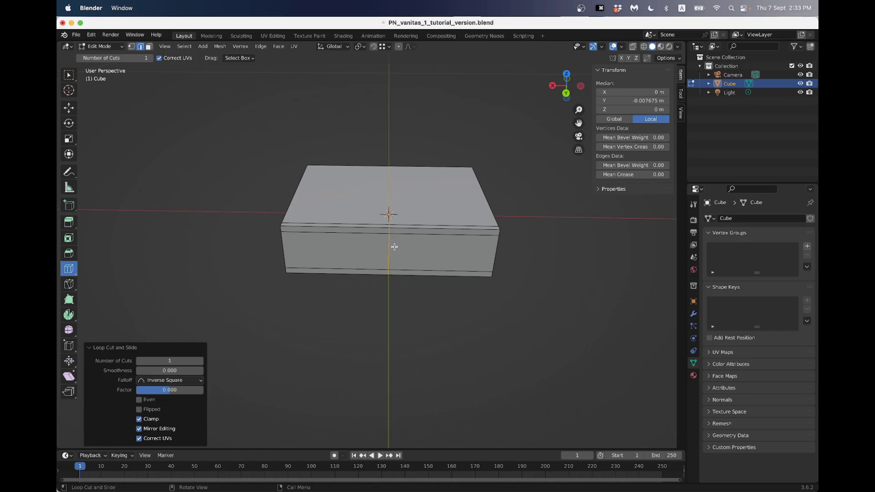
- Set the loop cut across the book's length to 6 cuts, and return to the box selection tool
{"action": "left_click", "coordinate": [201, 361]}
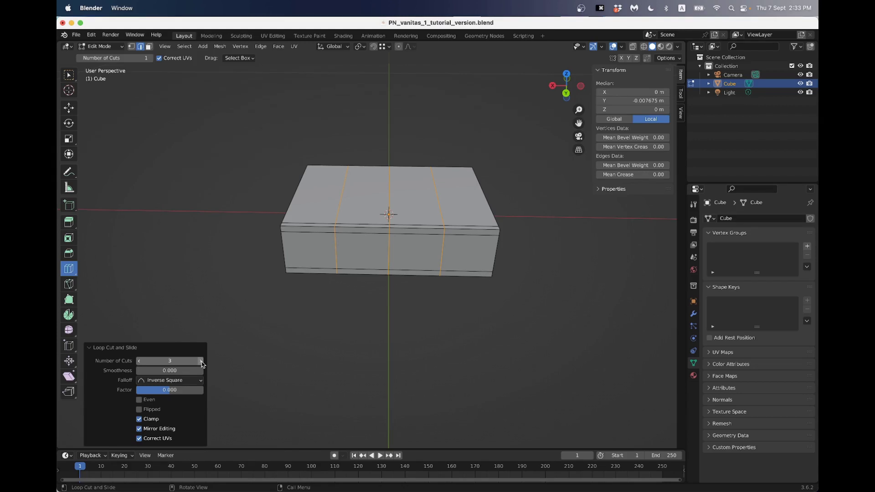
{"action": "left_click", "coordinate": [201, 361]}
{"action": "left_click", "coordinate": [201, 361]}
{"action": "left_click", "coordinate": [201, 361]}
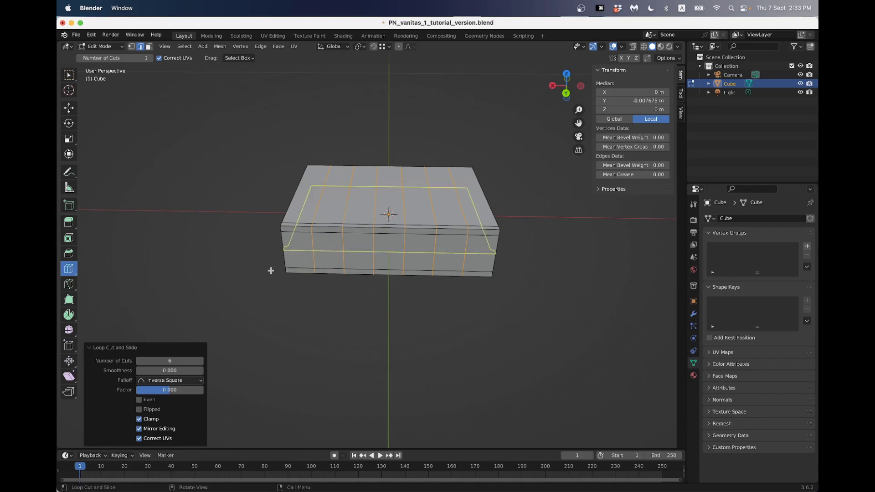
{"action": "left_click", "coordinate": [68, 74]}
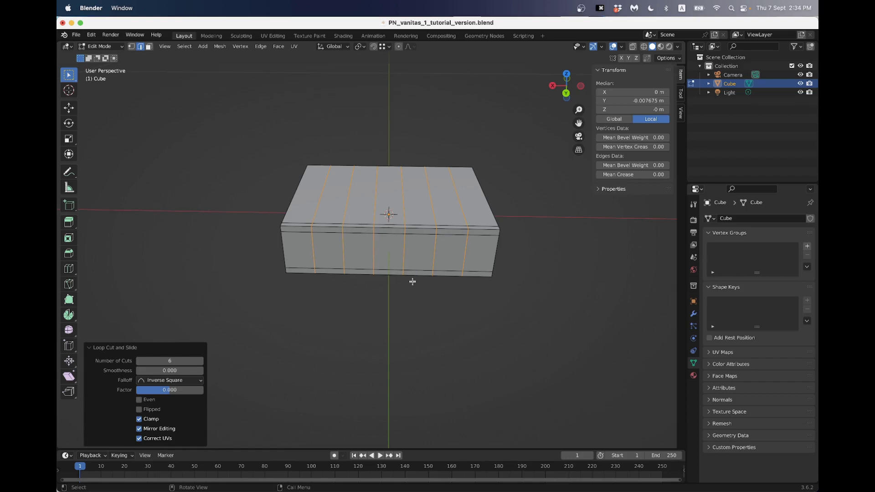
- Show the book in the orthographic back view with wireframe shading
{"action": "scroll", "coordinate": [412, 282], "scroll_direction": "up", "scroll_amount": 3}
{"action": "scroll", "coordinate": [418, 302], "scroll_direction": "down", "scroll_amount": 3}
{"action": "left_click", "coordinate": [567, 94]}
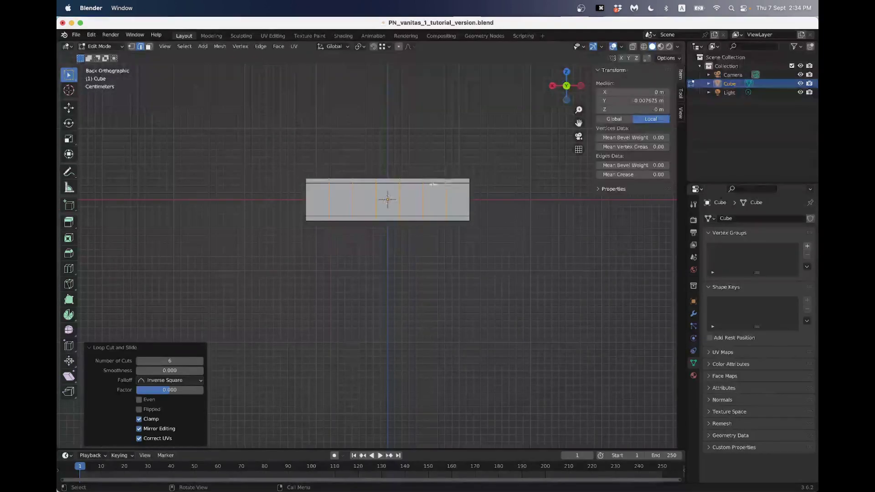
{"action": "key", "text": "z"}
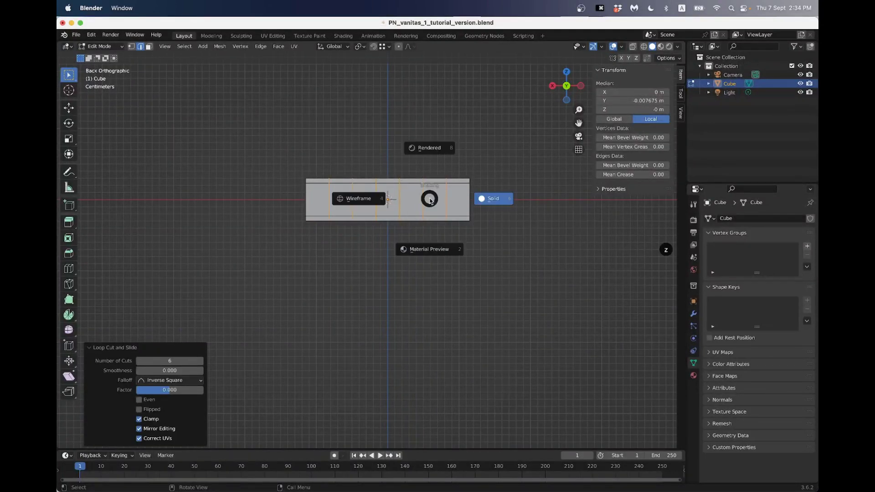
{"action": "left_click", "coordinate": [364, 200]}
- Select the two central edge loops, one on either side of the book's middle, through the mesh
{"action": "scroll", "coordinate": [368, 188], "scroll_direction": "up", "scroll_amount": 3}
{"action": "left_click_drag", "start_coordinate": [376, 99], "coordinate": [430, 236]}
{"action": "middle_click_drag", "start_coordinate": [430, 225], "coordinate": [395, 256], "text": "shift"}
{"action": "scroll", "coordinate": [401, 228], "scroll_direction": "up", "scroll_amount": 3}
{"action": "middle_click_drag", "start_coordinate": [406, 207], "coordinate": [367, 243]}
{"action": "scroll", "coordinate": [387, 190], "scroll_direction": "down", "scroll_amount": 5}
{"action": "scroll", "coordinate": [422, 189], "scroll_direction": "up", "scroll_amount": 4}
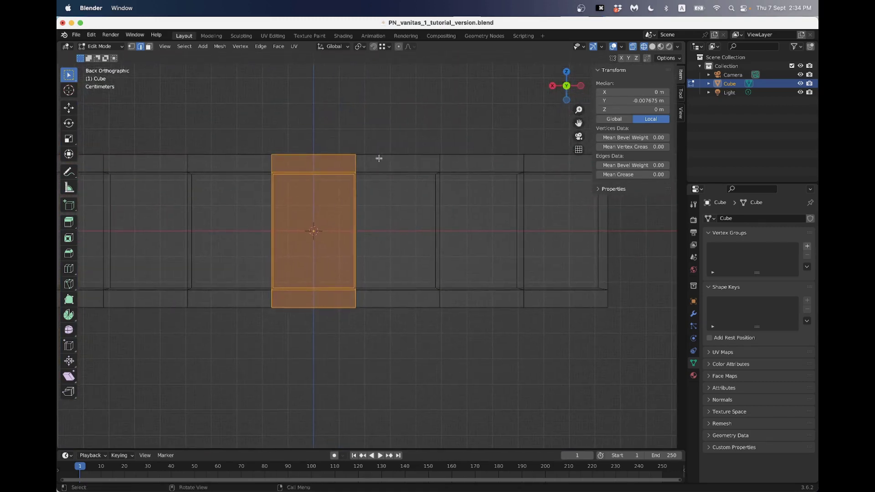
{"action": "left_click_drag", "start_coordinate": [347, 127], "coordinate": [367, 329]}
{"action": "middle_click_drag", "start_coordinate": [357, 291], "coordinate": [340, 301]}
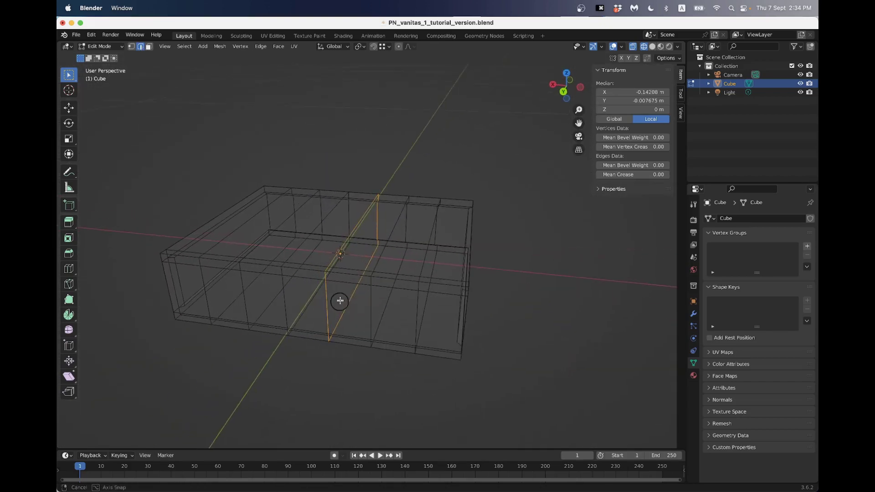
{"action": "left_click", "coordinate": [564, 92]}
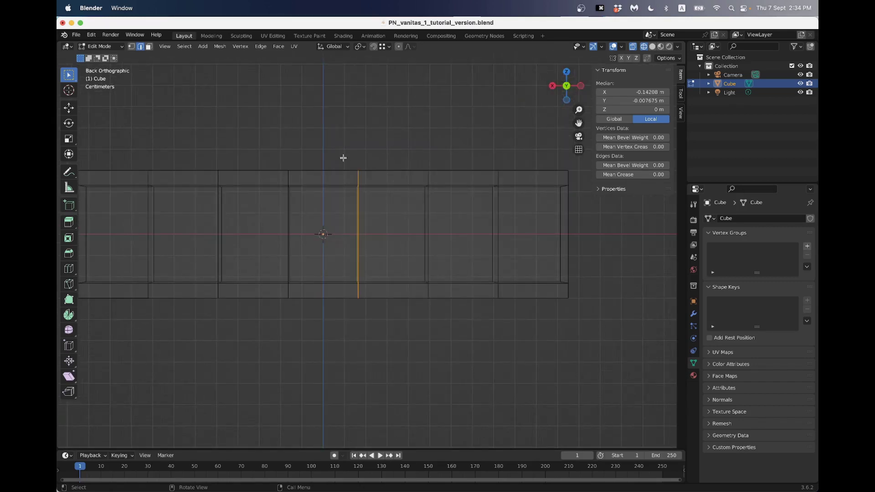
{"action": "left_click_drag", "start_coordinate": [272, 143], "coordinate": [294, 330], "text": "shift"}
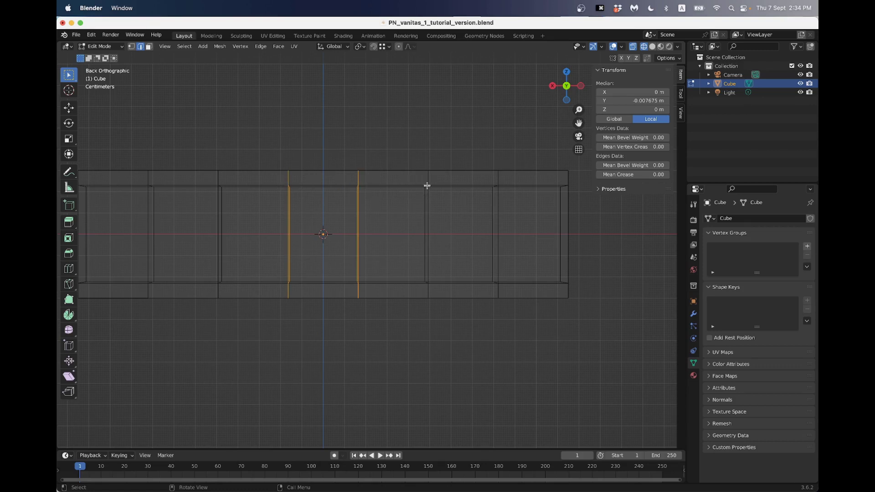
- Scale the two central edge loops toward each other along X by about 0.2 to outline a narrow strip
{"action": "key", "text": "s"}
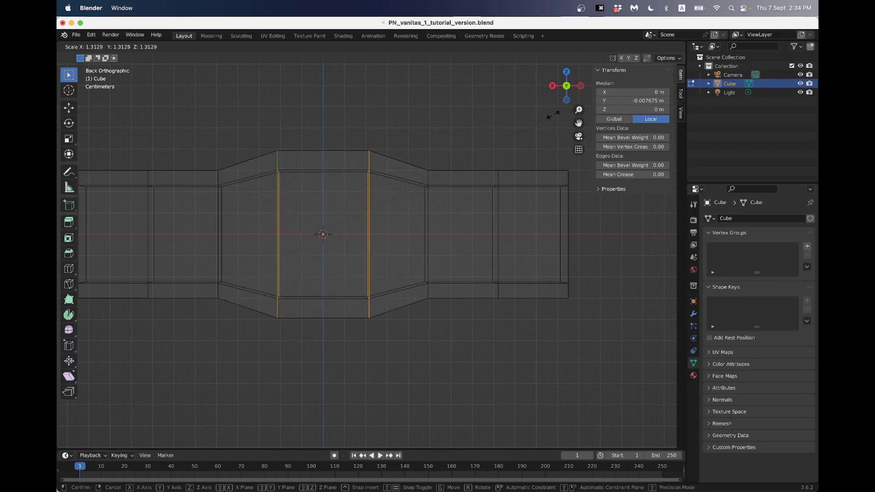
{"action": "key", "text": "Escape"}
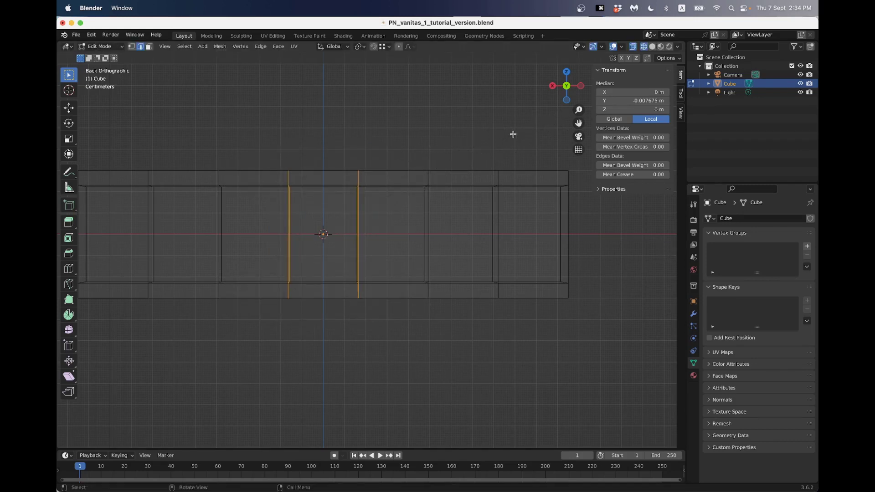
{"action": "key", "text": "s"}
{"action": "key", "text": "x"}
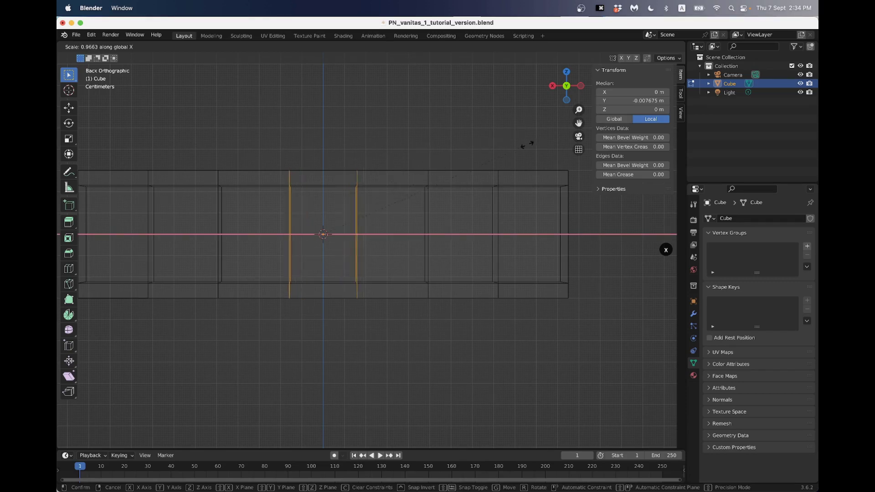
{"action": "left_click", "coordinate": [352, 198]}
{"action": "scroll", "coordinate": [352, 195], "scroll_direction": "down", "scroll_amount": 4}
{"action": "scroll", "coordinate": [352, 195], "scroll_direction": "up", "scroll_amount": 4}
{"action": "scroll", "coordinate": [354, 195], "scroll_direction": "down", "scroll_amount": 4}
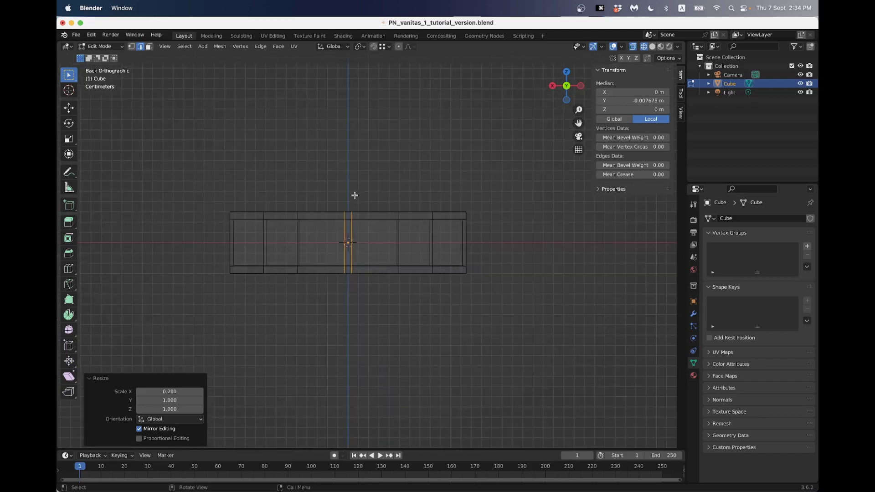
- Return to Object Mode and add a cube mesh at the book's centre
{"action": "key", "text": "Tab"}
{"action": "scroll", "coordinate": [355, 198], "scroll_direction": "up", "scroll_amount": 3}
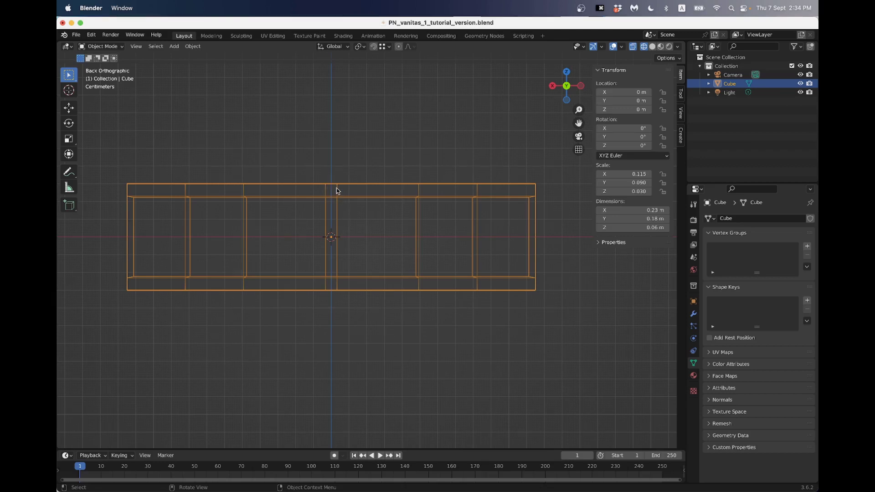
{"action": "scroll", "coordinate": [337, 191], "scroll_direction": "up", "scroll_amount": 2}
{"action": "scroll", "coordinate": [330, 195], "scroll_direction": "down", "scroll_amount": 2}
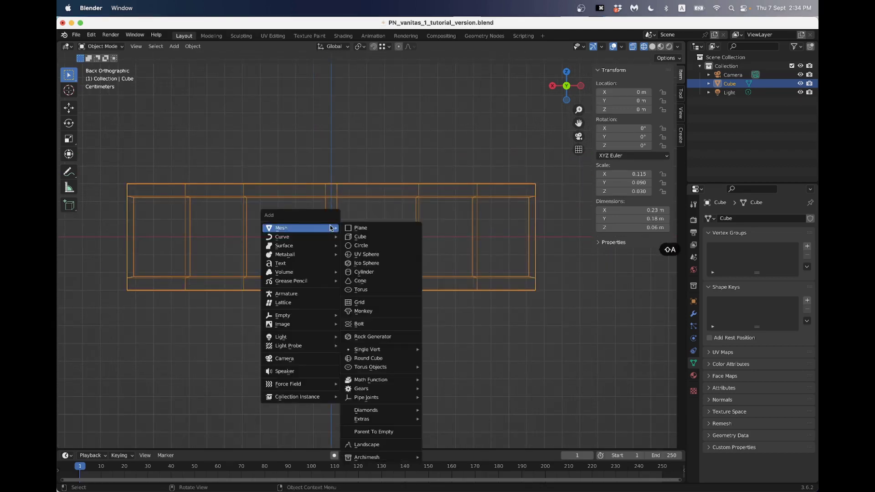
{"action": "left_click", "coordinate": [360, 236]}
{"action": "scroll", "coordinate": [364, 240], "scroll_direction": "down", "scroll_amount": 10}
{"action": "scroll", "coordinate": [360, 244], "scroll_direction": "down", "scroll_amount": 1}
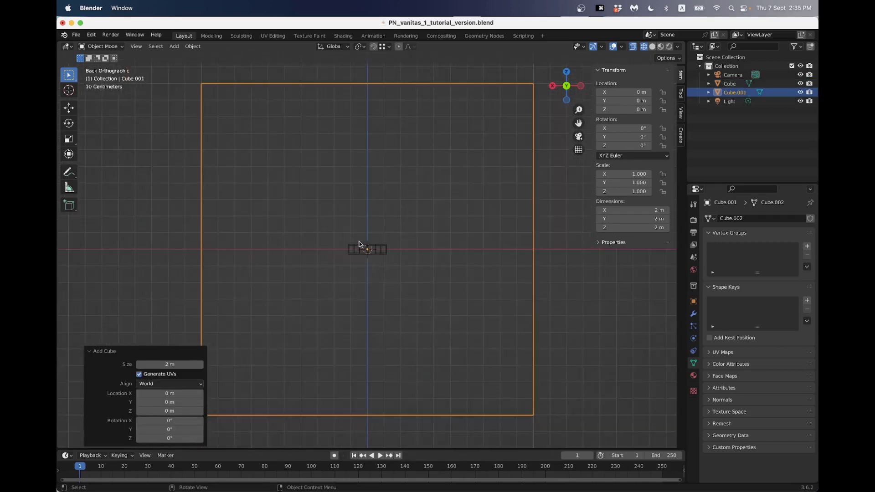
- Scale the new cube down to about 0.007 m, roughly the width of the strip between the central loops
{"action": "type", "text": "s.1"}
{"action": "key", "text": "Return"}
{"action": "scroll", "coordinate": [346, 255], "scroll_direction": "up", "scroll_amount": 5}
{"action": "scroll", "coordinate": [345, 255], "scroll_direction": "up", "scroll_amount": 4}
{"action": "key", "text": "s"}
{"action": "left_click", "coordinate": [383, 270]}
{"action": "scroll", "coordinate": [385, 271], "scroll_direction": "up", "scroll_amount": 6}
{"action": "key", "text": "s"}
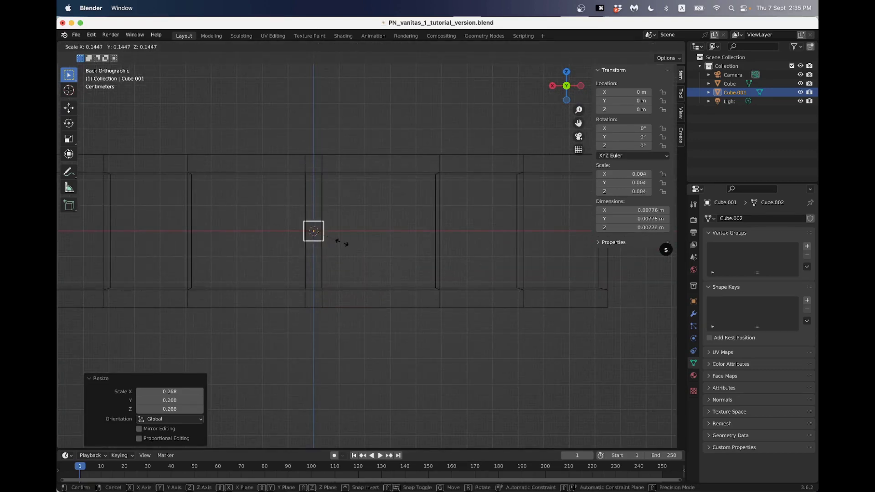
{"action": "left_click", "coordinate": [337, 244]}
{"action": "scroll", "coordinate": [397, 268], "scroll_direction": "up", "scroll_amount": 5}
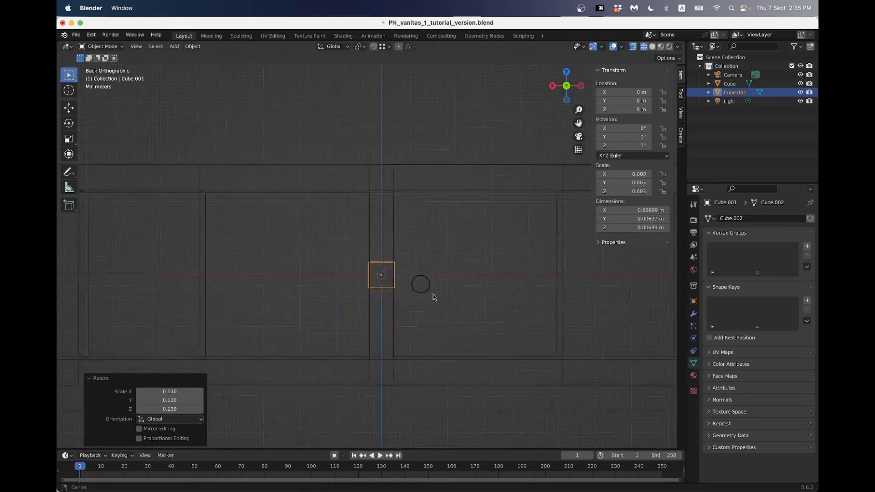
- Move the small cube up to Z about 0.0265 m, within the top cover, and shrink it to about 0.0065 m
{"action": "key", "text": "g"}
{"action": "key", "text": "z"}
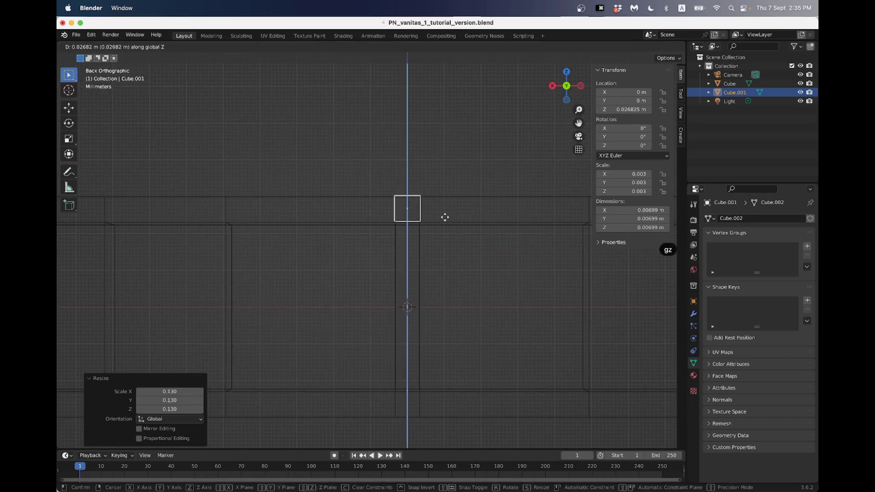
{"action": "left_click", "coordinate": [445, 215]}
{"action": "scroll", "coordinate": [449, 212], "scroll_direction": "up", "scroll_amount": 4}
{"action": "scroll", "coordinate": [397, 228], "scroll_direction": "right", "scroll_amount": 3}
{"action": "scroll", "coordinate": [337, 230], "scroll_direction": "up", "scroll_amount": 3}
{"action": "scroll", "coordinate": [436, 244], "scroll_direction": "left", "scroll_amount": 3}
{"action": "scroll", "coordinate": [460, 230], "scroll_direction": "up", "scroll_amount": 4}
{"action": "key", "text": "s"}
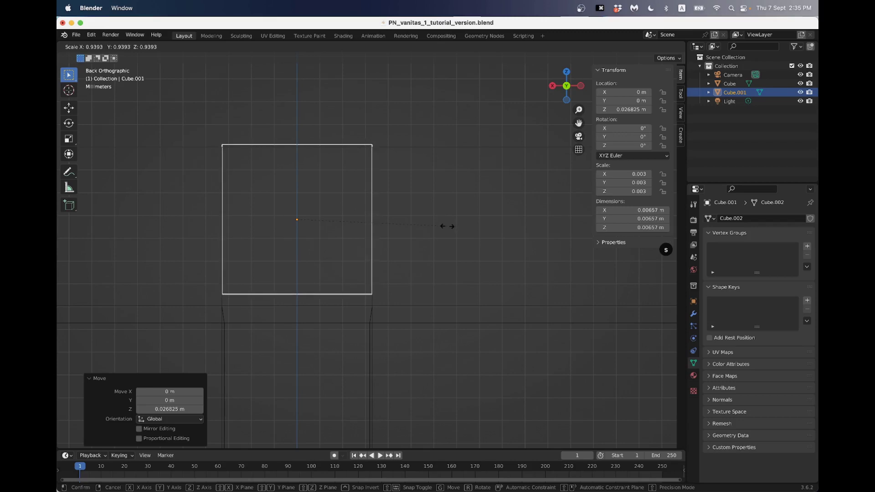
{"action": "left_click", "coordinate": [447, 228]}
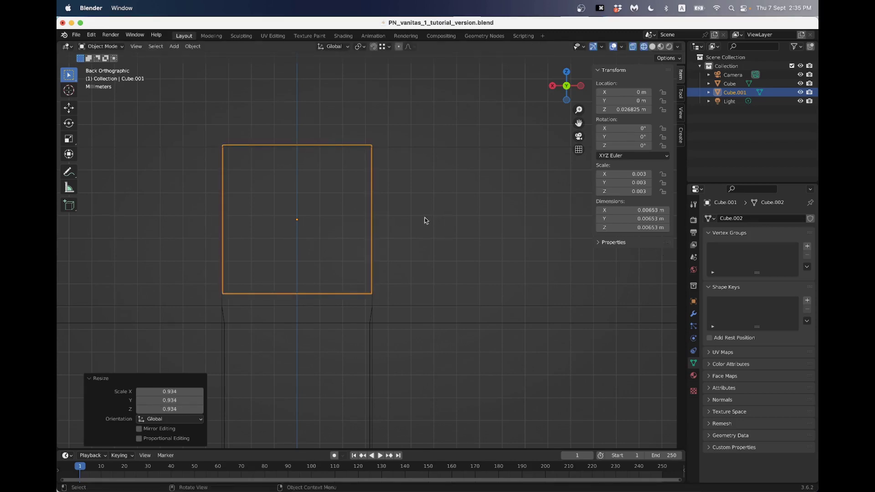
{"action": "key", "text": "g"}
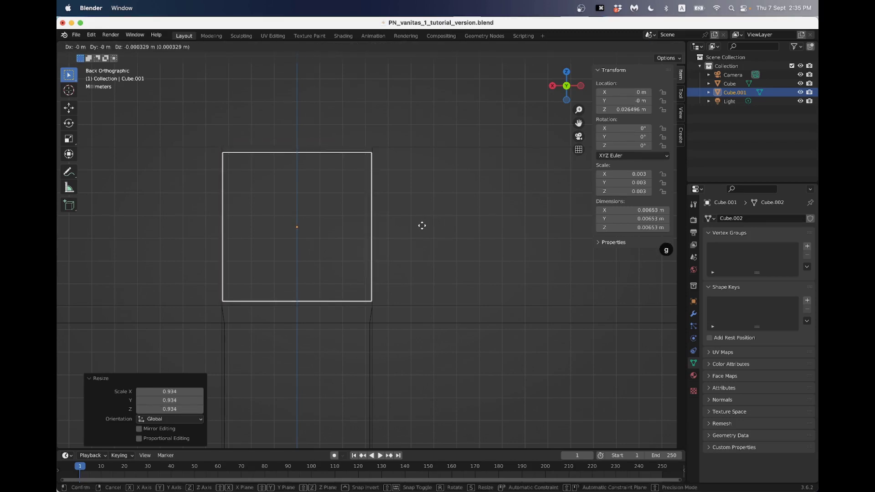
{"action": "left_click", "coordinate": [422, 226]}
- Turn on snapping and, in the book's Edit Mode, snap the central edge loop on the negative X side to the small cube's corner
{"action": "scroll", "coordinate": [418, 242], "scroll_direction": "down", "scroll_amount": 6}
{"action": "left_click", "coordinate": [374, 47]}
{"action": "left_click", "coordinate": [396, 221]}
{"action": "scroll", "coordinate": [395, 221], "scroll_direction": "down", "scroll_amount": 4}
{"action": "middle_click_drag", "start_coordinate": [401, 242], "coordinate": [406, 174], "text": "shift"}
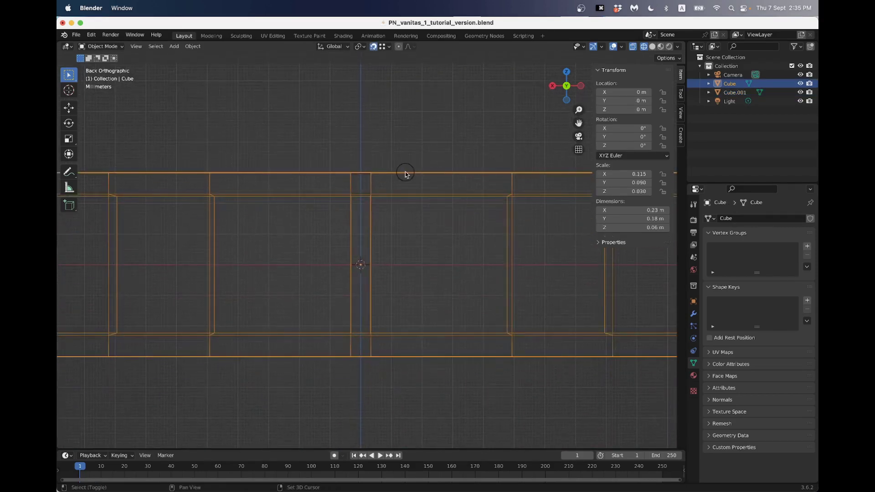
{"action": "key", "text": "Tab"}
{"action": "left_click_drag", "start_coordinate": [364, 153], "coordinate": [382, 385]}
{"action": "scroll", "coordinate": [397, 249], "scroll_direction": "up", "scroll_amount": 5}
{"action": "scroll", "coordinate": [364, 242], "scroll_direction": "down", "scroll_amount": 3}
{"action": "left_click", "coordinate": [383, 47]}
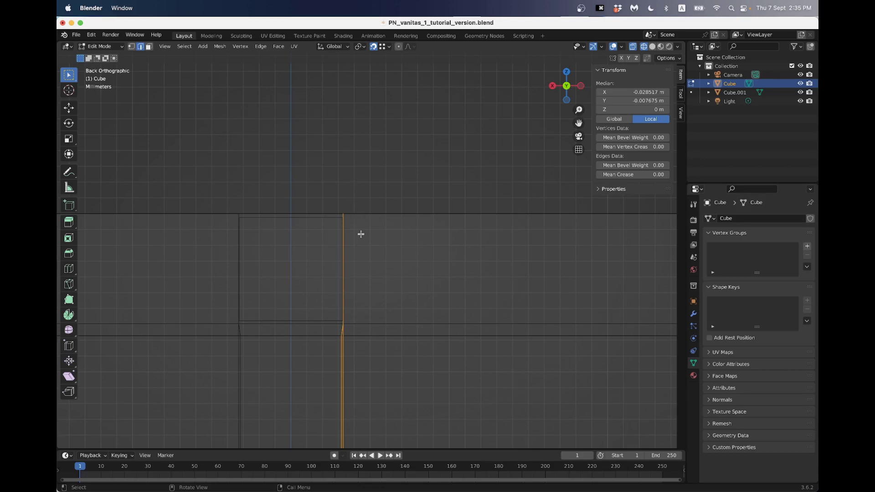
{"action": "key", "text": "g"}
{"action": "key", "text": "x"}
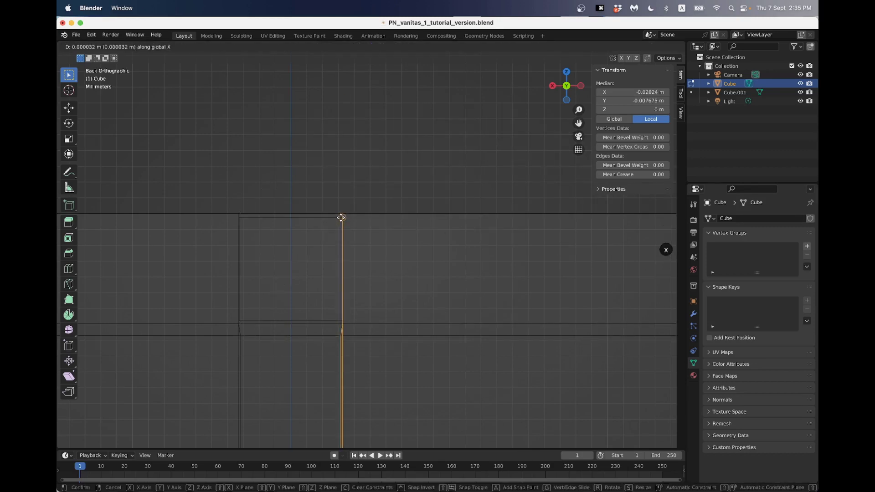
{"action": "left_click", "coordinate": [342, 217]}
- Select the other central edge loop and move it freely along X away from the small cube with snapping off
{"action": "scroll", "coordinate": [303, 238], "scroll_direction": "down", "scroll_amount": 5}
{"action": "left_click_drag", "start_coordinate": [334, 216], "coordinate": [358, 336]}
{"action": "scroll", "coordinate": [360, 291], "scroll_direction": "up", "scroll_amount": 6}
{"action": "scroll", "coordinate": [359, 289], "scroll_direction": "up", "scroll_amount": 1}
{"action": "key", "text": "shift+Tab"}
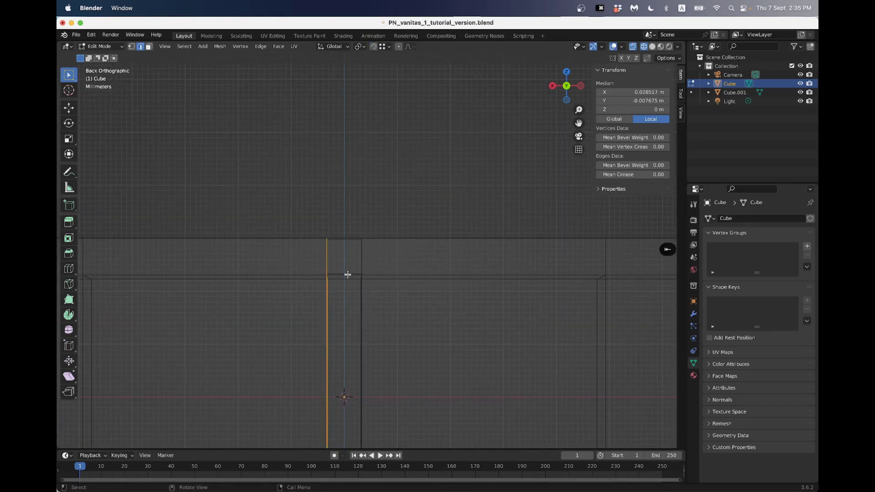
{"action": "key", "text": "g"}
{"action": "key", "text": "x"}
{"action": "left_click", "coordinate": [327, 273]}
{"action": "scroll", "coordinate": [345, 250], "scroll_direction": "up", "scroll_amount": 2}
{"action": "scroll", "coordinate": [299, 251], "scroll_direction": "up", "scroll_amount": 3}
{"action": "middle_click_drag", "start_coordinate": [289, 261], "coordinate": [412, 223], "text": "shift"}
- Turn snapping on and snap the selected edge loop along X to the small cube's nearest corner
{"action": "key", "text": "shift+Tab"}
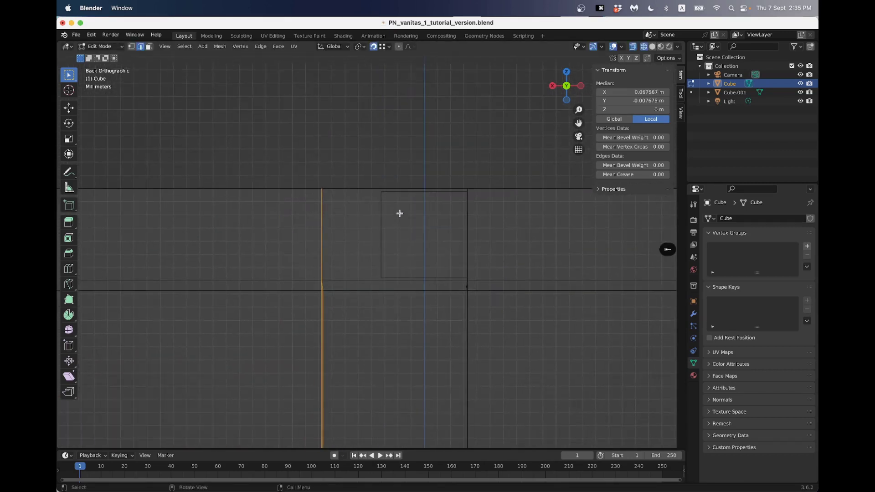
{"action": "key", "text": "g"}
{"action": "key", "text": "x"}
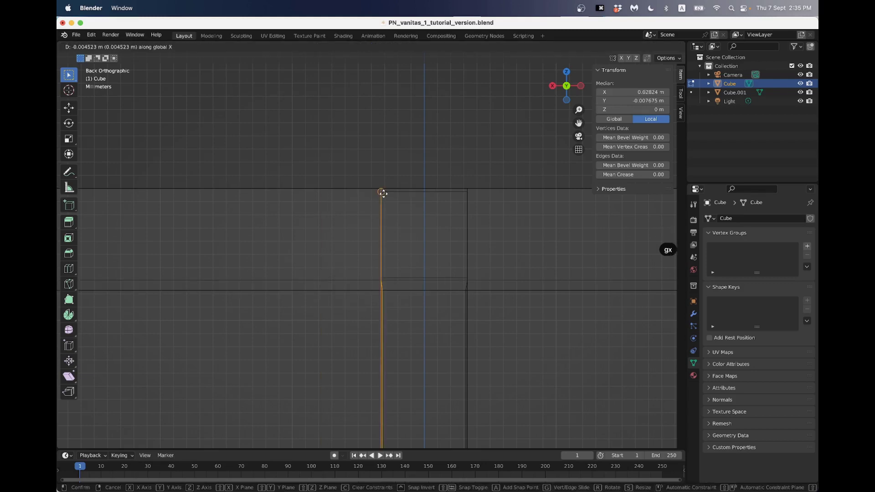
{"action": "left_click", "coordinate": [382, 193]}
{"action": "scroll", "coordinate": [383, 195], "scroll_direction": "down", "scroll_amount": 1}
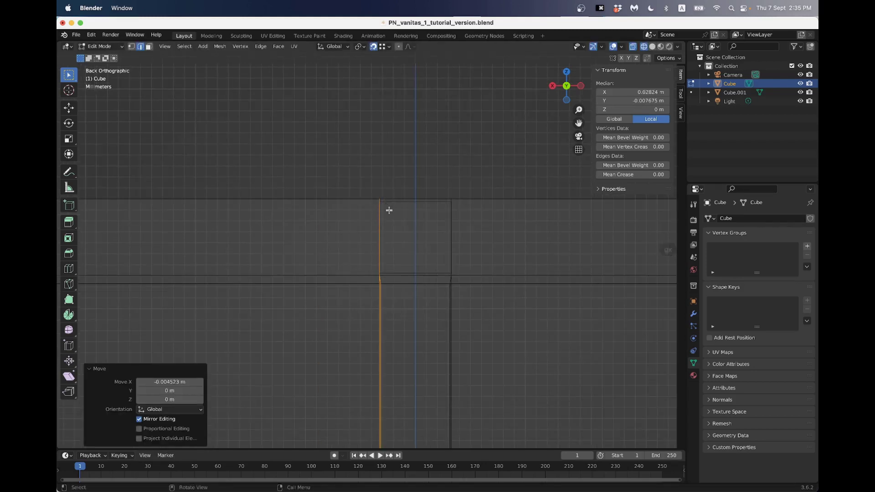
- In Object Mode, select the small cube and move it about 0.066 m along X with snapping off
{"action": "key", "text": "Tab"}
{"action": "left_click", "coordinate": [395, 203]}
{"action": "scroll", "coordinate": [397, 215], "scroll_direction": "down", "scroll_amount": 10}
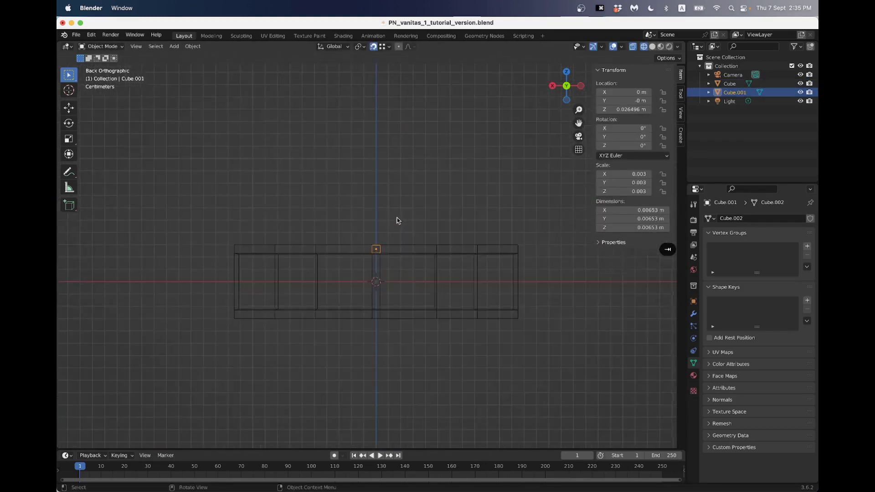
{"action": "scroll", "coordinate": [396, 237], "scroll_direction": "up", "scroll_amount": 3}
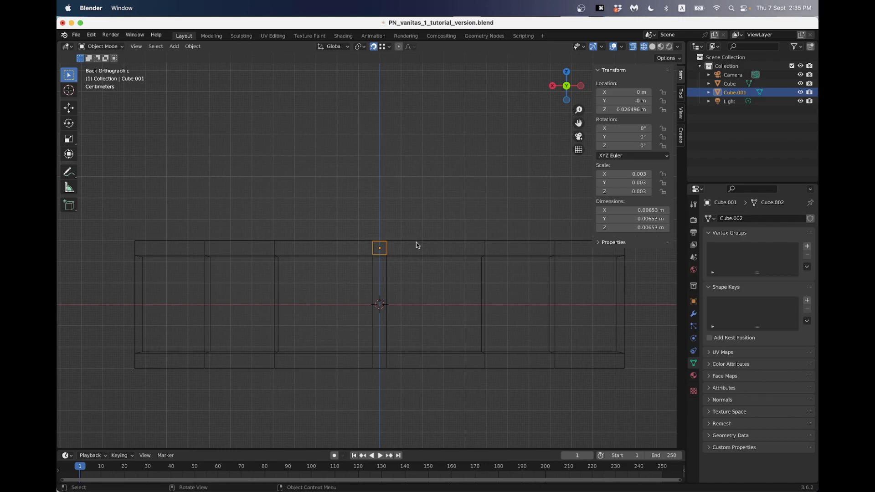
{"action": "left_click", "coordinate": [374, 46]}
{"action": "key", "text": "g"}
{"action": "key", "text": "x"}
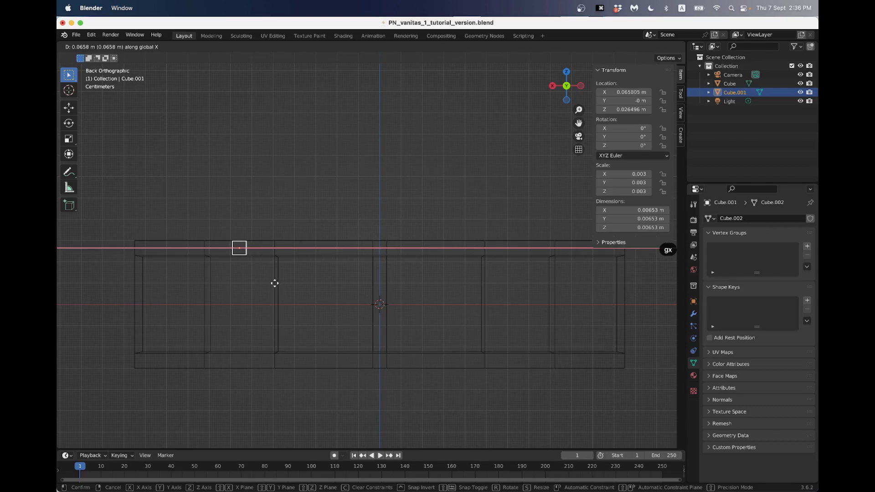
{"action": "left_click", "coordinate": [274, 284]}
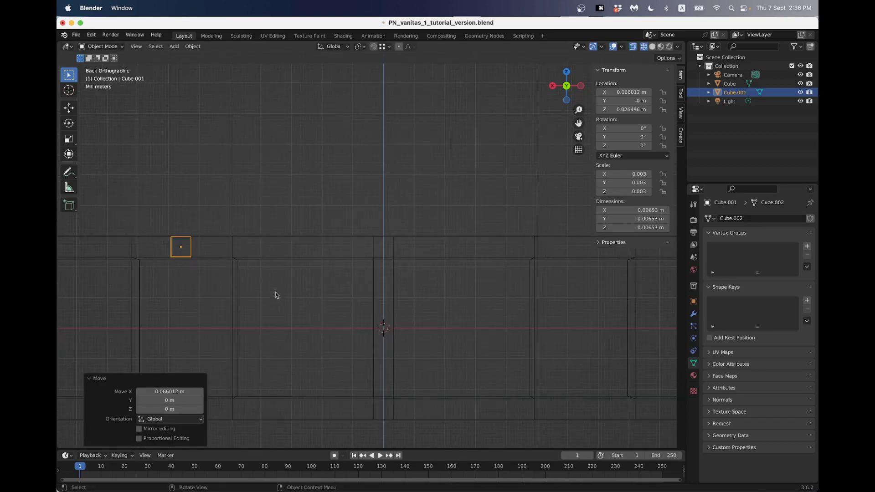
{"action": "middle_click_drag", "start_coordinate": [283, 284], "coordinate": [314, 258], "text": "shift"}
- In the book's Edit Mode, select the inner edge loop on the positive X side and snap it along X to the small cube's nearest corner
{"action": "left_click", "coordinate": [307, 226]}
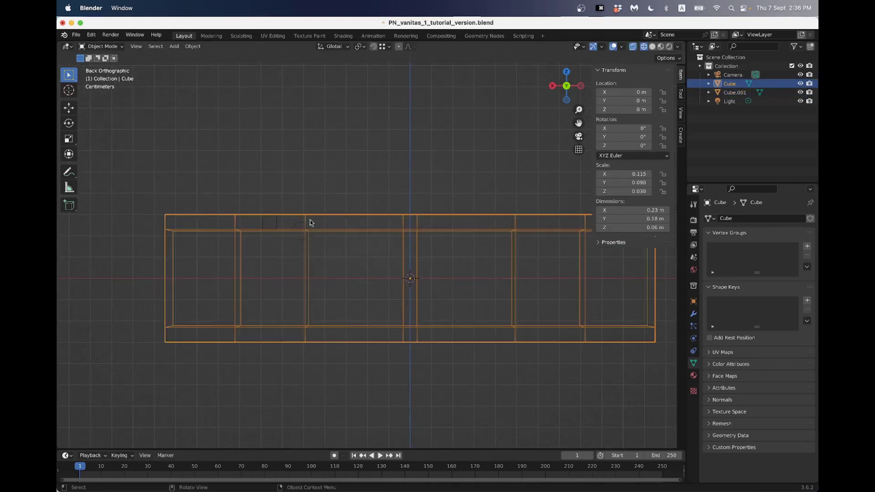
{"action": "key", "text": "Tab"}
{"action": "left_click_drag", "start_coordinate": [298, 191], "coordinate": [335, 399]}
{"action": "scroll", "coordinate": [310, 318], "scroll_direction": "up", "scroll_amount": 3}
{"action": "scroll", "coordinate": [416, 301], "scroll_direction": "up", "scroll_amount": 3}
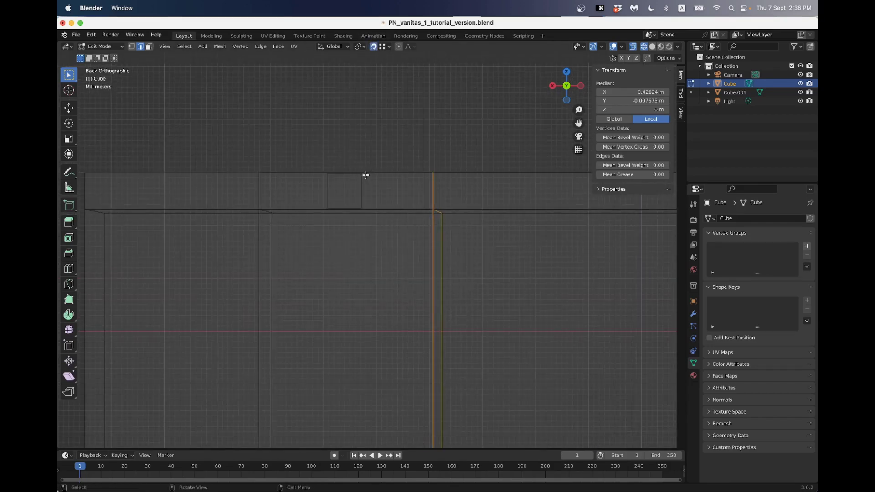
{"action": "key", "text": "g"}
{"action": "key", "text": "x"}
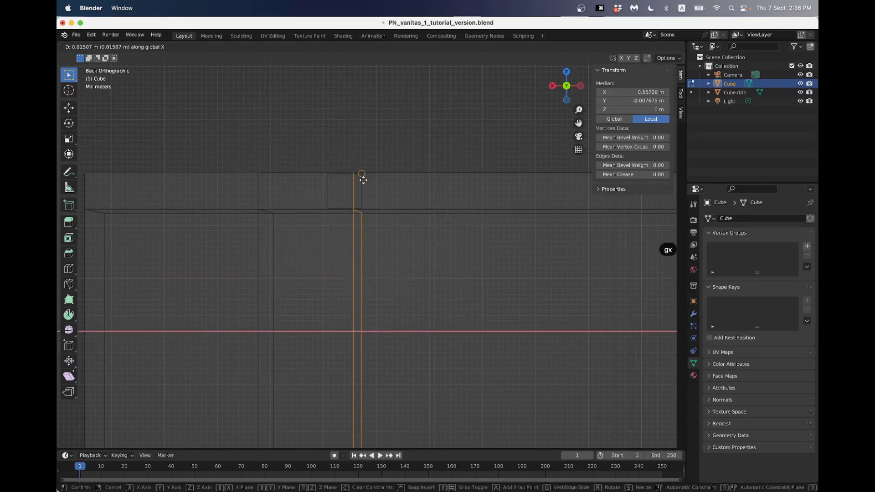
{"action": "left_click", "coordinate": [363, 209]}
{"action": "scroll", "coordinate": [357, 206], "scroll_direction": "up", "scroll_amount": 3}
{"action": "key", "text": "g"}
{"action": "key", "text": "x"}
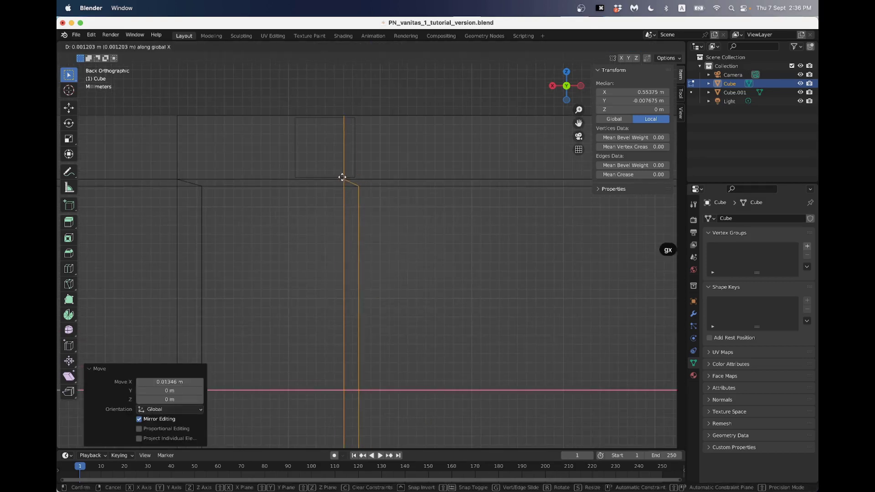
{"action": "left_click", "coordinate": [356, 178]}
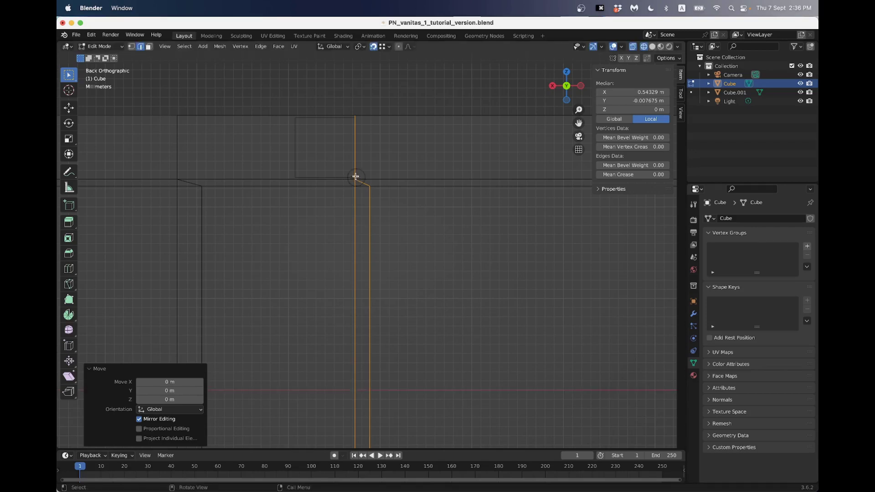
{"action": "scroll", "coordinate": [349, 192], "scroll_direction": "down", "scroll_amount": 4}
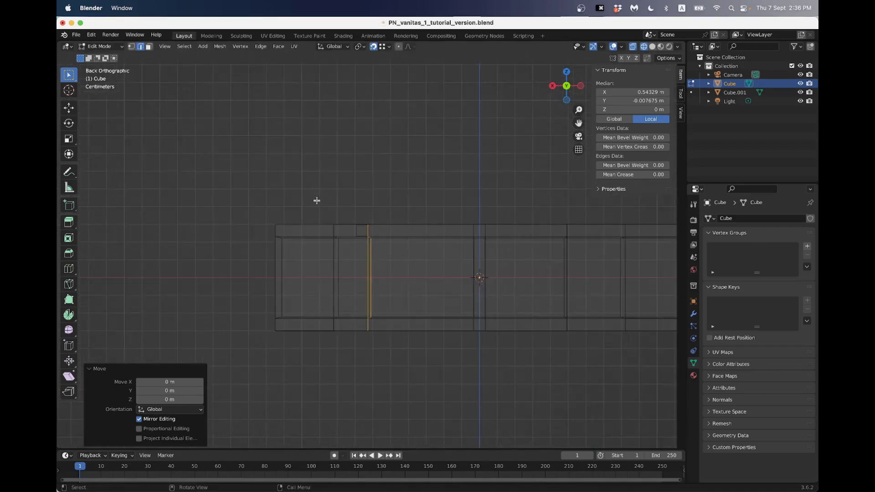
- Select the neighbouring outer edge loop on the positive X side and snap it along X to the small cube's opposite corner
{"action": "key", "text": "c"}
{"action": "left_click_drag", "start_coordinate": [316, 258], "coordinate": [307, 425]}
{"action": "key", "text": "Escape"}
{"action": "scroll", "coordinate": [336, 312], "scroll_direction": "up", "scroll_amount": 4}
{"action": "key", "text": "g"}
{"action": "key", "text": "x"}
{"action": "left_click", "coordinate": [320, 197]}
{"action": "middle_click_drag", "start_coordinate": [321, 197], "coordinate": [350, 243]}
- Examine the spacing of the spine bands in solid shading, ending in the back orthographic view
{"action": "scroll", "coordinate": [350, 242], "scroll_direction": "down", "scroll_amount": 2}
{"action": "key", "text": "z"}
{"action": "scroll", "coordinate": [385, 238], "scroll_direction": "down", "scroll_amount": 4}
{"action": "mouse_move", "coordinate": [417, 238]}
{"action": "middle_mouse_down"}
{"action": "mouse_move", "coordinate": [420, 225]}
{"action": "mouse_move", "coordinate": [373, 203]}
{"action": "mouse_move", "coordinate": [385, 231]}
{"action": "mouse_move", "coordinate": [393, 223]}
{"action": "middle_mouse_up"}
{"action": "scroll", "coordinate": [420, 225], "scroll_direction": "up", "scroll_amount": 4}
{"action": "scroll", "coordinate": [410, 219], "scroll_direction": "down", "scroll_amount": 6}
{"action": "left_click", "coordinate": [567, 88]}
{"action": "scroll", "coordinate": [463, 239], "scroll_direction": "up", "scroll_amount": 5}
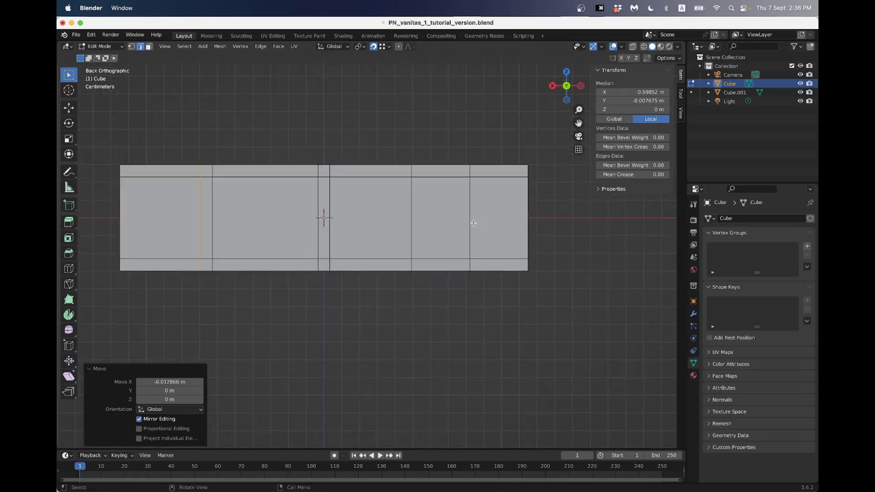
{"action": "scroll", "coordinate": [289, 207], "scroll_direction": "down", "scroll_amount": 5}
- In Object Mode with wireframe shading, select the small cube and move it about -0.126 m along X with snapping off
{"action": "key", "text": "Tab"}
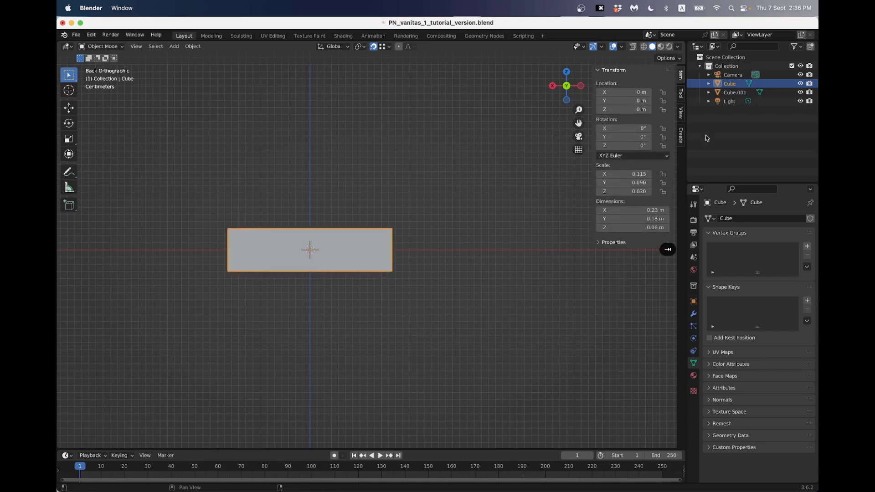
{"action": "left_click", "coordinate": [735, 92]}
{"action": "scroll", "coordinate": [372, 250], "scroll_direction": "up", "scroll_amount": 4}
{"action": "key", "text": "z"}
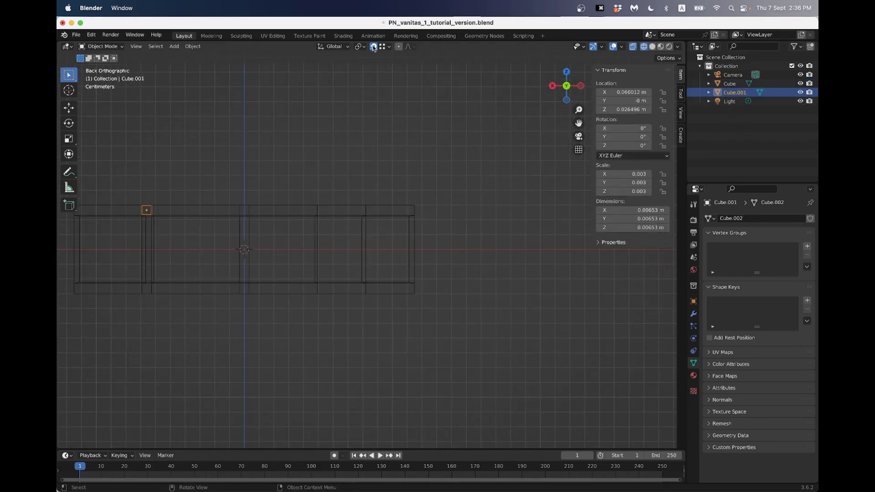
{"action": "key", "text": "g"}
{"action": "key", "text": "x"}
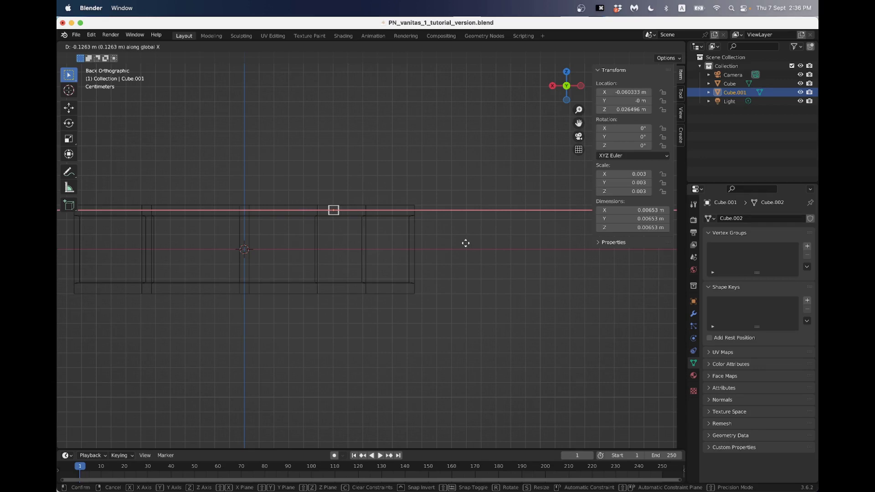
{"action": "left_click", "coordinate": [465, 243]}
{"action": "scroll", "coordinate": [383, 209], "scroll_direction": "up", "scroll_amount": 5}
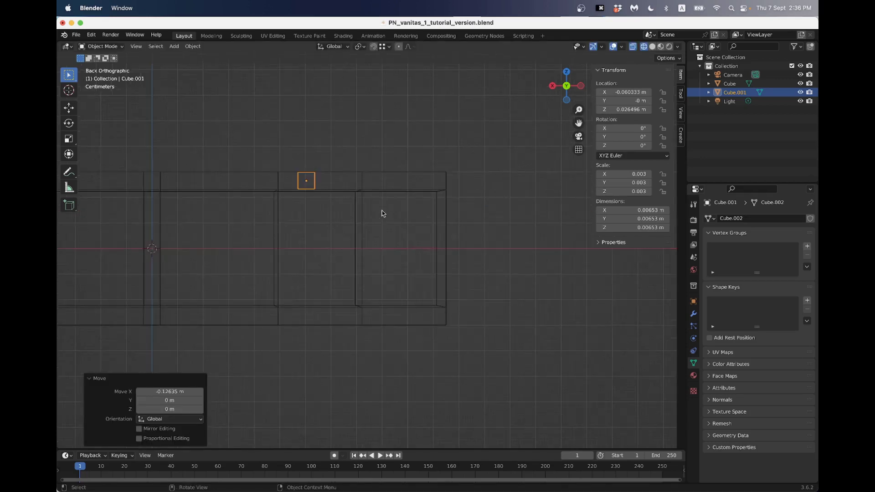
- In the book's Edit Mode, snap the inner edge loop on the negative X side along X to the small cube's nearest corner
{"action": "left_click", "coordinate": [228, 151]}
{"action": "key", "text": "Tab"}
{"action": "left_click_drag", "start_coordinate": [225, 105], "coordinate": [242, 409]}
{"action": "scroll", "coordinate": [268, 230], "scroll_direction": "up", "scroll_amount": 2}
{"action": "middle_click_drag", "start_coordinate": [268, 231], "coordinate": [360, 319], "text": "shift"}
{"action": "scroll", "coordinate": [335, 241], "scroll_direction": "up", "scroll_amount": 3}
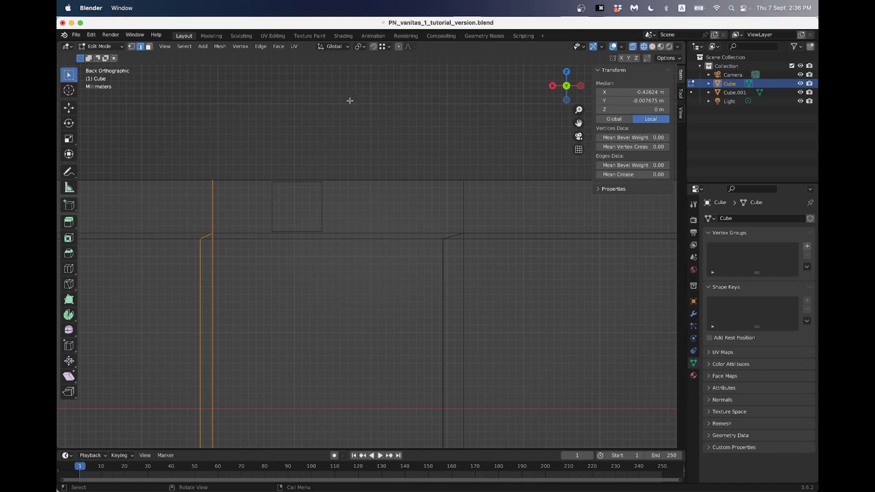
{"action": "key", "text": "shift+Tab"}
{"action": "key", "text": "g"}
{"action": "key", "text": "x"}
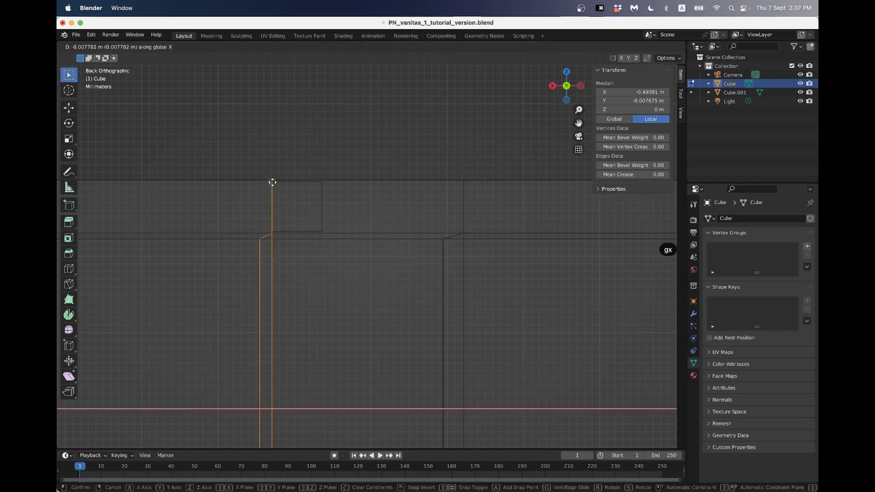
{"action": "left_click", "coordinate": [272, 183]}
- Select the outer edge loop on the negative X side and snap it along X to the small cube's far corner
{"action": "scroll", "coordinate": [353, 196], "scroll_direction": "down", "scroll_amount": 3}
{"action": "left_click_drag", "start_coordinate": [379, 196], "coordinate": [410, 399]}
{"action": "scroll", "coordinate": [352, 246], "scroll_direction": "up", "scroll_amount": 4}
{"action": "key", "text": "g"}
{"action": "key", "text": "x"}
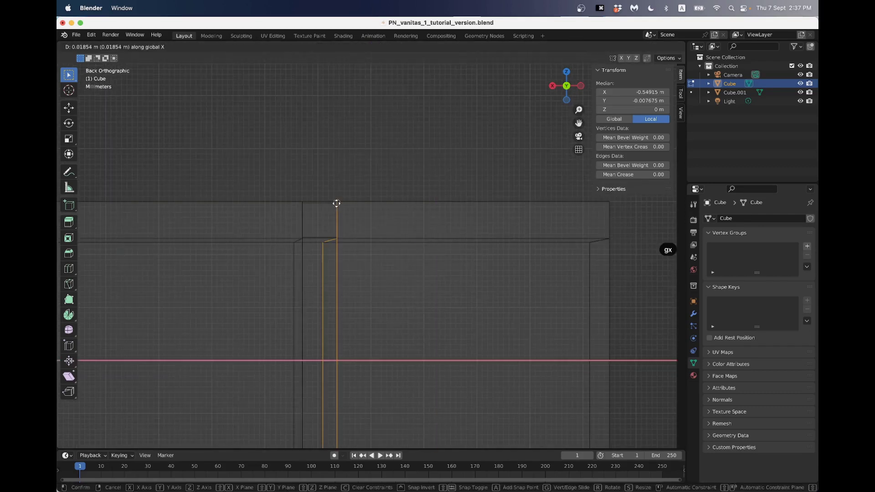
{"action": "left_click", "coordinate": [336, 203]}
{"action": "scroll", "coordinate": [357, 234], "scroll_direction": "down", "scroll_amount": 3}
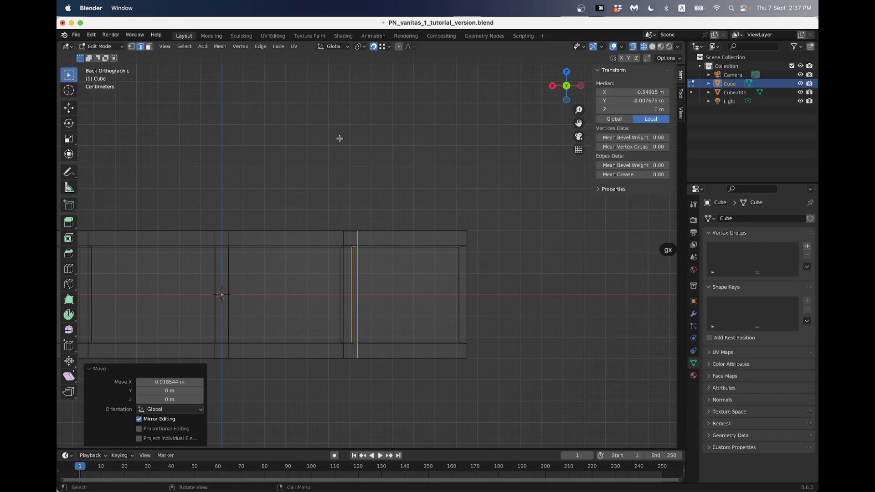
- Return to Object Mode, delete the small guide cube and switch the viewport to solid shading
{"action": "scroll", "coordinate": [368, 205], "scroll_direction": "down", "scroll_amount": 2}
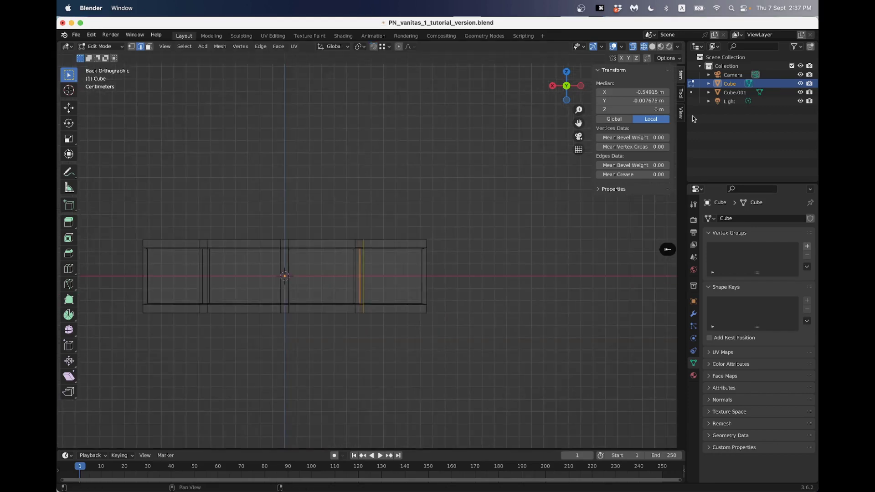
{"action": "left_click", "coordinate": [735, 92]}
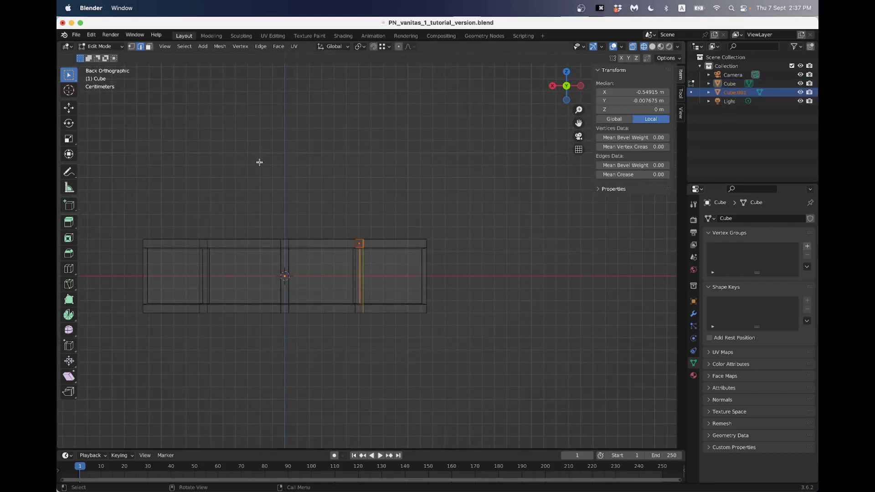
{"action": "key", "text": "Tab"}
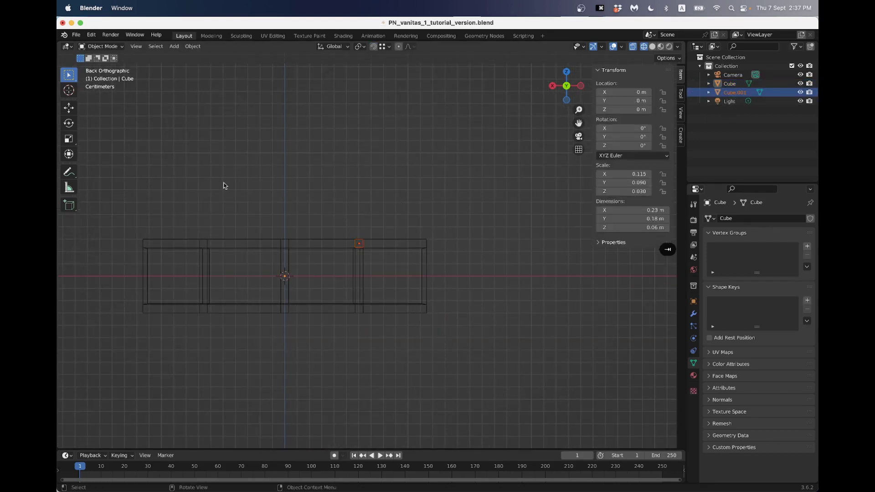
{"action": "left_click", "coordinate": [284, 250]}
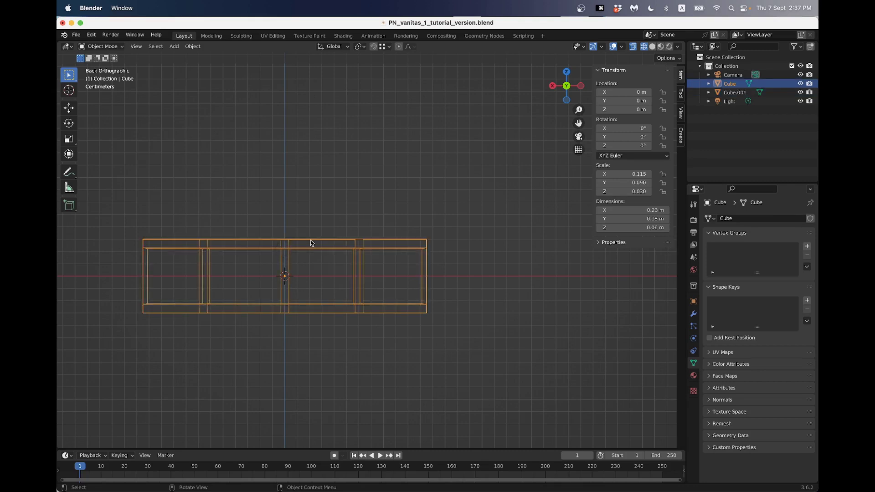
{"action": "left_click", "coordinate": [729, 93]}
{"action": "key", "text": "x"}
{"action": "left_click", "coordinate": [319, 209]}
{"action": "middle_click_drag", "start_coordinate": [319, 209], "coordinate": [300, 267]}
{"action": "key", "text": "z"}
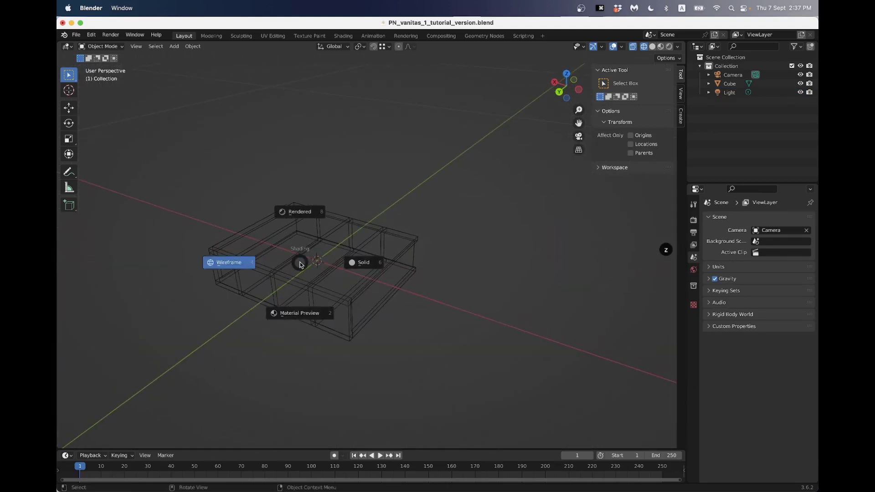
{"action": "left_click", "coordinate": [360, 262]}
- Open the book in Edit Mode and compare its spine bands with the antique leather book reference photo in Chrome
{"action": "scroll", "coordinate": [358, 255], "scroll_direction": "up", "scroll_amount": 5}
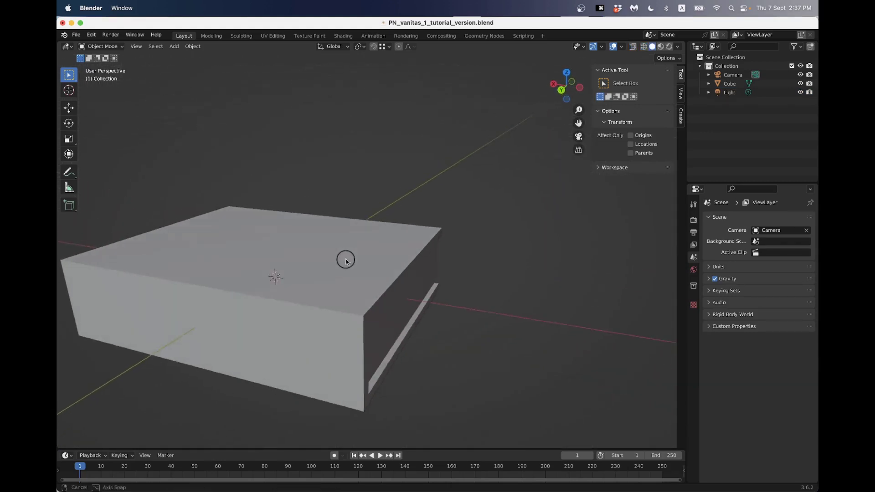
{"action": "scroll", "coordinate": [322, 308], "scroll_direction": "down", "scroll_amount": 4}
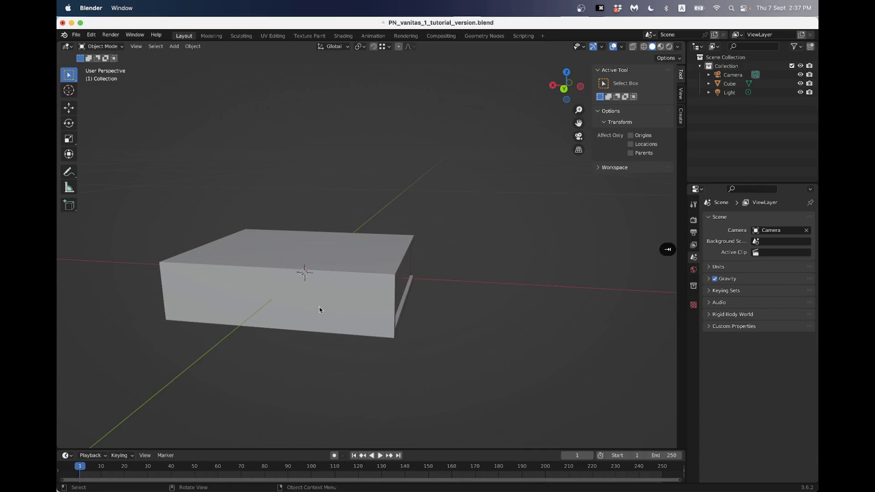
{"action": "left_click", "coordinate": [321, 308]}
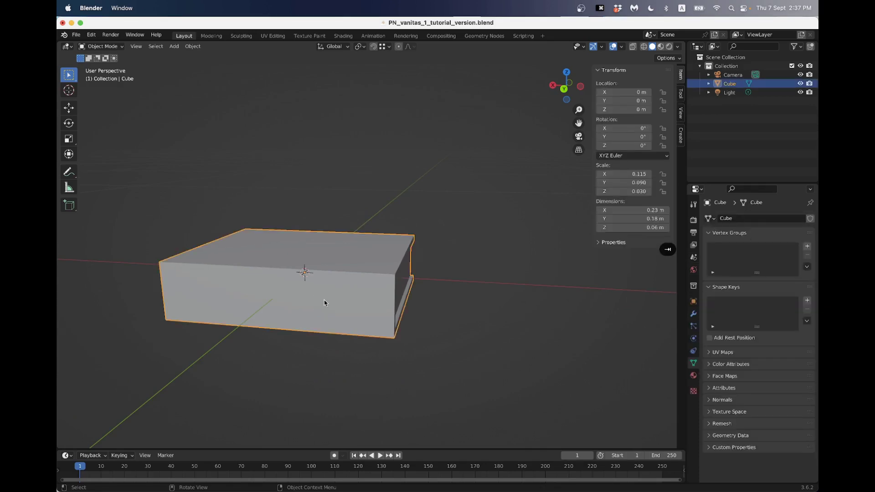
{"action": "key", "text": "Tab"}
{"action": "scroll", "coordinate": [324, 303], "scroll_direction": "up", "scroll_amount": 5}
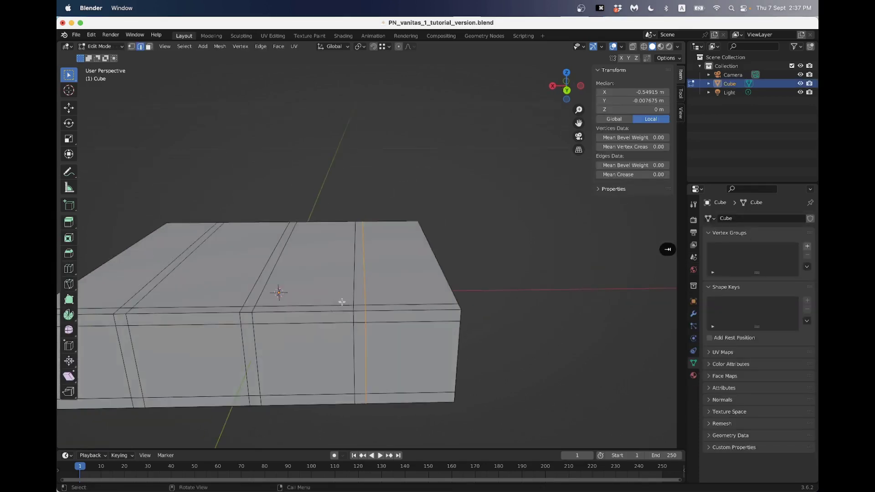
{"action": "scroll", "coordinate": [353, 401], "scroll_direction": "down", "scroll_amount": 4}
{"action": "middle_click_drag", "start_coordinate": [353, 401], "coordinate": [339, 286]}
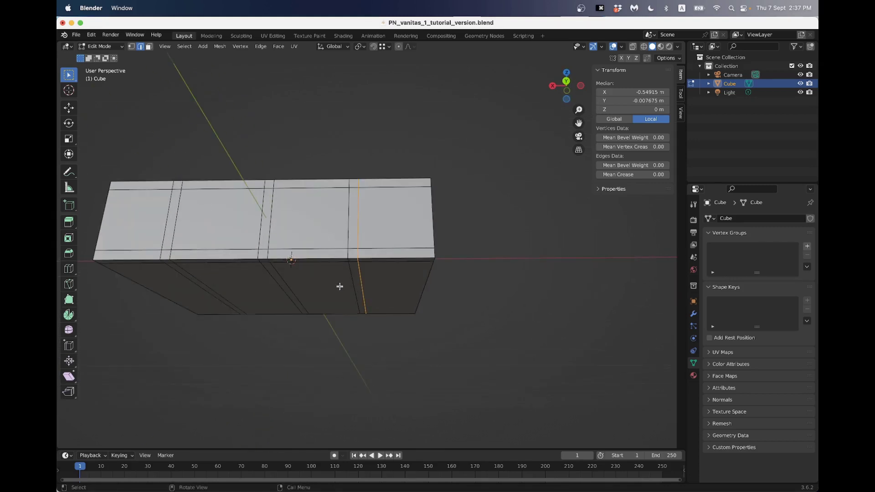
{"action": "middle_click_drag", "start_coordinate": [322, 266], "coordinate": [393, 242]}
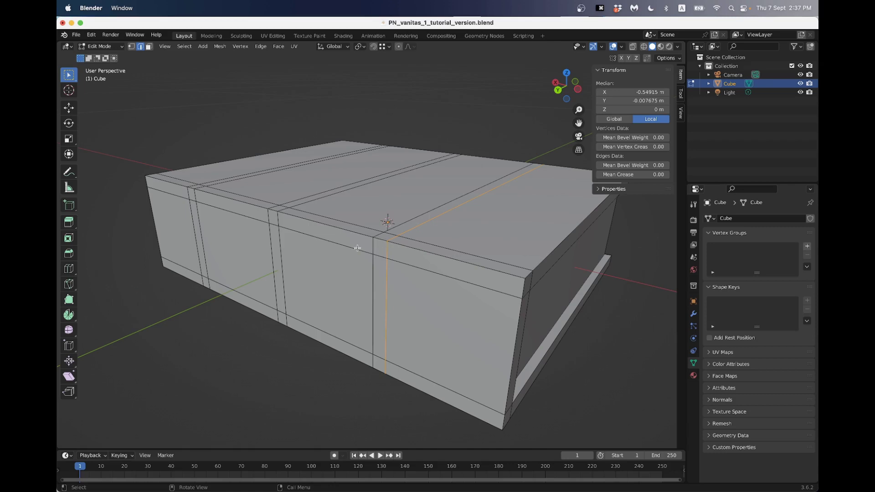
{"action": "key", "text": "super+Tab"}
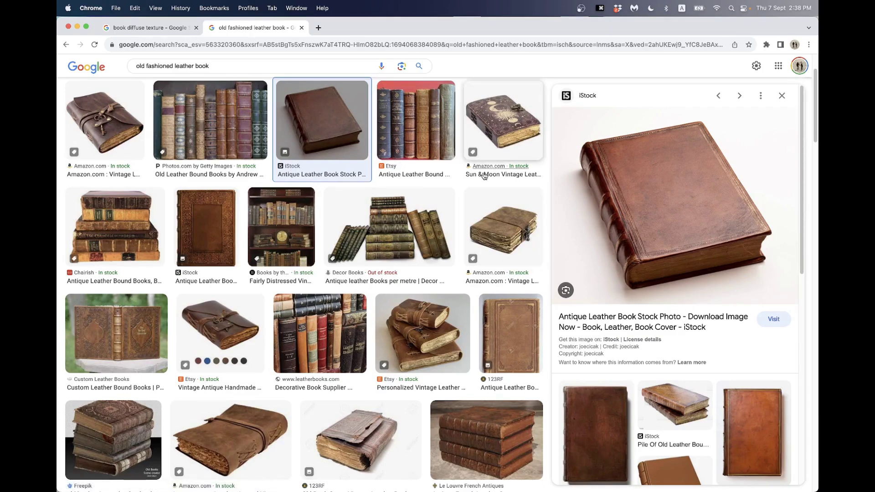
{"action": "key", "text": "super+Tab"}
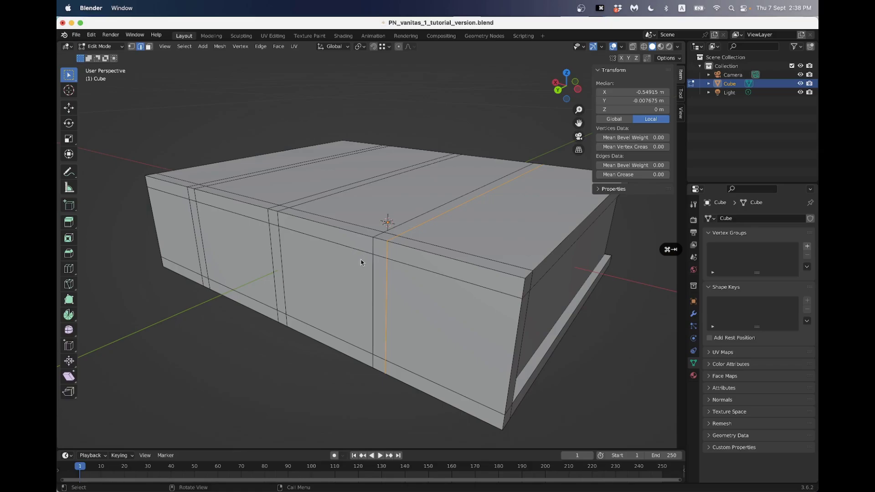
- Switch to face selection and select the three spine faces of the narrow band on the negative X side
{"action": "left_click", "coordinate": [103, 46]}
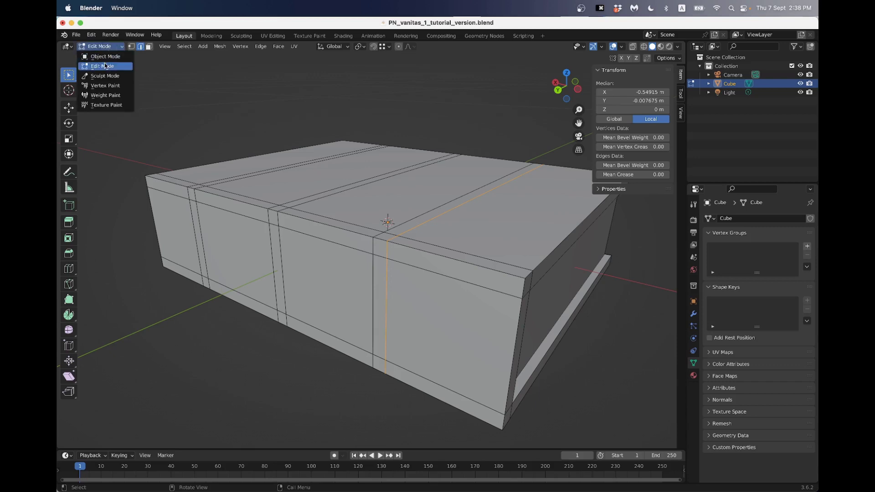
{"action": "left_click", "coordinate": [149, 47]}
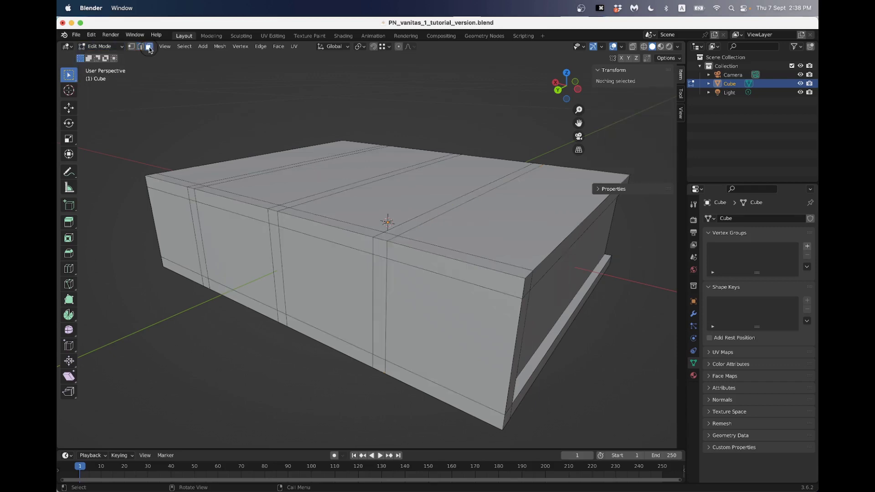
{"action": "key", "text": "1"}
{"action": "key", "text": "2"}
{"action": "key", "text": "3"}
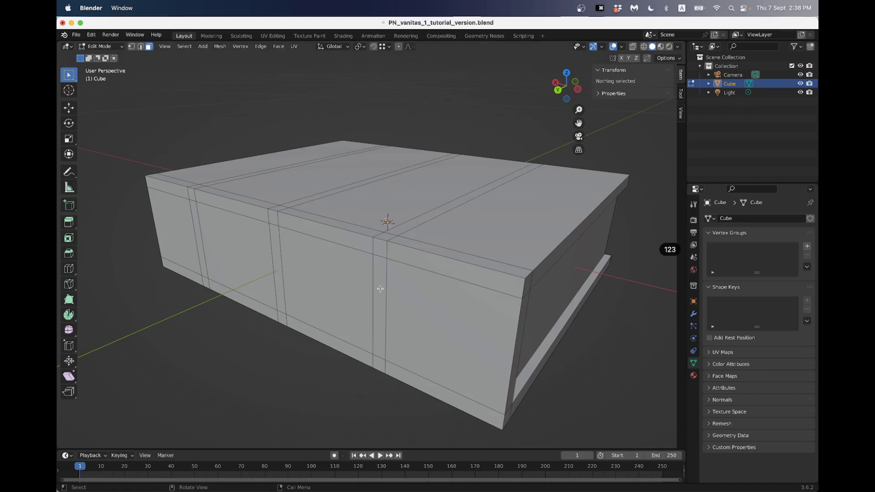
{"action": "left_click", "coordinate": [379, 287], "text": "shift"}
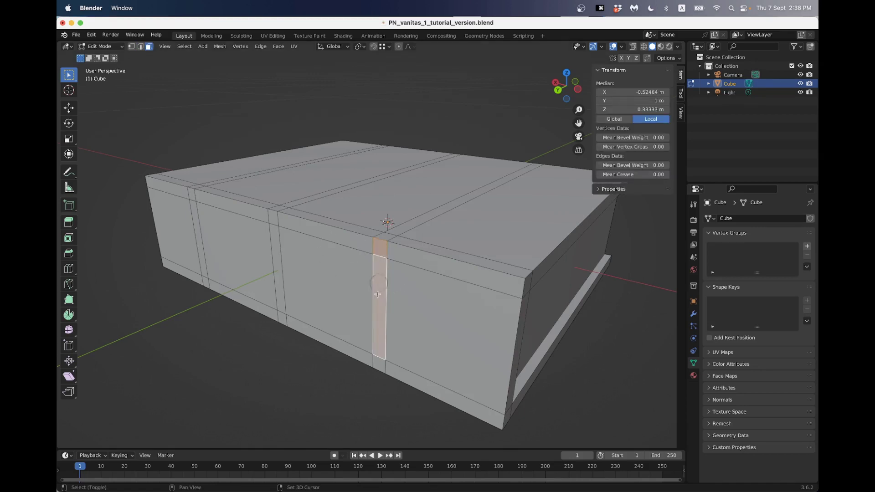
{"action": "left_click", "coordinate": [378, 368], "text": "shift"}
- Add the spine faces of the central band and the positive X band to the selection
{"action": "middle_click_drag", "start_coordinate": [377, 368], "coordinate": [309, 230]}
{"action": "left_click", "coordinate": [308, 228], "text": "shift"}
{"action": "left_click", "coordinate": [312, 274], "text": "shift"}
{"action": "left_click", "coordinate": [314, 328], "text": "shift"}
{"action": "left_click", "coordinate": [195, 206], "text": "shift"}
{"action": "left_click", "coordinate": [213, 284], "text": "shift"}
{"action": "left_click", "coordinate": [215, 300], "text": "shift"}
{"action": "middle_click_drag", "start_coordinate": [209, 296], "coordinate": [180, 297]}
{"action": "middle_click_drag", "start_coordinate": [308, 272], "coordinate": [341, 265]}
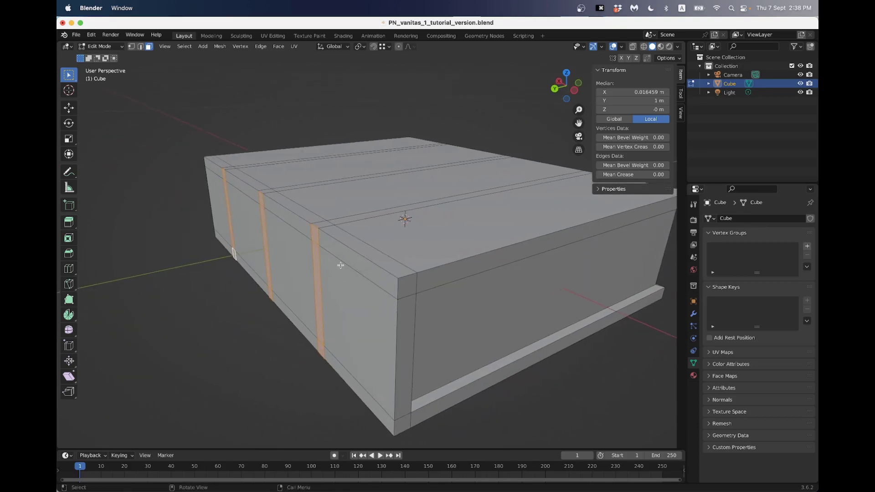
- Extrude the selected spine band faces about 0.0019 m outward along the global Y axis and return to Object Mode
{"action": "key", "text": "e"}
{"action": "right_click", "coordinate": [341, 265]}
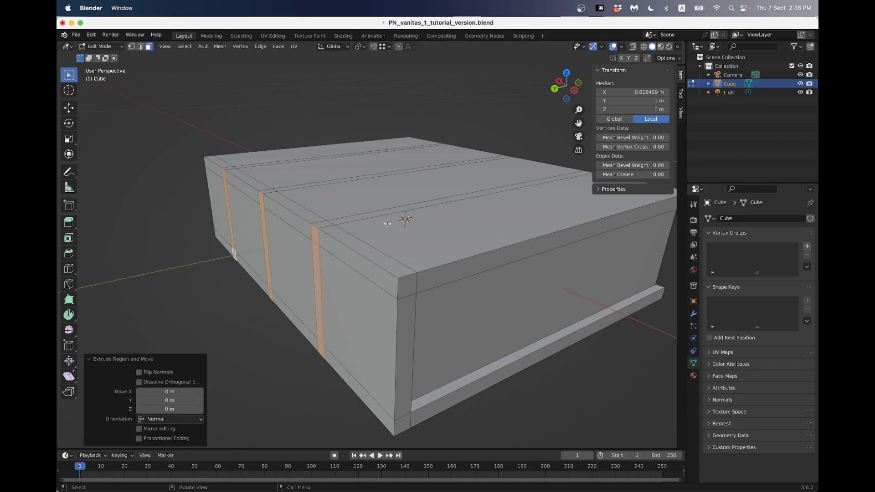
{"action": "key", "text": "g"}
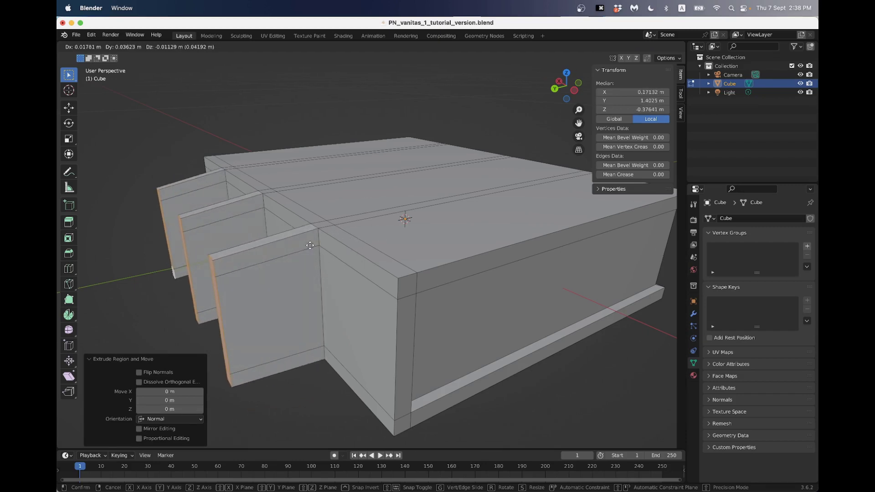
{"action": "right_click", "coordinate": [310, 246]}
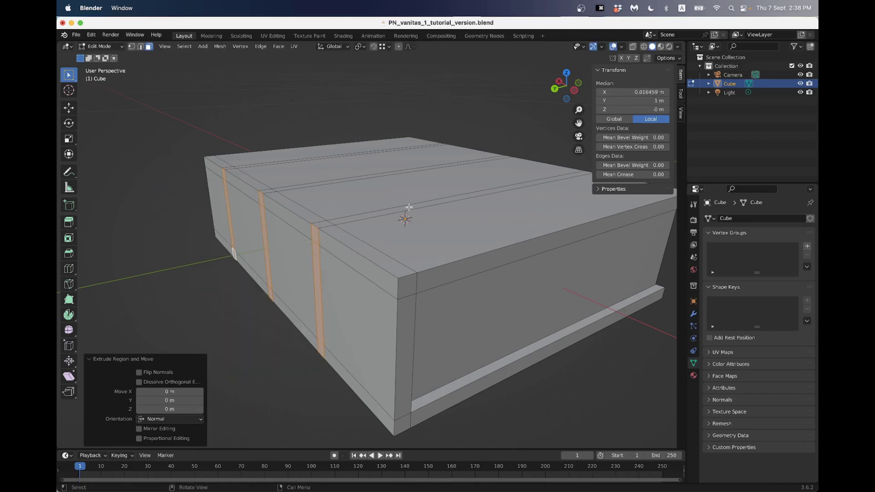
{"action": "key", "text": "g"}
{"action": "key", "text": "y"}
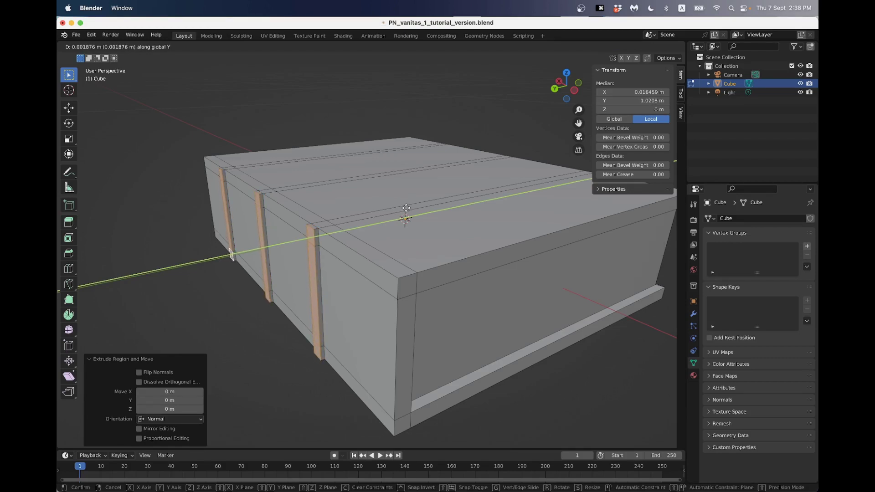
{"action": "left_click", "coordinate": [405, 209]}
{"action": "key", "text": "Tab"}
{"action": "mouse_move", "coordinate": [383, 229]}
{"action": "middle_mouse_down"}
{"action": "mouse_move", "coordinate": [410, 200]}
{"action": "mouse_move", "coordinate": [393, 224]}
{"action": "middle_mouse_up"}
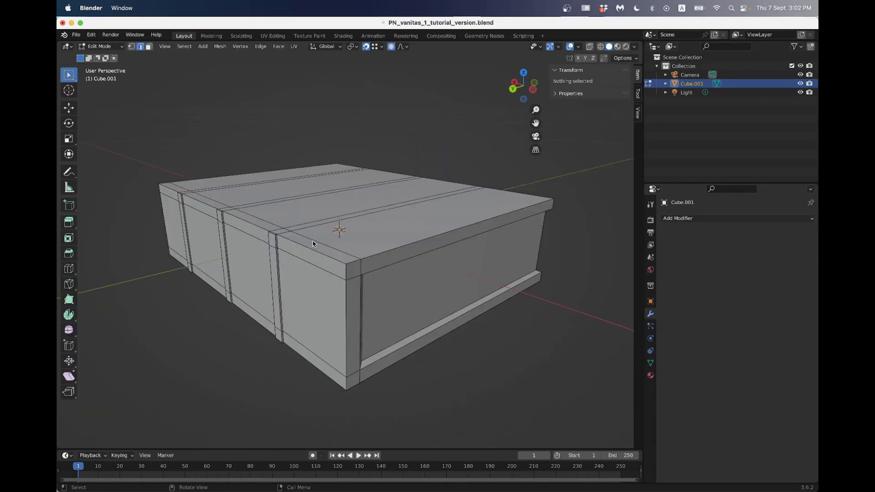
- Examine the book from the spine and the short end, checking the gaps between the page block and the covers
{"action": "mouse_move", "coordinate": [313, 244]}
{"action": "middle_mouse_down"}
{"action": "mouse_move", "coordinate": [315, 256]}
{"action": "mouse_move", "coordinate": [323, 253]}
{"action": "mouse_move", "coordinate": [303, 254]}
{"action": "mouse_move", "coordinate": [297, 223]}
{"action": "mouse_move", "coordinate": [318, 221]}
{"action": "mouse_move", "coordinate": [301, 243]}
{"action": "middle_mouse_up"}
{"action": "scroll", "coordinate": [310, 246], "scroll_direction": "up", "scroll_amount": 4}
{"action": "scroll", "coordinate": [310, 244], "scroll_direction": "down", "scroll_amount": 4}
{"action": "scroll", "coordinate": [317, 256], "scroll_direction": "up", "scroll_amount": 4}
{"action": "scroll", "coordinate": [316, 255], "scroll_direction": "down", "scroll_amount": 4}
{"action": "scroll", "coordinate": [324, 253], "scroll_direction": "up", "scroll_amount": 2}
{"action": "scroll", "coordinate": [326, 247], "scroll_direction": "down", "scroll_amount": 4}
{"action": "scroll", "coordinate": [309, 250], "scroll_direction": "up", "scroll_amount": 2}
{"action": "scroll", "coordinate": [309, 251], "scroll_direction": "up", "scroll_amount": 1}
{"action": "scroll", "coordinate": [374, 260], "scroll_direction": "down", "scroll_amount": 3}
{"action": "scroll", "coordinate": [365, 255], "scroll_direction": "up", "scroll_amount": 3}
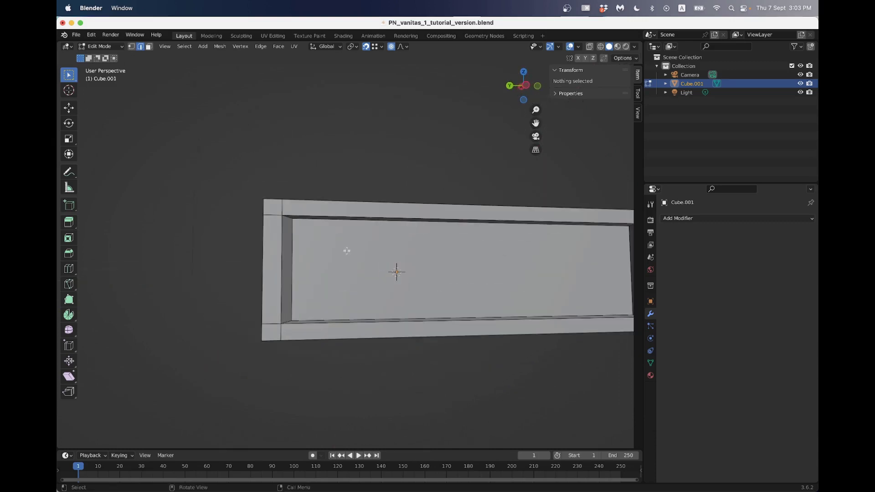
- Select the recessed page-block faces at the negative X end in face selection mode and try to move them
{"action": "left_click", "coordinate": [346, 248]}
{"action": "key", "text": "3"}
{"action": "left_click", "coordinate": [396, 269]}
{"action": "middle_click_drag", "start_coordinate": [397, 269], "coordinate": [294, 217]}
{"action": "scroll", "coordinate": [401, 255], "scroll_direction": "up", "scroll_amount": 3}
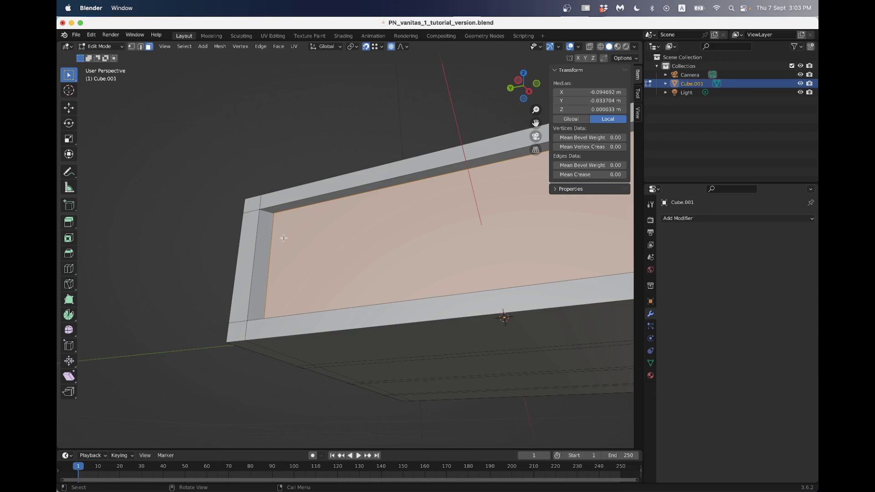
{"action": "middle_click_drag", "start_coordinate": [284, 238], "coordinate": [287, 246]}
{"action": "key", "text": "g"}
{"action": "key", "text": "Escape"}
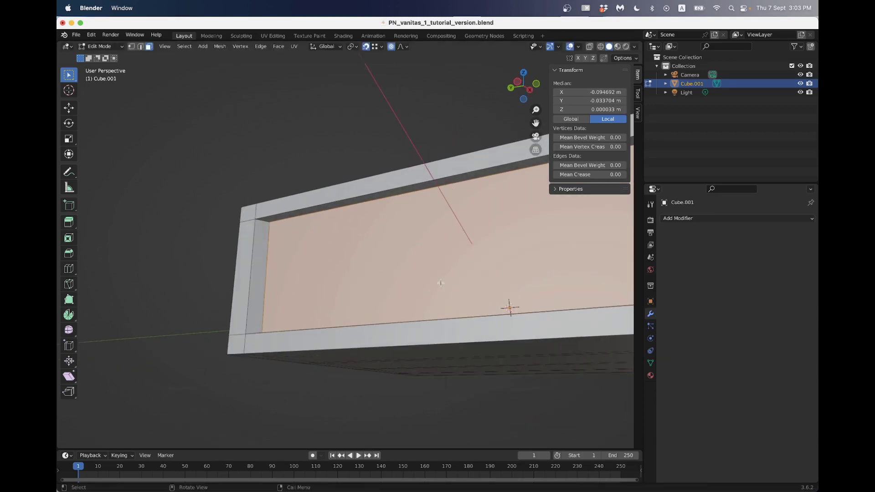
- Turn off proportional editing and snapping, and try scaling the selected page-block faces both uniformly and along Z
{"action": "left_click", "coordinate": [391, 47]}
{"action": "left_click", "coordinate": [366, 46]}
{"action": "key", "text": "s"}
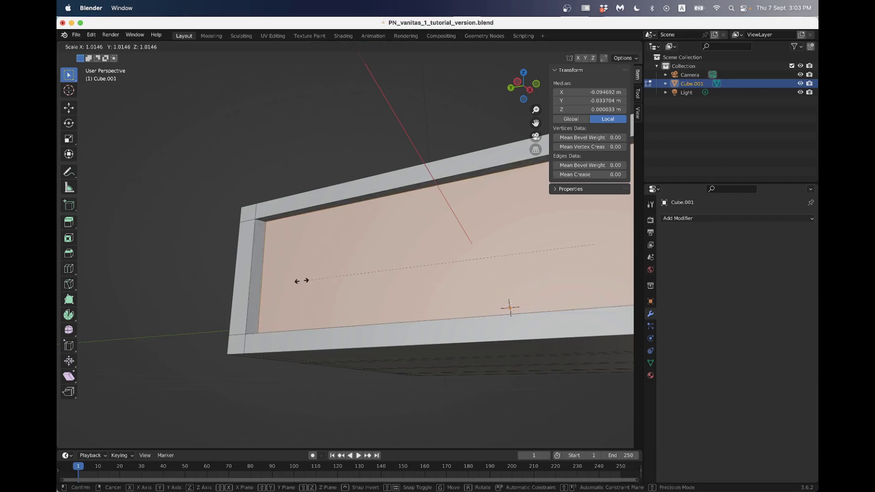
{"action": "right_click", "coordinate": [302, 281]}
{"action": "middle_click_drag", "start_coordinate": [303, 281], "coordinate": [273, 294]}
{"action": "scroll", "coordinate": [249, 299], "scroll_direction": "up", "scroll_amount": 3}
{"action": "key", "text": "i"}
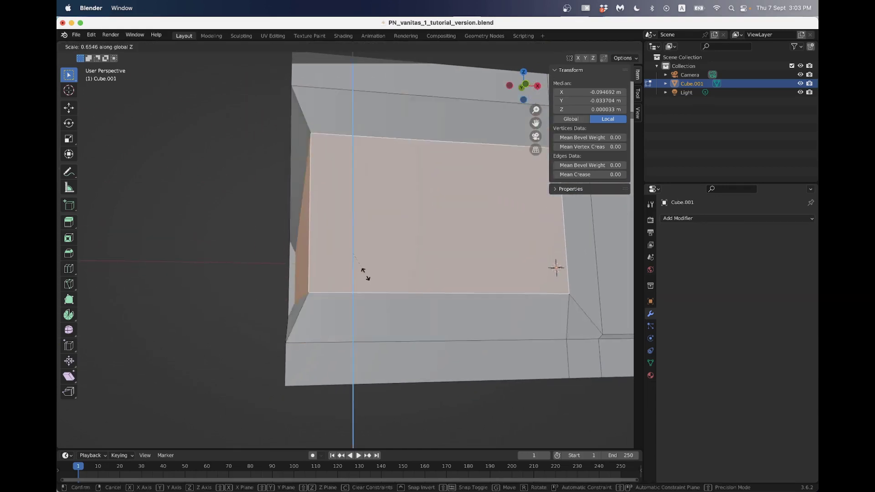
{"action": "right_click", "coordinate": [364, 273]}
{"action": "middle_click_drag", "start_coordinate": [363, 272], "coordinate": [300, 264]}
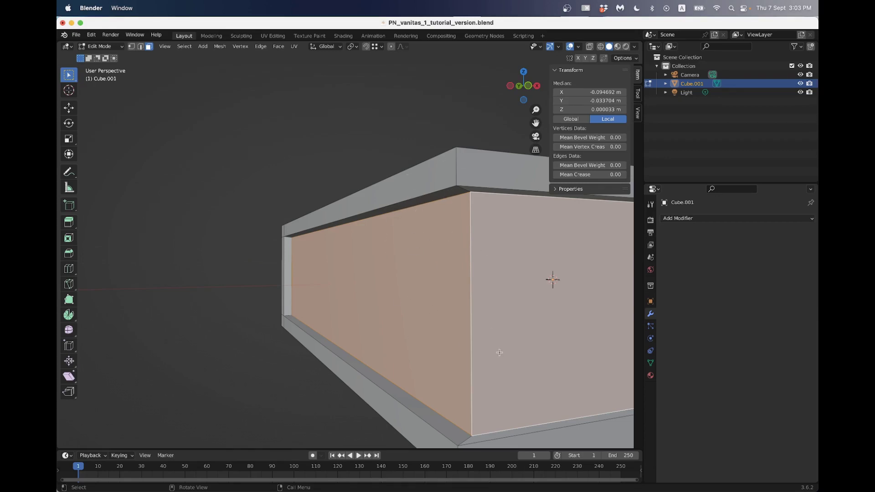
- Switch to edge selection and select the page block's lower edges along one short end, the fore-edge and the other short end
{"action": "left_click", "coordinate": [140, 46]}
{"action": "left_click", "coordinate": [413, 392]}
{"action": "middle_click_drag", "start_coordinate": [443, 392], "coordinate": [377, 351]}
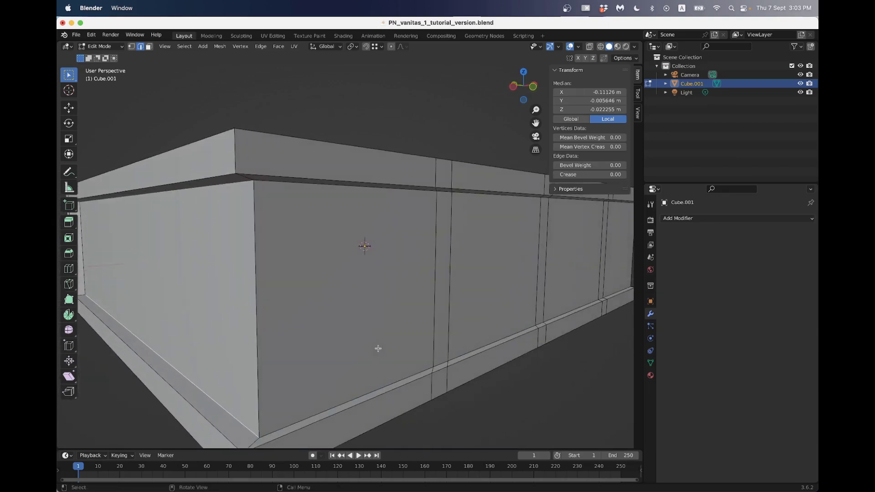
{"action": "left_click", "coordinate": [367, 393], "text": "alt"}
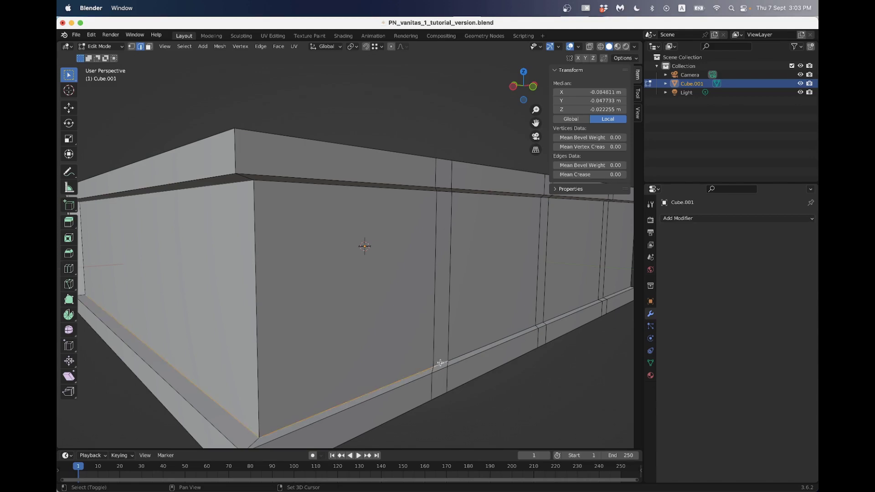
{"action": "middle_click_drag", "start_coordinate": [459, 362], "coordinate": [448, 363]}
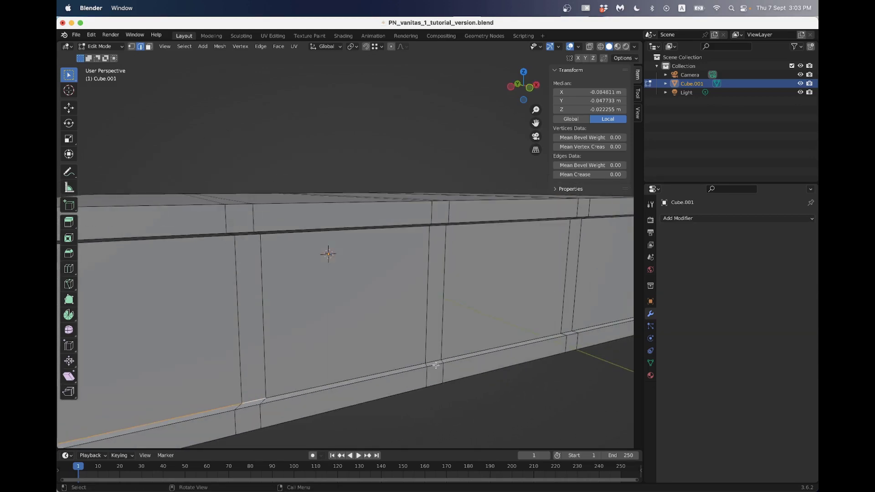
{"action": "scroll", "coordinate": [503, 372], "scroll_direction": "down", "scroll_amount": 5}
{"action": "scroll", "coordinate": [506, 375], "scroll_direction": "up", "scroll_amount": 5}
{"action": "left_click", "coordinate": [580, 328], "text": "ctrl+shift"}
{"action": "scroll", "coordinate": [500, 328], "scroll_direction": "down", "scroll_amount": 5}
{"action": "mouse_move", "coordinate": [499, 328]}
{"action": "middle_mouse_down"}
{"action": "mouse_move", "coordinate": [486, 328]}
{"action": "mouse_move", "coordinate": [500, 327]}
{"action": "middle_mouse_up"}
{"action": "scroll", "coordinate": [378, 332], "scroll_direction": "up", "scroll_amount": 5}
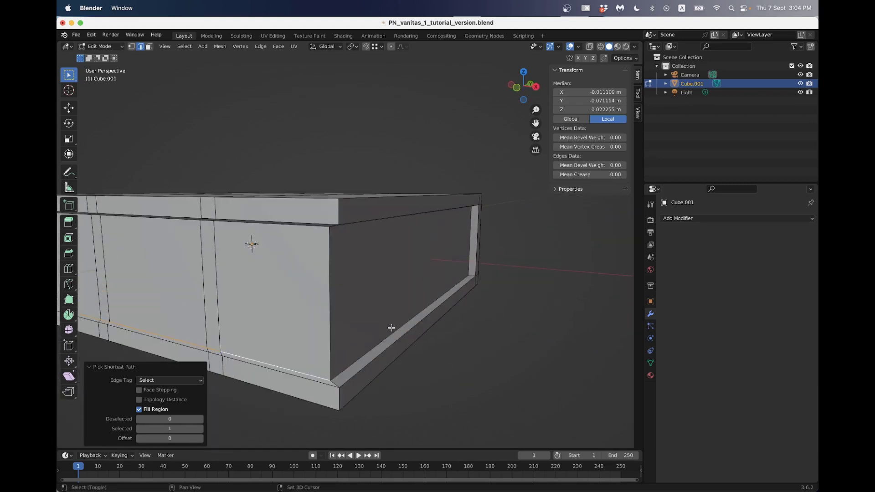
{"action": "middle_click_drag", "start_coordinate": [390, 329], "coordinate": [402, 315]}
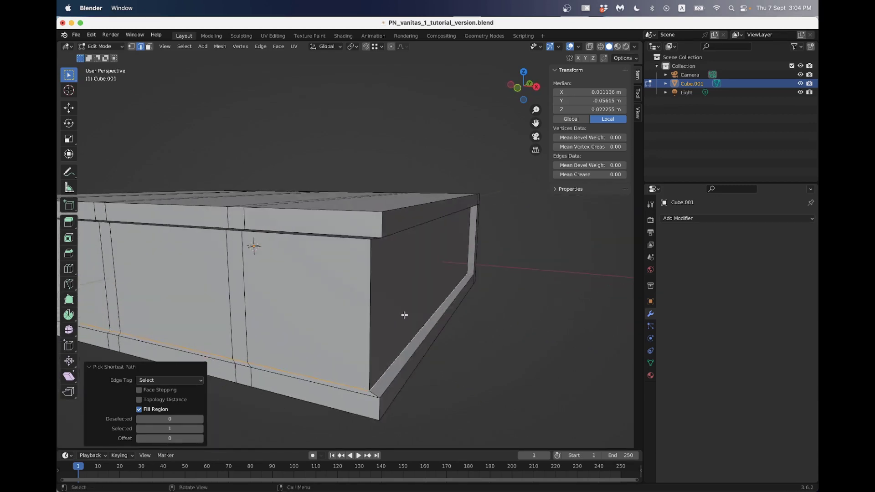
{"action": "scroll", "coordinate": [295, 324], "scroll_direction": "down", "scroll_amount": 3}
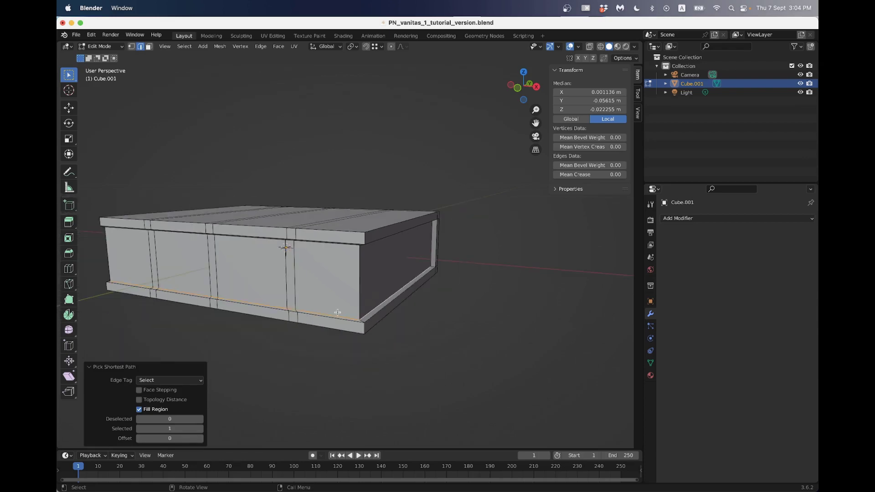
{"action": "left_click", "coordinate": [296, 233]}
{"action": "scroll", "coordinate": [301, 315], "scroll_direction": "up", "scroll_amount": 3}
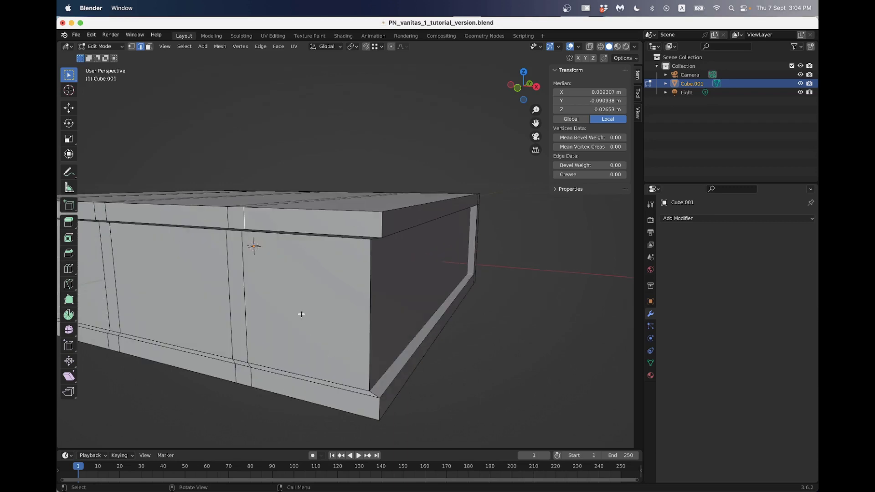
{"action": "left_click", "coordinate": [325, 365], "text": "ctrl+shift"}
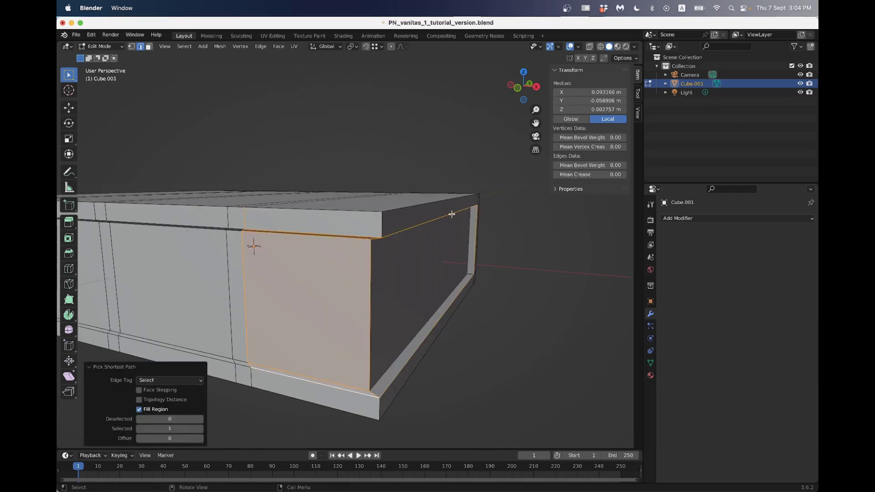
- Reselect the page block's complete lower edge path, starting from the positive X end and picking the shortest path around the fore-edge
{"action": "left_click", "coordinate": [412, 340]}
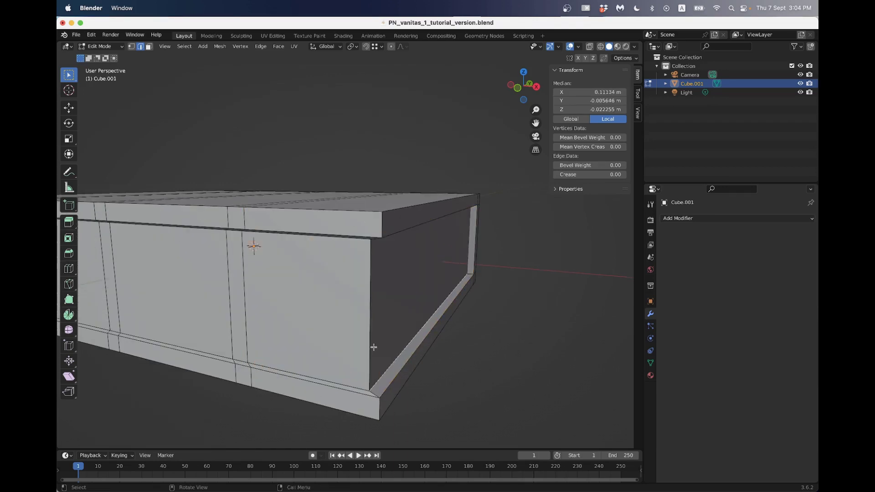
{"action": "left_click", "coordinate": [214, 352], "text": "ctrl+shift"}
{"action": "scroll", "coordinate": [237, 342], "scroll_direction": "down", "scroll_amount": 5}
{"action": "middle_click_drag", "start_coordinate": [237, 342], "coordinate": [294, 328]}
{"action": "scroll", "coordinate": [293, 328], "scroll_direction": "up", "scroll_amount": 3}
{"action": "middle_click_drag", "start_coordinate": [294, 277], "coordinate": [328, 181]}
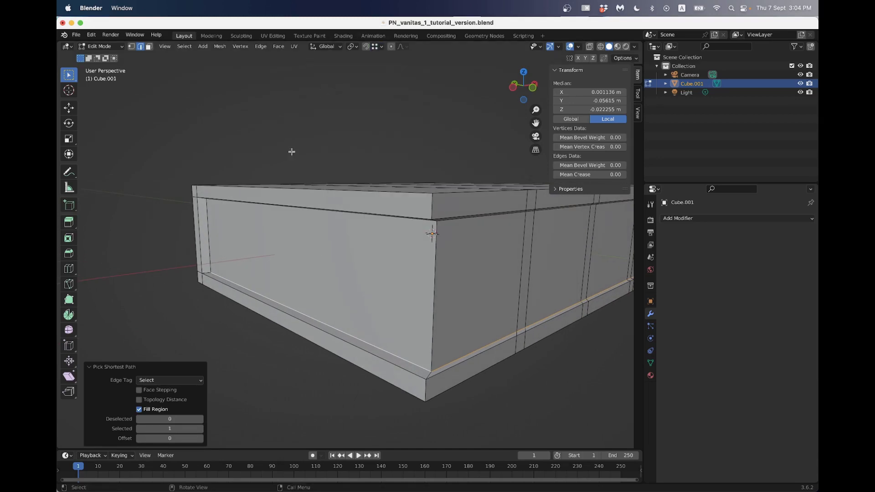
- Enable snapping and, in front view, move the selected lower edges 0.000741 m down along Z onto the bottom cover's inner edge
{"action": "left_click", "coordinate": [366, 47]}
{"action": "middle_click_drag", "start_coordinate": [256, 196], "coordinate": [288, 275]}
{"action": "scroll", "coordinate": [286, 278], "scroll_direction": "down", "scroll_amount": 2}
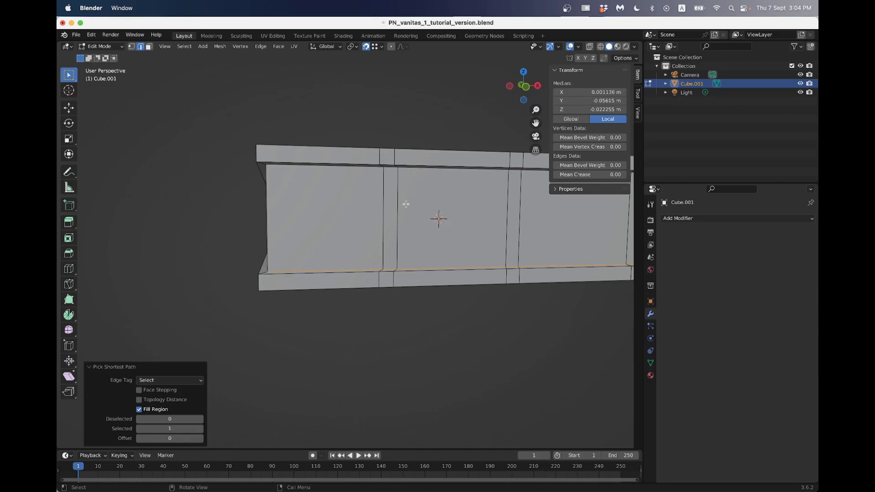
{"action": "left_click", "coordinate": [526, 87]}
{"action": "scroll", "coordinate": [239, 246], "scroll_direction": "up", "scroll_amount": 2}
{"action": "scroll", "coordinate": [239, 247], "scroll_direction": "up", "scroll_amount": 1}
{"action": "middle_click_drag", "start_coordinate": [239, 246], "coordinate": [346, 265], "text": "shift"}
{"action": "scroll", "coordinate": [346, 265], "scroll_direction": "up", "scroll_amount": 6}
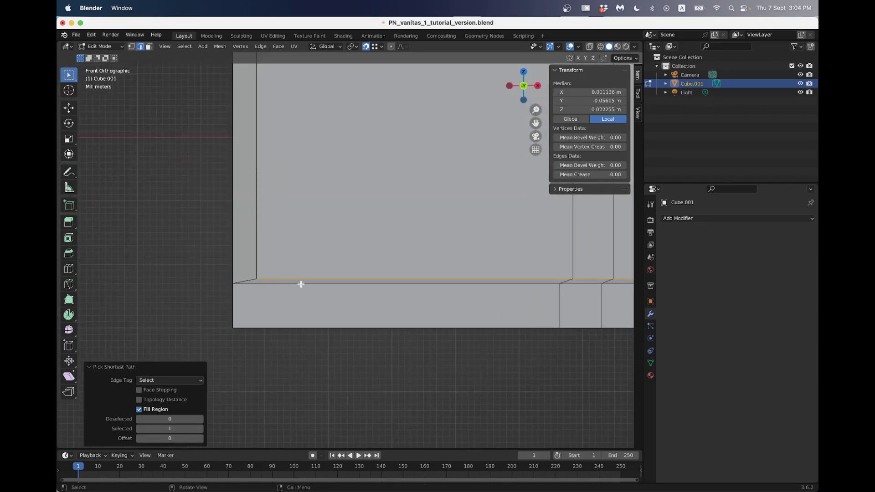
{"action": "middle_click_drag", "start_coordinate": [531, 281], "coordinate": [349, 281], "text": "shift"}
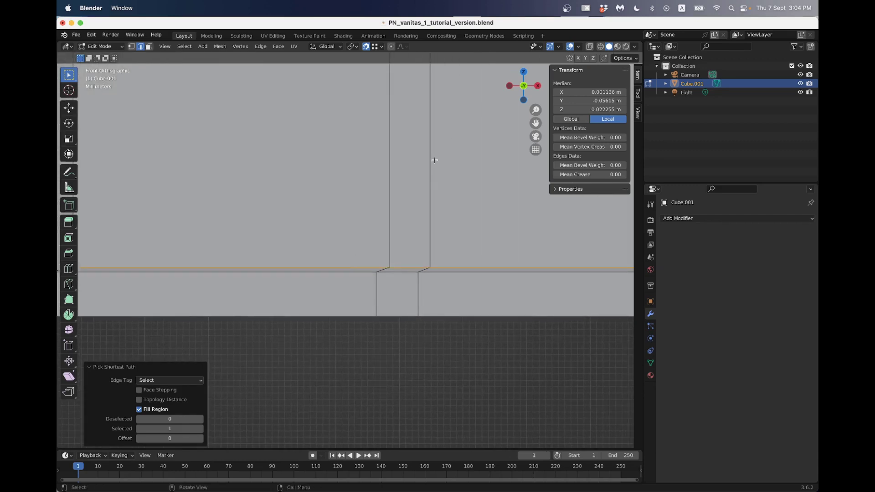
{"action": "scroll", "coordinate": [402, 274], "scroll_direction": "up", "scroll_amount": 1}
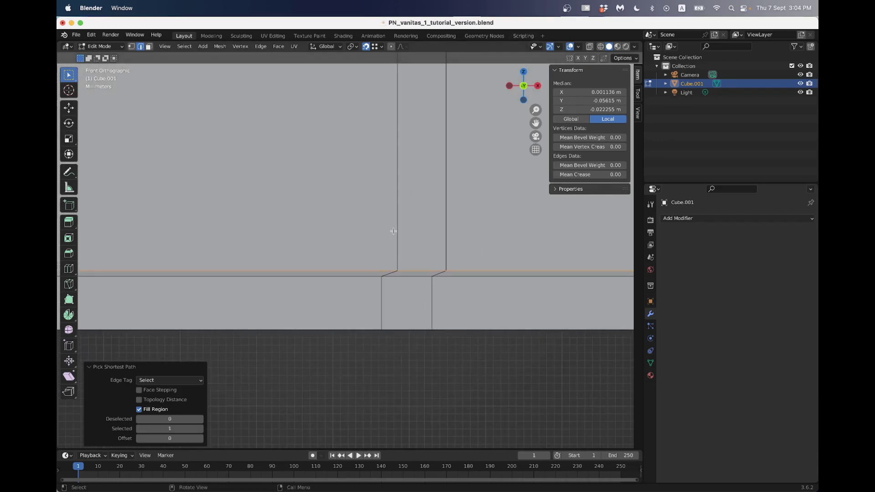
{"action": "key", "text": "g"}
{"action": "key", "text": "z"}
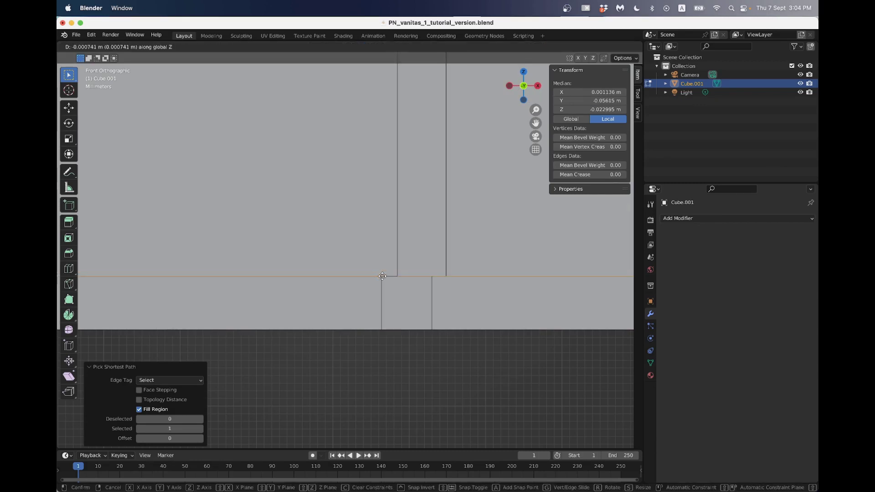
{"action": "left_click", "coordinate": [382, 276]}
- Select the page block's upper edges along both short ends and the fore-edge using shortest-path picking
{"action": "scroll", "coordinate": [383, 276], "scroll_direction": "down", "scroll_amount": 10}
{"action": "scroll", "coordinate": [364, 279], "scroll_direction": "down", "scroll_amount": 10}
{"action": "middle_click_drag", "start_coordinate": [362, 257], "coordinate": [336, 217]}
{"action": "scroll", "coordinate": [335, 239], "scroll_direction": "up", "scroll_amount": 6}
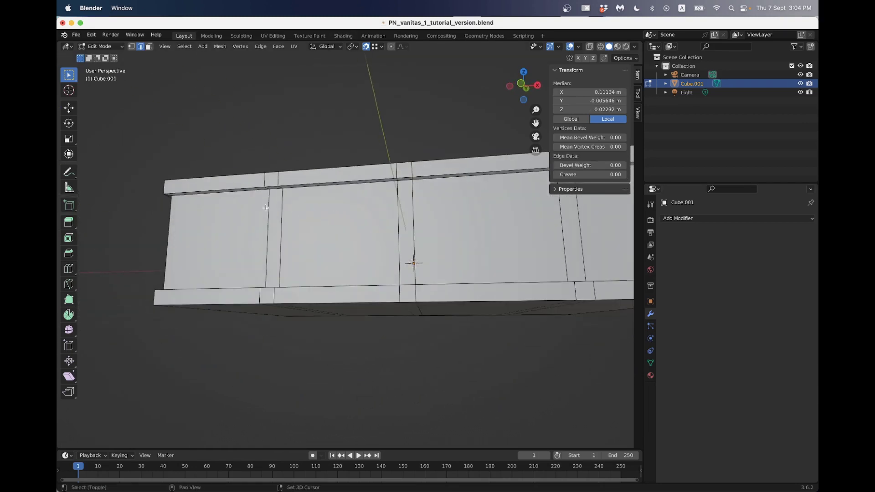
{"action": "left_click", "coordinate": [254, 190], "text": "ctrl"}
{"action": "middle_click_drag", "start_coordinate": [253, 190], "coordinate": [280, 195]}
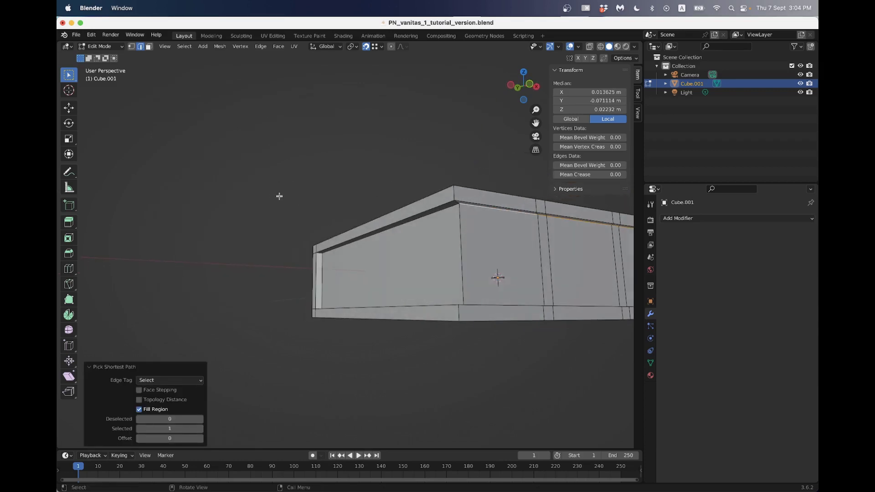
{"action": "left_click", "coordinate": [386, 232], "text": "ctrl"}
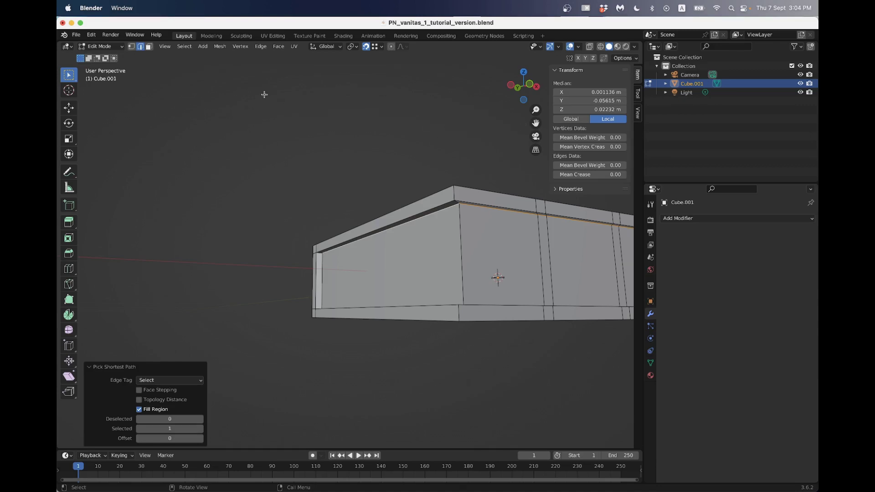
{"action": "left_click", "coordinate": [184, 47]}
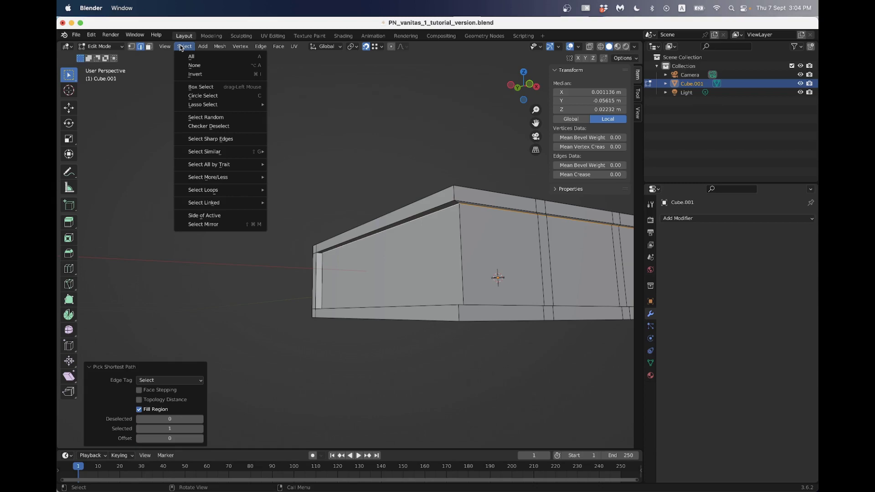
{"action": "mouse_move", "coordinate": [217, 193]}
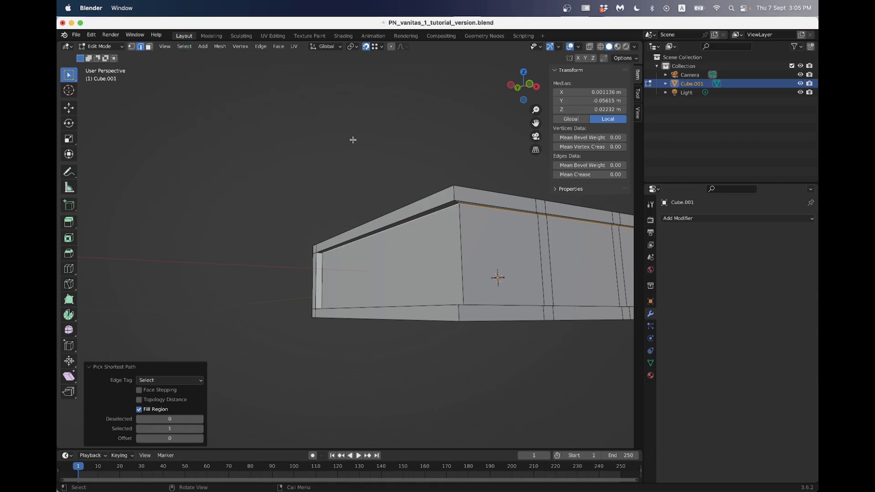
- In right view, move the selected upper edges 0.000741 m up along Z, snapping them to the top cover's inner edge
{"action": "middle_click_drag", "start_coordinate": [440, 232], "coordinate": [433, 233]}
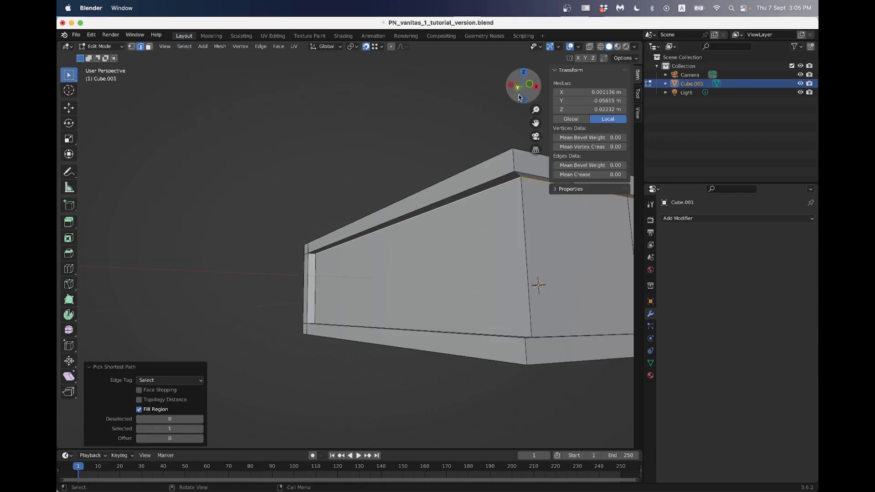
{"action": "left_click", "coordinate": [537, 86]}
{"action": "scroll", "coordinate": [372, 262], "scroll_direction": "up", "scroll_amount": 4}
{"action": "scroll", "coordinate": [372, 262], "scroll_direction": "up", "scroll_amount": 5}
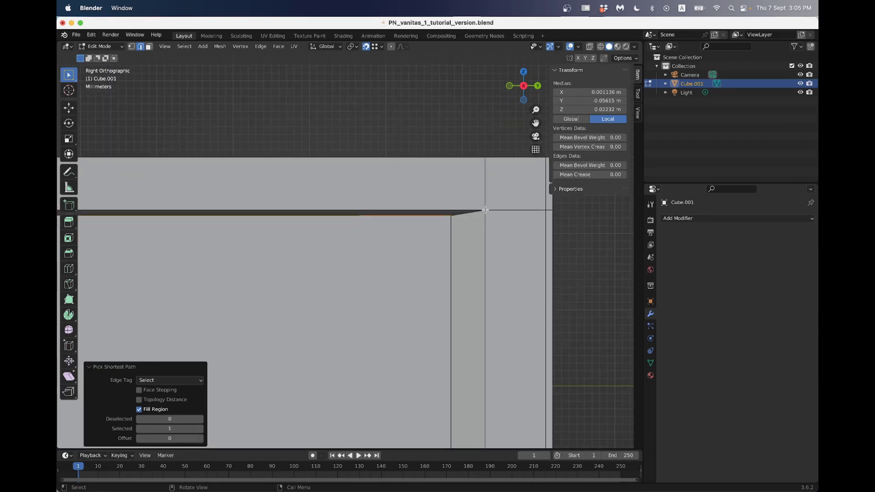
{"action": "key", "text": "g"}
{"action": "key", "text": "z"}
{"action": "left_click", "coordinate": [486, 209]}
{"action": "middle_click_drag", "start_coordinate": [487, 209], "coordinate": [435, 219]}
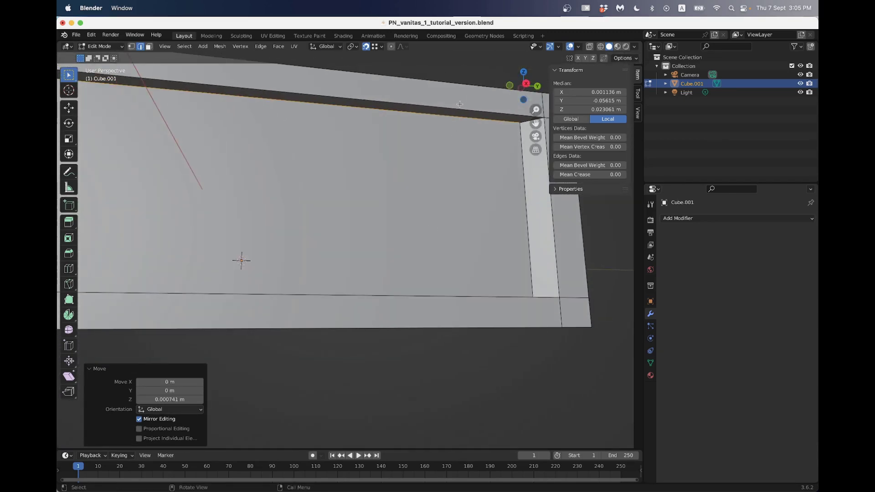
- Move the page block's vertical spine-side edge at the positive X end along Y, snapping it to the spine's inner edge
{"action": "left_click", "coordinate": [525, 206]}
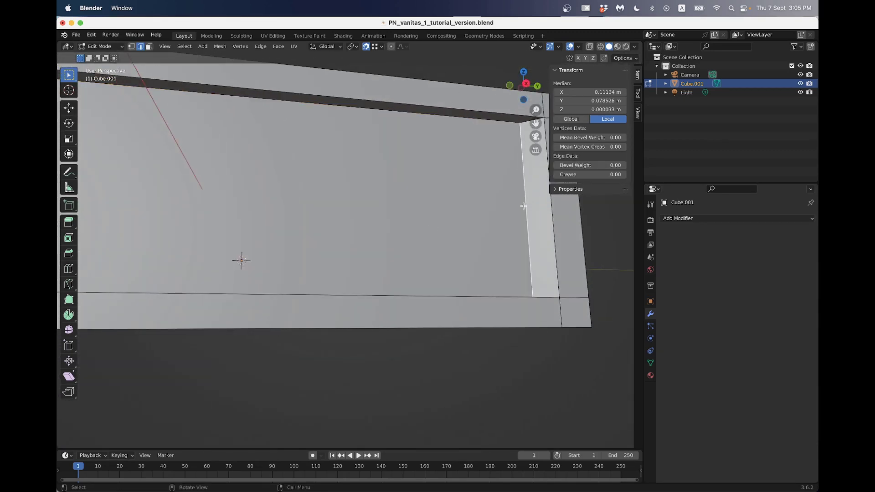
{"action": "scroll", "coordinate": [508, 215], "scroll_direction": "down", "scroll_amount": 3}
{"action": "scroll", "coordinate": [474, 217], "scroll_direction": "up", "scroll_amount": 8}
{"action": "scroll", "coordinate": [466, 220], "scroll_direction": "down", "scroll_amount": 5}
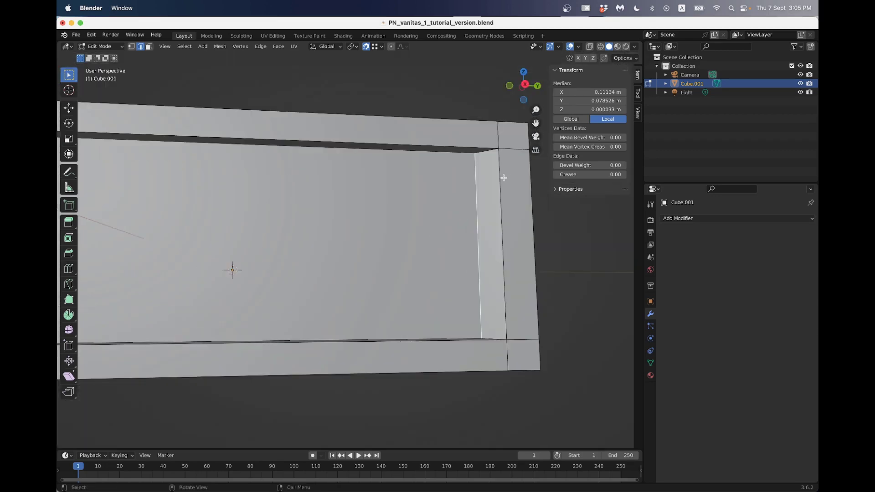
{"action": "scroll", "coordinate": [506, 175], "scroll_direction": "down", "scroll_amount": 2}
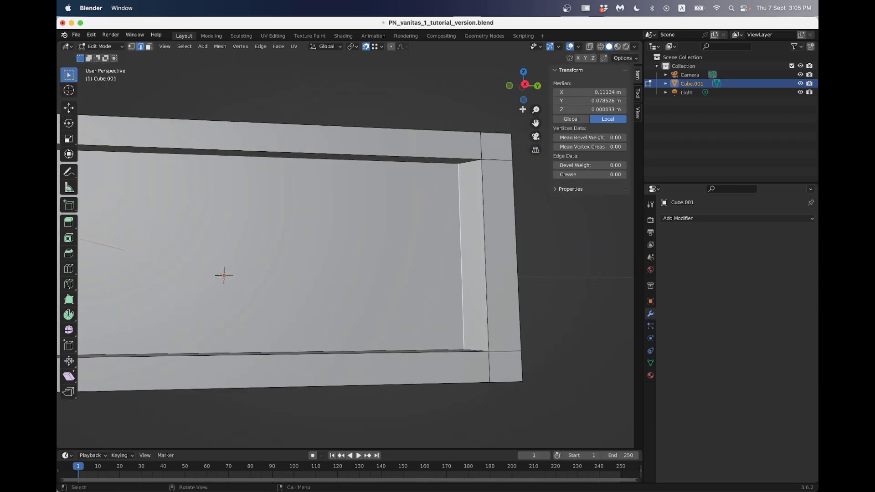
{"action": "middle_click_drag", "start_coordinate": [482, 160], "coordinate": [494, 161]}
{"action": "key", "text": "g"}
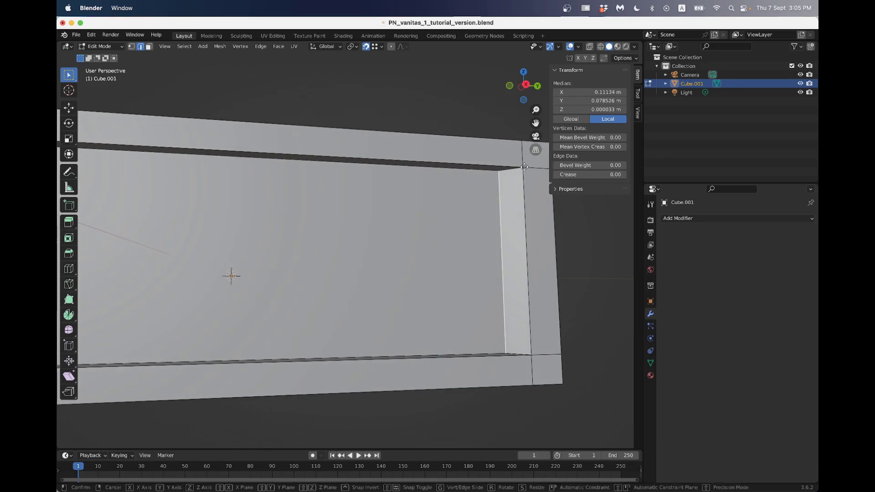
{"action": "key", "text": "y"}
{"action": "left_click", "coordinate": [524, 167]}
- Select the matching vertical page block edge at the negative X end and move it along Y, snapping it to the spine's inner edge
{"action": "middle_click_drag", "start_coordinate": [524, 168], "coordinate": [498, 194]}
{"action": "scroll", "coordinate": [502, 185], "scroll_direction": "down", "scroll_amount": 4}
{"action": "middle_click_drag", "start_coordinate": [389, 201], "coordinate": [378, 233]}
{"action": "scroll", "coordinate": [365, 214], "scroll_direction": "down", "scroll_amount": 4}
{"action": "scroll", "coordinate": [338, 260], "scroll_direction": "up", "scroll_amount": 5}
{"action": "left_click", "coordinate": [429, 221], "text": "alt"}
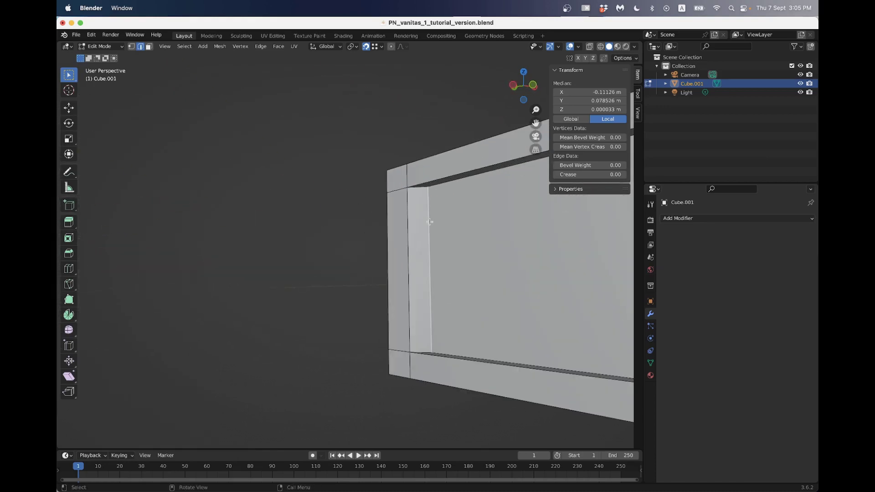
{"action": "key", "text": "g"}
{"action": "key", "text": "y"}
{"action": "left_click", "coordinate": [408, 190]}
{"action": "middle_click_drag", "start_coordinate": [408, 190], "coordinate": [438, 268]}
- Return the book to Object Mode and turn off snapping
{"action": "key", "text": "Tab"}
{"action": "scroll", "coordinate": [411, 225], "scroll_direction": "down", "scroll_amount": 5}
{"action": "scroll", "coordinate": [438, 267], "scroll_direction": "up", "scroll_amount": 2}
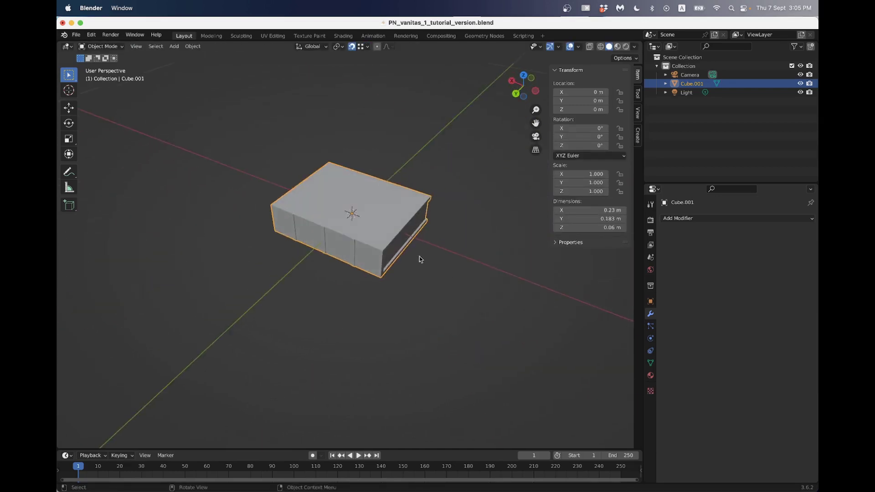
{"action": "scroll", "coordinate": [370, 240], "scroll_direction": "up", "scroll_amount": 2}
{"action": "middle_click_drag", "start_coordinate": [369, 240], "coordinate": [342, 205]}
{"action": "scroll", "coordinate": [342, 245], "scroll_direction": "up", "scroll_amount": 2}
{"action": "mouse_move", "coordinate": [342, 244]}
{"action": "middle_mouse_down"}
{"action": "mouse_move", "coordinate": [410, 249]}
{"action": "mouse_move", "coordinate": [335, 254]}
{"action": "middle_mouse_up"}
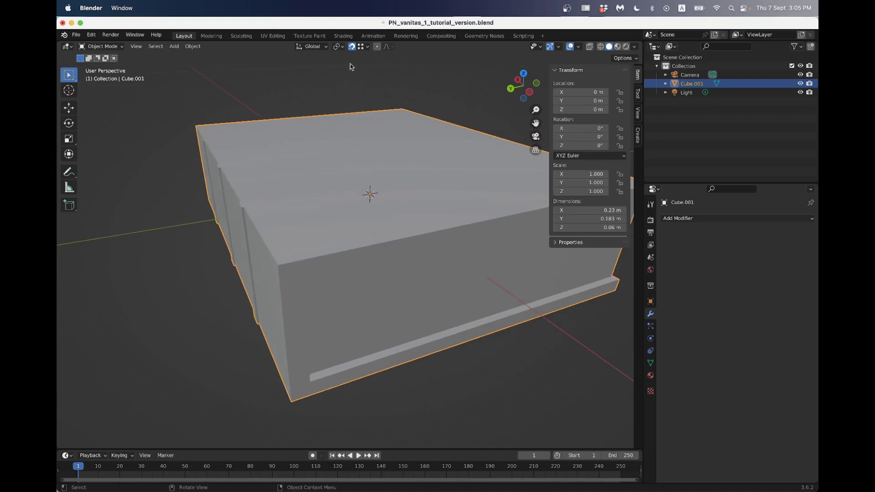
{"action": "left_click", "coordinate": [352, 46]}
- Examine the mesh edges in Edit Mode where the top cover, spine and raised bands meet at the book's corner
{"action": "scroll", "coordinate": [352, 282], "scroll_direction": "up", "scroll_amount": 3}
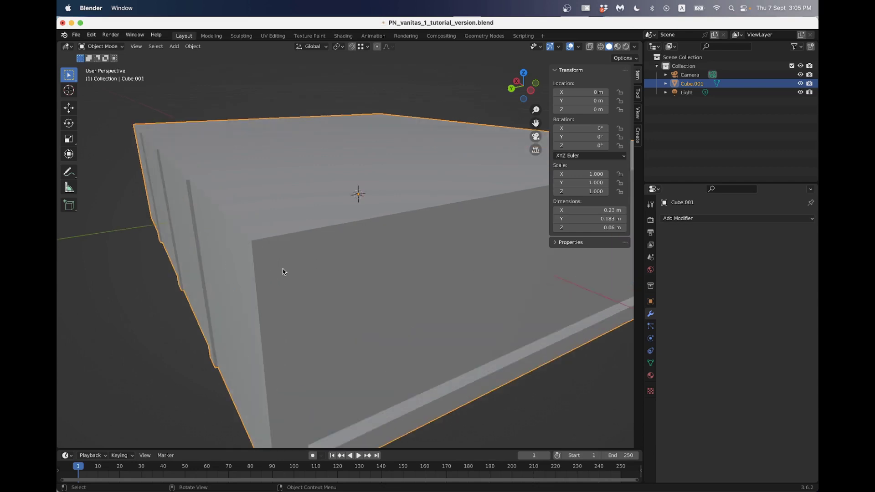
{"action": "middle_click_drag", "start_coordinate": [283, 271], "coordinate": [297, 260]}
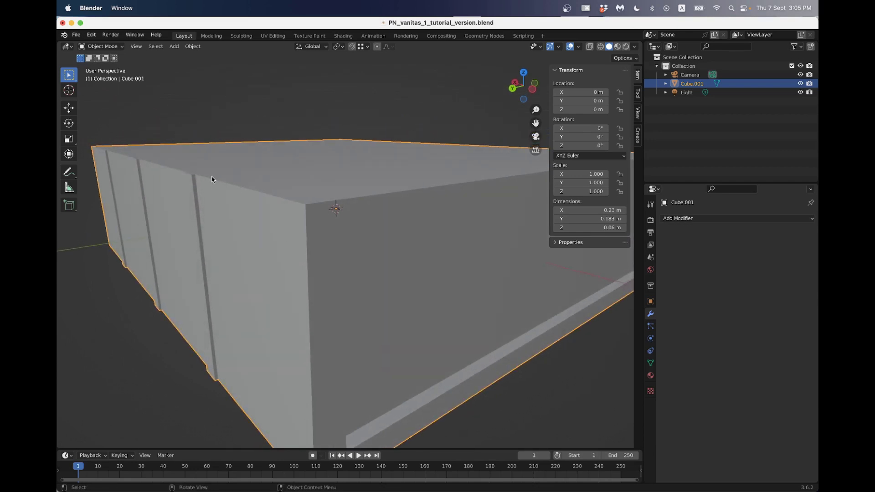
{"action": "key", "text": "Tab"}
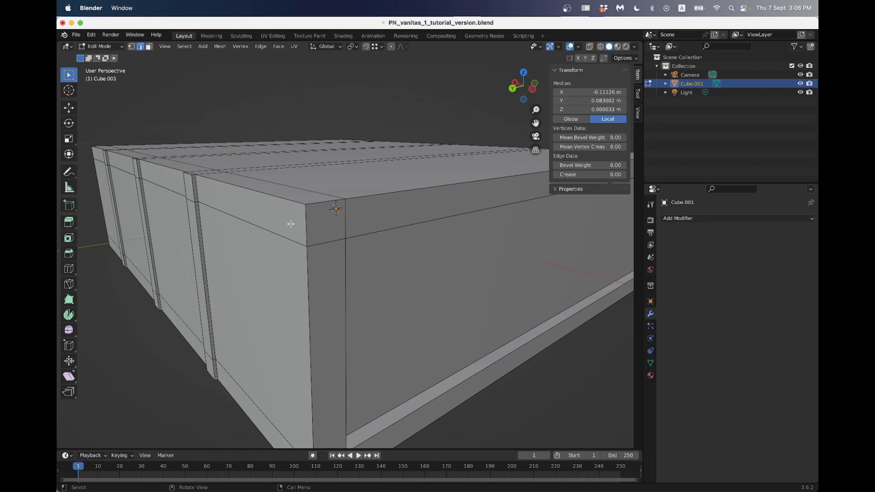
{"action": "scroll", "coordinate": [288, 230], "scroll_direction": "down", "scroll_amount": 5}
{"action": "middle_click_drag", "start_coordinate": [286, 228], "coordinate": [294, 243]}
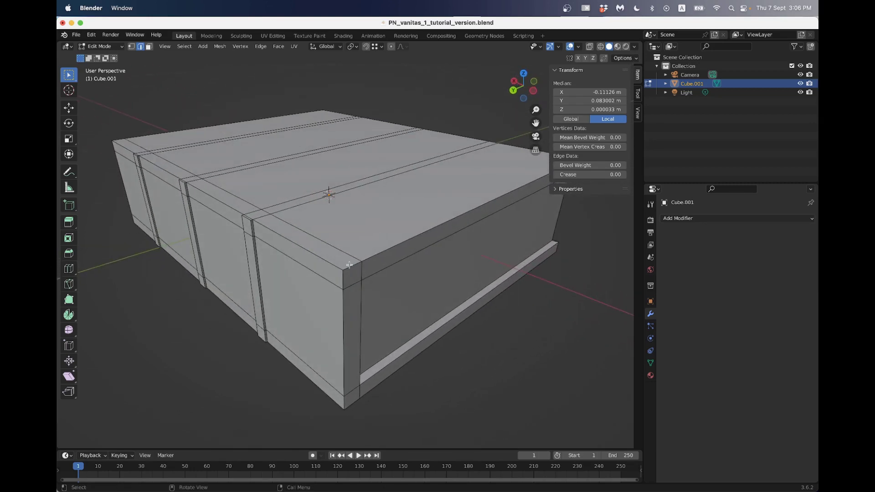
{"action": "scroll", "coordinate": [341, 271], "scroll_direction": "up", "scroll_amount": 1}
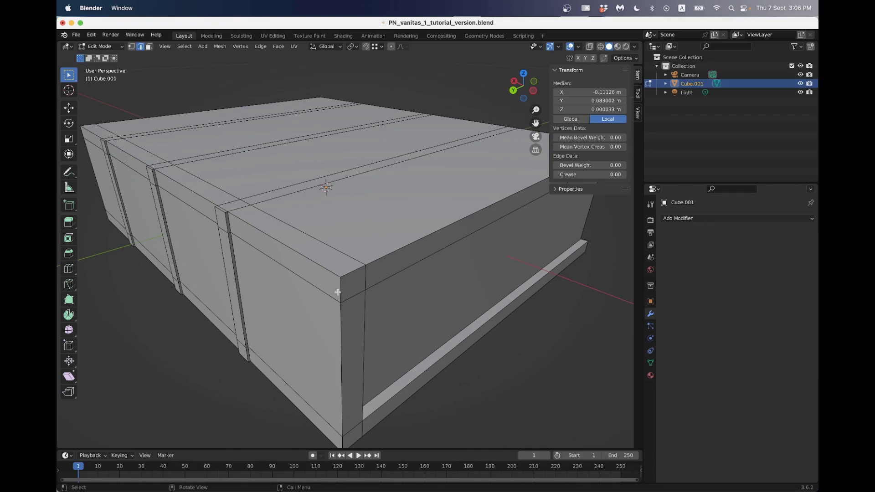
{"action": "scroll", "coordinate": [339, 291], "scroll_direction": "up", "scroll_amount": 1}
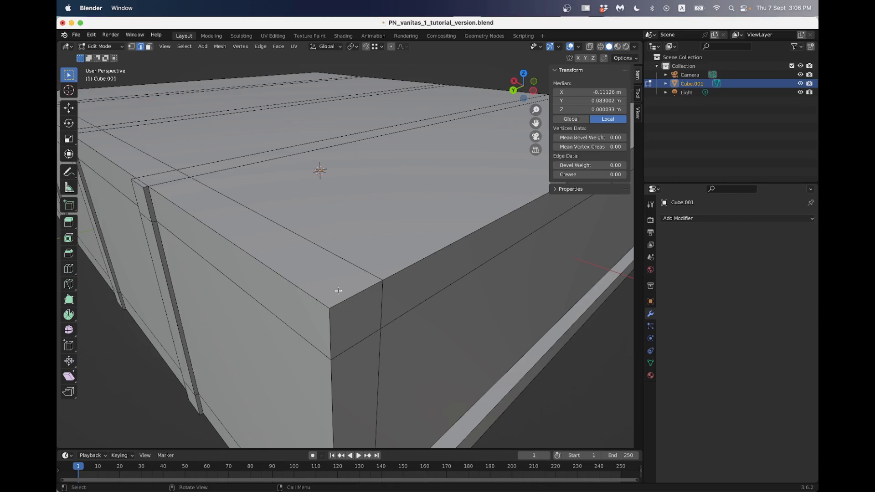
{"action": "scroll", "coordinate": [338, 289], "scroll_direction": "down", "scroll_amount": 2}
{"action": "scroll", "coordinate": [327, 262], "scroll_direction": "down", "scroll_amount": 3}
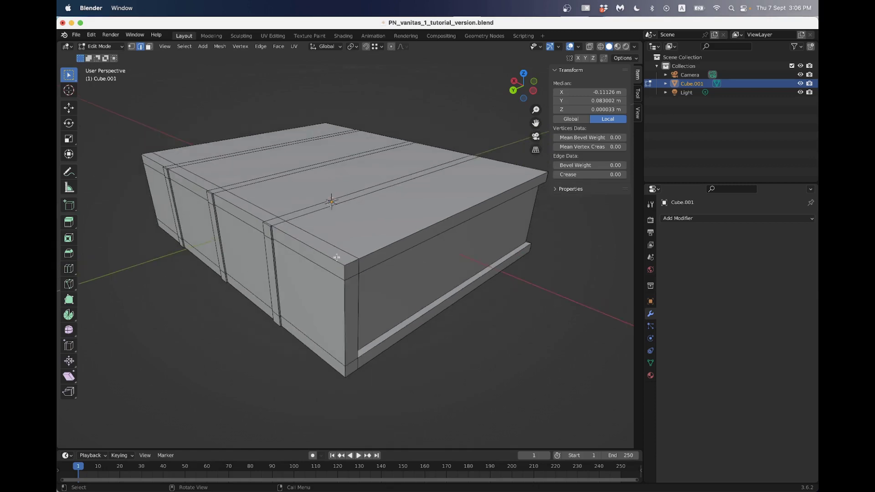
- Return the book to Object Mode and open the list of modifiers that can be added
{"action": "middle_click_drag", "start_coordinate": [388, 244], "coordinate": [334, 236]}
{"action": "key", "text": "Tab"}
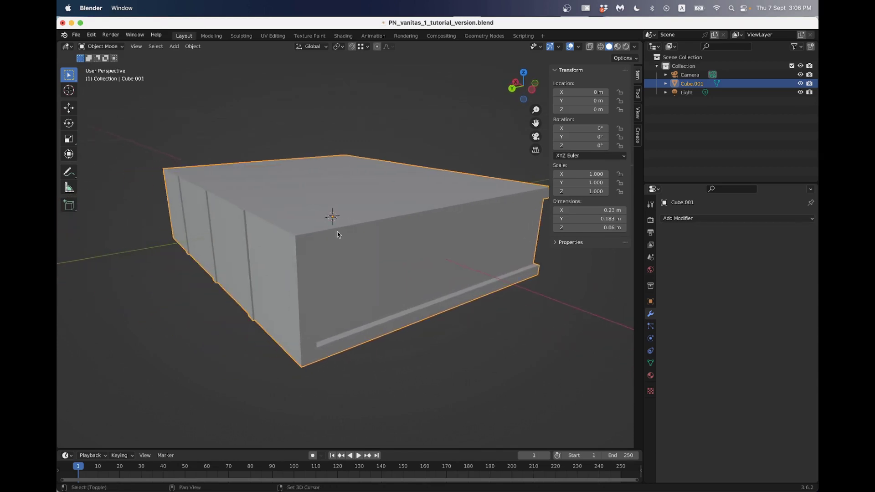
{"action": "left_click", "coordinate": [690, 219]}
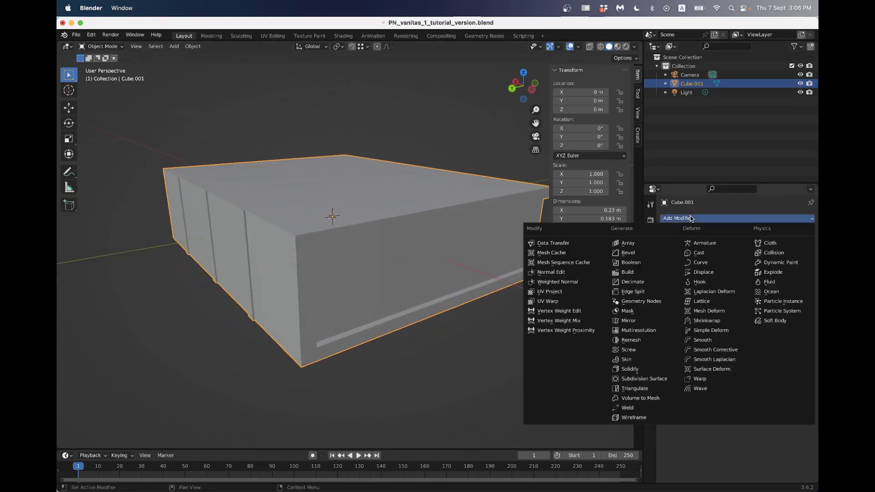
- Add a Subdivision Surface modifier to the book and set its viewport levels to 3
{"action": "left_click", "coordinate": [655, 379]}
{"action": "middle_click_drag", "start_coordinate": [467, 276], "coordinate": [444, 260]}
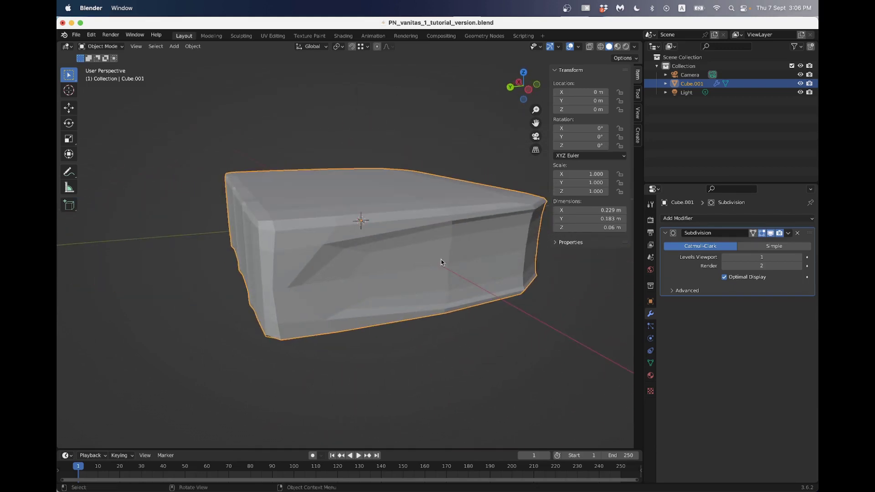
{"action": "left_click", "coordinate": [799, 257]}
{"action": "left_click", "coordinate": [798, 257]}
{"action": "middle_click_drag", "start_coordinate": [319, 241], "coordinate": [333, 286]}
{"action": "middle_click_drag", "start_coordinate": [383, 236], "coordinate": [365, 236]}
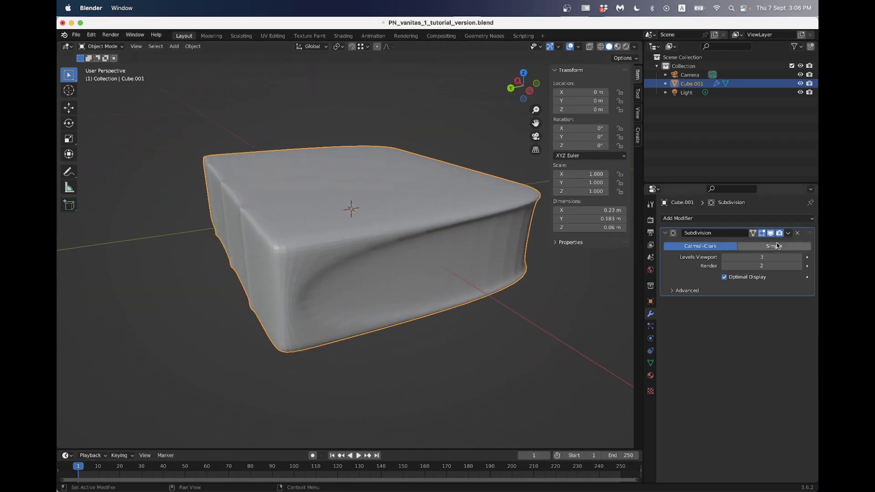
- Lower the Subdivision modifier's viewport levels to 1 and switch its type to Simple
{"action": "left_click", "coordinate": [726, 257]}
{"action": "left_click", "coordinate": [726, 257]}
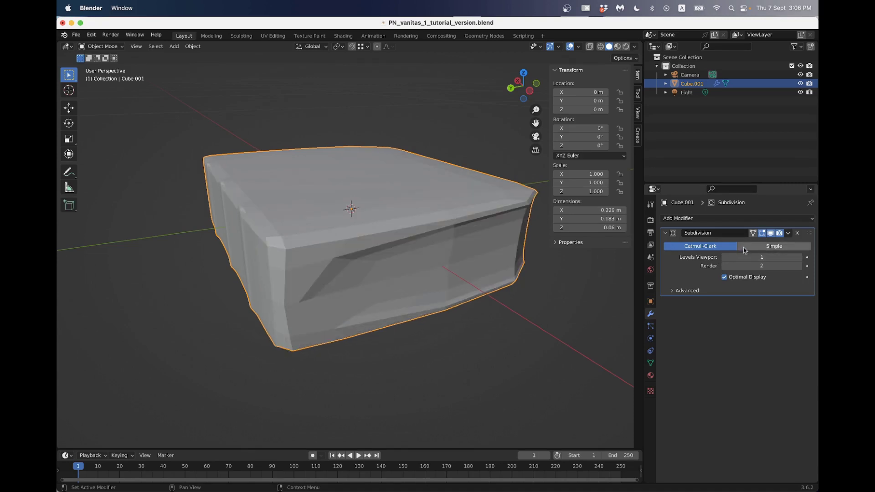
{"action": "left_click", "coordinate": [748, 247]}
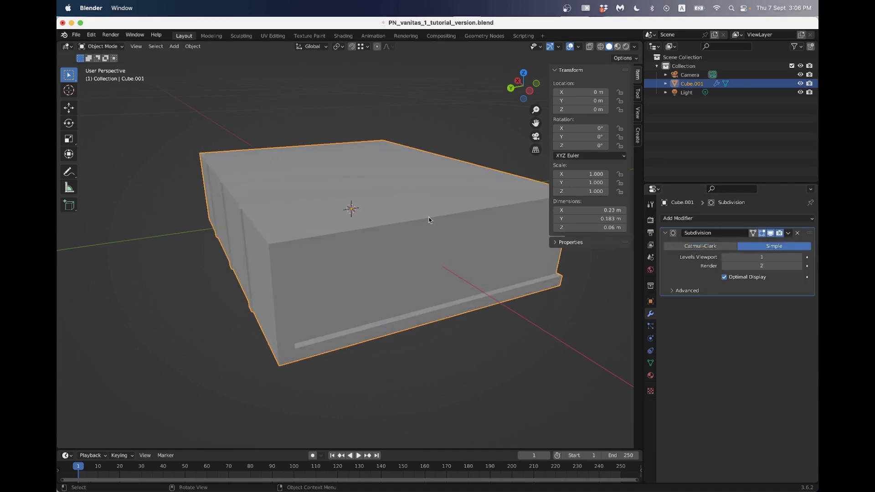
{"action": "middle_click_drag", "start_coordinate": [504, 255], "coordinate": [570, 253]}
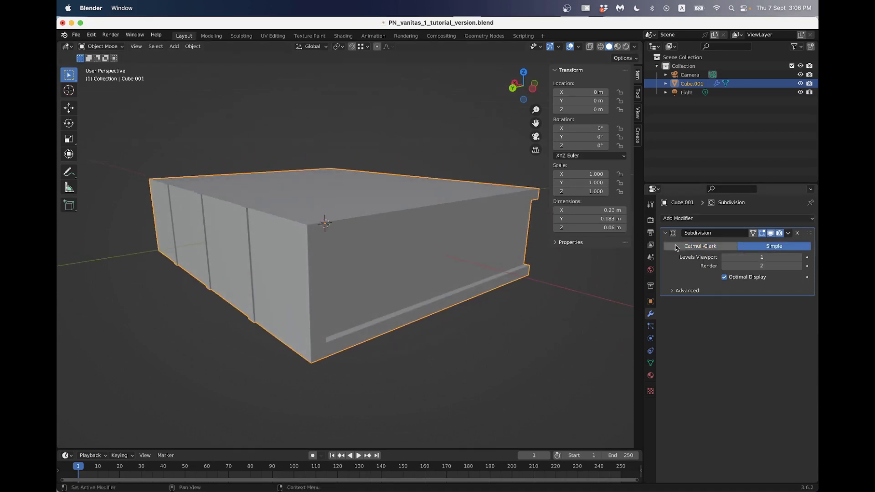
- Stack a second Subdivision Surface modifier using Catmull-Clark and set the first one's viewport levels to 2
{"action": "left_click", "coordinate": [684, 219]}
{"action": "left_click", "coordinate": [645, 379]}
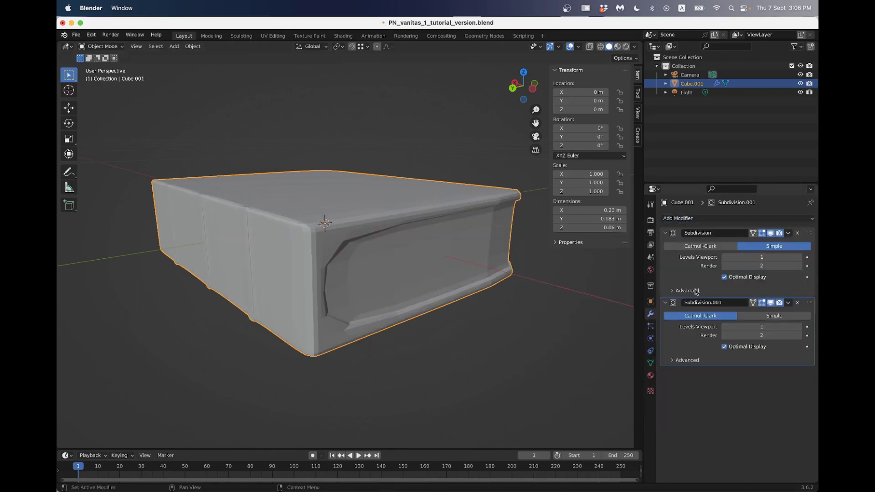
{"action": "left_click", "coordinate": [799, 258]}
{"action": "middle_click_drag", "start_coordinate": [401, 274], "coordinate": [303, 196]}
{"action": "scroll", "coordinate": [302, 269], "scroll_direction": "up", "scroll_amount": 2}
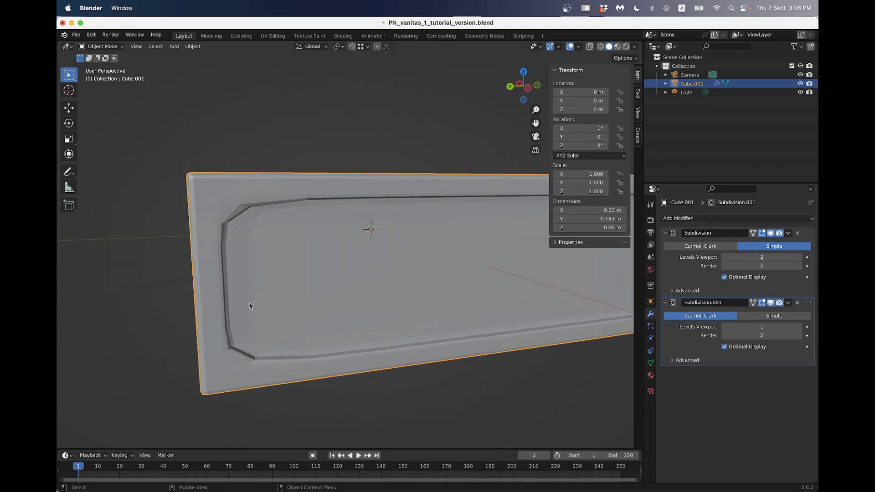
{"action": "scroll", "coordinate": [241, 335], "scroll_direction": "down", "scroll_amount": 4}
{"action": "middle_click_drag", "start_coordinate": [242, 301], "coordinate": [264, 270]}
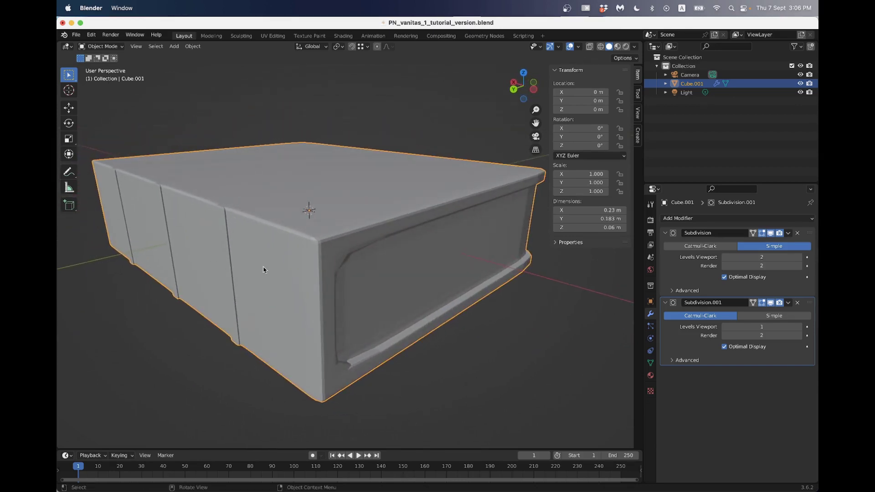
- Remove both Subdivision modifiers from the book, trying Catmull-Clark on the first one before deleting it
{"action": "left_click", "coordinate": [799, 303]}
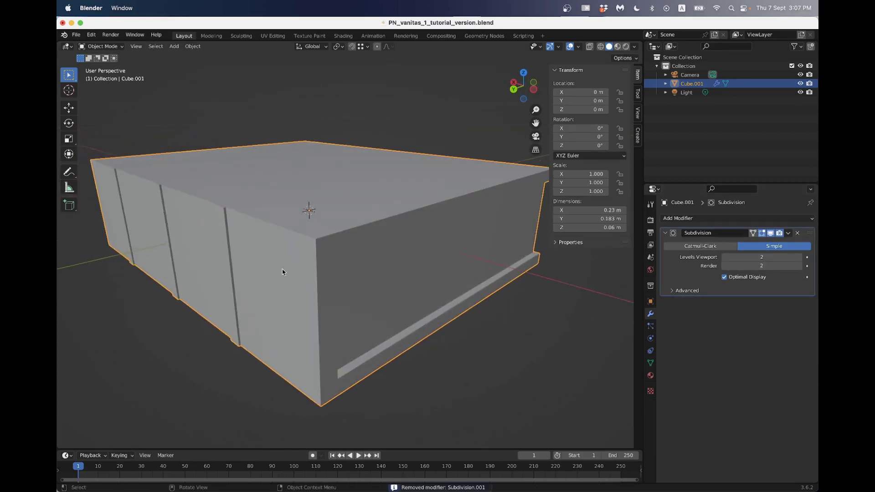
{"action": "middle_click_drag", "start_coordinate": [284, 272], "coordinate": [268, 254]}
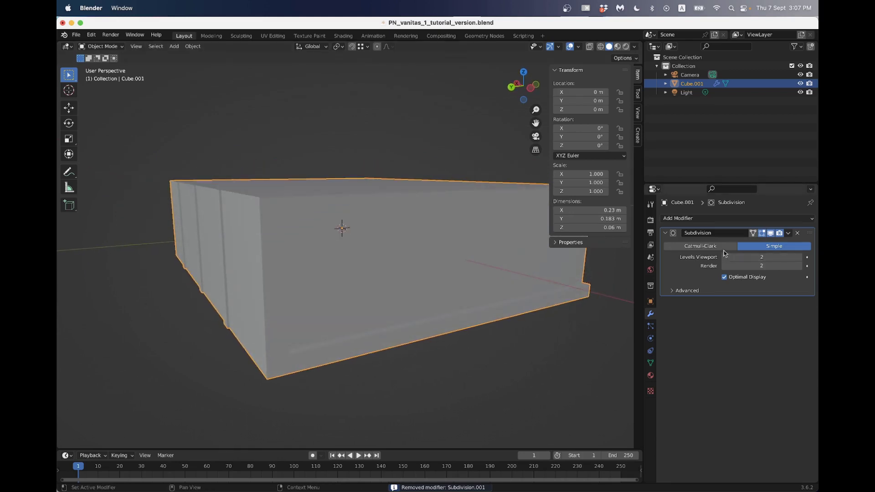
{"action": "left_click", "coordinate": [689, 247]}
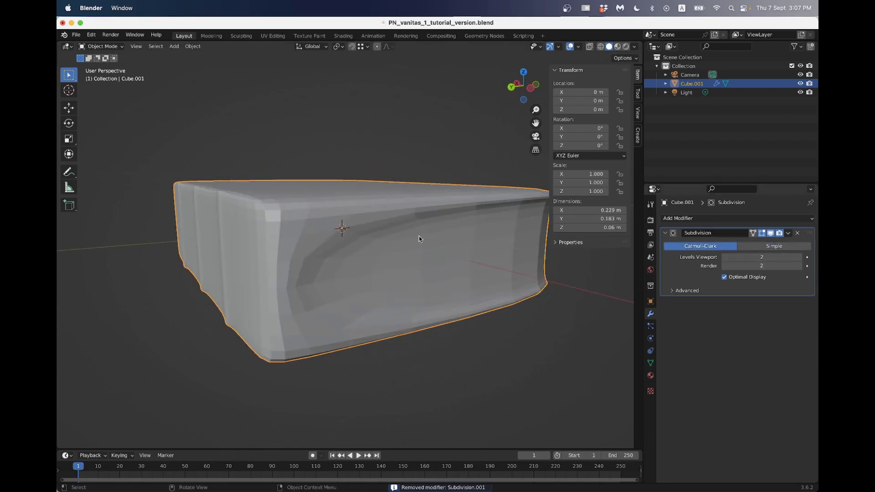
{"action": "left_click", "coordinate": [797, 233]}
- Try beveling only the book's upper front edge in Edit Mode with a width of about 0.0038 m
{"action": "middle_click_drag", "start_coordinate": [430, 242], "coordinate": [315, 244]}
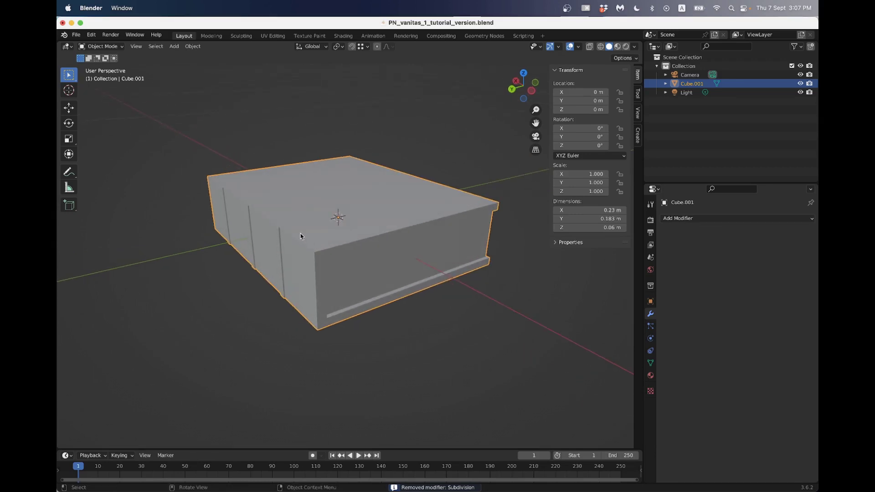
{"action": "scroll", "coordinate": [284, 247], "scroll_direction": "up", "scroll_amount": 5}
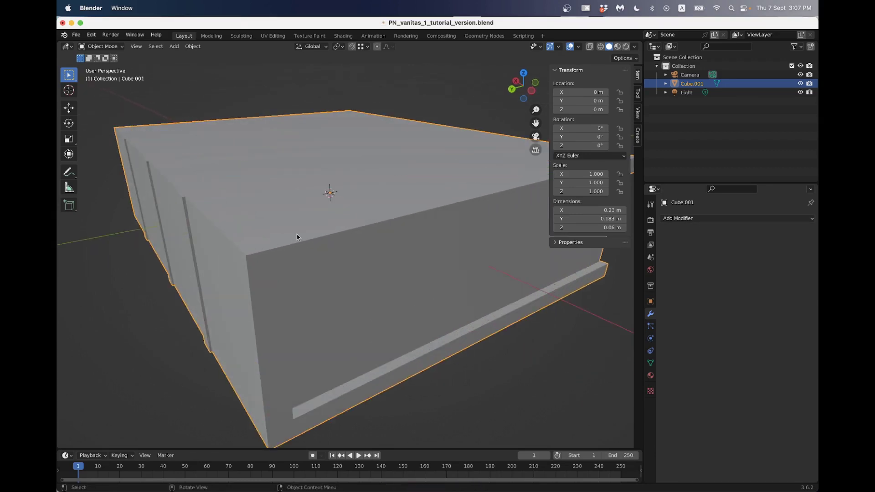
{"action": "key", "text": "Tab"}
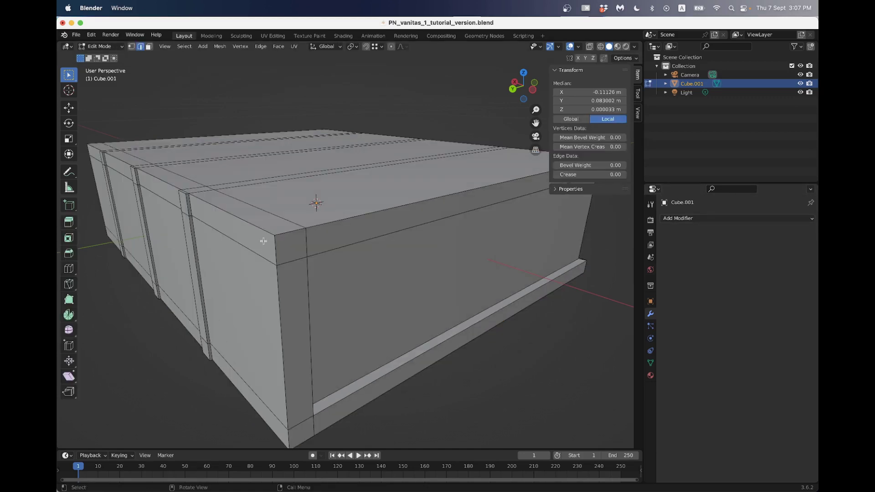
{"action": "left_click", "coordinate": [77, 253]}
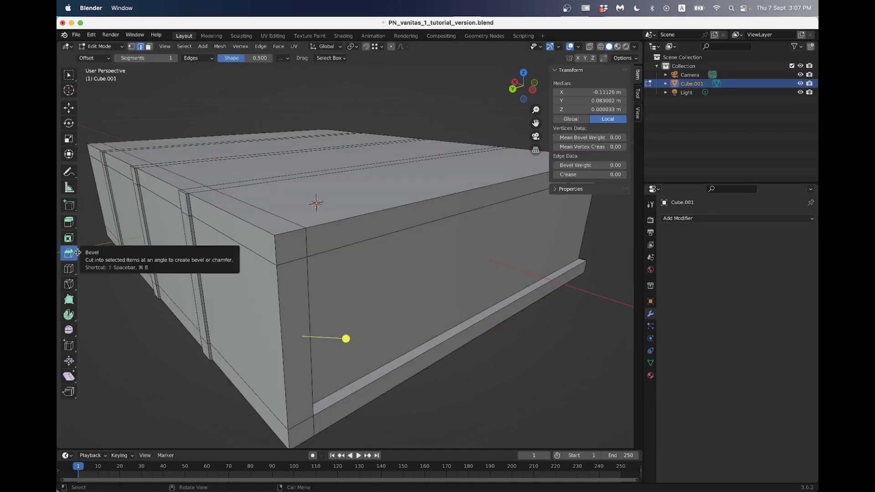
{"action": "left_click", "coordinate": [341, 221]}
{"action": "scroll", "coordinate": [341, 221], "scroll_direction": "up", "scroll_amount": 3}
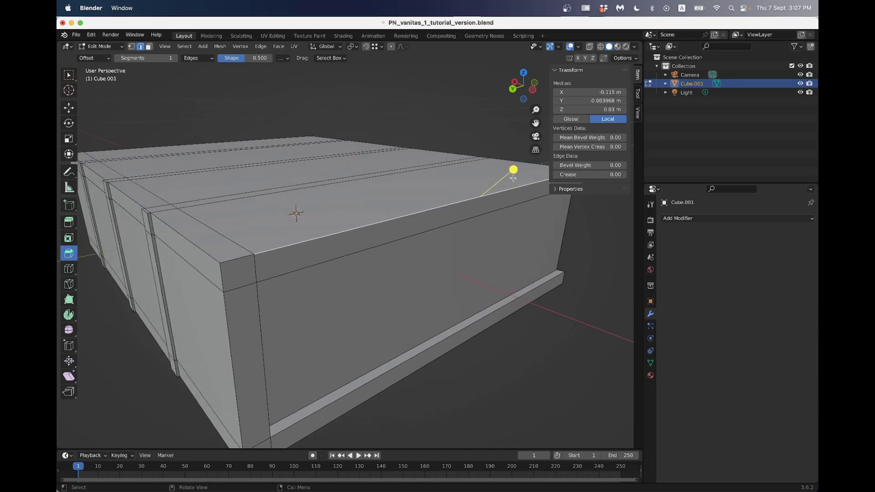
{"action": "left_click_drag", "start_coordinate": [514, 170], "coordinate": [523, 167]}
{"action": "middle_click_drag", "start_coordinate": [522, 167], "coordinate": [271, 217]}
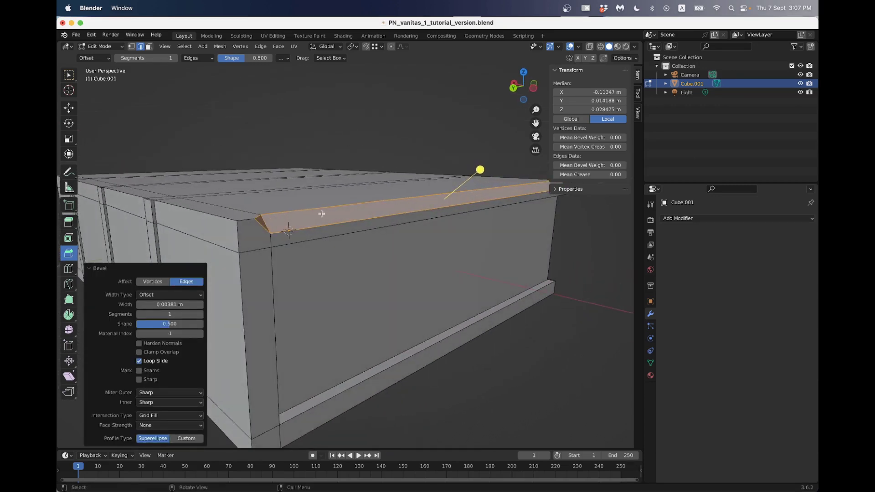
{"action": "middle_click_drag", "start_coordinate": [344, 215], "coordinate": [341, 216]}
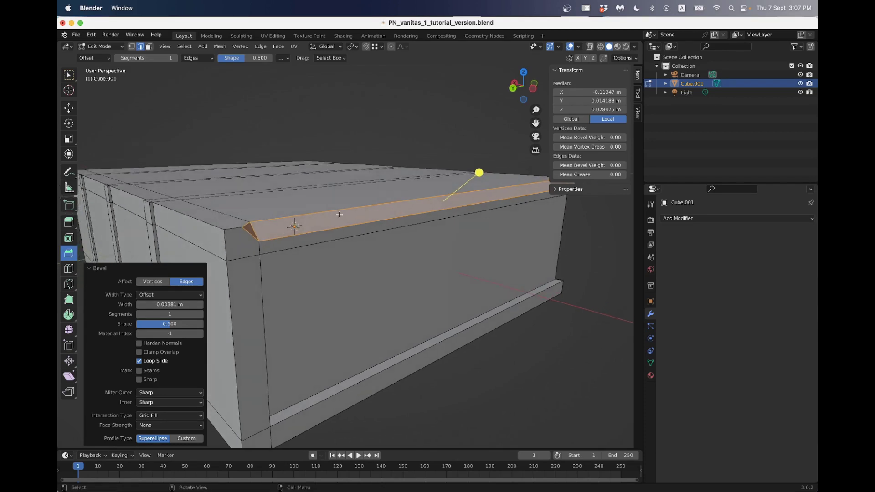
{"action": "left_click", "coordinate": [342, 220]}
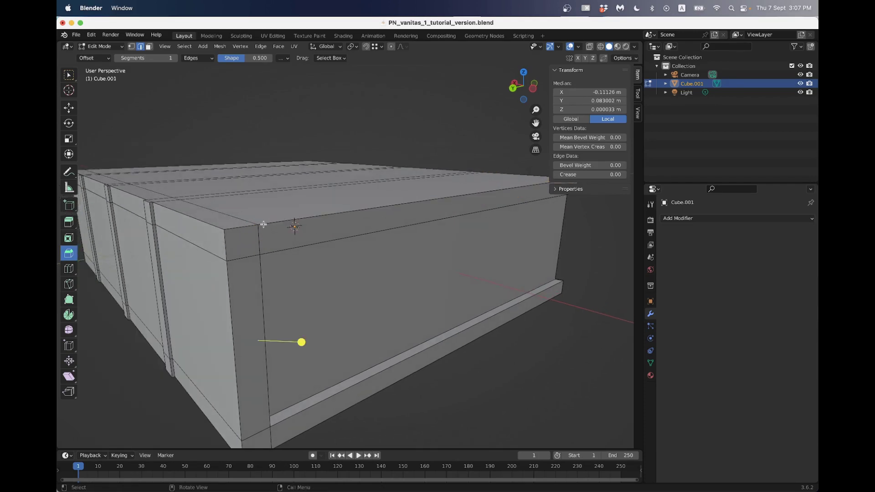
- Try beveling the upper front edge together with the adjoining upper side edge by about 0.0014 m, and return to Object Mode
{"action": "left_click", "coordinate": [323, 214]}
{"action": "left_click", "coordinate": [198, 220], "text": "shift"}
{"action": "left_click_drag", "start_coordinate": [371, 168], "coordinate": [371, 162]}
{"action": "scroll", "coordinate": [377, 193], "scroll_direction": "down", "scroll_amount": 3}
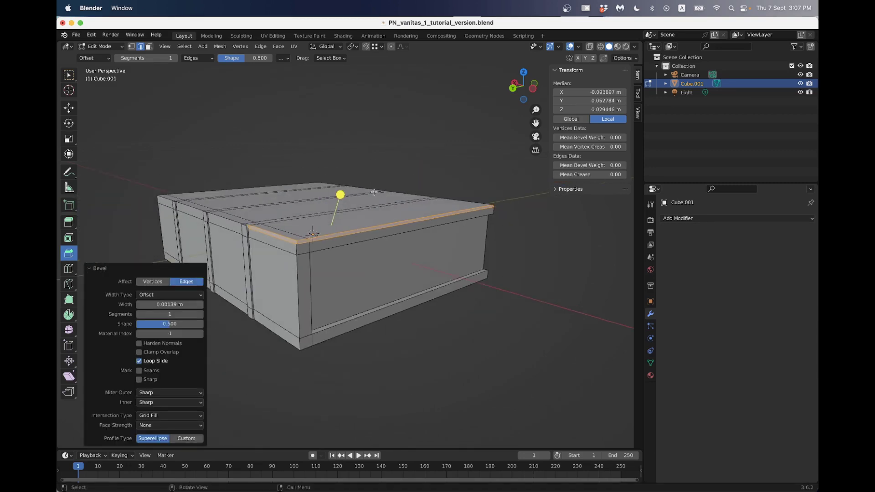
{"action": "middle_click_drag", "start_coordinate": [377, 193], "coordinate": [353, 212]}
{"action": "key", "text": "ctrl+z"}
{"action": "left_click", "coordinate": [68, 75]}
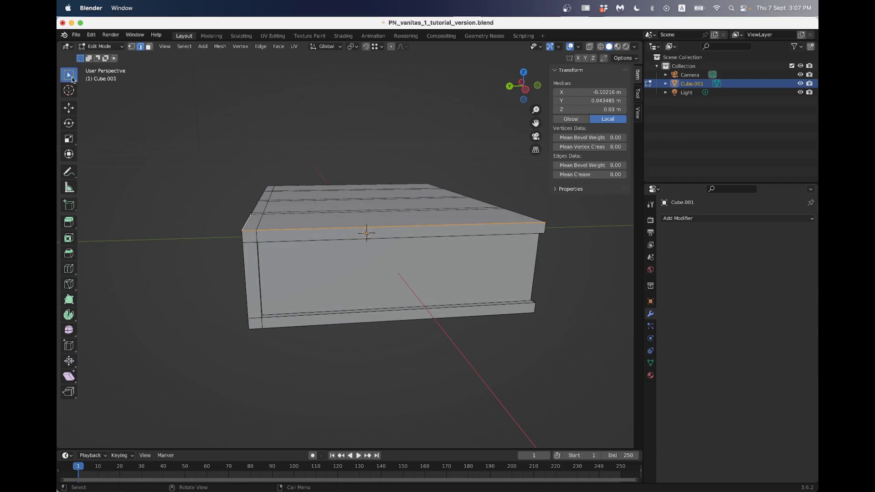
{"action": "key", "text": "Tab"}
{"action": "left_click", "coordinate": [678, 219]}
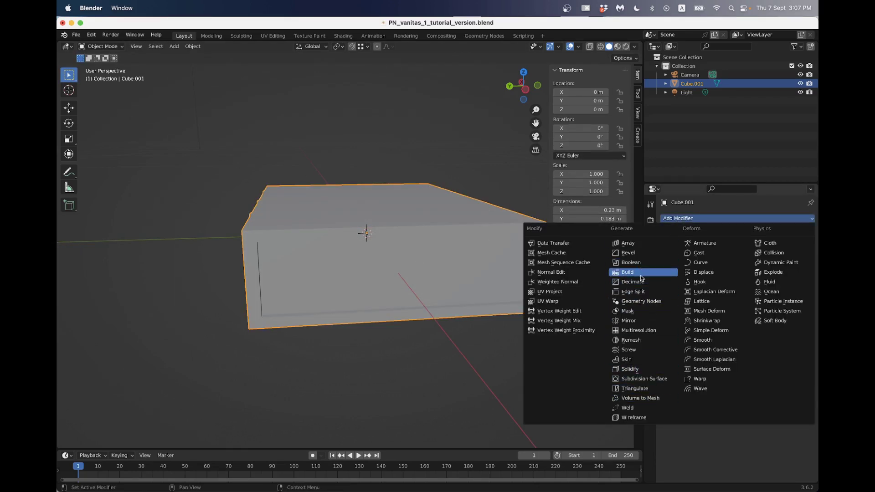
{"action": "left_click", "coordinate": [638, 263]}
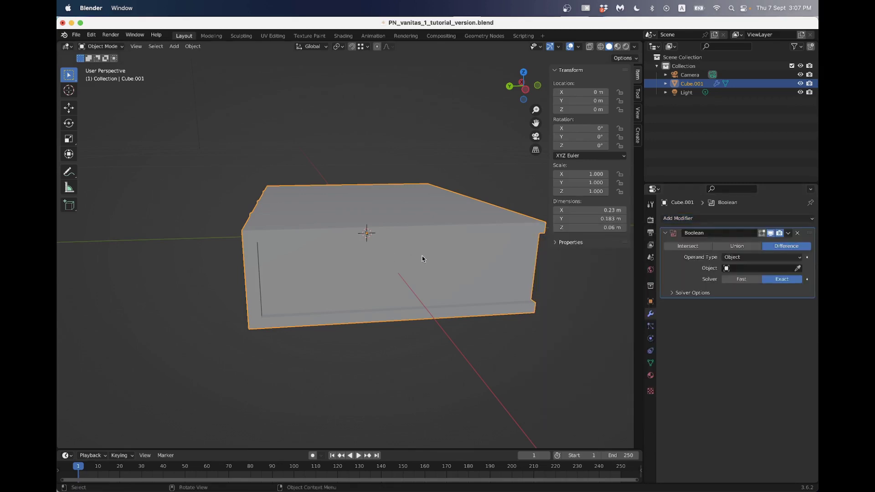
{"action": "left_click", "coordinate": [798, 233]}
- Add a Bevel modifier to the book
{"action": "left_click", "coordinate": [752, 218]}
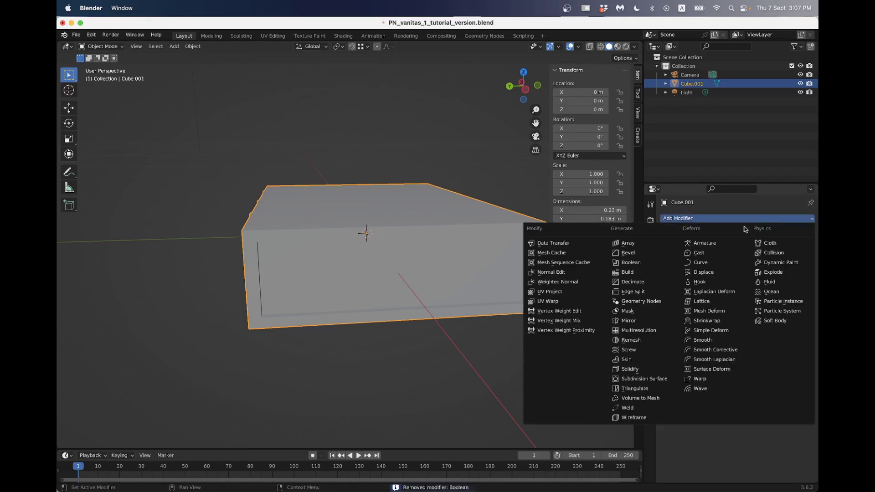
{"action": "left_click", "coordinate": [634, 258]}
{"action": "middle_click_drag", "start_coordinate": [344, 248], "coordinate": [299, 247]}
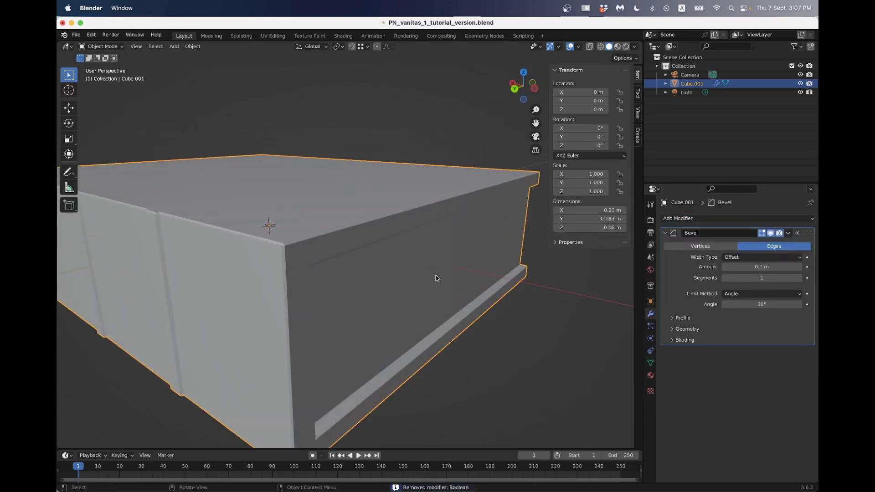
{"action": "mouse_move", "coordinate": [361, 299]}
{"action": "middle_mouse_down"}
{"action": "mouse_move", "coordinate": [344, 276]}
{"action": "mouse_move", "coordinate": [319, 287]}
{"action": "mouse_move", "coordinate": [357, 287]}
{"action": "middle_mouse_up"}
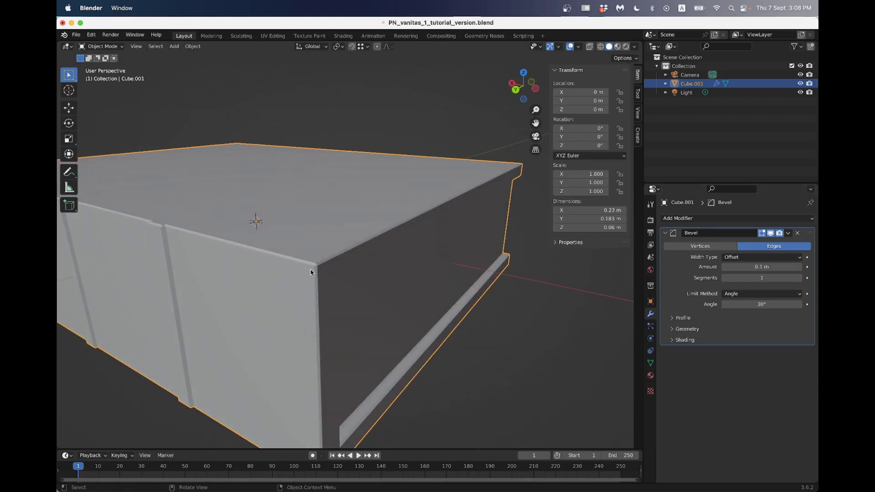
- Turn off Clamp Overlap in the Bevel modifier's geometry options and set its amount to 0.001 m
{"action": "left_click", "coordinate": [672, 329]}
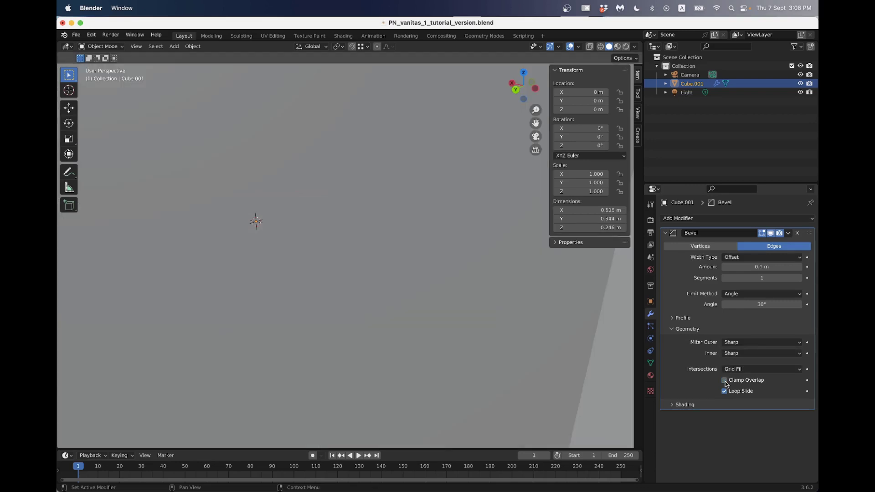
{"action": "left_click", "coordinate": [724, 380]}
{"action": "left_click", "coordinate": [761, 267]}
{"action": "key", "text": "BackSpace"}
{"action": "key", "text": "Return"}
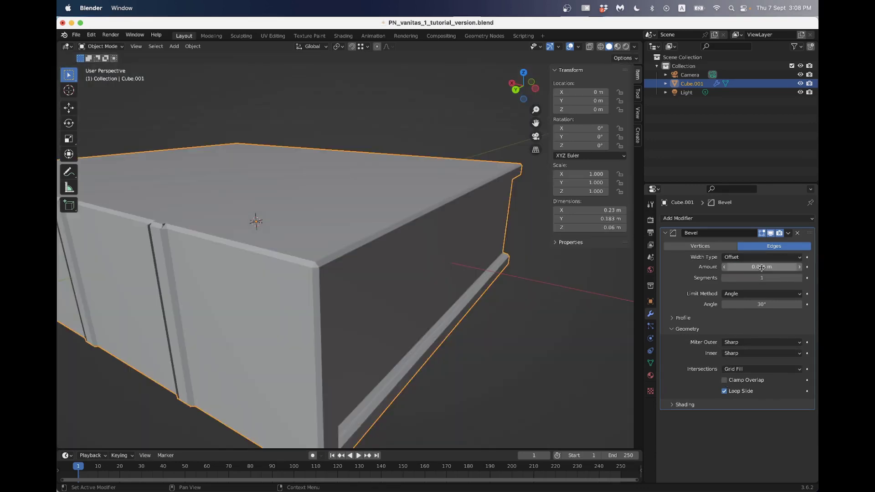
- Check the beveled corners and spine grooves, and remove the Bevel modifier from the book
{"action": "middle_click_drag", "start_coordinate": [280, 211], "coordinate": [311, 312]}
{"action": "middle_click_drag", "start_coordinate": [311, 265], "coordinate": [251, 262]}
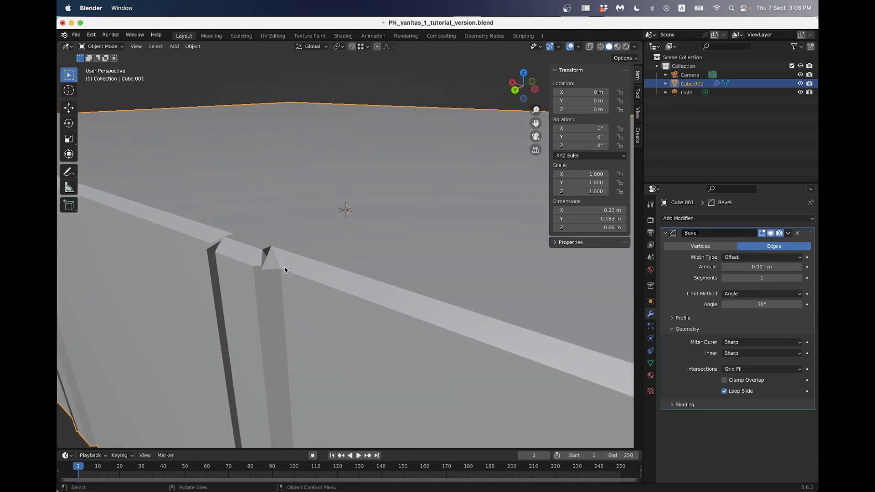
{"action": "scroll", "coordinate": [279, 274], "scroll_direction": "down", "scroll_amount": 4}
{"action": "scroll", "coordinate": [315, 270], "scroll_direction": "down", "scroll_amount": 3}
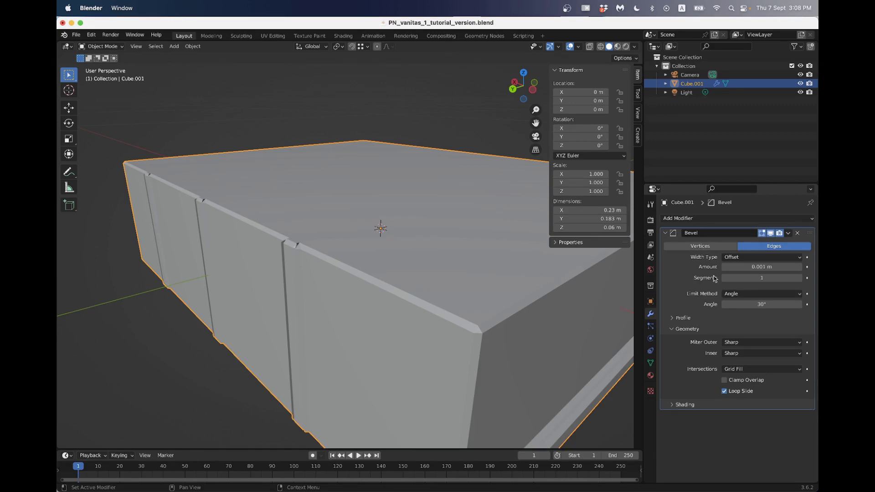
{"action": "scroll", "coordinate": [504, 314], "scroll_direction": "down", "scroll_amount": 1}
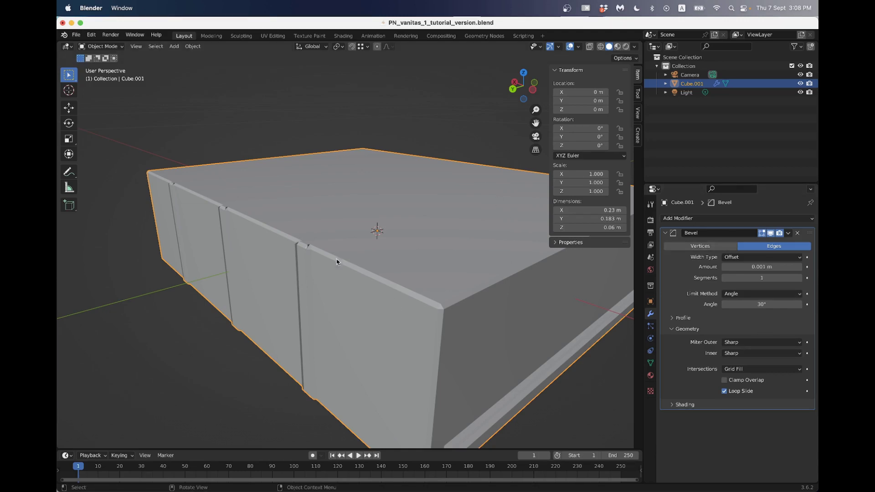
{"action": "scroll", "coordinate": [481, 244], "scroll_direction": "down", "scroll_amount": 1}
{"action": "middle_click_drag", "start_coordinate": [387, 289], "coordinate": [413, 285]}
{"action": "key", "text": "ctrl+x"}
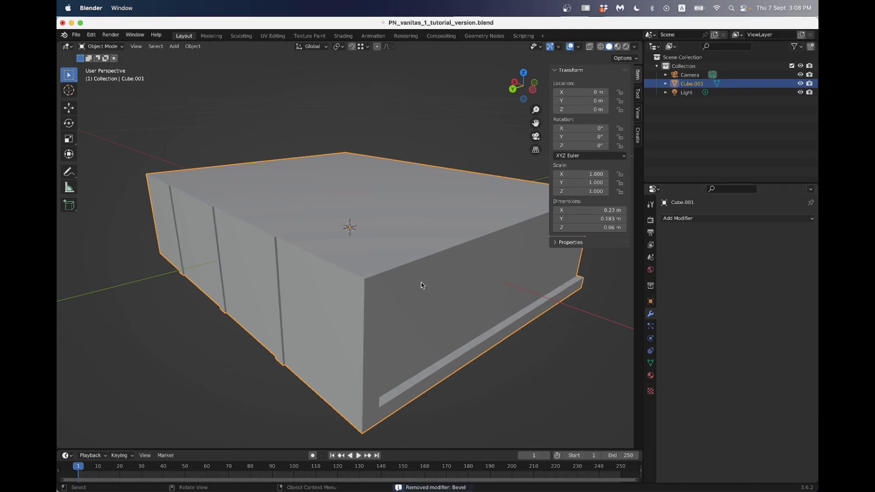
{"action": "middle_click_drag", "start_coordinate": [413, 260], "coordinate": [384, 263], "text": "shift"}
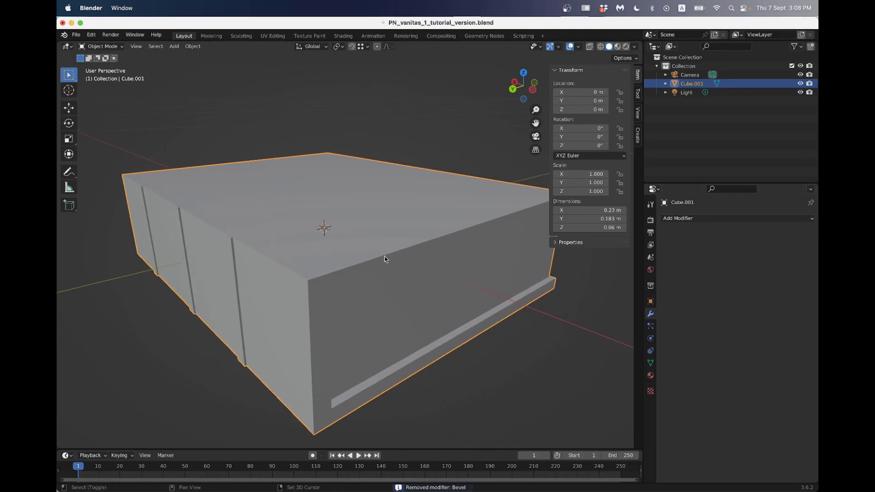
{"action": "key", "text": "ctrl+z"}
{"action": "key", "text": "ctrl+shift+z"}
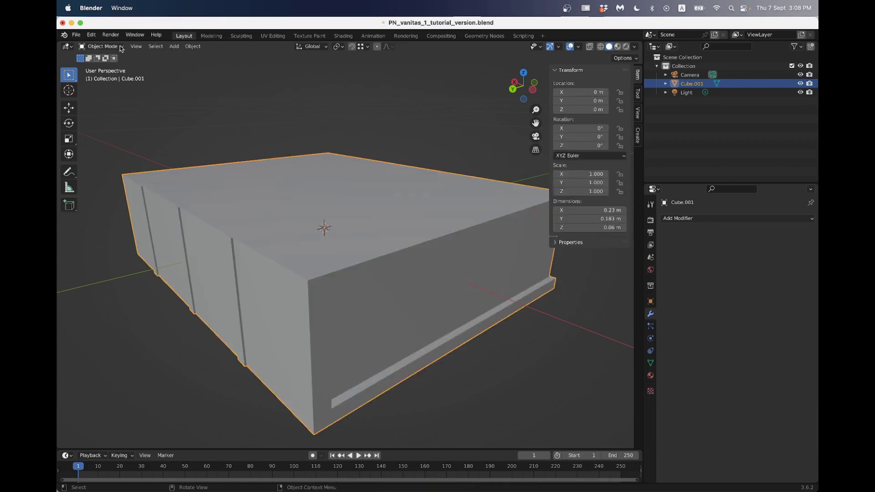
- Save the current Blender file under its existing name
{"action": "left_click", "coordinate": [76, 35]}
{"action": "left_click", "coordinate": [96, 91]}
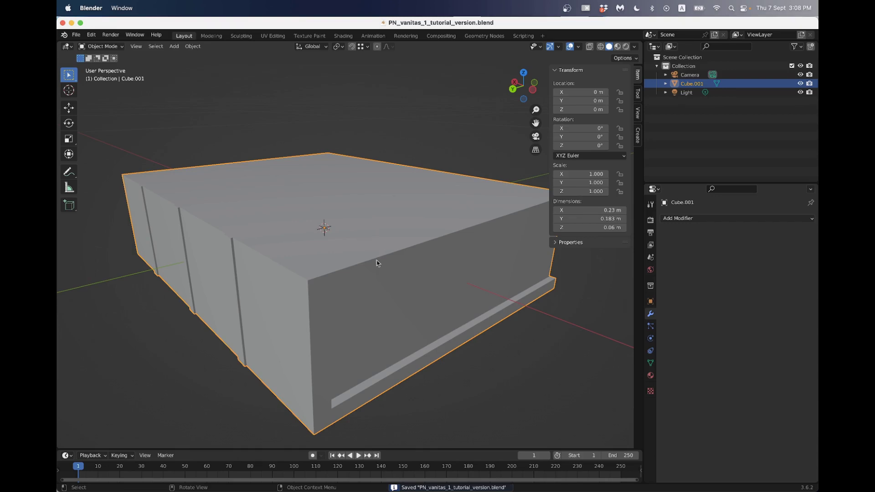
- In Edit Mode, select the top cover's outer edge along one short end and the spine segments around the first raised band
{"action": "key", "text": "Tab"}
{"action": "middle_click_drag", "start_coordinate": [383, 260], "coordinate": [416, 258]}
{"action": "left_click", "coordinate": [433, 250]}
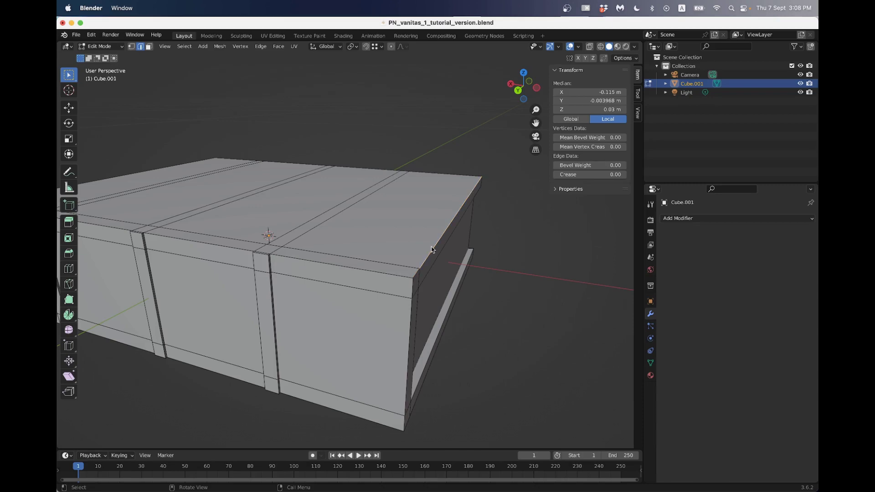
{"action": "left_click", "coordinate": [392, 276]}
{"action": "scroll", "coordinate": [392, 276], "scroll_direction": "up", "scroll_amount": 8}
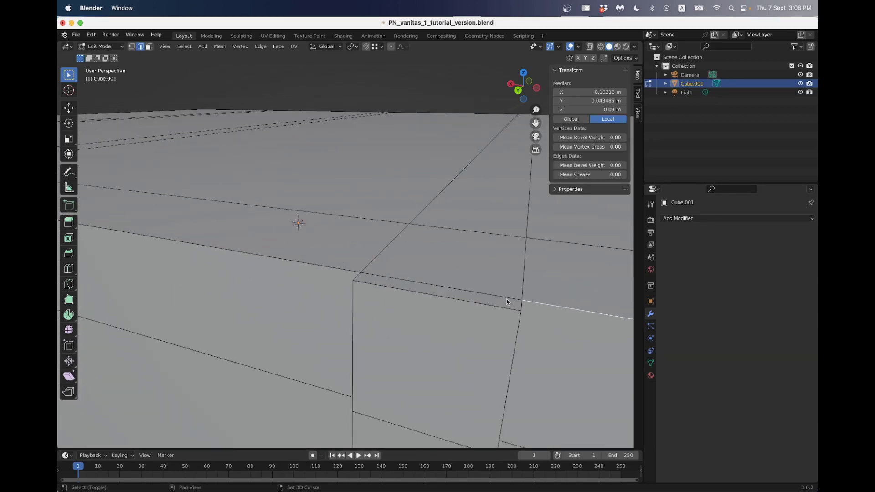
{"action": "left_click", "coordinate": [519, 306]}
{"action": "mouse_move", "coordinate": [512, 307]}
{"action": "middle_mouse_down"}
{"action": "mouse_move", "coordinate": [421, 296]}
{"action": "mouse_move", "coordinate": [535, 307]}
{"action": "mouse_move", "coordinate": [426, 307]}
{"action": "mouse_move", "coordinate": [498, 316]}
{"action": "middle_mouse_up"}
{"action": "left_click", "coordinate": [566, 343]}
{"action": "scroll", "coordinate": [541, 335], "scroll_direction": "down", "scroll_amount": 6}
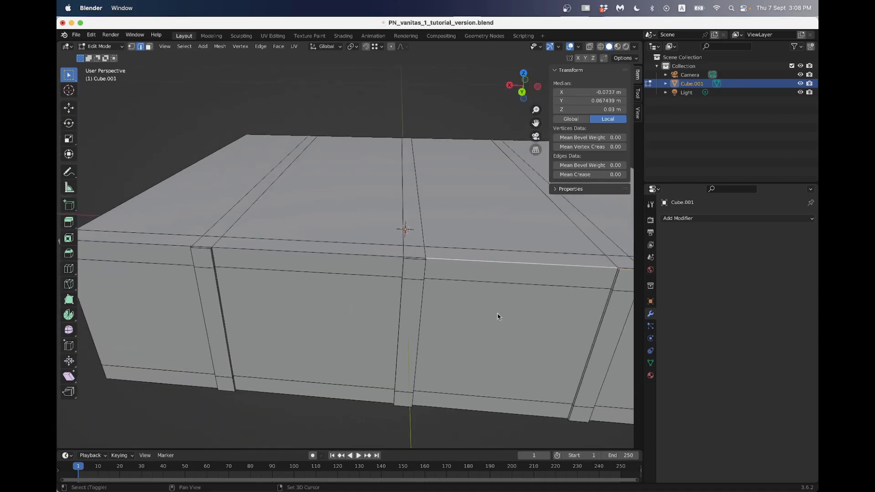
- Extend the selection along the top cover's spine-side outline, including the small edges around the other raised bands
{"action": "left_click", "coordinate": [176, 246], "text": "ctrl+shift"}
{"action": "middle_click_drag", "start_coordinate": [176, 247], "coordinate": [283, 284]}
{"action": "scroll", "coordinate": [283, 284], "scroll_direction": "up", "scroll_amount": 3}
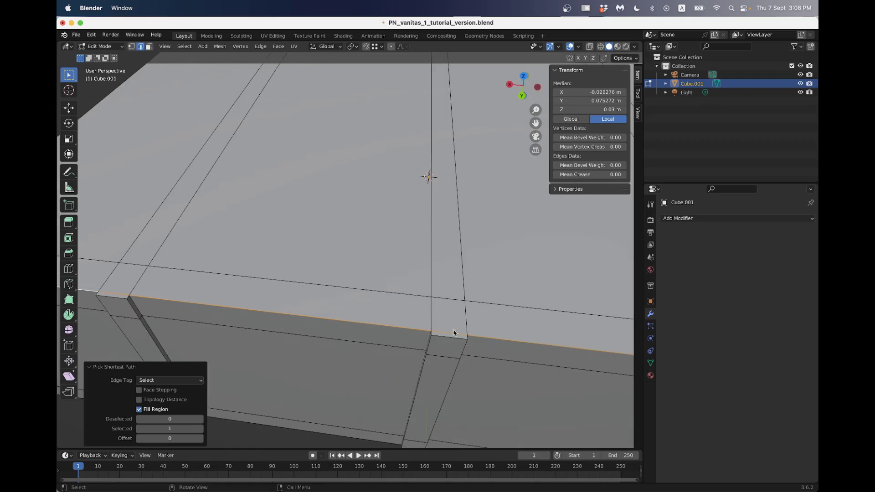
{"action": "left_click", "coordinate": [489, 364], "text": "shift"}
{"action": "left_click", "coordinate": [507, 366], "text": "shift"}
{"action": "left_click", "coordinate": [464, 366], "text": "shift"}
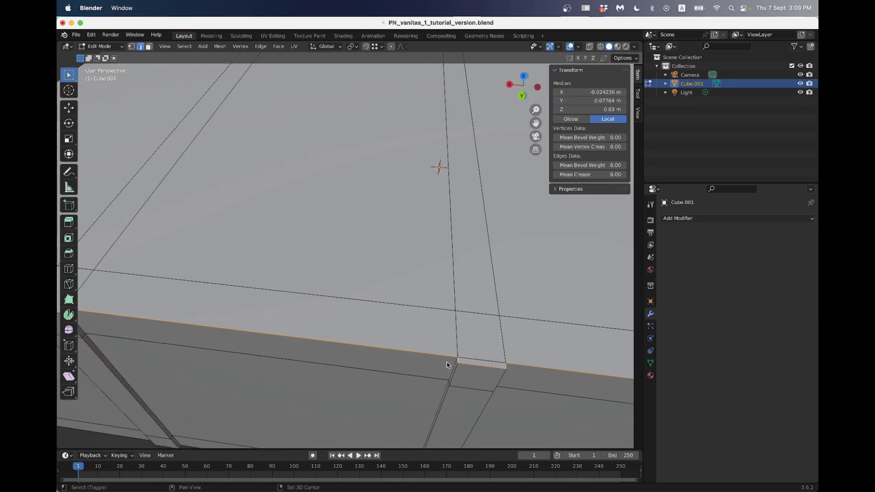
{"action": "scroll", "coordinate": [276, 316], "scroll_direction": "down", "scroll_amount": 3}
{"action": "scroll", "coordinate": [304, 339], "scroll_direction": "up", "scroll_amount": 4}
{"action": "left_click", "coordinate": [327, 365], "text": "shift"}
{"action": "left_click", "coordinate": [308, 361], "text": "shift"}
{"action": "left_click", "coordinate": [222, 259], "text": "shift"}
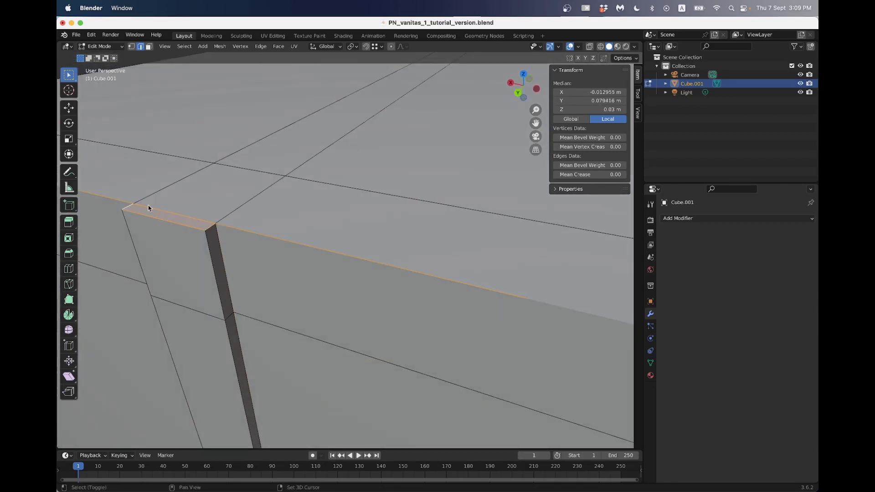
{"action": "middle_click_drag", "start_coordinate": [154, 211], "coordinate": [347, 280]}
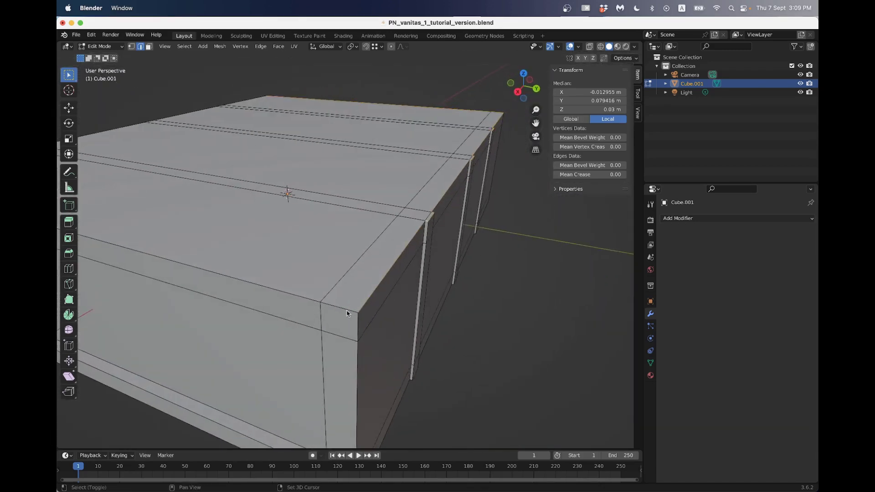
- Add the top cover's opposite short end and all fore-edge segments to complete the selected outline
{"action": "left_click", "coordinate": [273, 296], "text": "shift"}
{"action": "middle_click_drag", "start_coordinate": [273, 297], "coordinate": [432, 238]}
{"action": "scroll", "coordinate": [432, 238], "scroll_direction": "up", "scroll_amount": 4}
{"action": "left_click", "coordinate": [397, 275], "text": "shift"}
{"action": "left_click", "coordinate": [339, 256], "text": "shift"}
{"action": "left_click", "coordinate": [240, 219], "text": "shift"}
{"action": "middle_click_drag", "start_coordinate": [240, 220], "coordinate": [355, 225]}
{"action": "left_click", "coordinate": [230, 227], "text": "shift"}
{"action": "left_click", "coordinate": [310, 219], "text": "shift"}
{"action": "scroll", "coordinate": [230, 218], "scroll_direction": "down", "scroll_amount": 4}
{"action": "middle_click_drag", "start_coordinate": [231, 218], "coordinate": [326, 240]}
- Bevel the top cover's outline with one segment and a width of 0.001 m
{"action": "left_click", "coordinate": [67, 256]}
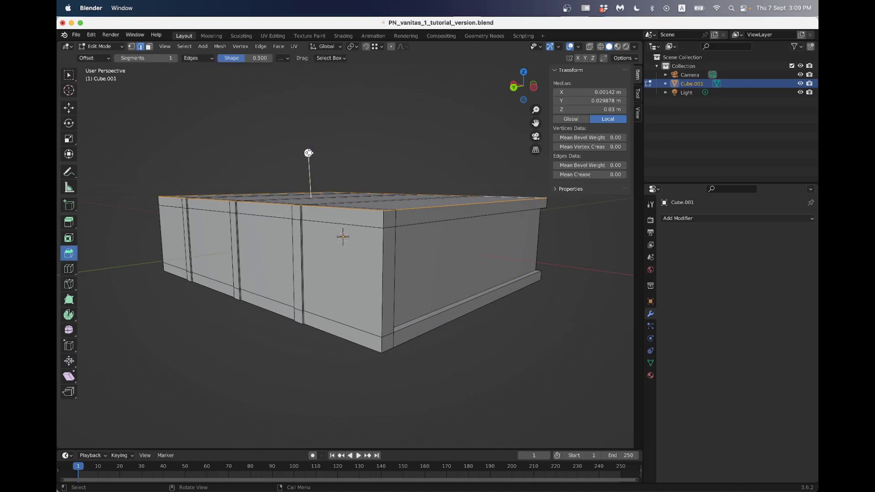
{"action": "left_click_drag", "start_coordinate": [309, 153], "coordinate": [313, 149]}
{"action": "scroll", "coordinate": [357, 224], "scroll_direction": "up", "scroll_amount": 5}
{"action": "middle_click_drag", "start_coordinate": [357, 224], "coordinate": [415, 320]}
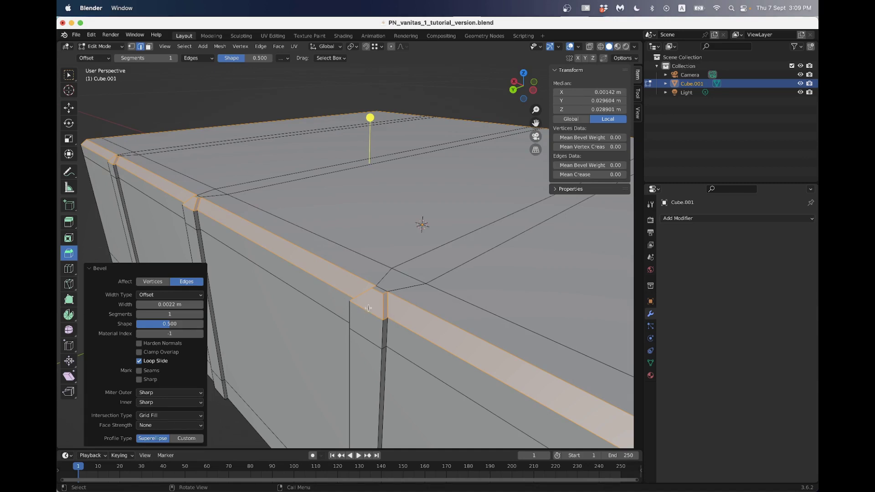
{"action": "scroll", "coordinate": [429, 299], "scroll_direction": "down", "scroll_amount": 5}
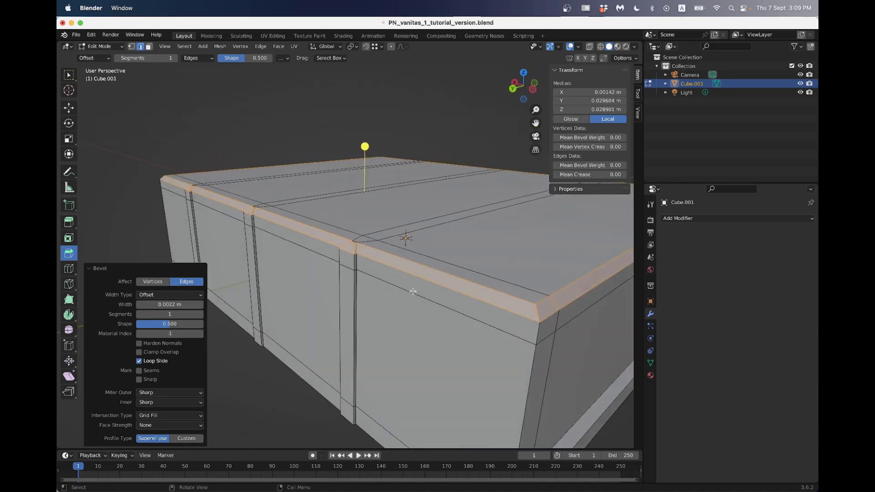
{"action": "left_click", "coordinate": [168, 305]}
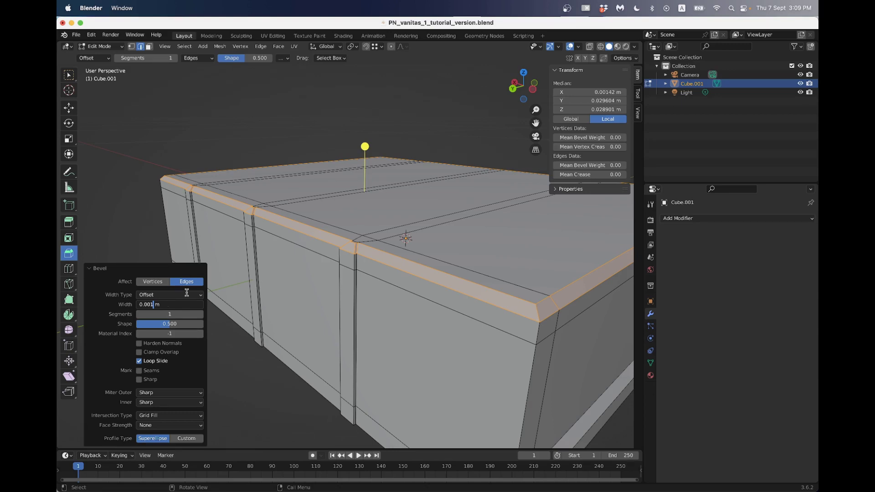
{"action": "key", "text": "Return"}
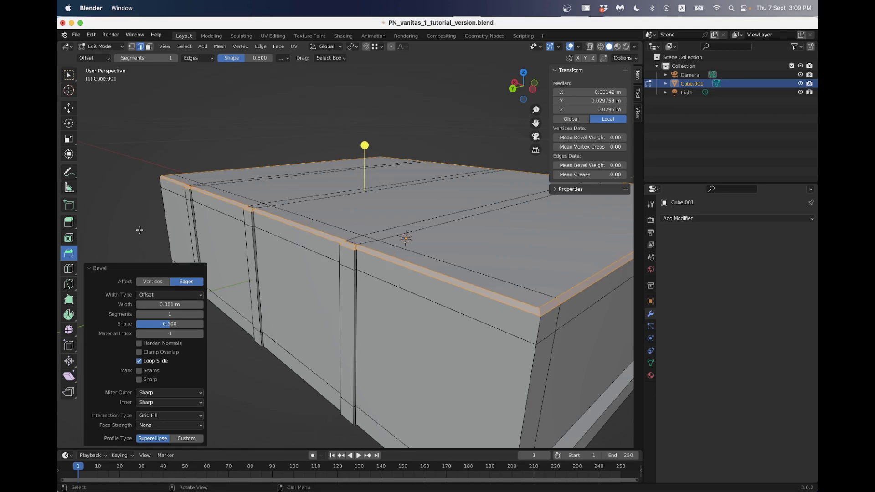
- Examine the narrow bevel on the top cover's corners and spine bands in Object and Edit Mode
{"action": "scroll", "coordinate": [164, 214], "scroll_direction": "down", "scroll_amount": 2}
{"action": "scroll", "coordinate": [160, 205], "scroll_direction": "up", "scroll_amount": 5}
{"action": "scroll", "coordinate": [177, 211], "scroll_direction": "down", "scroll_amount": 4}
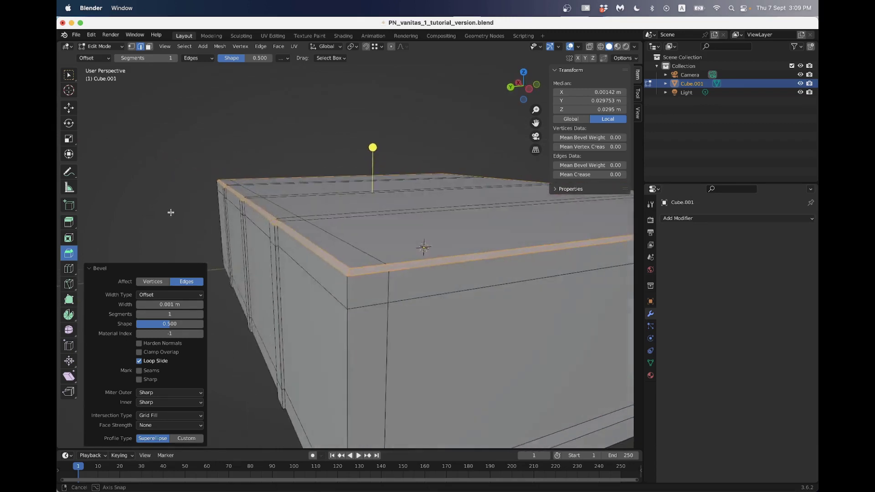
{"action": "scroll", "coordinate": [228, 224], "scroll_direction": "up", "scroll_amount": 4}
{"action": "key", "text": "Tab"}
{"action": "scroll", "coordinate": [268, 234], "scroll_direction": "down", "scroll_amount": 4}
{"action": "key", "text": "Tab"}
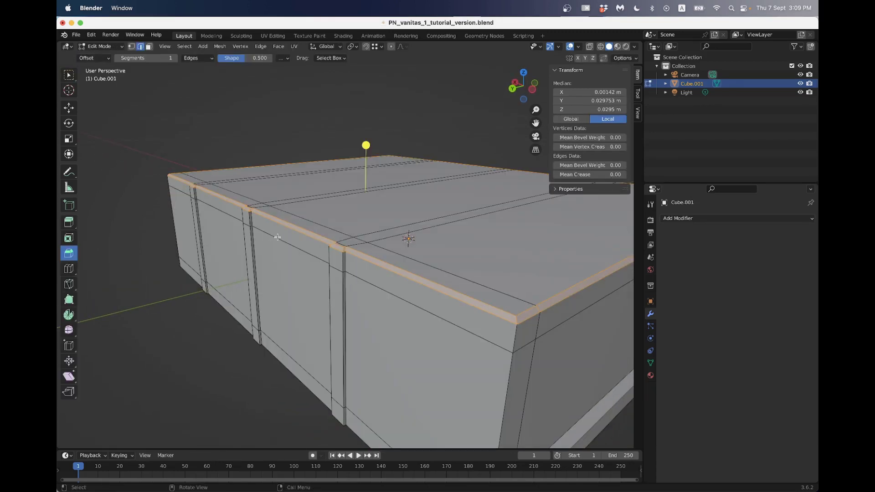
{"action": "scroll", "coordinate": [351, 178], "scroll_direction": "down", "scroll_amount": 4}
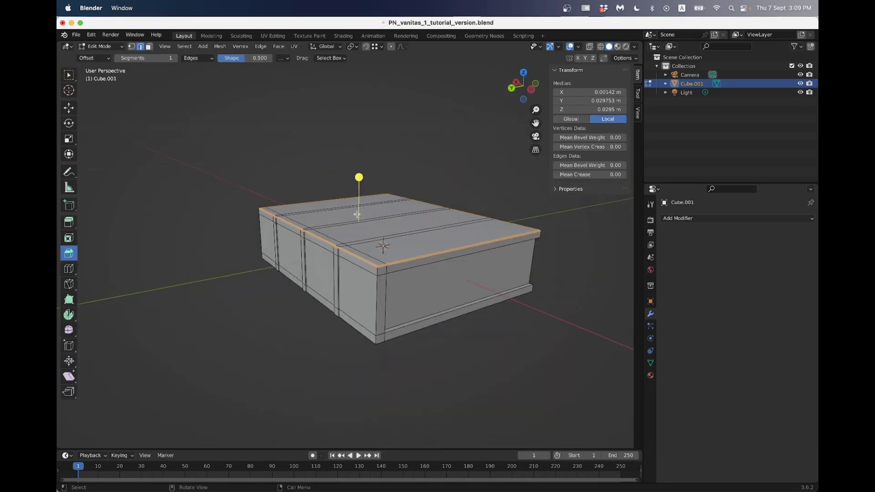
{"action": "scroll", "coordinate": [360, 257], "scroll_direction": "up", "scroll_amount": 3}
{"action": "middle_click_drag", "start_coordinate": [359, 257], "coordinate": [335, 225]}
- Undo the 0.001 m bevel and apply a slightly wider single-segment bevel to the same top cover edges
{"action": "key", "text": "ctrl+z"}
{"action": "key", "text": "ctrl+shift+z"}
{"action": "key", "text": "ctrl+z"}
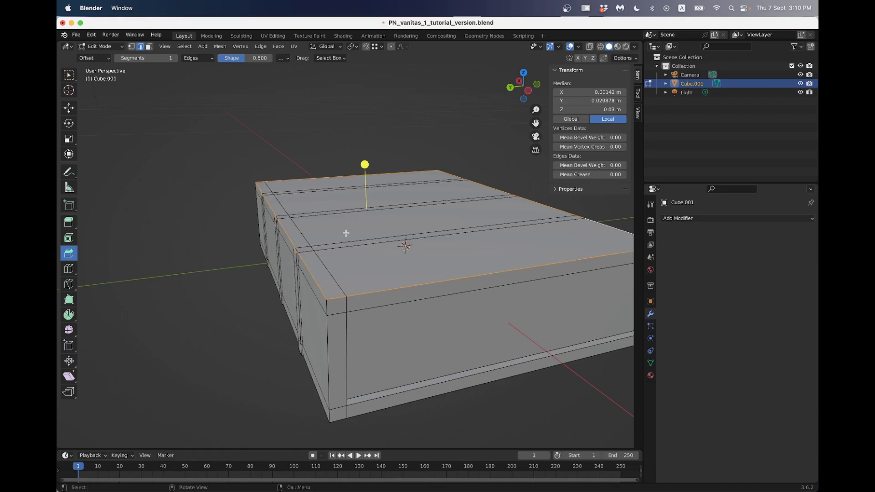
{"action": "left_click_drag", "start_coordinate": [365, 165], "coordinate": [368, 165]}
{"action": "left_click", "coordinate": [182, 302]}
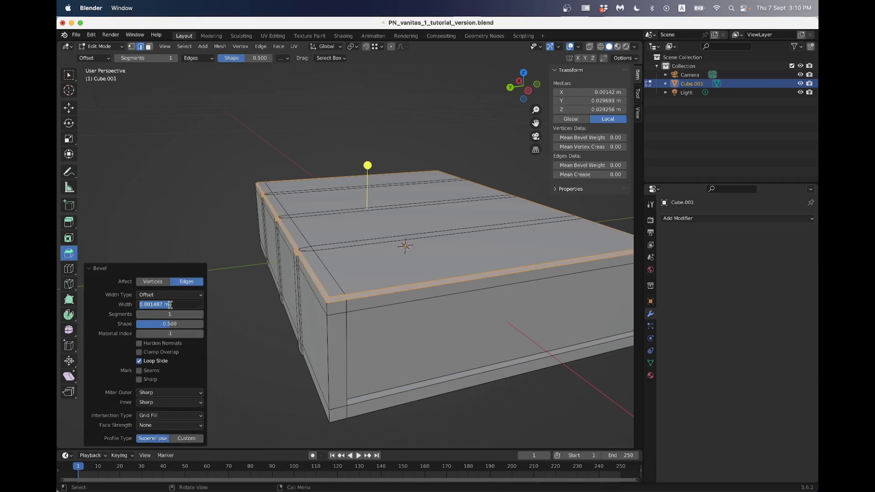
{"action": "left_click", "coordinate": [155, 304]}
{"action": "key", "text": "Return"}
- Examine the wider bevel's look along the top cover in Object Mode, then return to Edit Mode
{"action": "key", "text": "Tab"}
{"action": "middle_click_drag", "start_coordinate": [345, 283], "coordinate": [364, 294]}
{"action": "scroll", "coordinate": [351, 336], "scroll_direction": "up", "scroll_amount": 3}
{"action": "scroll", "coordinate": [354, 313], "scroll_direction": "up", "scroll_amount": 3}
{"action": "scroll", "coordinate": [358, 309], "scroll_direction": "down", "scroll_amount": 3}
{"action": "scroll", "coordinate": [364, 293], "scroll_direction": "up", "scroll_amount": 3}
{"action": "scroll", "coordinate": [364, 293], "scroll_direction": "down", "scroll_amount": 3}
{"action": "middle_click_drag", "start_coordinate": [352, 242], "coordinate": [330, 306]}
{"action": "key", "text": "Tab"}
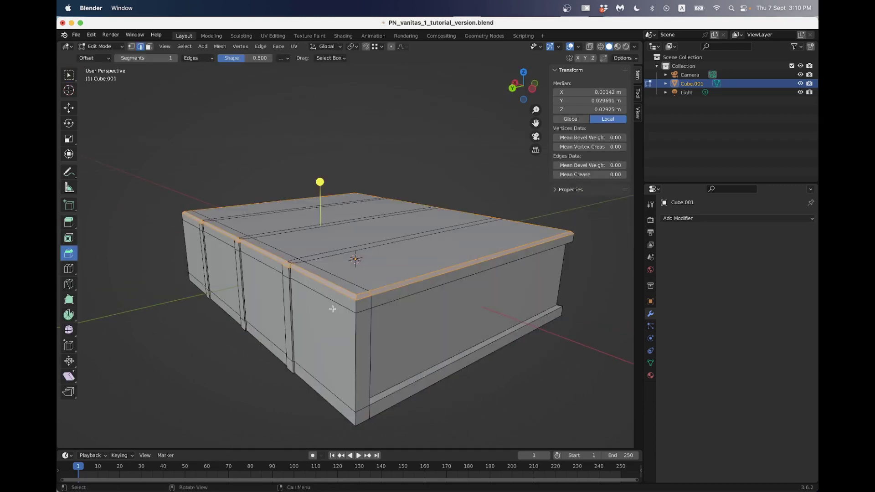
- Bevel the top cover's original outline with two segments and a width of 0.002 m
{"action": "left_click_drag", "start_coordinate": [318, 181], "coordinate": [319, 178]}
{"action": "scroll", "coordinate": [319, 178], "scroll_direction": "up", "scroll_amount": 1}
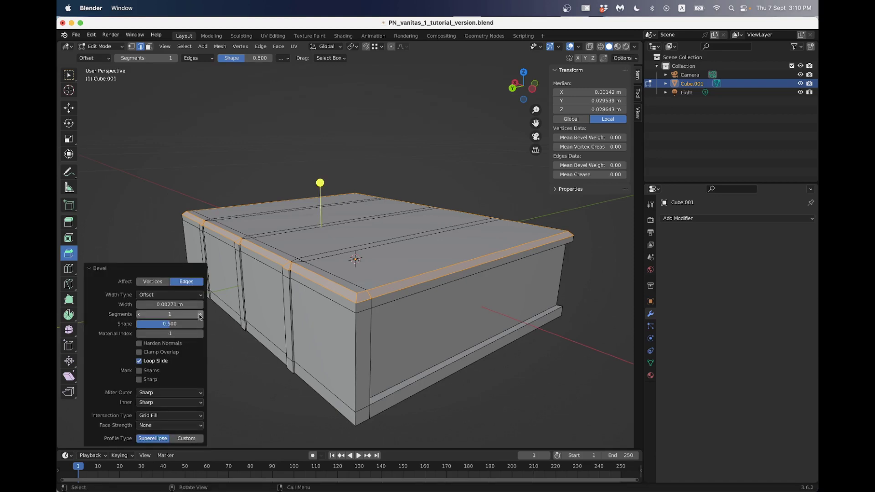
{"action": "mouse_move", "coordinate": [311, 296]}
{"action": "middle_mouse_down"}
{"action": "mouse_move", "coordinate": [292, 278]}
{"action": "mouse_move", "coordinate": [365, 272]}
{"action": "mouse_move", "coordinate": [301, 273]}
{"action": "mouse_move", "coordinate": [308, 292]}
{"action": "middle_mouse_up"}
{"action": "scroll", "coordinate": [308, 293], "scroll_direction": "up", "scroll_amount": 2}
{"action": "left_click", "coordinate": [169, 305]}
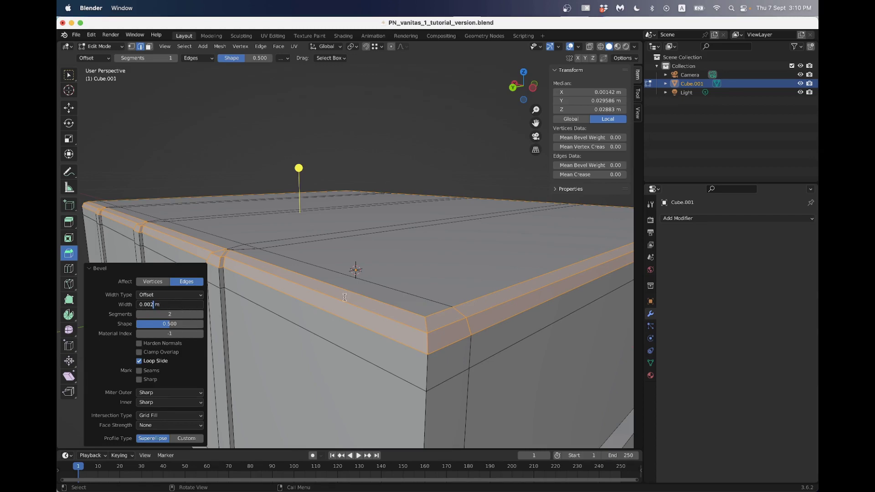
{"action": "key", "text": "Return"}
{"action": "scroll", "coordinate": [354, 273], "scroll_direction": "down", "scroll_amount": 3}
{"action": "middle_click_drag", "start_coordinate": [354, 264], "coordinate": [367, 306]}
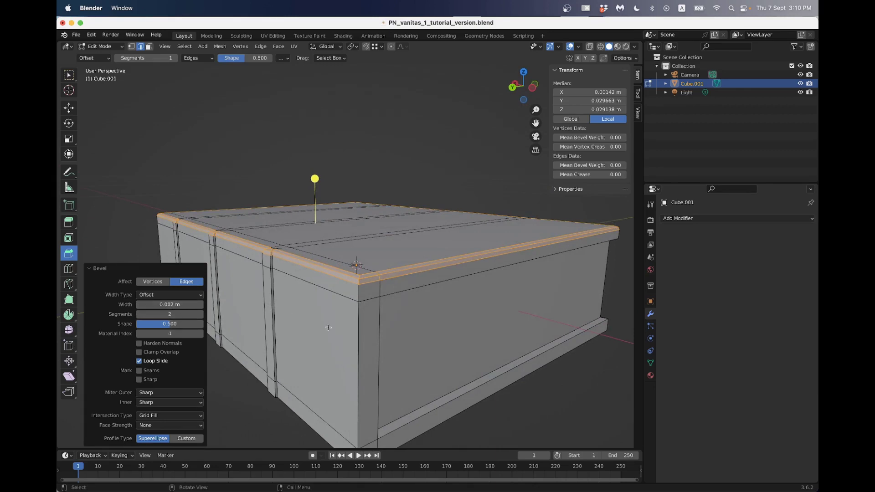
- Select the bottom cover's outer edge along one short end and the spine segments around the first raised band
{"action": "middle_click_drag", "start_coordinate": [346, 337], "coordinate": [392, 302]}
{"action": "left_click", "coordinate": [387, 285]}
{"action": "scroll", "coordinate": [378, 280], "scroll_direction": "up", "scroll_amount": 3}
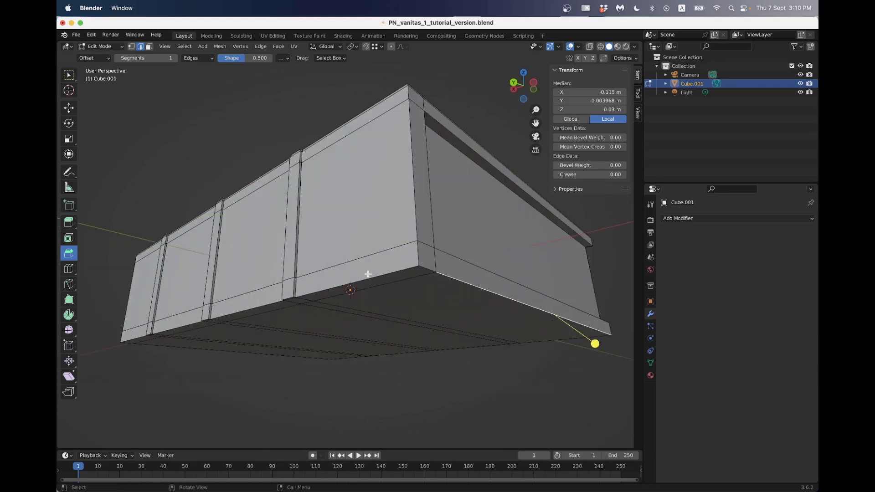
{"action": "left_click", "coordinate": [69, 75]}
{"action": "middle_click_drag", "start_coordinate": [196, 214], "coordinate": [219, 211]}
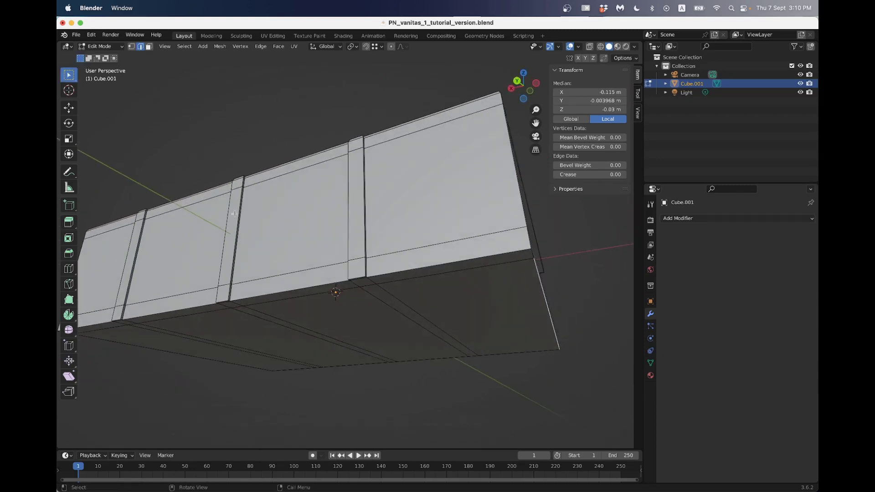
{"action": "left_click", "coordinate": [320, 286], "text": "shift"}
{"action": "mouse_move", "coordinate": [319, 286]}
{"action": "middle_mouse_down"}
{"action": "mouse_move", "coordinate": [361, 263]}
{"action": "mouse_move", "coordinate": [403, 278]}
{"action": "mouse_move", "coordinate": [422, 308]}
{"action": "mouse_move", "coordinate": [354, 313]}
{"action": "mouse_move", "coordinate": [371, 293]}
{"action": "mouse_move", "coordinate": [311, 275]}
{"action": "middle_mouse_up"}
{"action": "left_click", "coordinate": [390, 256], "text": "shift"}
{"action": "left_click", "coordinate": [391, 255], "text": "shift"}
{"action": "scroll", "coordinate": [421, 309], "scroll_direction": "up", "scroll_amount": 4}
{"action": "left_click", "coordinate": [324, 285], "text": "shift"}
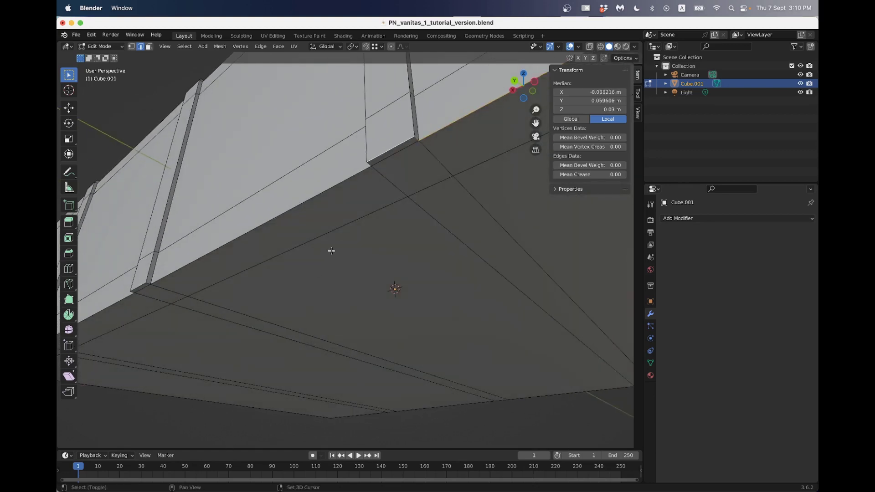
{"action": "left_click", "coordinate": [393, 151], "text": "shift"}
- Extend the selection along the bottom cover's spine-side outline, including the small edges around the remaining raised bands
{"action": "middle_click_drag", "start_coordinate": [392, 151], "coordinate": [388, 216]}
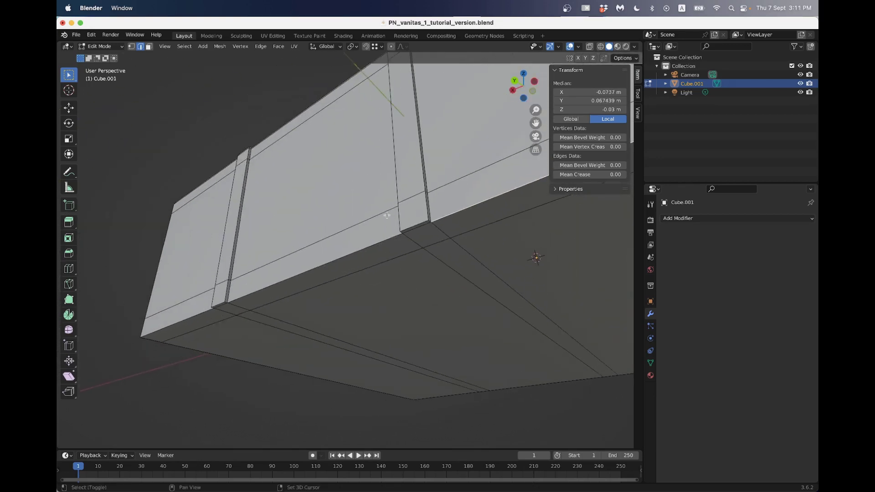
{"action": "scroll", "coordinate": [388, 215], "scroll_direction": "up", "scroll_amount": 3}
{"action": "left_click", "coordinate": [409, 220], "text": "shift"}
{"action": "scroll", "coordinate": [387, 231], "scroll_direction": "down", "scroll_amount": 3}
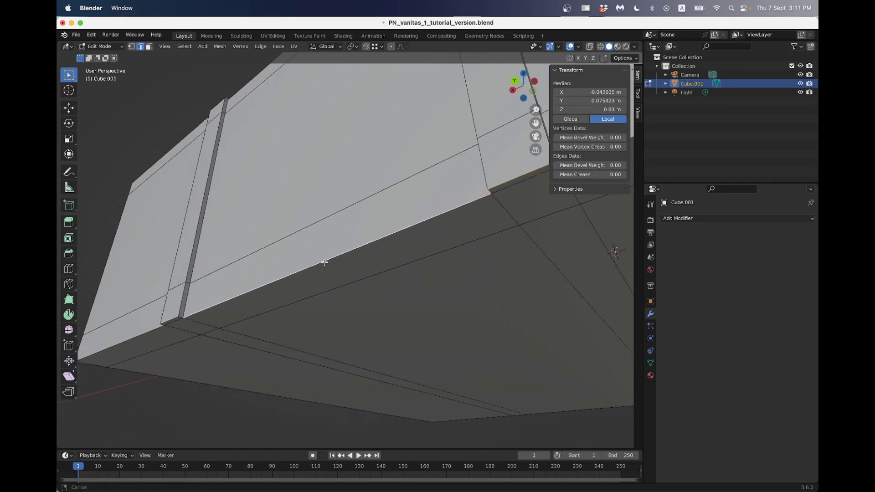
{"action": "left_click", "coordinate": [331, 244], "text": "shift"}
{"action": "left_click", "coordinate": [324, 249], "text": "shift"}
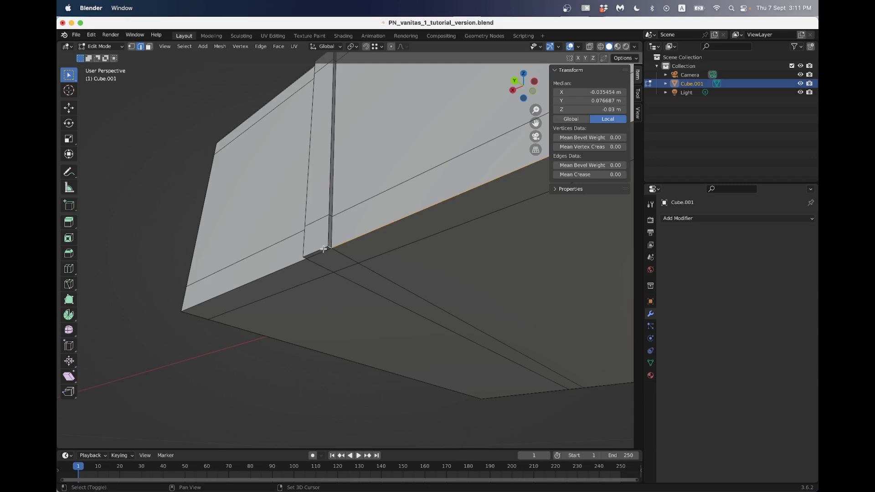
{"action": "left_click", "coordinate": [295, 261], "text": "shift"}
{"action": "middle_click_drag", "start_coordinate": [296, 261], "coordinate": [283, 234]}
{"action": "left_click", "coordinate": [301, 235], "text": "shift"}
- Add the remaining outer edges around the bottom cover to complete its selected outline
{"action": "middle_click_drag", "start_coordinate": [364, 172], "coordinate": [449, 183]}
{"action": "left_click", "coordinate": [319, 169], "text": "shift"}
{"action": "scroll", "coordinate": [451, 155], "scroll_direction": "up", "scroll_amount": 2}
{"action": "left_click", "coordinate": [357, 132], "text": "shift"}
{"action": "left_click", "coordinate": [299, 141], "text": "shift"}
{"action": "scroll", "coordinate": [248, 185], "scroll_direction": "down", "scroll_amount": 5}
{"action": "middle_click_drag", "start_coordinate": [248, 186], "coordinate": [323, 241]}
{"action": "scroll", "coordinate": [355, 267], "scroll_direction": "up", "scroll_amount": 4}
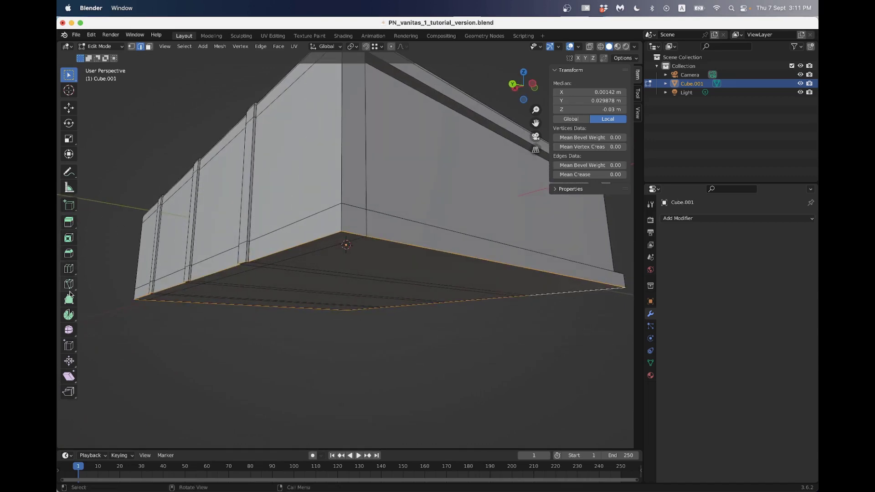
- Bevel the bottom cover's outline with two segments and a width of 0.002 m
{"action": "left_click", "coordinate": [68, 254]}
{"action": "left_click_drag", "start_coordinate": [298, 336], "coordinate": [301, 334]}
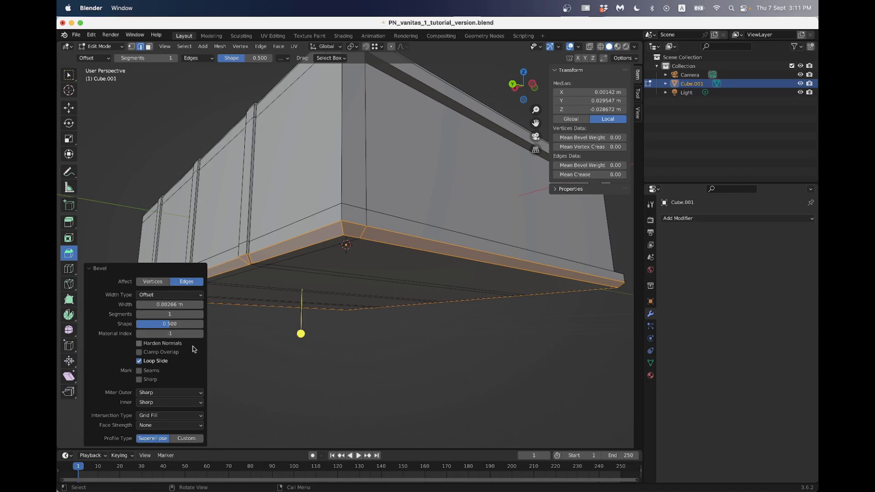
{"action": "left_click", "coordinate": [200, 315]}
{"action": "left_click", "coordinate": [172, 305]}
{"action": "left_click", "coordinate": [163, 304]}
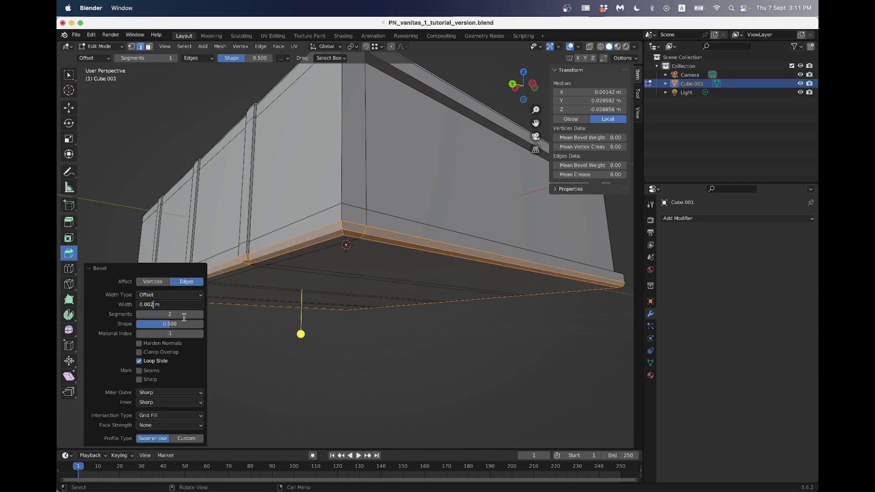
{"action": "key", "text": "Return"}
- Examine the beveled covers, corners and recessed page block from several sides in Object Mode
{"action": "scroll", "coordinate": [274, 238], "scroll_direction": "down", "scroll_amount": 3}
{"action": "middle_click_drag", "start_coordinate": [274, 237], "coordinate": [305, 214]}
{"action": "key", "text": "Tab"}
{"action": "scroll", "coordinate": [329, 184], "scroll_direction": "up", "scroll_amount": 3}
{"action": "scroll", "coordinate": [327, 214], "scroll_direction": "up", "scroll_amount": 3}
{"action": "scroll", "coordinate": [318, 218], "scroll_direction": "down", "scroll_amount": 6}
{"action": "scroll", "coordinate": [233, 230], "scroll_direction": "up", "scroll_amount": 5}
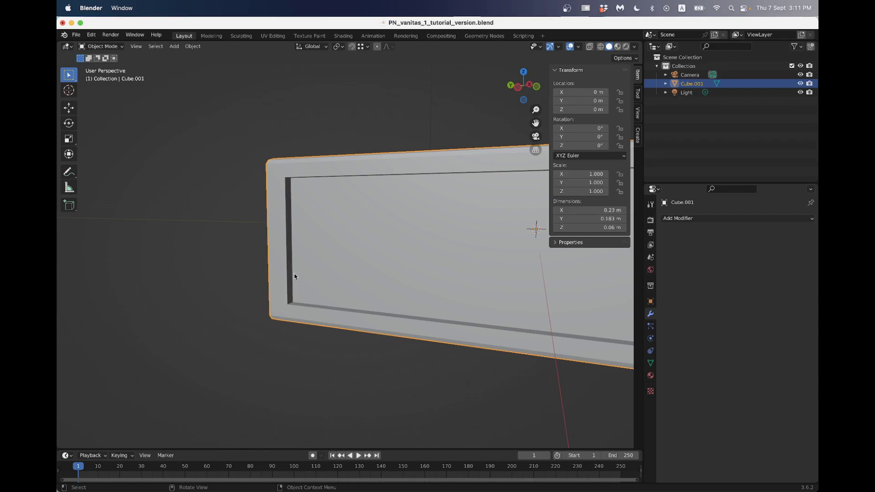
{"action": "scroll", "coordinate": [303, 254], "scroll_direction": "down", "scroll_amount": 3}
{"action": "middle_click_drag", "start_coordinate": [309, 245], "coordinate": [319, 210]}
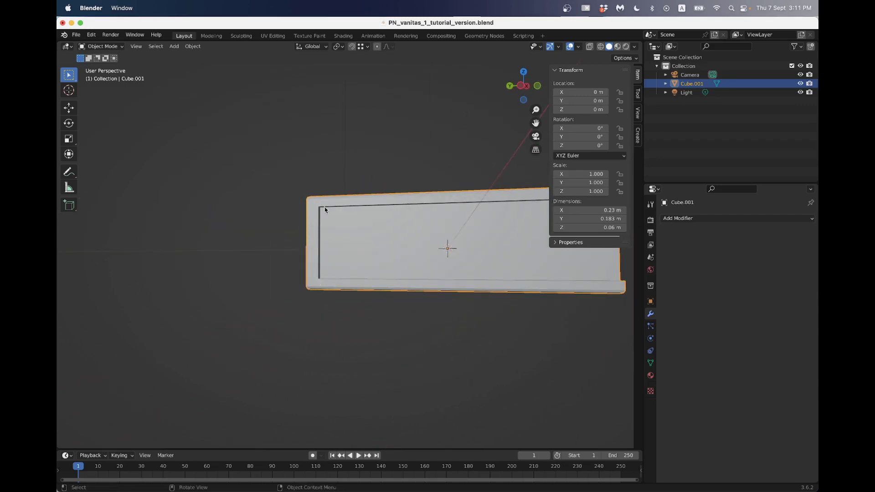
{"action": "scroll", "coordinate": [320, 205], "scroll_direction": "down", "scroll_amount": 3}
{"action": "middle_click_drag", "start_coordinate": [336, 239], "coordinate": [268, 213], "text": "shift"}
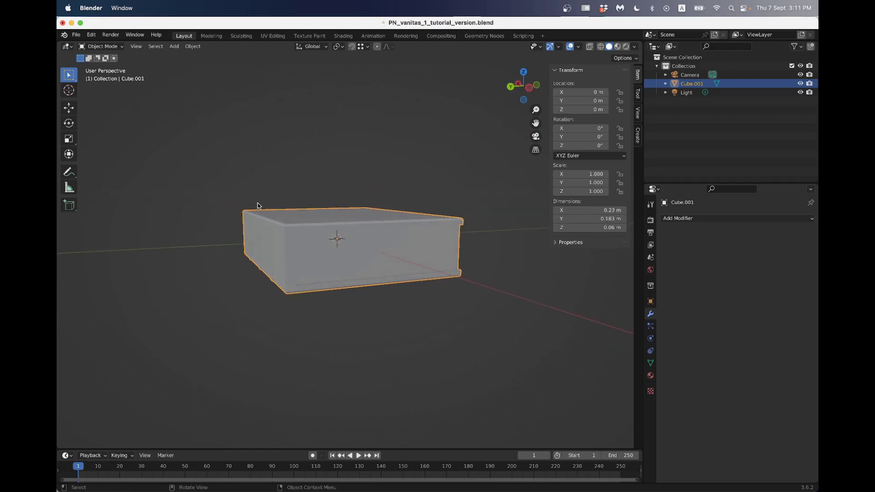
- Add two horizontal loop cuts around the book's thickness in Edit Mode, between the top and bottom covers
{"action": "key", "text": "Tab"}
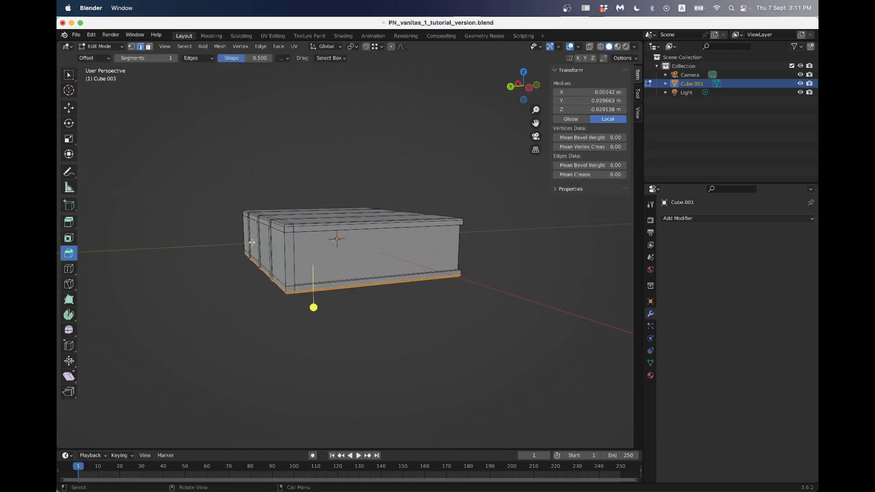
{"action": "left_click", "coordinate": [70, 270]}
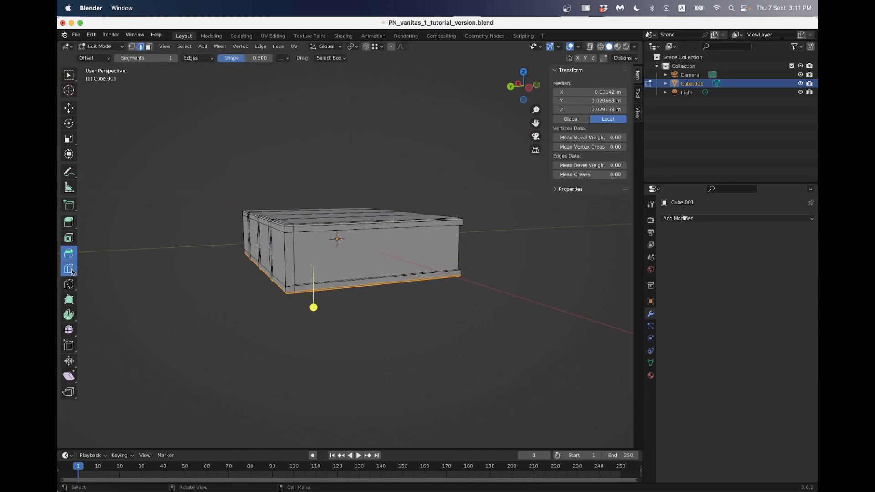
{"action": "left_click", "coordinate": [281, 258]}
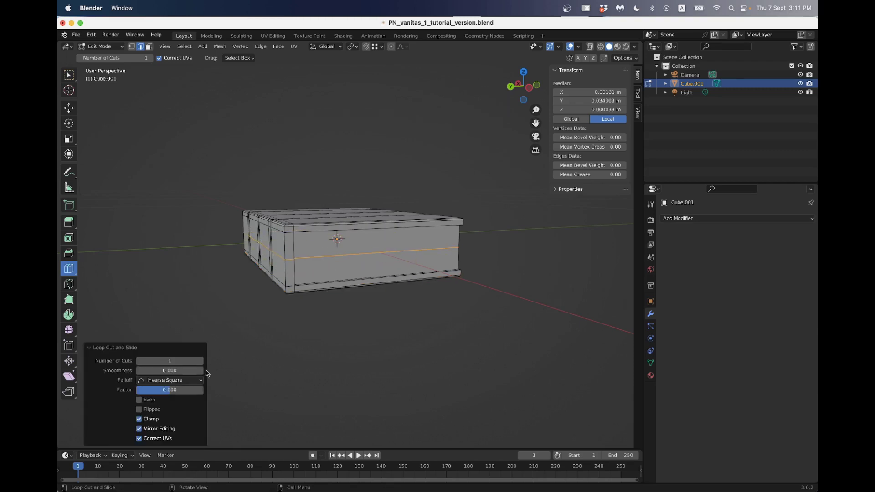
{"action": "left_click", "coordinate": [200, 361]}
{"action": "middle_click_drag", "start_coordinate": [268, 291], "coordinate": [250, 279]}
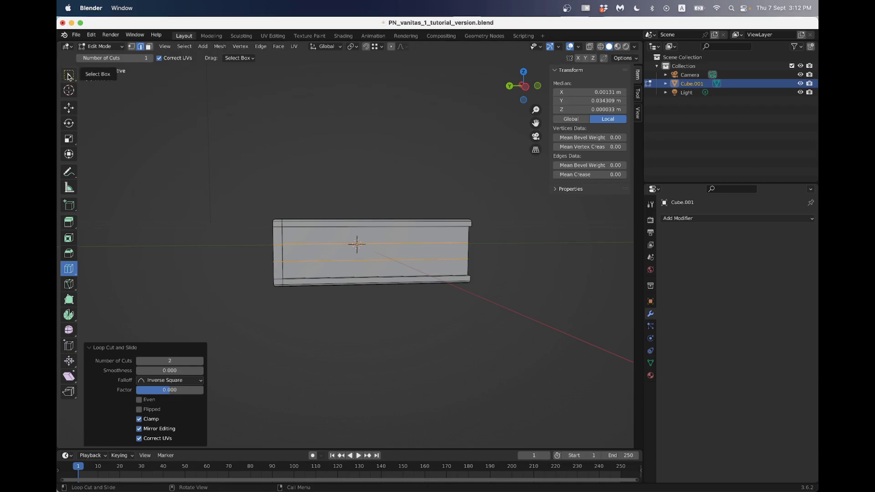
- Box-select the spine end of both new loops through the mesh in wireframe side view, and return to solid shading
{"action": "left_click", "coordinate": [68, 76]}
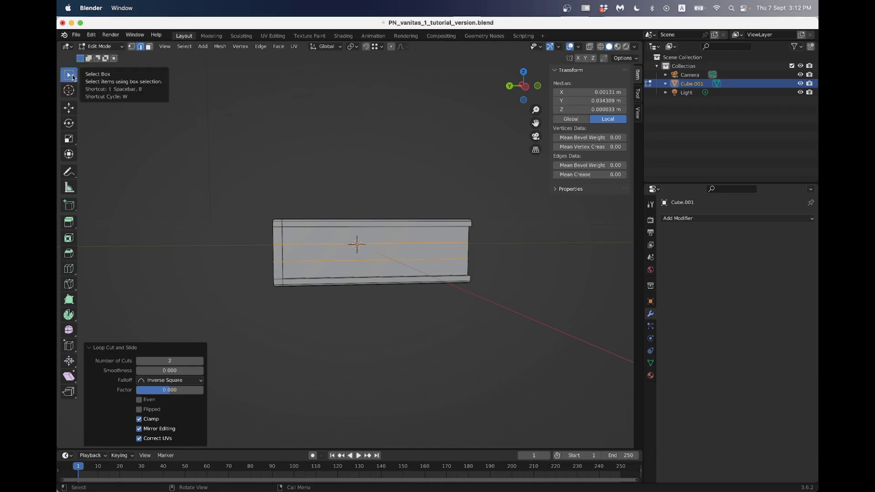
{"action": "left_click", "coordinate": [525, 89]}
{"action": "scroll", "coordinate": [409, 204], "scroll_direction": "up", "scroll_amount": 5}
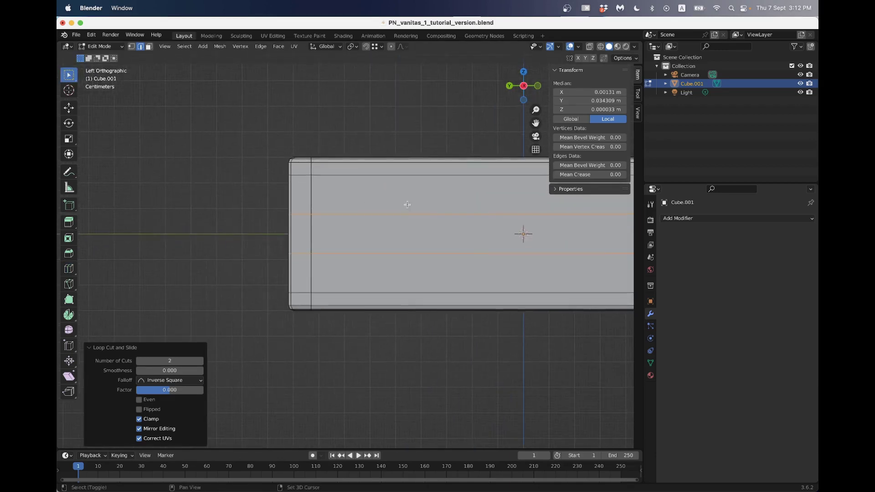
{"action": "key", "text": "z"}
{"action": "left_click", "coordinate": [330, 210]}
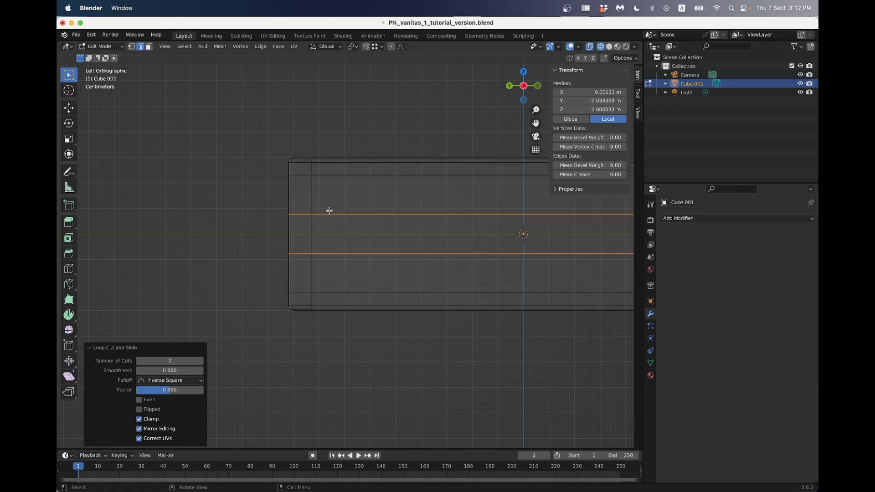
{"action": "left_click_drag", "start_coordinate": [264, 201], "coordinate": [315, 264]}
{"action": "scroll", "coordinate": [314, 257], "scroll_direction": "down", "scroll_amount": 2}
{"action": "middle_click_drag", "start_coordinate": [314, 257], "coordinate": [336, 261]}
{"action": "key", "text": "z"}
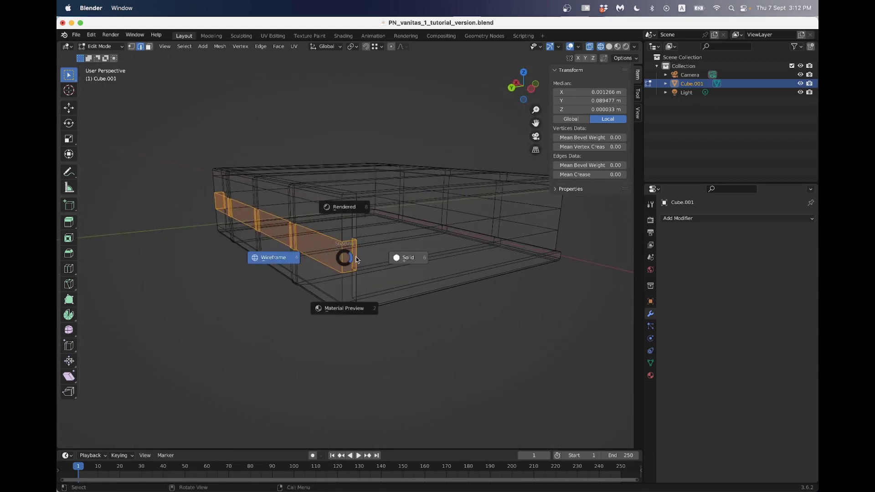
{"action": "left_click", "coordinate": [406, 261]}
{"action": "middle_click_drag", "start_coordinate": [402, 256], "coordinate": [393, 245]}
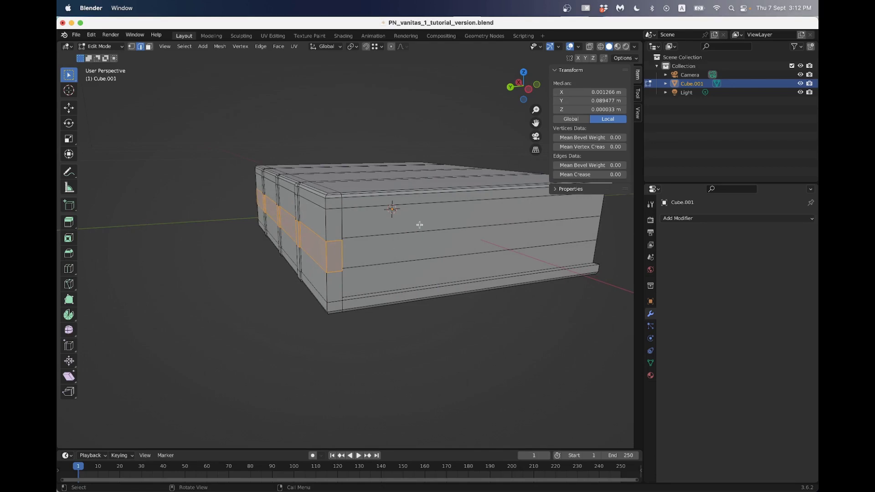
{"action": "key", "text": "g"}
{"action": "key", "text": "y"}
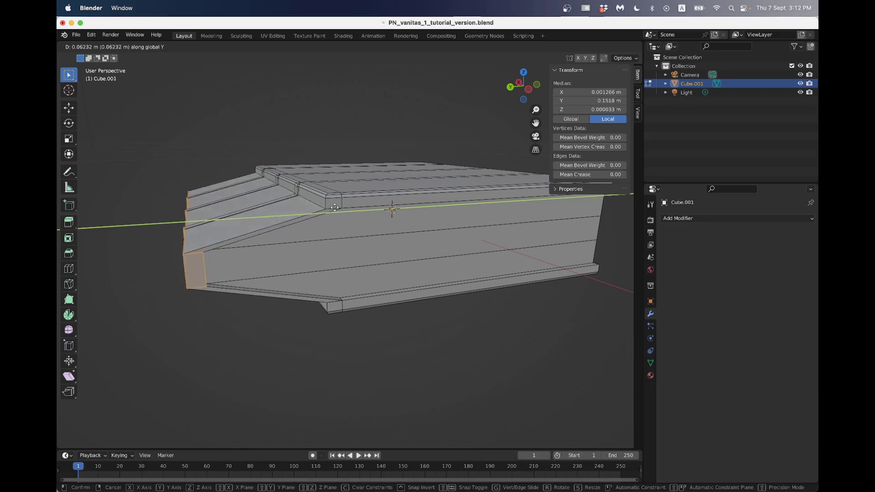
{"action": "right_click", "coordinate": [364, 216]}
{"action": "middle_click_drag", "start_coordinate": [364, 216], "coordinate": [363, 216]}
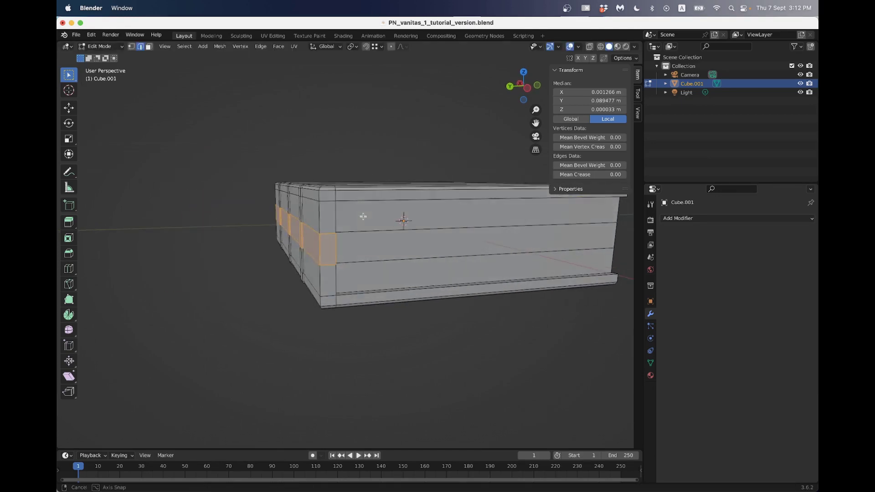
- Turn on proportional editing and try moving the spine's middle strip with smaller and larger influence sizes
{"action": "left_click", "coordinate": [391, 47]}
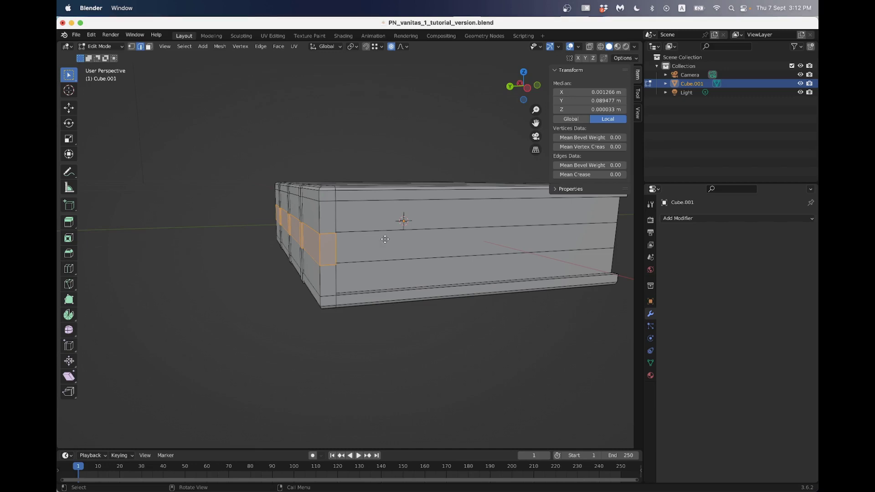
{"action": "key", "text": "g"}
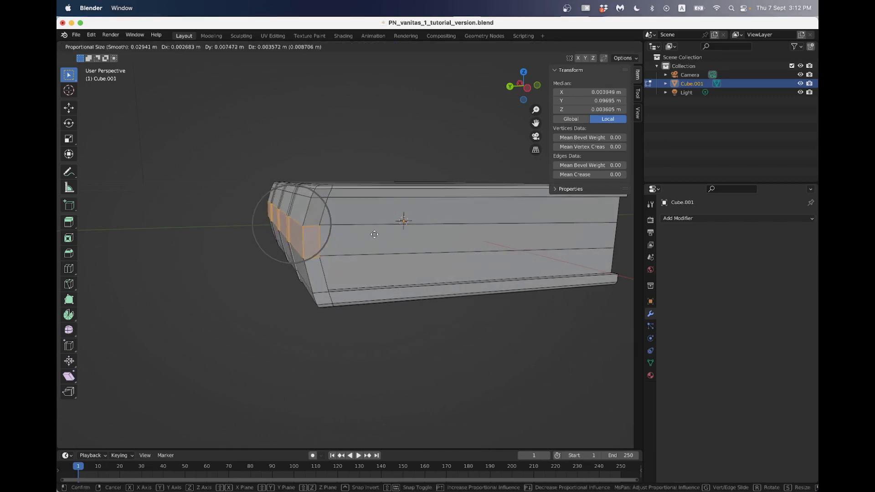
{"action": "scroll", "coordinate": [375, 234], "scroll_direction": "down", "scroll_amount": 10}
{"action": "scroll", "coordinate": [376, 233], "scroll_direction": "down", "scroll_amount": 18}
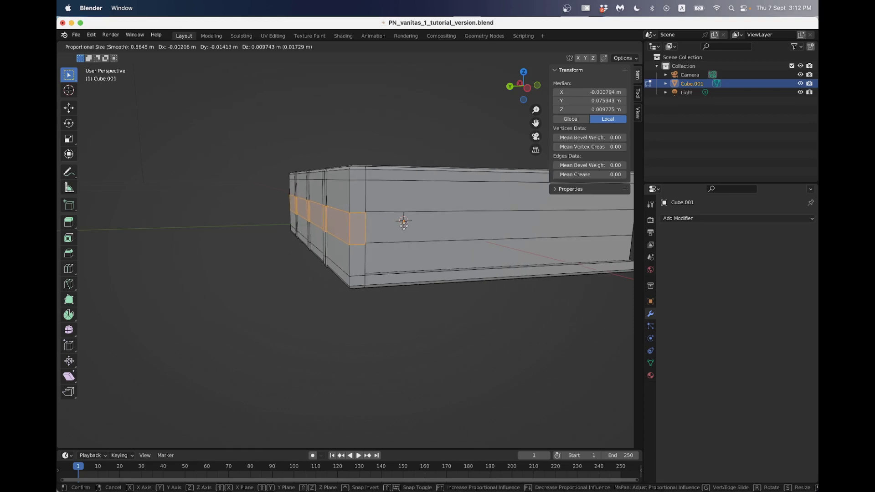
{"action": "scroll", "coordinate": [403, 223], "scroll_direction": "up", "scroll_amount": 15}
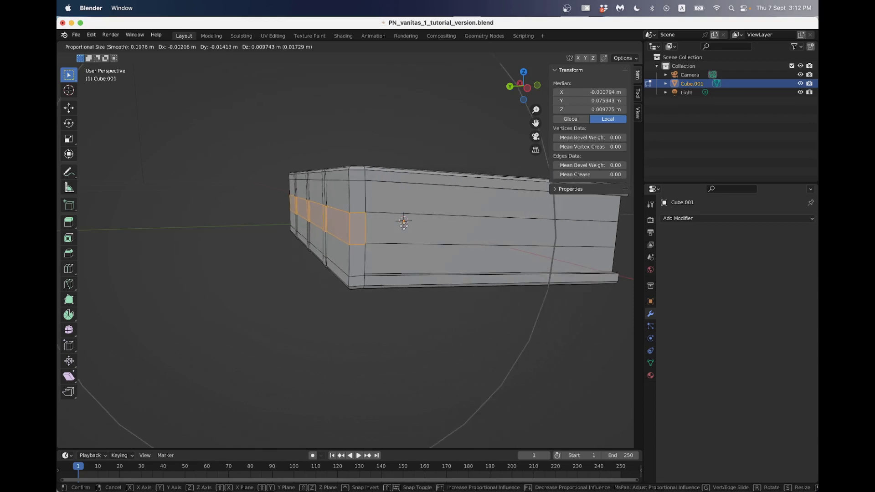
{"action": "scroll", "coordinate": [403, 223], "scroll_direction": "up", "scroll_amount": 13}
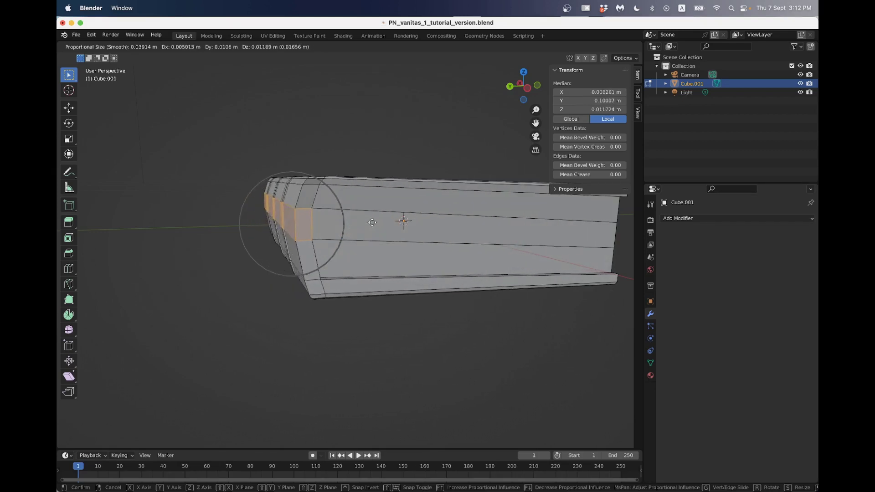
{"action": "scroll", "coordinate": [366, 222], "scroll_direction": "down", "scroll_amount": 4}
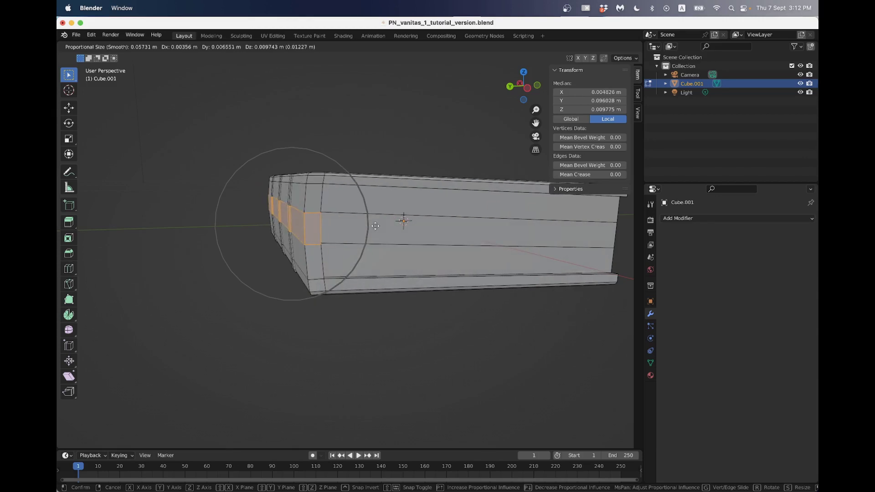
{"action": "key", "text": "Escape"}
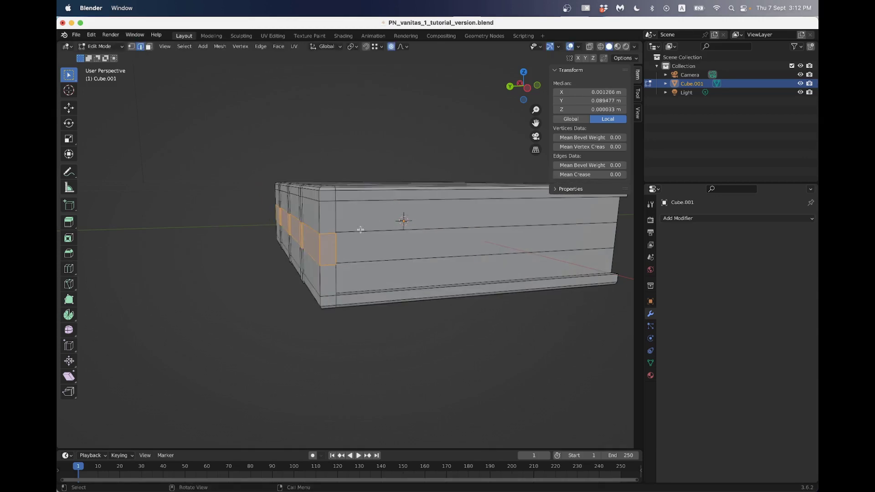
- Move the spine's middle strip outward along Y by about 0.003 m with a proportional size of about 0.029 m
{"action": "scroll", "coordinate": [360, 229], "scroll_direction": "down", "scroll_amount": 3}
{"action": "middle_click_drag", "start_coordinate": [373, 222], "coordinate": [430, 237]}
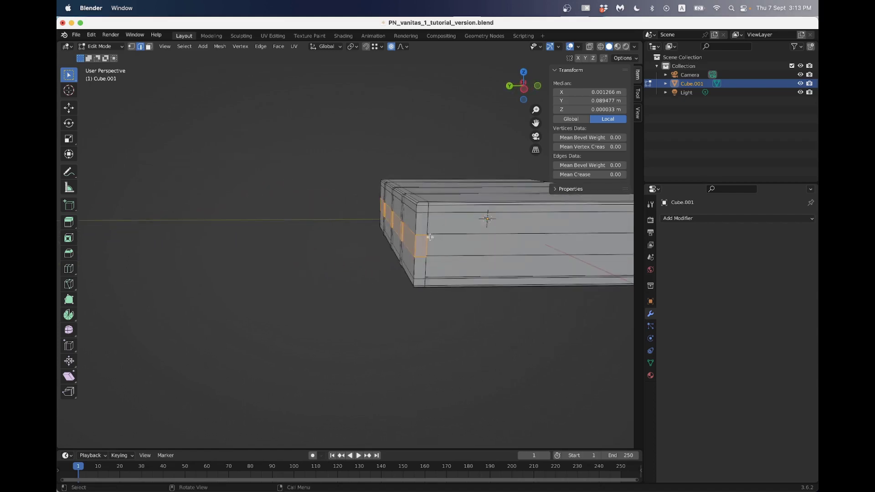
{"action": "key", "text": "g"}
{"action": "key", "text": "y"}
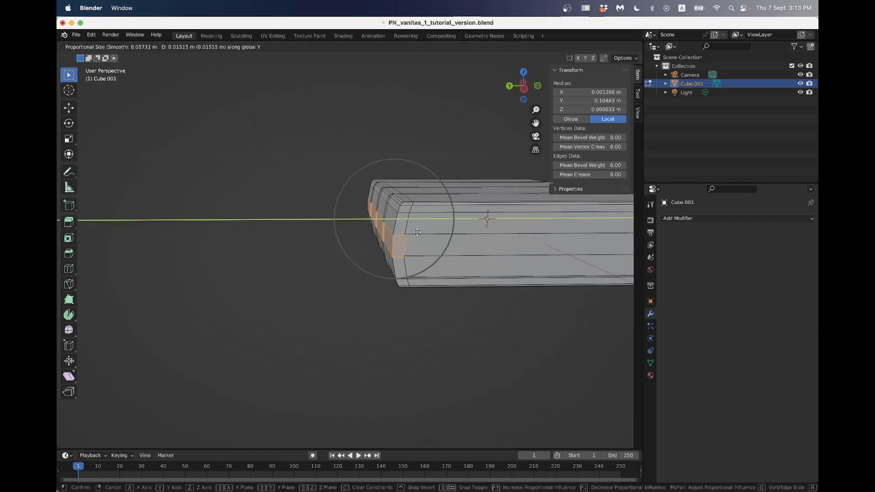
{"action": "scroll", "coordinate": [418, 231], "scroll_direction": "up", "scroll_amount": 2}
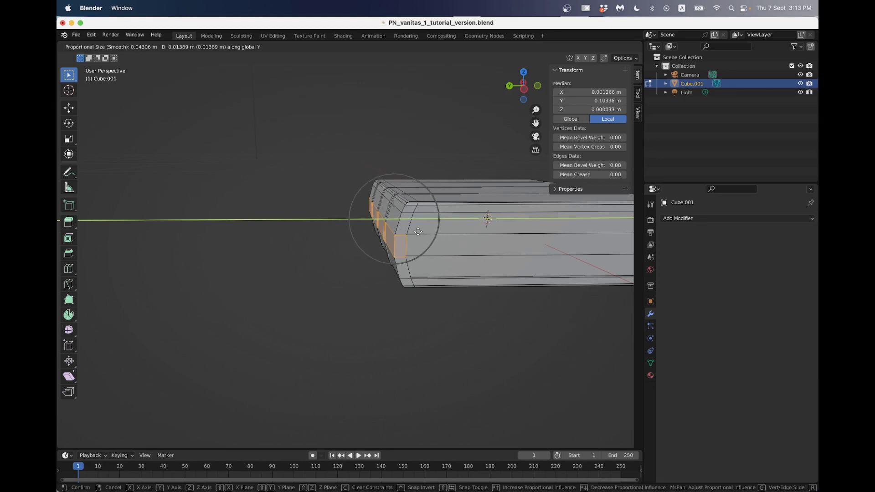
{"action": "scroll", "coordinate": [418, 231], "scroll_direction": "down", "scroll_amount": 15}
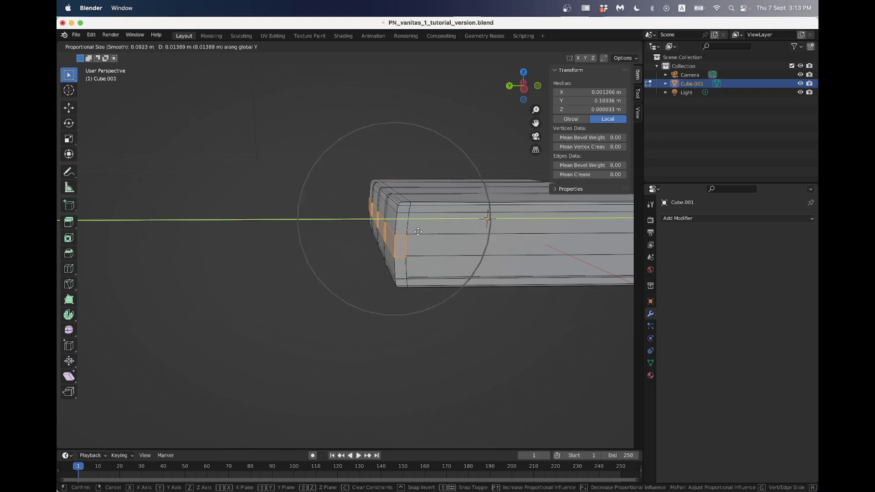
{"action": "scroll", "coordinate": [414, 232], "scroll_direction": "up", "scroll_amount": 20}
{"action": "scroll", "coordinate": [420, 230], "scroll_direction": "down", "scroll_amount": 2}
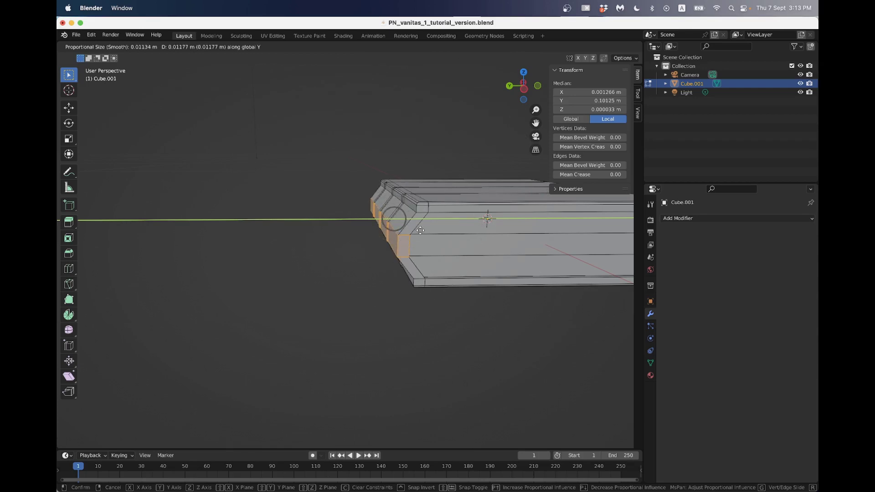
{"action": "scroll", "coordinate": [420, 229], "scroll_direction": "down", "scroll_amount": 2}
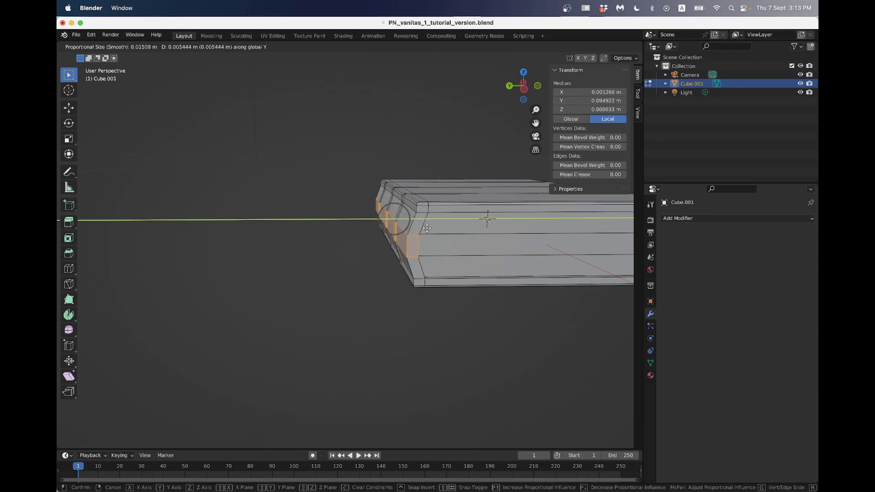
{"action": "scroll", "coordinate": [430, 227], "scroll_direction": "down", "scroll_amount": 4}
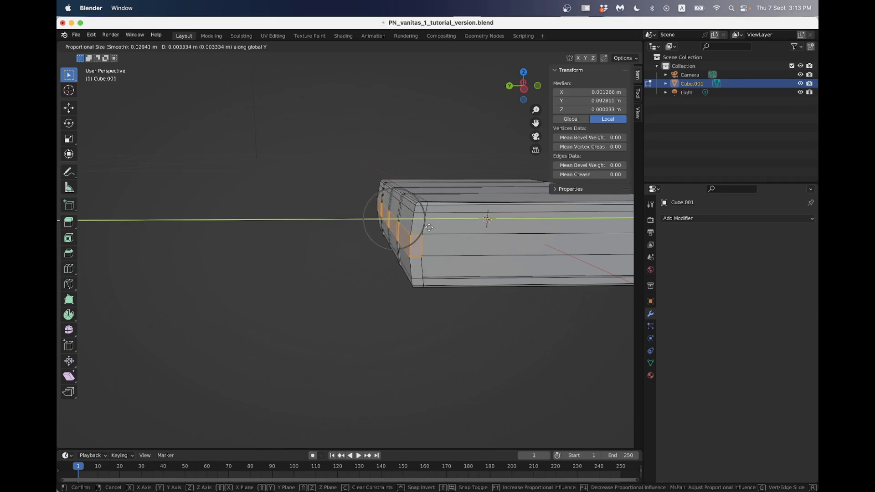
{"action": "left_click", "coordinate": [429, 227]}
- Return to Object Mode to check the rounded spine, and save the file
{"action": "middle_click_drag", "start_coordinate": [429, 227], "coordinate": [363, 227]}
{"action": "key", "text": "Tab"}
{"action": "scroll", "coordinate": [474, 242], "scroll_direction": "down", "scroll_amount": 4}
{"action": "scroll", "coordinate": [456, 240], "scroll_direction": "up", "scroll_amount": 3}
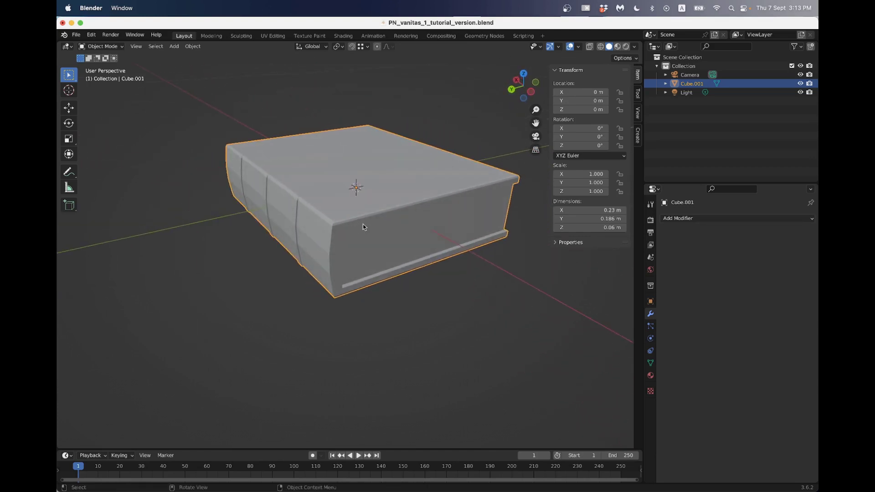
{"action": "key", "text": "super+s"}
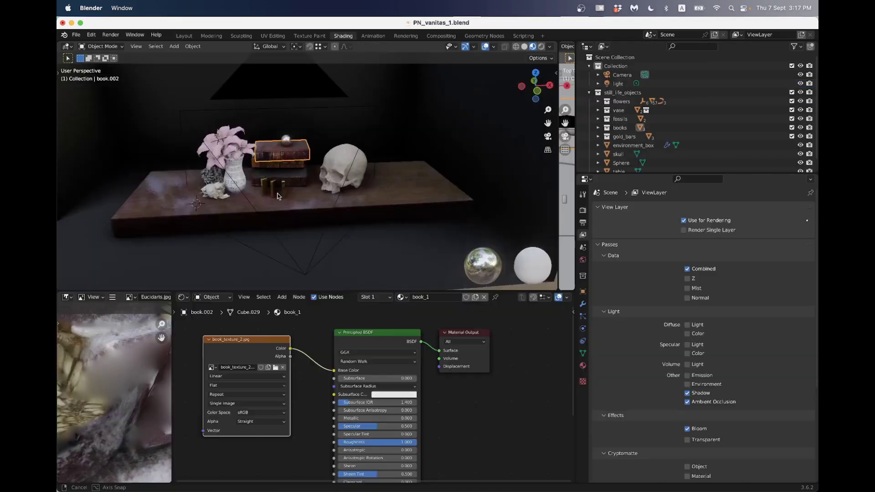
- Inspect the selected top book of the stack in solid shading and isolate it in Local View
{"action": "scroll", "coordinate": [280, 139], "scroll_direction": "up", "scroll_amount": 6}
{"action": "scroll", "coordinate": [280, 138], "scroll_direction": "up", "scroll_amount": 3}
{"action": "middle_click_drag", "start_coordinate": [280, 138], "coordinate": [326, 185]}
{"action": "key", "text": "z"}
{"action": "left_click", "coordinate": [443, 187]}
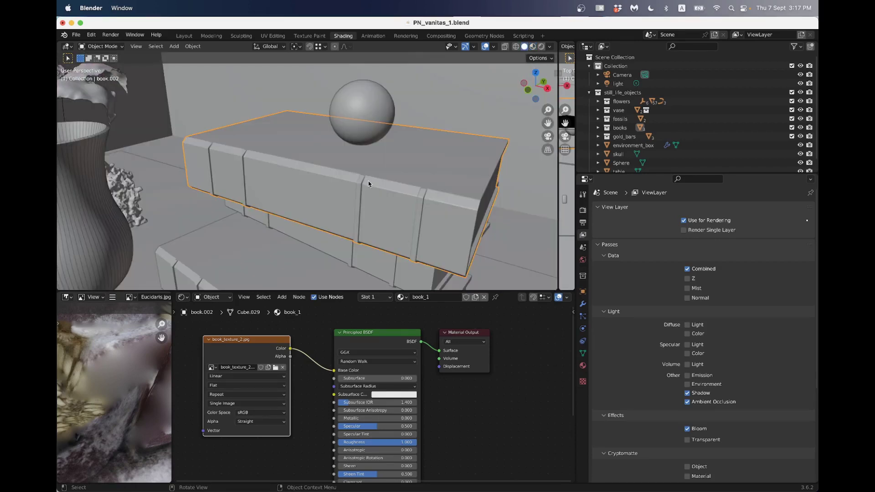
{"action": "key", "text": "slash"}
{"action": "scroll", "coordinate": [360, 185], "scroll_direction": "down", "scroll_amount": 3}
{"action": "scroll", "coordinate": [352, 187], "scroll_direction": "up", "scroll_amount": 4}
{"action": "scroll", "coordinate": [349, 185], "scroll_direction": "down", "scroll_amount": 3}
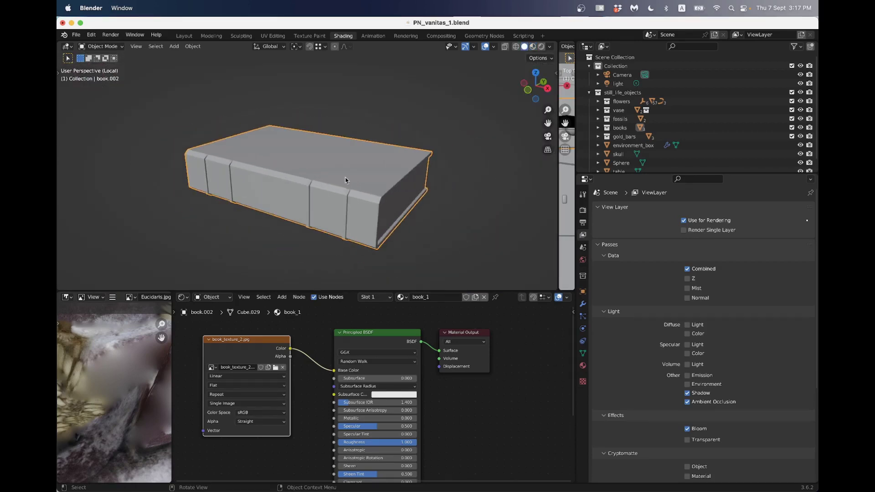
- Examine the isolated book's textured cover, spine and page edges from several sides in Material Preview
{"action": "middle_click_drag", "start_coordinate": [347, 181], "coordinate": [325, 177]}
{"action": "key", "text": "z"}
{"action": "left_click", "coordinate": [329, 242]}
{"action": "scroll", "coordinate": [331, 223], "scroll_direction": "up", "scroll_amount": 5}
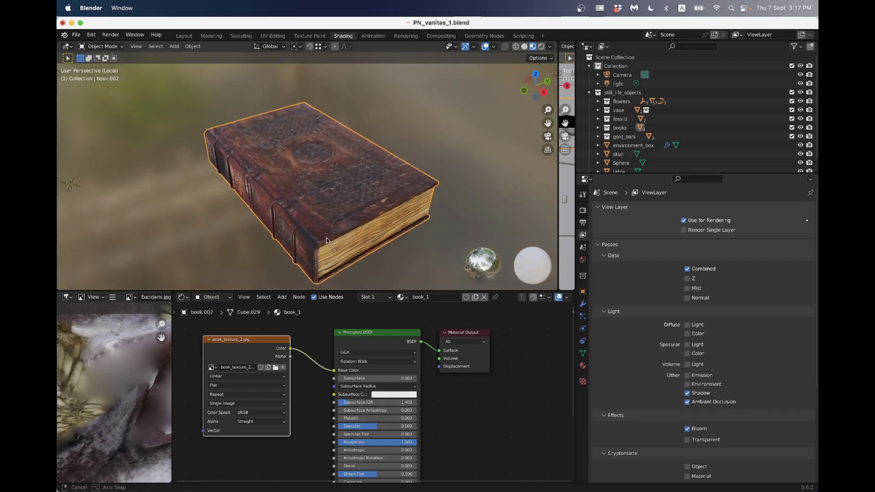
{"action": "scroll", "coordinate": [316, 224], "scroll_direction": "down", "scroll_amount": 5}
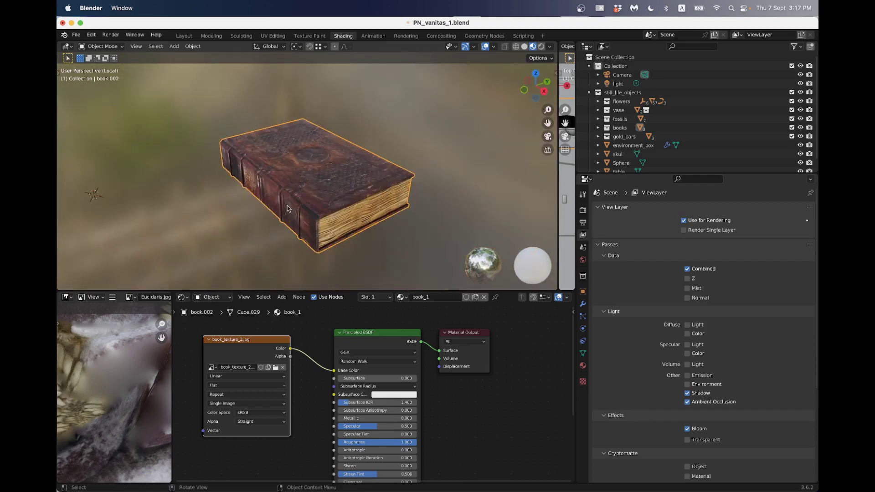
{"action": "middle_click_drag", "start_coordinate": [316, 223], "coordinate": [357, 181]}
{"action": "scroll", "coordinate": [315, 200], "scroll_direction": "up", "scroll_amount": 3}
{"action": "middle_click_drag", "start_coordinate": [316, 201], "coordinate": [132, 132]}
{"action": "scroll", "coordinate": [180, 154], "scroll_direction": "down", "scroll_amount": 3}
{"action": "middle_click_drag", "start_coordinate": [180, 155], "coordinate": [153, 152]}
- Reopen the recent file PN_vanitas_1_tutorial_version.blend and bring the whole untextured book into view
{"action": "left_click", "coordinate": [76, 35]}
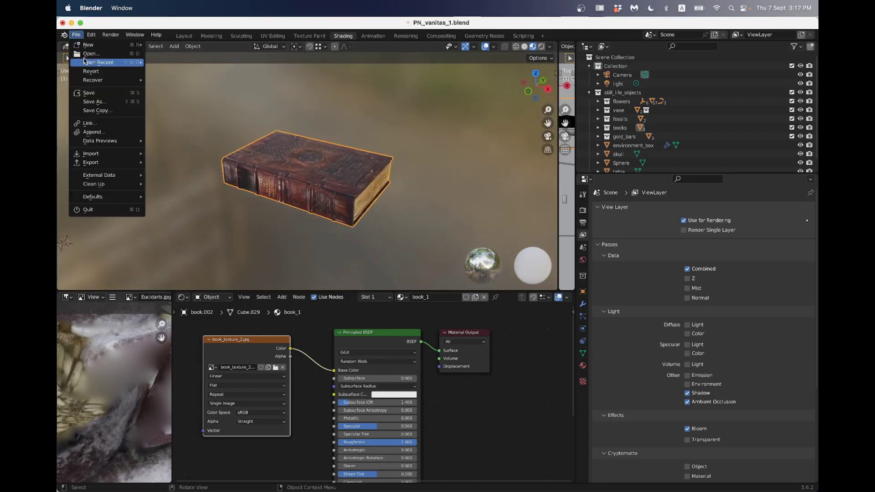
{"action": "mouse_move", "coordinate": [116, 62]}
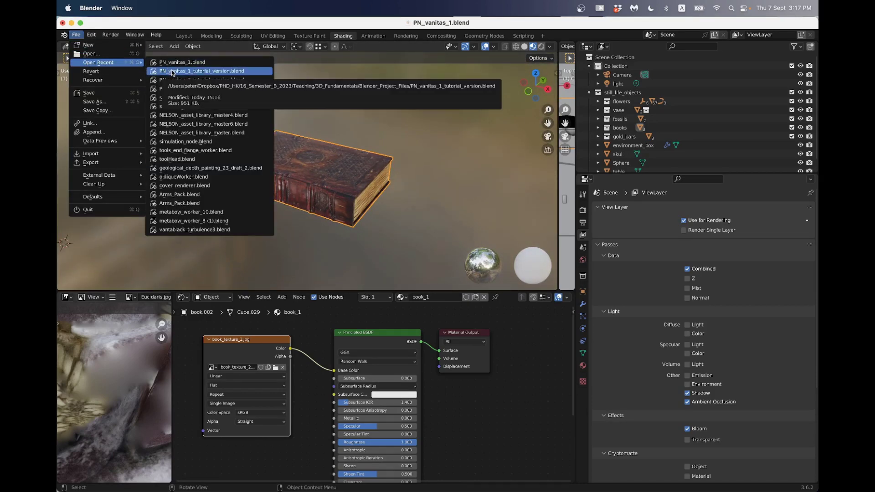
{"action": "left_click", "coordinate": [169, 71]}
{"action": "left_click", "coordinate": [398, 276]}
{"action": "middle_click_drag", "start_coordinate": [364, 242], "coordinate": [349, 228]}
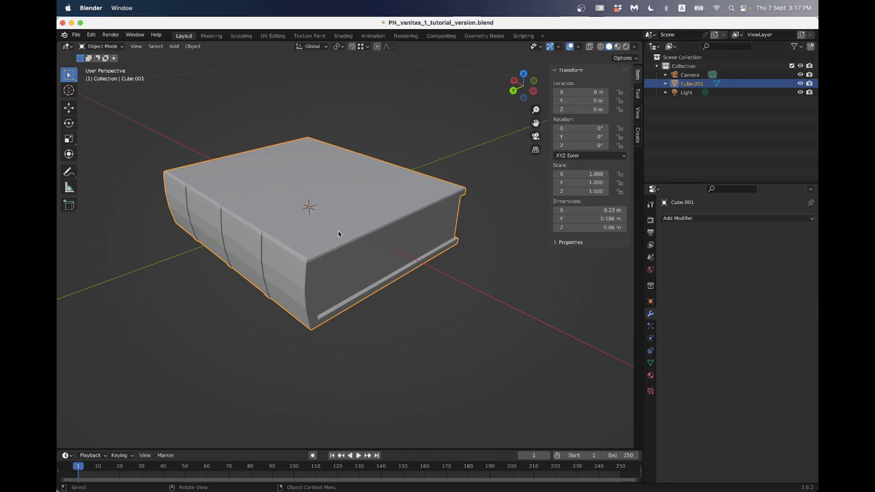
{"action": "scroll", "coordinate": [339, 234], "scroll_direction": "down", "scroll_amount": 2}
{"action": "mouse_move", "coordinate": [341, 235]}
{"action": "middle_mouse_down"}
{"action": "mouse_move", "coordinate": [328, 248]}
{"action": "mouse_move", "coordinate": [328, 235]}
{"action": "middle_mouse_up"}
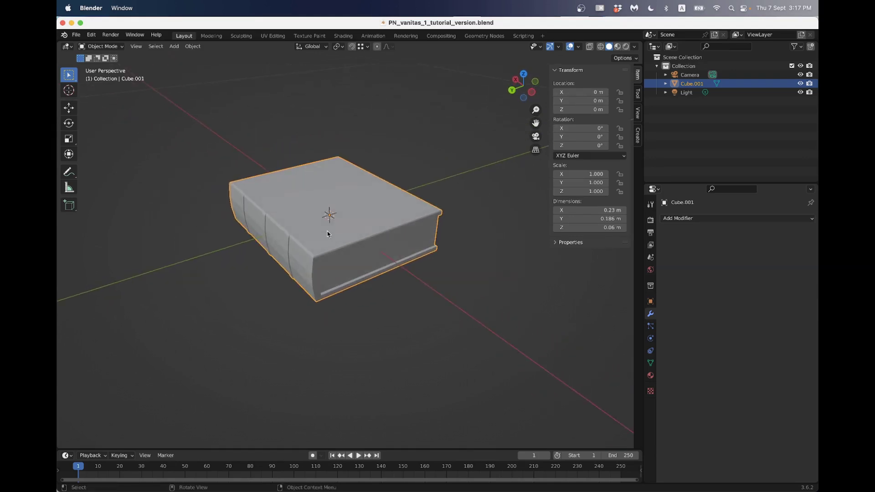
{"action": "scroll", "coordinate": [327, 234], "scroll_direction": "up", "scroll_amount": 3}
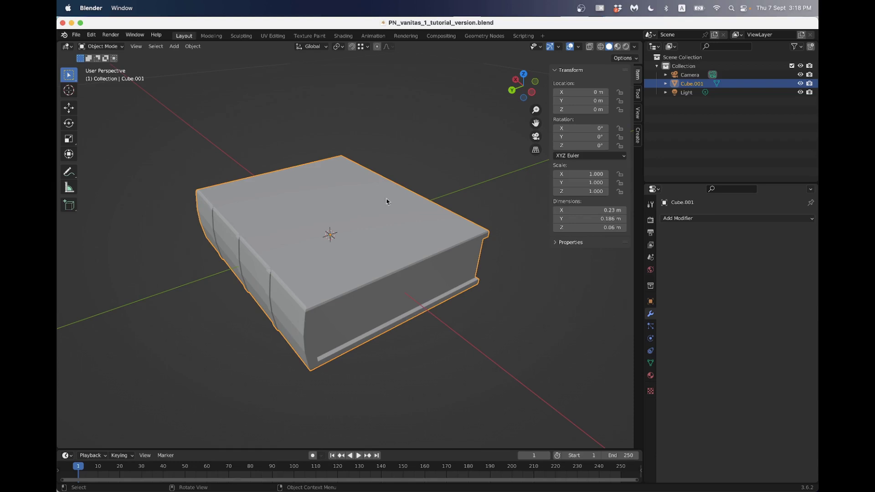
{"action": "middle_click_drag", "start_coordinate": [322, 310], "coordinate": [329, 293]}
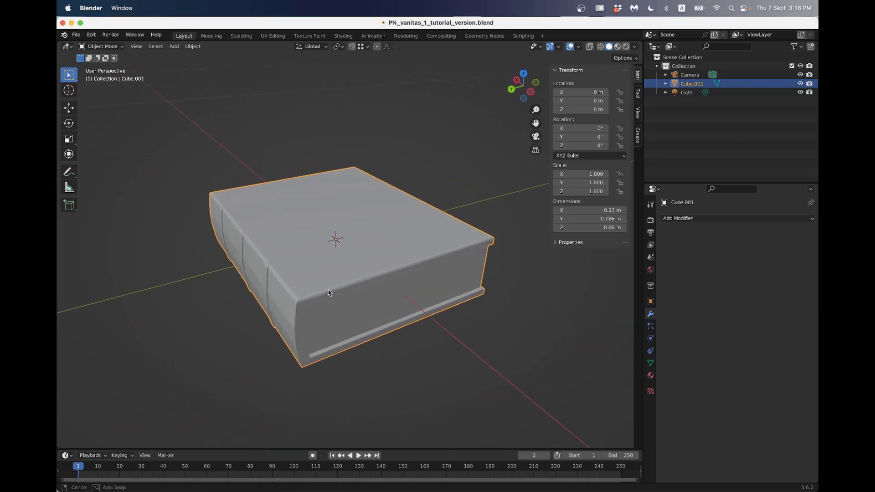
{"action": "scroll", "coordinate": [330, 290], "scroll_direction": "down", "scroll_amount": 3}
{"action": "scroll", "coordinate": [331, 290], "scroll_direction": "up", "scroll_amount": 3}
- Switch to Chrome and review the wording of the open image search "book diffuse texture"
{"action": "key", "text": "super+Tab"}
{"action": "key", "text": "super+Tab"}
{"action": "key", "text": "super+Tab"}
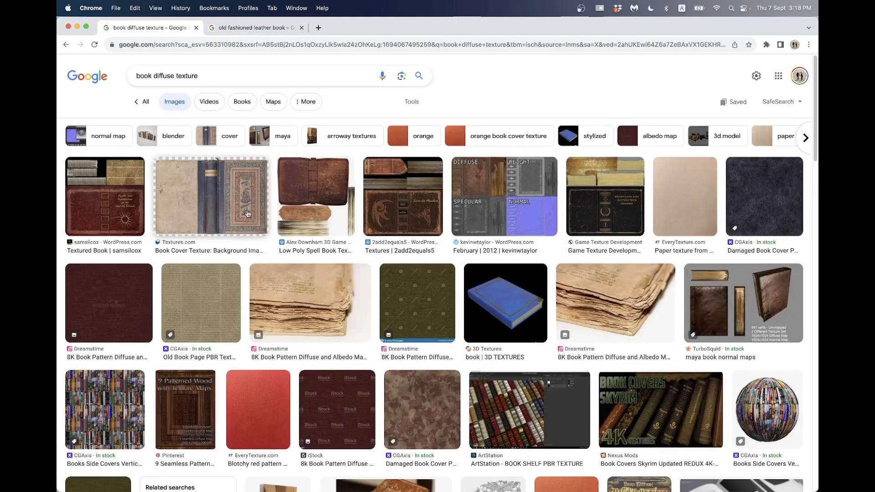
{"action": "left_click_drag", "start_coordinate": [214, 76], "coordinate": [136, 75]}
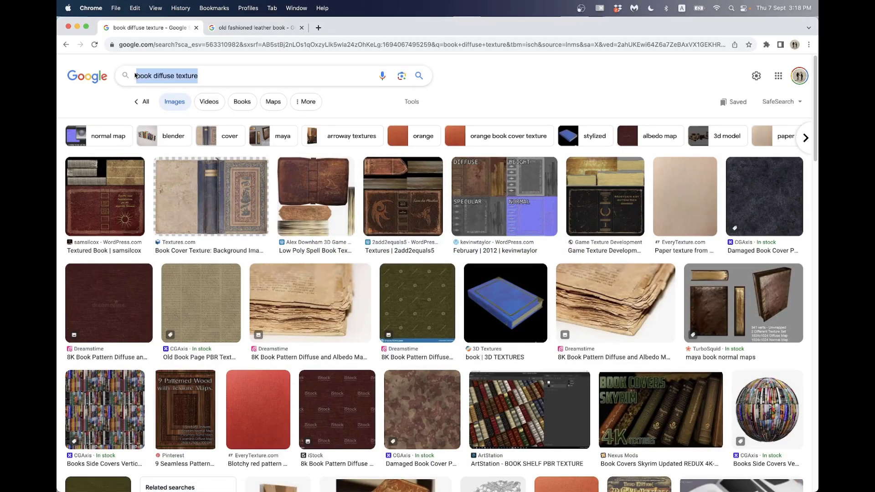
{"action": "double_click", "coordinate": [165, 76]}
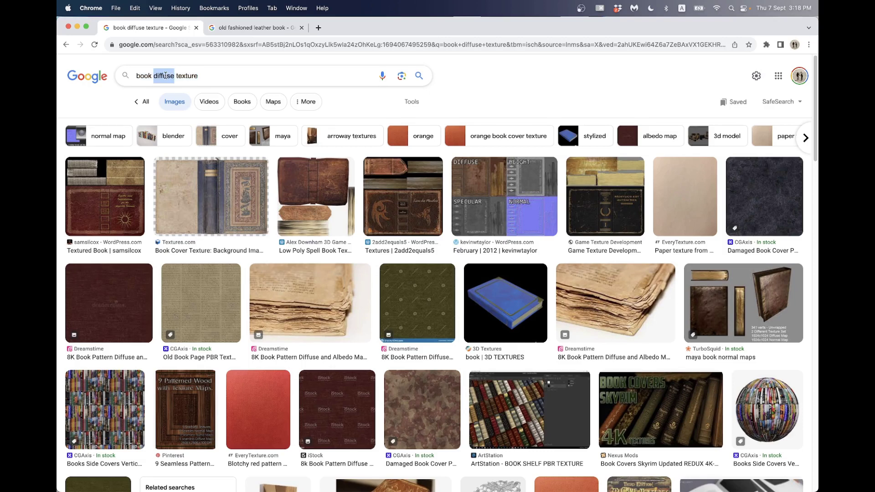
{"action": "left_click", "coordinate": [218, 76]}
{"action": "double_click", "coordinate": [188, 76]}
{"action": "left_click", "coordinate": [234, 77]}
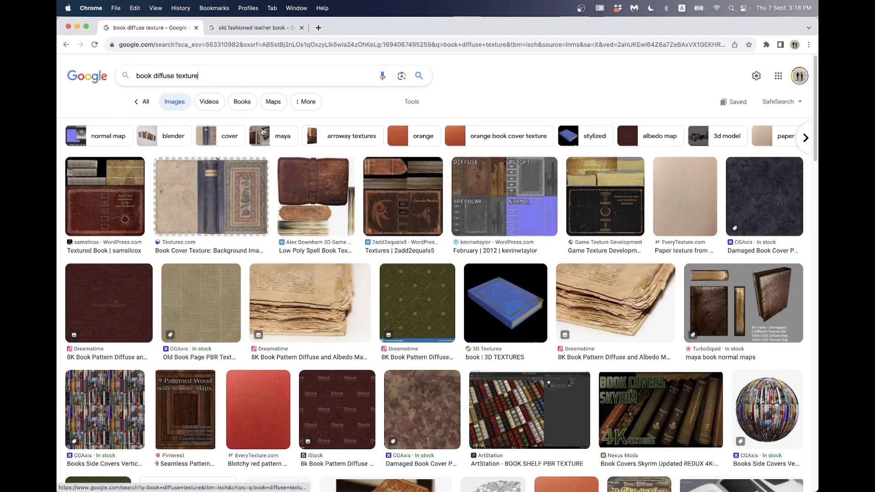
- Search images for "face diffuse texture" and browse the results for examples of unwrapped diffuse maps
{"action": "double_click", "coordinate": [145, 76]}
{"action": "type", "text": "face"}
{"action": "key", "text": "Return"}
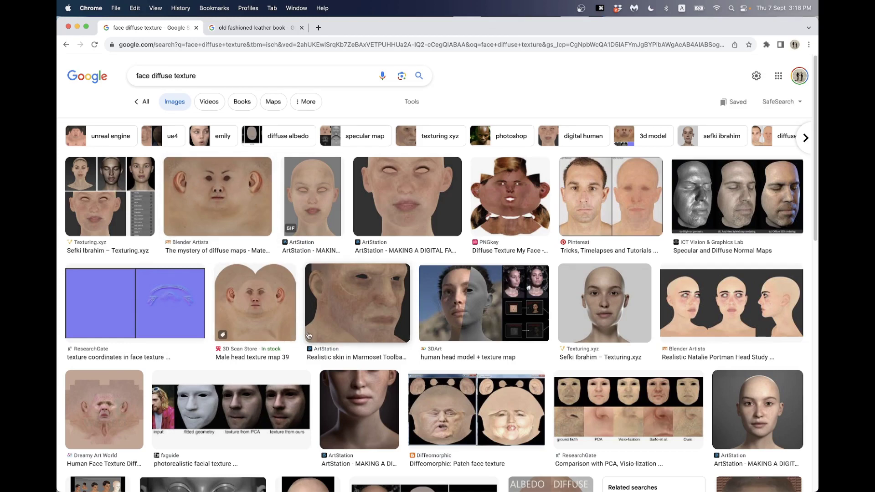
{"action": "scroll", "coordinate": [228, 164], "scroll_direction": "down", "scroll_amount": 1}
{"action": "scroll", "coordinate": [507, 285], "scroll_direction": "down", "scroll_amount": 5}
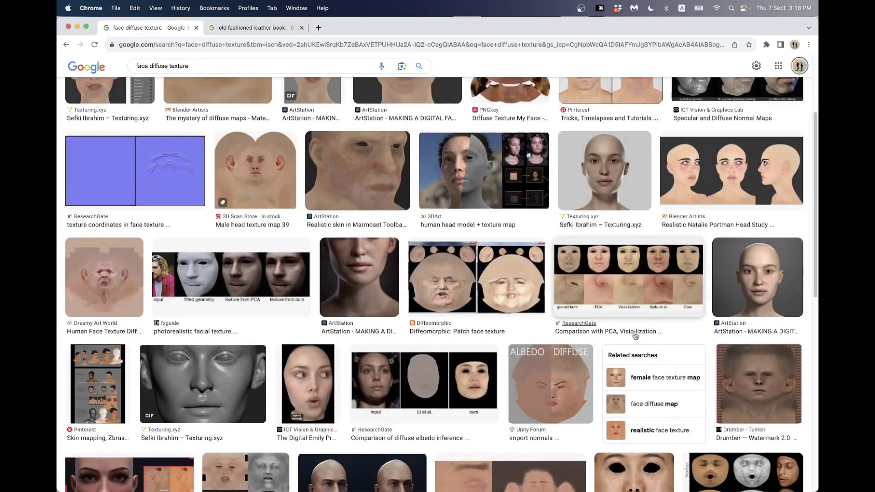
{"action": "scroll", "coordinate": [113, 86], "scroll_direction": "up", "scroll_amount": 6}
- Search images for "book diffuse texture" again and browse the book cover and page textures
{"action": "double_click", "coordinate": [143, 75]}
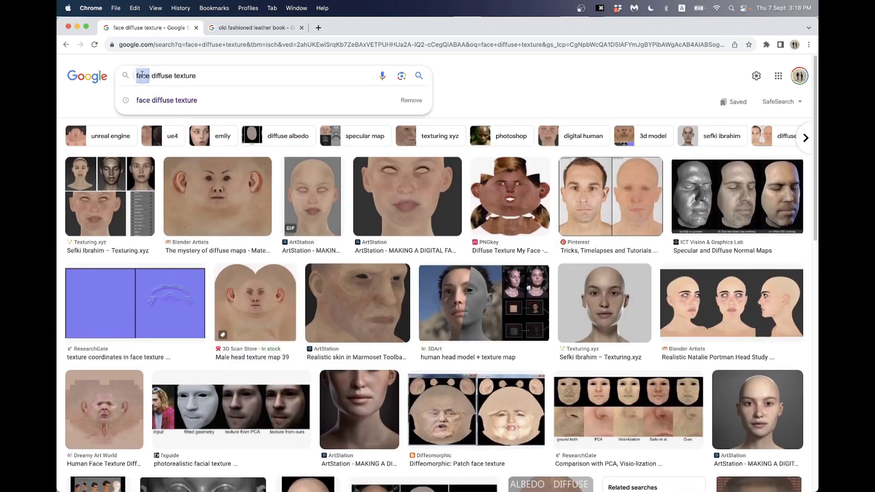
{"action": "type", "text": "book"}
{"action": "key", "text": "Return"}
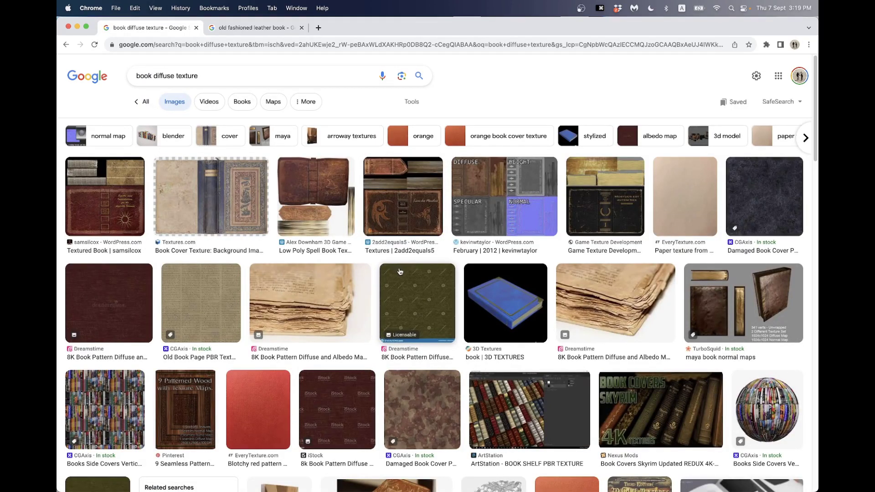
{"action": "scroll", "coordinate": [400, 274], "scroll_direction": "down", "scroll_amount": 5}
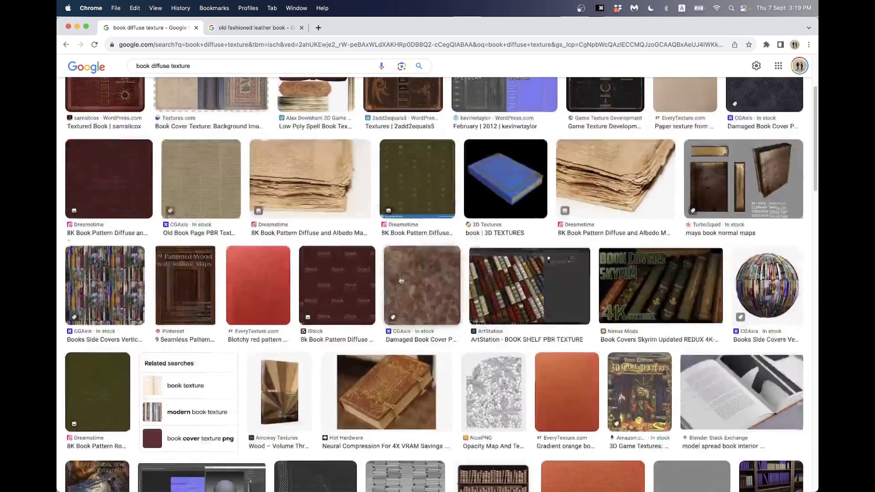
{"action": "scroll", "coordinate": [401, 280], "scroll_direction": "down", "scroll_amount": 3}
{"action": "scroll", "coordinate": [399, 280], "scroll_direction": "up", "scroll_amount": 10}
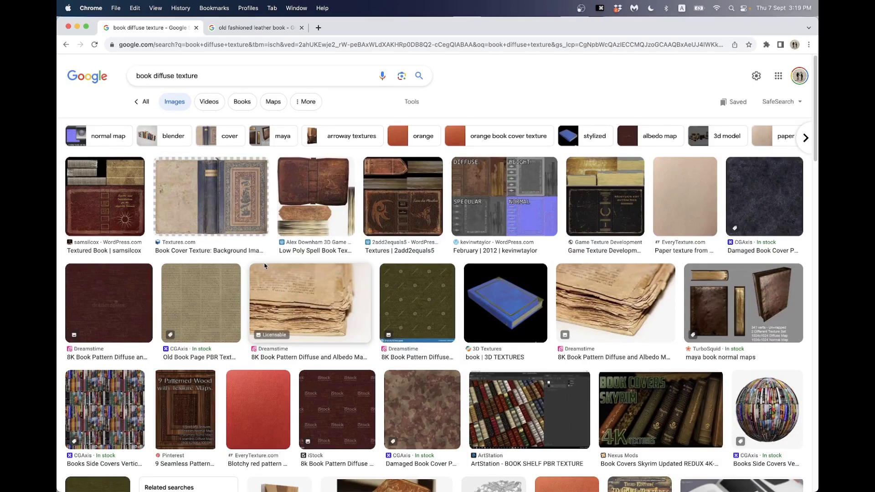
- Preview the image combining diffuse, height, specular and normal book maps, and the "Livre des Monstres" book texture
{"action": "scroll", "coordinate": [269, 266], "scroll_direction": "down", "scroll_amount": 2}
{"action": "scroll", "coordinate": [274, 267], "scroll_direction": "up", "scroll_amount": 2}
{"action": "scroll", "coordinate": [279, 268], "scroll_direction": "down", "scroll_amount": 2}
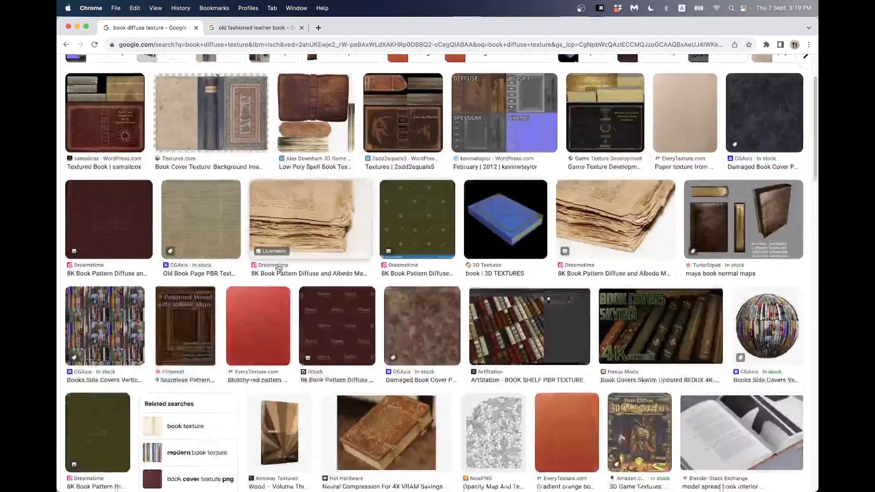
{"action": "scroll", "coordinate": [288, 267], "scroll_direction": "up", "scroll_amount": 2}
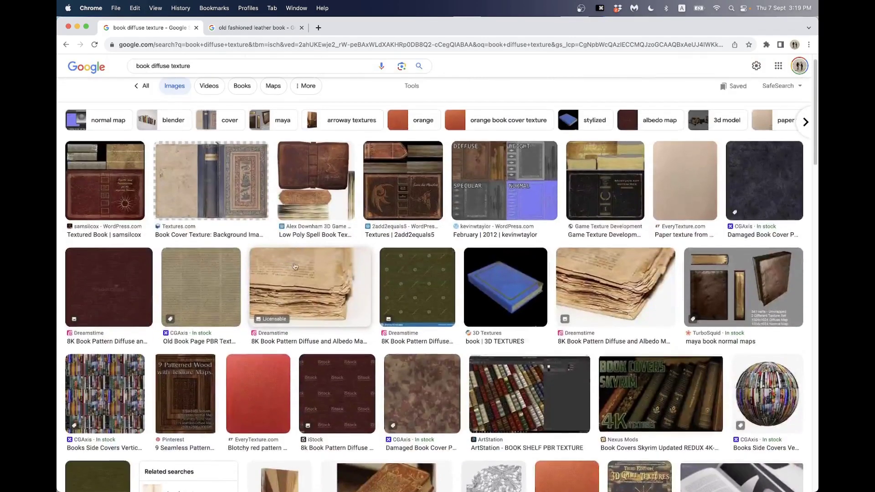
{"action": "left_click", "coordinate": [499, 205]}
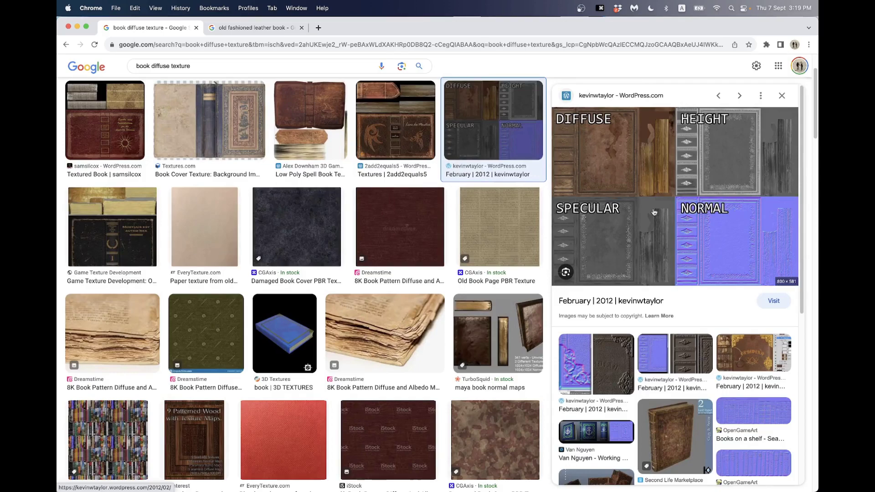
{"action": "left_click", "coordinate": [371, 146]}
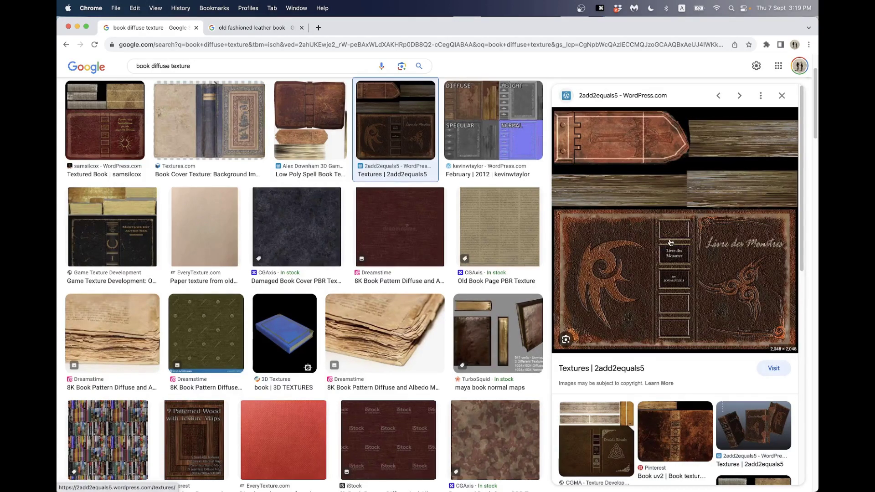
- Switch to Finder and preview book_texture_1.jpeg, book_texture_2.jpg and book_texture_3.jpeg in the books folder
{"action": "key", "text": "super+Tab"}
{"action": "key", "text": "super+Tab"}
{"action": "key", "text": "super+Tab"}
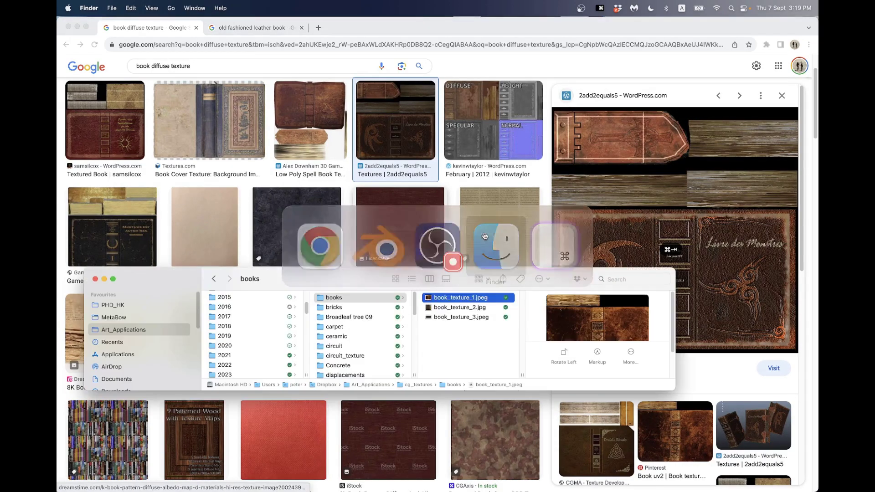
{"action": "key", "text": "space"}
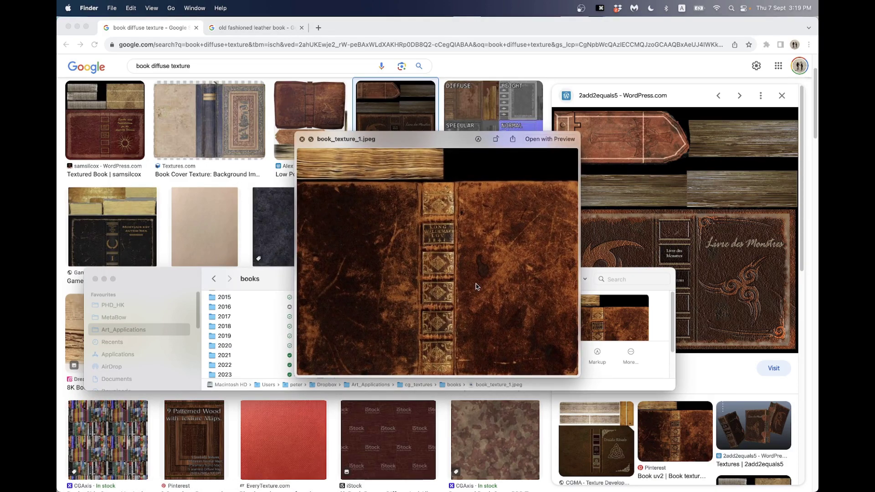
{"action": "key", "text": "Down"}
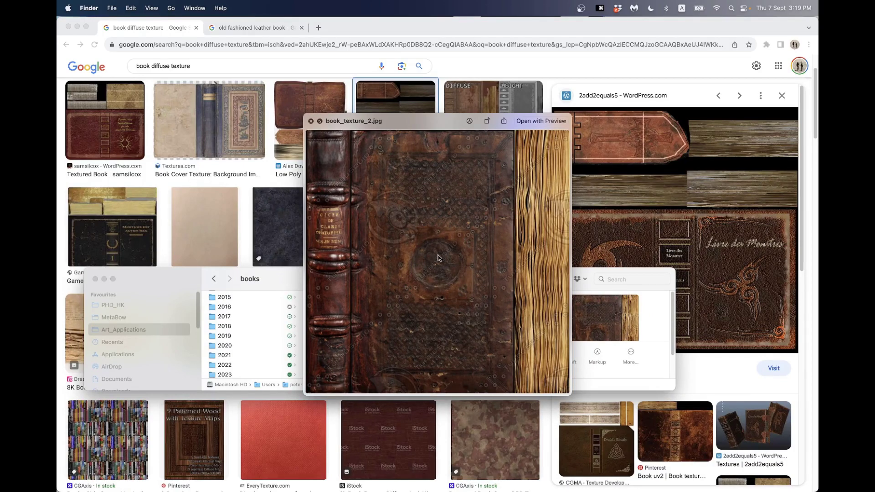
{"action": "key", "text": "Down"}
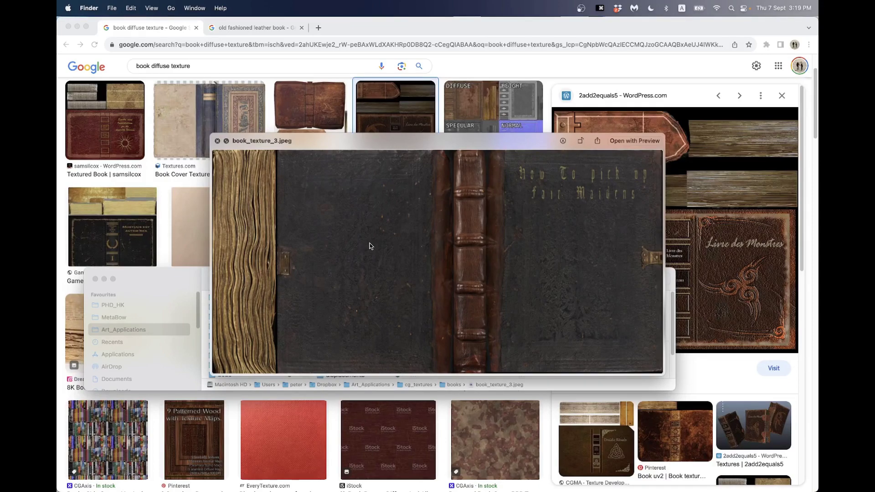
{"action": "key", "text": "Up"}
{"action": "key", "text": "Up"}
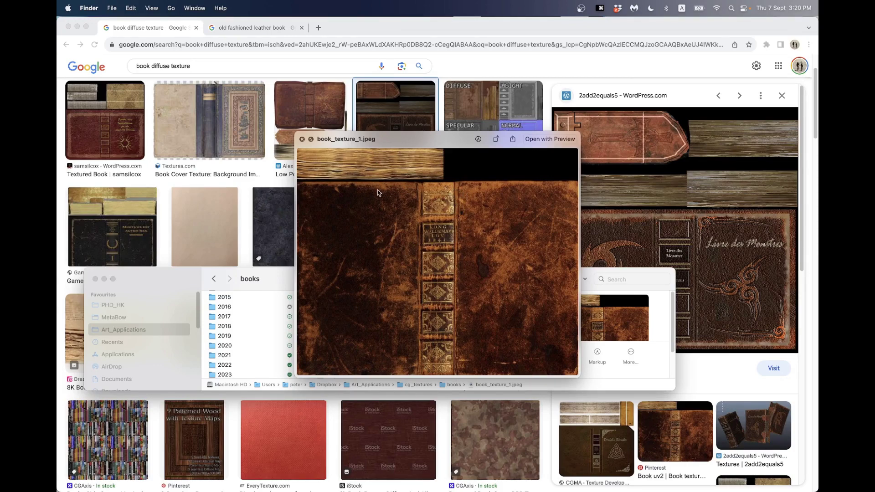
{"action": "key", "text": "space"}
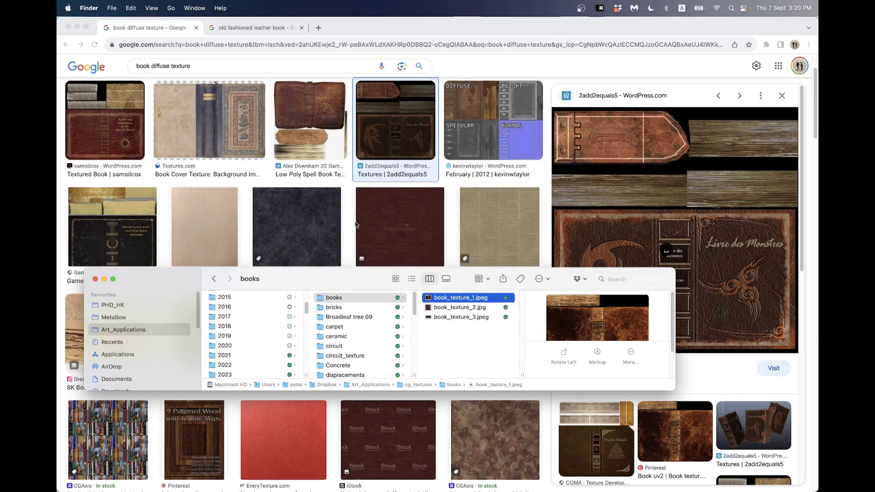
- Switch to Blender and rename the book object Cube.001 as book_1
{"action": "key", "text": "super+Tab"}
{"action": "left_click", "coordinate": [449, 262]}
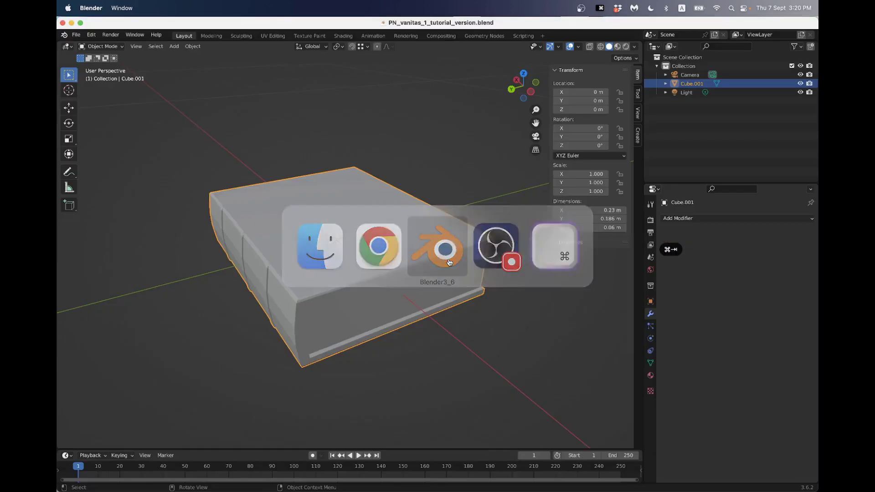
{"action": "middle_click_drag", "start_coordinate": [335, 240], "coordinate": [367, 258]}
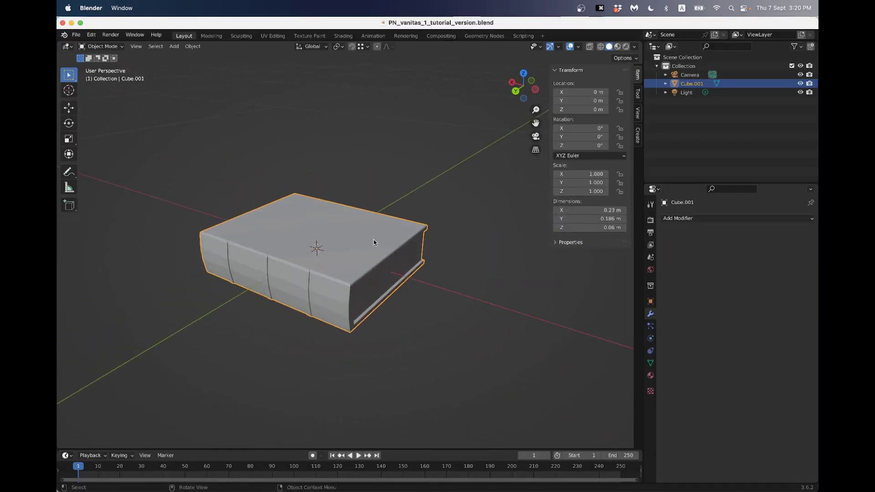
{"action": "double_click", "coordinate": [690, 84]}
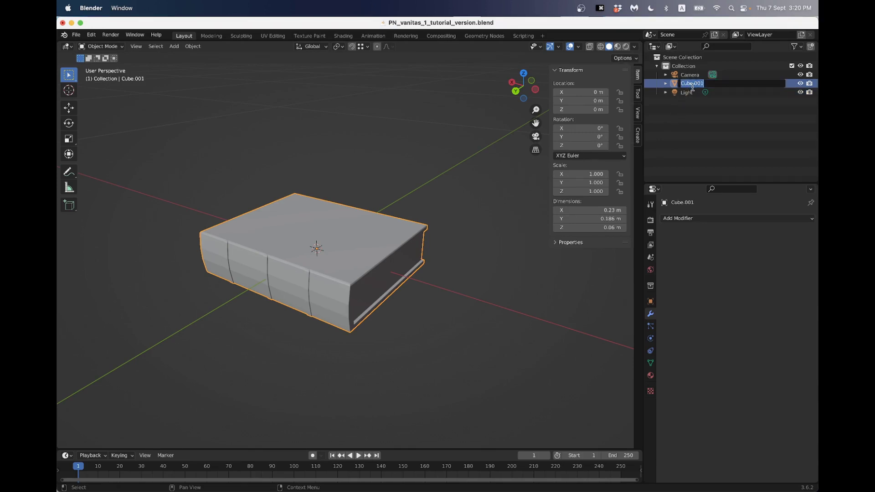
{"action": "key", "text": "Escape"}
{"action": "double_click", "coordinate": [691, 85]}
{"action": "type", "text": "book_1"}
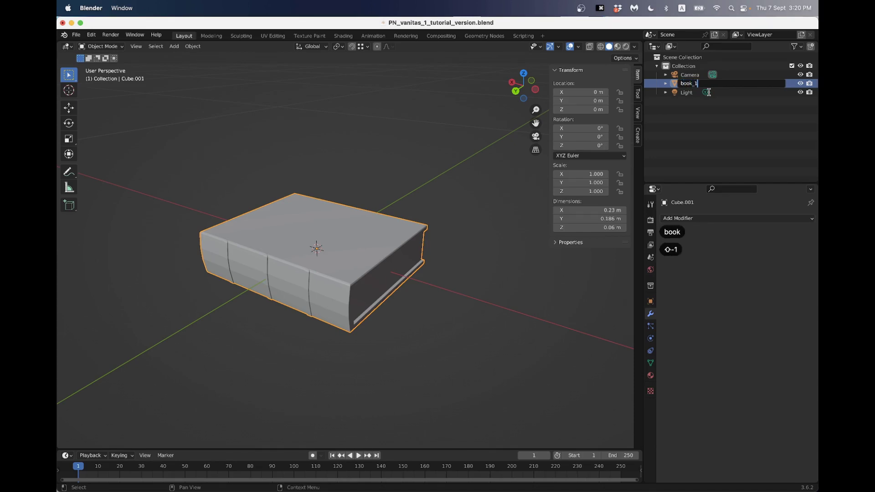
{"action": "key", "text": "Return"}
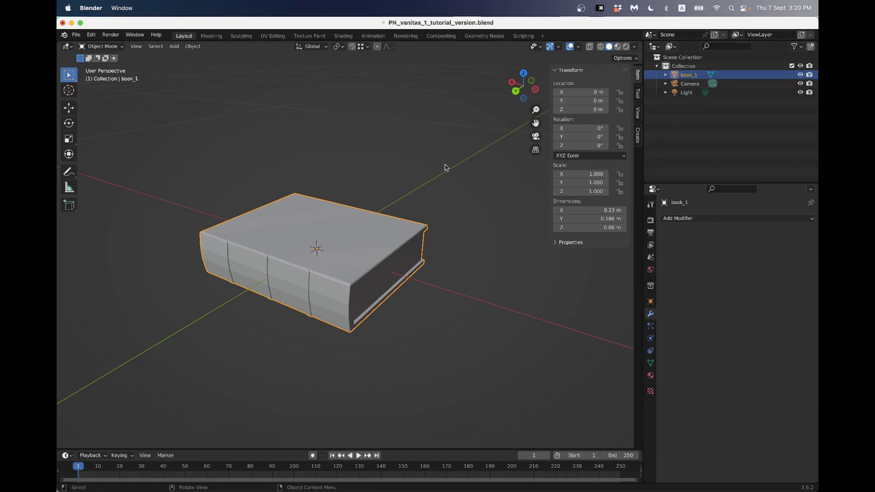
- Move book_1 into a new collection named books
{"action": "key", "text": "m"}
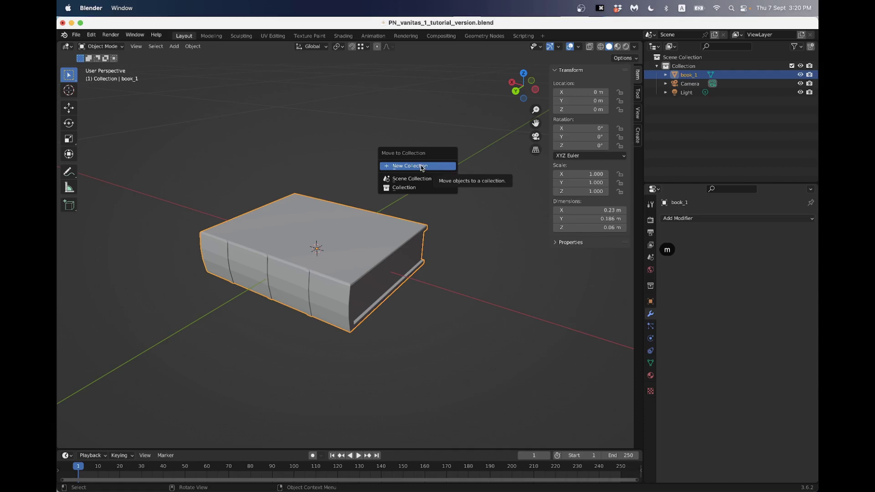
{"action": "left_click", "coordinate": [422, 167]}
{"action": "type", "text": "books"}
{"action": "key", "text": "Return"}
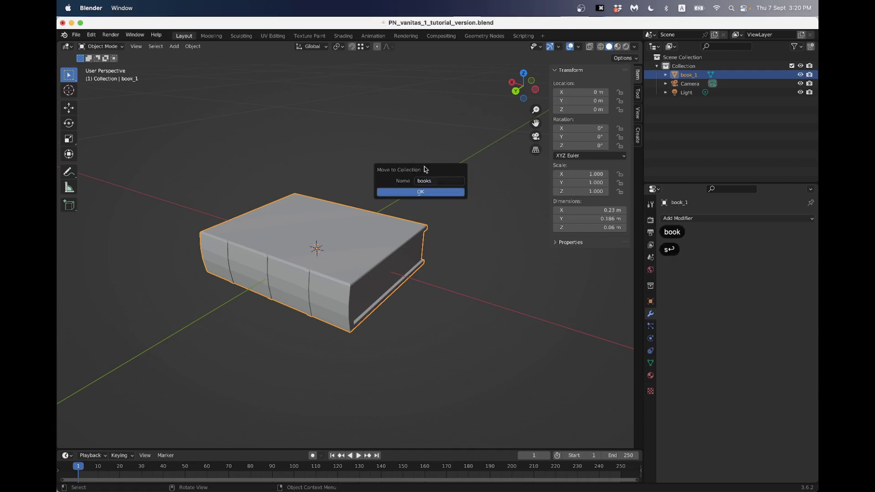
{"action": "left_click", "coordinate": [416, 192]}
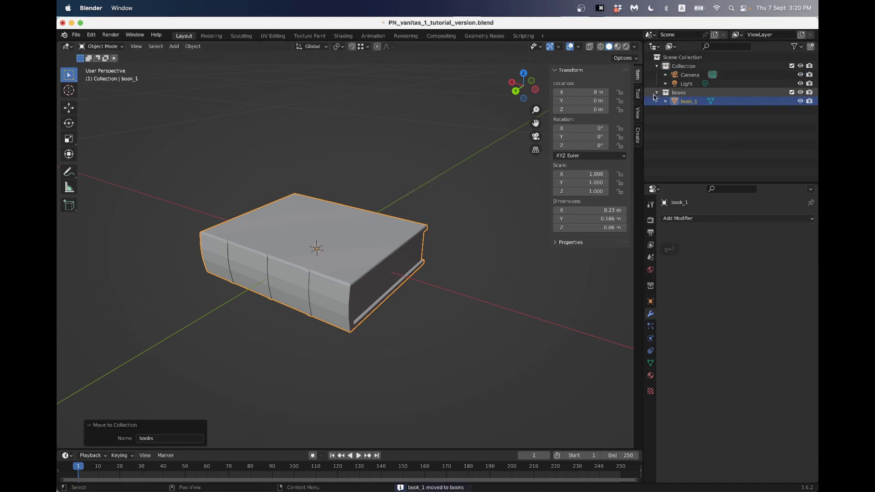
- Exclude and re-include the books collection in the view layer to check that it controls the book's visibility
{"action": "left_click", "coordinate": [683, 92]}
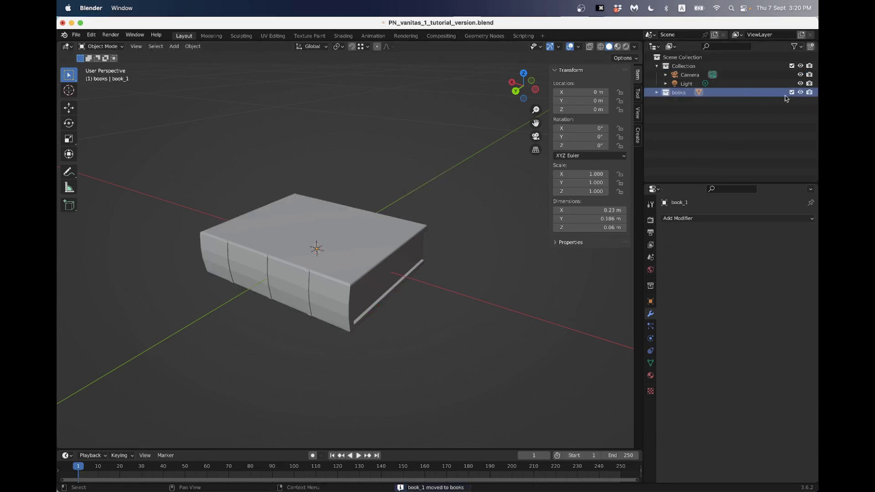
{"action": "left_click", "coordinate": [793, 92]}
{"action": "left_click", "coordinate": [793, 93]}
{"action": "left_click", "coordinate": [793, 92]}
{"action": "left_click", "coordinate": [793, 93]}
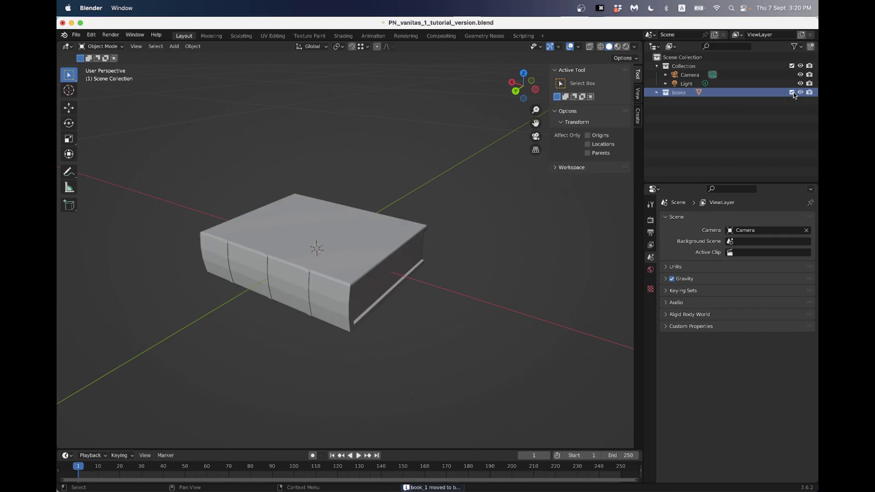
- Select the book and switch to the Shading workspace
{"action": "left_click", "coordinate": [364, 284]}
{"action": "scroll", "coordinate": [365, 281], "scroll_direction": "up", "scroll_amount": 2}
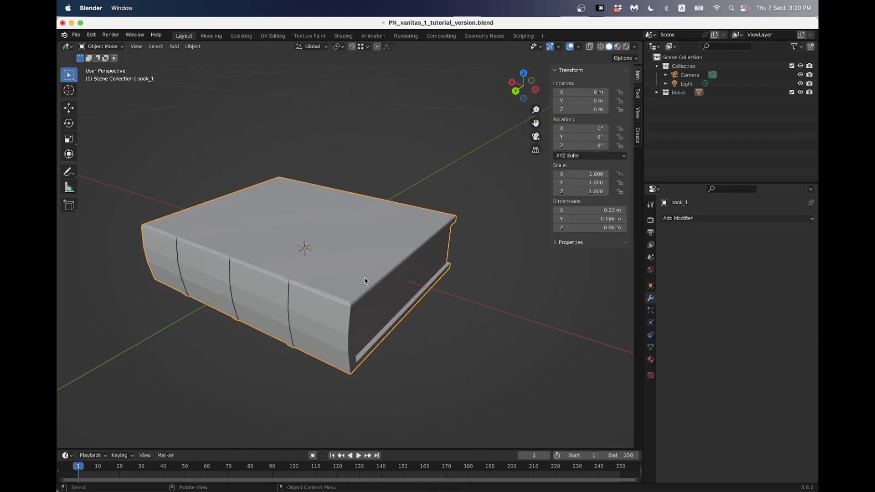
{"action": "middle_click_drag", "start_coordinate": [369, 216], "coordinate": [375, 164]}
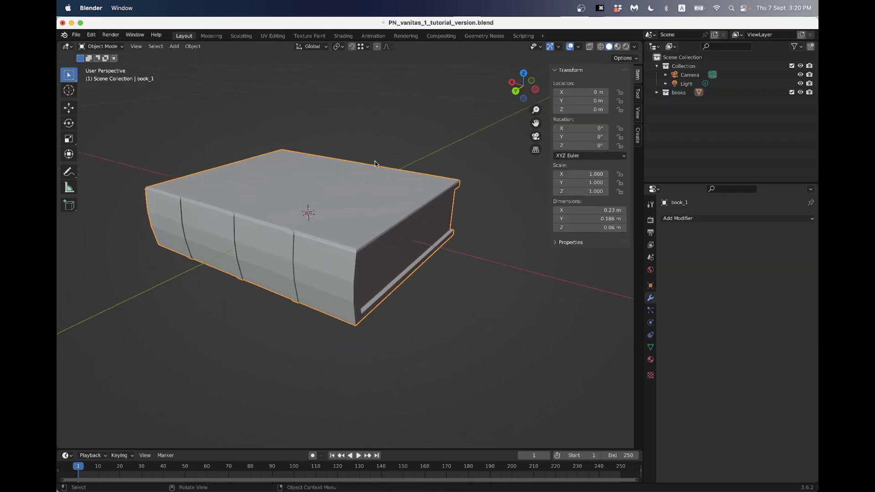
{"action": "left_click", "coordinate": [343, 36]}
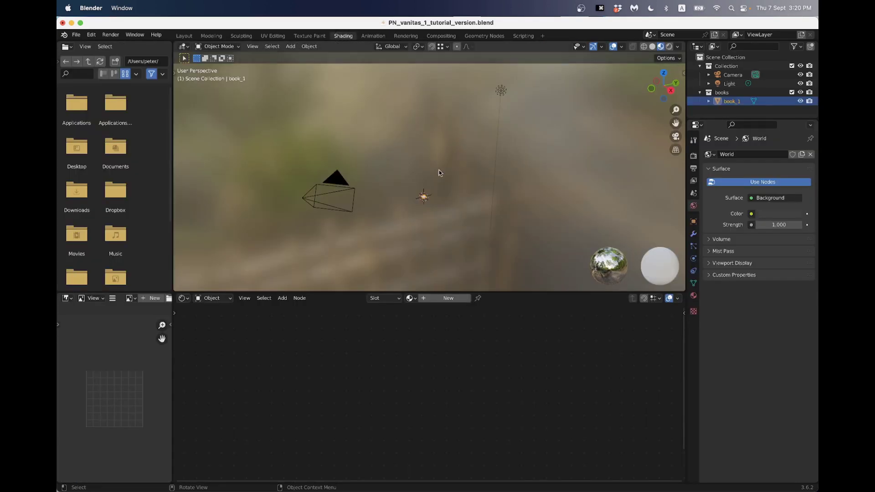
- Frame the selected book in the 3D viewport and view it from its spine side
{"action": "middle_click_drag", "start_coordinate": [439, 195], "coordinate": [410, 153]}
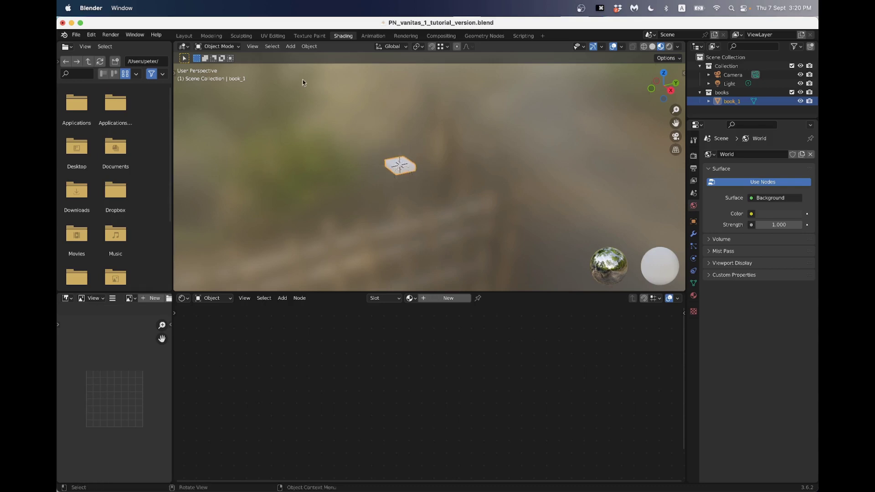
{"action": "left_click", "coordinate": [253, 47]}
{"action": "left_click", "coordinate": [274, 98]}
{"action": "middle_click_drag", "start_coordinate": [434, 191], "coordinate": [388, 191]}
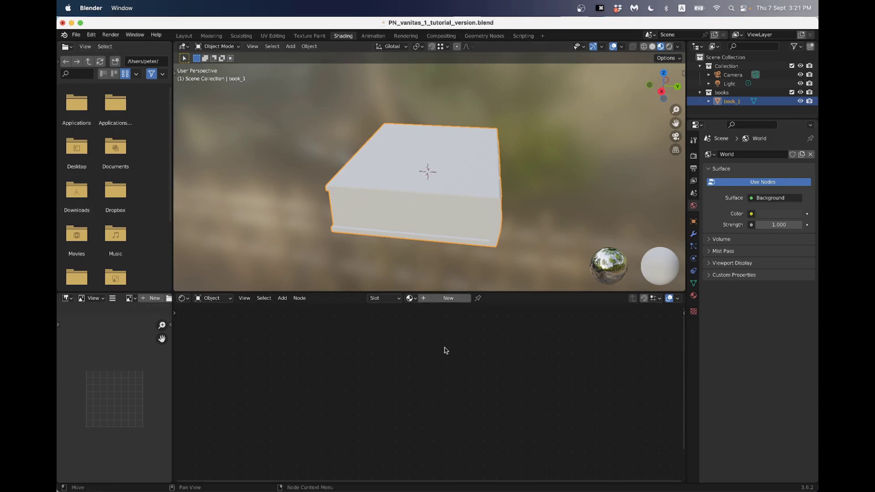
{"action": "middle_click_drag", "start_coordinate": [447, 273], "coordinate": [332, 197]}
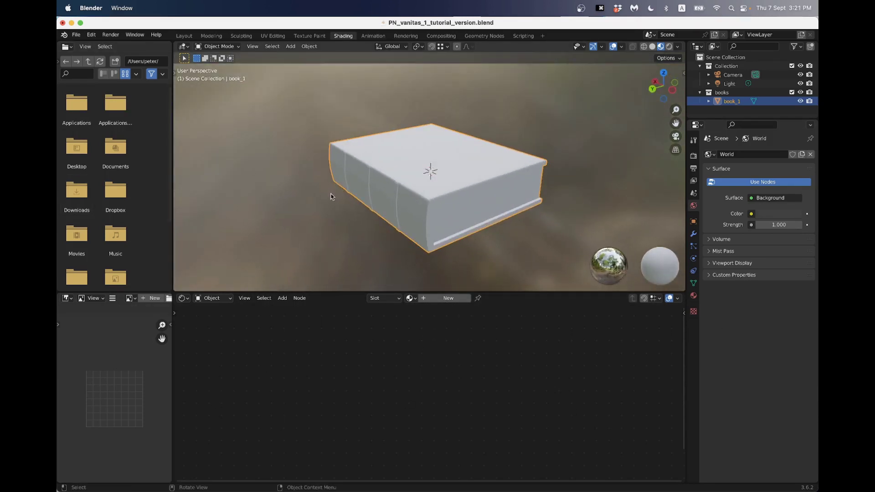
{"action": "scroll", "coordinate": [331, 197], "scroll_direction": "up", "scroll_amount": 2}
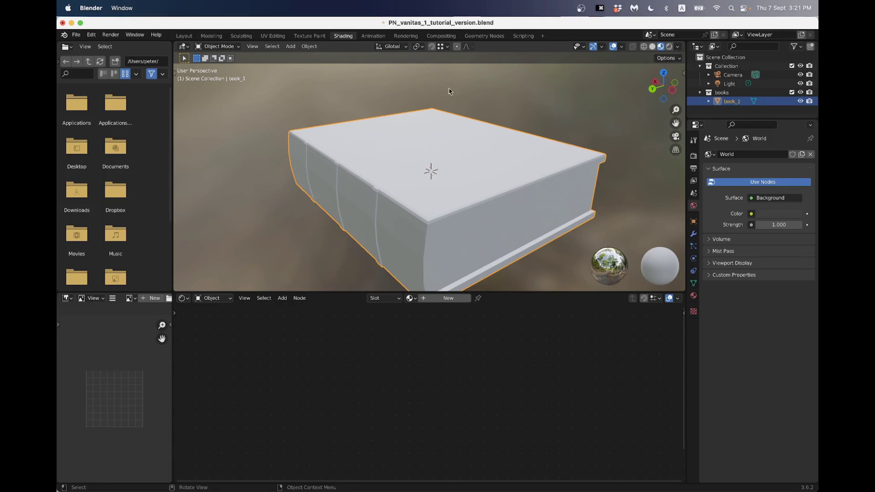
{"action": "left_click", "coordinate": [67, 47]}
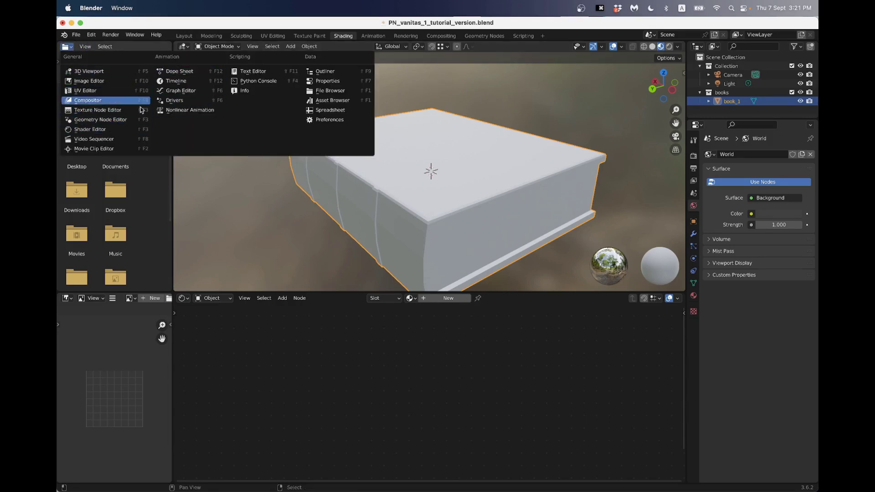
{"action": "left_click", "coordinate": [370, 36]}
{"action": "left_click", "coordinate": [405, 36]}
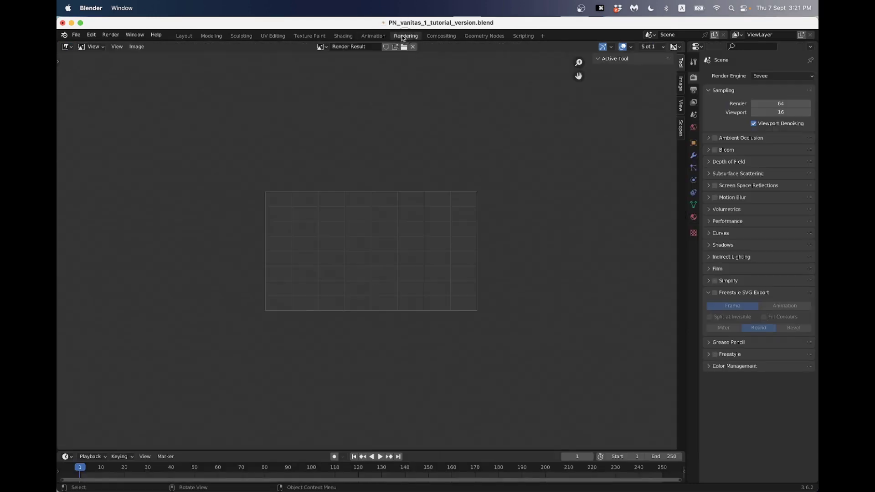
{"action": "left_click", "coordinate": [370, 36]}
{"action": "left_click", "coordinate": [343, 37]}
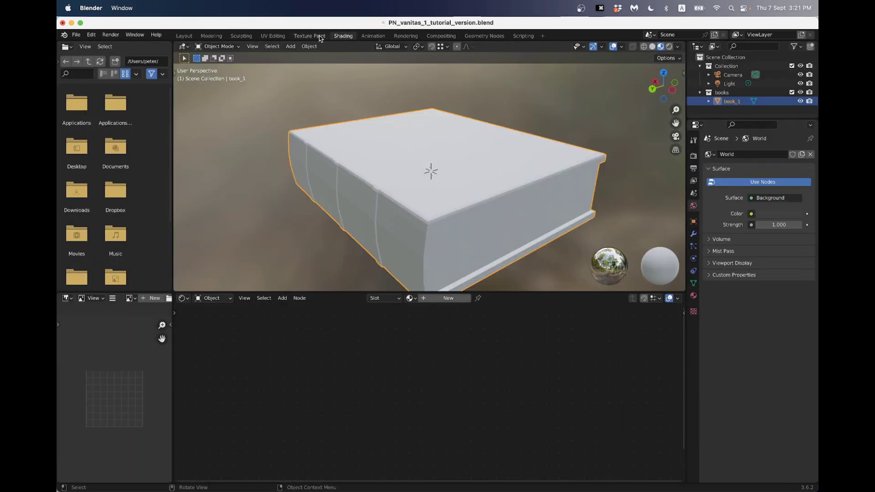
{"action": "left_click", "coordinate": [323, 36]}
{"action": "left_click", "coordinate": [341, 37]}
{"action": "middle_click_drag", "start_coordinate": [409, 231], "coordinate": [368, 178], "text": "shift"}
{"action": "scroll", "coordinate": [365, 185], "scroll_direction": "up", "scroll_amount": 2}
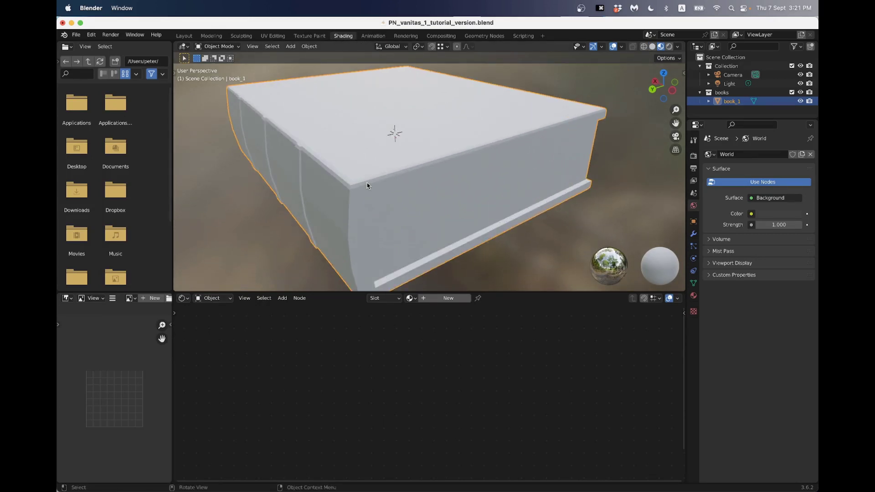
{"action": "scroll", "coordinate": [315, 138], "scroll_direction": "down", "scroll_amount": 3}
{"action": "middle_click_drag", "start_coordinate": [410, 162], "coordinate": [406, 163]}
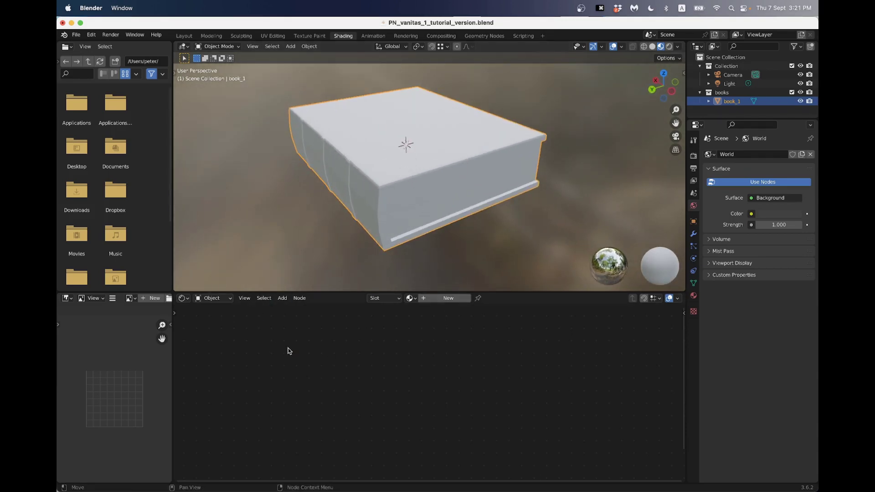
- Create a new material for the book in the Shader Editor and bring all of its nodes into view
{"action": "left_click", "coordinate": [183, 299]}
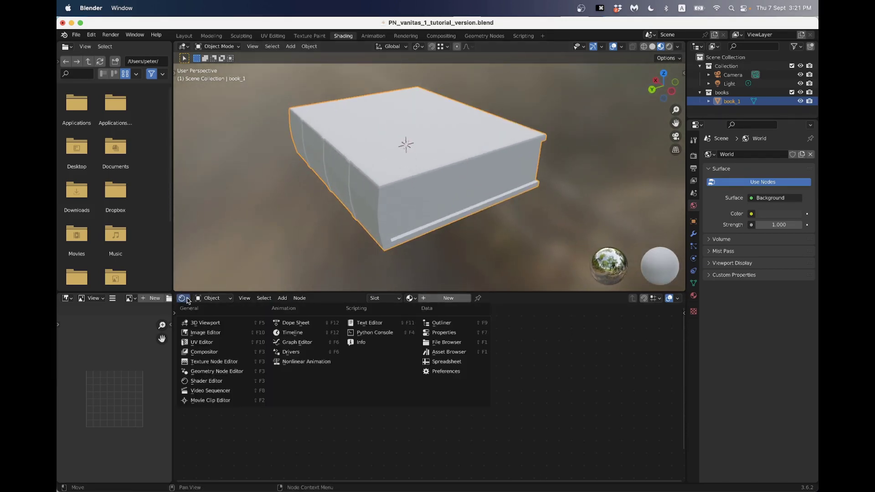
{"action": "left_click", "coordinate": [204, 382]}
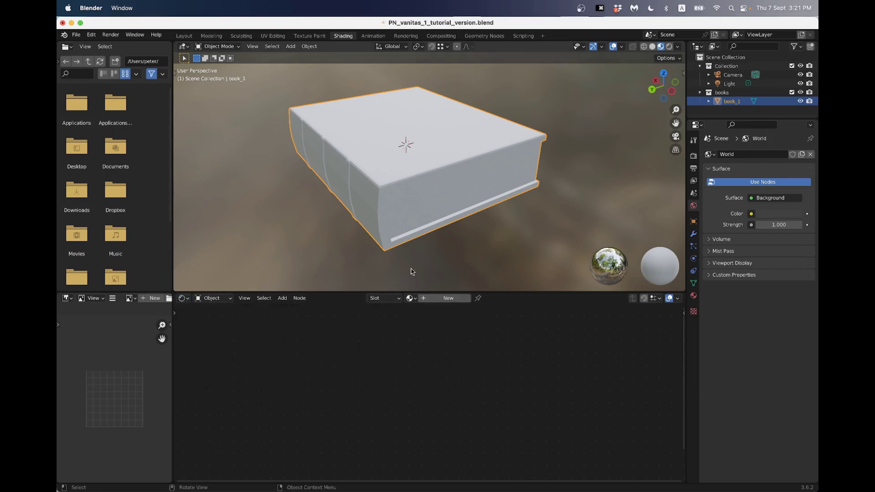
{"action": "left_click", "coordinate": [437, 298]}
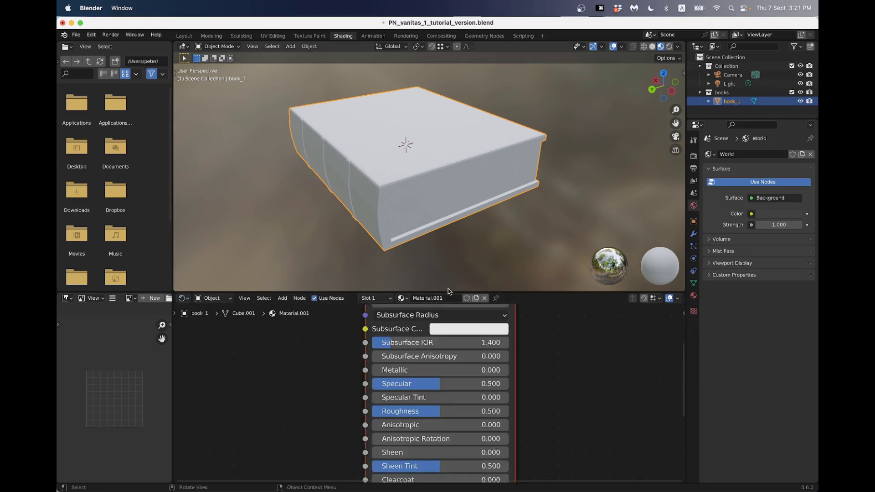
{"action": "scroll", "coordinate": [510, 363], "scroll_direction": "down", "scroll_amount": 5}
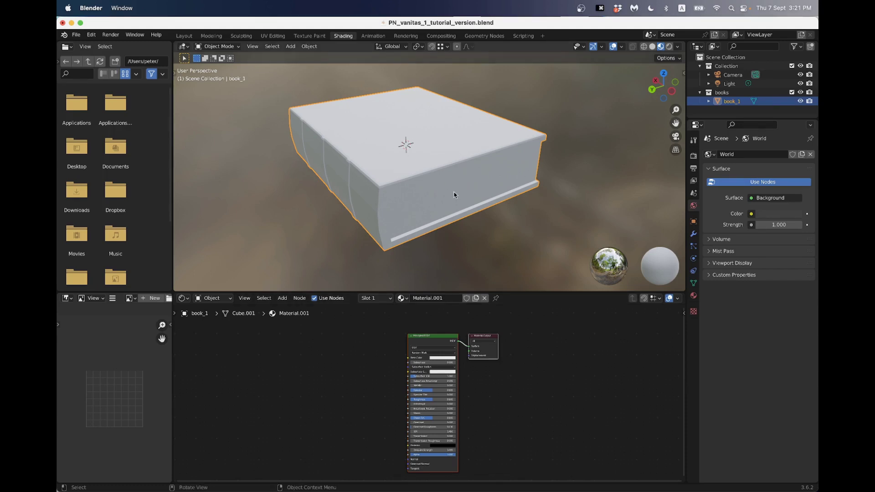
- Compare the book in Solid, Material Preview and Rendered shading, ending in Material Preview
{"action": "key", "text": "z"}
{"action": "left_click", "coordinate": [518, 191]}
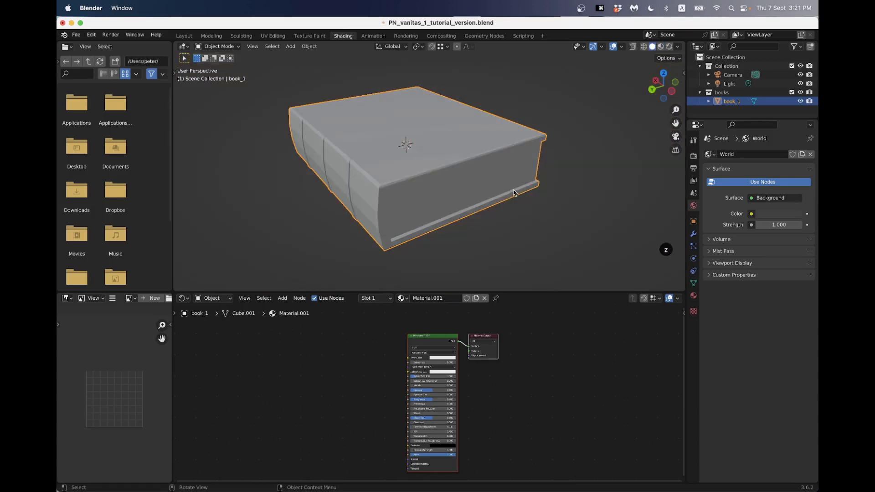
{"action": "key", "text": "z"}
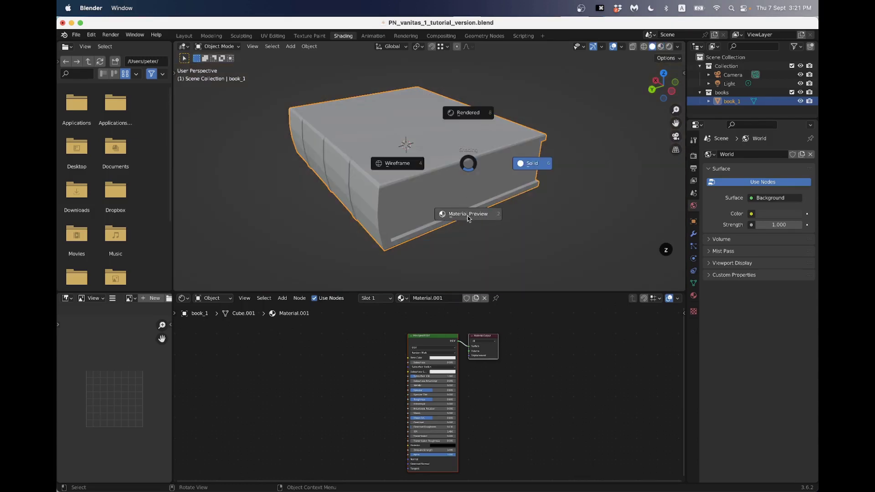
{"action": "left_click", "coordinate": [469, 219]}
{"action": "key", "text": "z"}
{"action": "left_click", "coordinate": [470, 155]}
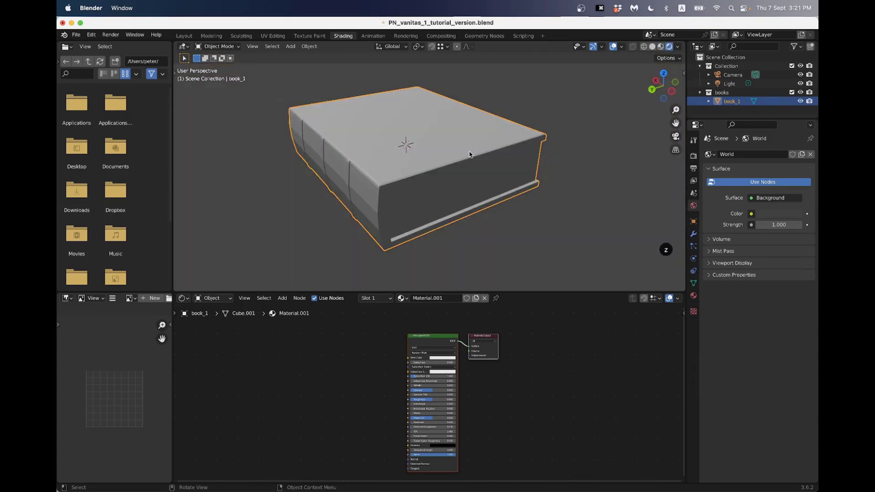
{"action": "key", "text": "z"}
{"action": "left_click", "coordinate": [466, 114]}
{"action": "key", "text": "z"}
{"action": "left_click", "coordinate": [466, 244]}
- Change the Base Color of the book's Principled BSDF to green
{"action": "scroll", "coordinate": [528, 424], "scroll_direction": "up", "scroll_amount": 5}
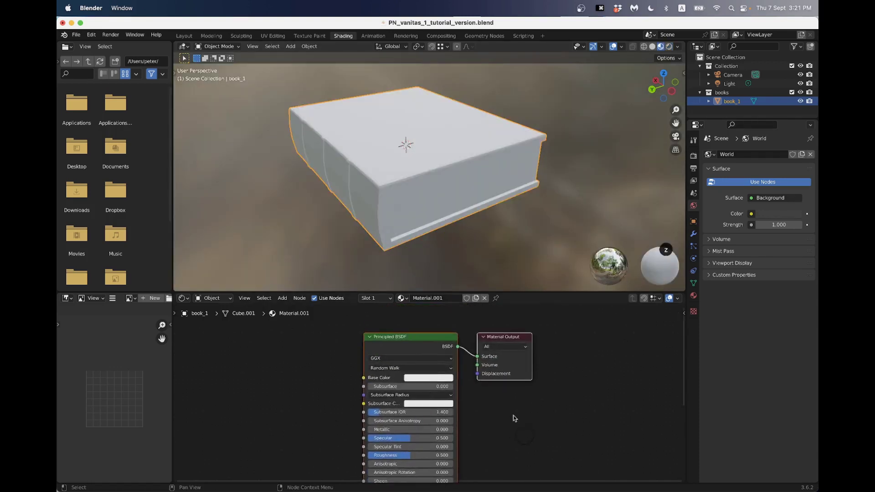
{"action": "scroll", "coordinate": [428, 390], "scroll_direction": "up", "scroll_amount": 1}
{"action": "left_click", "coordinate": [435, 376]}
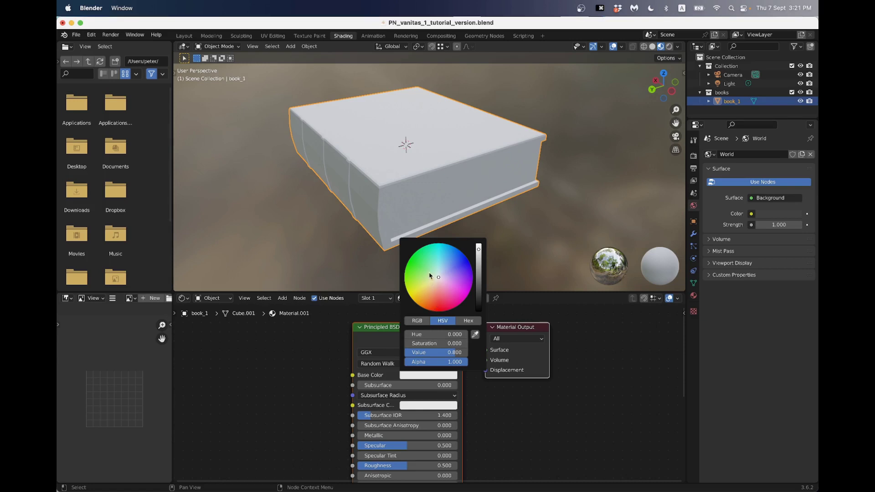
{"action": "left_click_drag", "start_coordinate": [429, 276], "coordinate": [423, 259]}
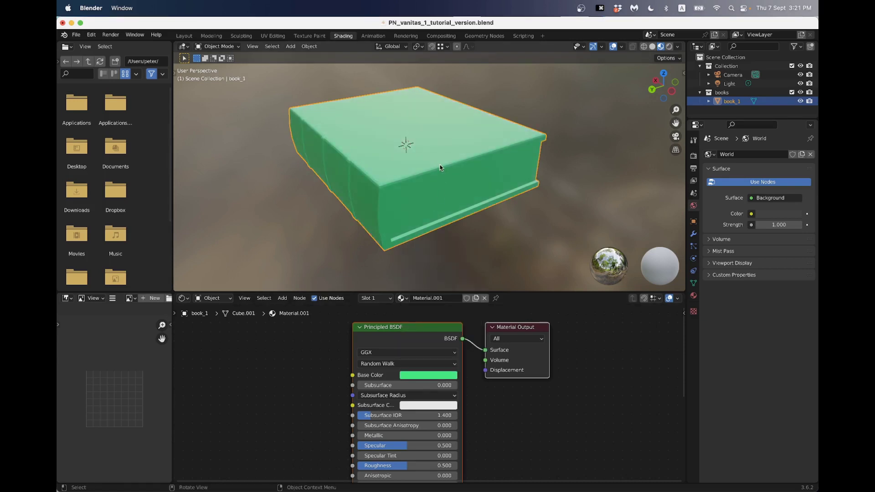
- Compare the green book in Rendered and Material Preview shading, ending in Material Preview with a closer view
{"action": "key", "text": "z"}
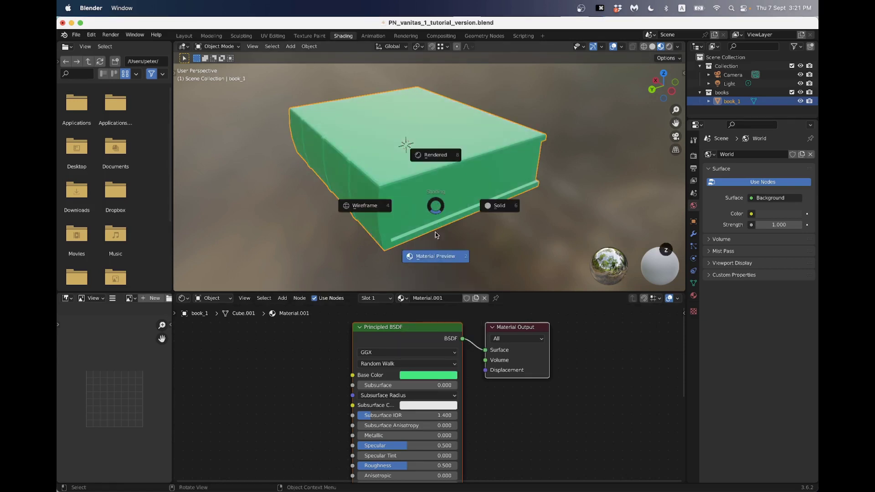
{"action": "left_click", "coordinate": [435, 258]}
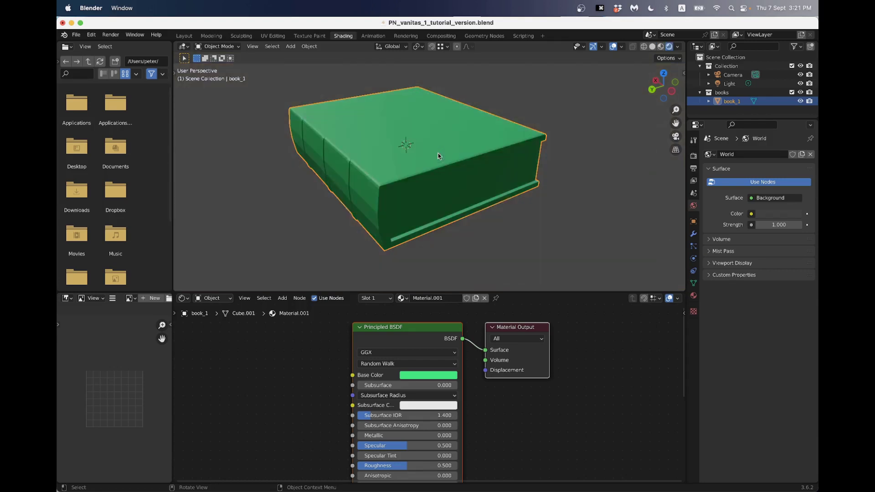
{"action": "key", "text": "z"}
{"action": "left_click", "coordinate": [422, 135]}
{"action": "key", "text": "z"}
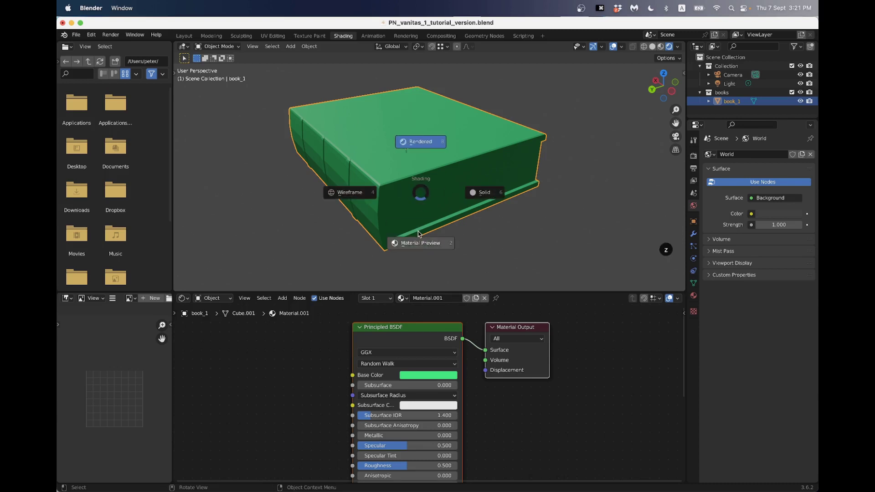
{"action": "left_click", "coordinate": [485, 177]}
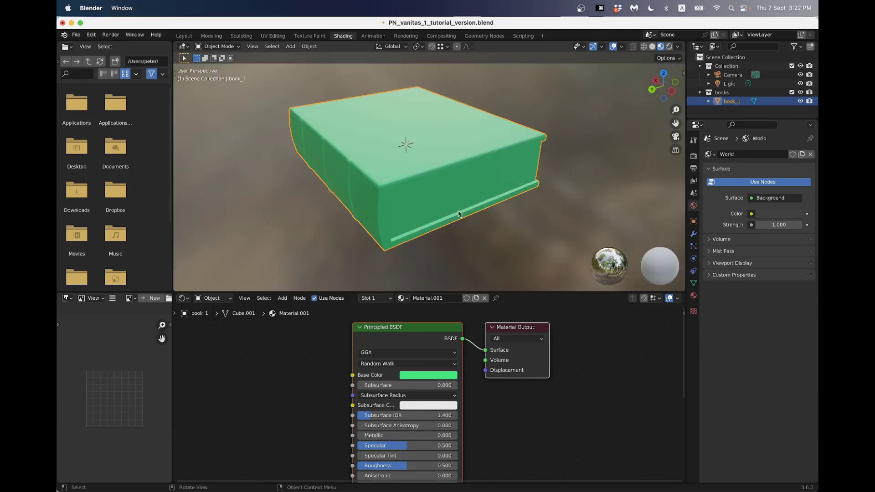
{"action": "scroll", "coordinate": [456, 183], "scroll_direction": "down", "scroll_amount": 5}
{"action": "middle_click_drag", "start_coordinate": [456, 183], "coordinate": [418, 185]}
{"action": "scroll", "coordinate": [451, 186], "scroll_direction": "up", "scroll_amount": 3}
{"action": "scroll", "coordinate": [418, 185], "scroll_direction": "up", "scroll_amount": 3}
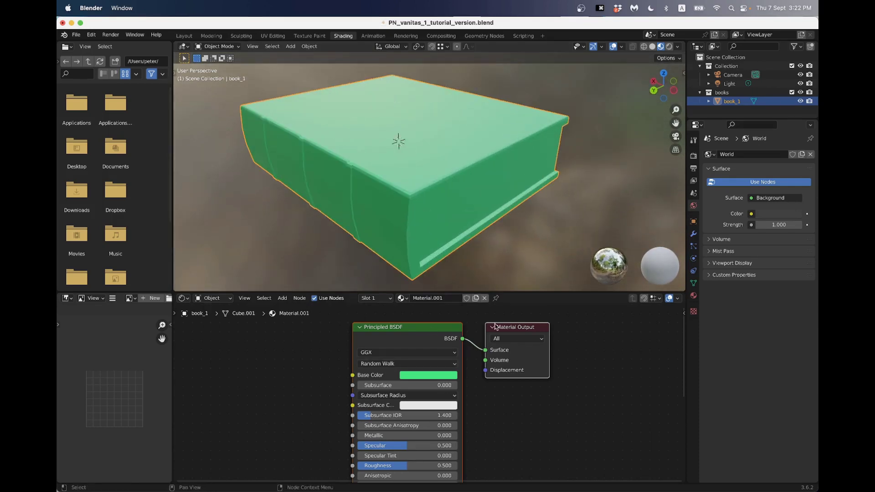
- Switch to Finder and bring book_texture_1.jpeg from the books folder into the book's shader as an image texture node
{"action": "left_click_drag", "start_coordinate": [542, 347], "coordinate": [579, 339]}
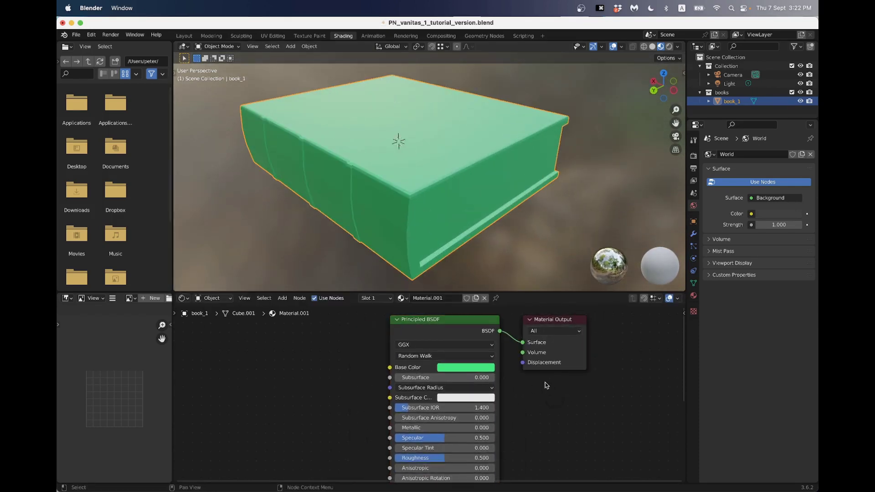
{"action": "key", "text": "super+Tab"}
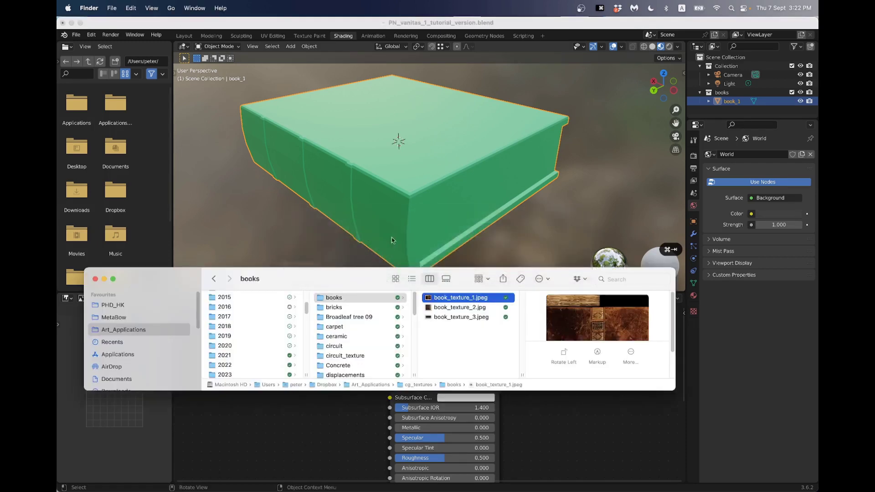
{"action": "left_click_drag", "start_coordinate": [385, 268], "coordinate": [305, 199]}
{"action": "left_click_drag", "start_coordinate": [393, 213], "coordinate": [240, 363]}
{"action": "left_click", "coordinate": [360, 347]}
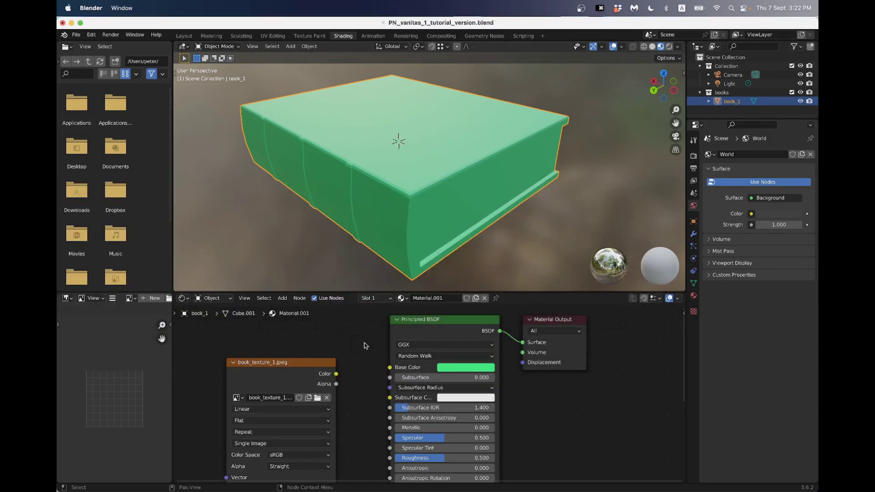
- Space out the shader nodes and connect the image texture's Color output to the Base Color of the Principled BSDF
{"action": "left_click_drag", "start_coordinate": [552, 319], "coordinate": [638, 323]}
{"action": "left_click_drag", "start_coordinate": [435, 322], "coordinate": [498, 326]}
{"action": "left_click_drag", "start_coordinate": [306, 368], "coordinate": [453, 372]}
- Inspect from several sides how the image texture falls on the book's spine, edges and cover
{"action": "middle_click_drag", "start_coordinate": [411, 222], "coordinate": [451, 172]}
{"action": "scroll", "coordinate": [394, 186], "scroll_direction": "up", "scroll_amount": 3}
{"action": "middle_click_drag", "start_coordinate": [394, 185], "coordinate": [314, 137]}
{"action": "scroll", "coordinate": [427, 135], "scroll_direction": "down", "scroll_amount": 2}
{"action": "scroll", "coordinate": [469, 176], "scroll_direction": "up", "scroll_amount": 4}
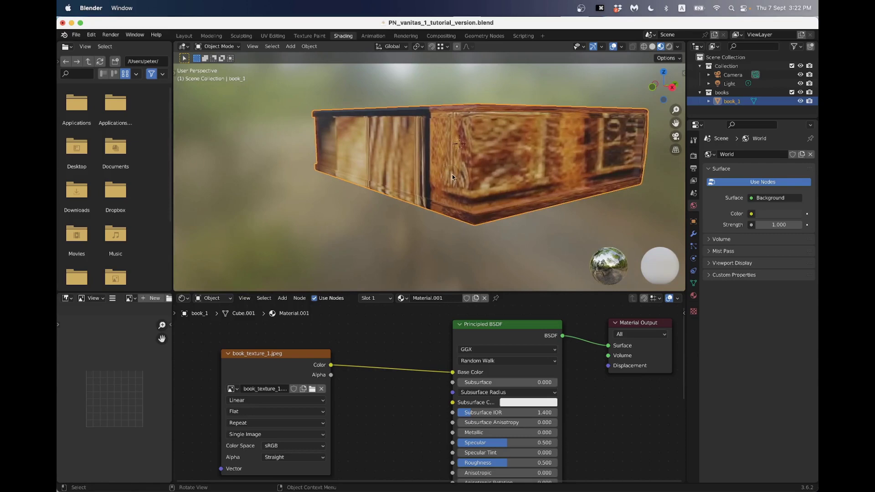
{"action": "left_click", "coordinate": [504, 256]}
{"action": "scroll", "coordinate": [502, 251], "scroll_direction": "down", "scroll_amount": 3}
{"action": "middle_click_drag", "start_coordinate": [472, 216], "coordinate": [364, 220]}
{"action": "scroll", "coordinate": [470, 225], "scroll_direction": "up", "scroll_amount": 5}
{"action": "scroll", "coordinate": [463, 222], "scroll_direction": "down", "scroll_amount": 5}
- Apply the scale of the book with its transform values shown, and enter Edit Mode on it
{"action": "left_click_drag", "start_coordinate": [306, 350], "coordinate": [308, 331]}
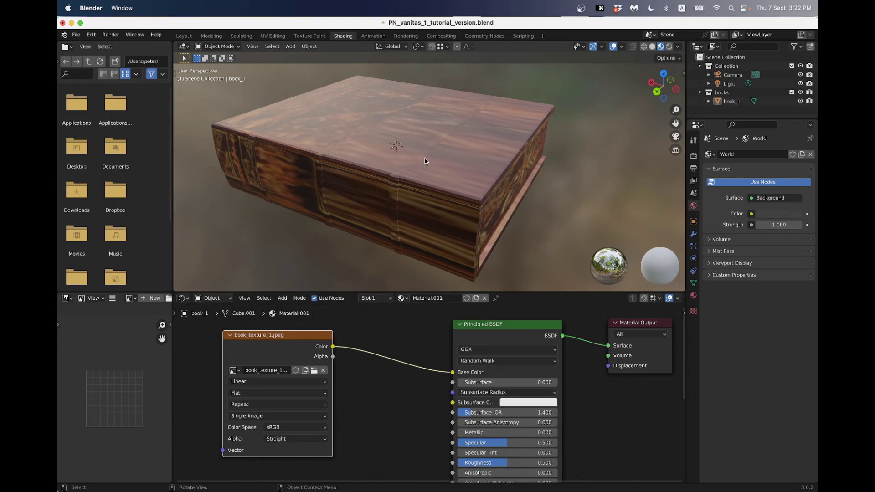
{"action": "left_click", "coordinate": [442, 161]}
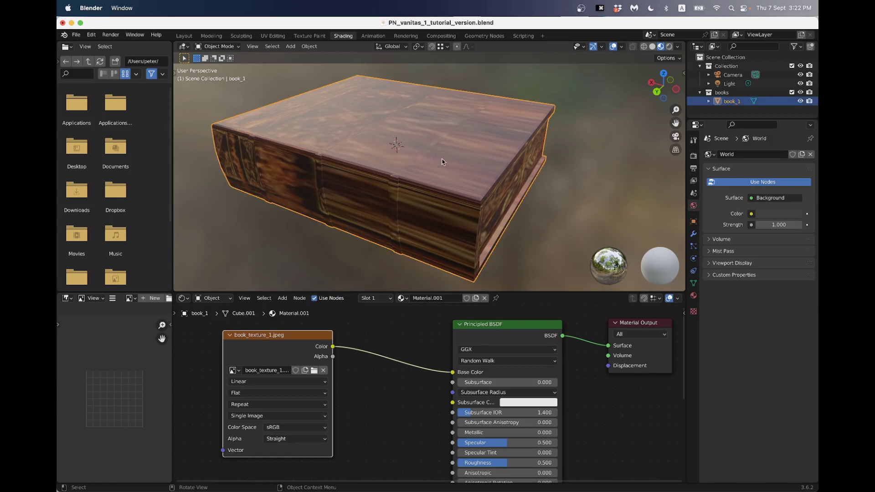
{"action": "scroll", "coordinate": [450, 181], "scroll_direction": "down", "scroll_amount": 5}
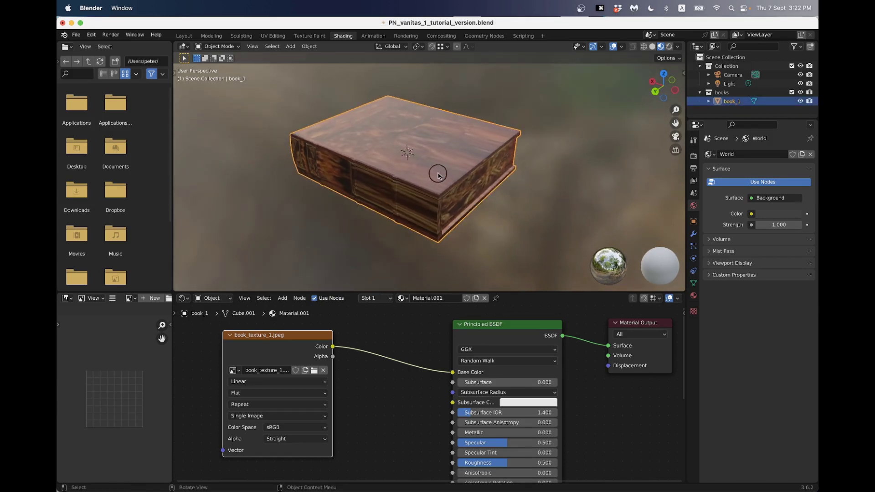
{"action": "key", "text": "n"}
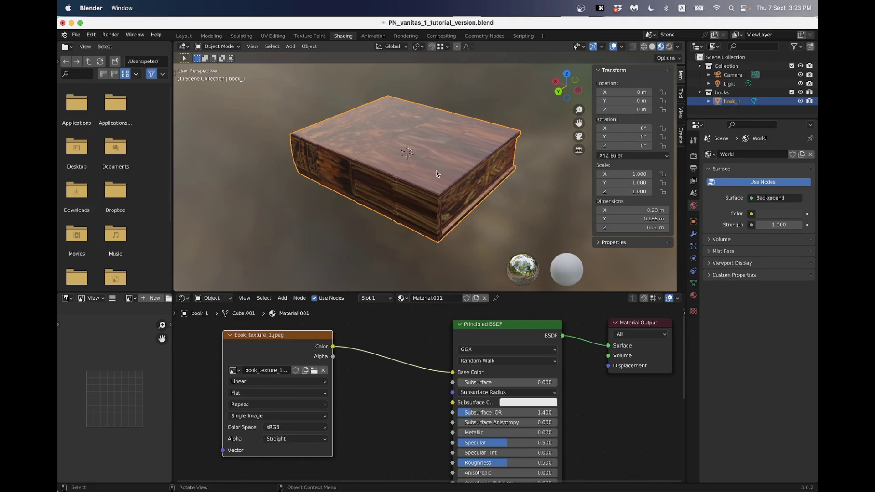
{"action": "key", "text": "ctrl+a"}
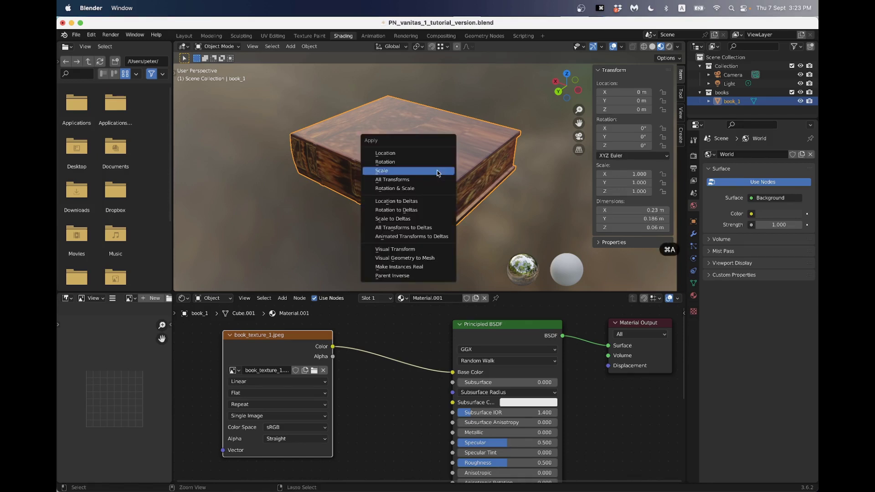
{"action": "left_click", "coordinate": [389, 171]}
{"action": "middle_click_drag", "start_coordinate": [404, 134], "coordinate": [423, 170], "text": "ctrl"}
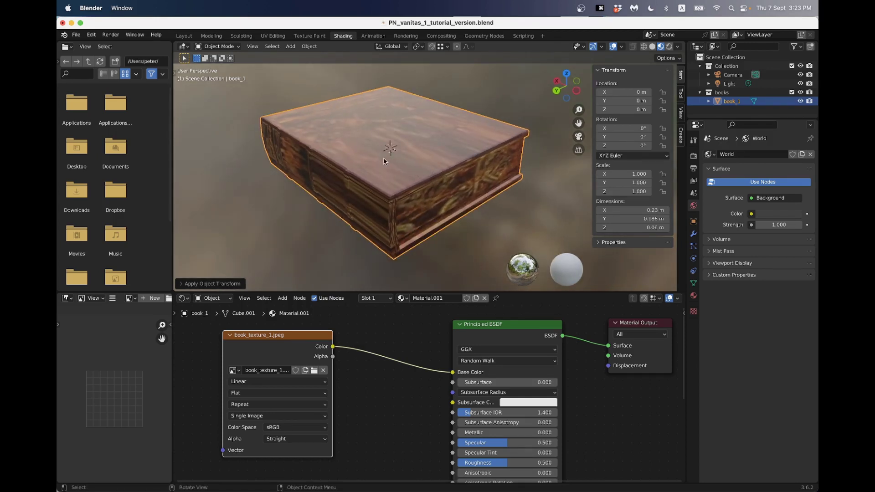
{"action": "key", "text": "Tab"}
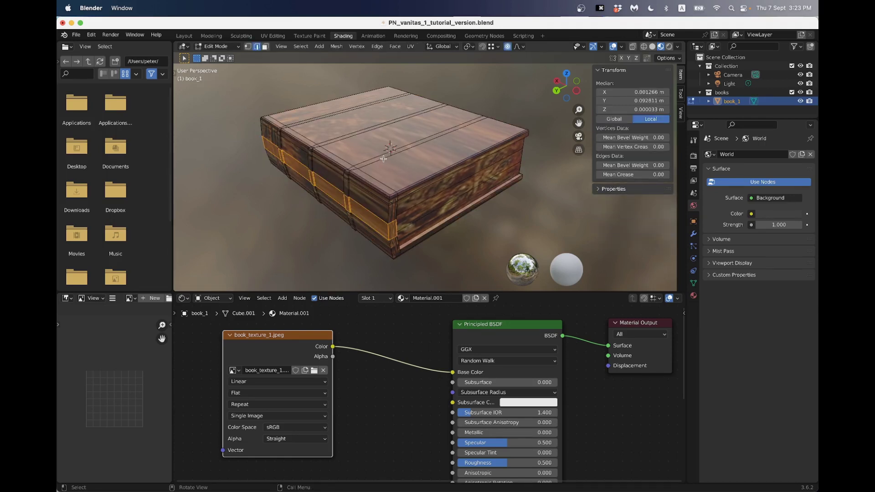
- Switch the book to face selection, select all of its faces and unwrap them
{"action": "key", "text": "3"}
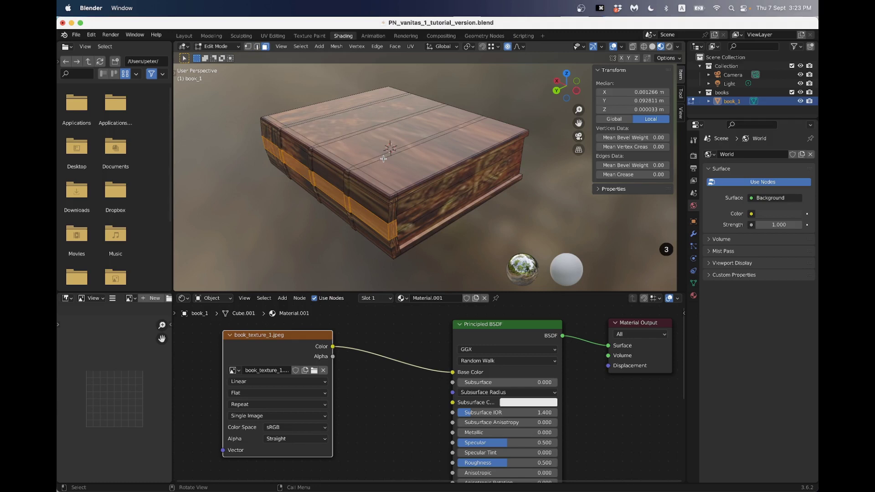
{"action": "key", "text": "a"}
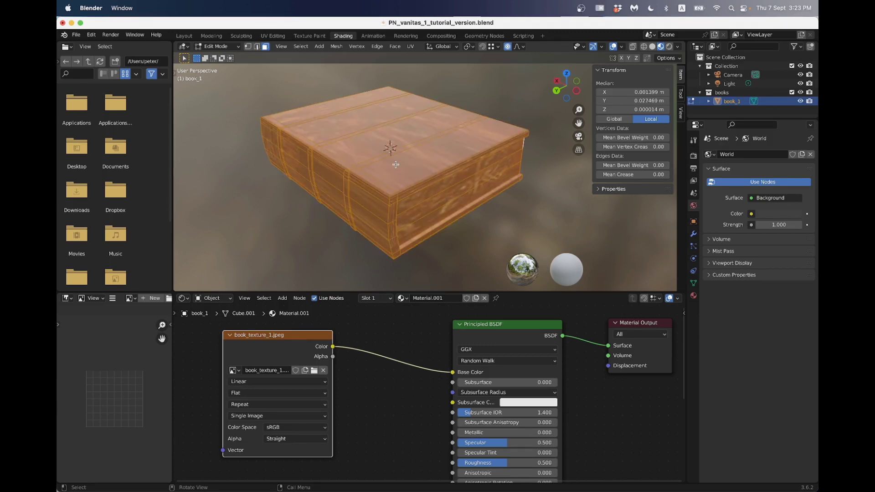
{"action": "key", "text": "u"}
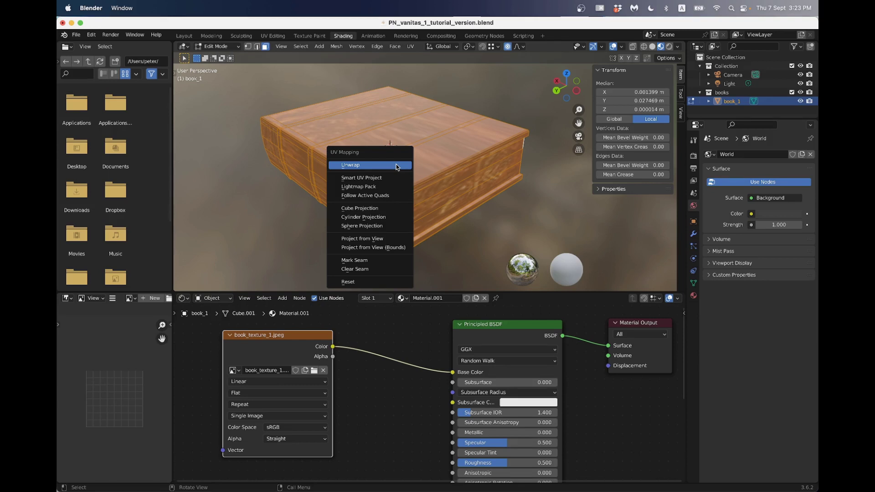
{"action": "left_click", "coordinate": [396, 165]}
{"action": "left_click", "coordinate": [600, 9]}
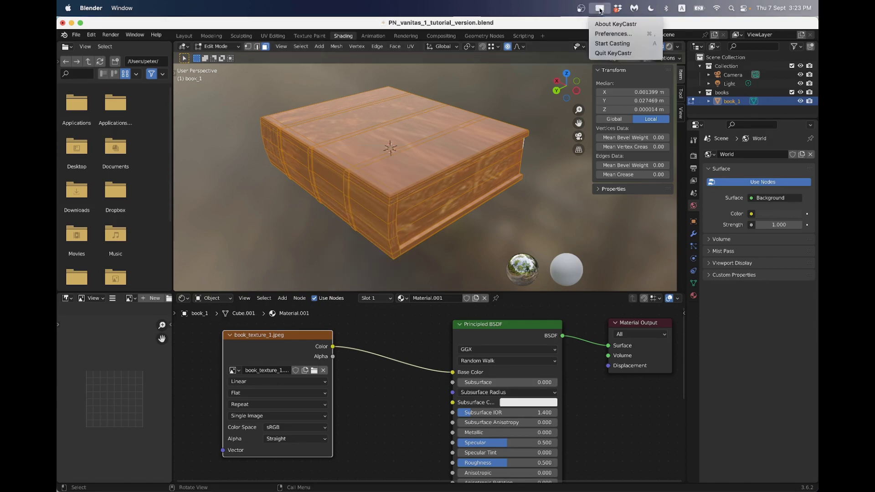
{"action": "left_click", "coordinate": [612, 43]}
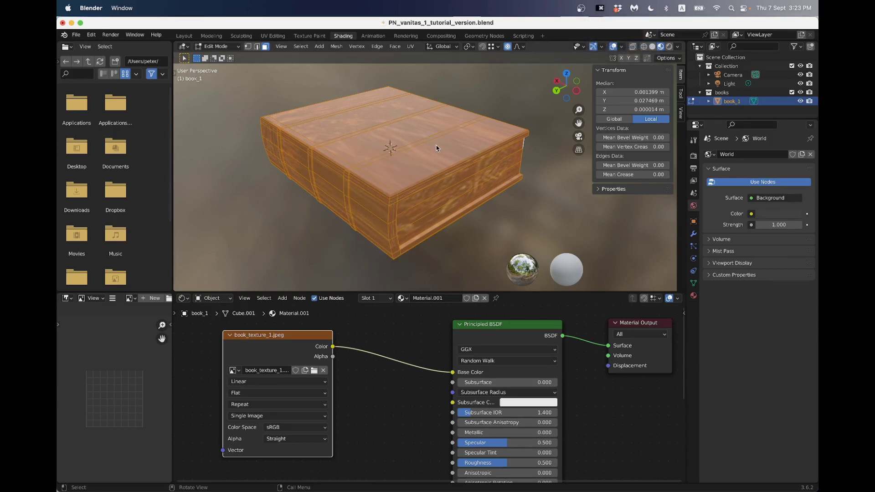
{"action": "key", "text": "u"}
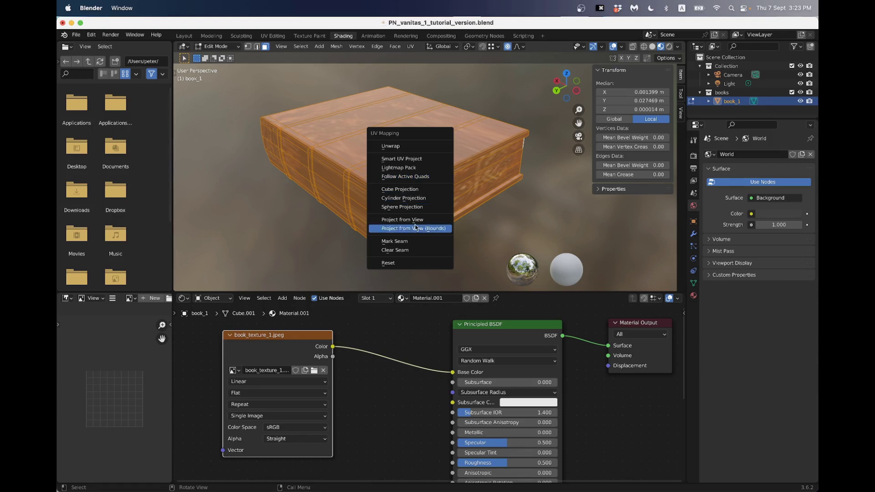
{"action": "left_click", "coordinate": [404, 146]}
- Select several single faces on the book's front cover one after another
{"action": "left_click", "coordinate": [327, 116]}
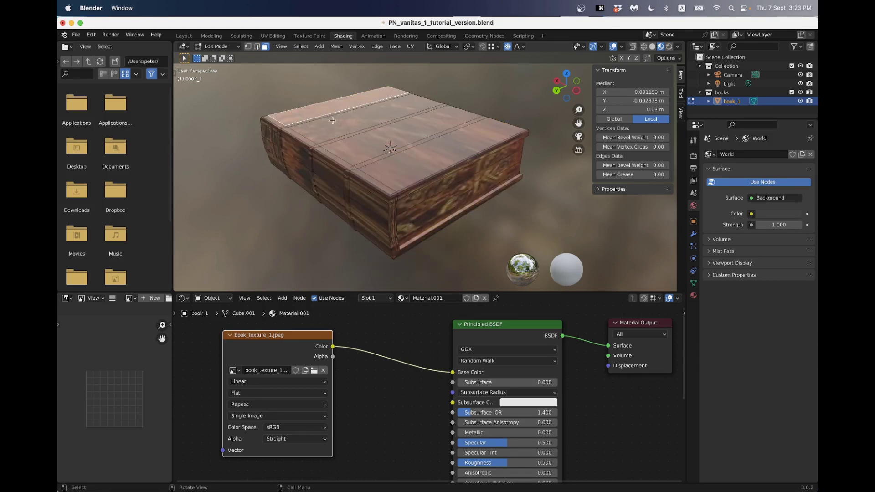
{"action": "left_click", "coordinate": [379, 148]}
{"action": "left_click", "coordinate": [407, 167]}
{"action": "left_click", "coordinate": [393, 145]}
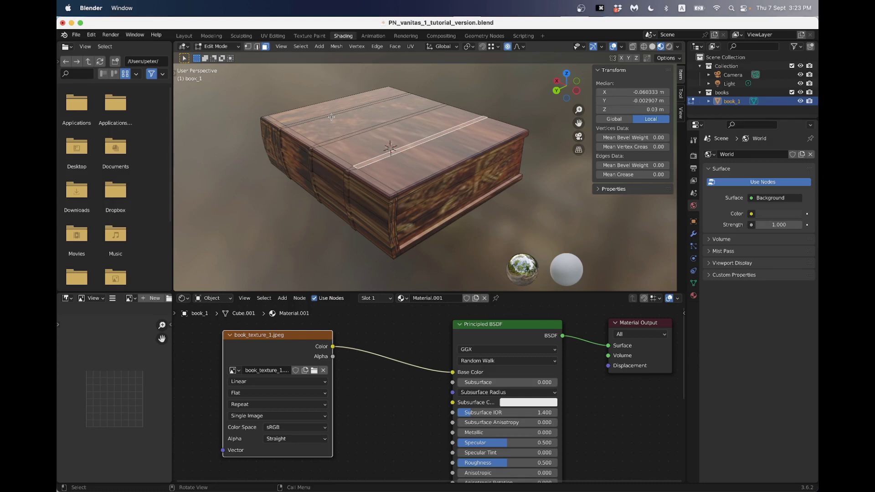
- Select the entire book mesh again, run Unwrap on it and check the mapping briefly in Object Mode
{"action": "key", "text": "a"}
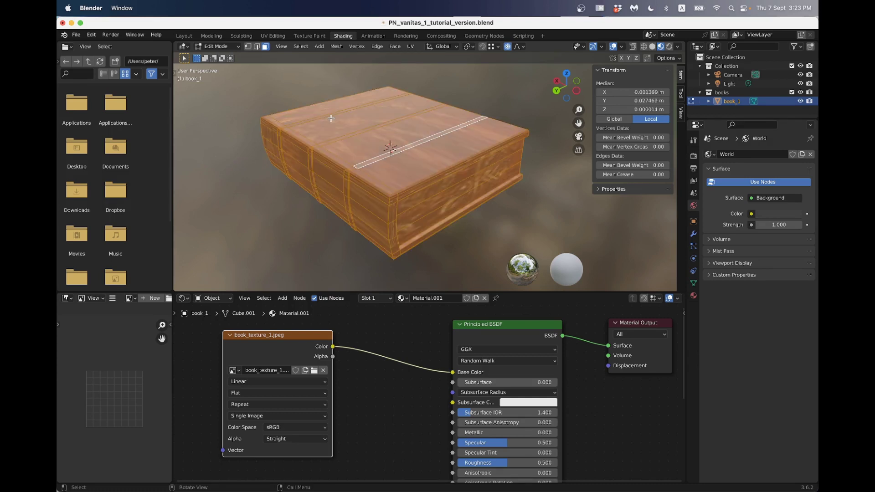
{"action": "key", "text": "u"}
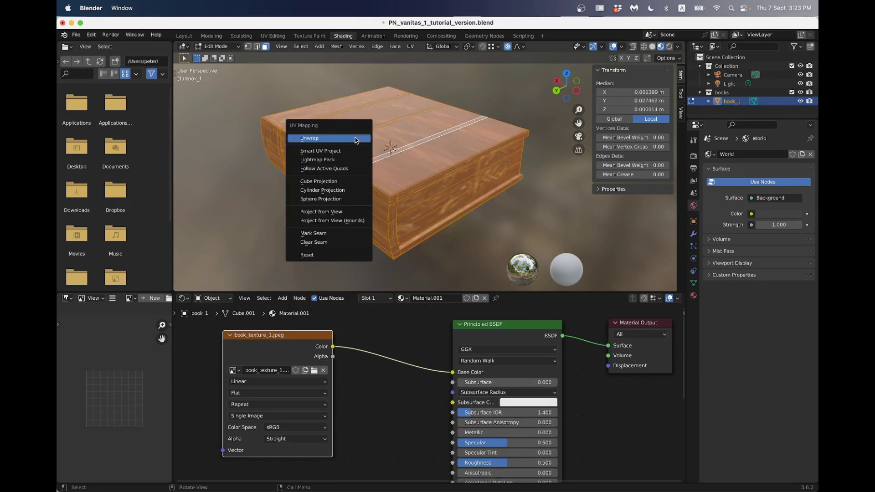
{"action": "left_click", "coordinate": [356, 138]}
{"action": "left_click", "coordinate": [600, 8]}
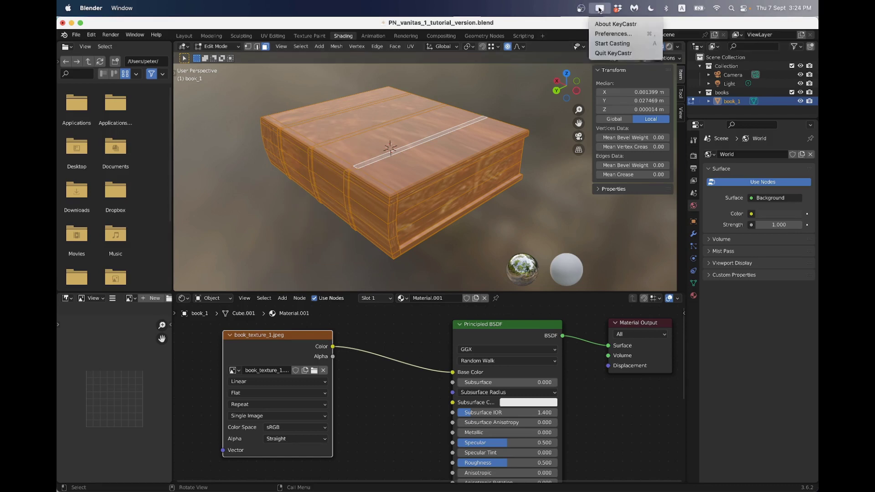
{"action": "left_click", "coordinate": [599, 43]}
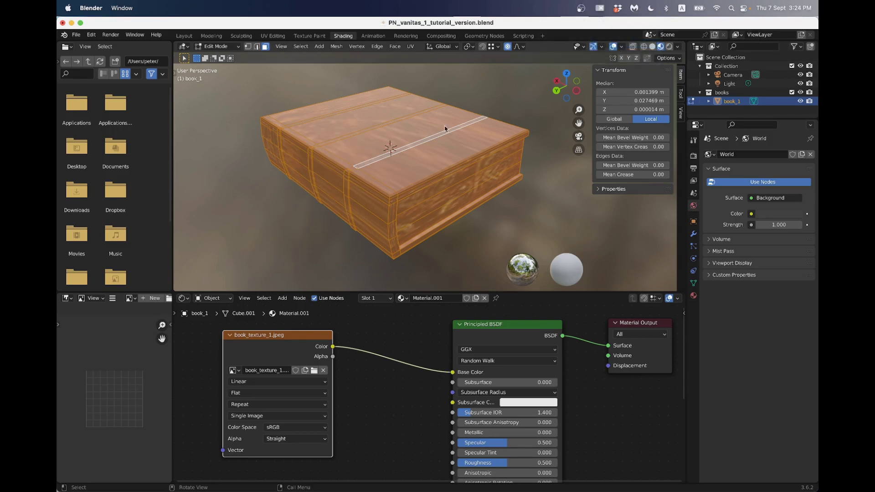
{"action": "left_click", "coordinate": [394, 159]}
{"action": "key", "text": "a"}
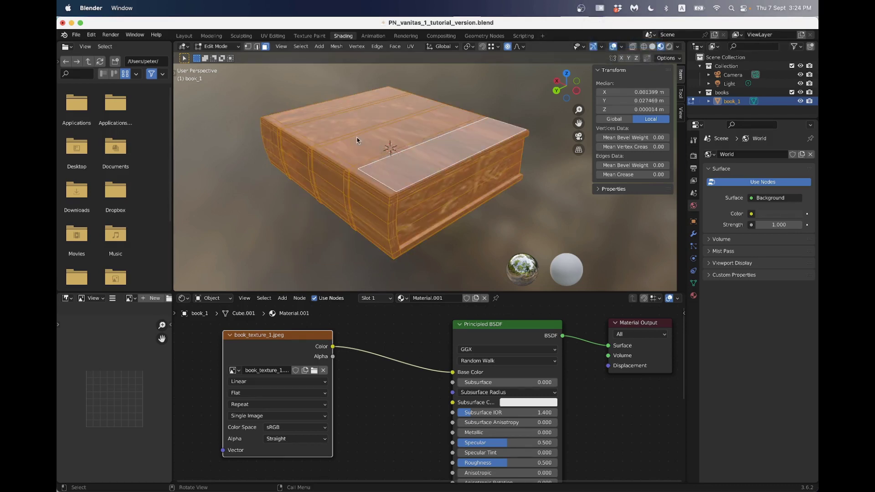
{"action": "key", "text": "u"}
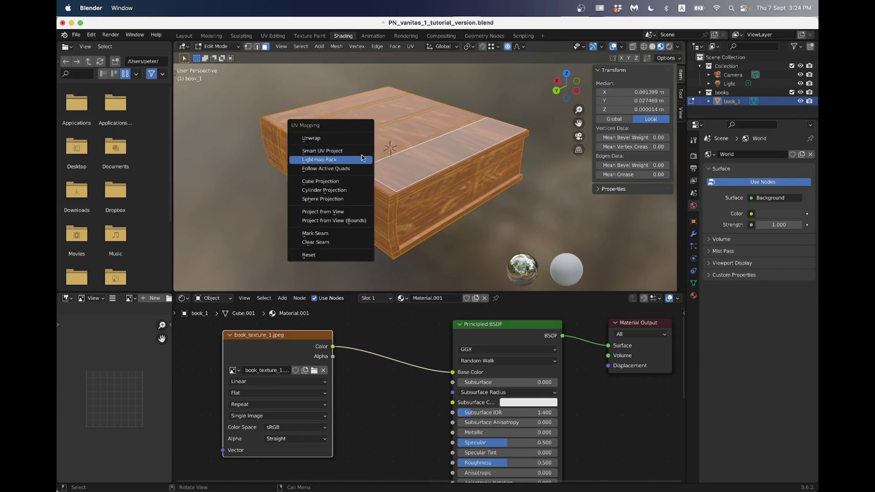
{"action": "left_click", "coordinate": [341, 138]}
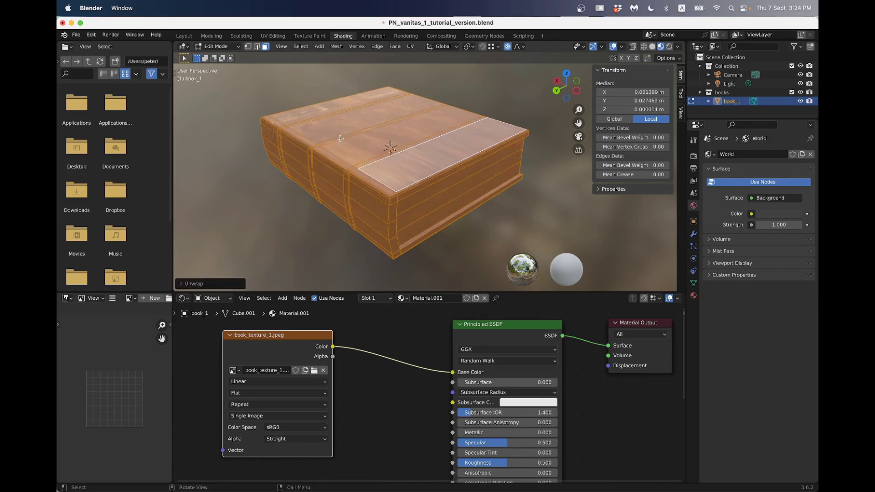
{"action": "key", "text": "Tab"}
{"action": "middle_click_drag", "start_coordinate": [336, 146], "coordinate": [416, 160]}
{"action": "key", "text": "Tab"}
- Map the selected faces of the book with Cube Projection and check the texture in Object Mode
{"action": "left_click", "coordinate": [411, 160]}
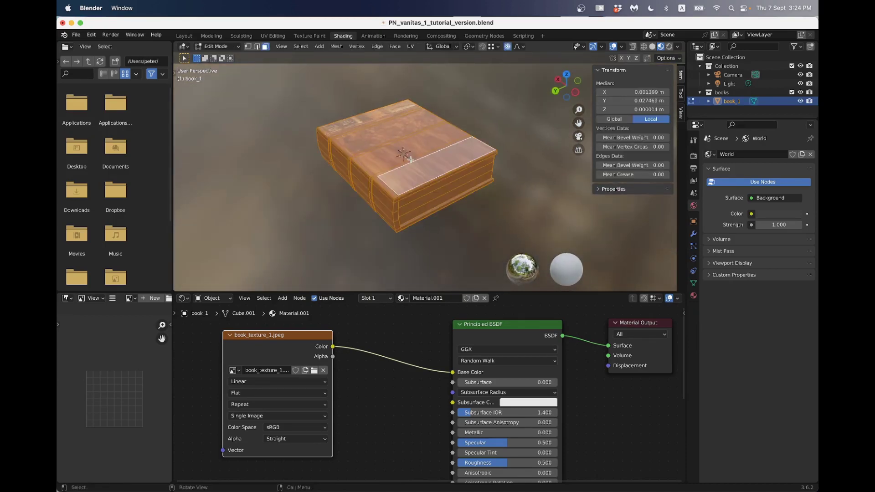
{"action": "key", "text": "u"}
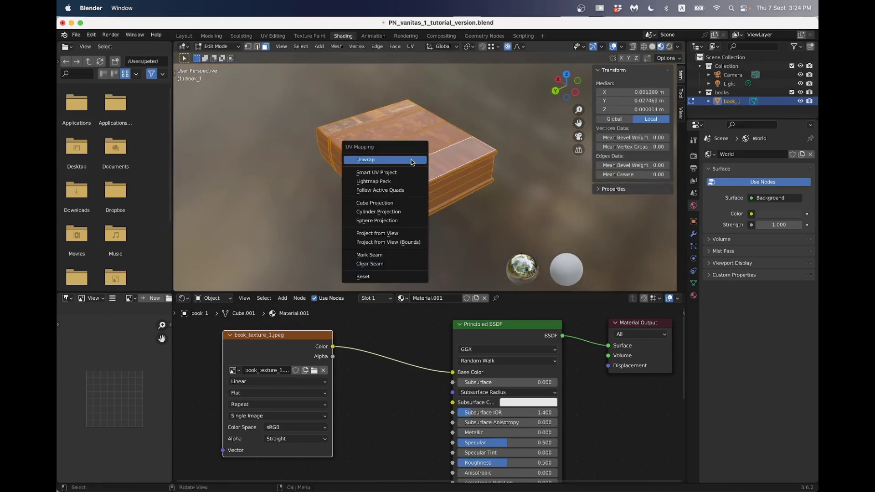
{"action": "left_click", "coordinate": [401, 203]}
{"action": "middle_click_drag", "start_coordinate": [401, 203], "coordinate": [369, 154]}
{"action": "key", "text": "Tab"}
{"action": "scroll", "coordinate": [369, 169], "scroll_direction": "up", "scroll_amount": 5}
{"action": "scroll", "coordinate": [369, 169], "scroll_direction": "down", "scroll_amount": 5}
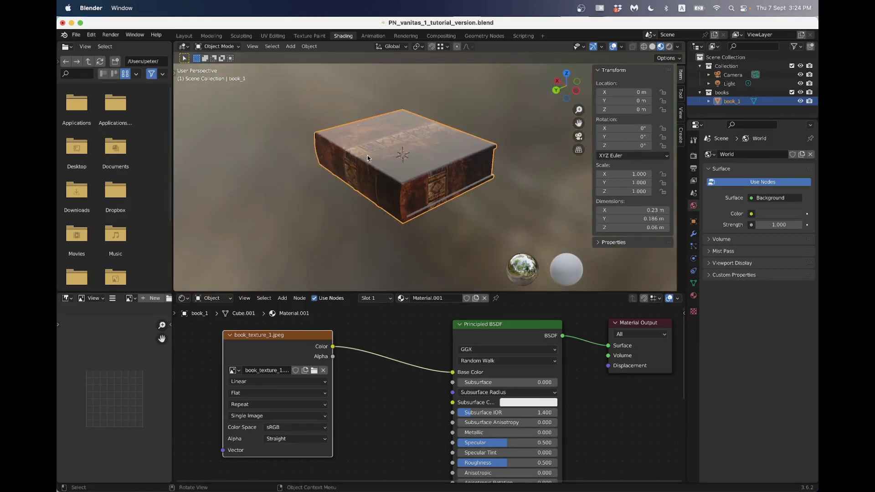
- Return to Edit Mode and try Cylinder Projection on all of the book's faces
{"action": "key", "text": "Tab"}
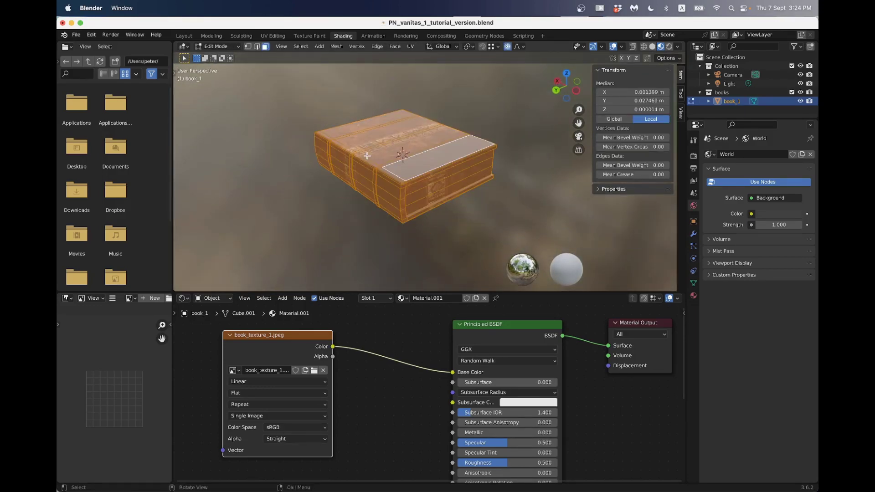
{"action": "key", "text": "u"}
{"action": "key", "text": "u"}
{"action": "middle_click_drag", "start_coordinate": [420, 168], "coordinate": [383, 190]}
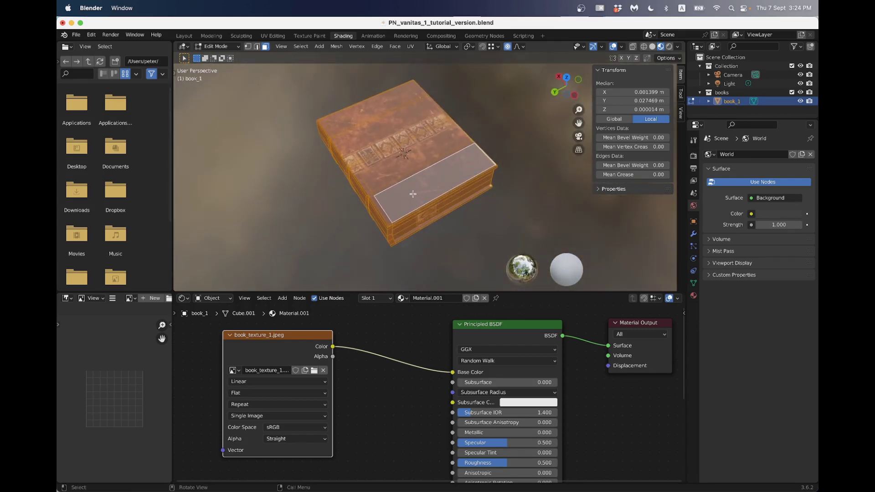
{"action": "key", "text": "u"}
{"action": "left_click", "coordinate": [412, 203]}
{"action": "middle_click_drag", "start_coordinate": [406, 199], "coordinate": [405, 168]}
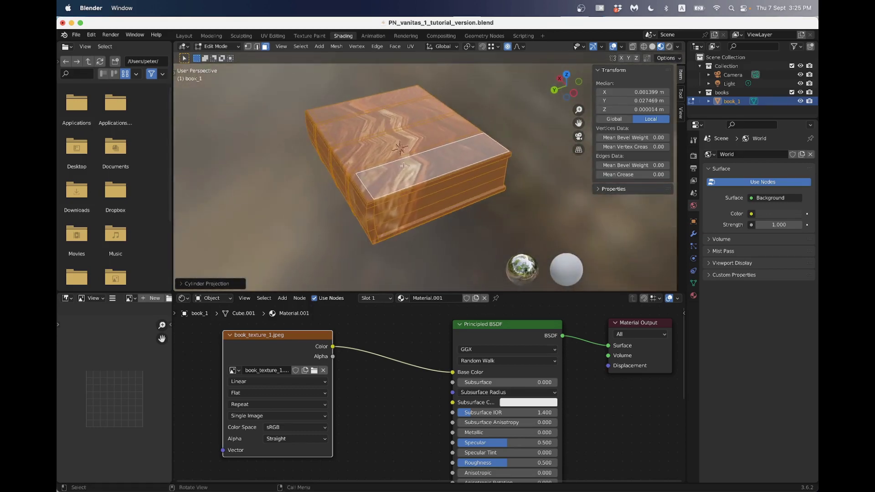
{"action": "key", "text": "Tab"}
{"action": "key", "text": "Tab"}
- Try Sphere Projection on the book's faces and clear the face selection
{"action": "key", "text": "u"}
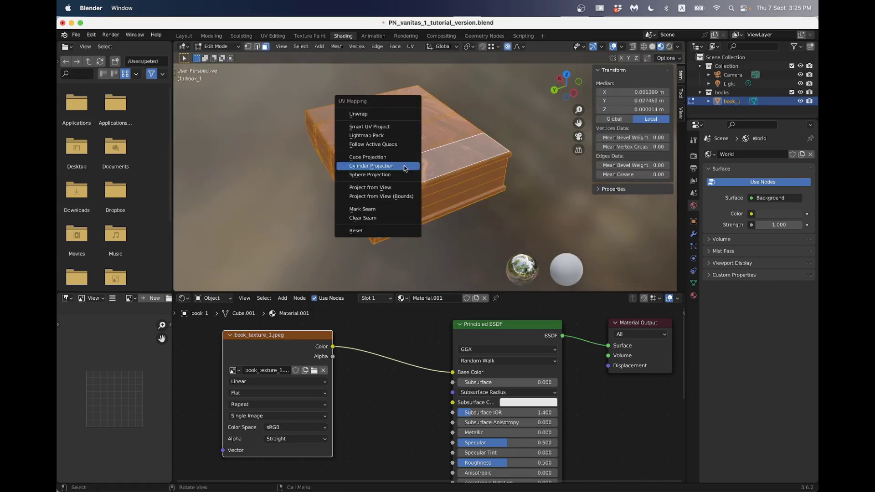
{"action": "left_click", "coordinate": [392, 174]}
{"action": "middle_click_drag", "start_coordinate": [404, 174], "coordinate": [401, 137]}
{"action": "key", "text": "u"}
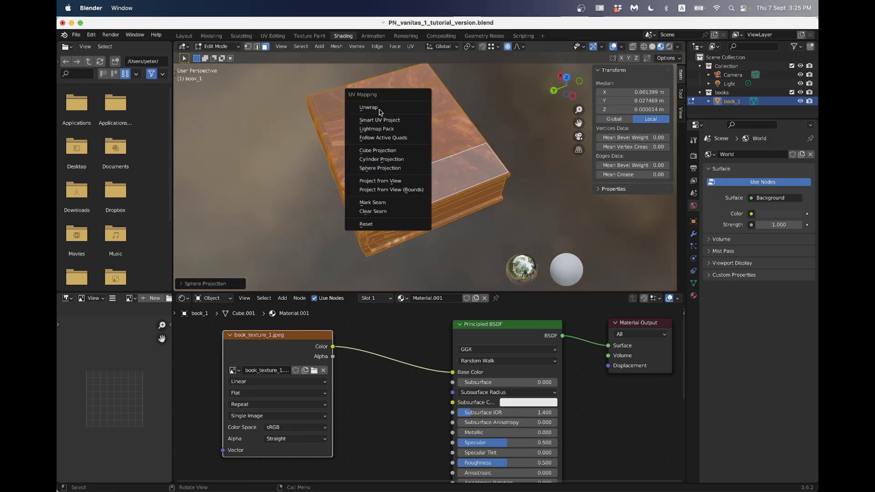
{"action": "left_click", "coordinate": [282, 144]}
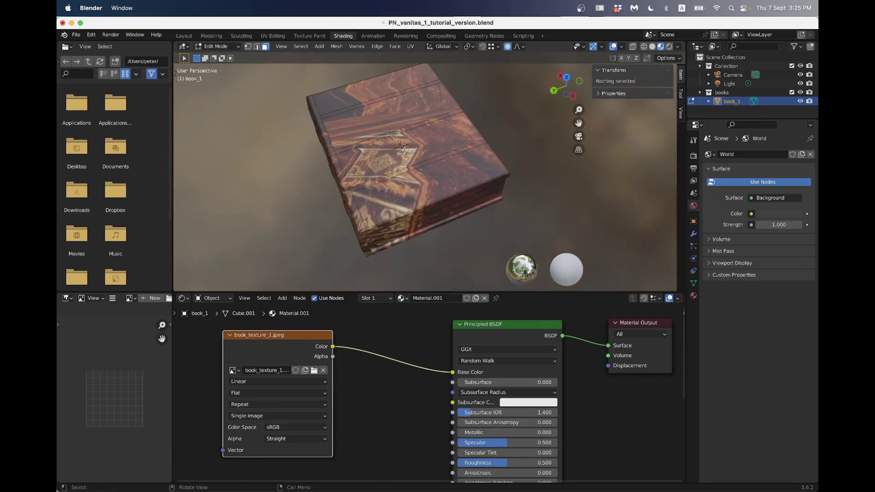
- Select all faces of the book, map them with Cube Projection and check the texture in Object Mode
{"action": "key", "text": "a"}
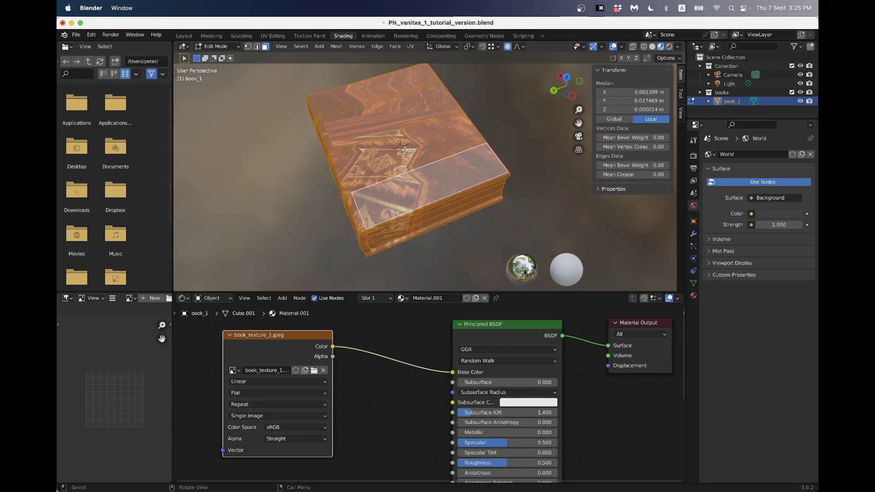
{"action": "key", "text": "u"}
{"action": "left_click", "coordinate": [393, 132]}
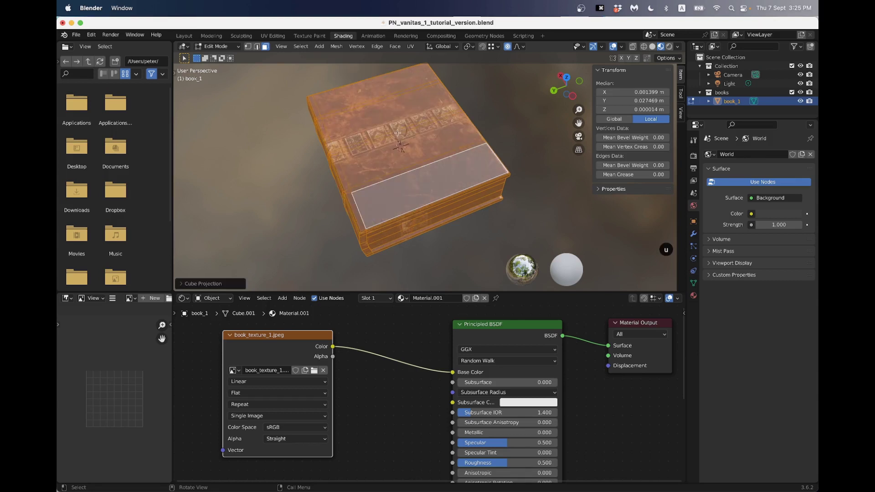
{"action": "scroll", "coordinate": [406, 151], "scroll_direction": "down", "scroll_amount": 4}
{"action": "middle_click_drag", "start_coordinate": [406, 150], "coordinate": [409, 156]}
{"action": "scroll", "coordinate": [375, 169], "scroll_direction": "up", "scroll_amount": 4}
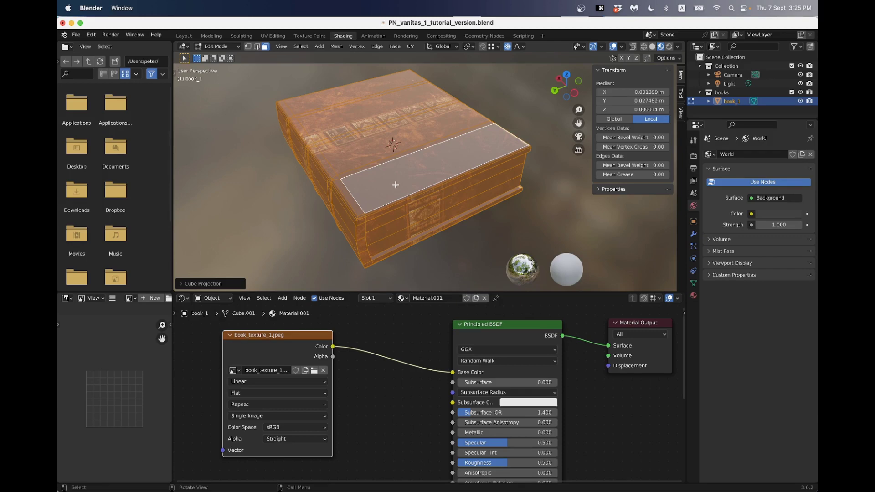
{"action": "scroll", "coordinate": [394, 183], "scroll_direction": "down", "scroll_amount": 2}
{"action": "middle_click_drag", "start_coordinate": [414, 201], "coordinate": [408, 180]}
{"action": "key", "text": "Tab"}
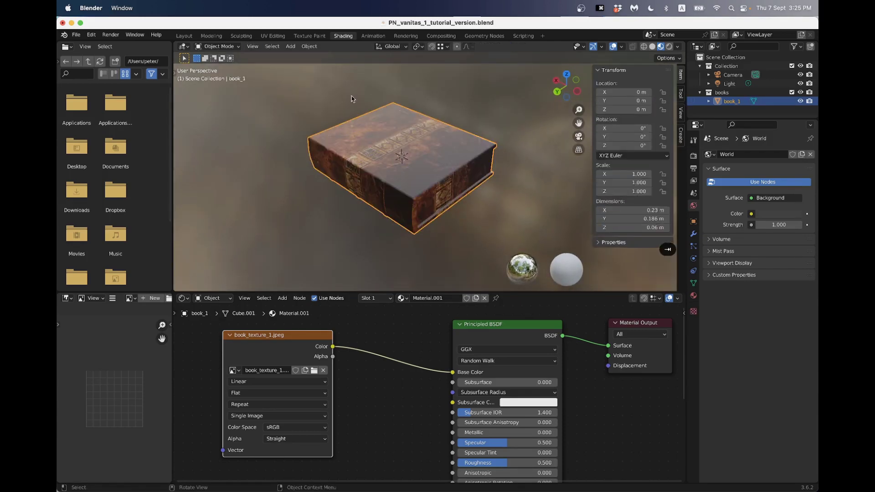
- Switch to the UV Editing workspace and choose book_texture_1.jpeg as the image behind the book's UV layout
{"action": "left_click", "coordinate": [276, 37]}
{"action": "scroll", "coordinate": [508, 269], "scroll_direction": "up", "scroll_amount": 6}
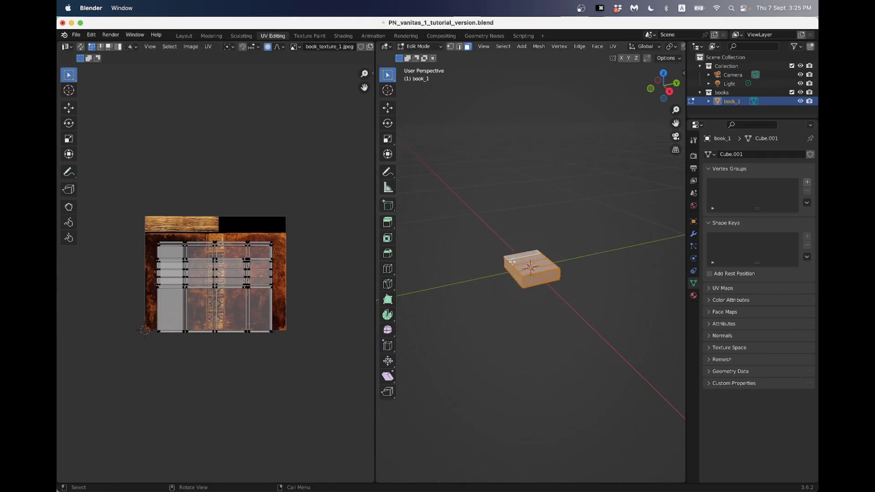
{"action": "middle_click_drag", "start_coordinate": [576, 252], "coordinate": [482, 251]}
{"action": "scroll", "coordinate": [482, 250], "scroll_direction": "up", "scroll_amount": 2}
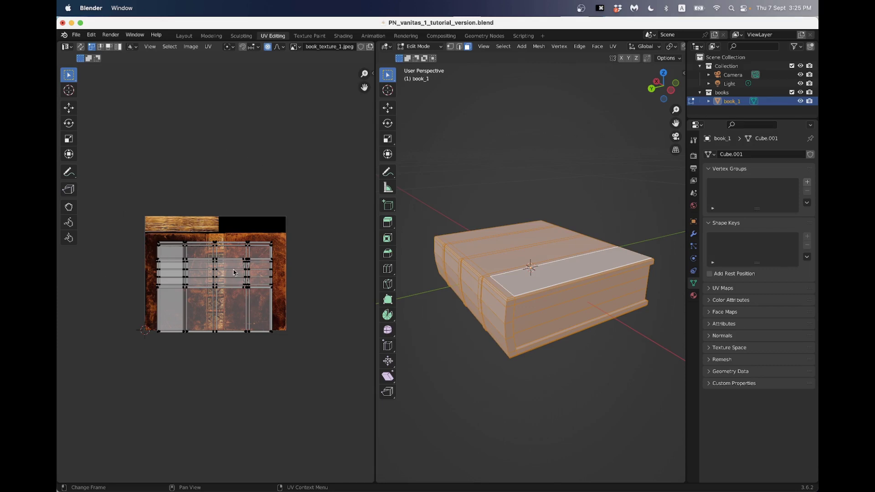
{"action": "left_click", "coordinate": [297, 48]}
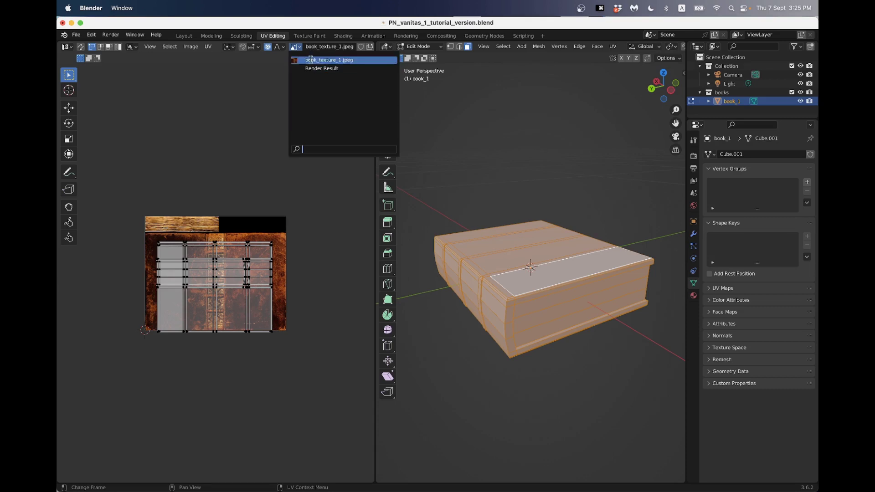
{"action": "left_click", "coordinate": [310, 60]}
{"action": "scroll", "coordinate": [205, 215], "scroll_direction": "up", "scroll_amount": 2}
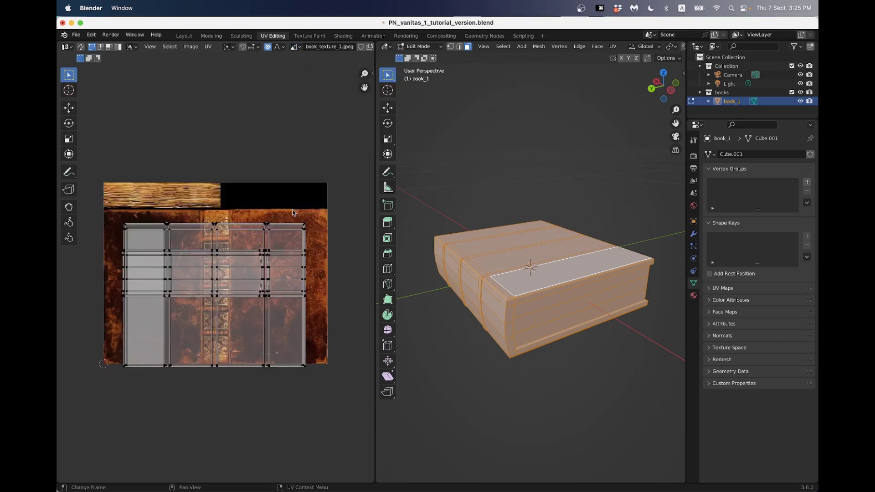
- Set the 3D view of the UV Editing workspace to Material Preview shading so the book shows its texture
{"action": "middle_click_drag", "start_coordinate": [528, 251], "coordinate": [523, 272]}
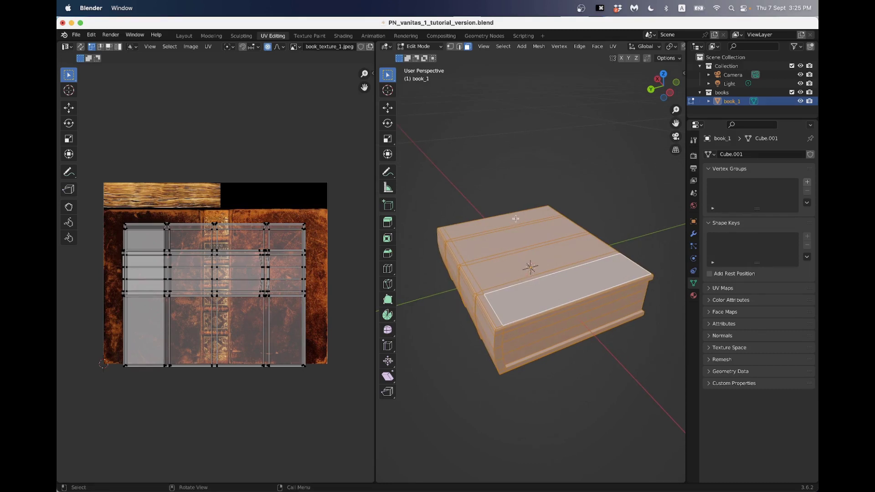
{"action": "key", "text": "z"}
{"action": "left_click", "coordinate": [526, 276]}
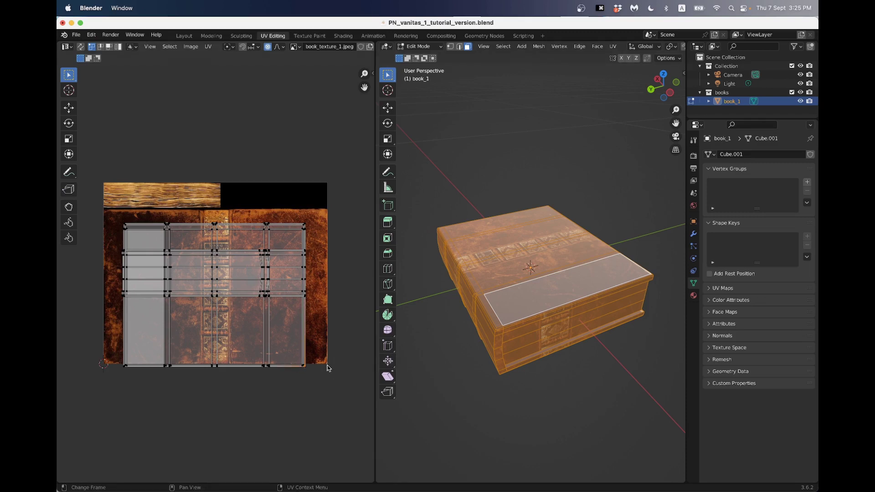
{"action": "key", "text": "g"}
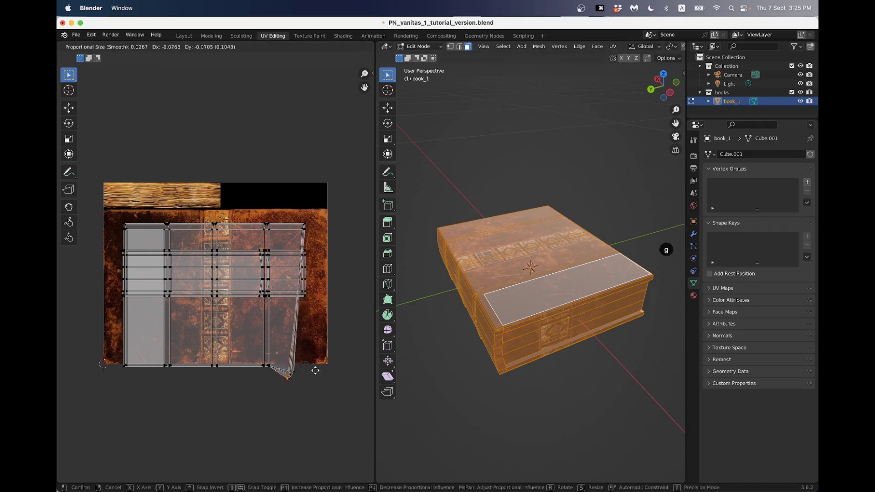
{"action": "right_click", "coordinate": [316, 378]}
{"action": "middle_click_drag", "start_coordinate": [506, 310], "coordinate": [411, 296]}
{"action": "key", "text": "g"}
{"action": "right_click", "coordinate": [292, 358]}
{"action": "scroll", "coordinate": [589, 353], "scroll_direction": "up", "scroll_amount": 3}
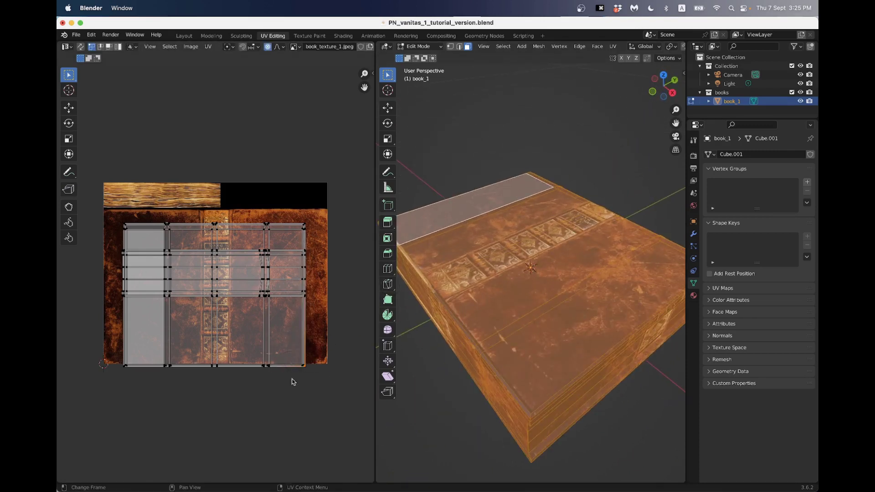
{"action": "key", "text": "g"}
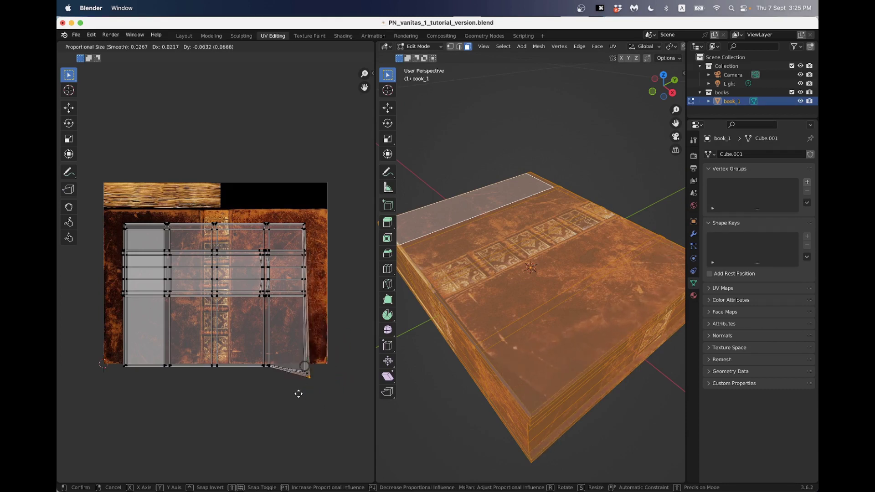
{"action": "right_click", "coordinate": [315, 384]}
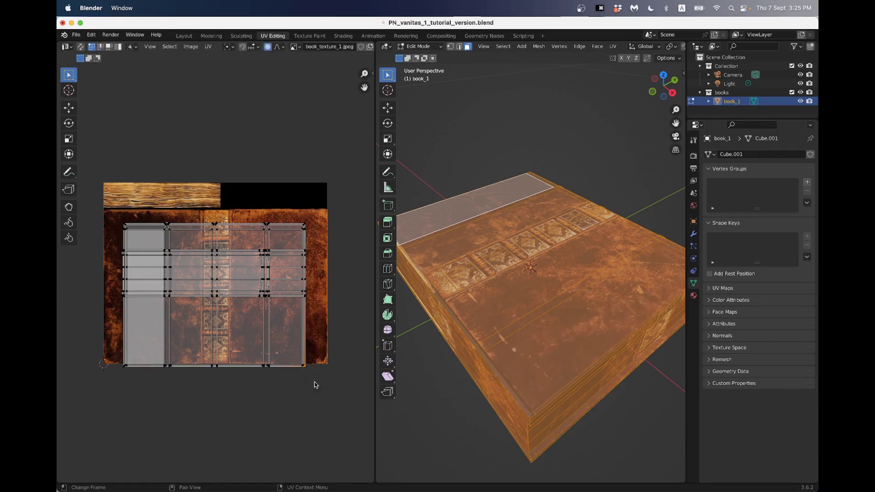
- Turn off proportional editing for the UV layout and test moving its lower-right corner vertices
{"action": "left_click", "coordinate": [268, 47]}
{"action": "key", "text": "g"}
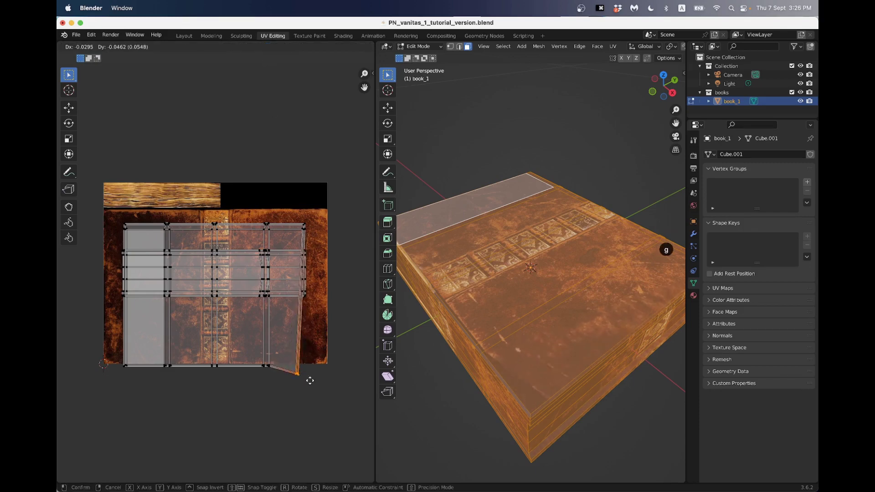
{"action": "right_click", "coordinate": [307, 366]}
{"action": "key", "text": "g"}
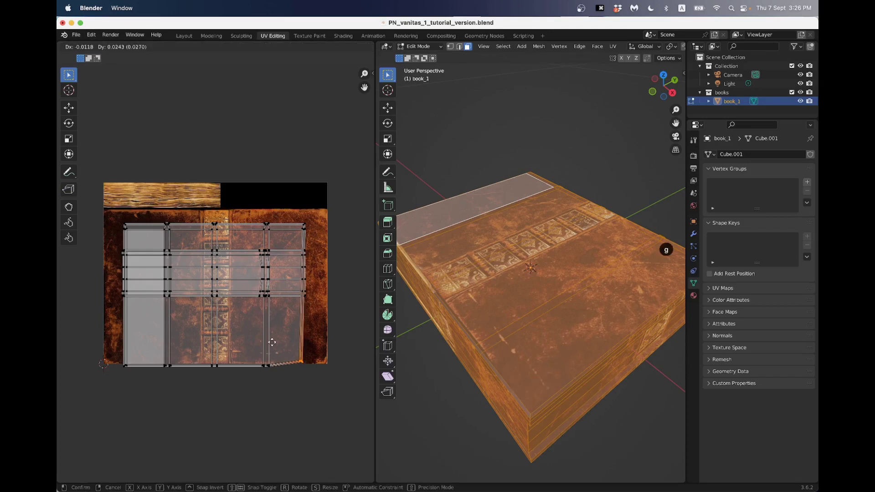
{"action": "left_click", "coordinate": [305, 365]}
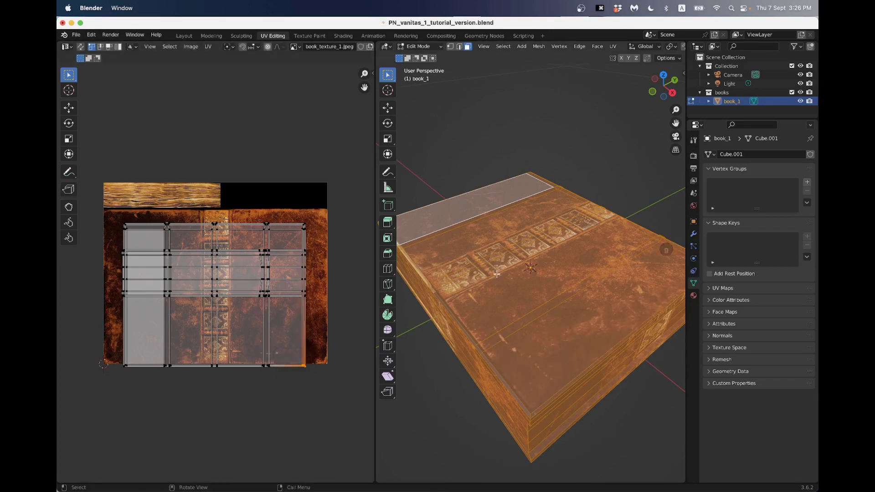
- Select the book's entire UV layout and move it above the texture image, clear of it
{"action": "scroll", "coordinate": [544, 312], "scroll_direction": "down", "scroll_amount": 2}
{"action": "scroll", "coordinate": [544, 312], "scroll_direction": "up", "scroll_amount": 2}
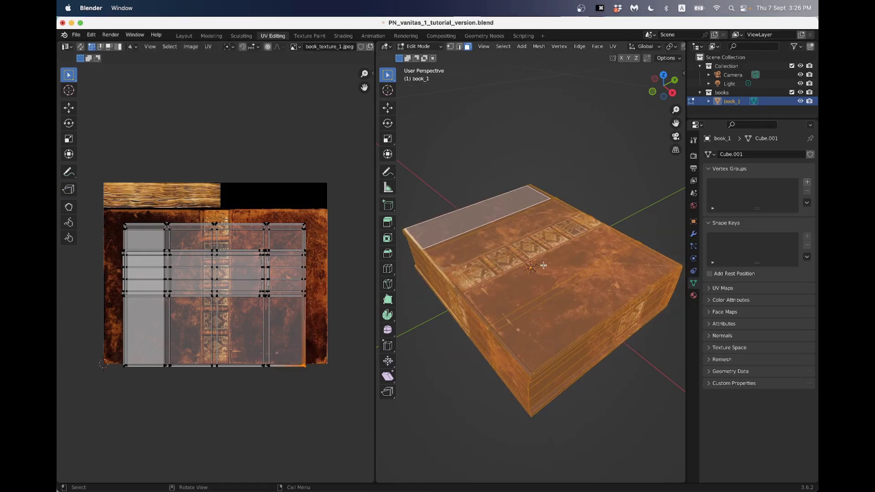
{"action": "middle_click_drag", "start_coordinate": [542, 297], "coordinate": [529, 265]}
{"action": "middle_click_drag", "start_coordinate": [546, 313], "coordinate": [508, 296]}
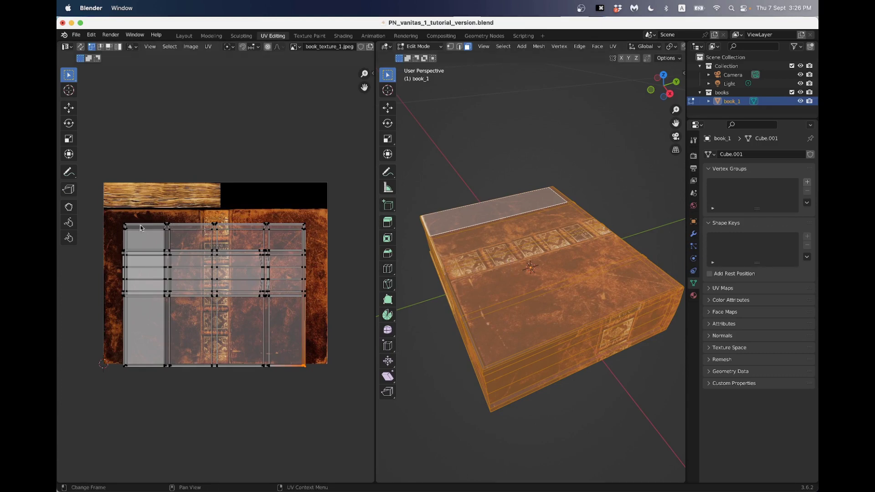
{"action": "left_click_drag", "start_coordinate": [116, 206], "coordinate": [329, 402]}
{"action": "key", "text": "g"}
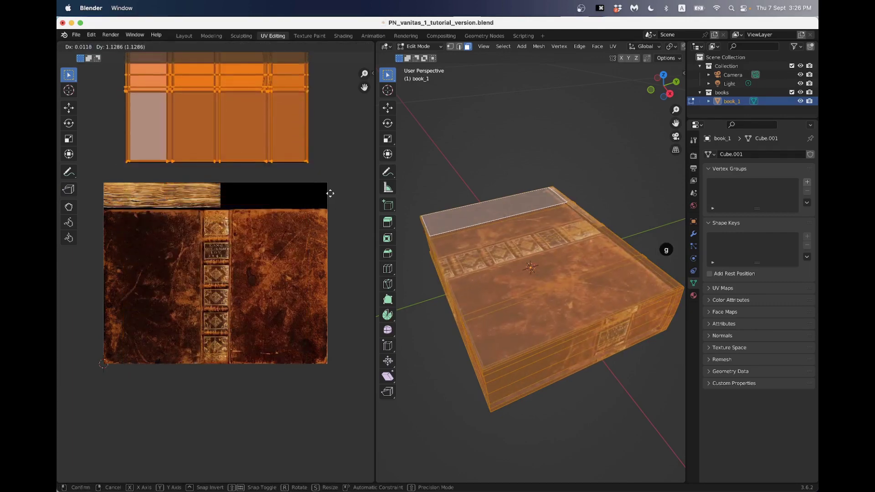
{"action": "left_click", "coordinate": [330, 193]}
{"action": "scroll", "coordinate": [327, 198], "scroll_direction": "down", "scroll_amount": 2}
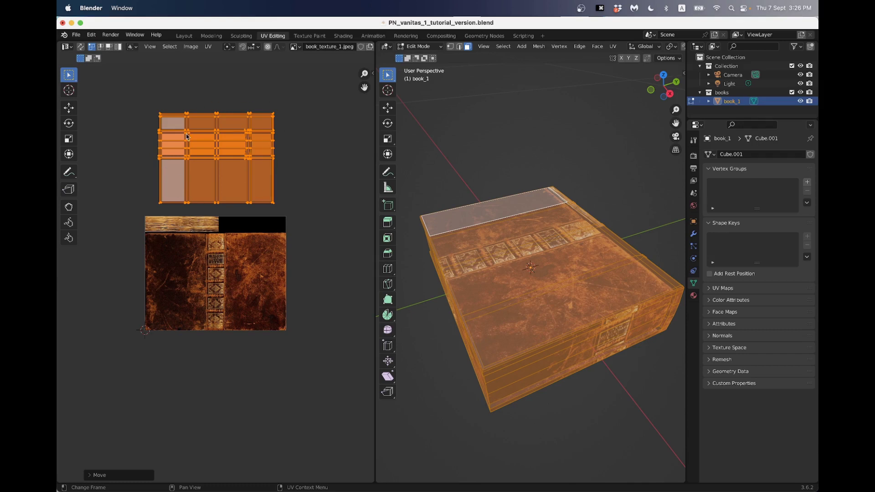
{"action": "scroll", "coordinate": [195, 270], "scroll_direction": "up", "scroll_amount": 3}
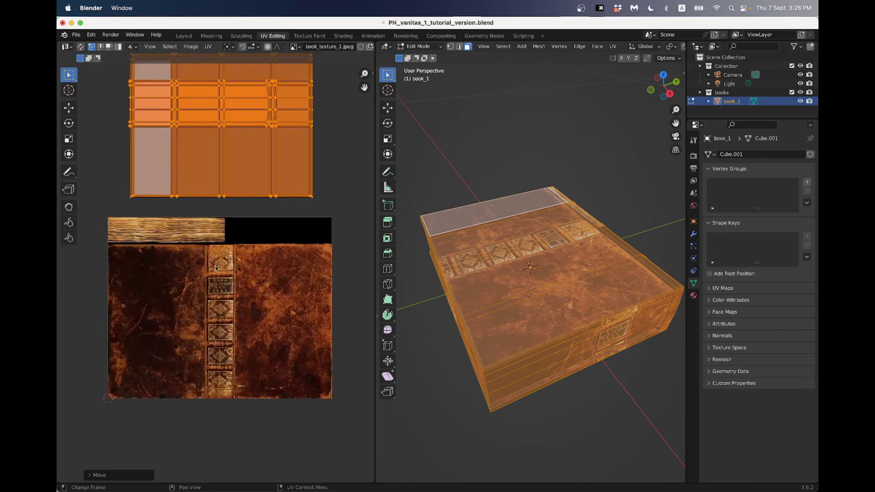
- Switch UV selection to whole islands and move the U-shaped island out of the layout to below the texture image
{"action": "left_click", "coordinate": [118, 47]}
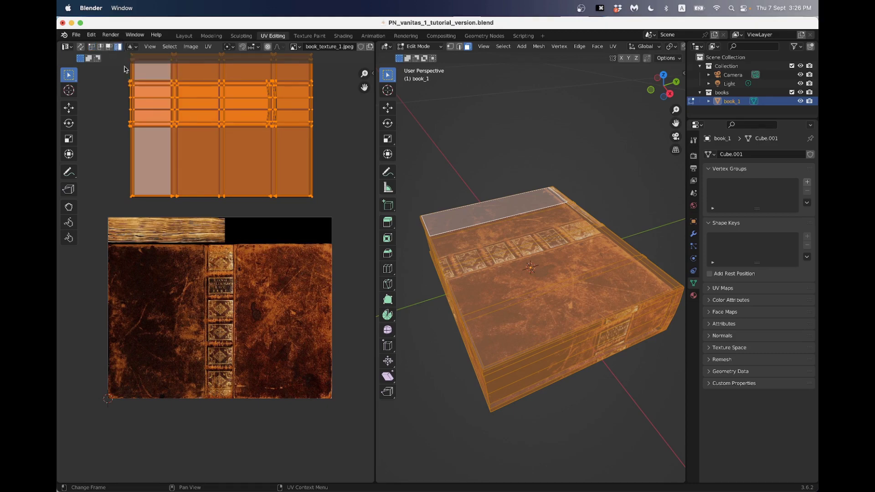
{"action": "left_click", "coordinate": [182, 122]}
{"action": "scroll", "coordinate": [190, 167], "scroll_direction": "down", "scroll_amount": 2}
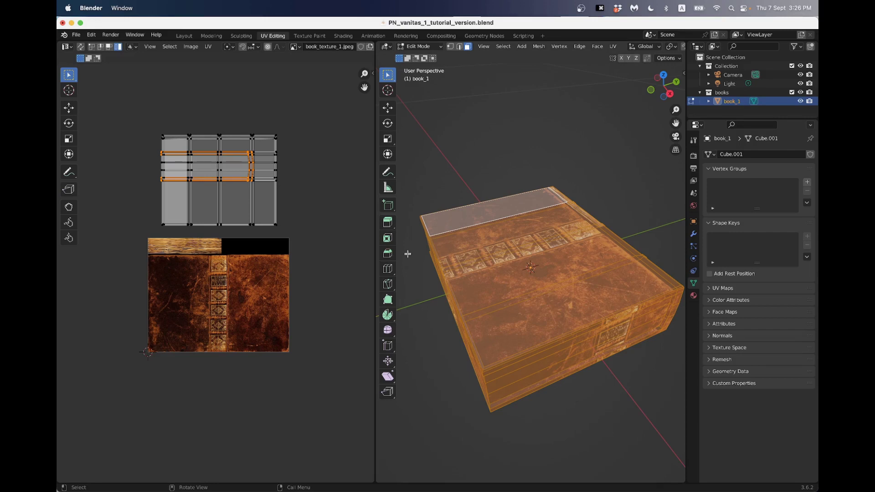
{"action": "middle_click_drag", "start_coordinate": [490, 281], "coordinate": [524, 250]}
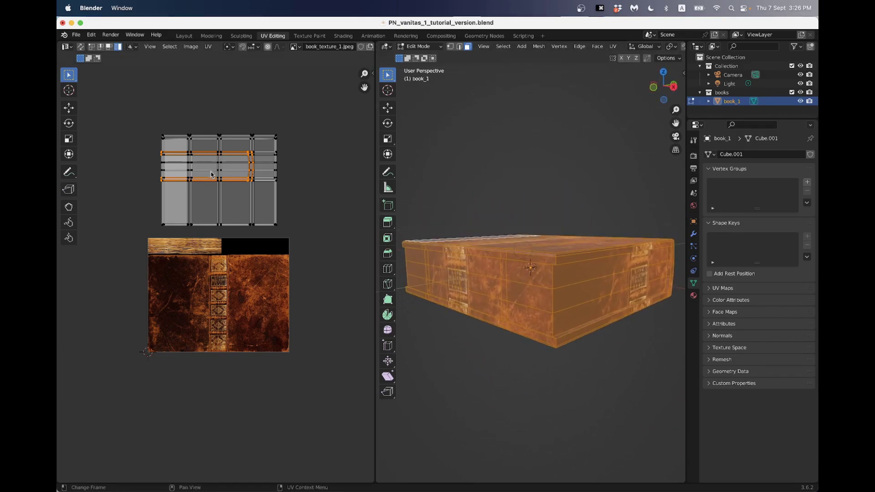
{"action": "key", "text": "g"}
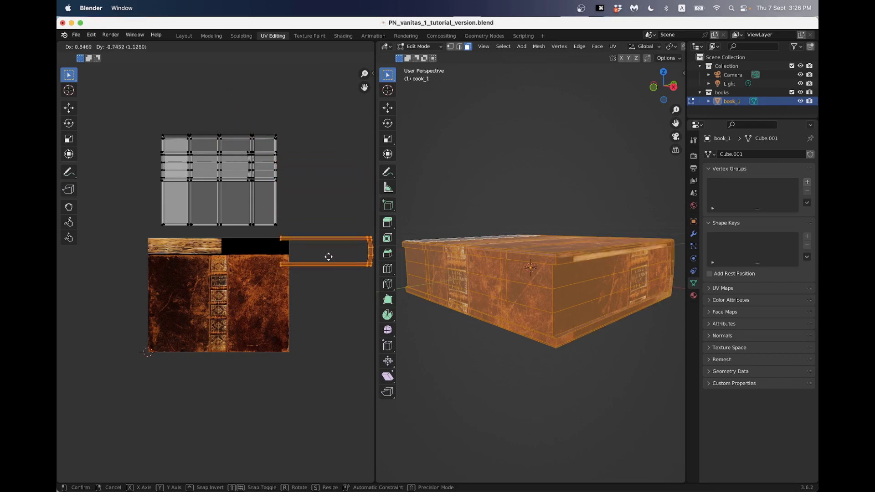
{"action": "left_click", "coordinate": [327, 244]}
{"action": "middle_click_drag", "start_coordinate": [424, 273], "coordinate": [386, 270]}
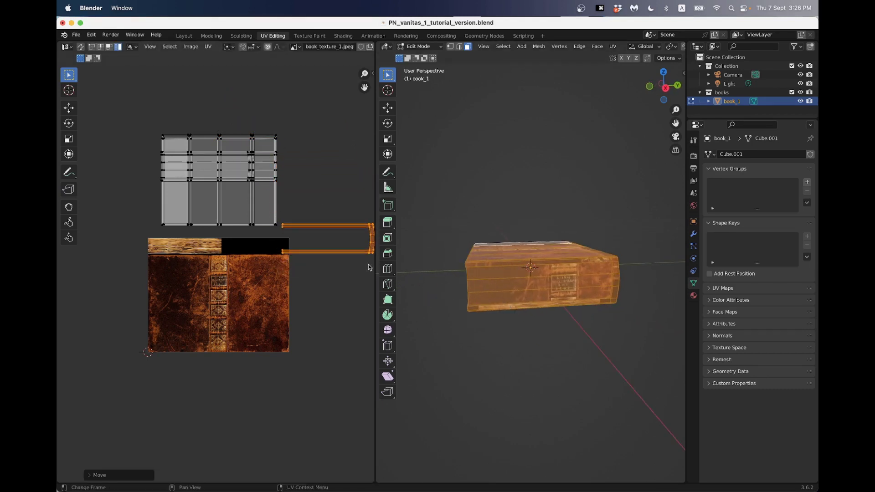
{"action": "key", "text": "g"}
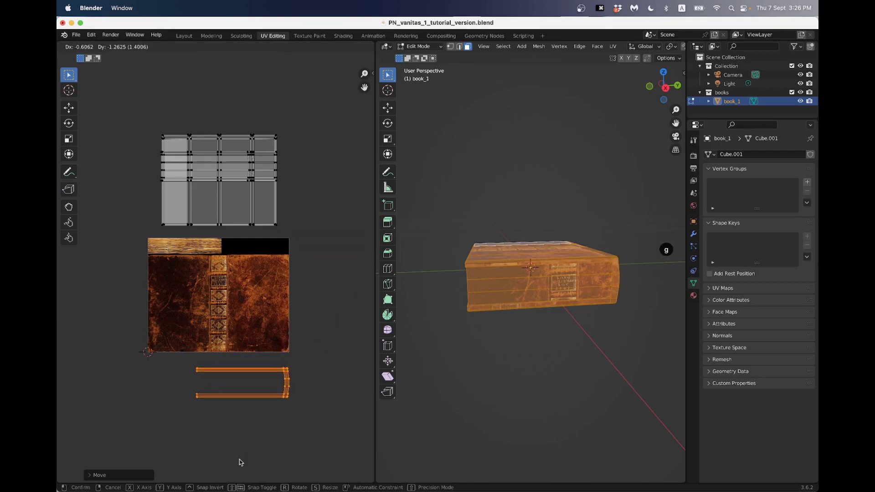
{"action": "left_click", "coordinate": [239, 460]}
- Select the large top-cover island in the UV layout and move it down onto the texture image
{"action": "left_click", "coordinate": [239, 163]}
{"action": "left_click", "coordinate": [205, 155], "text": "alt"}
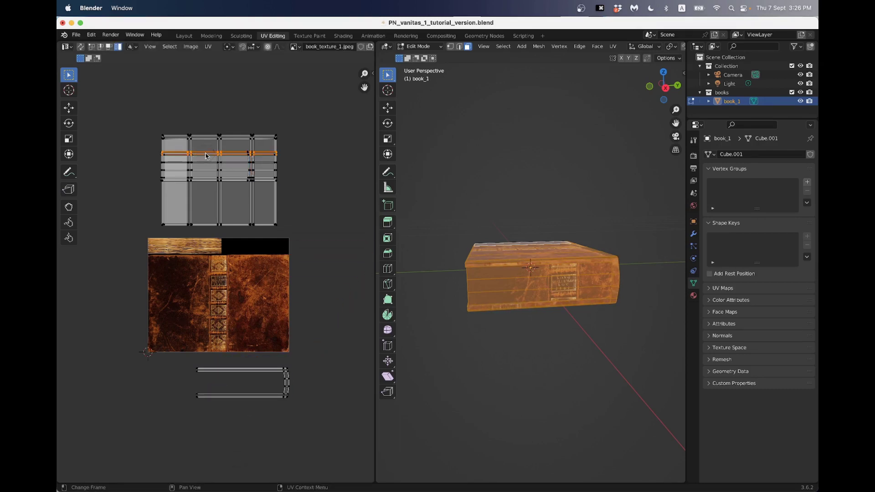
{"action": "key", "text": "l"}
{"action": "key", "text": "g"}
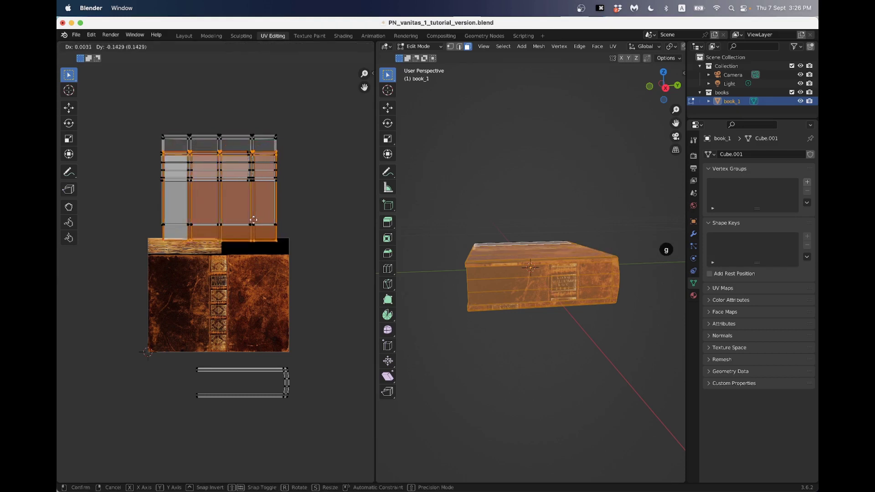
{"action": "key", "text": "Escape"}
{"action": "key", "text": "g"}
{"action": "middle_click_drag", "start_coordinate": [578, 279], "coordinate": [511, 292]}
{"action": "key", "text": "g"}
{"action": "left_click", "coordinate": [572, 259]}
{"action": "key", "text": "g"}
{"action": "right_click", "coordinate": [234, 277]}
- Shift the top-cover island off the wood-grain strip so it lies over the leather area of the image
{"action": "scroll", "coordinate": [237, 277], "scroll_direction": "up", "scroll_amount": 2}
{"action": "middle_click_drag", "start_coordinate": [237, 277], "coordinate": [238, 253]}
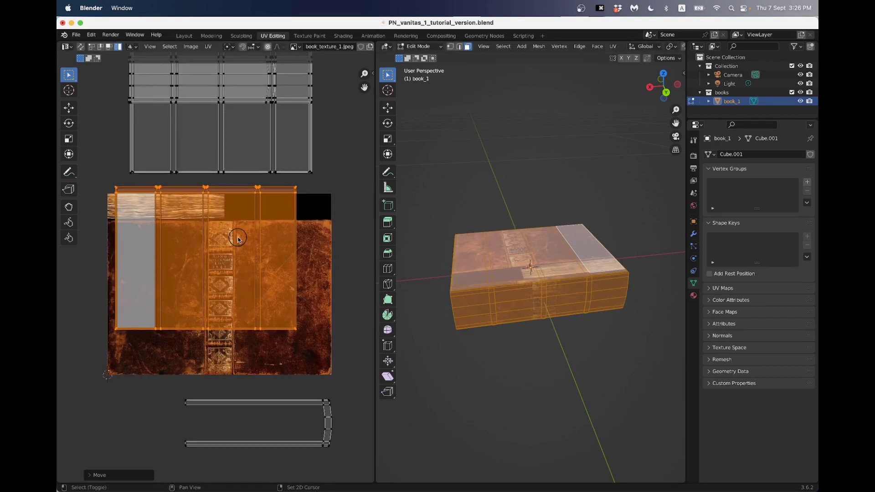
{"action": "key", "text": "g"}
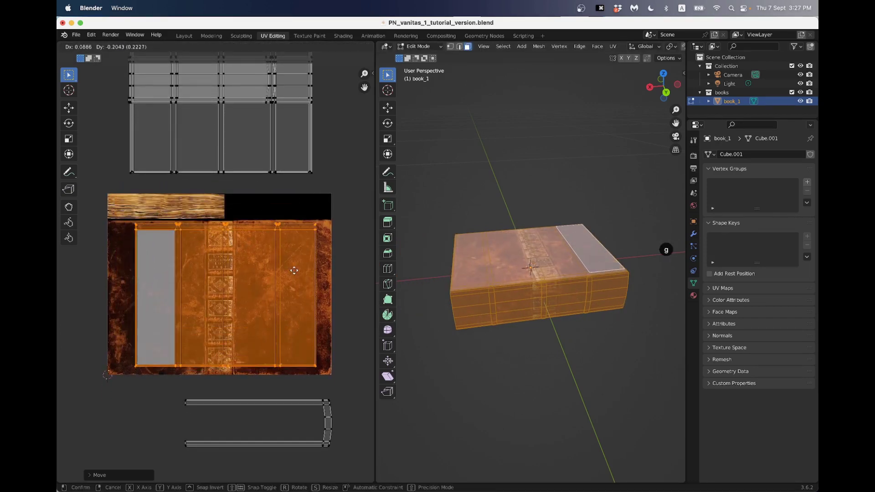
{"action": "left_click", "coordinate": [294, 267]}
{"action": "scroll", "coordinate": [567, 312], "scroll_direction": "up", "scroll_amount": 3}
{"action": "middle_click_drag", "start_coordinate": [566, 313], "coordinate": [520, 308]}
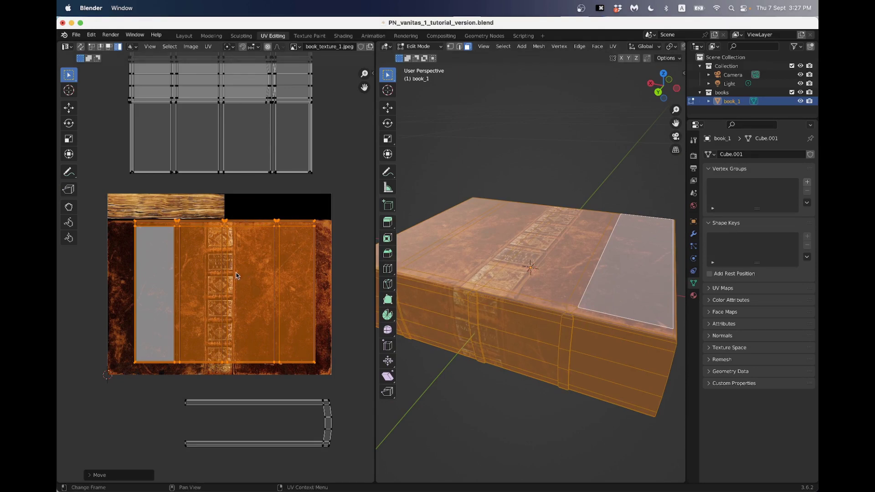
- Rotate the top-cover UV island by 90° and reposition it over the texture image
{"action": "key", "text": "r"}
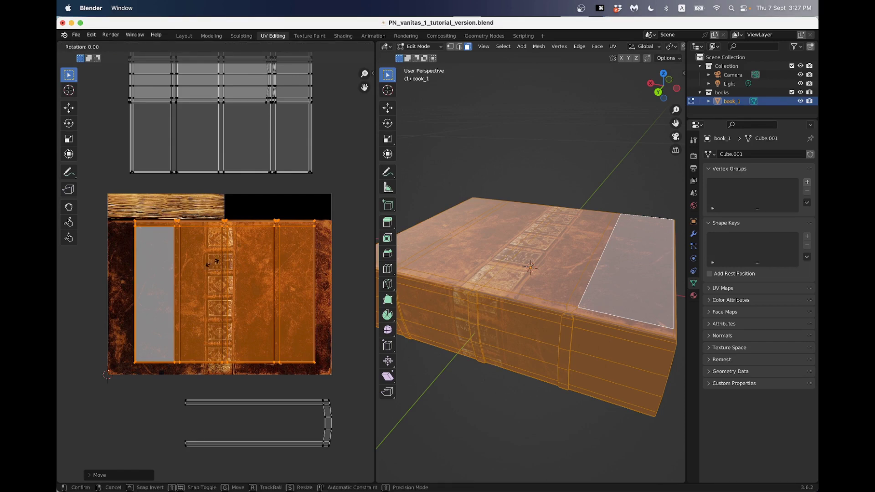
{"action": "type", "text": "90"}
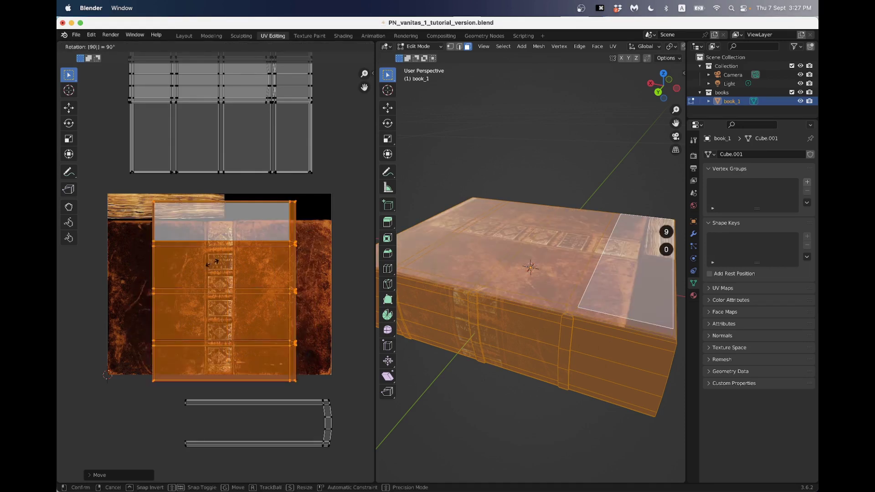
{"action": "key", "text": "Return"}
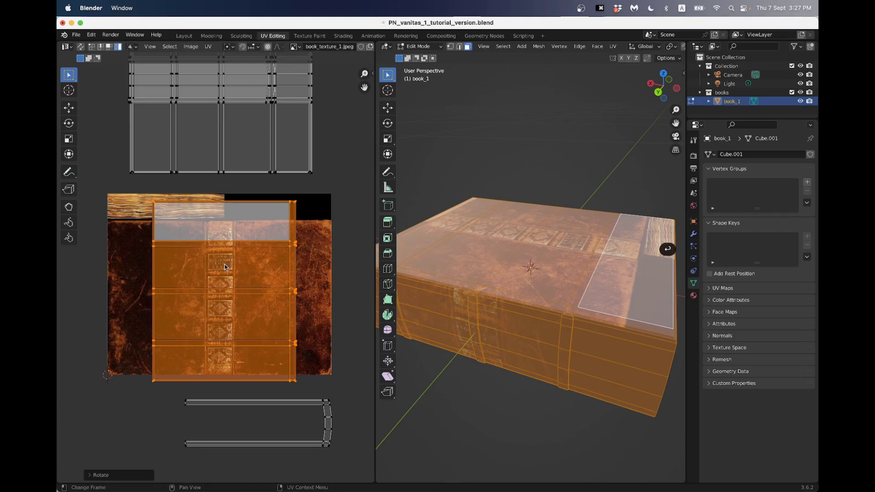
{"action": "key", "text": "g"}
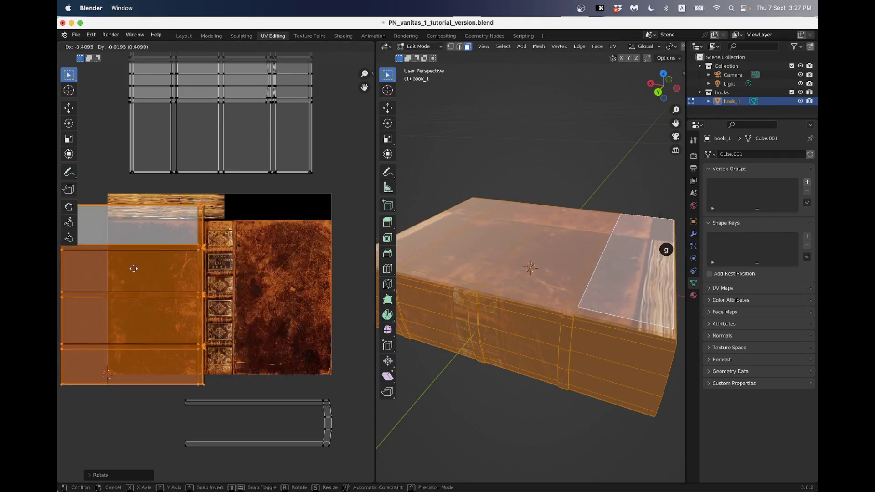
{"action": "left_click", "coordinate": [194, 264]}
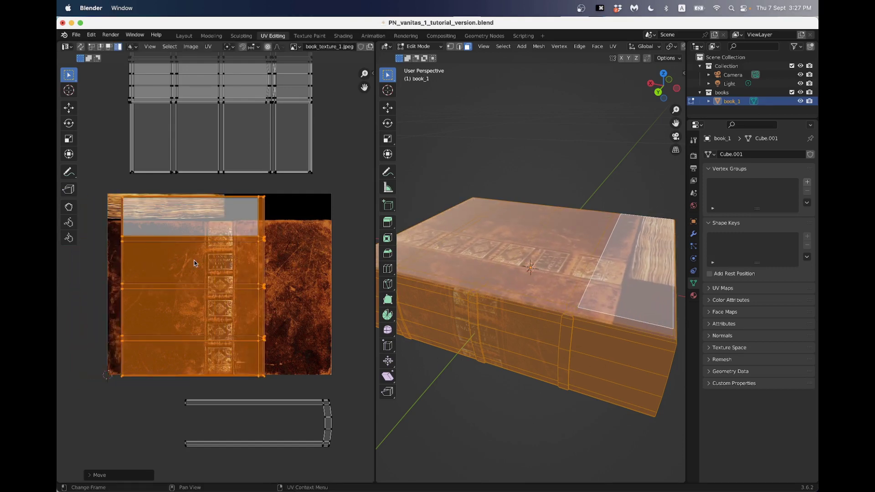
- Rotate the top-cover UV island by 180° and move it over the leather cover to the right of the spine artwork
{"action": "type", "text": "r180"}
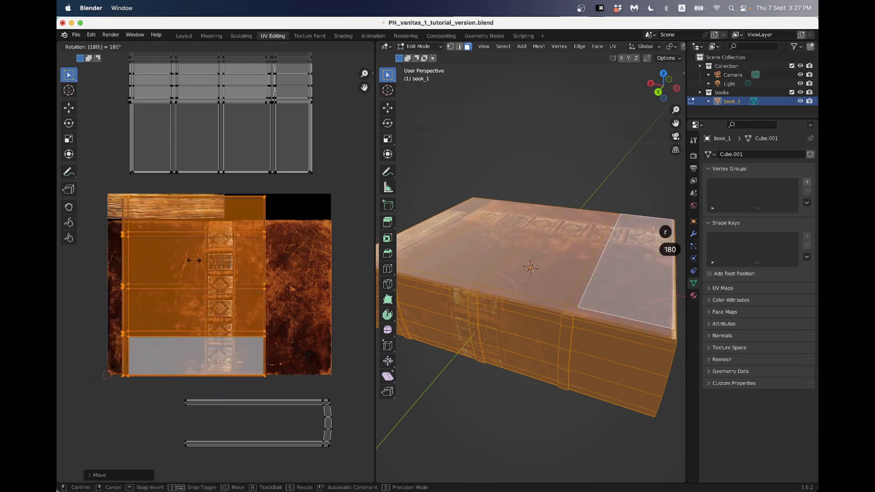
{"action": "key", "text": "Return"}
{"action": "key", "text": "g"}
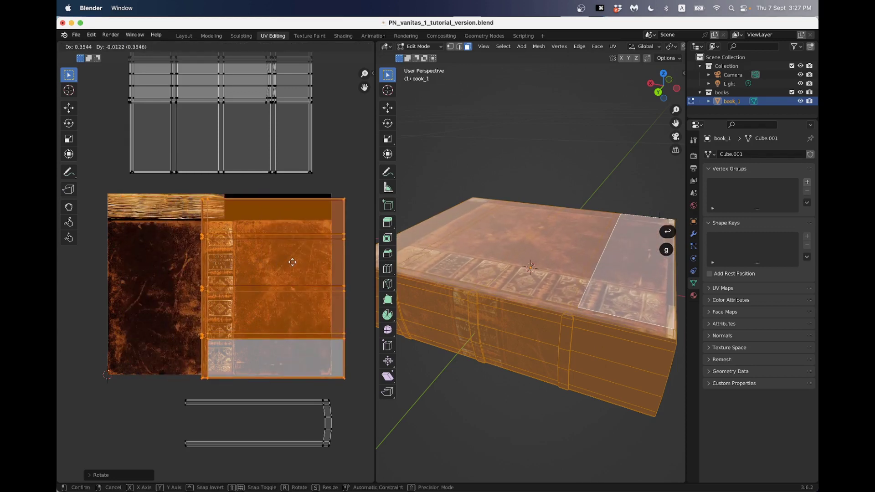
{"action": "left_click", "coordinate": [297, 267]}
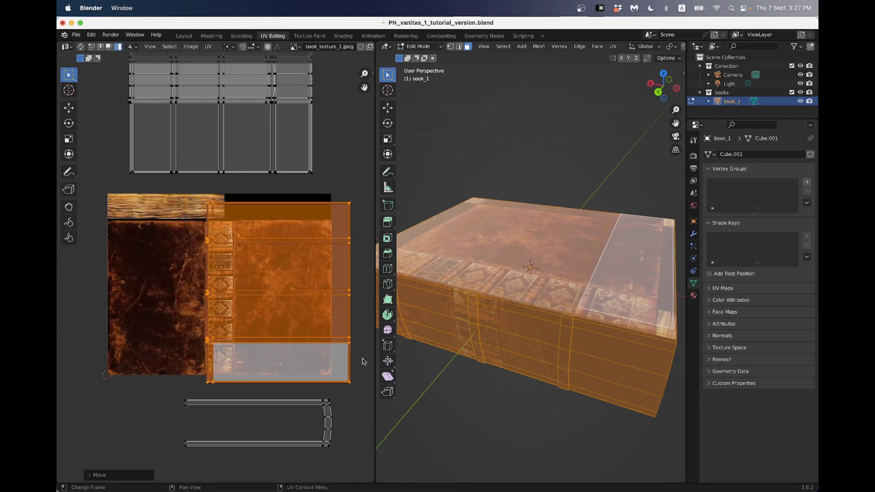
- Scale the top-cover UV island down uniformly and fit it between the spine artwork and the image's right border
{"action": "key", "text": "s"}
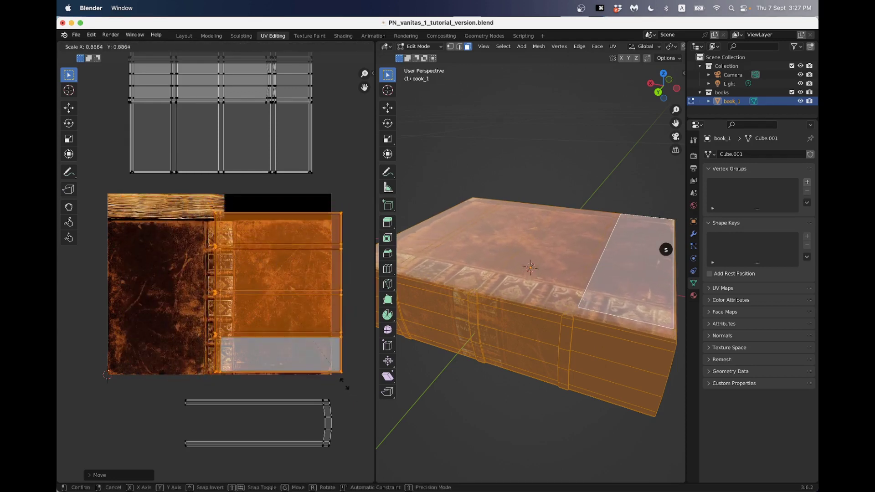
{"action": "left_click", "coordinate": [332, 366]}
{"action": "key", "text": "g"}
{"action": "left_click", "coordinate": [331, 365]}
{"action": "scroll", "coordinate": [319, 368], "scroll_direction": "up", "scroll_amount": 2}
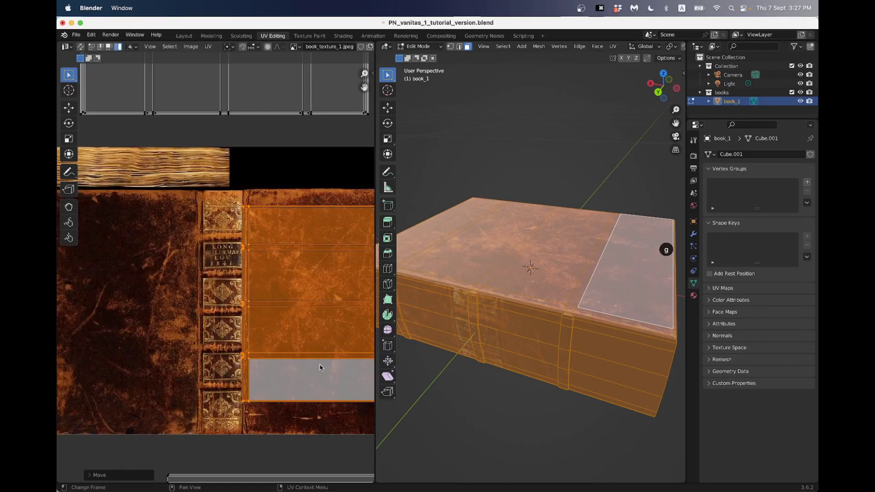
{"action": "middle_click_drag", "start_coordinate": [303, 329], "coordinate": [230, 289]}
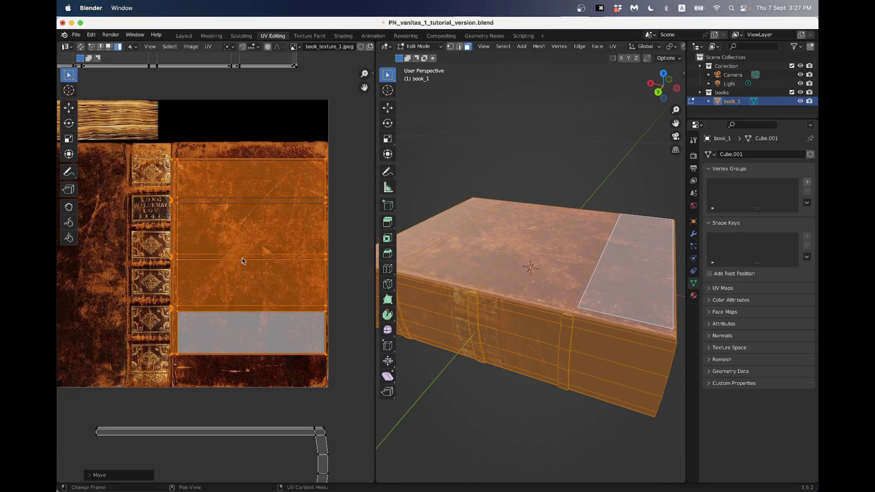
{"action": "key", "text": "g"}
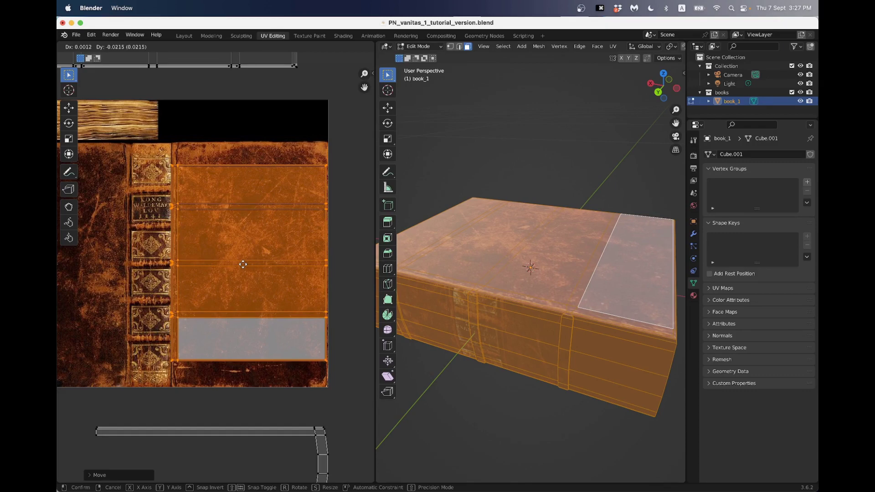
{"action": "left_click", "coordinate": [244, 266]}
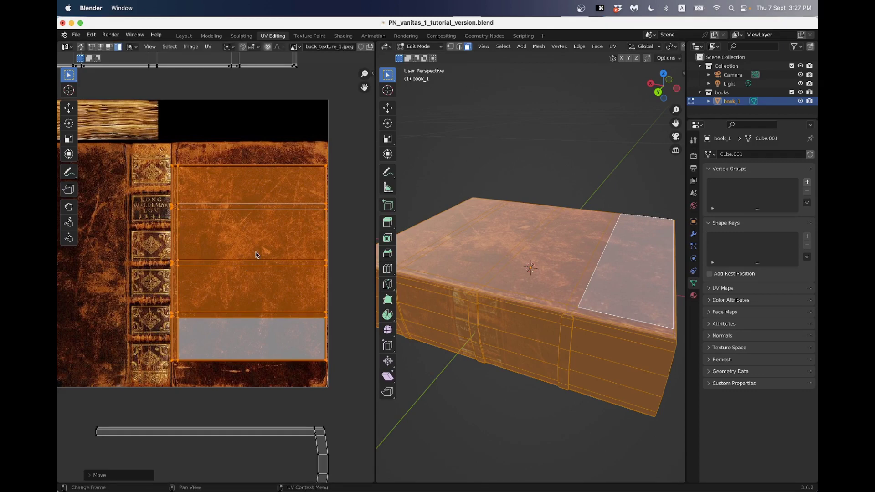
- Stretch the top-cover UV island by about 1.24 along Y and nudge it down to cover the full height of the leather
{"action": "key", "text": "s"}
{"action": "key", "text": "y"}
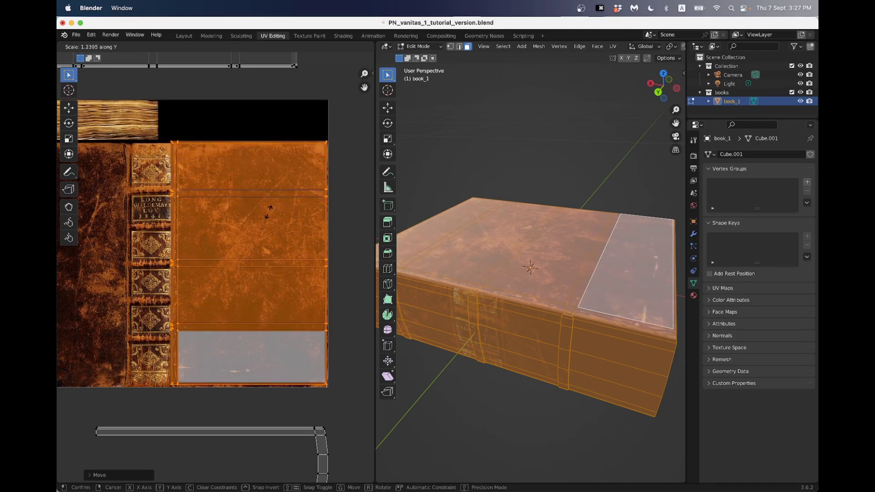
{"action": "left_click", "coordinate": [269, 213]}
{"action": "key", "text": "g"}
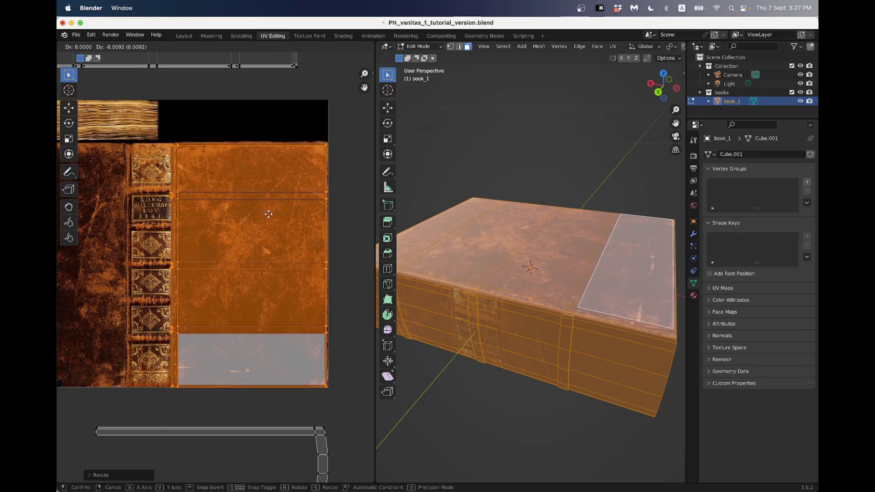
{"action": "left_click", "coordinate": [269, 213]}
{"action": "scroll", "coordinate": [169, 219], "scroll_direction": "up", "scroll_amount": 3}
{"action": "scroll", "coordinate": [131, 218], "scroll_direction": "up", "scroll_amount": 4}
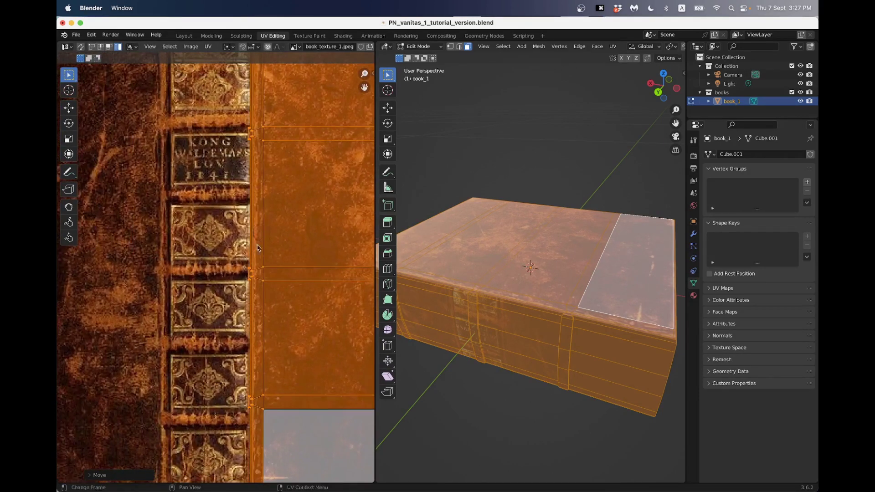
{"action": "scroll", "coordinate": [302, 268], "scroll_direction": "down", "scroll_amount": 4}
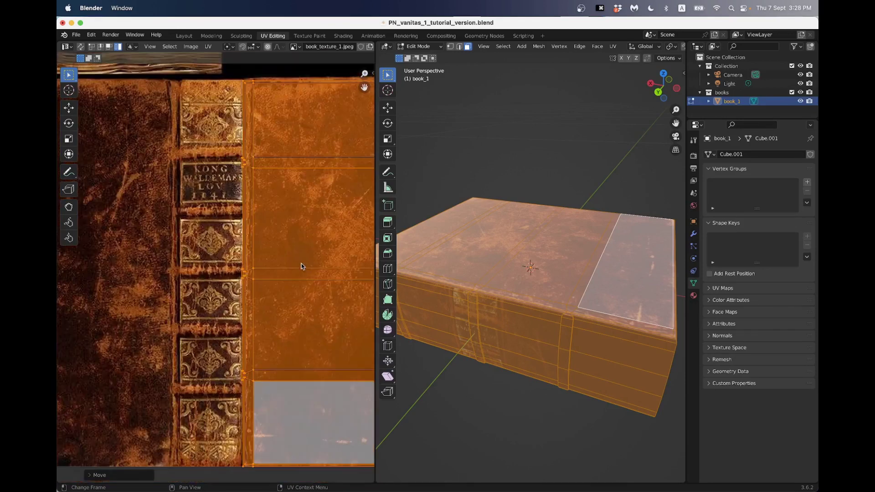
- Examine the textured book in Object Mode from several angles and return to Edit Mode
{"action": "key", "text": "Tab"}
{"action": "middle_click_drag", "start_coordinate": [518, 336], "coordinate": [469, 308]}
{"action": "scroll", "coordinate": [475, 325], "scroll_direction": "down", "scroll_amount": 5}
{"action": "middle_click_drag", "start_coordinate": [502, 333], "coordinate": [528, 313]}
{"action": "scroll", "coordinate": [527, 358], "scroll_direction": "down", "scroll_amount": 1}
{"action": "scroll", "coordinate": [520, 323], "scroll_direction": "up", "scroll_amount": 4}
{"action": "scroll", "coordinate": [517, 323], "scroll_direction": "up", "scroll_amount": 2}
{"action": "scroll", "coordinate": [516, 323], "scroll_direction": "down", "scroll_amount": 2}
{"action": "scroll", "coordinate": [288, 277], "scroll_direction": "down", "scroll_amount": 7}
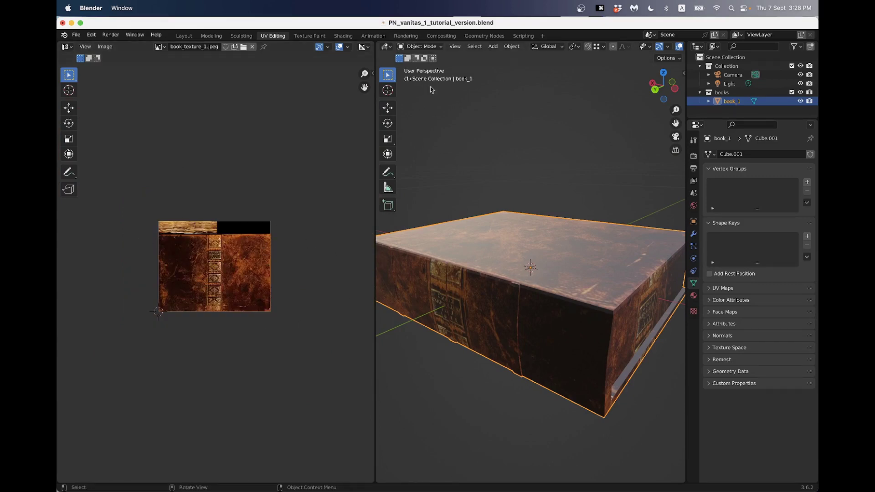
{"action": "key", "text": "Tab"}
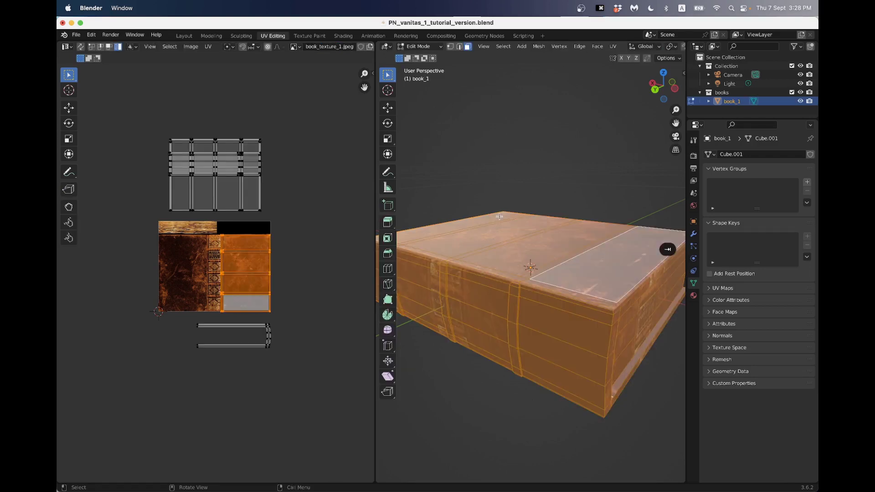
{"action": "left_click", "coordinate": [491, 155]}
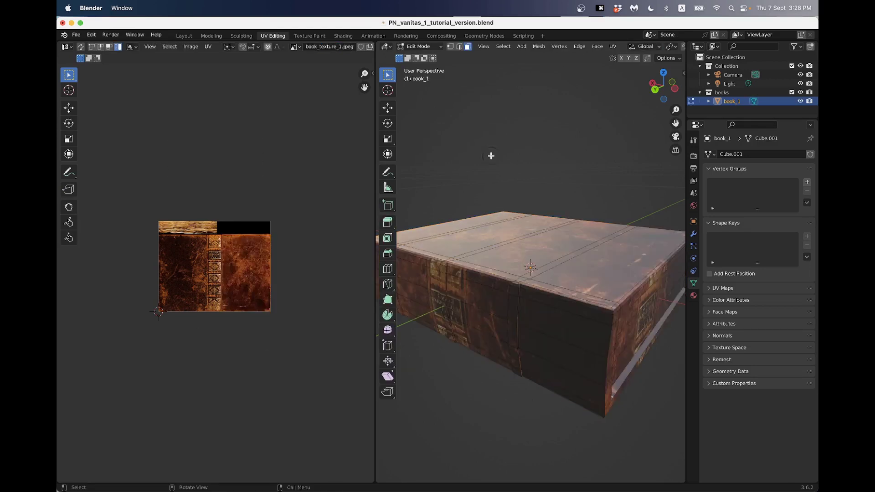
{"action": "left_click", "coordinate": [545, 326], "text": "alt"}
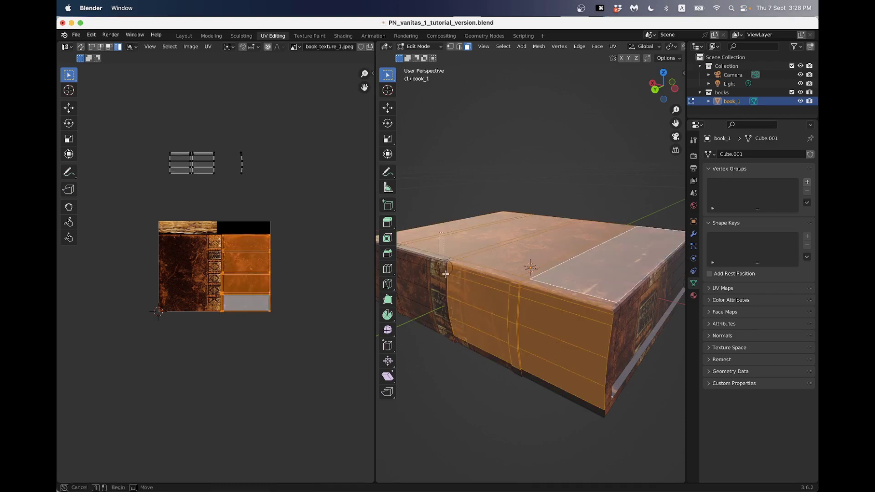
{"action": "left_click", "coordinate": [458, 296], "text": "alt"}
{"action": "left_click", "coordinate": [571, 303], "text": "alt+shift"}
{"action": "left_click", "coordinate": [573, 334], "text": "alt"}
{"action": "scroll", "coordinate": [573, 334], "scroll_direction": "down", "scroll_amount": 2}
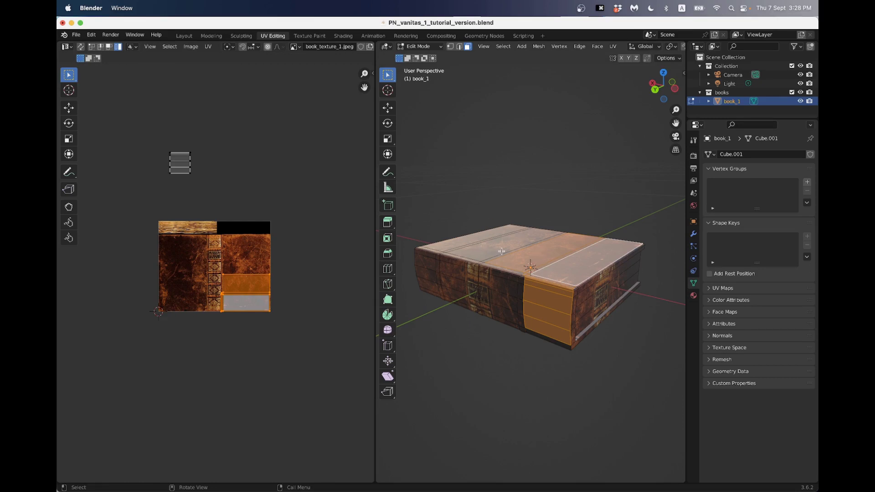
{"action": "key", "text": "a"}
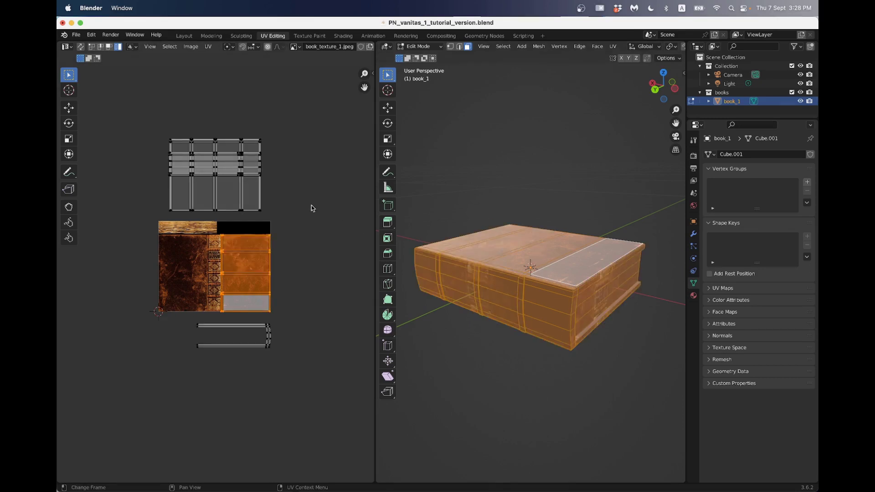
- Select the bottom-cover UV island, move it over the leather cover left of the spine artwork and rotate it by 90°
{"action": "left_click", "coordinate": [236, 146]}
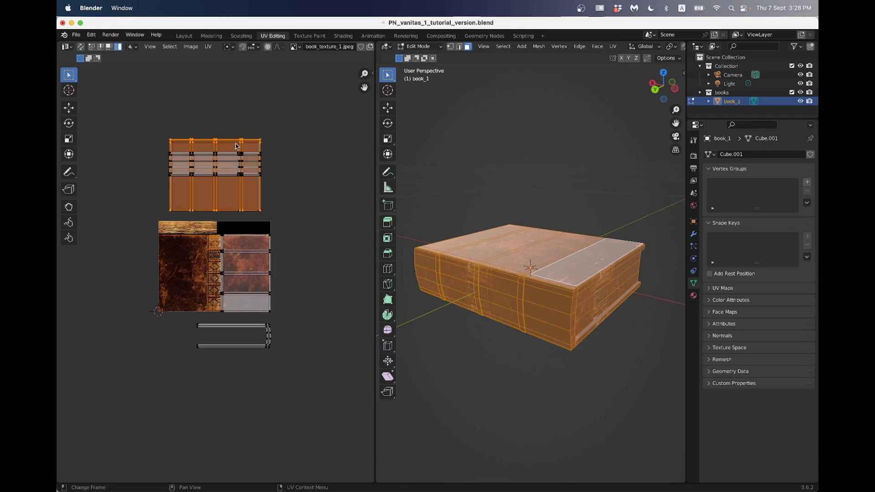
{"action": "left_click_drag", "start_coordinate": [235, 144], "coordinate": [176, 270]}
{"action": "middle_click_drag", "start_coordinate": [397, 264], "coordinate": [378, 260]}
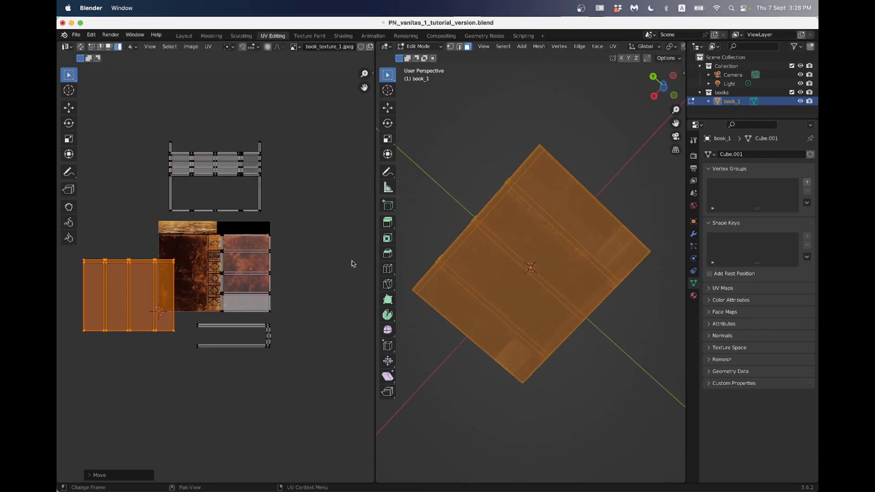
{"action": "key", "text": "g"}
{"action": "left_click", "coordinate": [254, 250]}
{"action": "scroll", "coordinate": [255, 251], "scroll_direction": "up", "scroll_amount": 3}
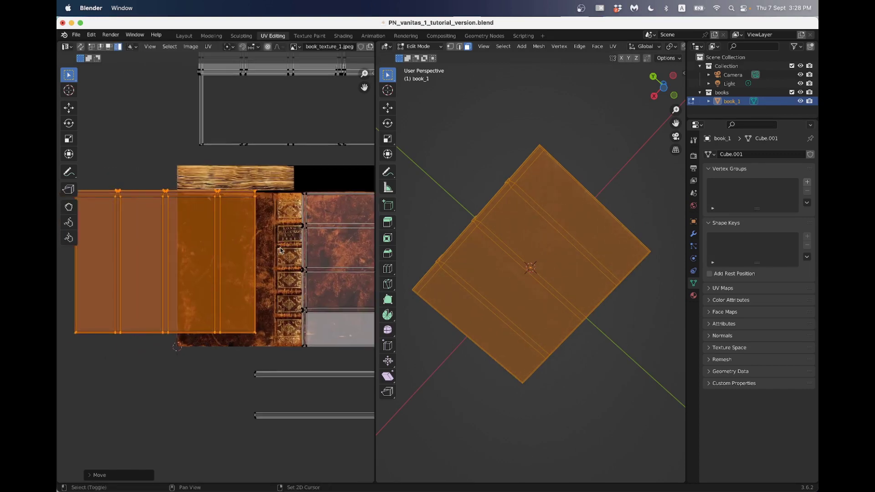
{"action": "key", "text": "r"}
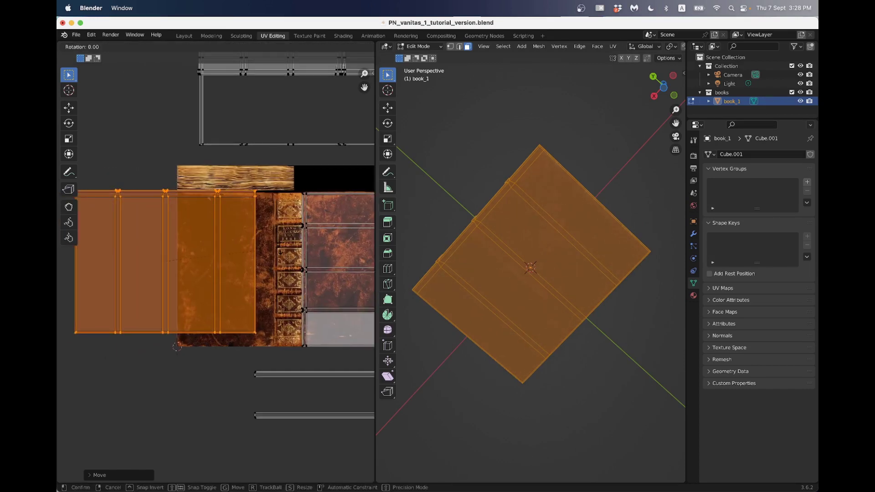
{"action": "left_click", "coordinate": [280, 251]}
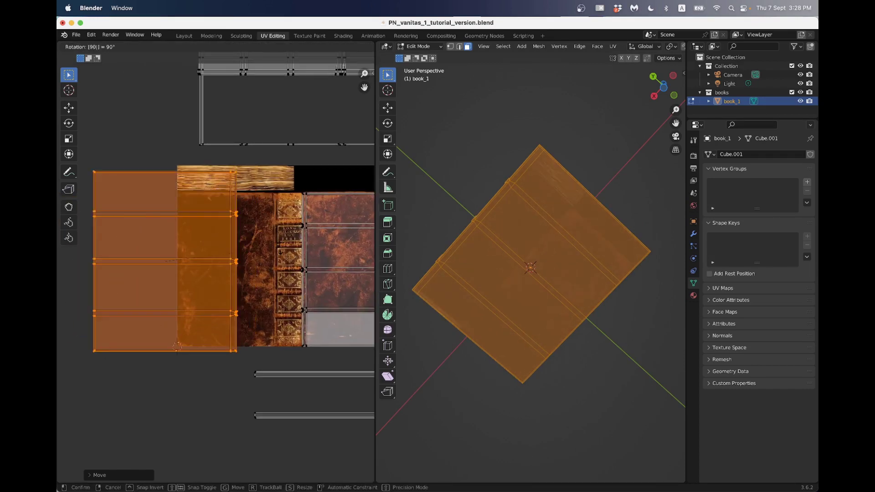
- Scale and reposition the bottom-cover UV island so its width fits between the image's left border and the spine artwork
{"action": "key", "text": "s"}
{"action": "left_click", "coordinate": [279, 242]}
{"action": "key", "text": "g"}
{"action": "left_click", "coordinate": [283, 242]}
{"action": "scroll", "coordinate": [283, 244], "scroll_direction": "up", "scroll_amount": 3}
{"action": "key", "text": "g"}
{"action": "key", "text": "s"}
{"action": "left_click", "coordinate": [285, 238]}
{"action": "key", "text": "g"}
{"action": "left_click", "coordinate": [286, 239]}
{"action": "key", "text": "s"}
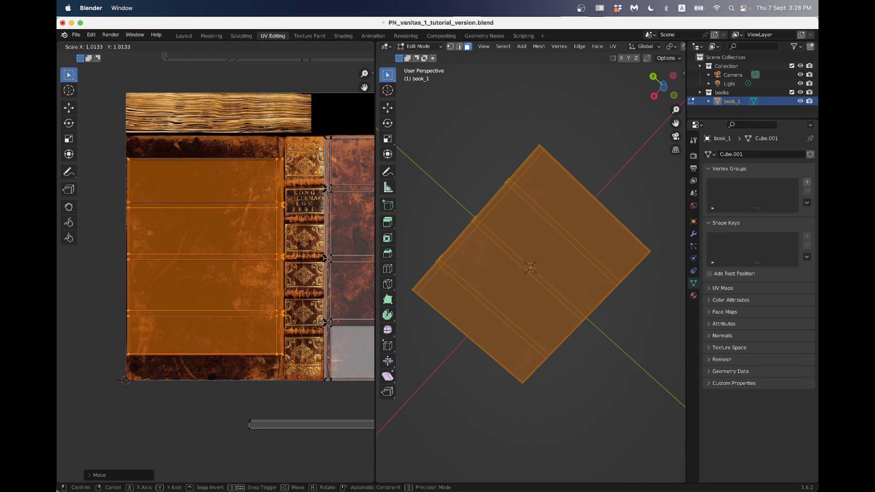
{"action": "left_click", "coordinate": [305, 247]}
- Stretch the bottom-cover UV island by about 1.22 along Y to fill the full height of the leather cover
{"action": "key", "text": "s"}
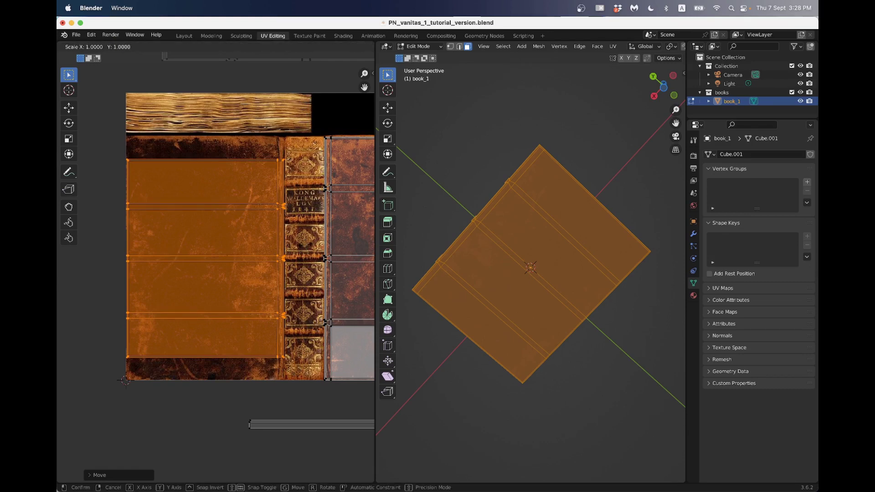
{"action": "key", "text": "y"}
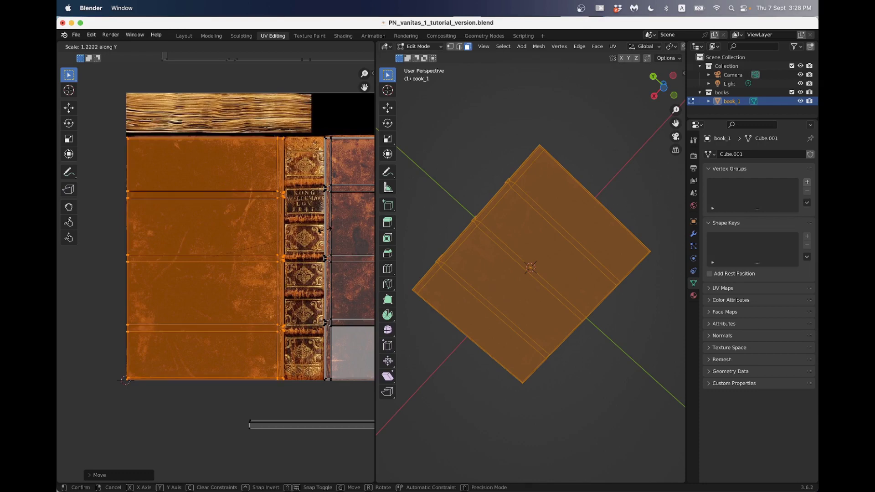
{"action": "left_click", "coordinate": [325, 230]}
{"action": "scroll", "coordinate": [283, 245], "scroll_direction": "down", "scroll_amount": 5}
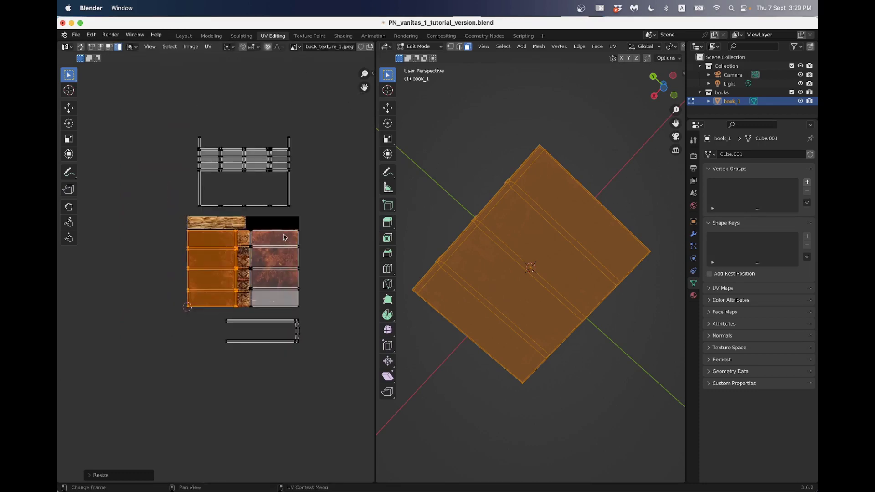
- Select the three-row page-edge UV island above the image and move it down to just above the page texture strip
{"action": "scroll", "coordinate": [321, 193], "scroll_direction": "up", "scroll_amount": 2}
{"action": "middle_click_drag", "start_coordinate": [293, 208], "coordinate": [275, 240]}
{"action": "left_click", "coordinate": [208, 144]}
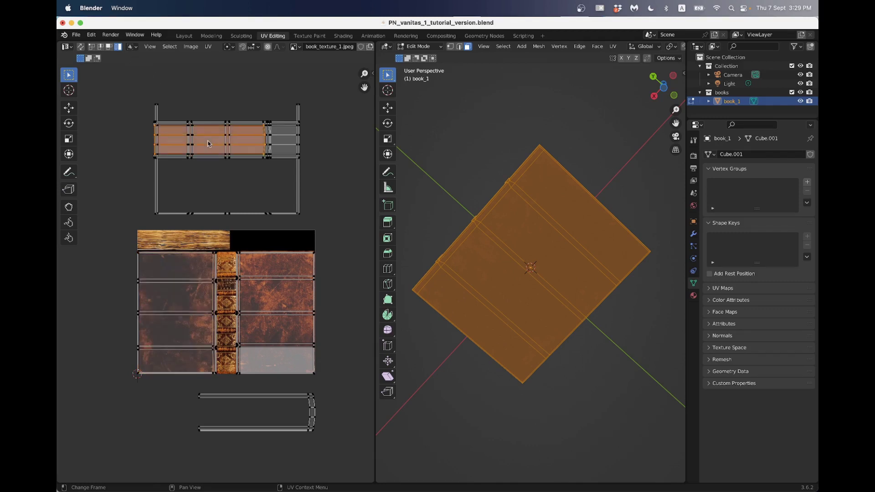
{"action": "middle_click_drag", "start_coordinate": [600, 221], "coordinate": [459, 317]}
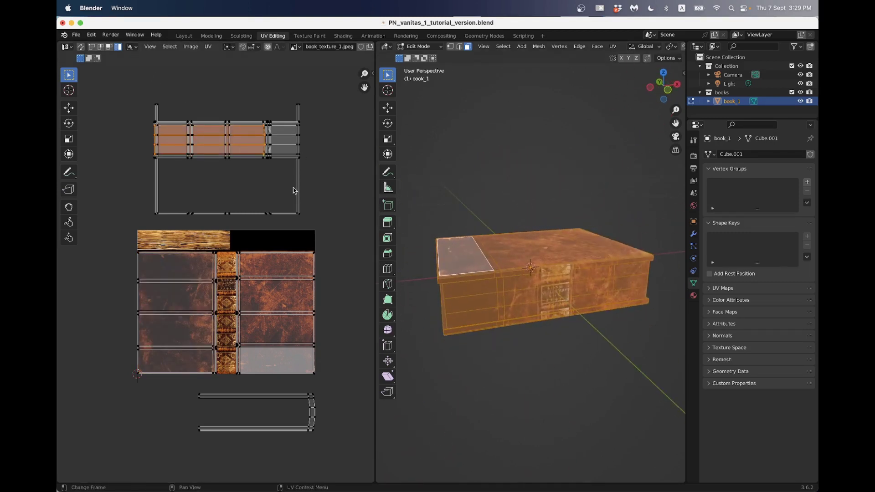
{"action": "middle_click_drag", "start_coordinate": [424, 211], "coordinate": [460, 216]}
{"action": "key", "text": "g"}
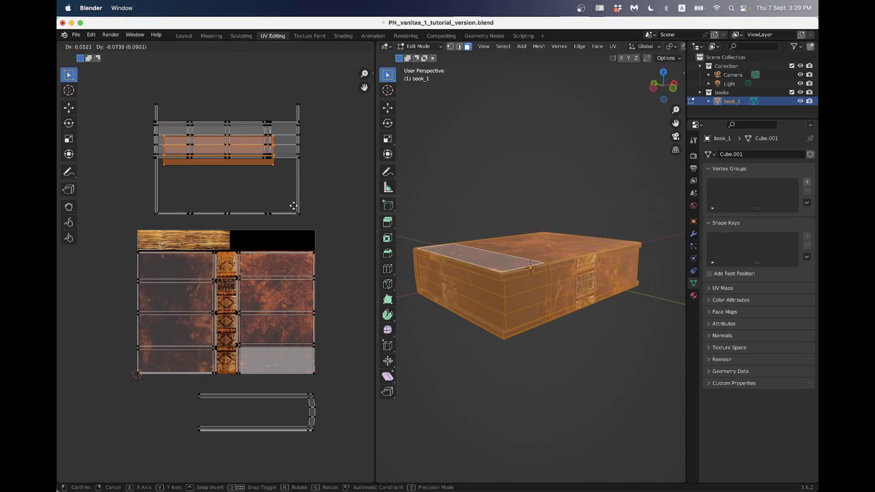
{"action": "left_click", "coordinate": [235, 239]}
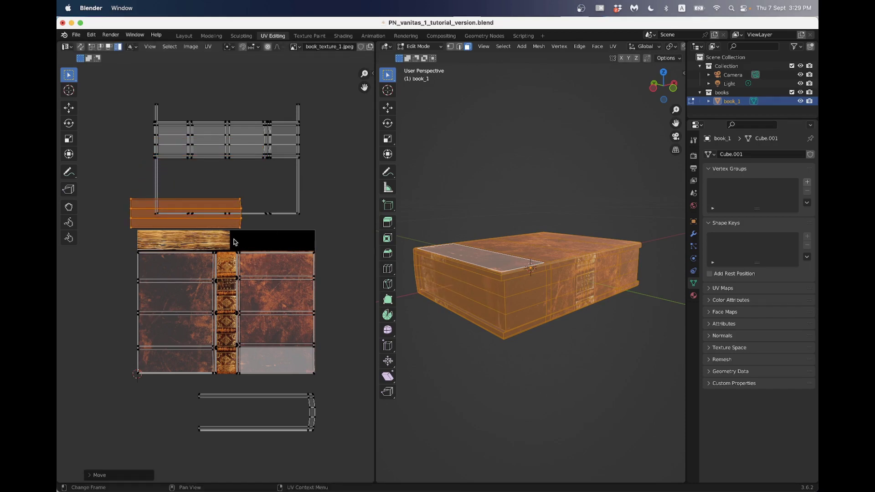
- Scale the page-edge UV island down to the page strip's height and align it with the strip's left end
{"action": "scroll", "coordinate": [234, 238], "scroll_direction": "up", "scroll_amount": 3}
{"action": "scroll", "coordinate": [255, 210], "scroll_direction": "up", "scroll_amount": 4}
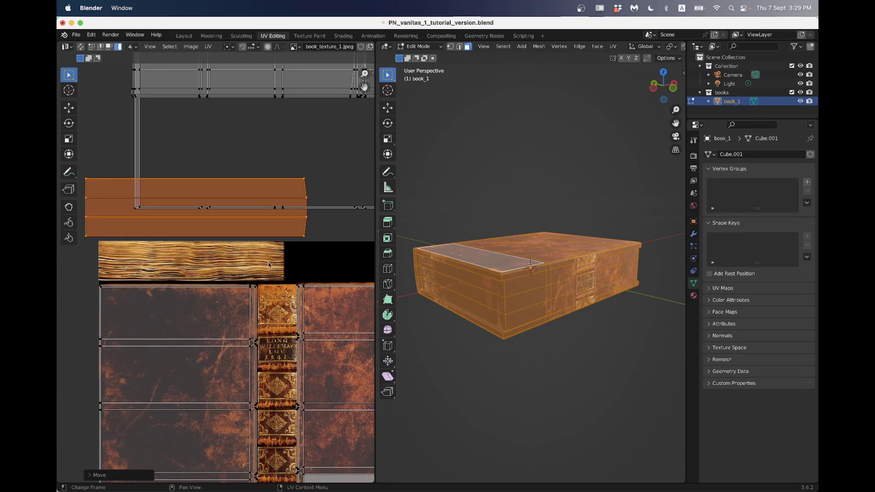
{"action": "scroll", "coordinate": [270, 264], "scroll_direction": "up", "scroll_amount": 2}
{"action": "scroll", "coordinate": [253, 264], "scroll_direction": "down", "scroll_amount": 1}
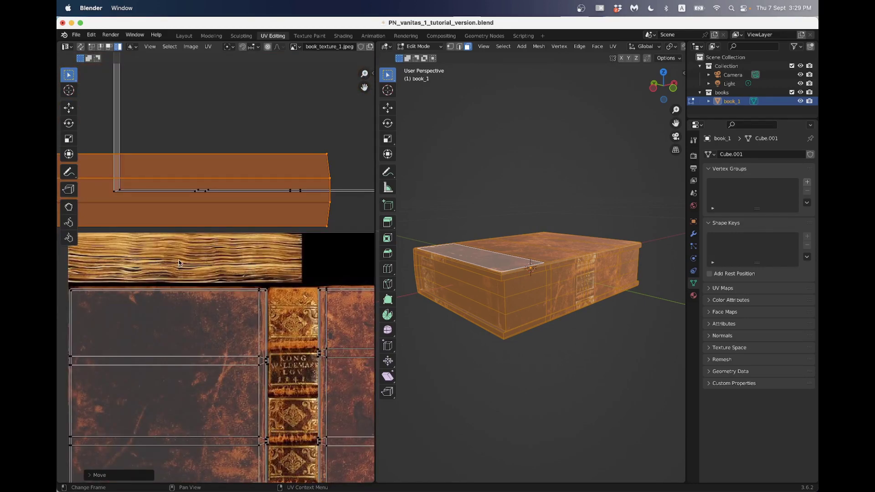
{"action": "scroll", "coordinate": [251, 264], "scroll_direction": "up", "scroll_amount": 1}
{"action": "scroll", "coordinate": [283, 265], "scroll_direction": "down", "scroll_amount": 1}
{"action": "scroll", "coordinate": [270, 266], "scroll_direction": "down", "scroll_amount": 2}
{"action": "scroll", "coordinate": [293, 260], "scroll_direction": "up", "scroll_amount": 1}
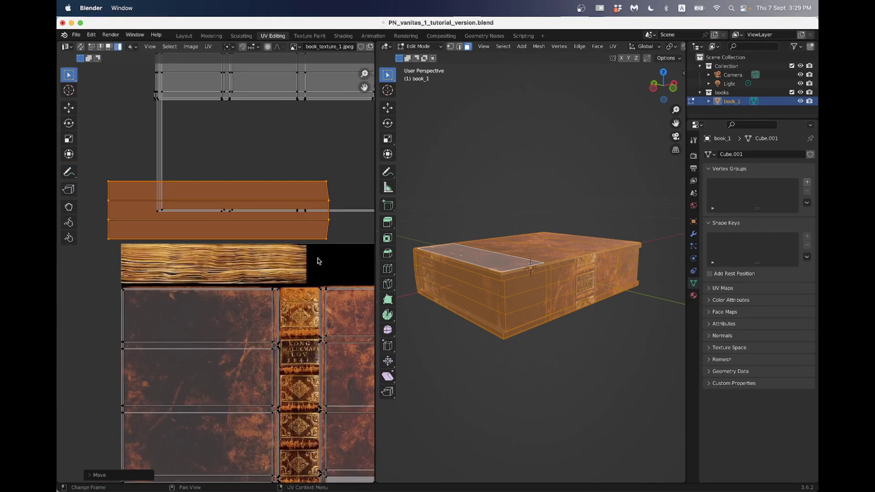
{"action": "key", "text": "s"}
{"action": "key", "text": "g"}
{"action": "key", "text": "s"}
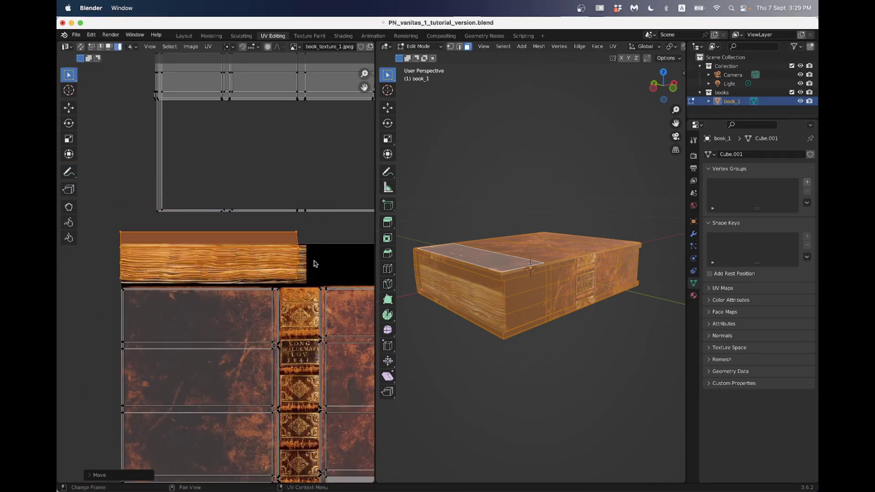
{"action": "left_click", "coordinate": [292, 259]}
{"action": "key", "text": "g"}
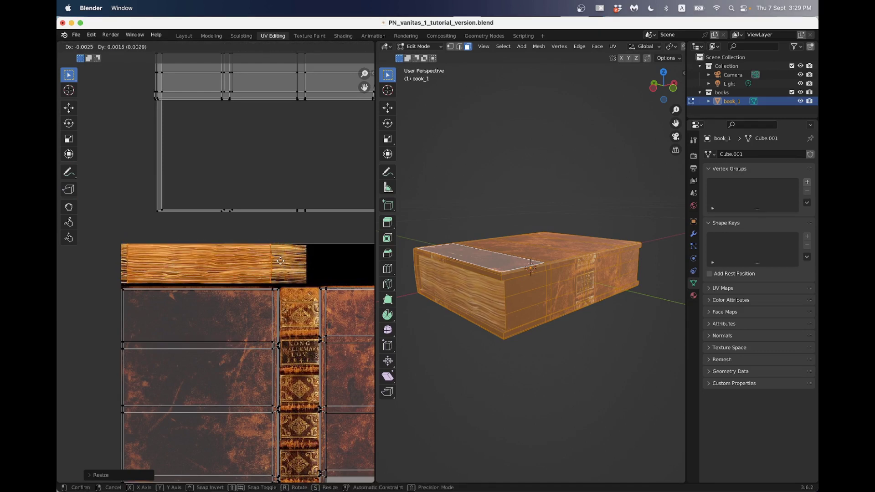
{"action": "left_click", "coordinate": [276, 262]}
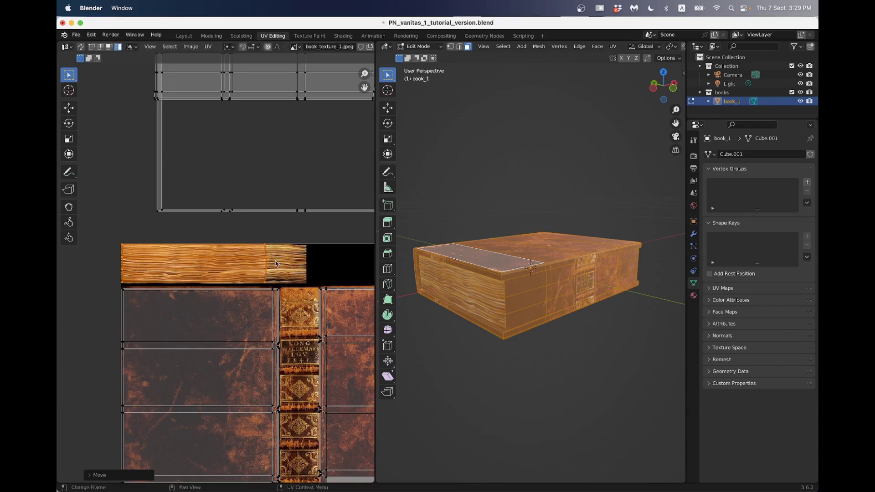
- Stretch the page-edge UV island by moving its right-end vertices along X to the end of the page strip, and check the pages in Object Mode
{"action": "key", "text": "b"}
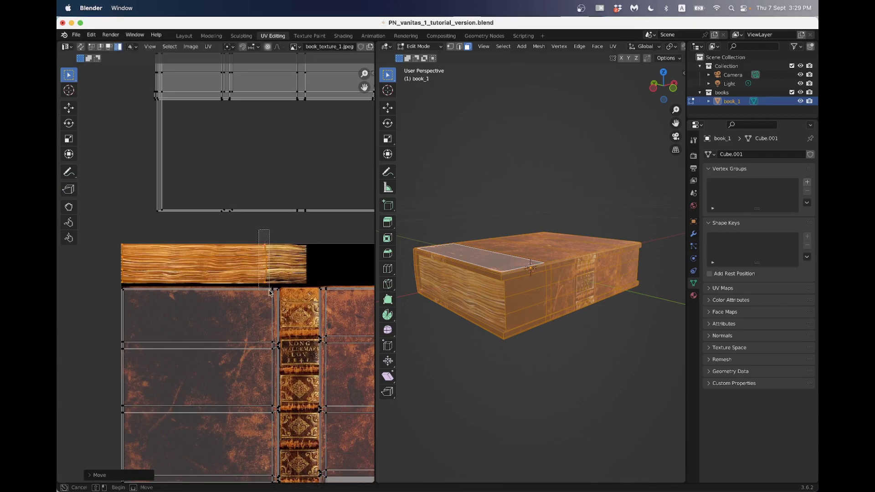
{"action": "left_click_drag", "start_coordinate": [270, 293], "coordinate": [270, 293]}
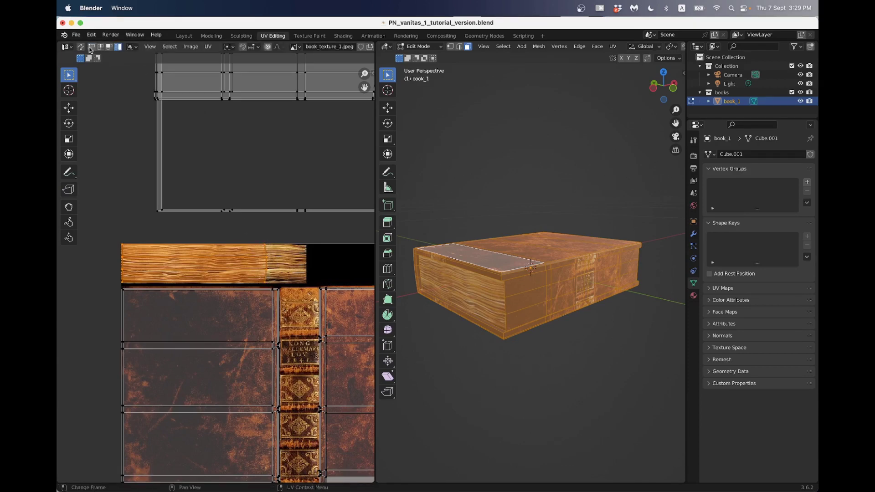
{"action": "left_click", "coordinate": [270, 282]}
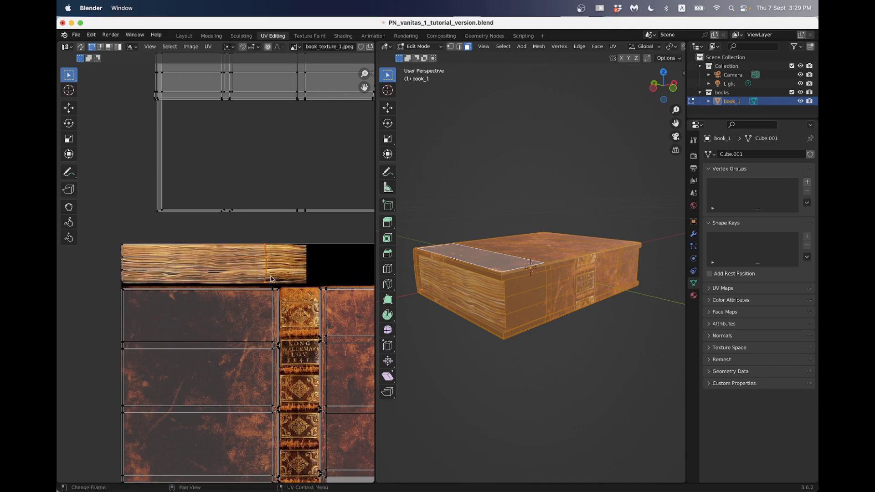
{"action": "key", "text": "g"}
{"action": "key", "text": "x"}
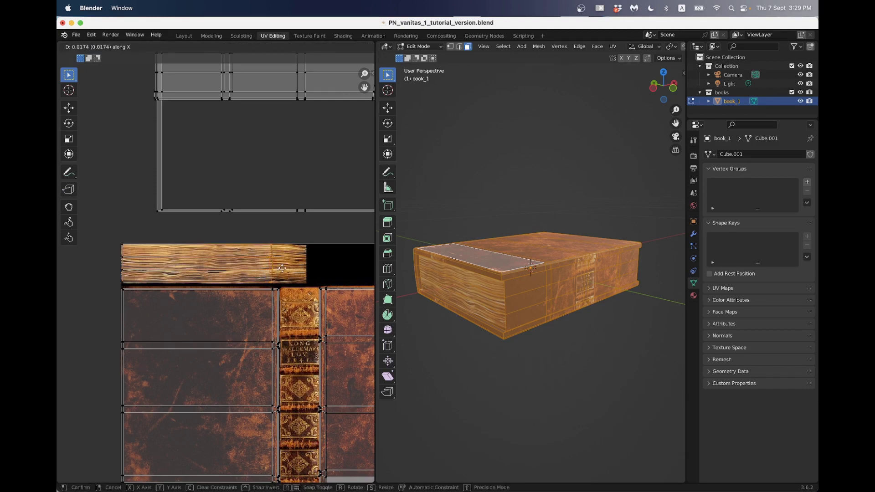
{"action": "left_click", "coordinate": [315, 273]}
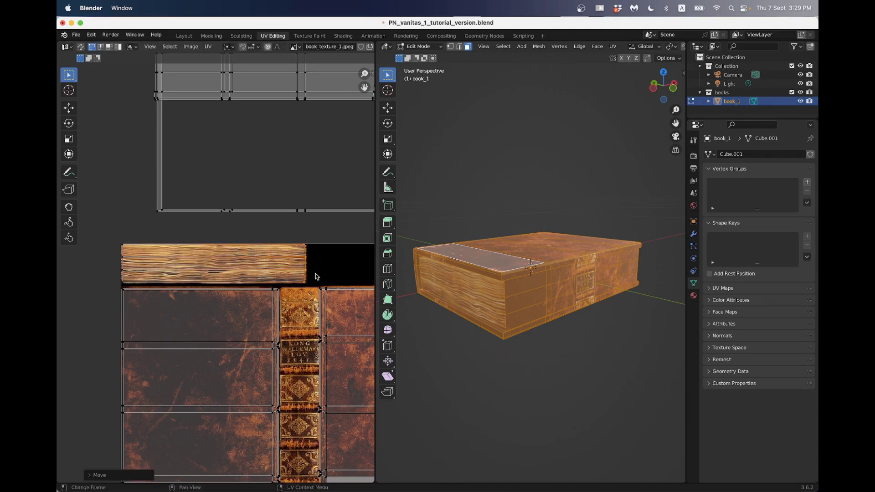
{"action": "key", "text": "Tab"}
{"action": "middle_click_drag", "start_coordinate": [464, 275], "coordinate": [510, 281]}
{"action": "scroll", "coordinate": [436, 290], "scroll_direction": "up", "scroll_amount": 3}
{"action": "scroll", "coordinate": [434, 287], "scroll_direction": "down", "scroll_amount": 3}
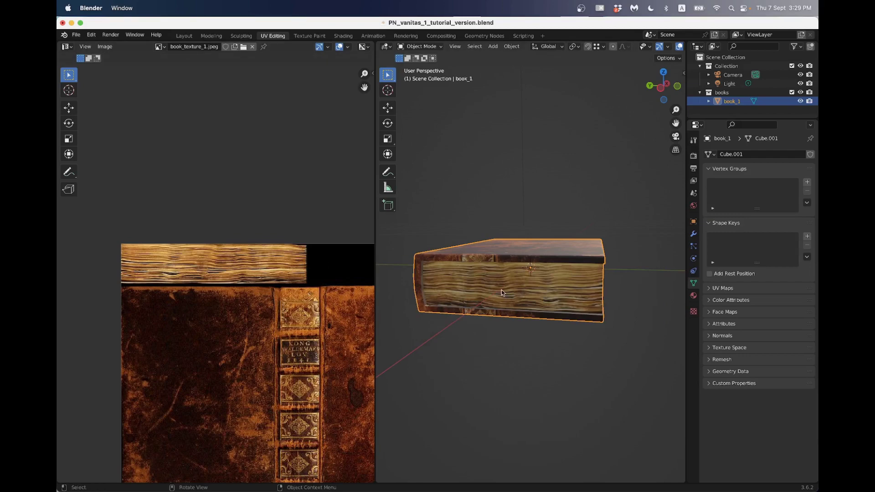
- Select the square UV island among the overlapping islands above the image and move it to the empty space below the other islands
{"action": "key", "text": "Tab"}
{"action": "scroll", "coordinate": [257, 178], "scroll_direction": "down", "scroll_amount": 3}
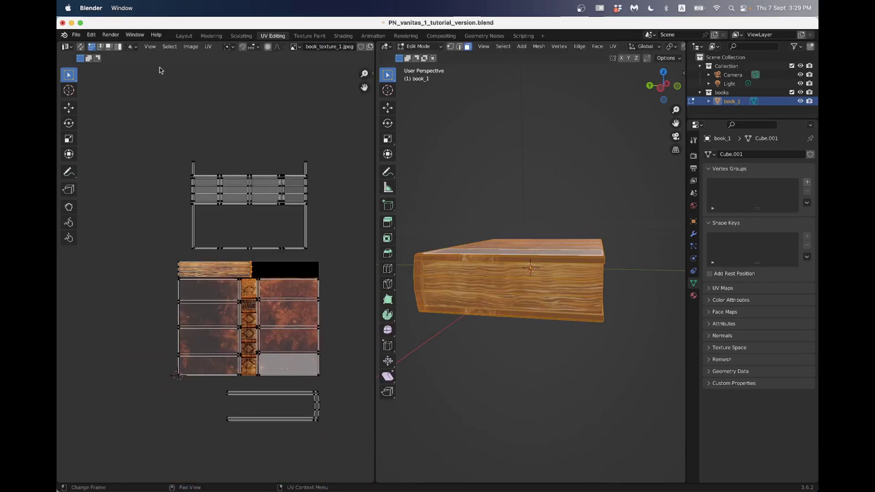
{"action": "left_click", "coordinate": [262, 192]}
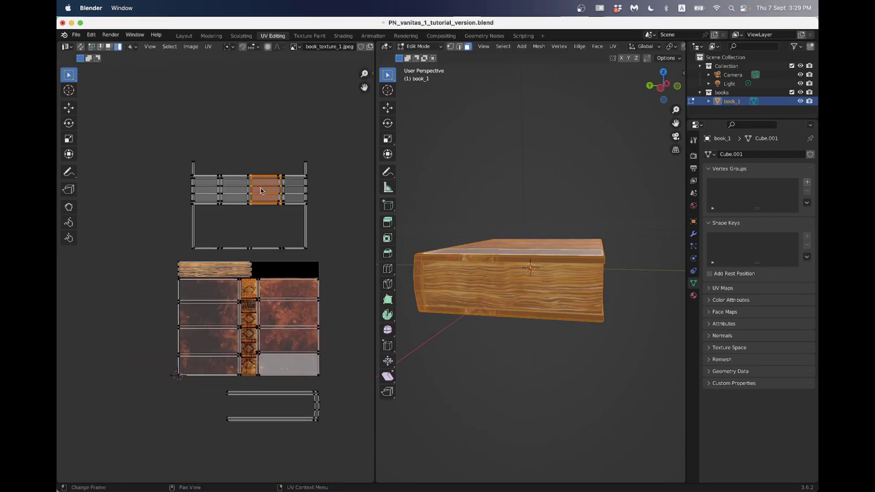
{"action": "left_click_drag", "start_coordinate": [267, 206], "coordinate": [275, 234]}
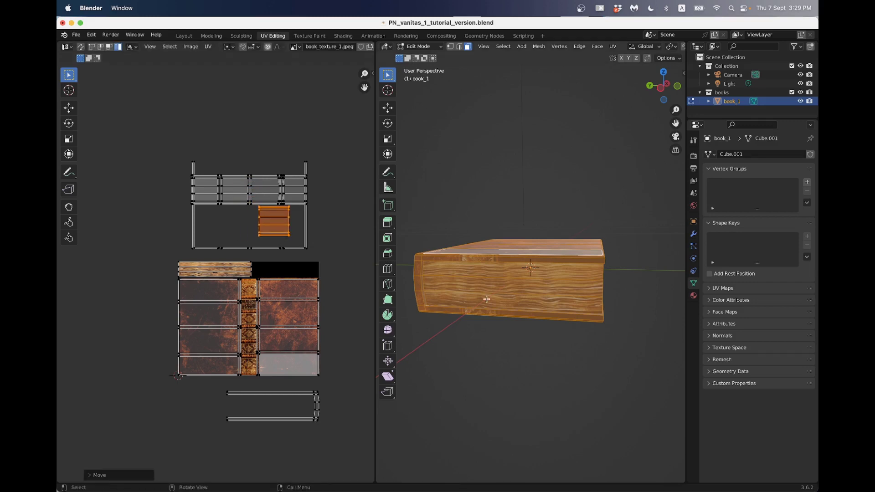
{"action": "middle_click_drag", "start_coordinate": [524, 296], "coordinate": [569, 298]}
{"action": "mouse_move", "coordinate": [280, 237]}
{"action": "left_mouse_down"}
{"action": "mouse_move", "coordinate": [284, 247]}
{"action": "mouse_move", "coordinate": [277, 241]}
{"action": "left_mouse_up"}
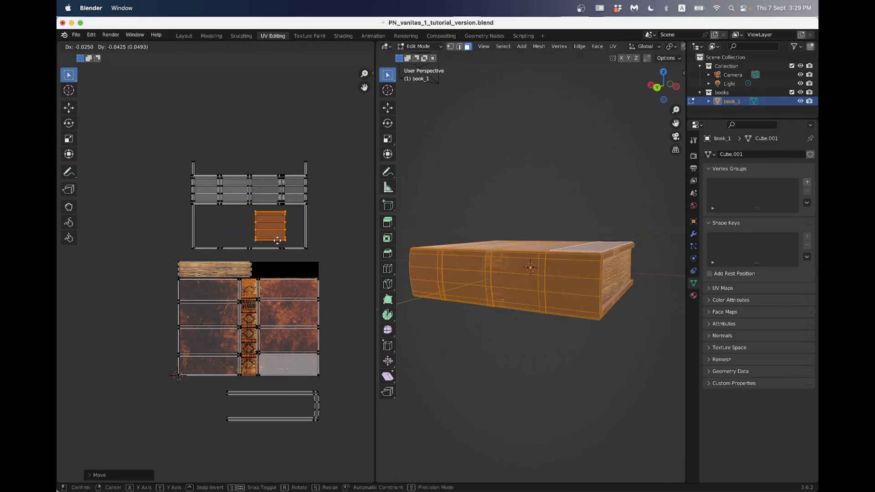
{"action": "right_click", "coordinate": [278, 242]}
{"action": "scroll", "coordinate": [283, 270], "scroll_direction": "down", "scroll_amount": 5}
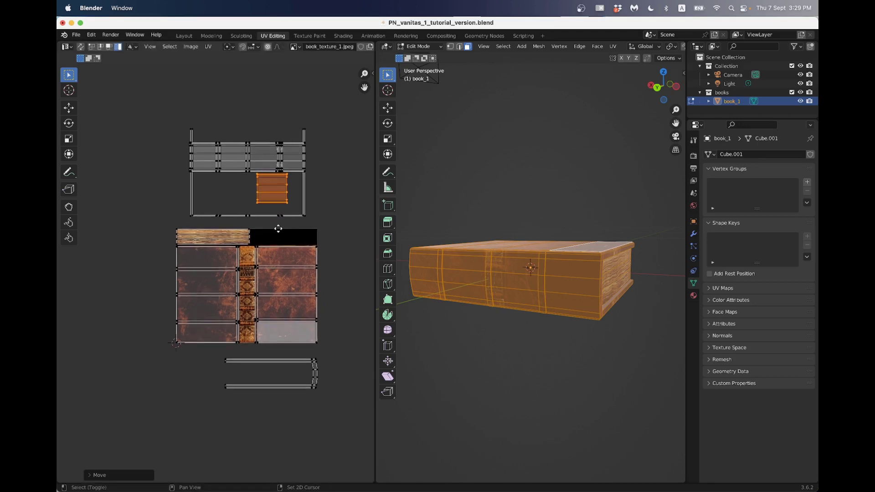
{"action": "key", "text": "g"}
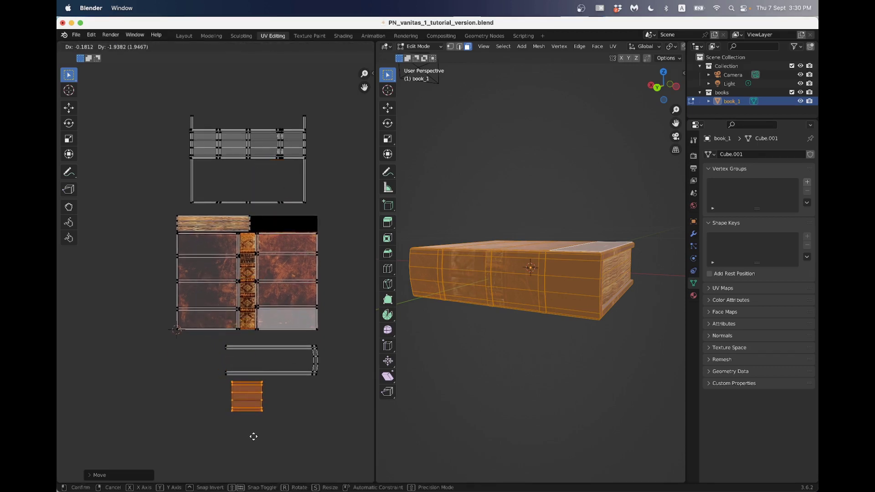
{"action": "left_click", "coordinate": [253, 436]}
- Pull the long thin UV strip out from the overlapping islands into the empty area just above the image
{"action": "left_click", "coordinate": [267, 157]}
{"action": "key", "text": "g"}
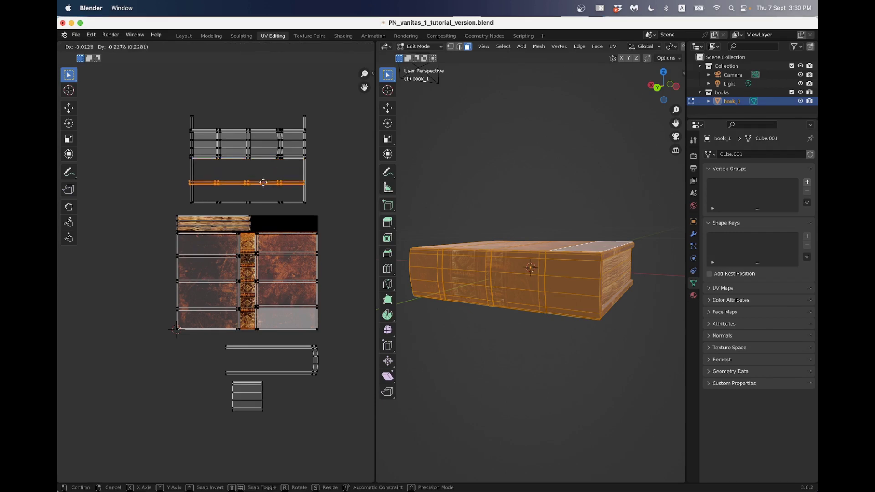
{"action": "left_click", "coordinate": [267, 185]}
{"action": "middle_click_drag", "start_coordinate": [456, 206], "coordinate": [390, 231]}
{"action": "key", "text": "g"}
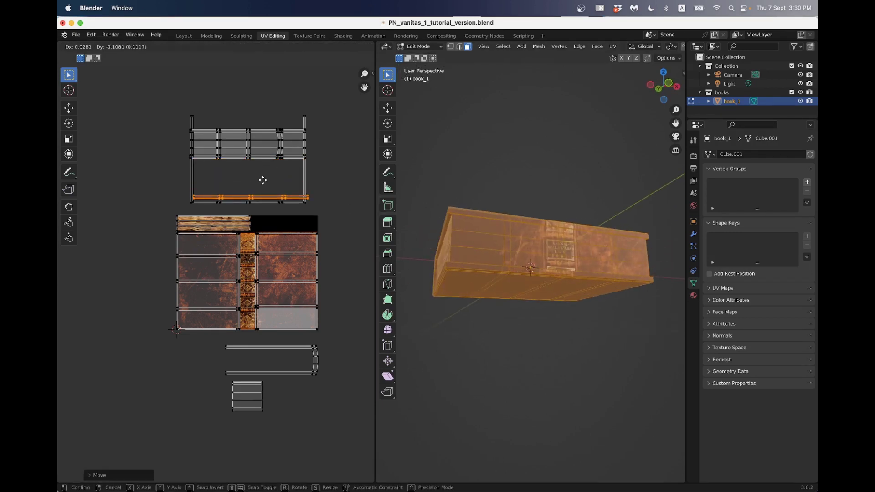
{"action": "left_click", "coordinate": [266, 179]}
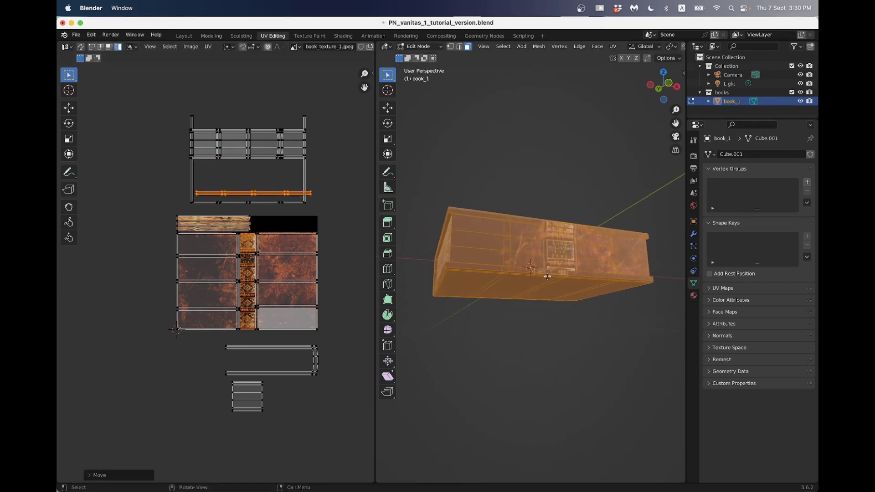
- Rotate the thin UV strip 90 degrees and place it over the outer side of the right-hand leather cover
{"action": "scroll", "coordinate": [548, 277], "scroll_direction": "up", "scroll_amount": 4}
{"action": "scroll", "coordinate": [548, 277], "scroll_direction": "down", "scroll_amount": 3}
{"action": "key", "text": "g"}
{"action": "left_click", "coordinate": [246, 302]}
{"action": "type", "text": "r90"}
{"action": "key", "text": "Return"}
{"action": "key", "text": "g"}
{"action": "left_click", "coordinate": [324, 304]}
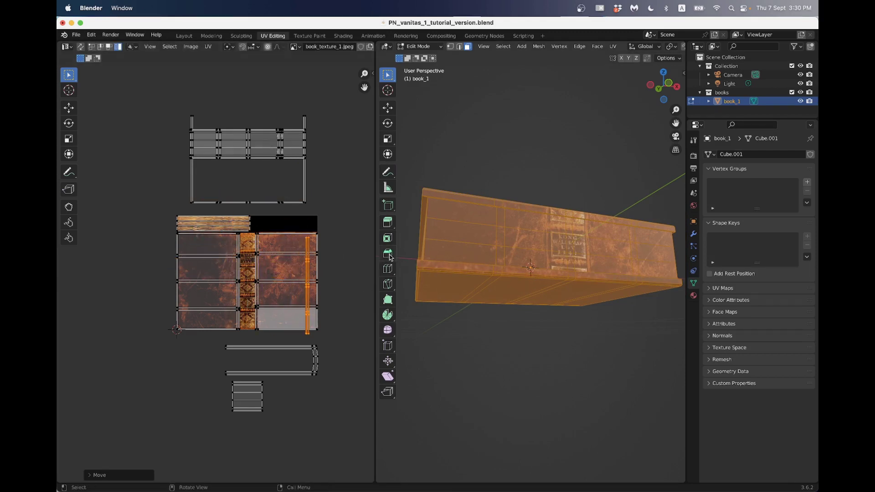
- Scale the vertical UV strip down slightly and move it against the outer border of the right-hand cover
{"action": "scroll", "coordinate": [296, 269], "scroll_direction": "up", "scroll_amount": 4}
{"action": "key", "text": "g"}
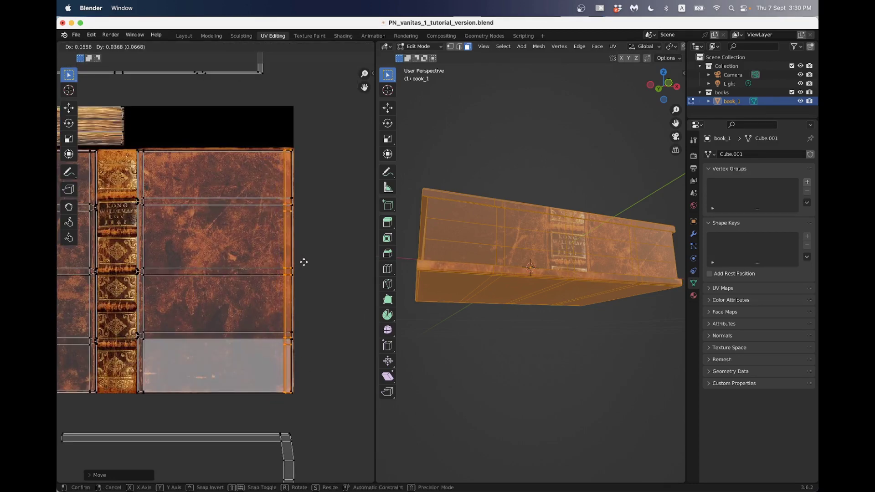
{"action": "left_click", "coordinate": [303, 262]}
{"action": "scroll", "coordinate": [306, 279], "scroll_direction": "up", "scroll_amount": 1}
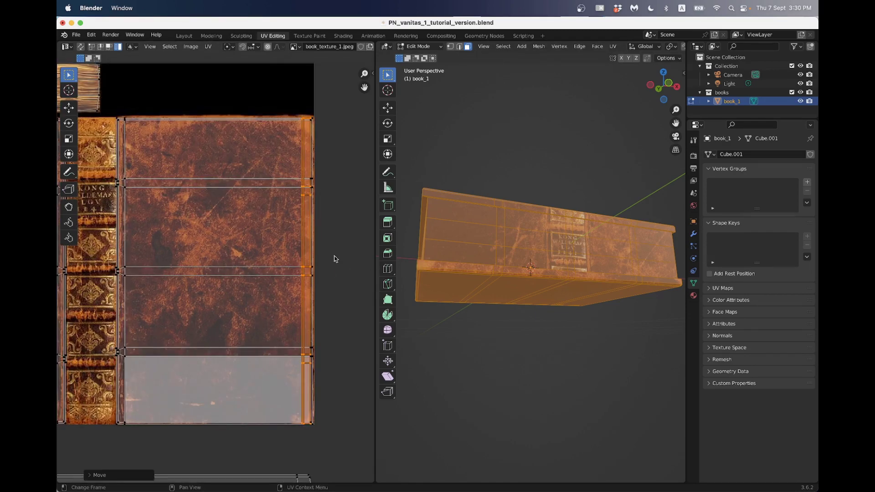
{"action": "key", "text": "s"}
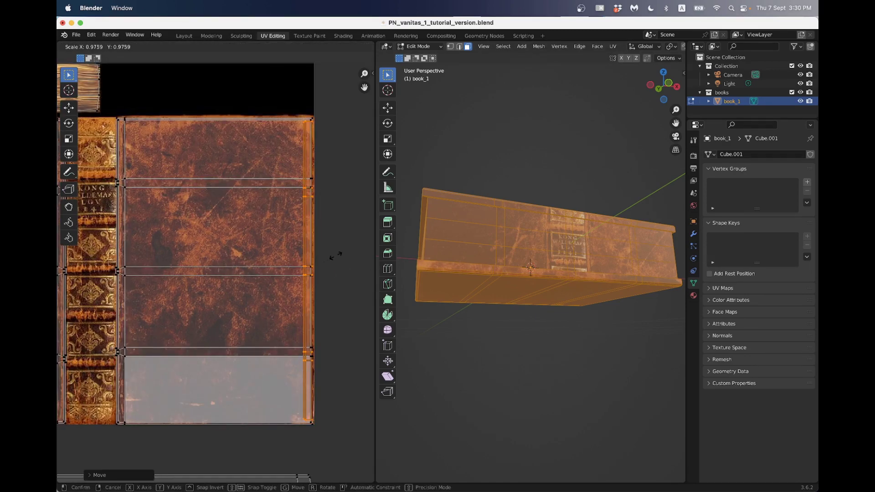
{"action": "left_click", "coordinate": [336, 256]}
{"action": "key", "text": "g"}
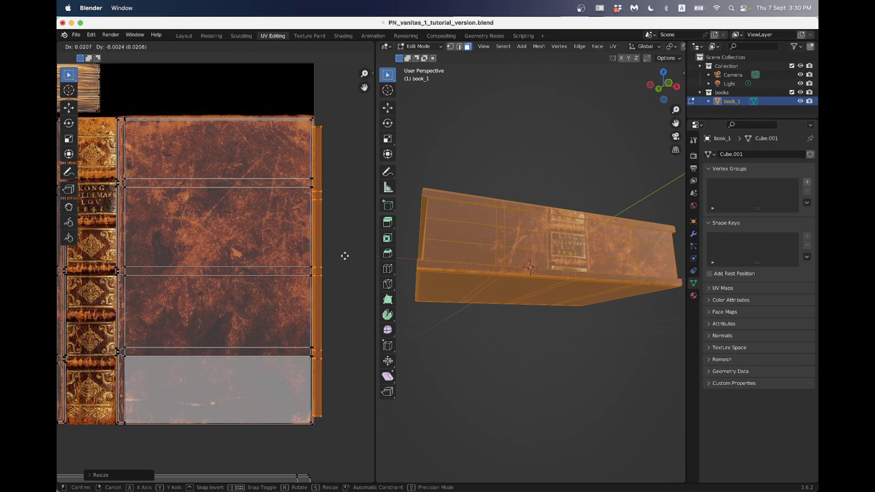
{"action": "left_click", "coordinate": [345, 256]}
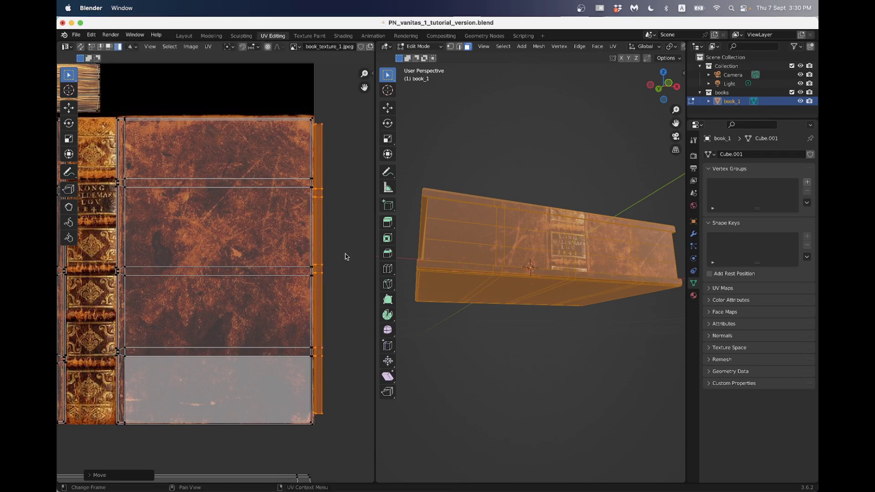
- Scale and nudge the vertical UV strip until it spans the full height of the leather cover along its outer border
{"action": "key", "text": "s"}
{"action": "left_click", "coordinate": [339, 255]}
{"action": "key", "text": "s"}
{"action": "left_click", "coordinate": [346, 243]}
{"action": "key", "text": "g"}
{"action": "left_click", "coordinate": [347, 243]}
{"action": "key", "text": "s"}
{"action": "left_click", "coordinate": [348, 244]}
{"action": "key", "text": "g"}
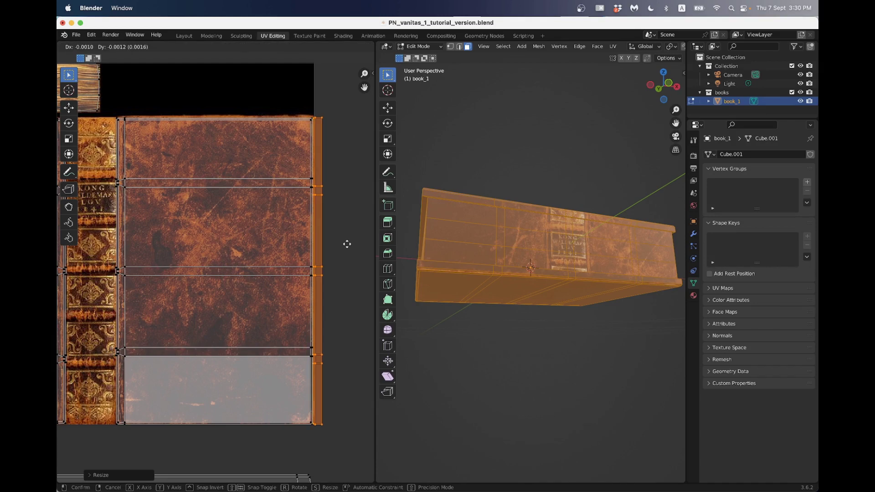
{"action": "left_click", "coordinate": [346, 246]}
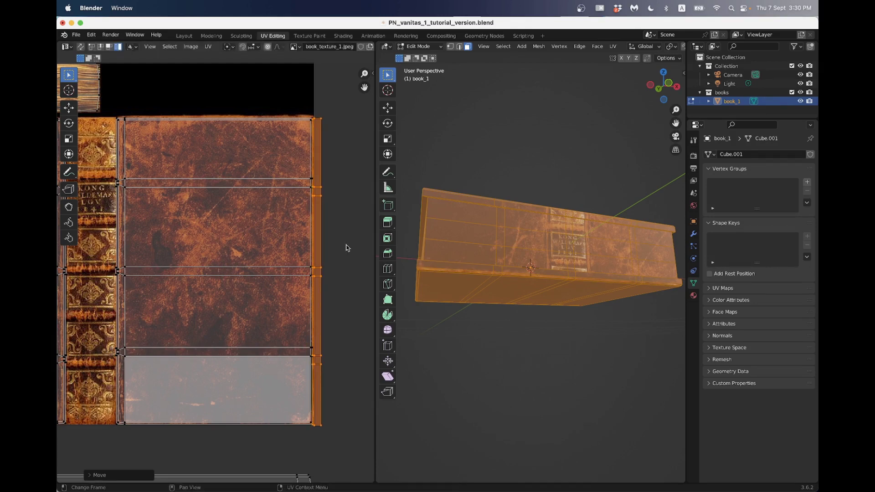
- Move the vertical UV strip clear of the image to compare its effect on the book, and place it back on the cover's outer border
{"action": "scroll", "coordinate": [283, 245], "scroll_direction": "down", "scroll_amount": 1}
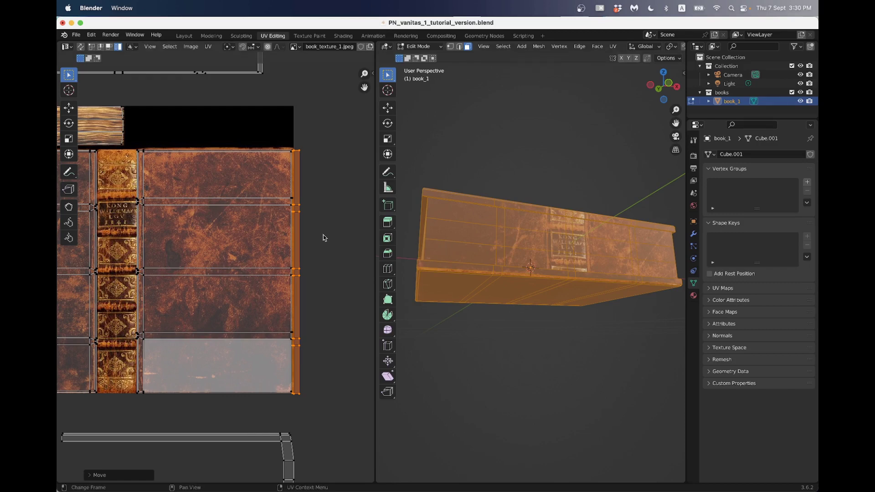
{"action": "key", "text": "g"}
{"action": "left_click", "coordinate": [358, 244]}
{"action": "scroll", "coordinate": [443, 270], "scroll_direction": "up", "scroll_amount": 2}
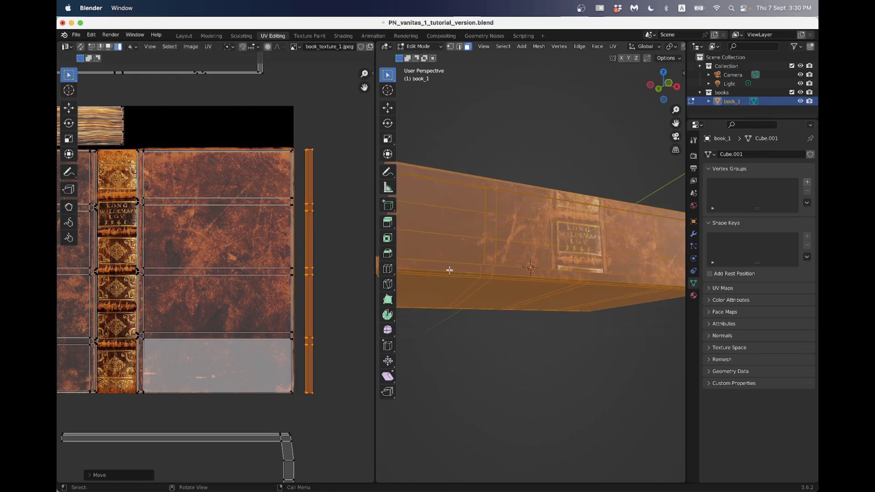
{"action": "key", "text": "g"}
{"action": "key", "text": "Escape"}
{"action": "key", "text": "g"}
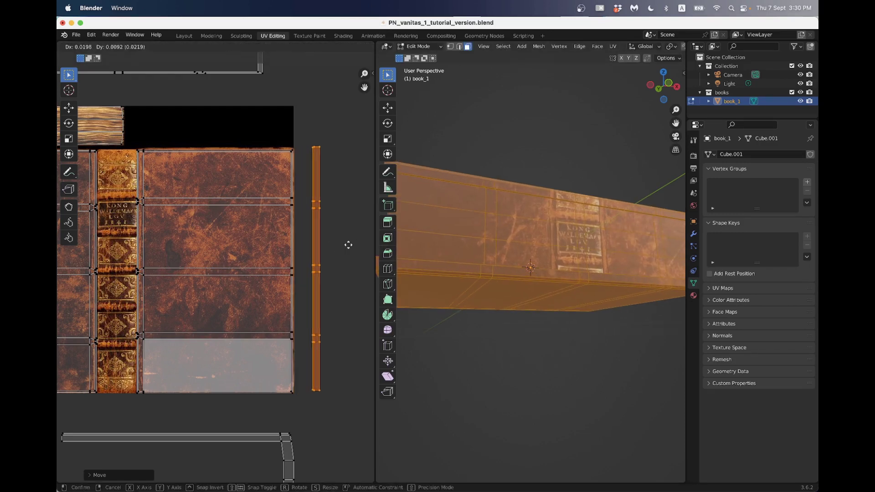
{"action": "left_click", "coordinate": [324, 247]}
{"action": "scroll", "coordinate": [279, 262], "scroll_direction": "up", "scroll_amount": 2}
{"action": "key", "text": "g"}
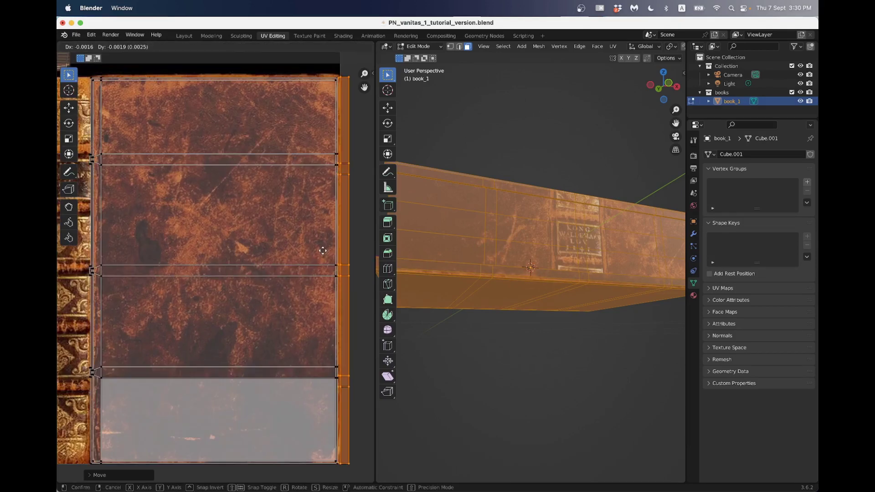
{"action": "key", "text": "Escape"}
- Select the U-shaped UV island above the image and identify its matching faces on the rim of the book cover
{"action": "scroll", "coordinate": [317, 253], "scroll_direction": "down", "scroll_amount": 6}
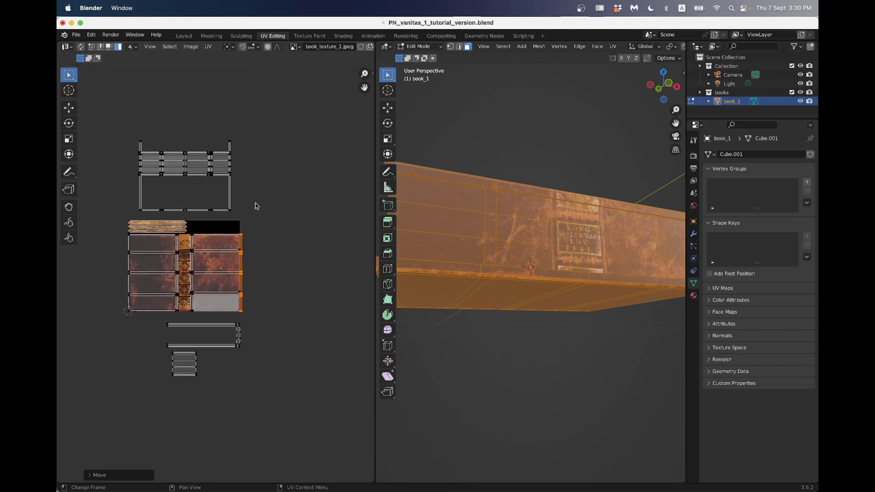
{"action": "left_click", "coordinate": [216, 210]}
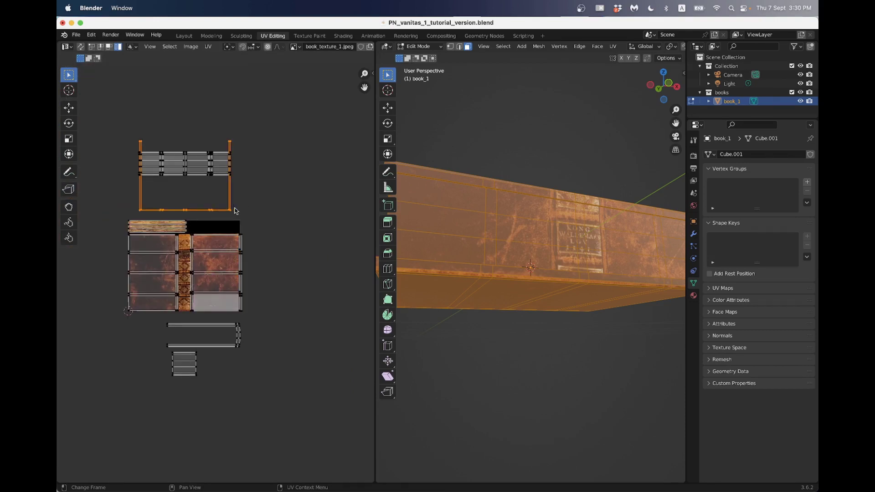
{"action": "middle_click_drag", "start_coordinate": [506, 270], "coordinate": [545, 291]}
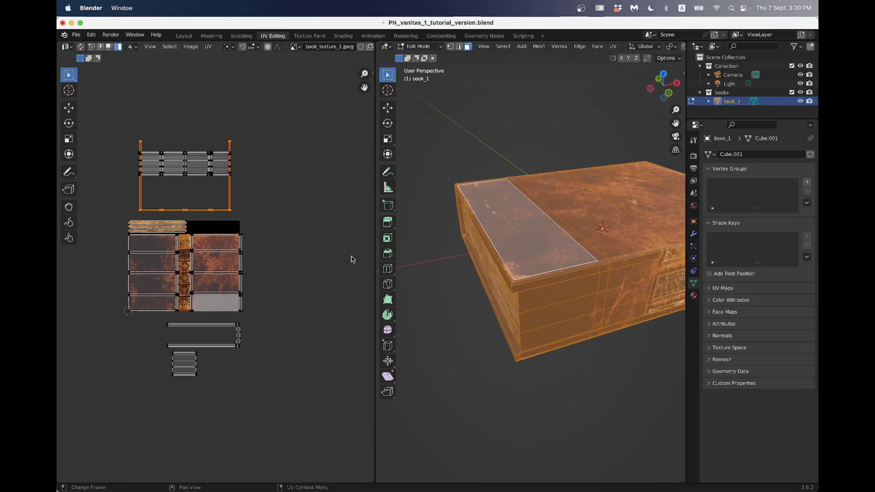
{"action": "middle_click_drag", "start_coordinate": [511, 255], "coordinate": [519, 212]}
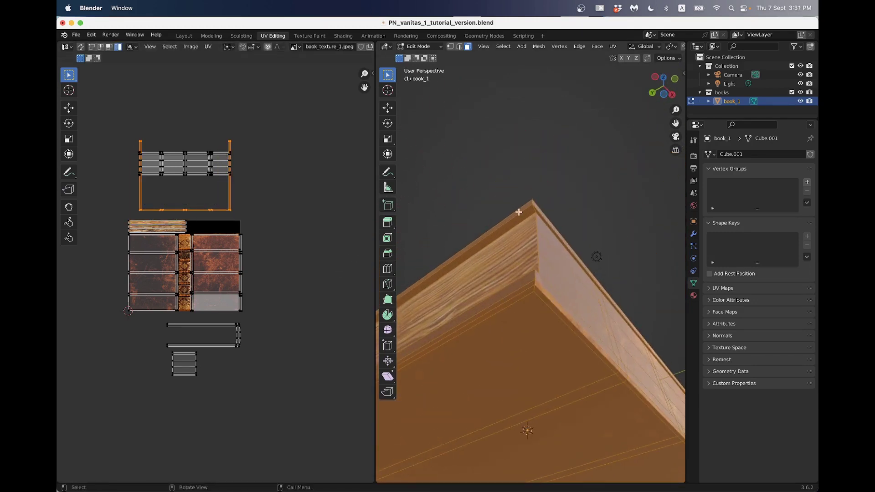
{"action": "key", "text": "g"}
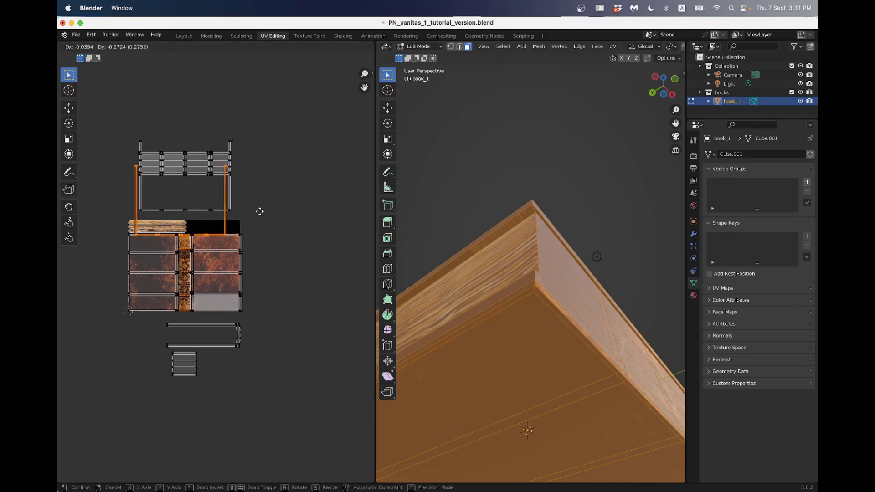
{"action": "key", "text": "Escape"}
- Rotate the U-shaped rim island by 90° and place it, scaled down, over the left-hand cover of the texture
{"action": "scroll", "coordinate": [268, 242], "scroll_direction": "up", "scroll_amount": 3}
{"action": "scroll", "coordinate": [274, 241], "scroll_direction": "down", "scroll_amount": 4}
{"action": "scroll", "coordinate": [283, 240], "scroll_direction": "up", "scroll_amount": 2}
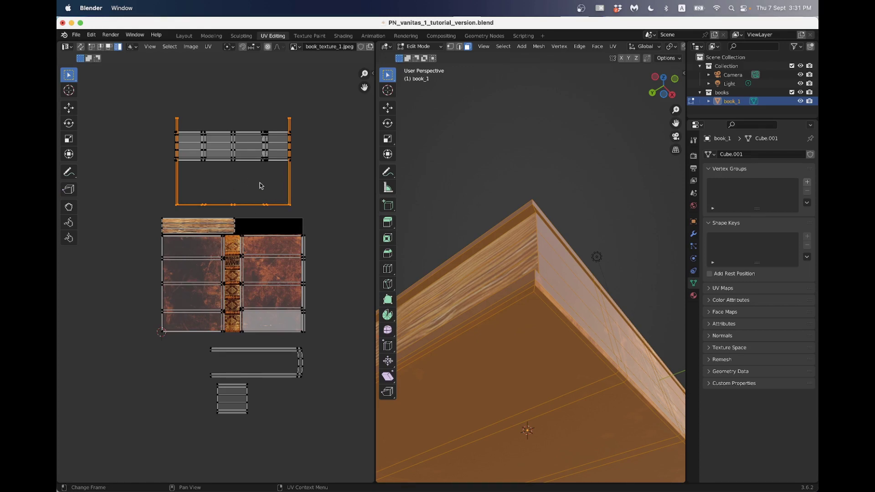
{"action": "type", "text": "r90"}
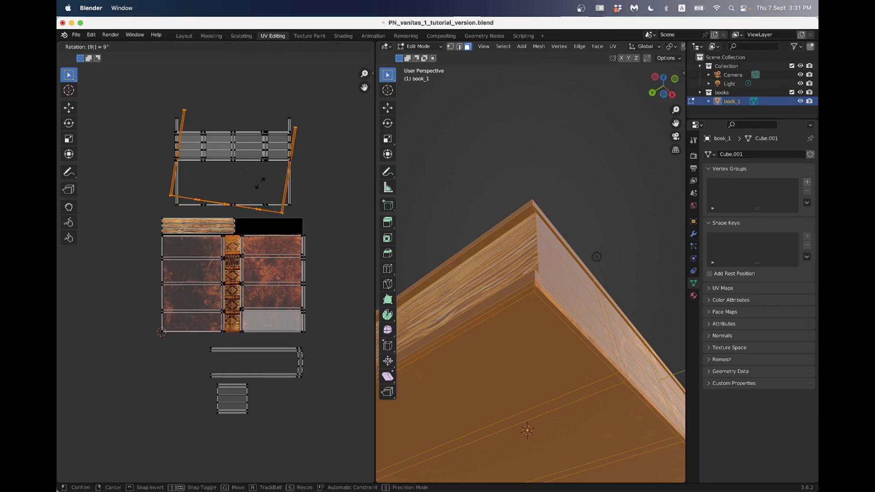
{"action": "key", "text": "Return"}
{"action": "key", "text": "s"}
{"action": "key", "text": "Return"}
{"action": "key", "text": "g"}
{"action": "scroll", "coordinate": [255, 264], "scroll_direction": "up", "scroll_amount": 2}
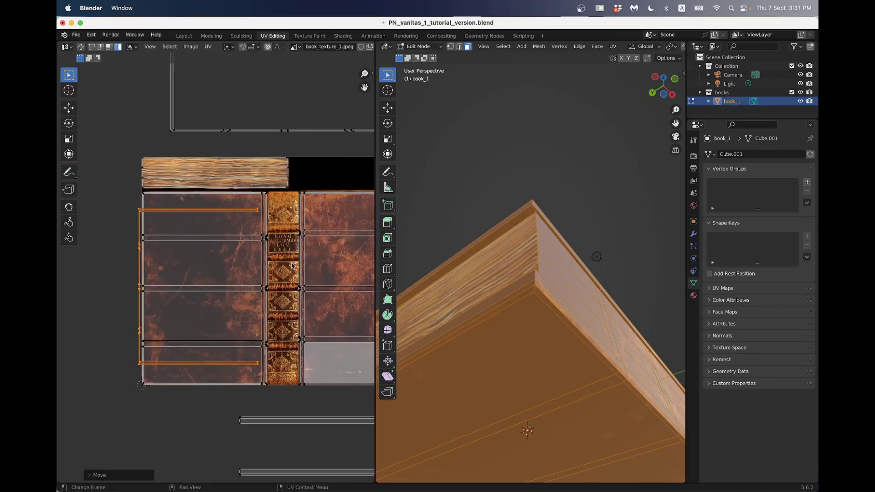
{"action": "left_click", "coordinate": [295, 263]}
- Rotate the remaining U-shaped UV island above the image by 90° and move it down toward the left-hand cover
{"action": "scroll", "coordinate": [296, 264], "scroll_direction": "down", "scroll_amount": 4}
{"action": "left_click", "coordinate": [290, 203]}
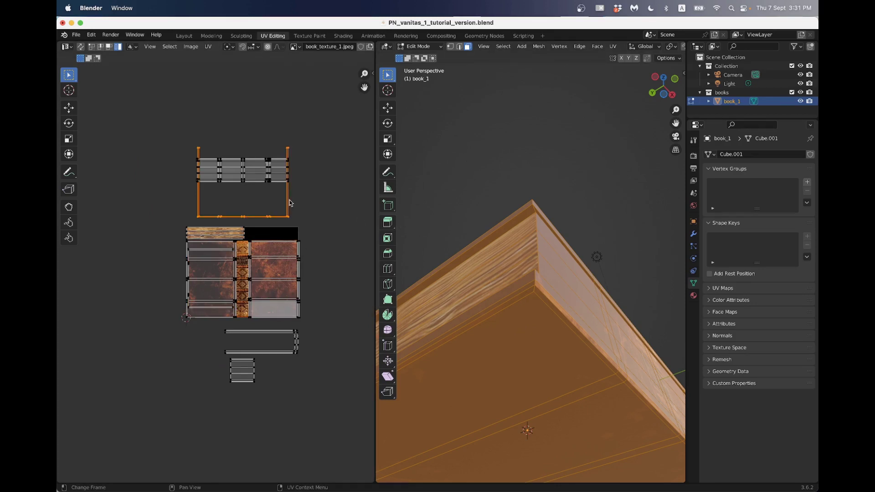
{"action": "type", "text": "r90"}
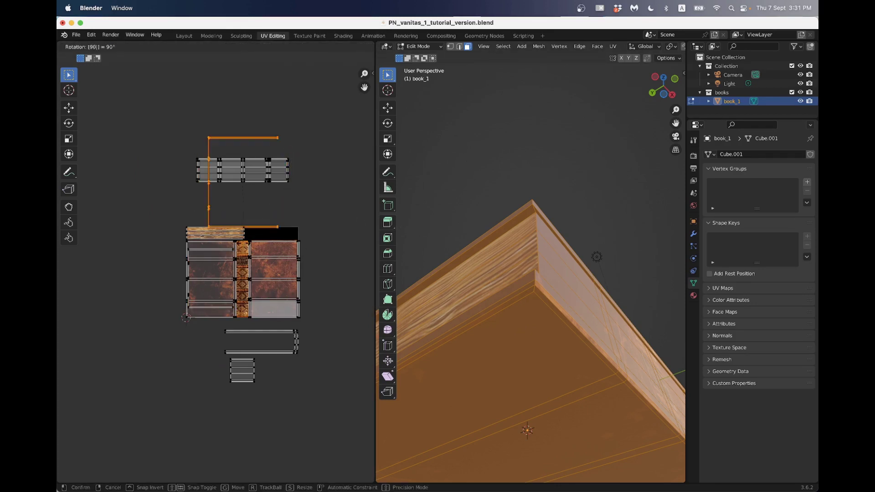
{"action": "key", "text": "Return"}
{"action": "key", "text": "g"}
{"action": "left_click", "coordinate": [228, 311]}
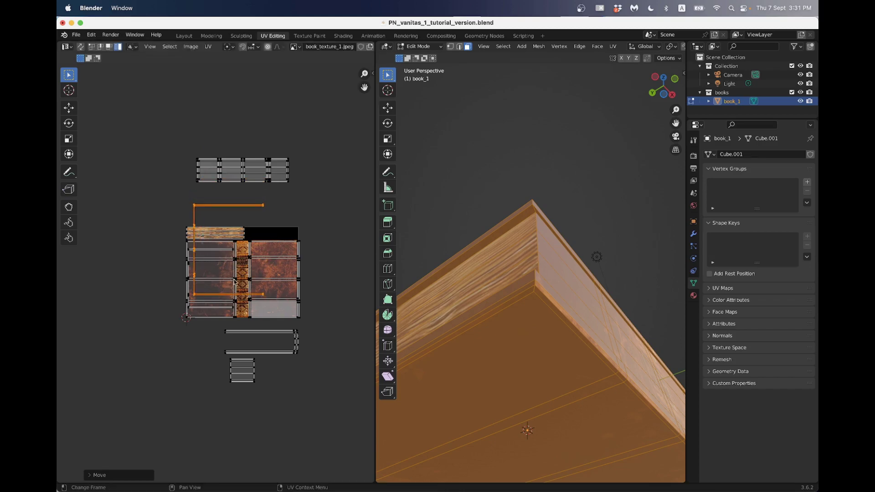
- Scale the second U-shaped island down slightly and position it inside the left-hand cover, over the first one
{"action": "scroll", "coordinate": [217, 275], "scroll_direction": "up", "scroll_amount": 2}
{"action": "key", "text": "s"}
{"action": "left_click", "coordinate": [287, 268]}
{"action": "key", "text": "g"}
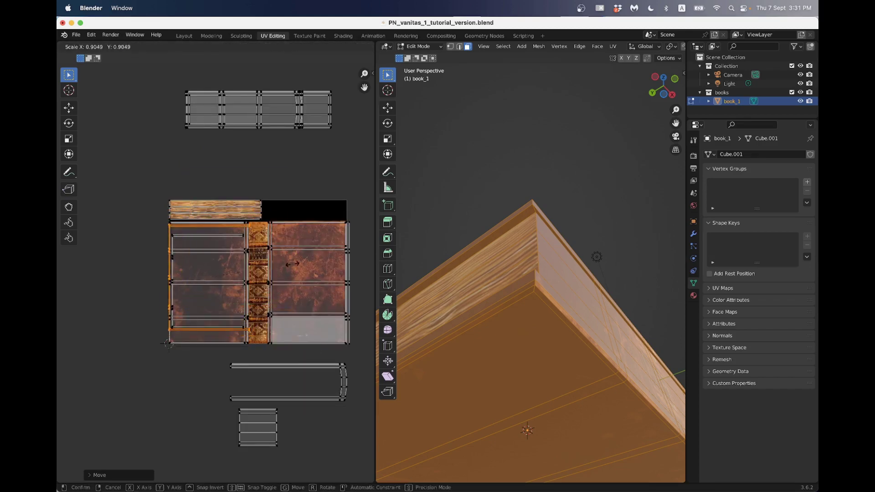
{"action": "scroll", "coordinate": [288, 266], "scroll_direction": "up", "scroll_amount": 3}
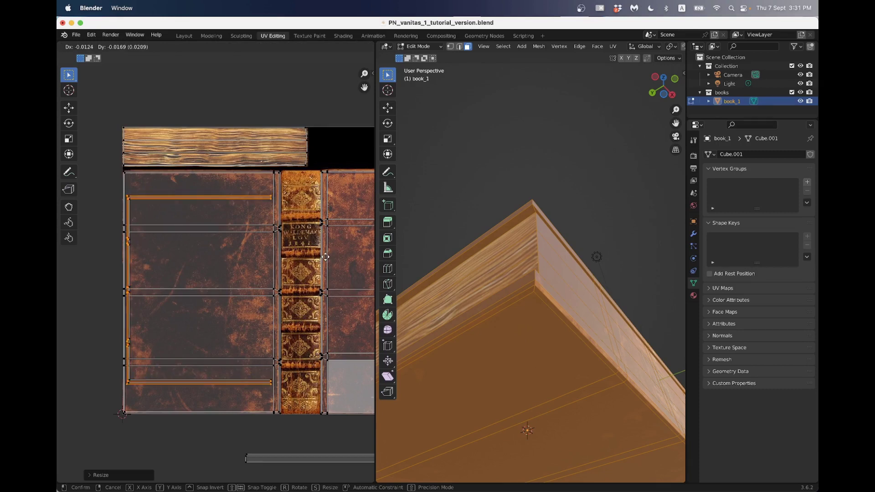
{"action": "left_click", "coordinate": [326, 258]}
- Select the inner gridded UV island of the page block above the image and move it down, clear of the surrounding island
{"action": "scroll", "coordinate": [326, 257], "scroll_direction": "down", "scroll_amount": 4}
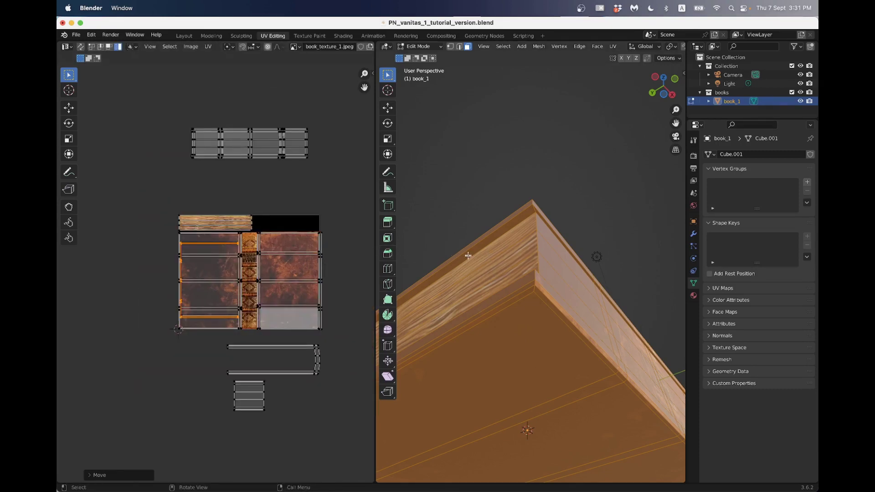
{"action": "middle_click_drag", "start_coordinate": [487, 251], "coordinate": [533, 282]}
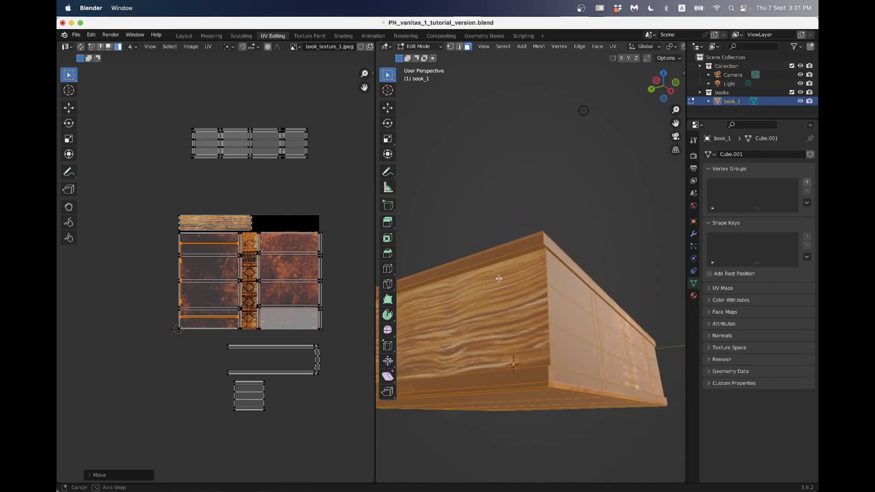
{"action": "scroll", "coordinate": [539, 280], "scroll_direction": "up", "scroll_amount": 3}
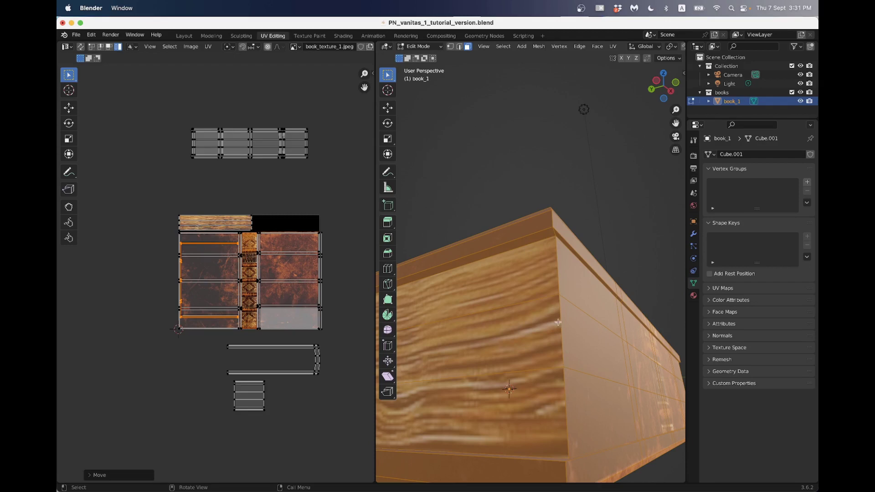
{"action": "middle_click_drag", "start_coordinate": [562, 360], "coordinate": [372, 273]}
{"action": "scroll", "coordinate": [547, 348], "scroll_direction": "up", "scroll_amount": 3}
{"action": "scroll", "coordinate": [548, 347], "scroll_direction": "down", "scroll_amount": 3}
{"action": "scroll", "coordinate": [538, 340], "scroll_direction": "down", "scroll_amount": 3}
{"action": "left_click", "coordinate": [269, 138]}
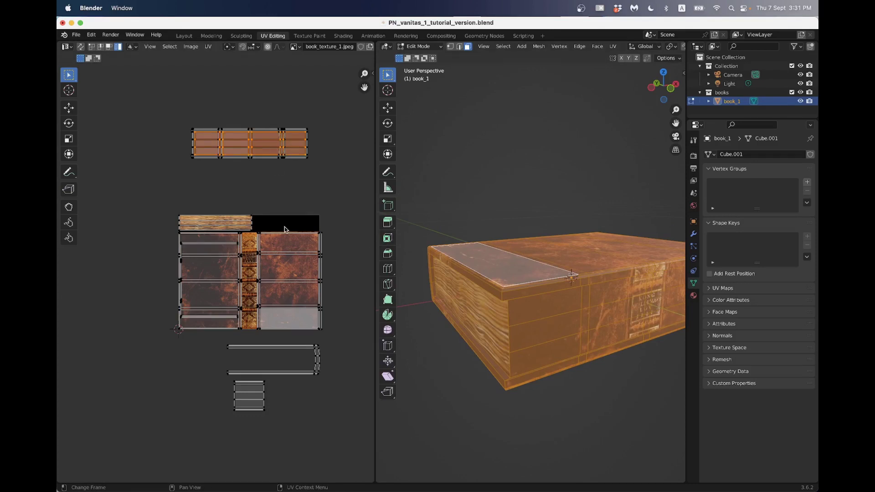
{"action": "key", "text": "g"}
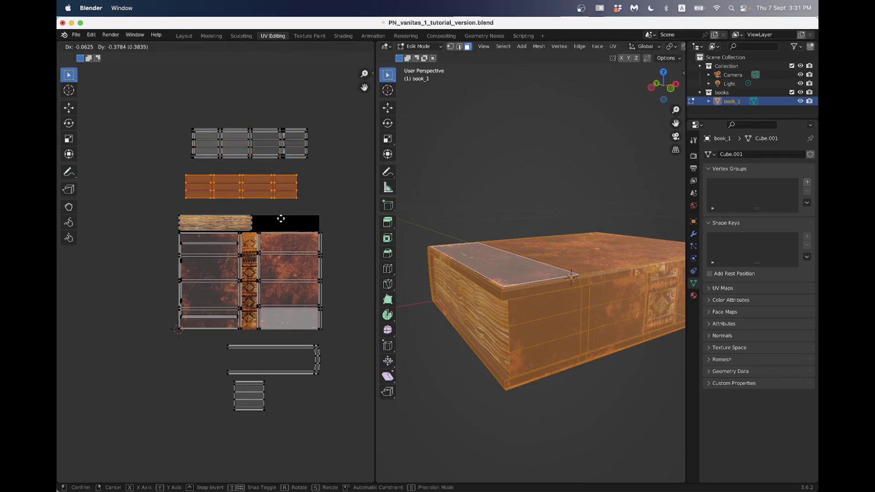
{"action": "left_click", "coordinate": [281, 222]}
{"action": "scroll", "coordinate": [262, 207], "scroll_direction": "up", "scroll_amount": 1}
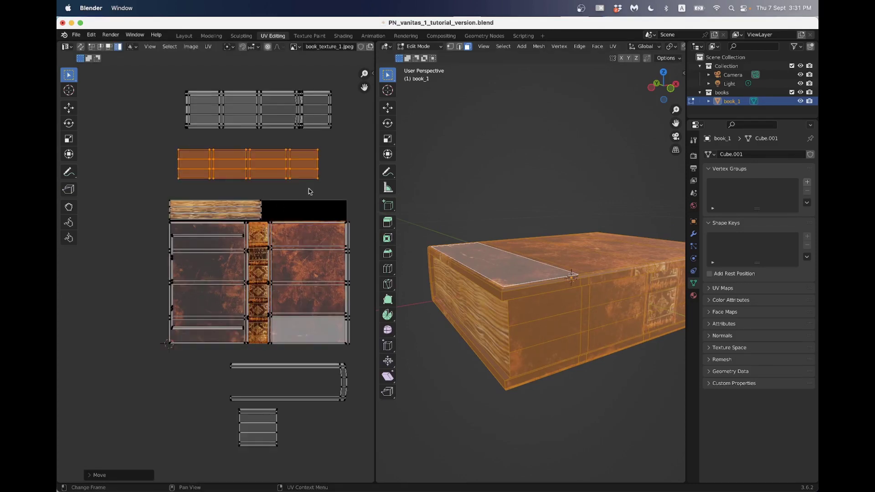
{"action": "key", "text": "g"}
{"action": "left_click", "coordinate": [346, 157]}
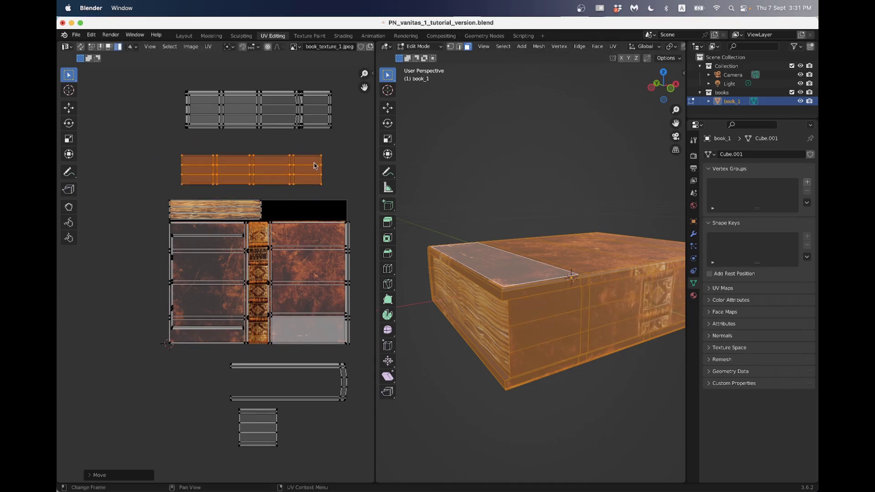
- Scale the gridded page-block island down and move it onto the page-edge strip of the texture
{"action": "scroll", "coordinate": [347, 157], "scroll_direction": "up", "scroll_amount": 1}
{"action": "key", "text": "s"}
{"action": "left_click", "coordinate": [338, 150]}
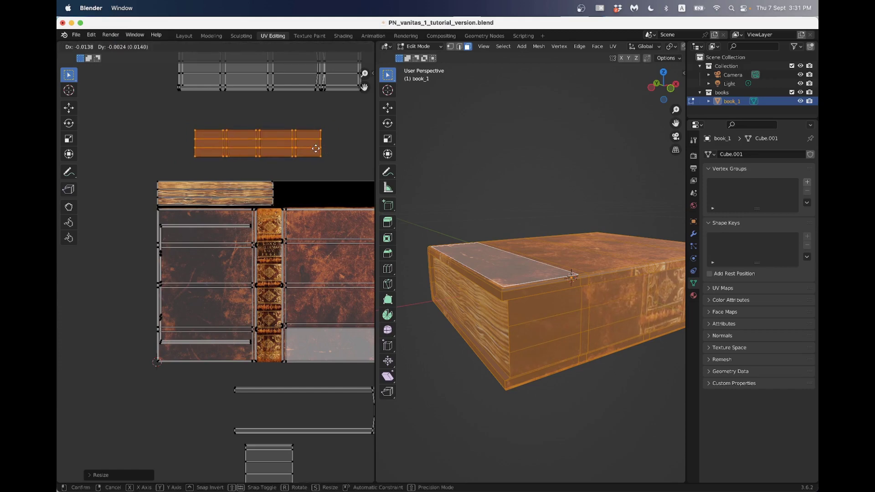
{"action": "key", "text": "g"}
{"action": "left_click", "coordinate": [282, 191]}
{"action": "scroll", "coordinate": [288, 184], "scroll_direction": "up", "scroll_amount": 3}
{"action": "scroll", "coordinate": [281, 150], "scroll_direction": "down", "scroll_amount": 3}
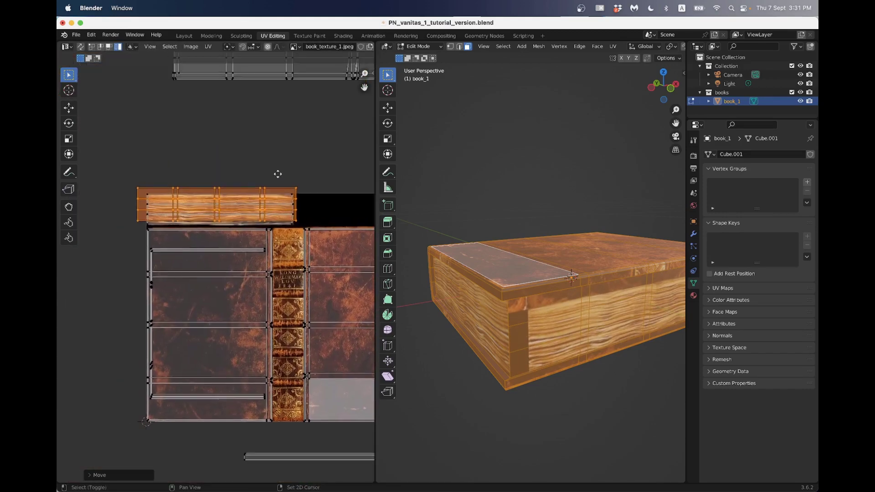
- Fine-tune the page-block island's scale and position until it fits within the height of the page-edge strip
{"action": "scroll", "coordinate": [319, 167], "scroll_direction": "up", "scroll_amount": 1}
{"action": "key", "text": "s"}
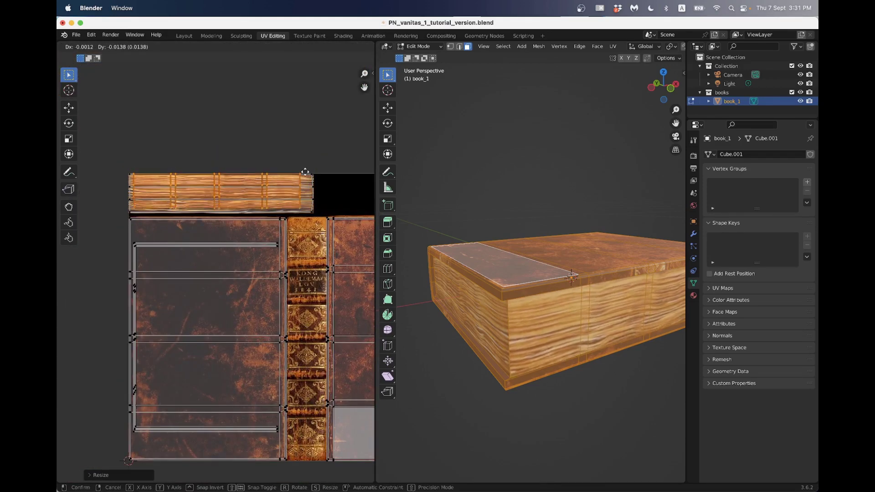
{"action": "left_click", "coordinate": [305, 171]}
{"action": "key", "text": "s"}
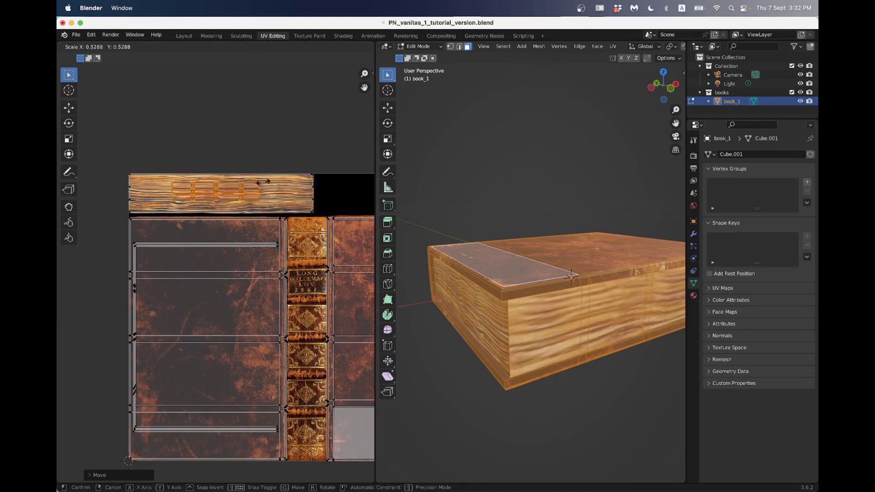
{"action": "left_click", "coordinate": [306, 184]}
{"action": "key", "text": "g"}
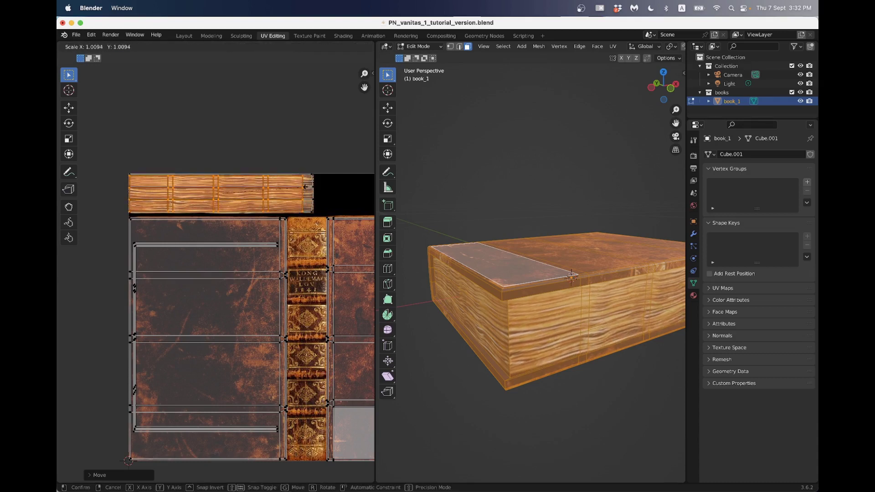
{"action": "left_click", "coordinate": [312, 187]}
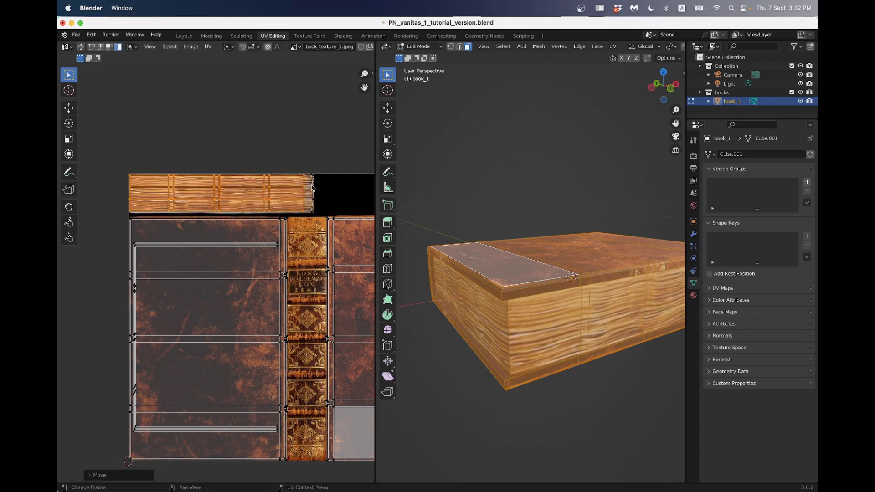
- Nudge the end vertices of the page-edge UV island horizontally to fit the page texture
{"action": "left_click", "coordinate": [93, 47]}
{"action": "left_click", "coordinate": [311, 228]}
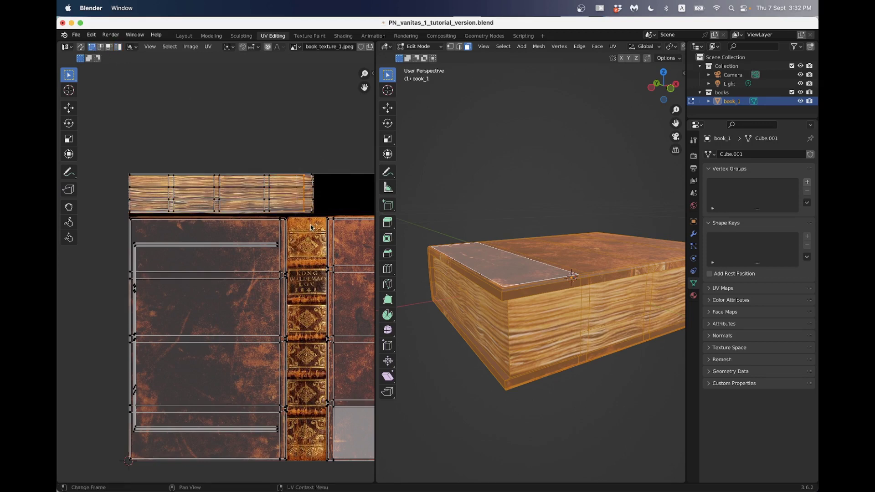
{"action": "key", "text": "g"}
{"action": "key", "text": "x"}
{"action": "left_click", "coordinate": [317, 225]}
{"action": "scroll", "coordinate": [314, 211], "scroll_direction": "down", "scroll_amount": 3}
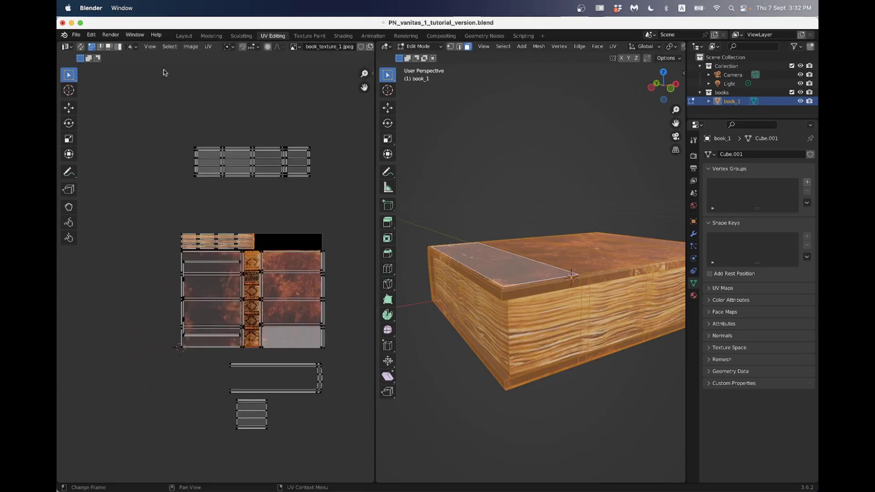
- Move the U-shaped UV island out of the group above the texture and stack it on the matching U-shaped island below
{"action": "left_click", "coordinate": [258, 178], "text": "alt"}
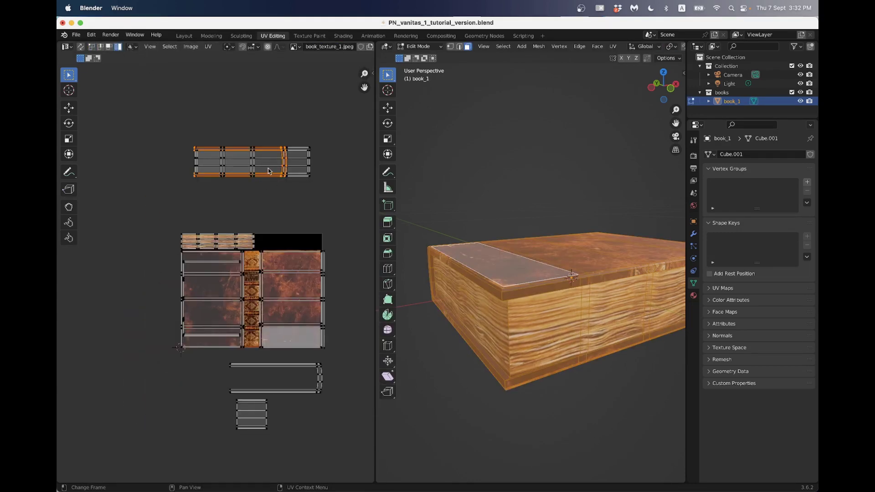
{"action": "key", "text": "g"}
{"action": "left_click", "coordinate": [246, 204]}
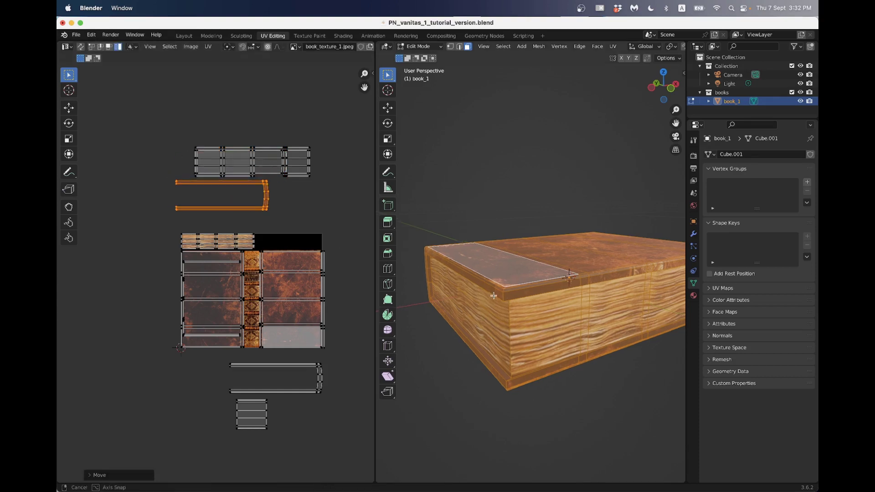
{"action": "middle_click_drag", "start_coordinate": [494, 296], "coordinate": [510, 291]}
{"action": "key", "text": "g"}
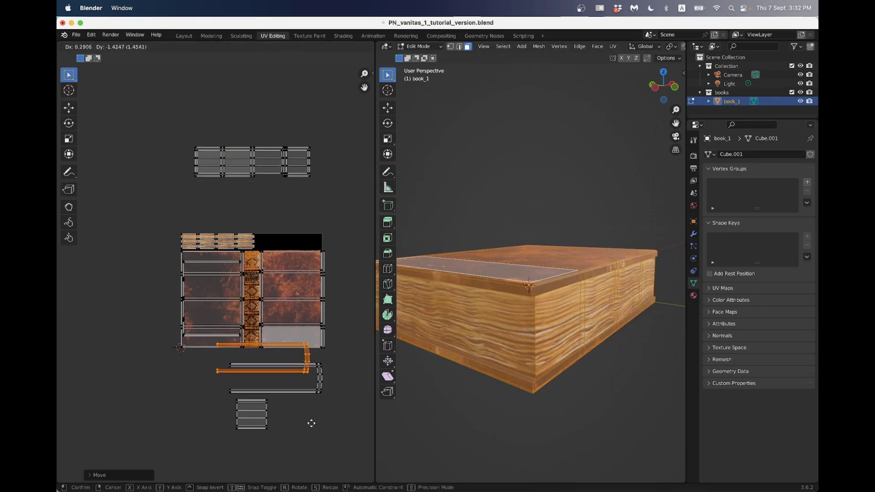
{"action": "left_click", "coordinate": [325, 446]}
- Move both stacked U-shaped UV islands onto the cover texture and rotate them by 90 degrees
{"action": "left_click_drag", "start_coordinate": [211, 360], "coordinate": [331, 398]}
{"action": "key", "text": "g"}
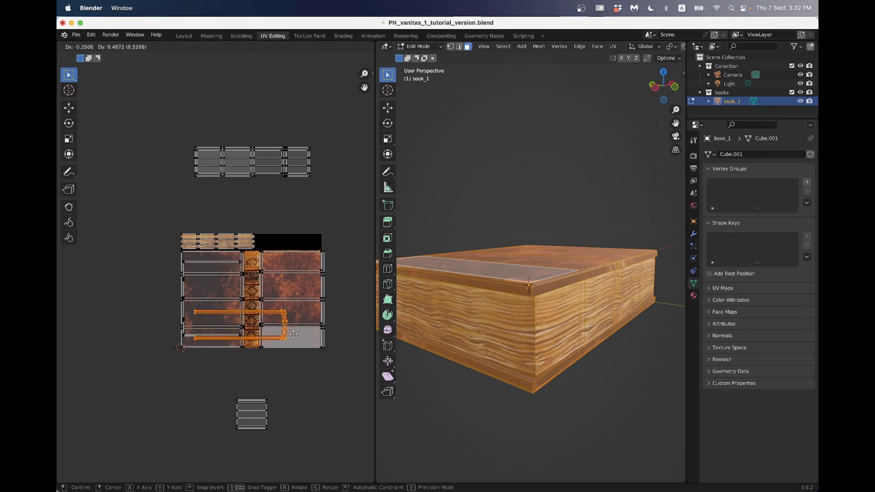
{"action": "left_click", "coordinate": [283, 330]}
{"action": "scroll", "coordinate": [294, 315], "scroll_direction": "up", "scroll_amount": 1}
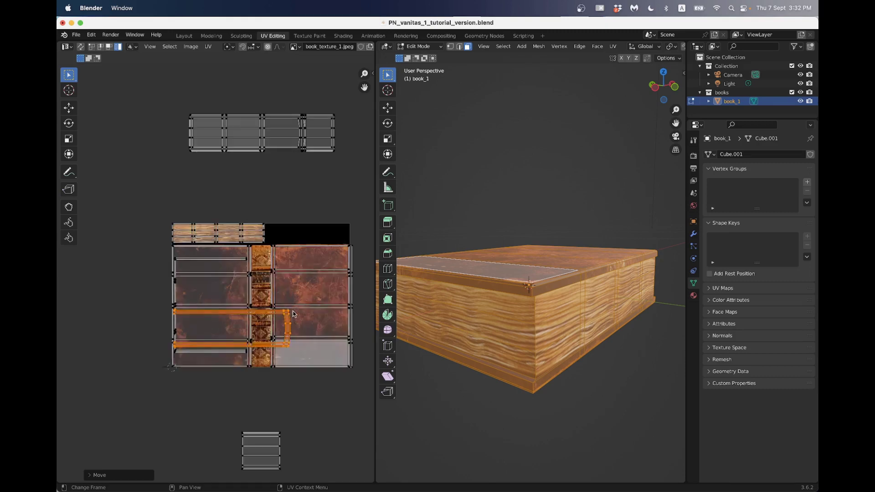
{"action": "type", "text": "r90"}
{"action": "key", "text": "Return"}
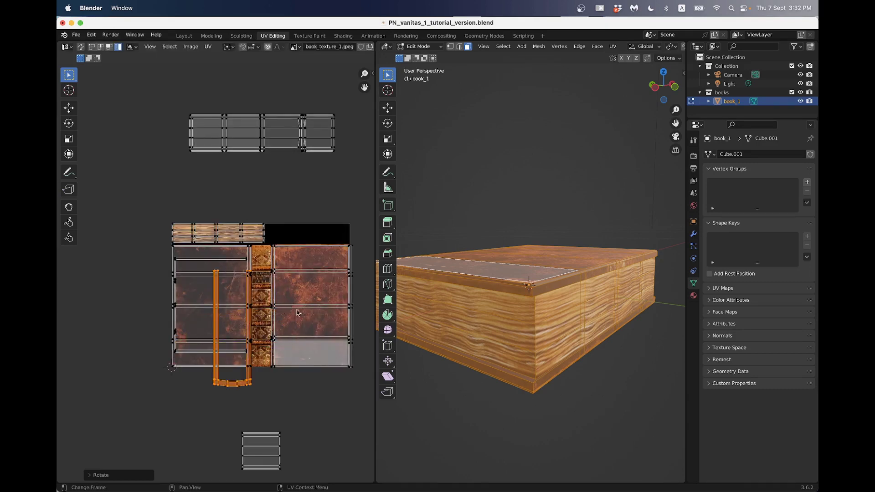
- Scale the U-shaped islands to the cover's height and place them on the leather area just beside the spine texture
{"action": "key", "text": "g"}
{"action": "left_click", "coordinate": [332, 279]}
{"action": "key", "text": "s"}
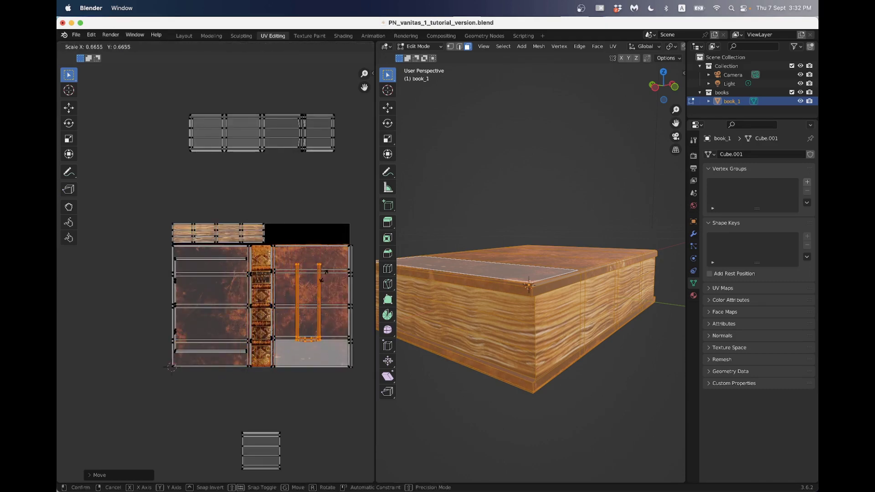
{"action": "left_click", "coordinate": [347, 277]}
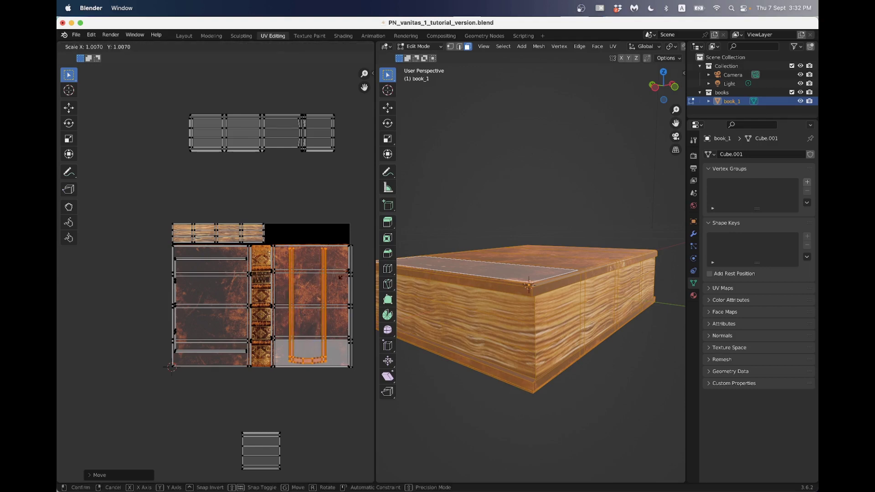
{"action": "key", "text": "g"}
{"action": "left_click", "coordinate": [347, 276]}
{"action": "key", "text": "s"}
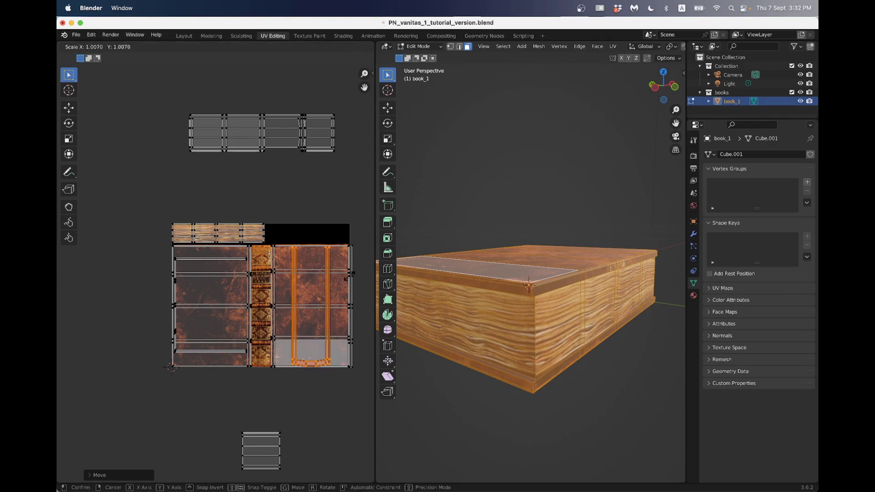
{"action": "left_click", "coordinate": [345, 278]}
{"action": "key", "text": "g"}
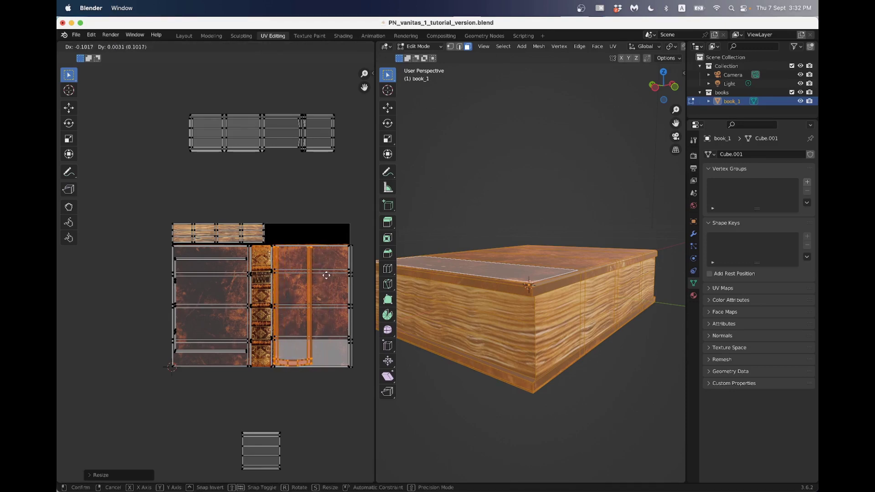
{"action": "left_click", "coordinate": [328, 277]}
- Move the first thin spine-rib UV island out of the group above the texture to the empty space below it
{"action": "left_click", "coordinate": [228, 144], "text": "alt"}
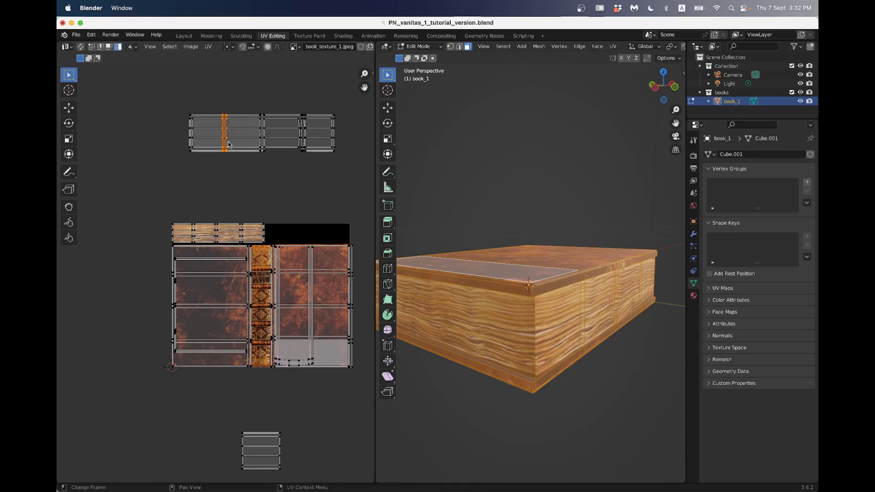
{"action": "middle_click_drag", "start_coordinate": [511, 273], "coordinate": [497, 339]}
{"action": "key", "text": "g"}
{"action": "key", "text": "Escape"}
{"action": "middle_click_drag", "start_coordinate": [501, 283], "coordinate": [578, 288]}
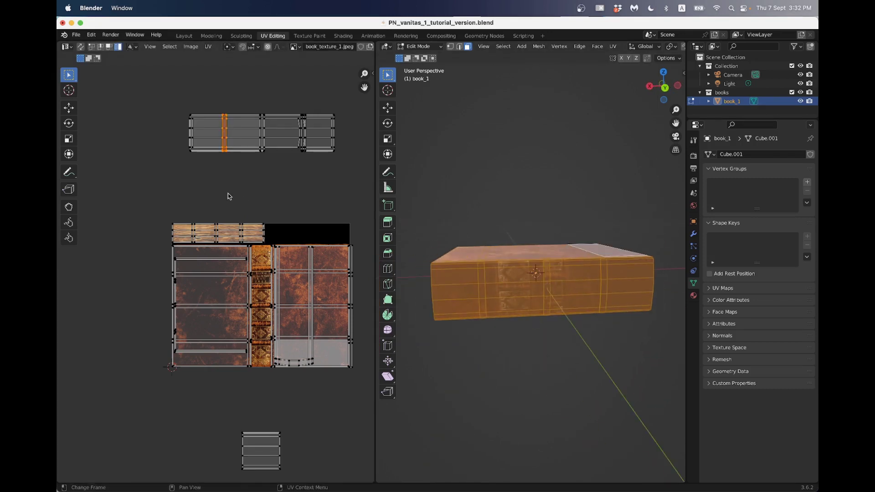
{"action": "key", "text": "g"}
{"action": "key", "text": "Escape"}
{"action": "key", "text": "g"}
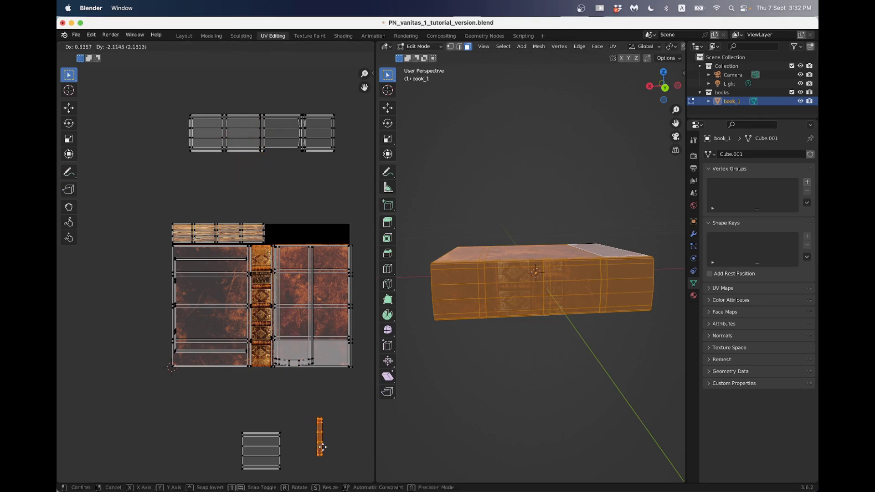
{"action": "left_click", "coordinate": [319, 460]}
- Move the next thin spine-rib island beneath the lower spine-panel island, and set the first rib island alongside it
{"action": "scroll", "coordinate": [289, 286], "scroll_direction": "down", "scroll_amount": 2}
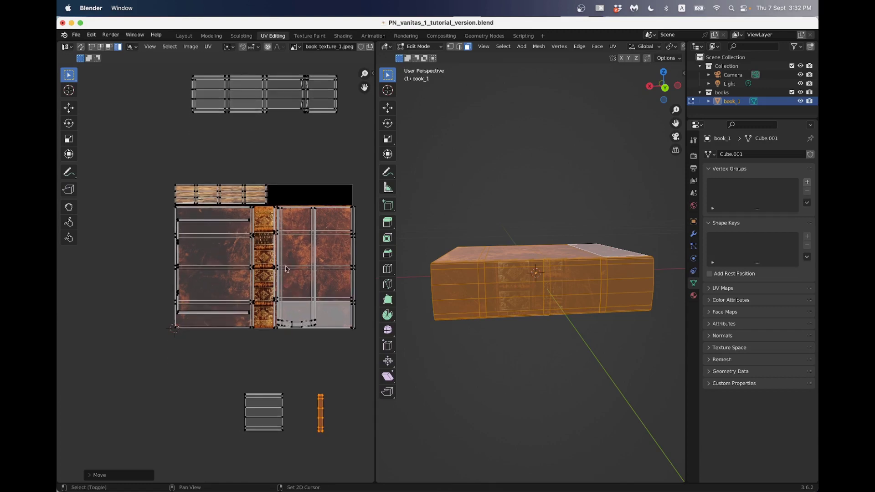
{"action": "left_click", "coordinate": [267, 94]}
{"action": "key", "text": "g"}
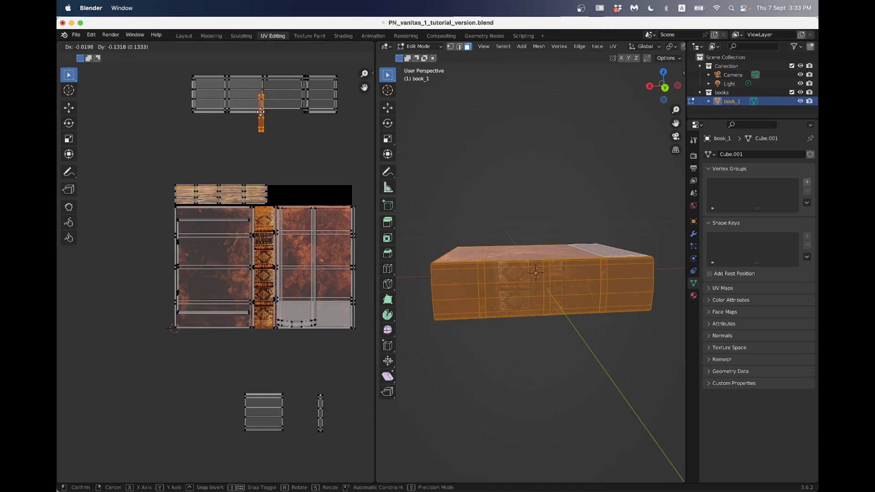
{"action": "left_click", "coordinate": [267, 460]}
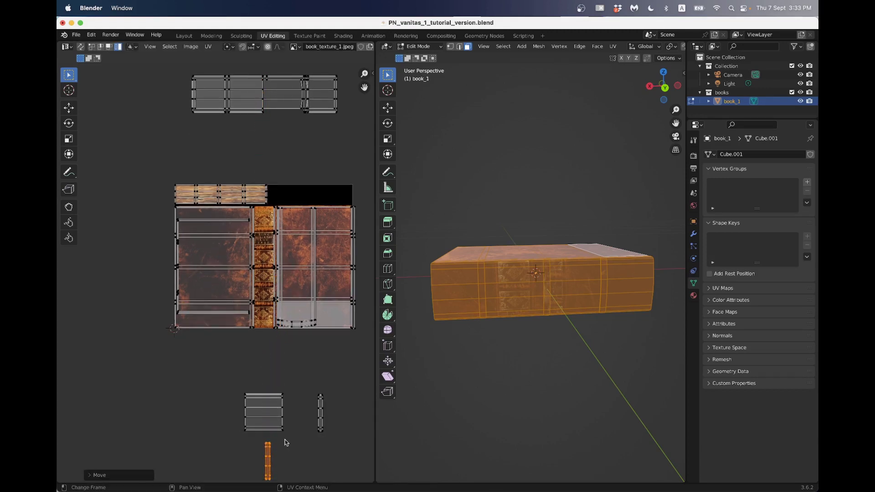
{"action": "left_click", "coordinate": [322, 419]}
{"action": "key", "text": "g"}
{"action": "left_click", "coordinate": [313, 467]}
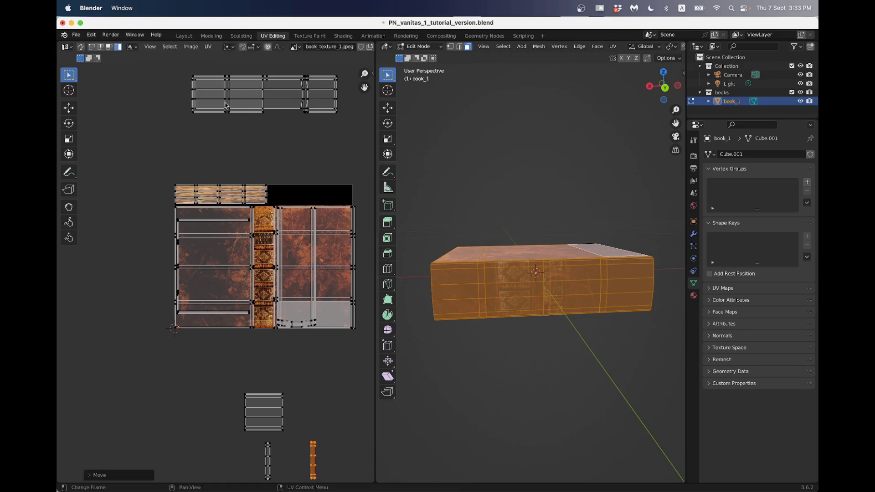
- Move a rectangular spine-panel UV island from the upper group to beside the spine-panel island below the texture
{"action": "left_click", "coordinate": [226, 89]}
{"action": "key", "text": "g"}
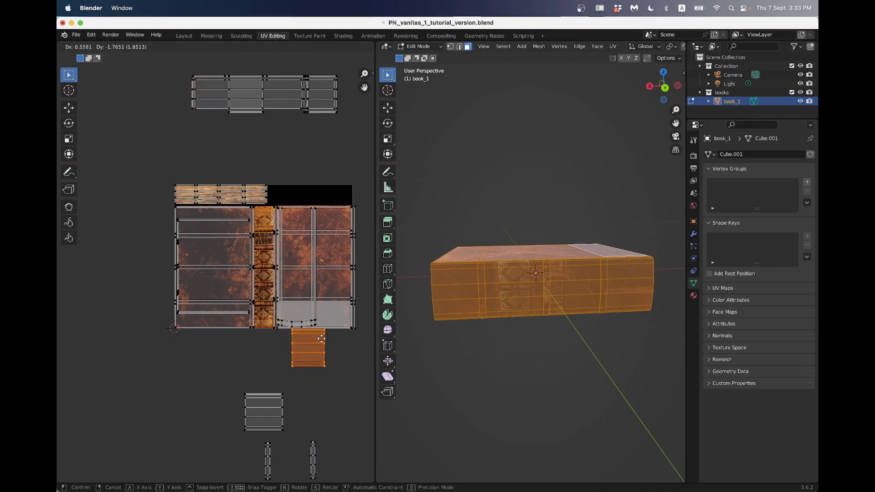
{"action": "left_click", "coordinate": [350, 409]}
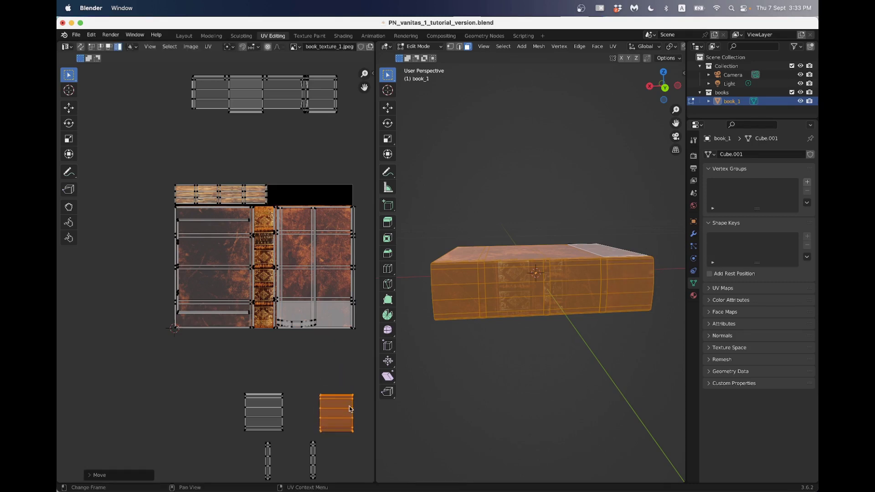
- Pull the long page-side UV island out of the upper group, scale it down, and move it over the page texture strip
{"action": "left_click", "coordinate": [211, 91]}
{"action": "key", "text": "g"}
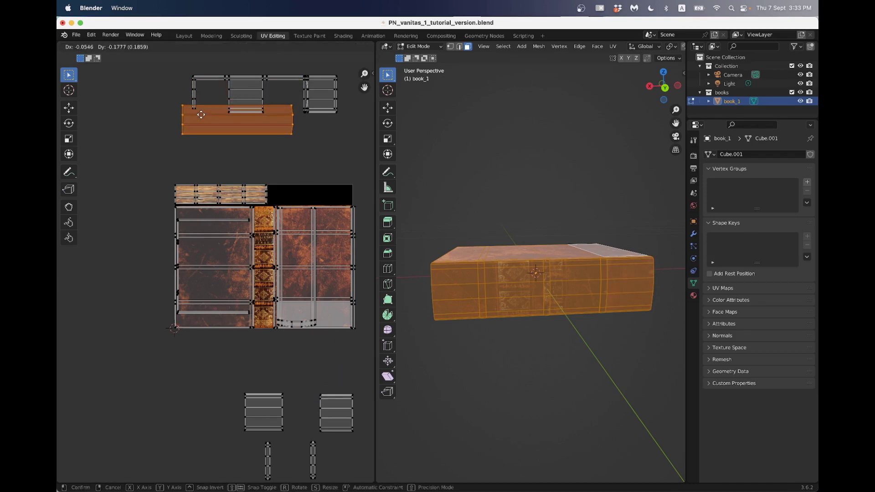
{"action": "left_click", "coordinate": [186, 145]}
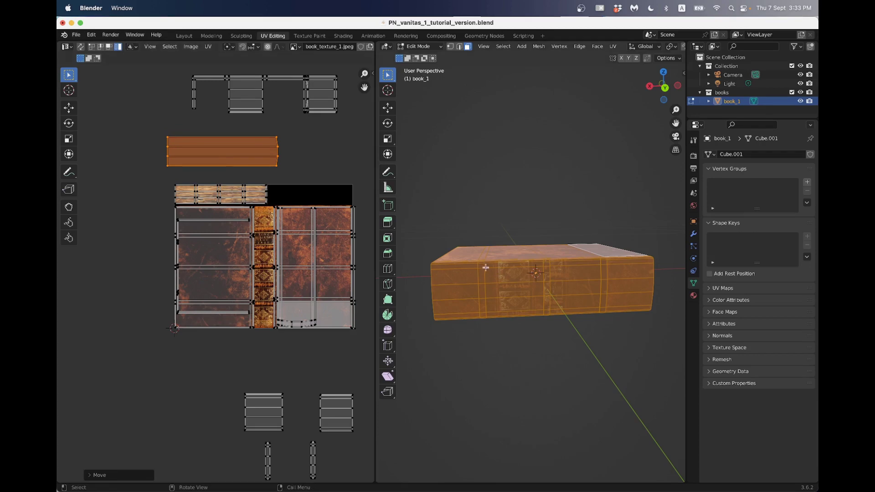
{"action": "middle_click_drag", "start_coordinate": [486, 268], "coordinate": [547, 269]}
{"action": "scroll", "coordinate": [222, 175], "scroll_direction": "up", "scroll_amount": 3}
{"action": "scroll", "coordinate": [222, 174], "scroll_direction": "down", "scroll_amount": 3}
{"action": "key", "text": "s"}
{"action": "left_click", "coordinate": [255, 178]}
{"action": "scroll", "coordinate": [256, 178], "scroll_direction": "up", "scroll_amount": 2}
{"action": "key", "text": "g"}
{"action": "left_click", "coordinate": [288, 167]}
- Shrink the long page-side island to the height of the page strip and align it with the strip's starting edge
{"action": "scroll", "coordinate": [288, 167], "scroll_direction": "up", "scroll_amount": 3}
{"action": "middle_click_drag", "start_coordinate": [255, 59], "coordinate": [266, 185]}
{"action": "key", "text": "s"}
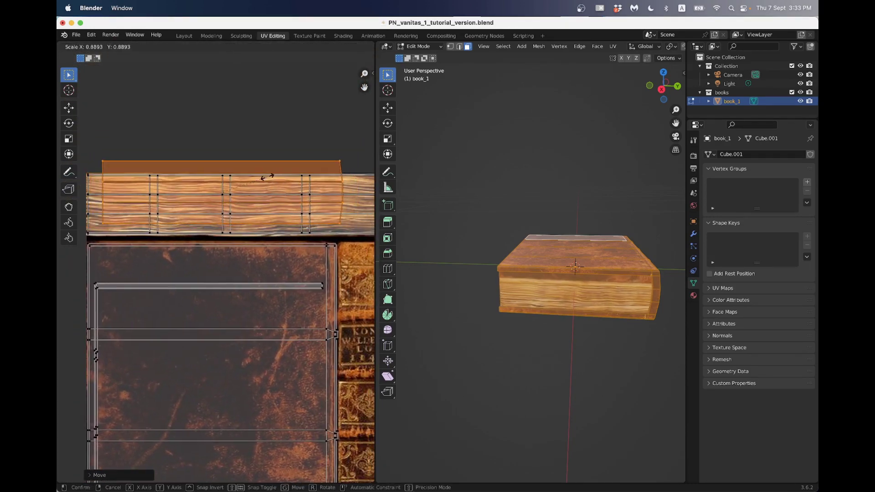
{"action": "left_click", "coordinate": [249, 189]}
{"action": "key", "text": "g"}
{"action": "left_click", "coordinate": [247, 189]}
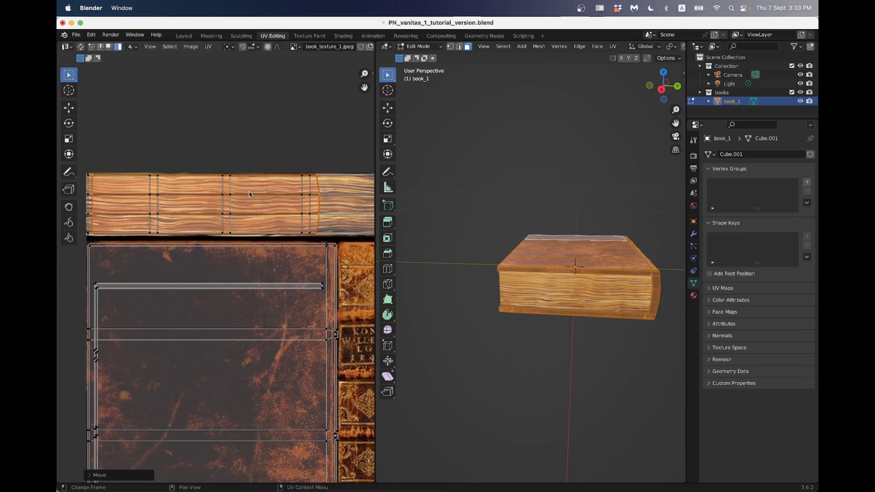
- Stretch the page-side island along X and slide it horizontally until it spans the full page texture strip
{"action": "scroll", "coordinate": [246, 189], "scroll_direction": "down", "scroll_amount": 3}
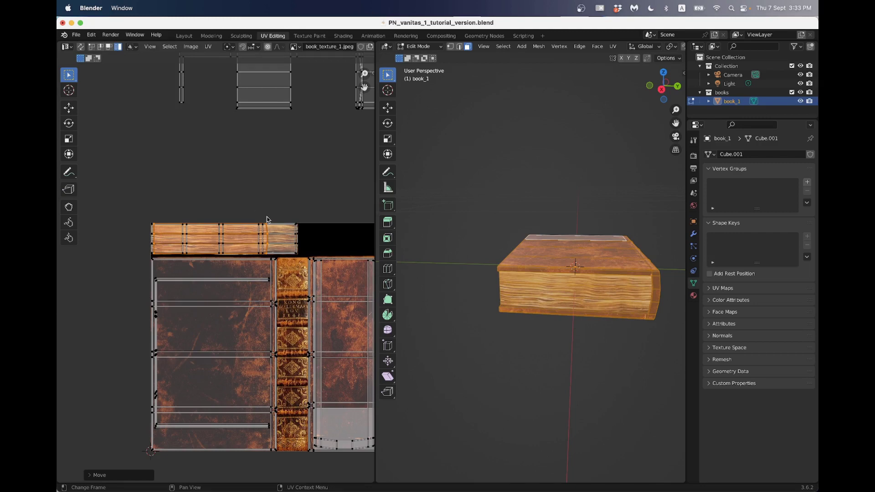
{"action": "key", "text": "s"}
{"action": "key", "text": "x"}
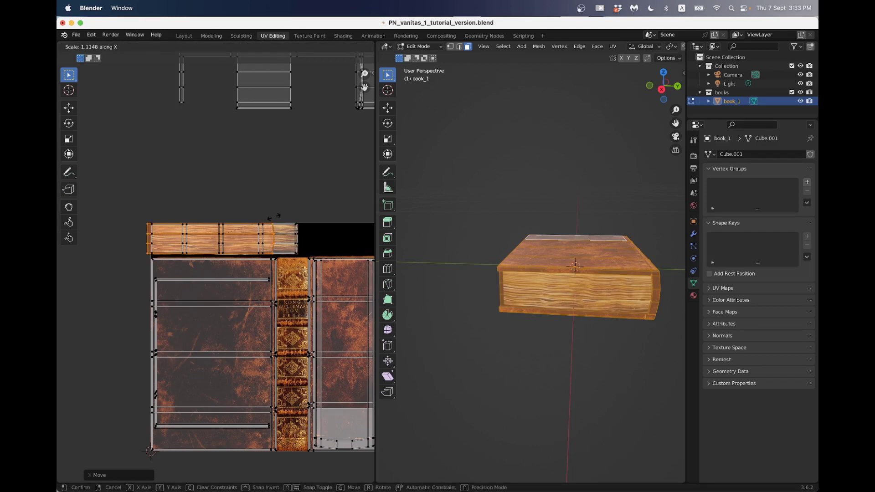
{"action": "left_click", "coordinate": [273, 217]}
{"action": "key", "text": "g"}
{"action": "key", "text": "x"}
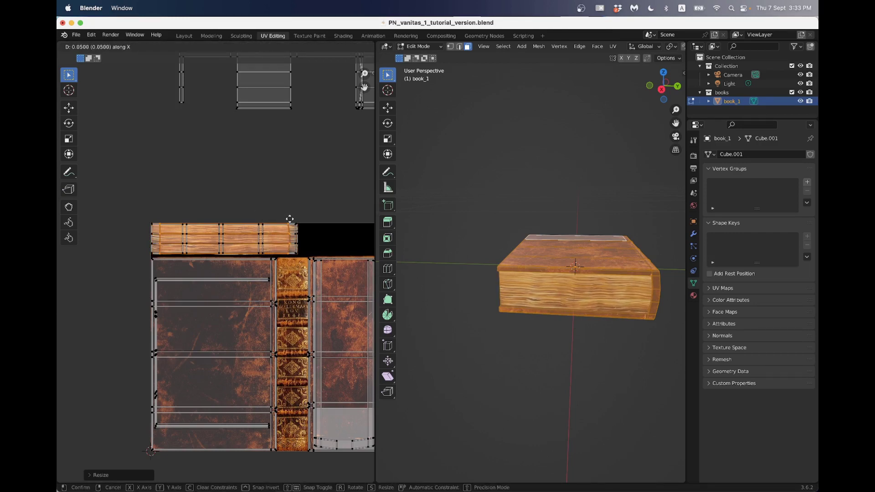
{"action": "left_click", "coordinate": [287, 220]}
{"action": "key", "text": "s"}
{"action": "key", "text": "x"}
{"action": "left_click", "coordinate": [295, 219]}
{"action": "key", "text": "g"}
{"action": "key", "text": "x"}
{"action": "left_click", "coordinate": [297, 220]}
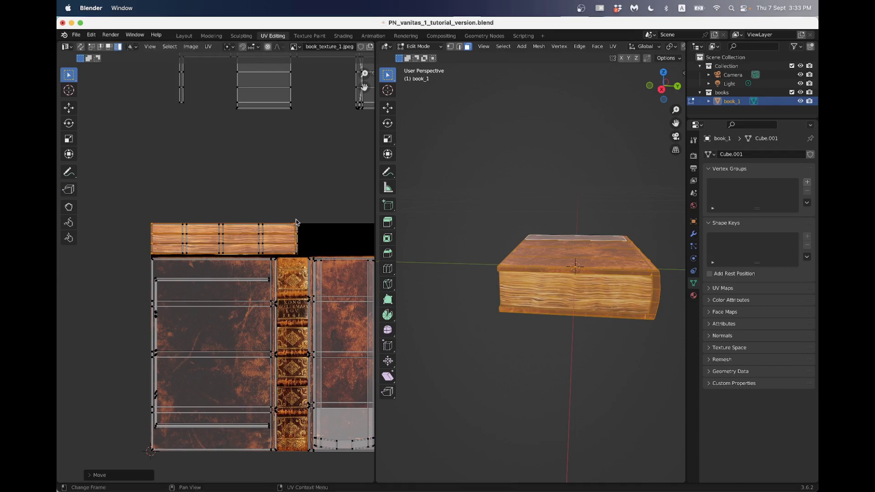
- Scale the page-side island slightly so it sits within the page texture's borders
{"action": "right_click", "coordinate": [296, 222]}
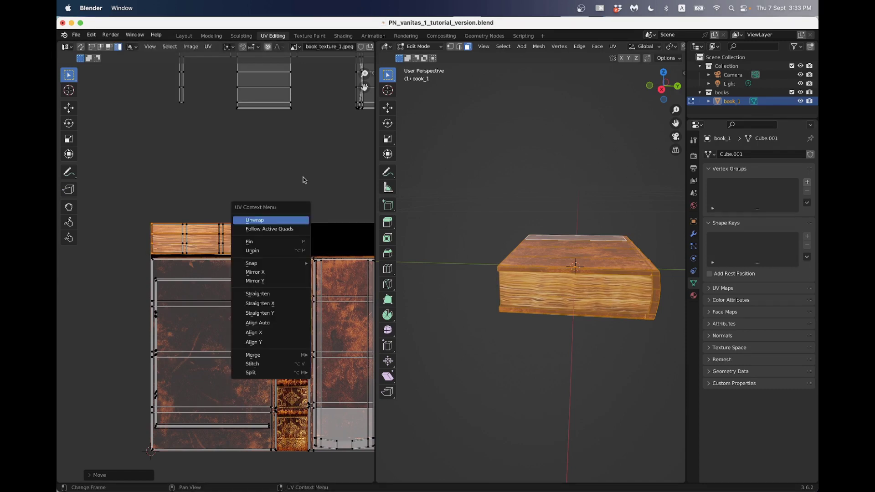
{"action": "key", "text": "s"}
{"action": "left_click", "coordinate": [291, 182]}
{"action": "scroll", "coordinate": [278, 183], "scroll_direction": "down", "scroll_amount": 1}
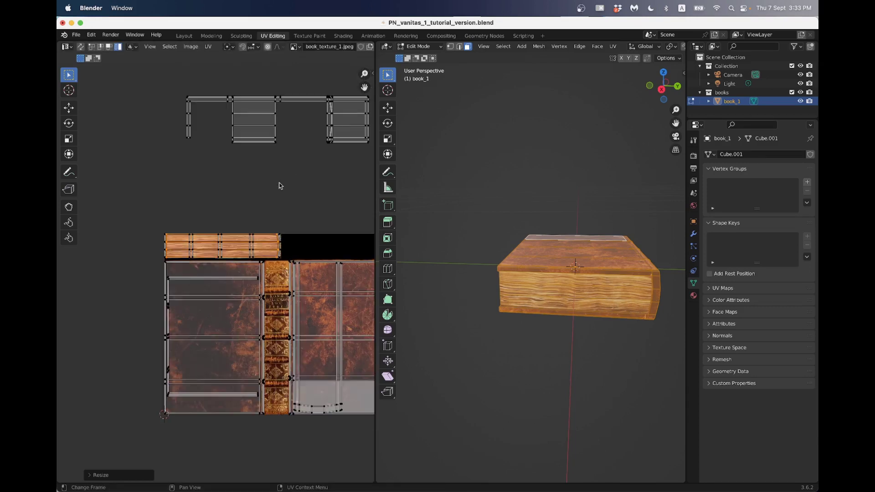
{"action": "scroll", "coordinate": [257, 199], "scroll_direction": "down", "scroll_amount": 1}
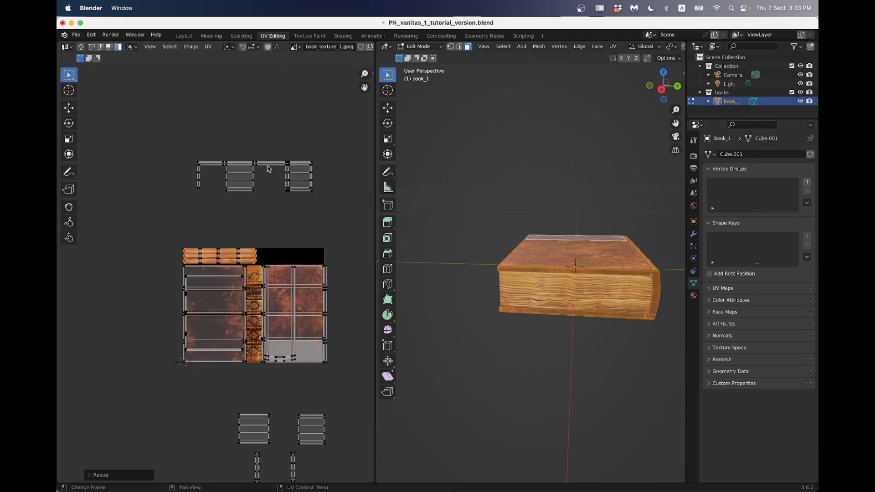
- Move the next spine-panel UV island from the upper group into the row of spine panels below the texture
{"action": "left_click", "coordinate": [246, 177]}
{"action": "middle_click_drag", "start_coordinate": [586, 284], "coordinate": [513, 271]}
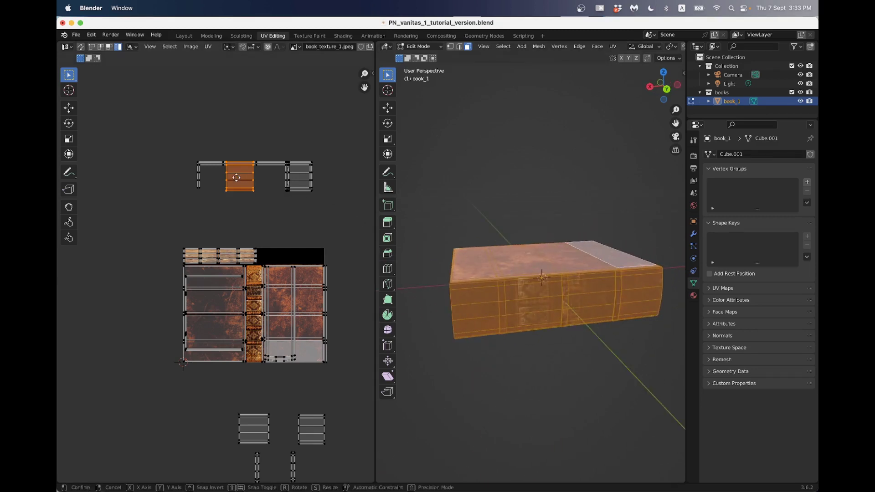
{"action": "key", "text": "g"}
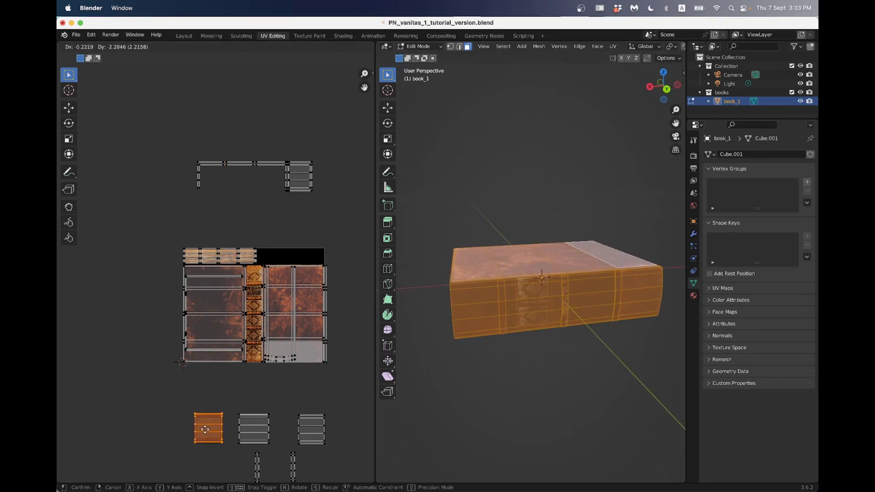
{"action": "left_click", "coordinate": [205, 431]}
- Pull the last spine-panel UV island out of the upper strip group and place it just above the texture
{"action": "left_click", "coordinate": [290, 179]}
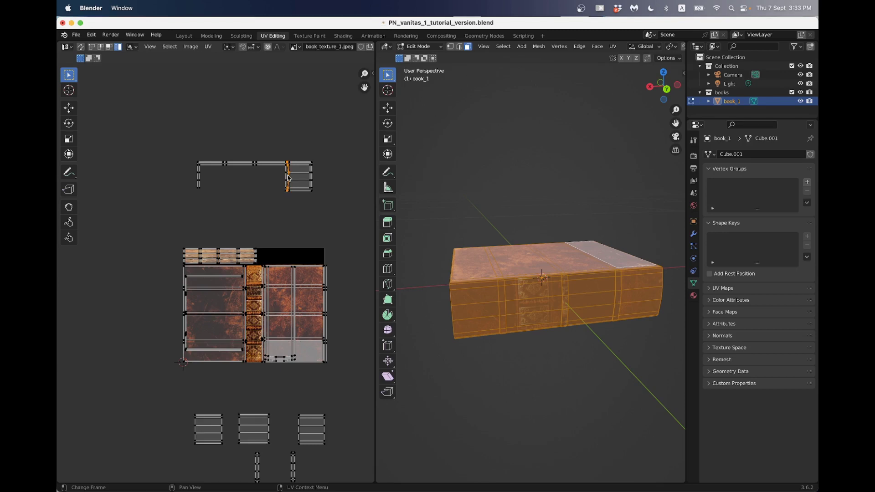
{"action": "scroll", "coordinate": [290, 189], "scroll_direction": "up", "scroll_amount": 1}
{"action": "key", "text": "l"}
{"action": "scroll", "coordinate": [305, 210], "scroll_direction": "down", "scroll_amount": 3}
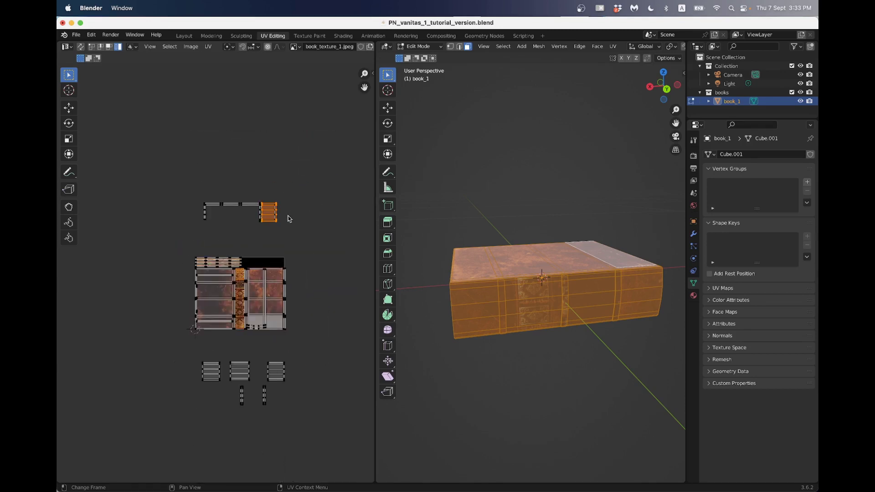
{"action": "key", "text": "g"}
{"action": "left_click", "coordinate": [258, 248]}
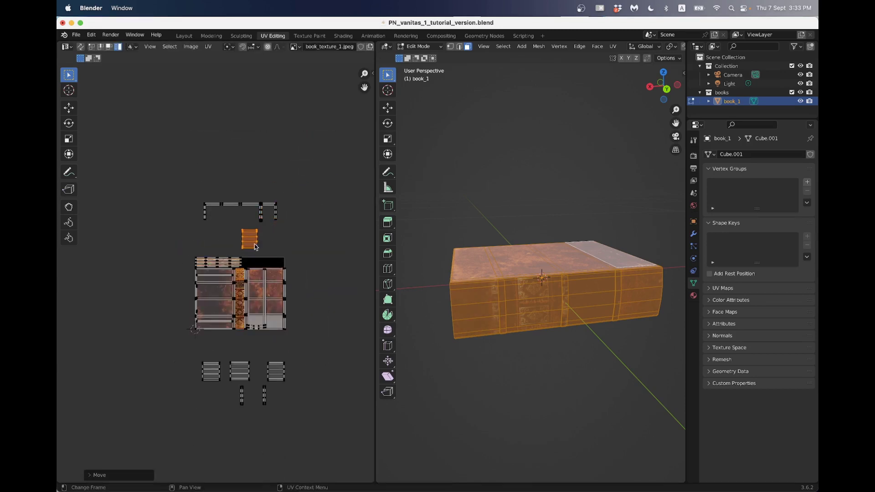
- Lift the leftmost spine-panel island out of the lower row and lower the wide panel to the left of the two narrow strips
{"action": "left_click", "coordinate": [211, 376]}
{"action": "key", "text": "g"}
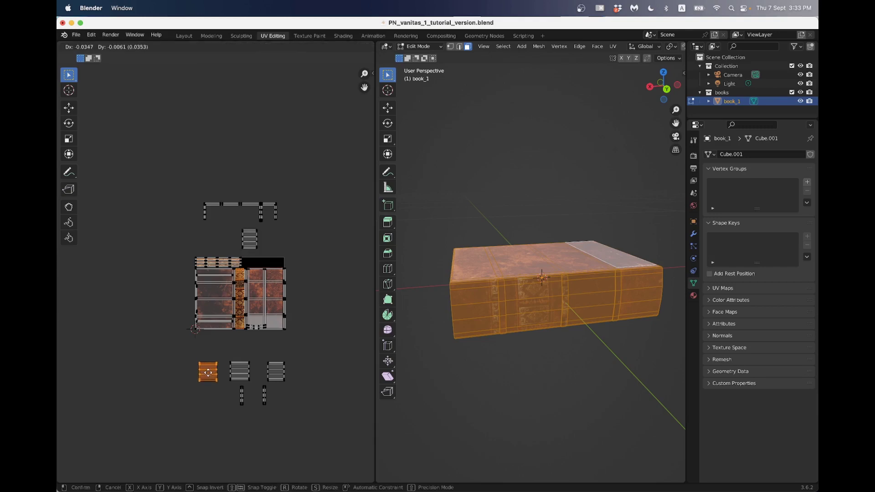
{"action": "left_click", "coordinate": [256, 358]}
{"action": "scroll", "coordinate": [237, 370], "scroll_direction": "up", "scroll_amount": 2}
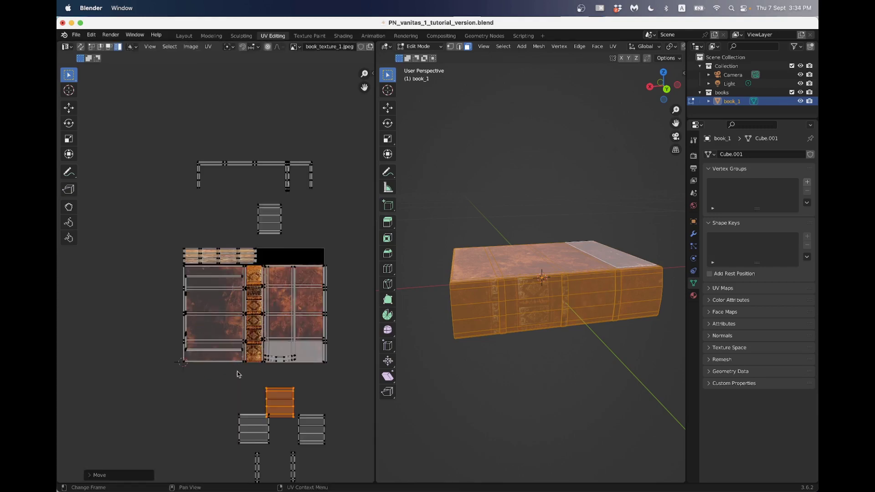
{"action": "middle_click_drag", "start_coordinate": [265, 379], "coordinate": [261, 286]}
{"action": "left_click", "coordinate": [254, 339]}
{"action": "key", "text": "g"}
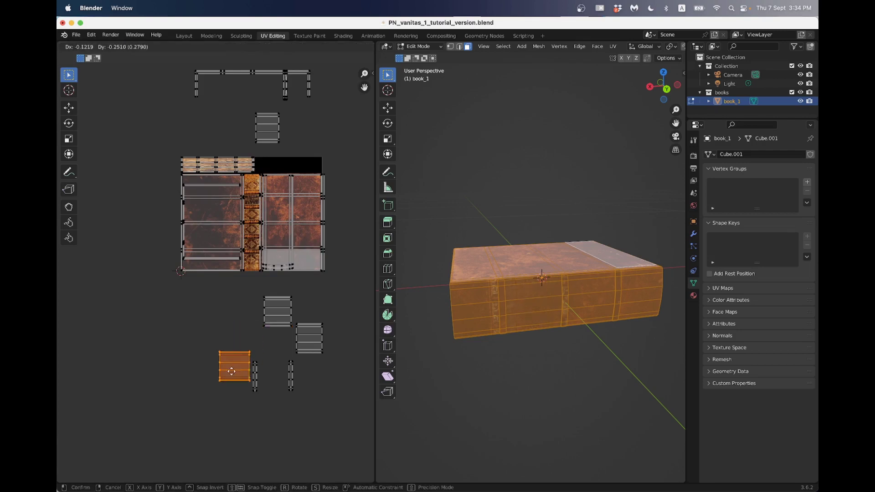
{"action": "left_click", "coordinate": [227, 377]}
- Line up another panel island to the right of the narrow strips and place the lifted panel between those strips
{"action": "left_click", "coordinate": [313, 338]}
{"action": "key", "text": "g"}
{"action": "left_click", "coordinate": [323, 374]}
{"action": "left_click", "coordinate": [284, 311]}
{"action": "key", "text": "g"}
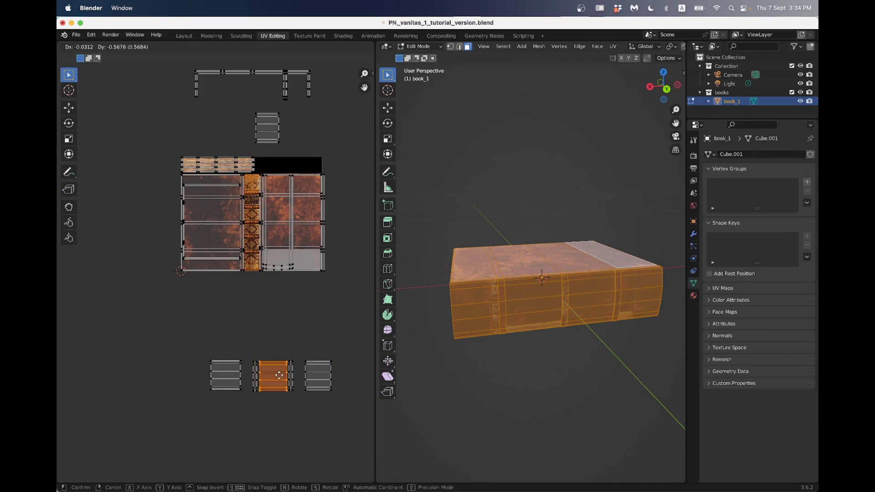
{"action": "left_click", "coordinate": [281, 378]}
- Move the spine-panel island waiting above the texture to the left end of the lower row
{"action": "left_click", "coordinate": [259, 123]}
{"action": "key", "text": "g"}
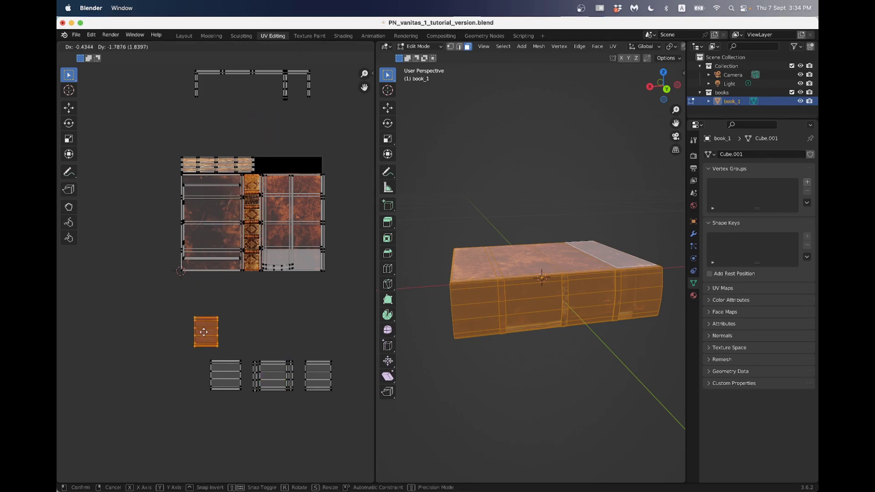
{"action": "left_click", "coordinate": [192, 367]}
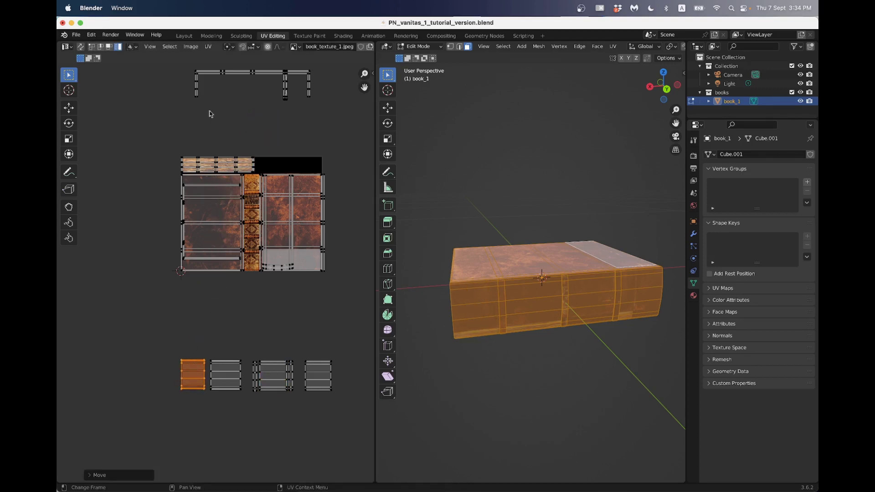
- Move the long horizontal strip island down along Y out of the upper group and reposition it while inspecting the book's edges
{"action": "left_click", "coordinate": [307, 75]}
{"action": "key", "text": "g"}
{"action": "key", "text": "y"}
{"action": "left_click", "coordinate": [325, 117]}
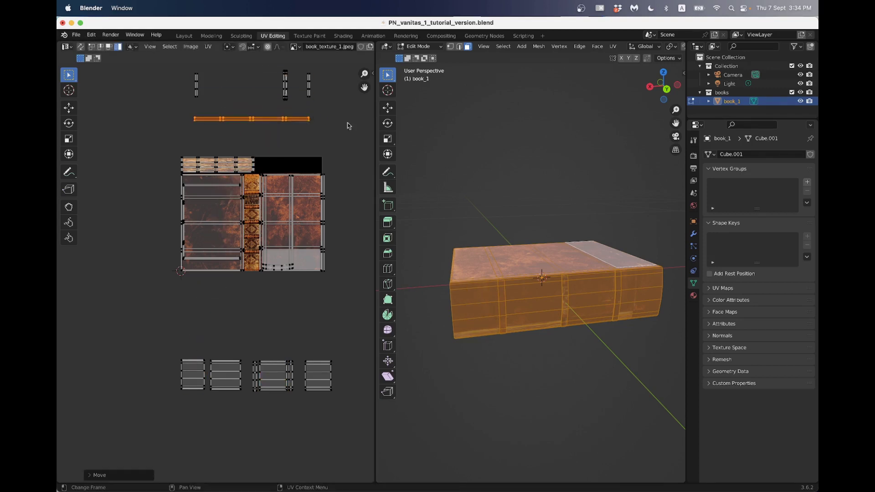
{"action": "middle_click_drag", "start_coordinate": [459, 313], "coordinate": [533, 288]}
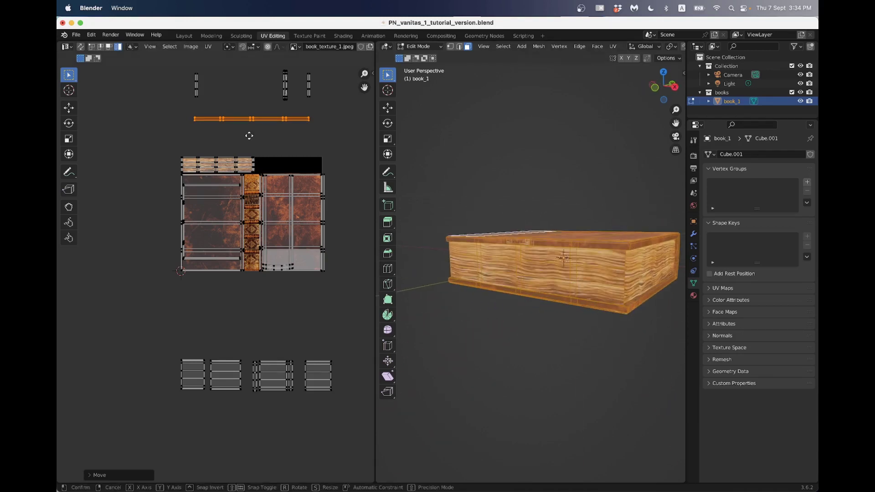
{"action": "key", "text": "g"}
{"action": "left_click", "coordinate": [297, 152]}
{"action": "middle_click_drag", "start_coordinate": [504, 263], "coordinate": [568, 301]}
{"action": "scroll", "coordinate": [279, 245], "scroll_direction": "up", "scroll_amount": 2}
- Rotate the long strip island 90 degrees and place it alongside the left cover's outer edge on the texture
{"action": "key", "text": "g"}
{"action": "left_click", "coordinate": [170, 355]}
{"action": "type", "text": "r90"}
{"action": "key", "text": "Return"}
{"action": "key", "text": "g"}
{"action": "left_click", "coordinate": [182, 257]}
- Scale and nudge the long strip island until it matches the cover's height and sits on its outer edge
{"action": "scroll", "coordinate": [182, 256], "scroll_direction": "up", "scroll_amount": 1}
{"action": "key", "text": "s"}
{"action": "left_click", "coordinate": [169, 262]}
{"action": "key", "text": "g"}
{"action": "left_click", "coordinate": [171, 262]}
{"action": "key", "text": "g"}
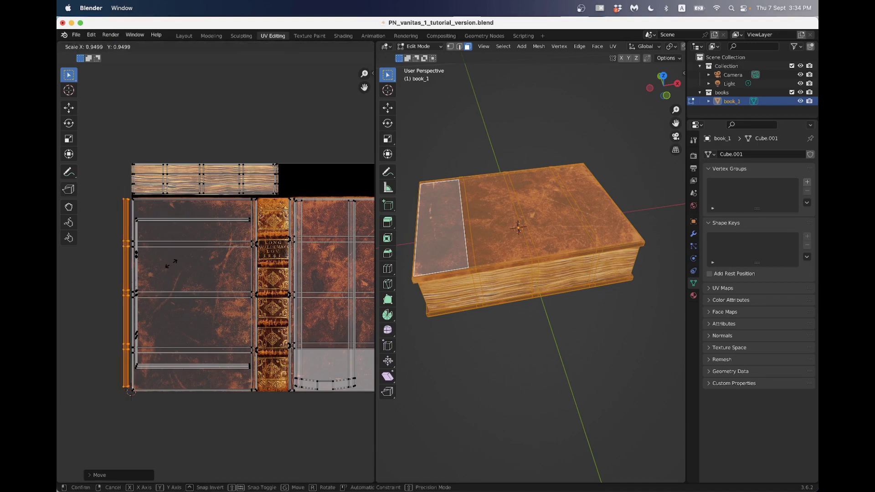
{"action": "left_click", "coordinate": [176, 264]}
{"action": "key", "text": "s"}
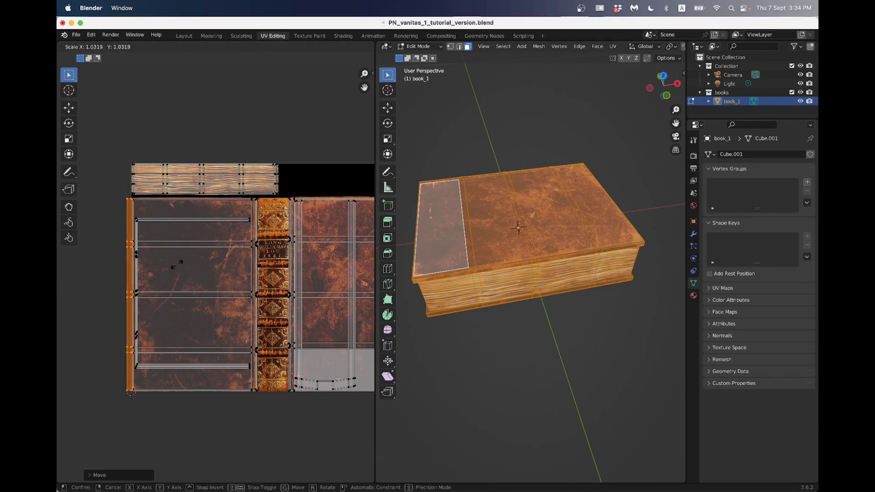
{"action": "left_click", "coordinate": [177, 266]}
- Box-select the overlapping strips in the upper group and move the straight spine-band strip clear of the curved one
{"action": "scroll", "coordinate": [326, 173], "scroll_direction": "down", "scroll_amount": 3}
{"action": "key", "text": "b"}
{"action": "left_click_drag", "start_coordinate": [263, 162], "coordinate": [270, 186]}
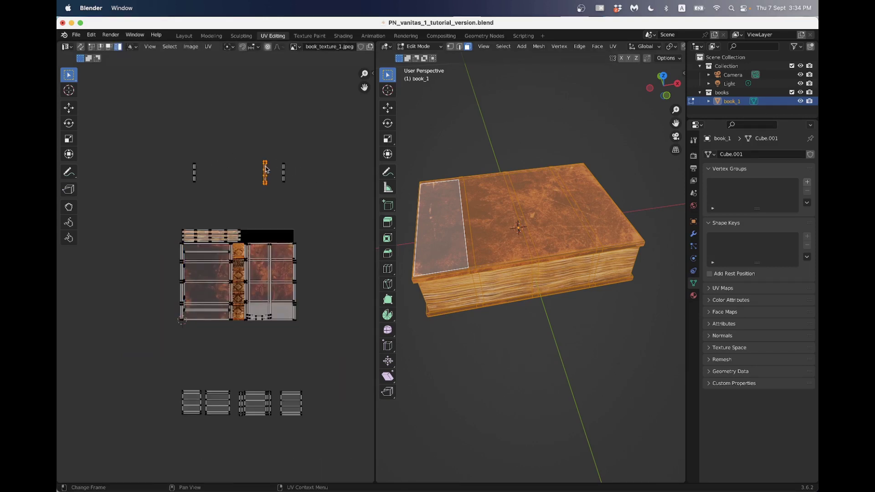
{"action": "key", "text": "g"}
{"action": "left_click", "coordinate": [246, 167]}
{"action": "middle_click_drag", "start_coordinate": [570, 192], "coordinate": [497, 253]}
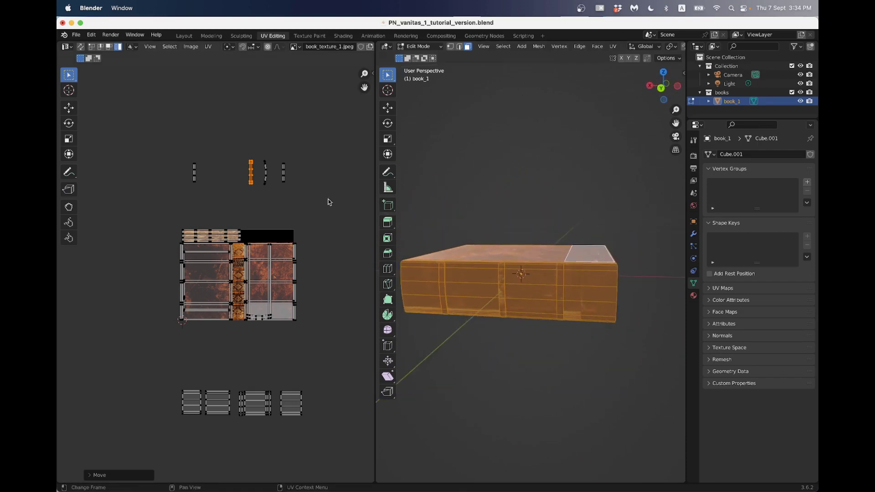
{"action": "key", "text": "g"}
{"action": "left_click", "coordinate": [244, 182]}
- Place the spine-band strip between the first two panels of the lower row and align it with their height
{"action": "key", "text": "g"}
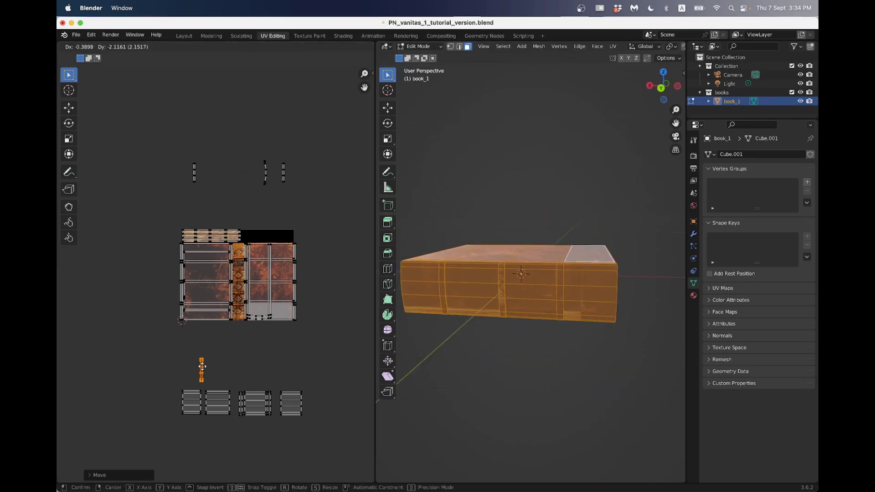
{"action": "left_click", "coordinate": [201, 368]}
{"action": "scroll", "coordinate": [218, 273], "scroll_direction": "up", "scroll_amount": 3}
{"action": "middle_click_drag", "start_coordinate": [204, 342], "coordinate": [233, 220]}
{"action": "key", "text": "g"}
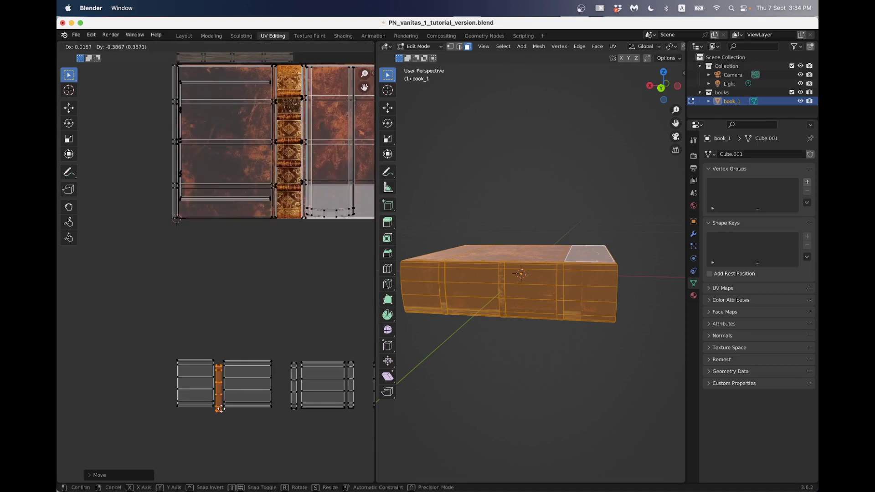
{"action": "left_click", "coordinate": [222, 405]}
{"action": "scroll", "coordinate": [224, 364], "scroll_direction": "up", "scroll_amount": 4}
{"action": "key", "text": "g"}
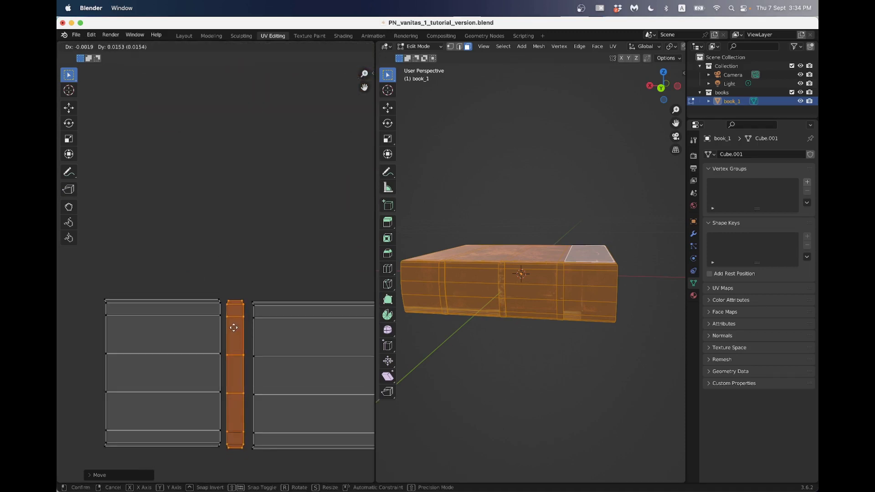
{"action": "left_click", "coordinate": [234, 328]}
- Move the rightmost short strip from the upper group beside the texture and inspect the book to identify its faces
{"action": "scroll", "coordinate": [250, 230], "scroll_direction": "down", "scroll_amount": 5}
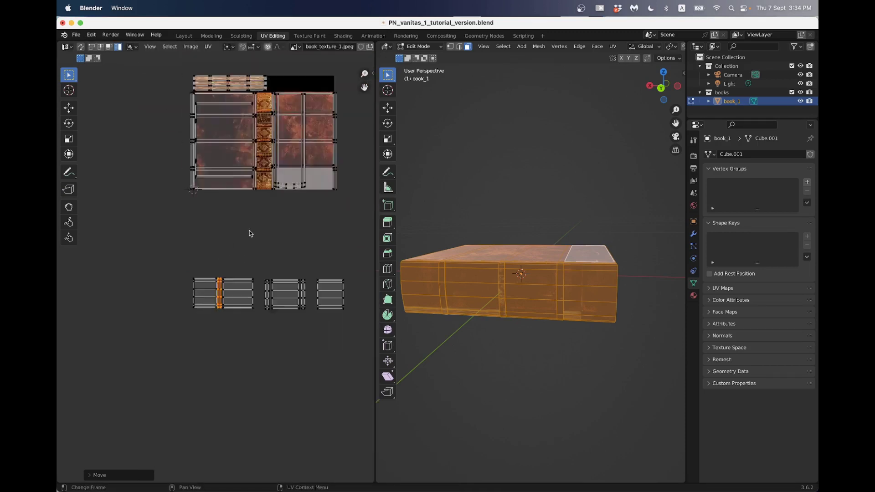
{"action": "scroll", "coordinate": [273, 114], "scroll_direction": "down", "scroll_amount": 2}
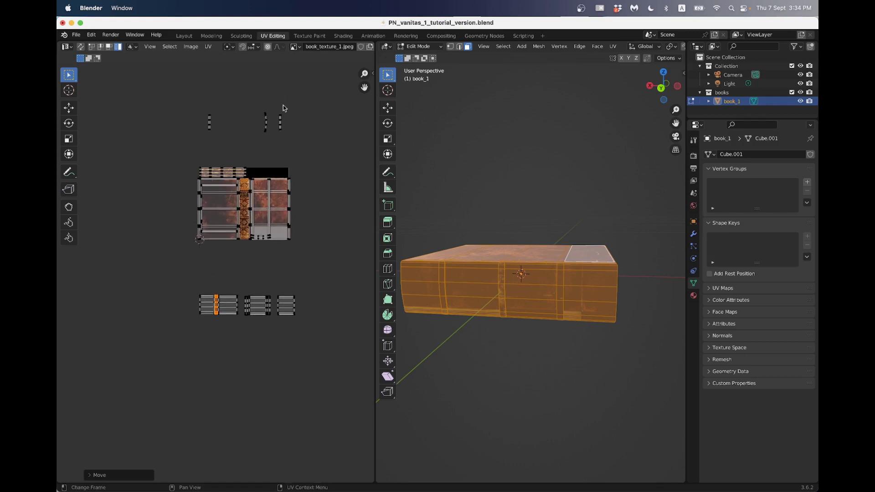
{"action": "left_click", "coordinate": [281, 121]}
{"action": "key", "text": "g"}
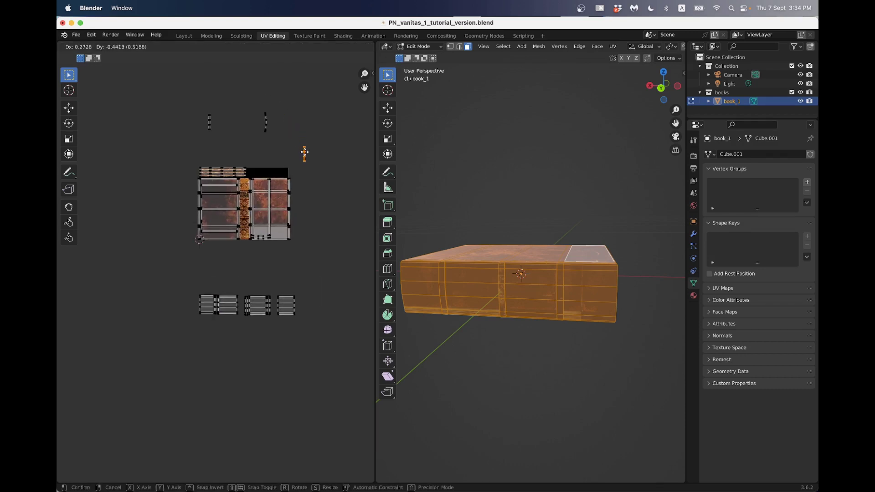
{"action": "left_click", "coordinate": [304, 156]}
{"action": "middle_click_drag", "start_coordinate": [475, 354], "coordinate": [472, 319]}
{"action": "scroll", "coordinate": [469, 280], "scroll_direction": "up", "scroll_amount": 5}
{"action": "middle_click_drag", "start_coordinate": [524, 251], "coordinate": [499, 228]}
{"action": "key", "text": "g"}
{"action": "left_click", "coordinate": [336, 187]}
{"action": "scroll", "coordinate": [565, 237], "scroll_direction": "down", "scroll_amount": 6}
{"action": "middle_click_drag", "start_coordinate": [574, 242], "coordinate": [518, 227]}
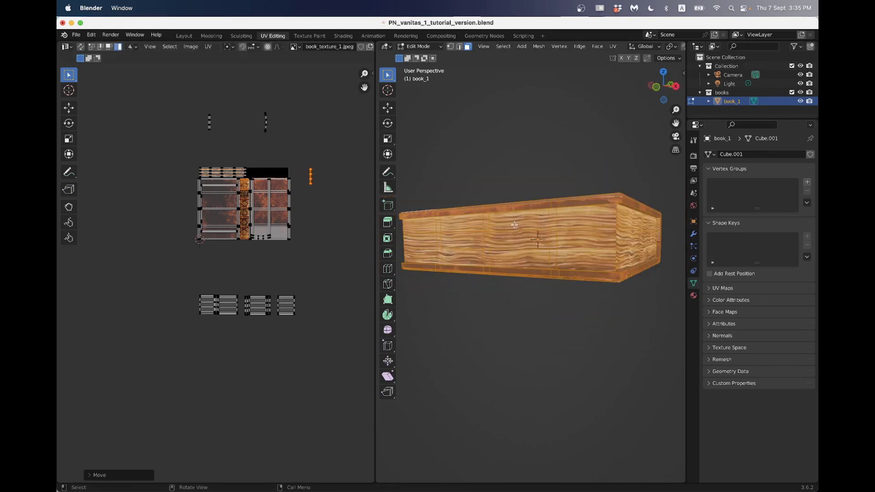
- Place the short strip island over the upper leather area of the right cover texture
{"action": "key", "text": "g"}
{"action": "left_click", "coordinate": [352, 195]}
{"action": "key", "text": "g"}
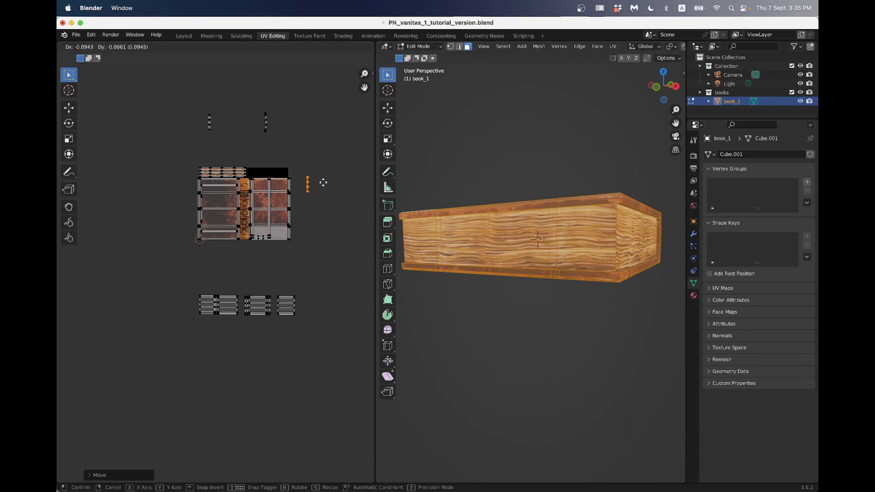
{"action": "left_click", "coordinate": [302, 189]}
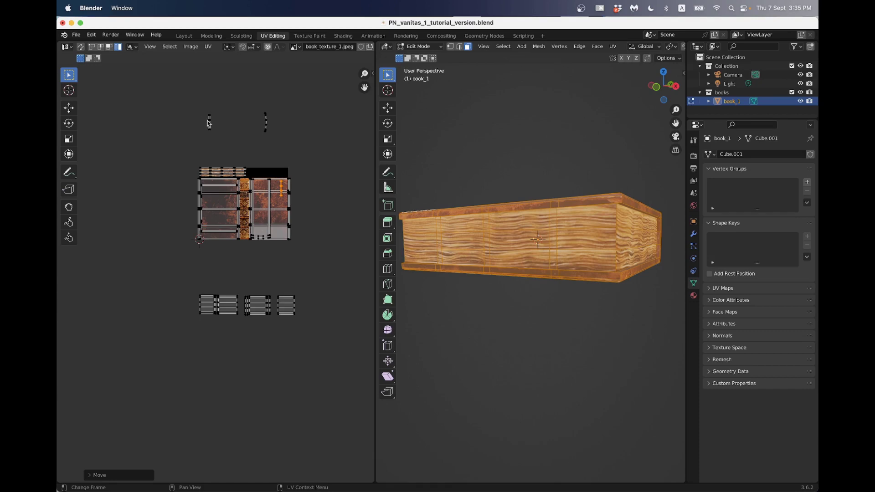
- Identify the remaining straight strip of the upper group on the book and place it on the right cover's leather beside the other strip
{"action": "left_click", "coordinate": [208, 123]}
{"action": "middle_click_drag", "start_coordinate": [524, 274], "coordinate": [561, 269]}
{"action": "key", "text": "g"}
{"action": "left_click", "coordinate": [223, 152]}
{"action": "middle_click_drag", "start_coordinate": [438, 273], "coordinate": [532, 289]}
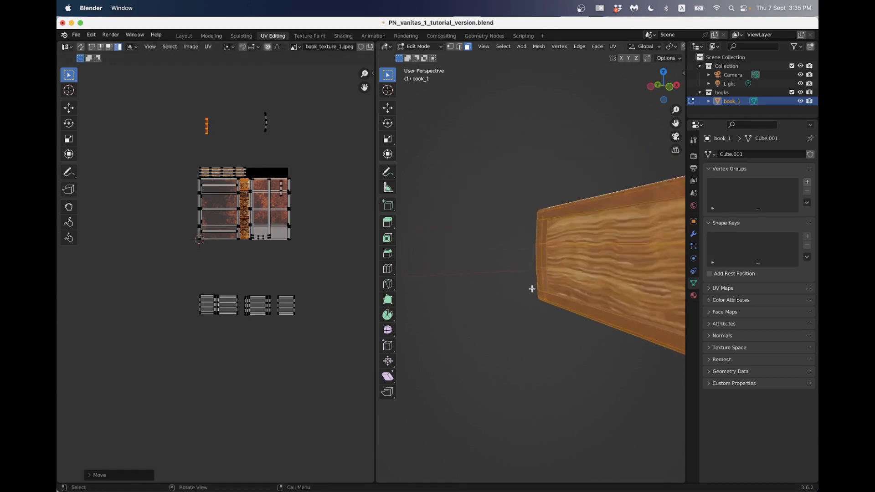
{"action": "scroll", "coordinate": [523, 284], "scroll_direction": "up", "scroll_amount": 3}
{"action": "key", "text": "g"}
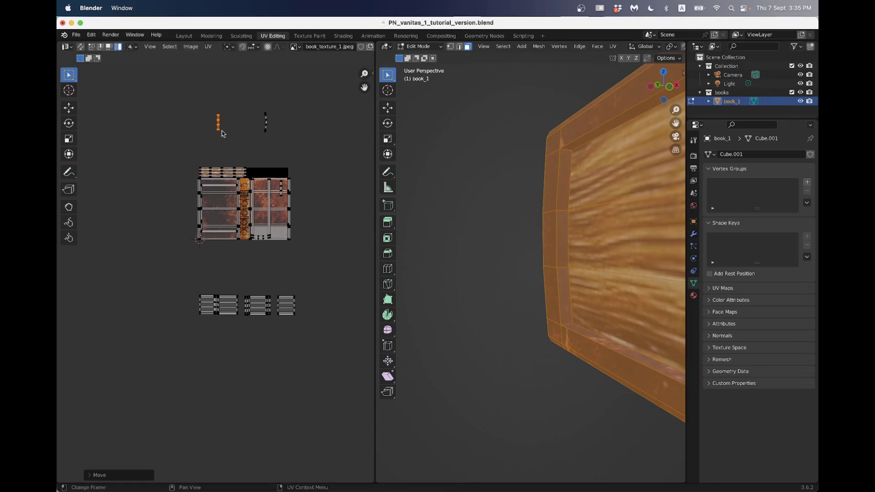
{"action": "left_click", "coordinate": [278, 200]}
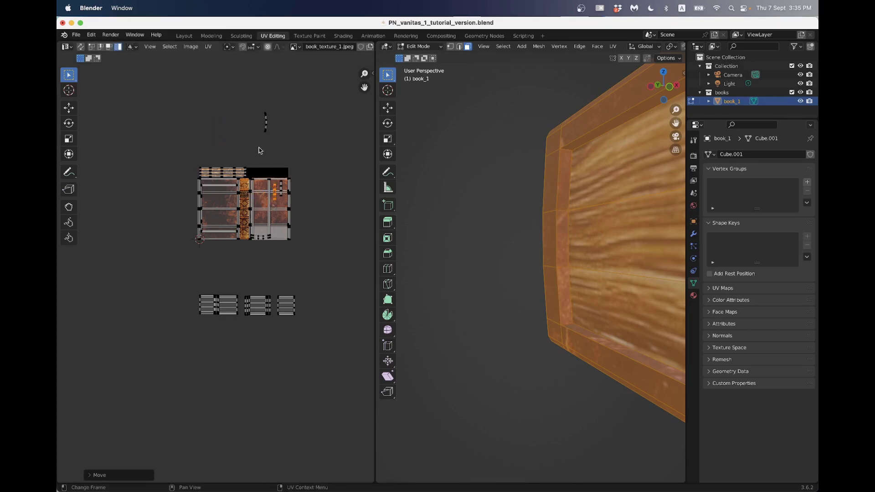
- Try to separate one curved strip island from the overlapping stack above the texture
{"action": "left_click", "coordinate": [267, 119]}
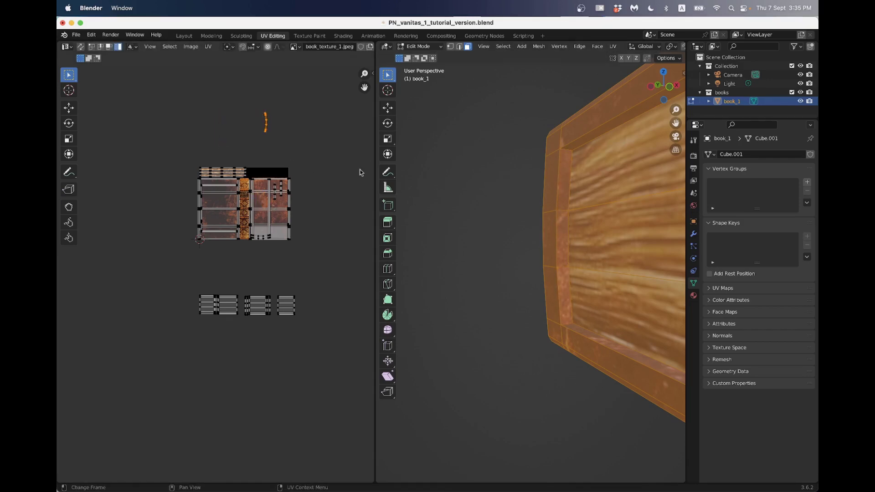
{"action": "scroll", "coordinate": [246, 255], "scroll_direction": "up", "scroll_amount": 3}
{"action": "scroll", "coordinate": [253, 260], "scroll_direction": "up", "scroll_amount": 5}
{"action": "scroll", "coordinate": [300, 208], "scroll_direction": "up", "scroll_amount": 1}
{"action": "middle_click_drag", "start_coordinate": [483, 273], "coordinate": [520, 217]}
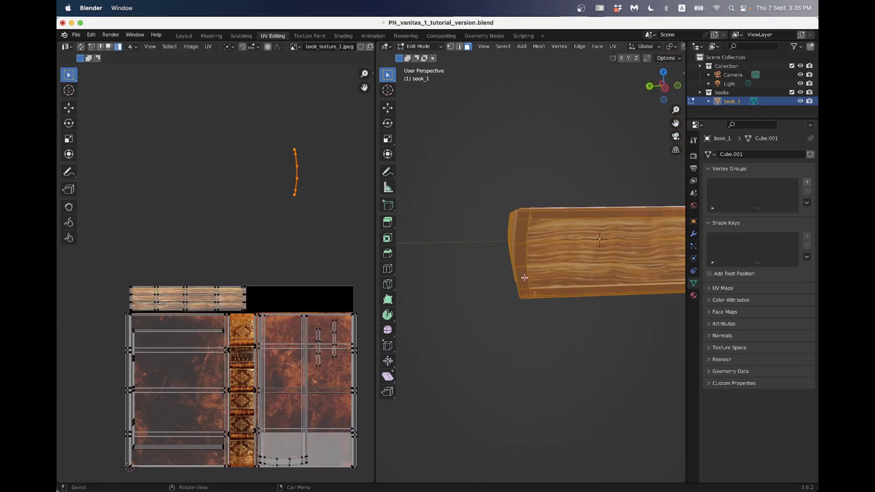
{"action": "key", "text": "g"}
{"action": "left_click", "coordinate": [370, 213]}
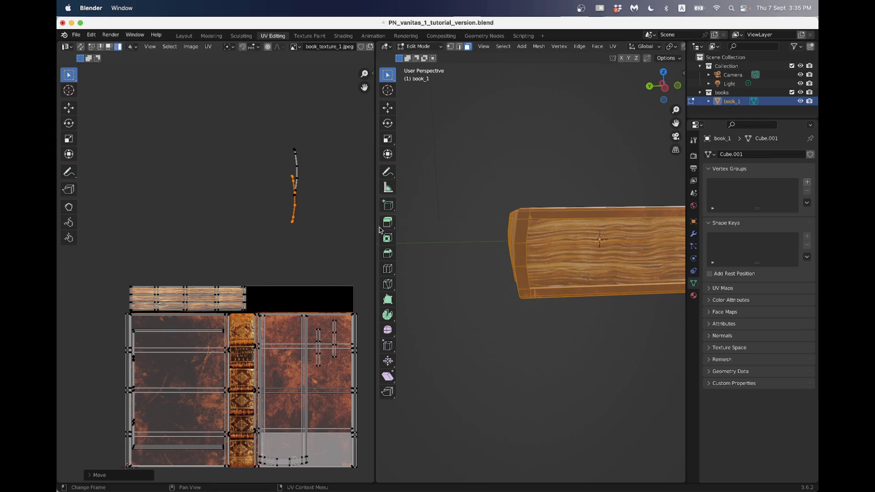
{"action": "scroll", "coordinate": [497, 250], "scroll_direction": "up", "scroll_amount": 5}
{"action": "key", "text": "g"}
{"action": "left_click", "coordinate": [296, 166]}
- Try spreading the stacked curved strip islands apart one by one, and undo these moves
{"action": "left_click", "coordinate": [296, 166]}
{"action": "key", "text": "g"}
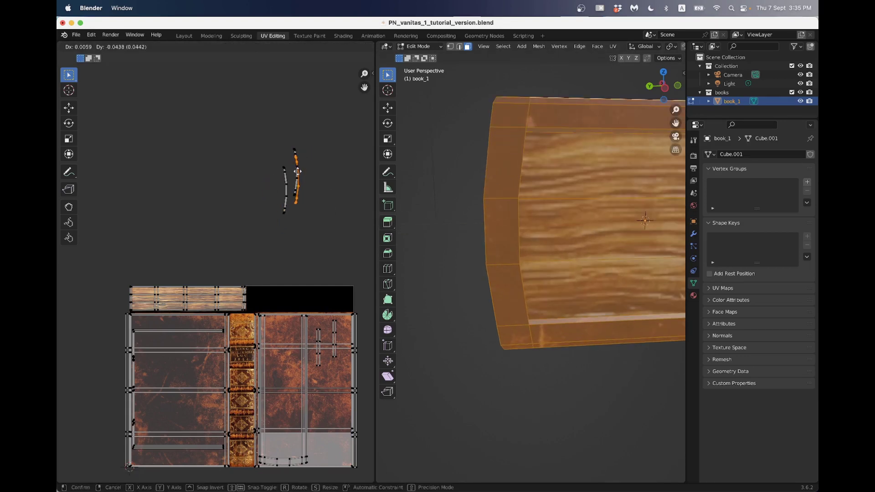
{"action": "left_click", "coordinate": [305, 167]}
{"action": "key", "text": "g"}
{"action": "left_click", "coordinate": [310, 171]}
{"action": "left_click", "coordinate": [301, 172]}
{"action": "key", "text": "g"}
{"action": "left_click", "coordinate": [321, 182]}
{"action": "left_click", "coordinate": [312, 178]}
{"action": "key", "text": "g"}
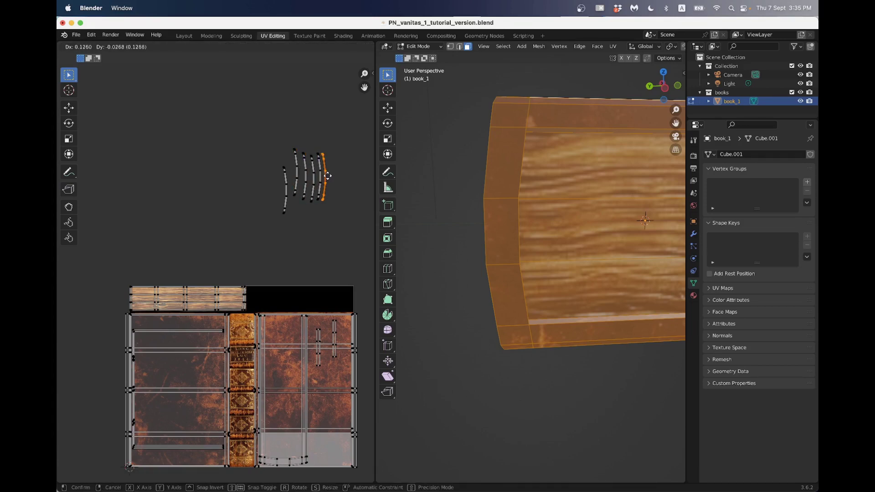
{"action": "left_click", "coordinate": [333, 200]}
{"action": "key", "text": "ctrl+z"}
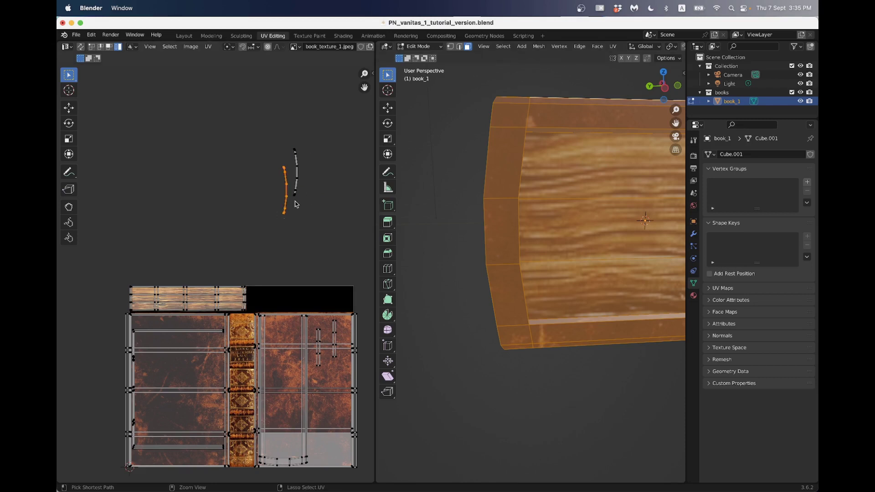
- Move the curved strip islands from above the texture down to the empty area near the lower UV island groups
{"action": "mouse_move", "coordinate": [488, 231]}
{"action": "middle_mouse_down"}
{"action": "mouse_move", "coordinate": [512, 234]}
{"action": "mouse_move", "coordinate": [524, 223]}
{"action": "mouse_move", "coordinate": [503, 239]}
{"action": "mouse_move", "coordinate": [488, 235]}
{"action": "middle_mouse_up"}
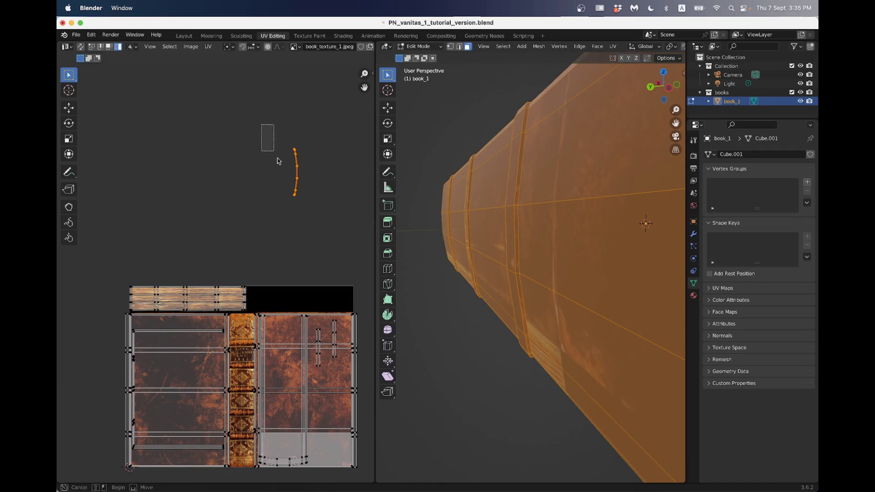
{"action": "key", "text": "g"}
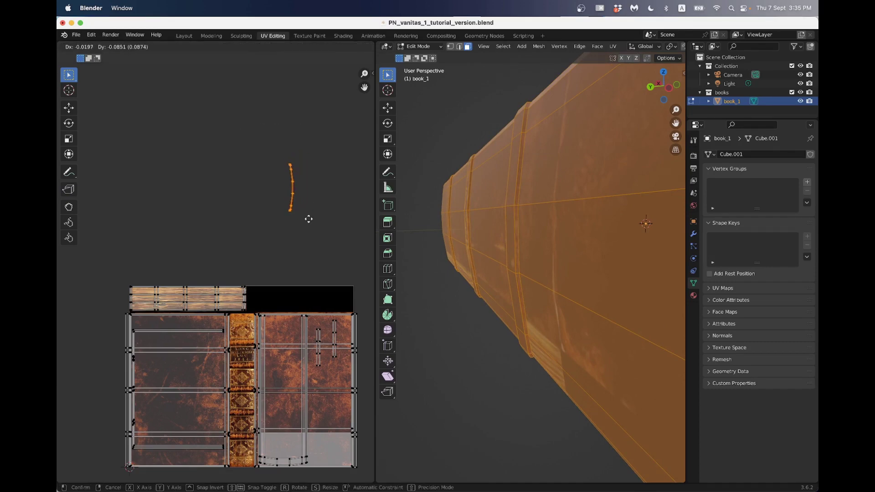
{"action": "left_click", "coordinate": [311, 226]}
{"action": "scroll", "coordinate": [310, 232], "scroll_direction": "down", "scroll_amount": 2}
{"action": "scroll", "coordinate": [310, 232], "scroll_direction": "up", "scroll_amount": 6}
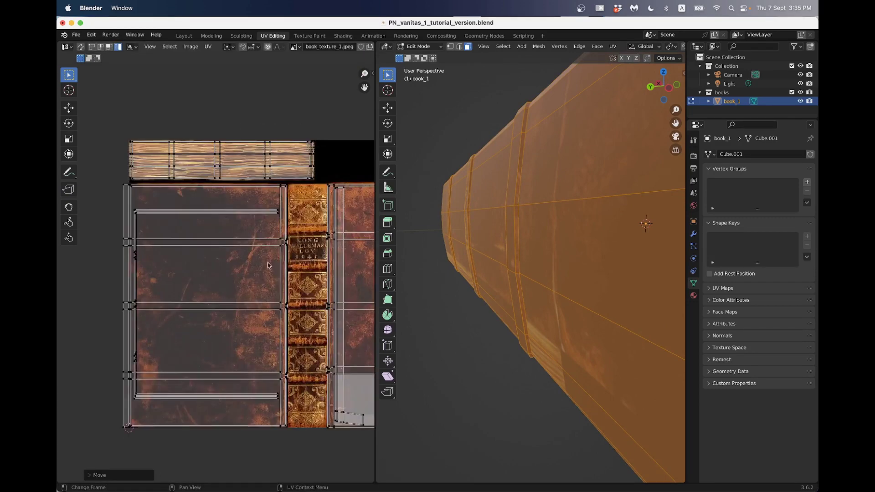
{"action": "scroll", "coordinate": [297, 260], "scroll_direction": "down", "scroll_amount": 4}
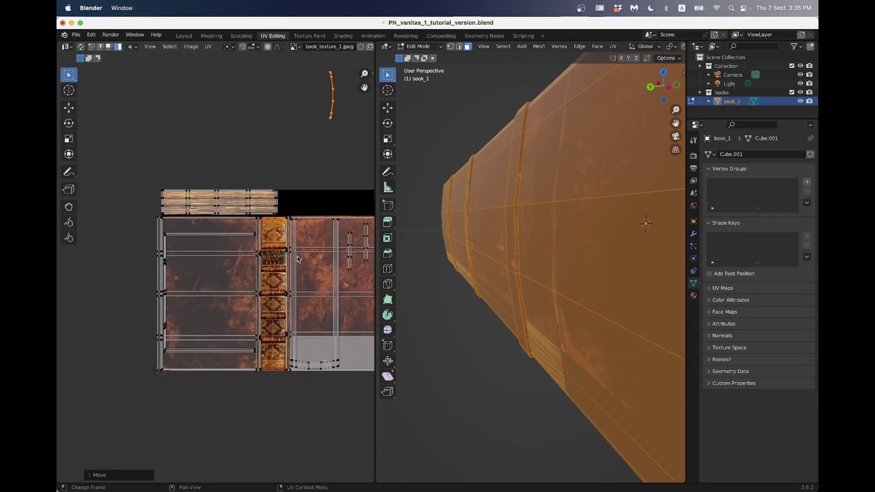
{"action": "scroll", "coordinate": [297, 260], "scroll_direction": "up", "scroll_amount": 3}
{"action": "scroll", "coordinate": [297, 260], "scroll_direction": "down", "scroll_amount": 6}
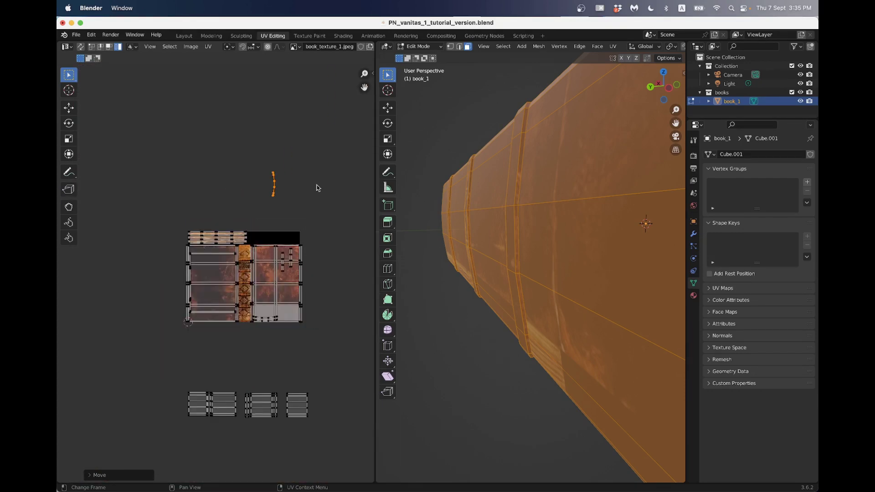
{"action": "key", "text": "g"}
{"action": "left_click", "coordinate": [235, 358]}
- Compare the curved strip islands with the lower rectangular islands and park them in the free space beneath the left cover texture
{"action": "scroll", "coordinate": [241, 353], "scroll_direction": "up", "scroll_amount": 2}
{"action": "scroll", "coordinate": [225, 360], "scroll_direction": "down", "scroll_amount": 2}
{"action": "scroll", "coordinate": [261, 235], "scroll_direction": "up", "scroll_amount": 3}
{"action": "scroll", "coordinate": [232, 286], "scroll_direction": "down", "scroll_amount": 5}
{"action": "scroll", "coordinate": [247, 232], "scroll_direction": "down", "scroll_amount": 1}
{"action": "key", "text": "g"}
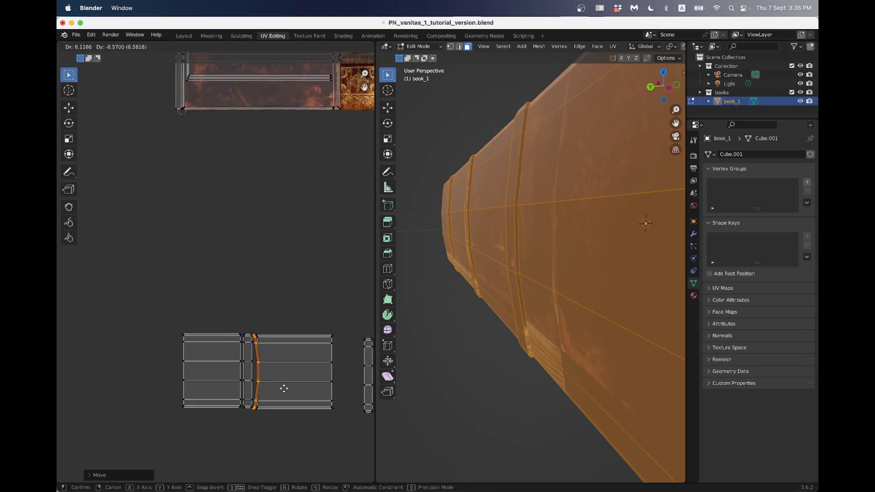
{"action": "left_click", "coordinate": [167, 212]}
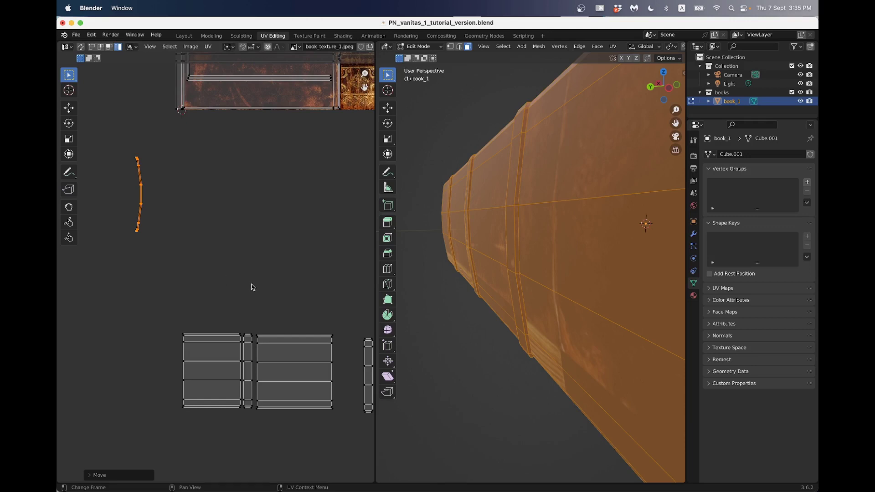
- Rotate all islands below the texture by 90° and place them as a column under the cover textures
{"action": "scroll", "coordinate": [249, 286], "scroll_direction": "down", "scroll_amount": 2}
{"action": "middle_click_drag", "start_coordinate": [524, 274], "coordinate": [411, 267]}
{"action": "scroll", "coordinate": [266, 260], "scroll_direction": "down", "scroll_amount": 3}
{"action": "scroll", "coordinate": [215, 266], "scroll_direction": "up", "scroll_amount": 2}
{"action": "left_click_drag", "start_coordinate": [173, 234], "coordinate": [352, 361]}
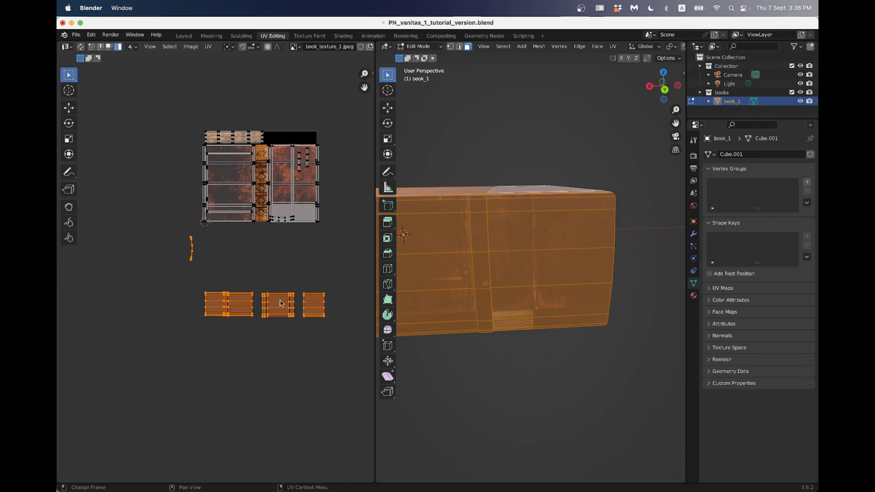
{"action": "type", "text": "r90"}
{"action": "key", "text": "Return"}
{"action": "key", "text": "g"}
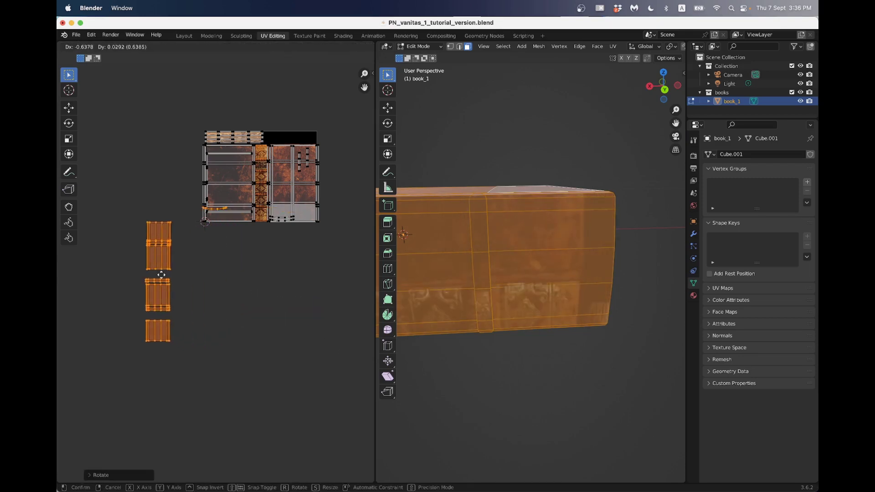
{"action": "left_click", "coordinate": [253, 314]}
{"action": "scroll", "coordinate": [252, 310], "scroll_direction": "up", "scroll_amount": 3}
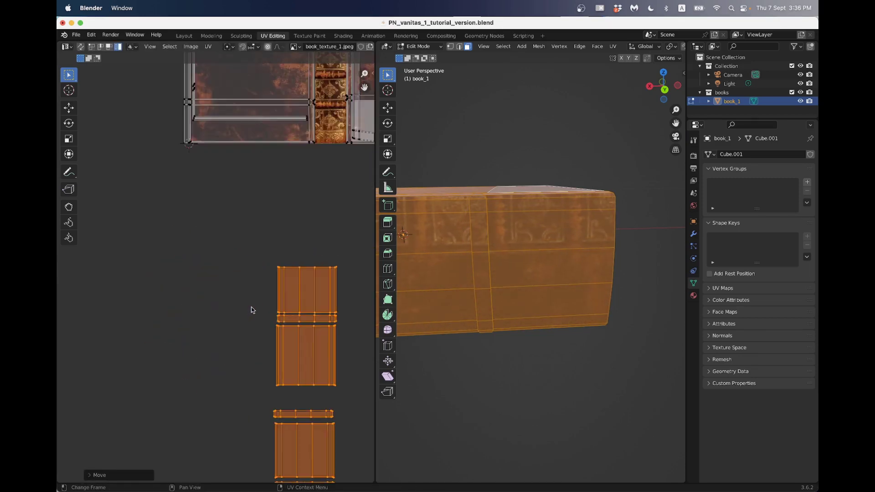
{"action": "middle_click_drag", "start_coordinate": [265, 275], "coordinate": [194, 215]}
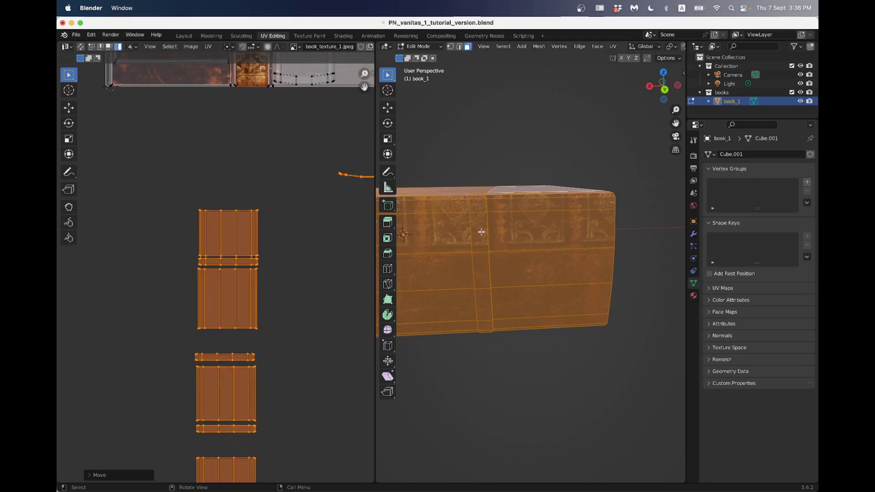
- Select the top island of the rotated column and examine the book's long side in the 3D view
{"action": "scroll", "coordinate": [481, 229], "scroll_direction": "down", "scroll_amount": 5}
{"action": "middle_click_drag", "start_coordinate": [426, 287], "coordinate": [548, 283], "text": "shift"}
{"action": "left_click", "coordinate": [235, 234]}
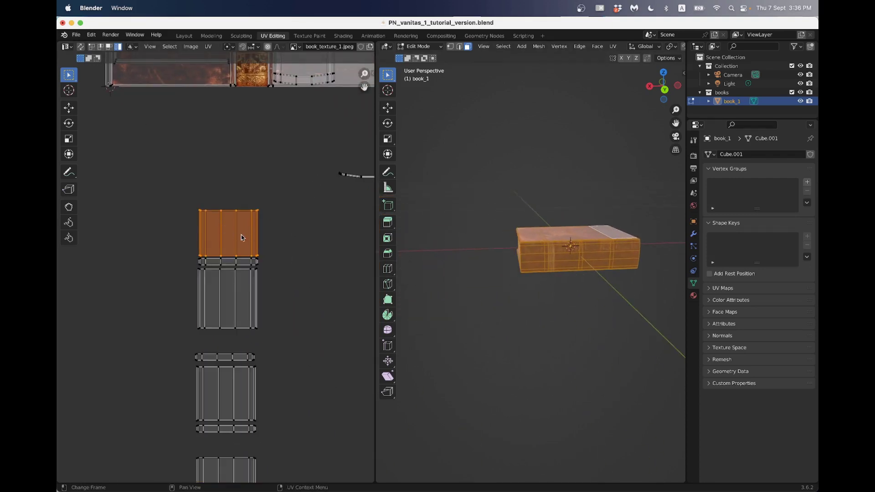
{"action": "scroll", "coordinate": [320, 245], "scroll_direction": "up", "scroll_amount": 2}
{"action": "middle_click_drag", "start_coordinate": [546, 249], "coordinate": [519, 305]}
{"action": "scroll", "coordinate": [520, 305], "scroll_direction": "down", "scroll_amount": 3}
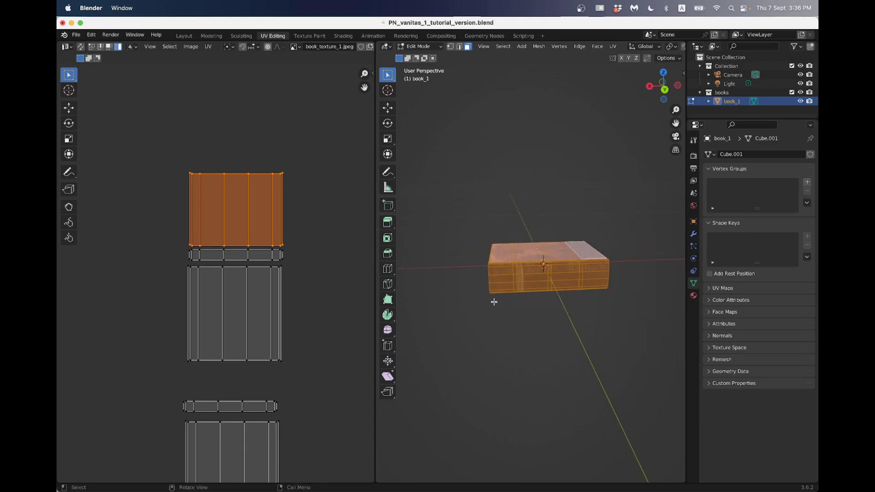
{"action": "scroll", "coordinate": [483, 222], "scroll_direction": "up", "scroll_amount": 5}
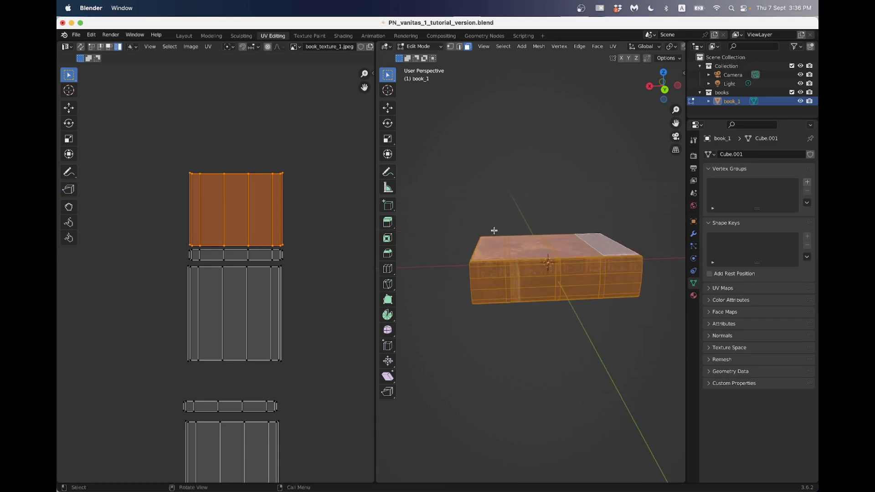
- Switch to Finder, preview UVTextureChecker.png in the cg_textures folder, and return to Blender
{"action": "key", "text": "super+Tab"}
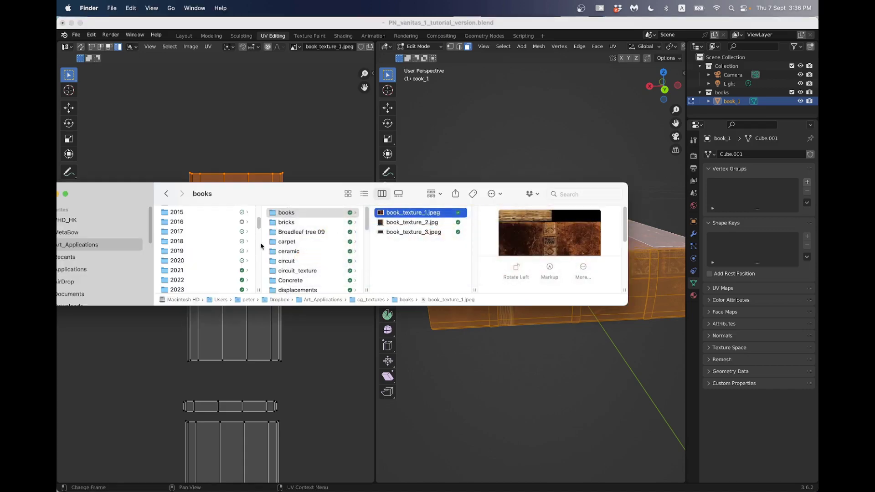
{"action": "scroll", "coordinate": [321, 215], "scroll_direction": "down", "scroll_amount": 10}
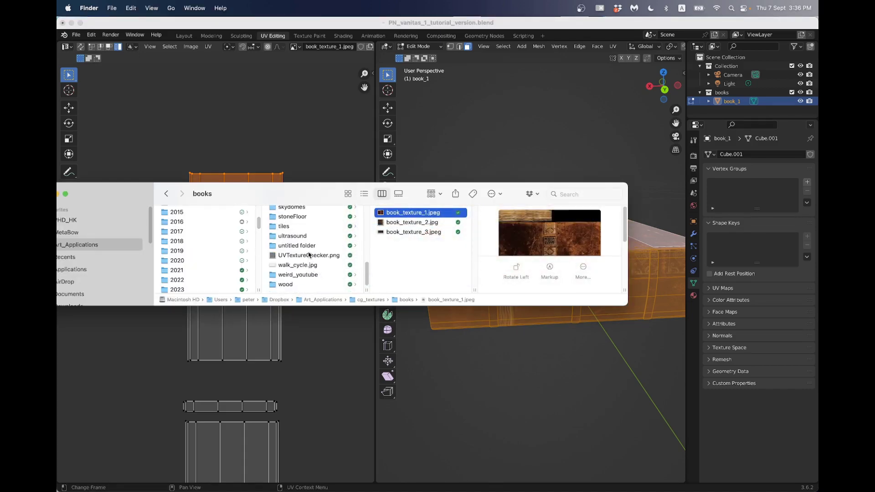
{"action": "left_click", "coordinate": [309, 256]}
{"action": "key", "text": "space"}
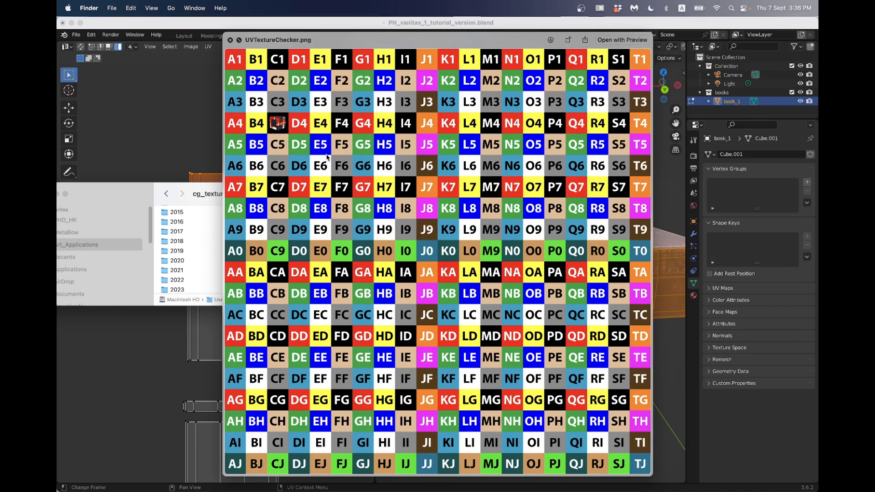
{"action": "key", "text": "space"}
{"action": "left_click", "coordinate": [289, 157]}
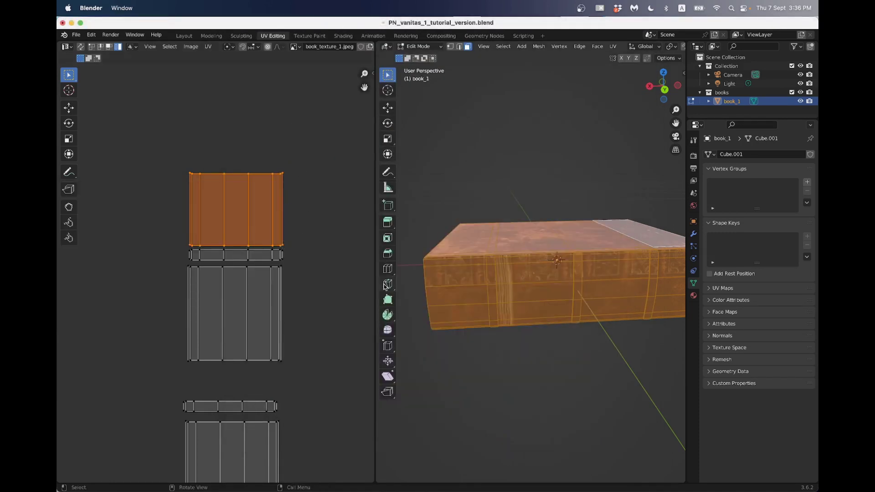
{"action": "left_click_drag", "start_coordinate": [176, 137], "coordinate": [288, 179]}
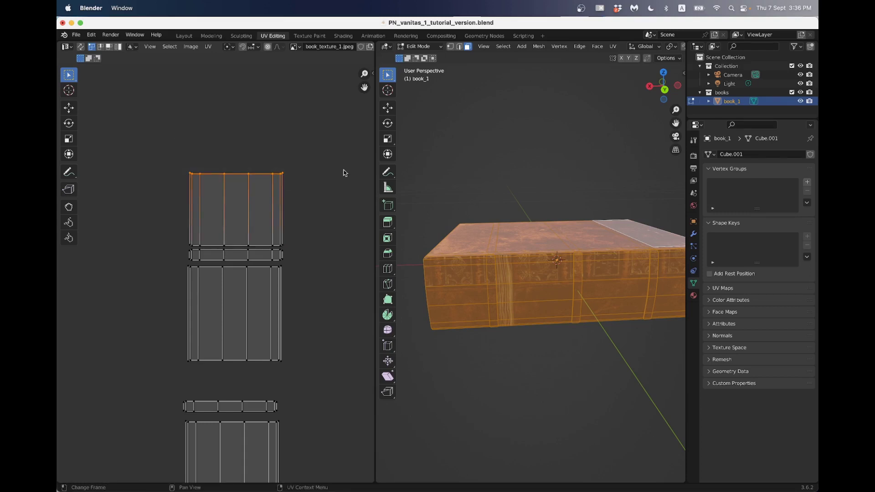
{"action": "key", "text": "g"}
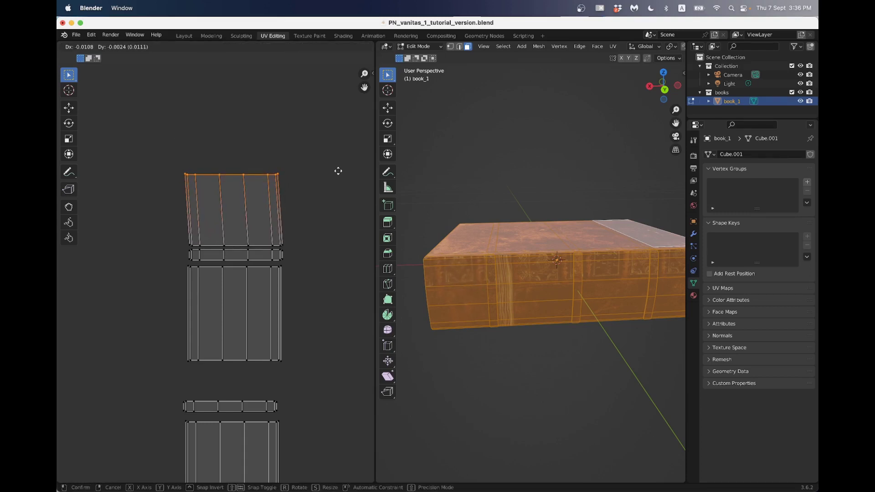
{"action": "right_click", "coordinate": [339, 171]}
- Select the whole column of rectangular islands, leaving out the curved strips, and rotate it by 90°
{"action": "scroll", "coordinate": [331, 182], "scroll_direction": "down", "scroll_amount": 3}
{"action": "scroll", "coordinate": [332, 193], "scroll_direction": "up", "scroll_amount": 3}
{"action": "scroll", "coordinate": [297, 195], "scroll_direction": "down", "scroll_amount": 3}
{"action": "scroll", "coordinate": [181, 194], "scroll_direction": "down", "scroll_amount": 2}
{"action": "left_click_drag", "start_coordinate": [177, 205], "coordinate": [254, 412]}
{"action": "scroll", "coordinate": [269, 328], "scroll_direction": "up", "scroll_amount": 2}
{"action": "type", "text": "r"}
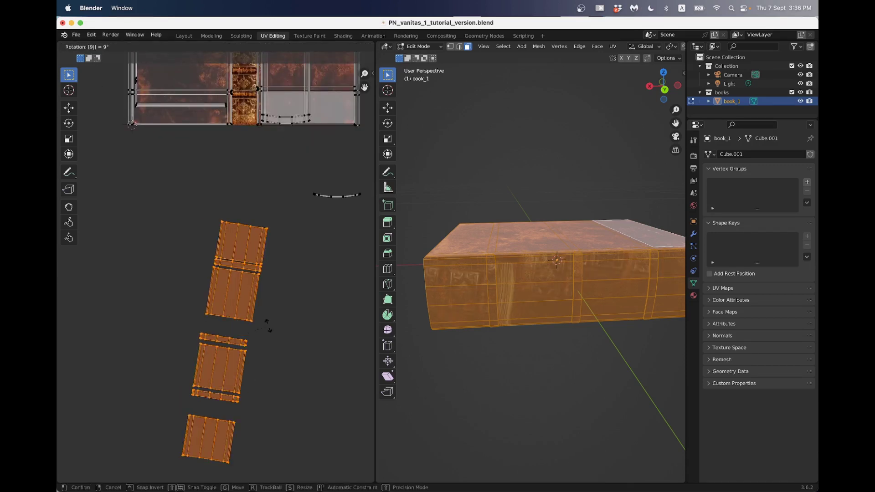
{"action": "type", "text": "90"}
{"action": "key", "text": "Return"}
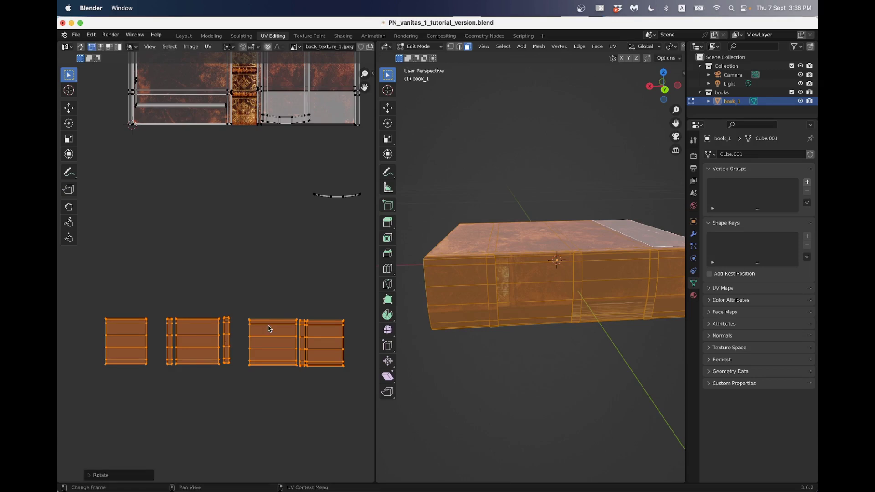
- Rotate the rectangular islands by 180° and move the row up closer to the texture
{"action": "type", "text": "r180"}
{"action": "key", "text": "Return"}
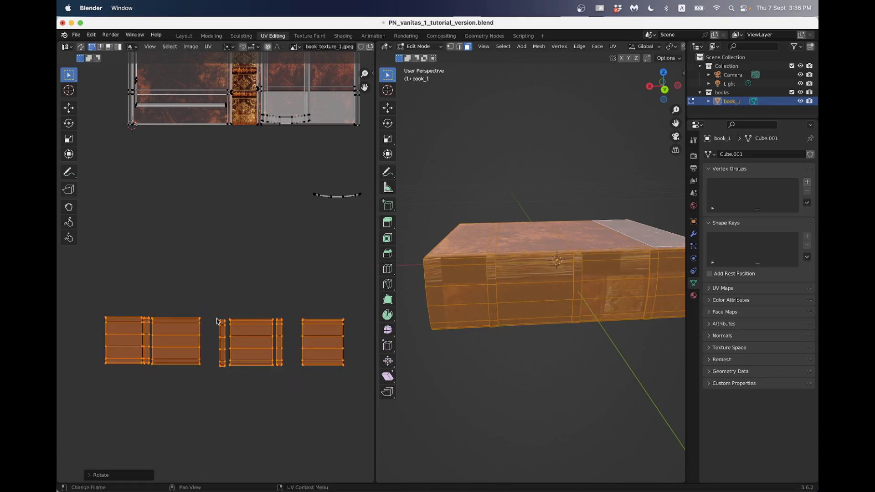
{"action": "key", "text": "g"}
{"action": "left_click", "coordinate": [192, 229]}
{"action": "middle_click_drag", "start_coordinate": [461, 306], "coordinate": [412, 267]}
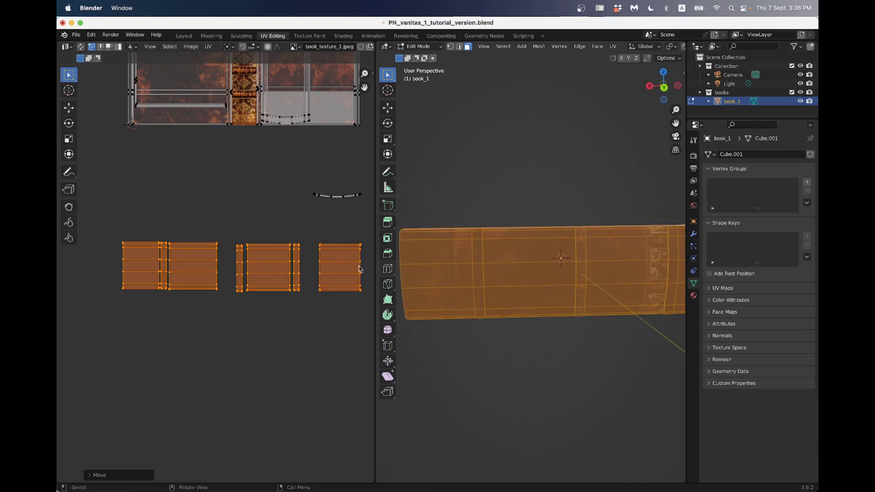
{"action": "scroll", "coordinate": [128, 269], "scroll_direction": "up", "scroll_amount": 2}
{"action": "middle_click_drag", "start_coordinate": [132, 267], "coordinate": [234, 274]}
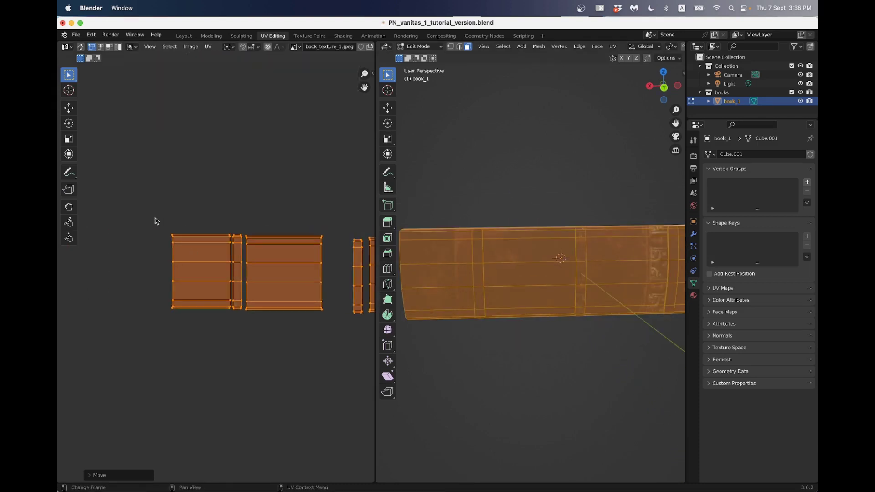
{"action": "left_click_drag", "start_coordinate": [156, 219], "coordinate": [184, 326]}
{"action": "key", "text": "g"}
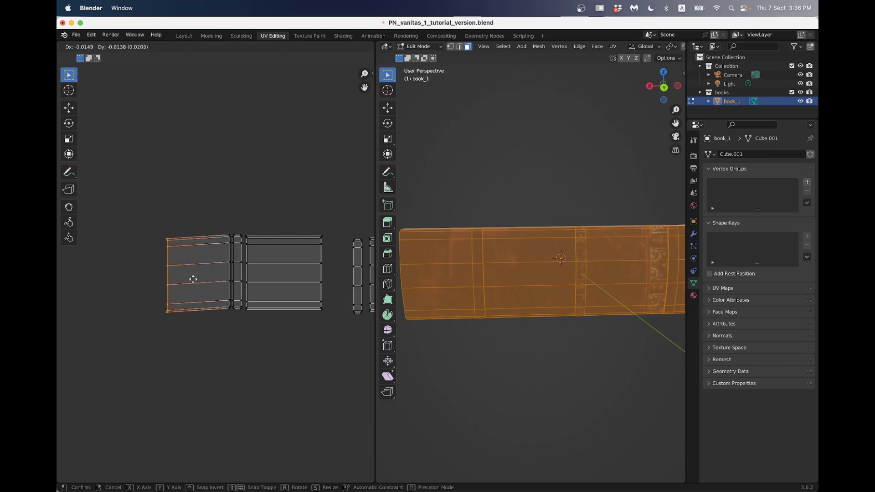
{"action": "right_click", "coordinate": [204, 274]}
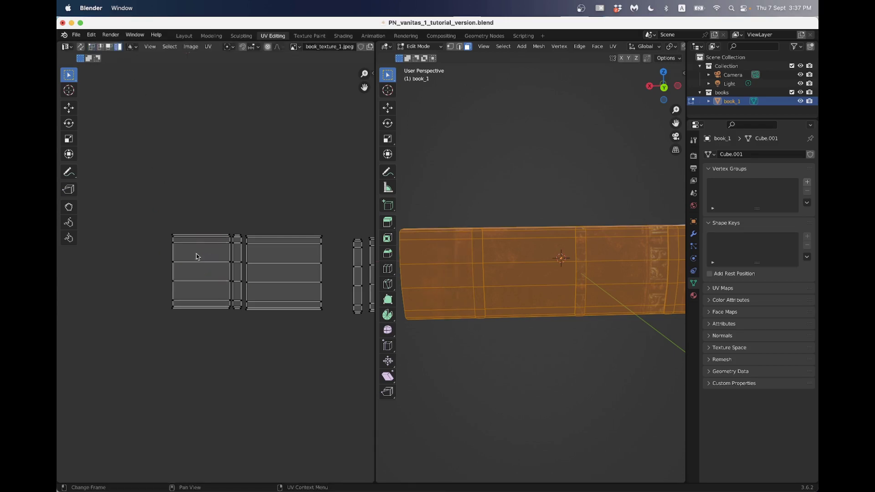
- Rotate the leftmost rectangular island by 180° and move it left, away from the narrow strip beside it
{"action": "key", "text": "l"}
{"action": "key", "text": "r"}
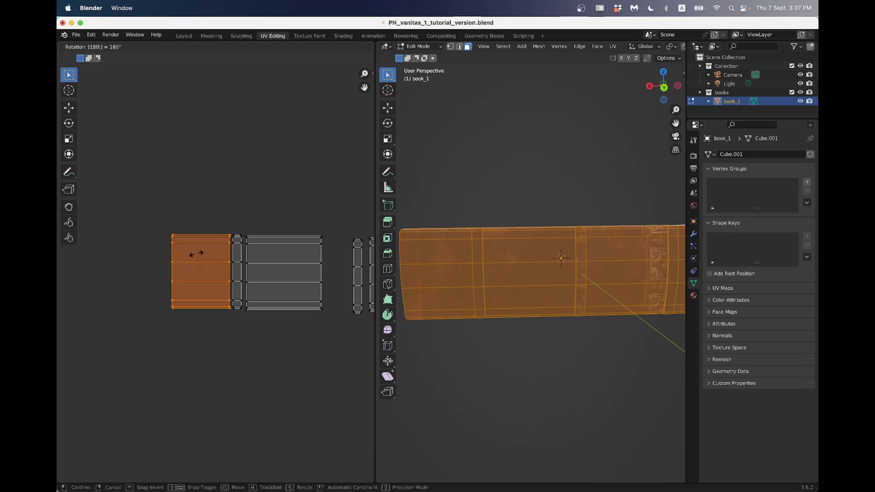
{"action": "left_click", "coordinate": [196, 255]}
{"action": "key", "text": "g"}
{"action": "left_click", "coordinate": [165, 259]}
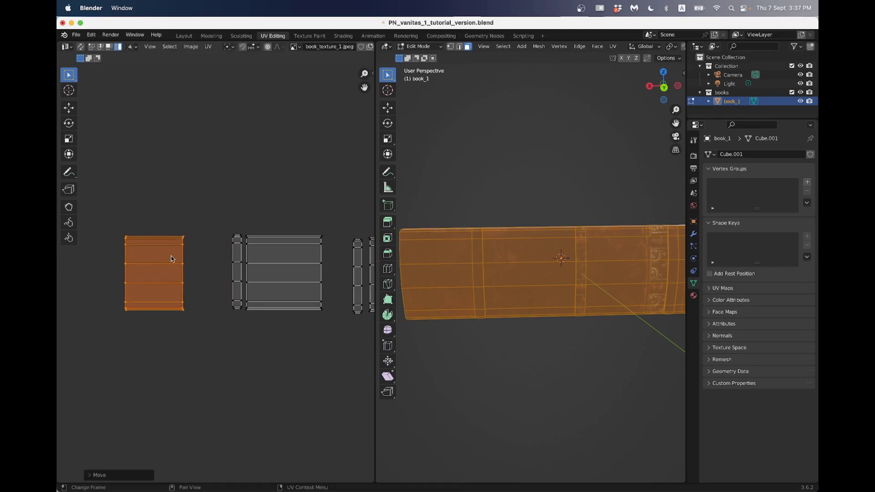
- Separate the narrow strip island from the wide island on its right and nudge it to locate its faces on the book
{"action": "left_click_drag", "start_coordinate": [237, 276], "coordinate": [221, 275]}
{"action": "scroll", "coordinate": [575, 298], "scroll_direction": "down", "scroll_amount": 4}
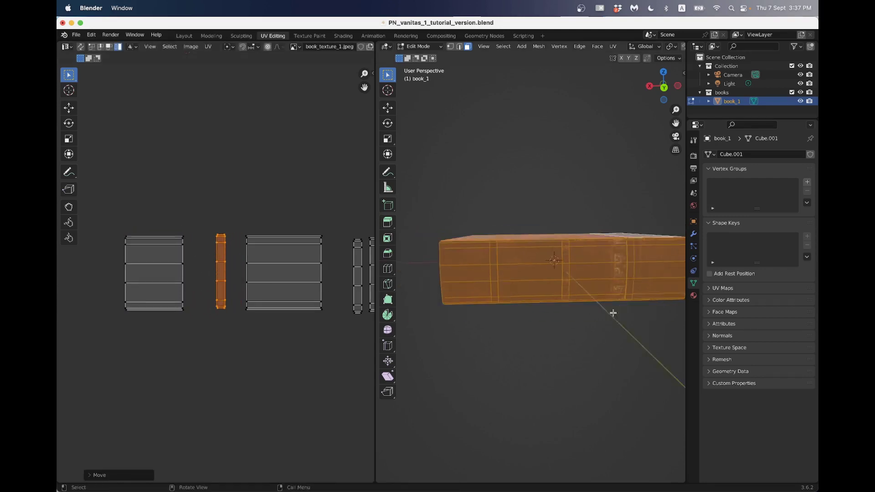
{"action": "key", "text": "g"}
{"action": "left_click", "coordinate": [287, 279]}
{"action": "middle_click_drag", "start_coordinate": [565, 283], "coordinate": [527, 289]}
{"action": "scroll", "coordinate": [569, 302], "scroll_direction": "up", "scroll_amount": 3}
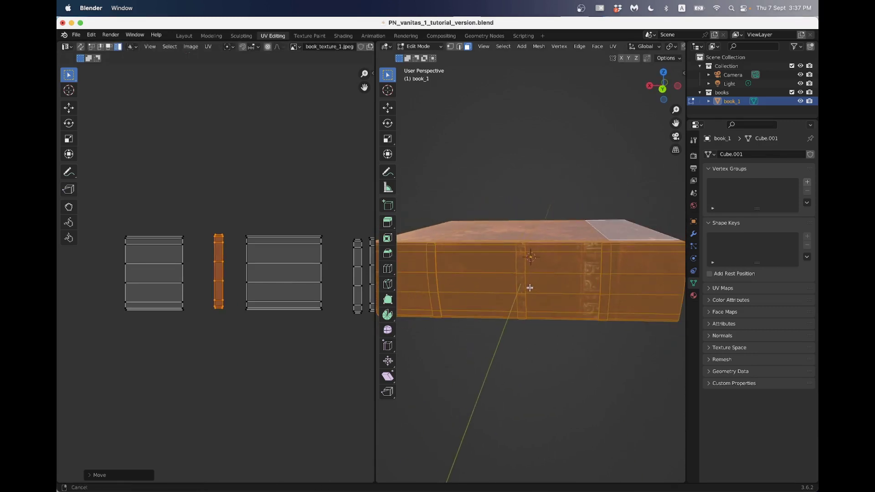
{"action": "key", "text": "g"}
{"action": "left_click", "coordinate": [285, 272]}
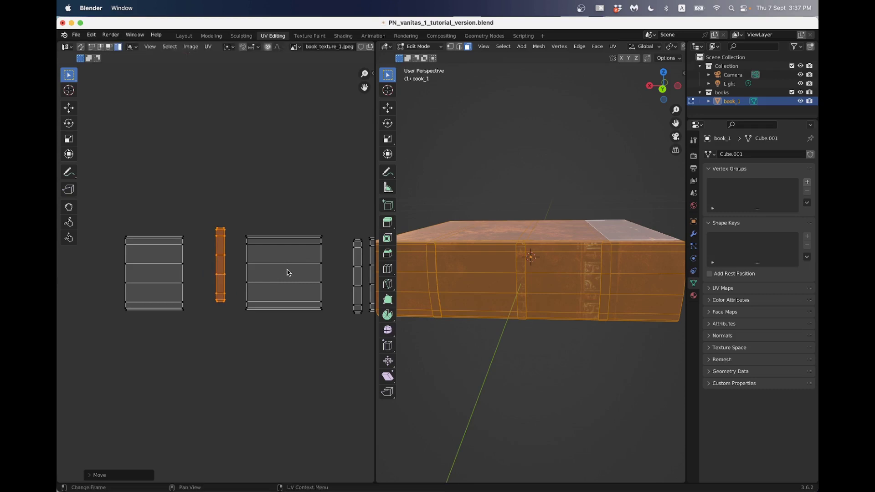
- Place the narrow strip island next to the left rectangular island, aligned with its height
{"action": "middle_click_drag", "start_coordinate": [455, 294], "coordinate": [535, 284]}
{"action": "scroll", "coordinate": [542, 284], "scroll_direction": "up", "scroll_amount": 4}
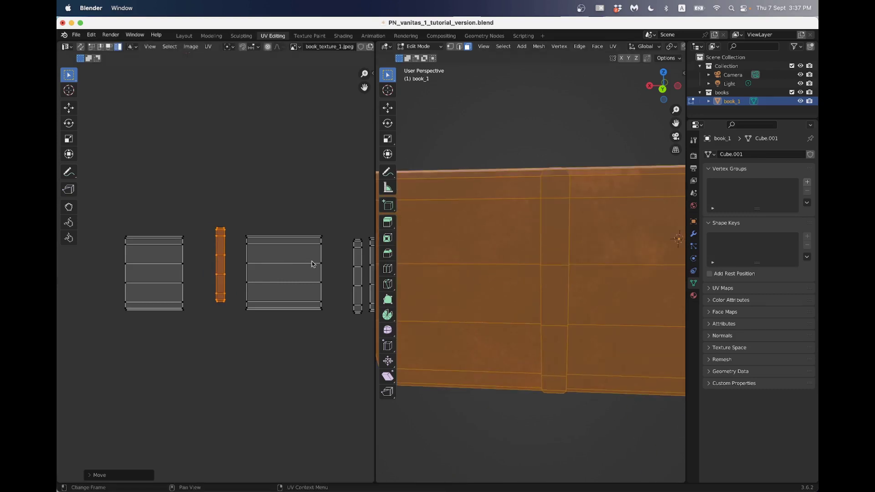
{"action": "key", "text": "g"}
{"action": "left_click", "coordinate": [197, 270]}
{"action": "scroll", "coordinate": [197, 270], "scroll_direction": "up", "scroll_amount": 1}
{"action": "key", "text": "g"}
{"action": "left_click", "coordinate": [201, 234]}
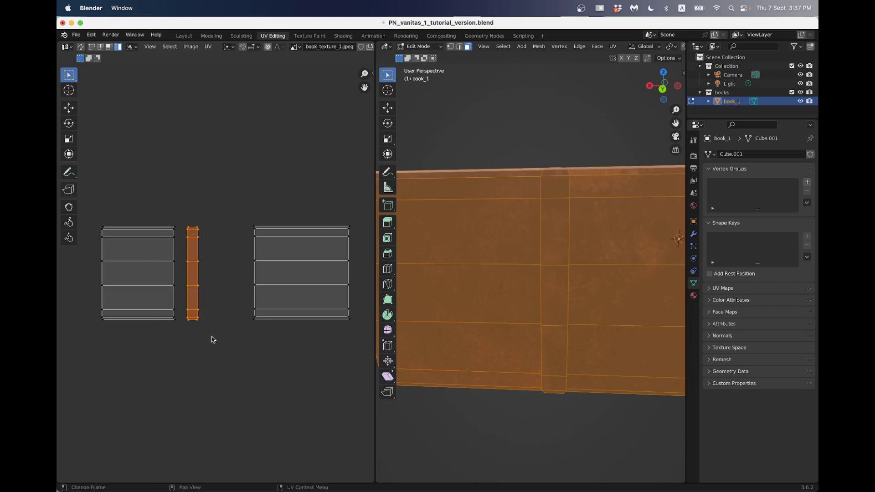
- Rotate the narrow strip island by 180° and place it directly beside the leftmost rectangular island
{"action": "left_click_drag", "start_coordinate": [195, 217], "coordinate": [206, 320]}
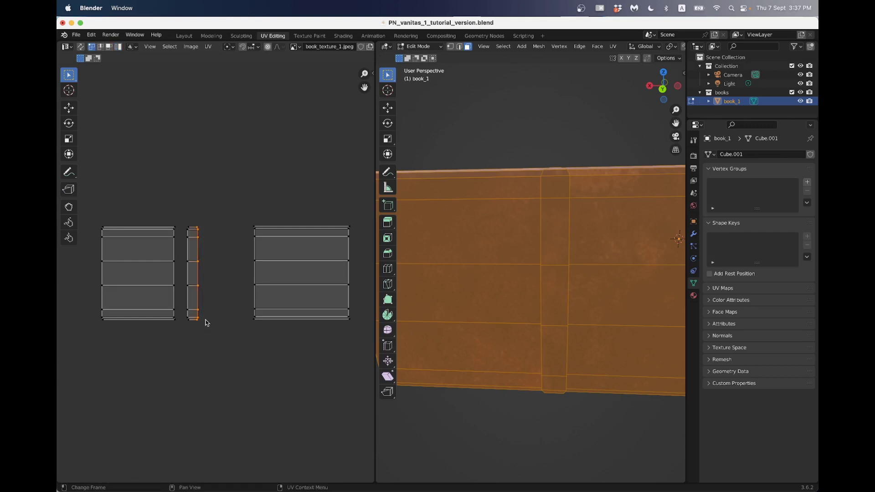
{"action": "key", "text": "g"}
{"action": "right_click", "coordinate": [218, 319]}
{"action": "left_click_drag", "start_coordinate": [185, 216], "coordinate": [221, 350]}
{"action": "type", "text": "r180"}
{"action": "key", "text": "Return"}
{"action": "key", "text": "g"}
{"action": "left_click", "coordinate": [212, 348]}
- Identify the next wide island by nudging its left edge, then rotate the island by 180° and place it beside the narrow strip
{"action": "left_click_drag", "start_coordinate": [238, 209], "coordinate": [271, 336]}
{"action": "key", "text": "g"}
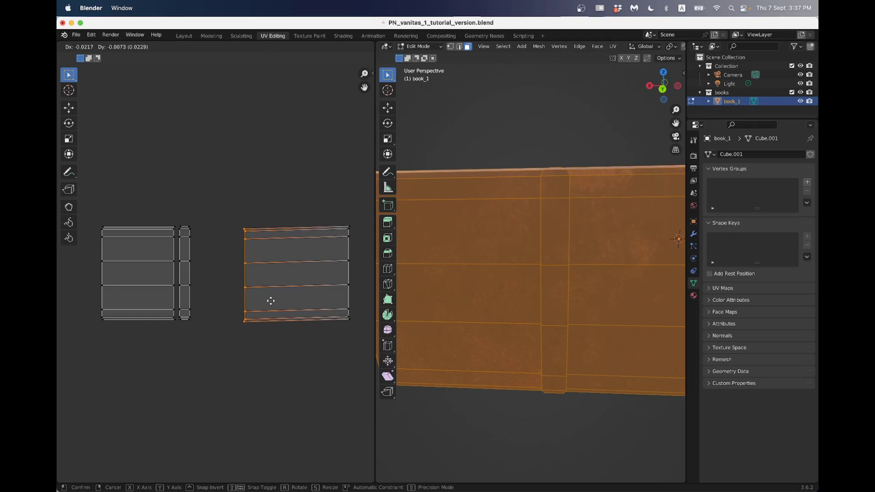
{"action": "left_click", "coordinate": [274, 299]}
{"action": "scroll", "coordinate": [282, 294], "scroll_direction": "down", "scroll_amount": 3}
{"action": "scroll", "coordinate": [538, 305], "scroll_direction": "down", "scroll_amount": 2}
{"action": "middle_click_drag", "start_coordinate": [538, 304], "coordinate": [467, 301]}
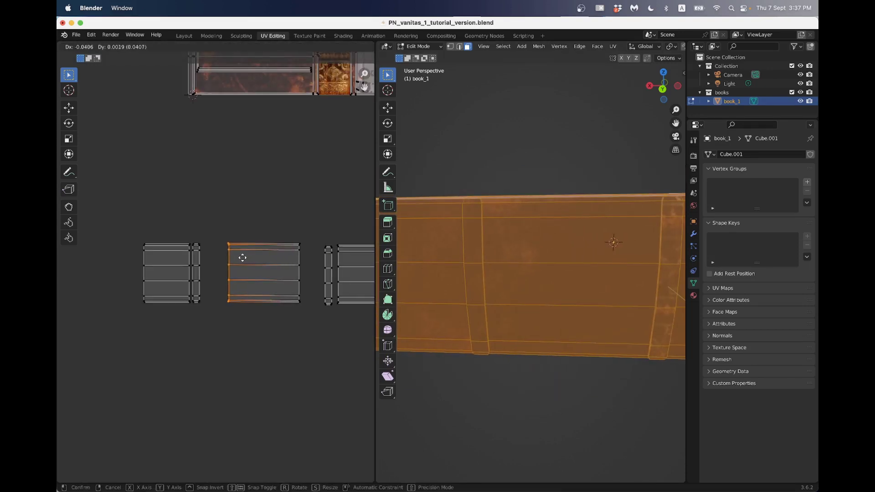
{"action": "left_click_drag", "start_coordinate": [219, 213], "coordinate": [311, 323]}
{"action": "type", "text": "r90"}
{"action": "key", "text": "Return"}
{"action": "key", "text": "g"}
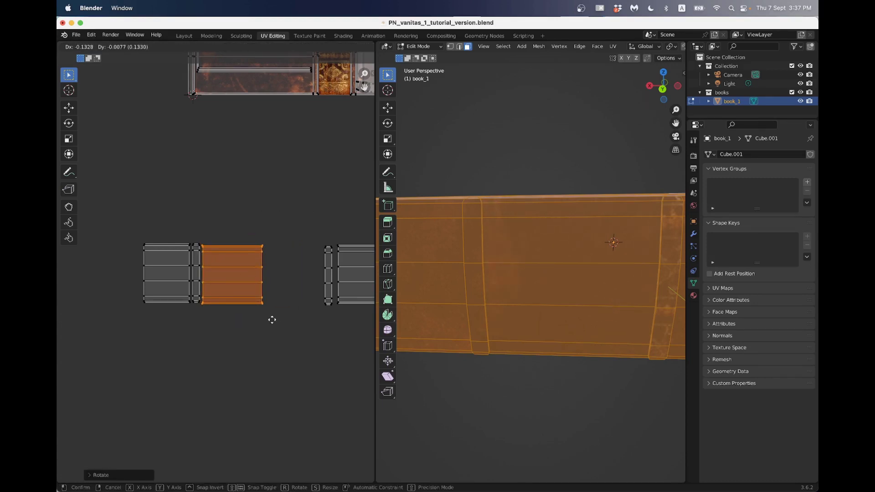
{"action": "left_click", "coordinate": [272, 321]}
- Rotate the second narrow strip island by 180° and attach it to the end of the assembled row, aligned in height
{"action": "scroll", "coordinate": [303, 303], "scroll_direction": "up", "scroll_amount": 2}
{"action": "middle_click_drag", "start_coordinate": [303, 303], "coordinate": [209, 274]}
{"action": "left_click_drag", "start_coordinate": [263, 199], "coordinate": [284, 322]}
{"action": "scroll", "coordinate": [495, 298], "scroll_direction": "up", "scroll_amount": 2}
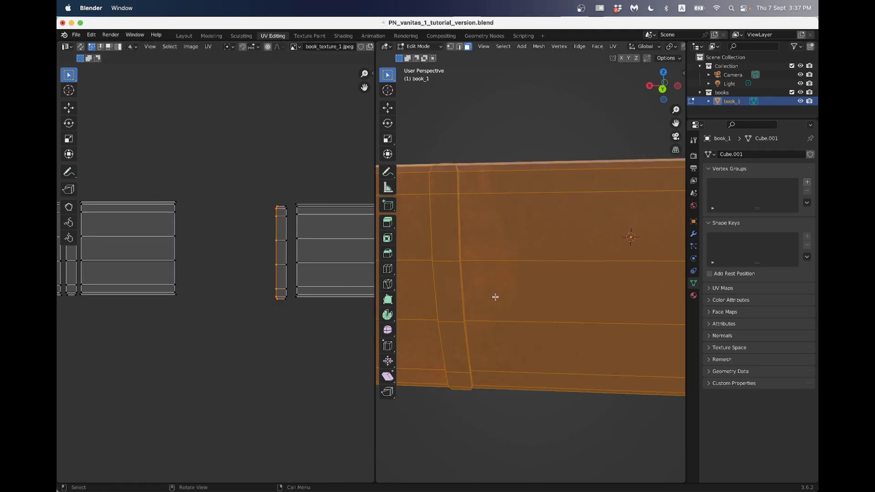
{"action": "scroll", "coordinate": [474, 297], "scroll_direction": "down", "scroll_amount": 2}
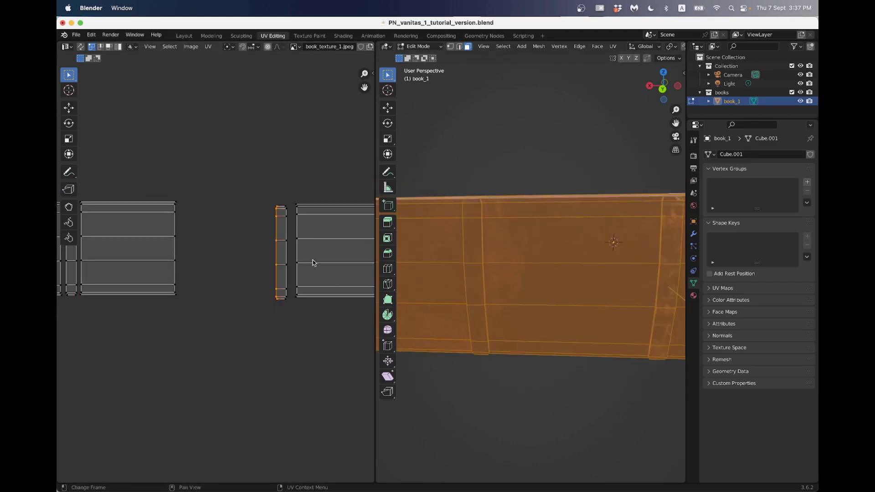
{"action": "left_click_drag", "start_coordinate": [260, 185], "coordinate": [294, 312]}
{"action": "key", "text": "r"}
{"action": "left_click", "coordinate": [290, 305]}
{"action": "key", "text": "g"}
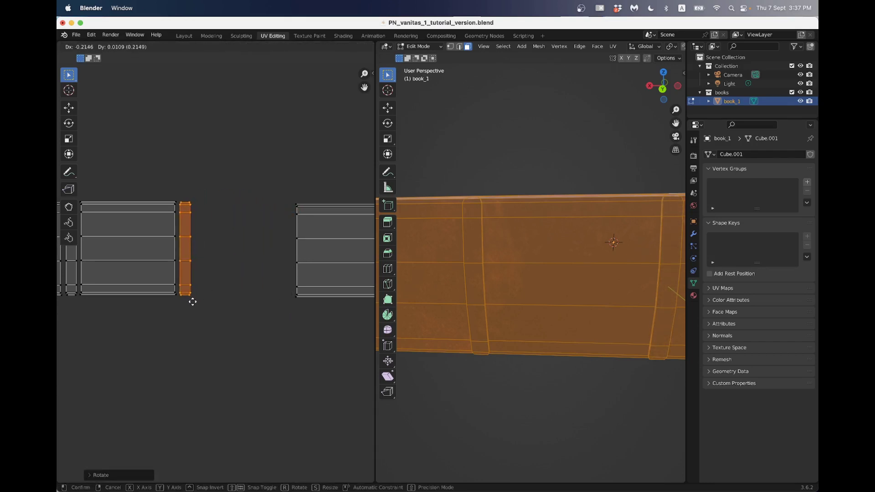
{"action": "left_click", "coordinate": [192, 300]}
- Nudge the left edge of the next rectangular island to locate its faces on the book's spine
{"action": "left_click_drag", "start_coordinate": [273, 185], "coordinate": [303, 322]}
{"action": "scroll", "coordinate": [559, 338], "scroll_direction": "down", "scroll_amount": 4}
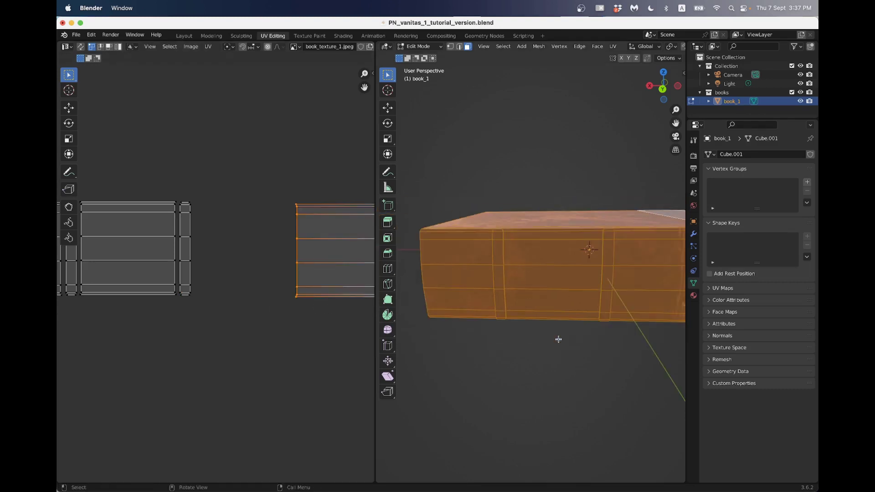
{"action": "key", "text": "g"}
{"action": "left_click", "coordinate": [314, 271]}
{"action": "middle_click_drag", "start_coordinate": [518, 293], "coordinate": [522, 287]}
{"action": "key", "text": "g"}
{"action": "key", "text": "Escape"}
- Rotate the third rectangular island by 180° and place it at the end of the assembled row
{"action": "scroll", "coordinate": [269, 221], "scroll_direction": "down", "scroll_amount": 3}
{"action": "scroll", "coordinate": [256, 223], "scroll_direction": "right", "scroll_amount": 1}
{"action": "left_click_drag", "start_coordinate": [229, 199], "coordinate": [309, 309]}
{"action": "key", "text": "r"}
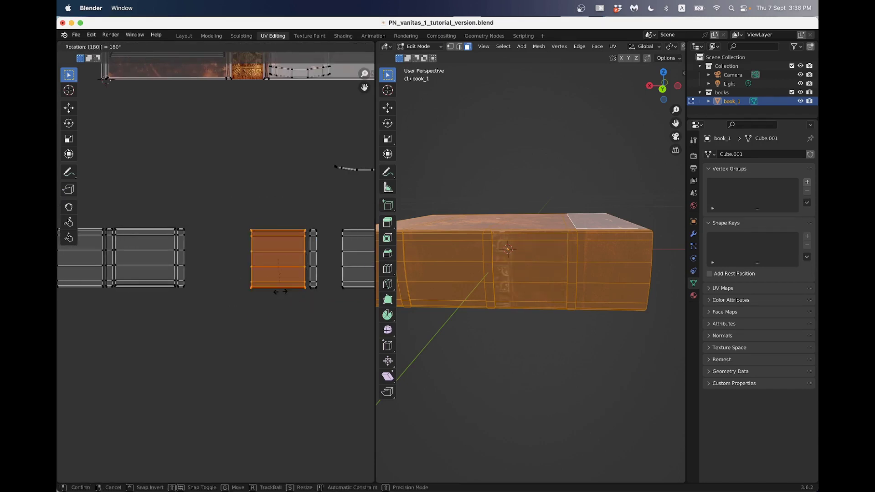
{"action": "left_click", "coordinate": [282, 293]}
{"action": "key", "text": "g"}
{"action": "left_click", "coordinate": [215, 293]}
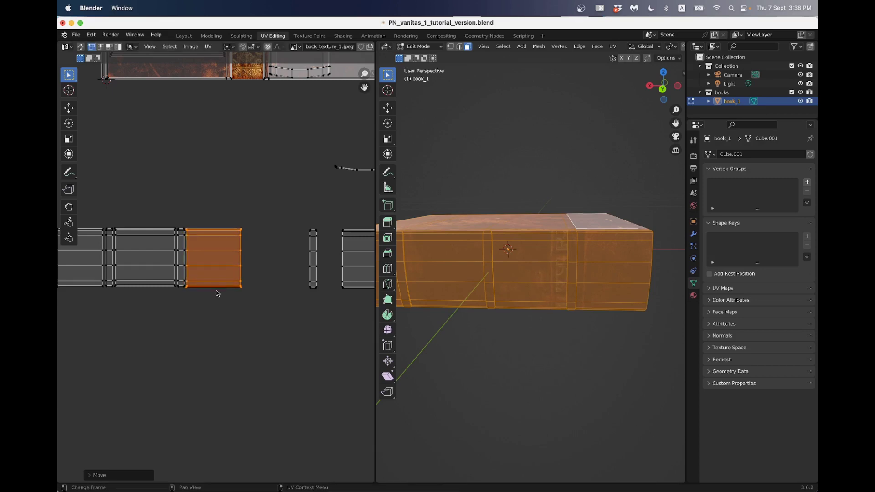
- Check which spine faces the remaining narrow strip covers, then rotate it by 180° and place it beside the third rectangular island
{"action": "scroll", "coordinate": [332, 254], "scroll_direction": "up", "scroll_amount": 3}
{"action": "scroll", "coordinate": [274, 205], "scroll_direction": "right", "scroll_amount": 3}
{"action": "left_click_drag", "start_coordinate": [242, 170], "coordinate": [257, 280]}
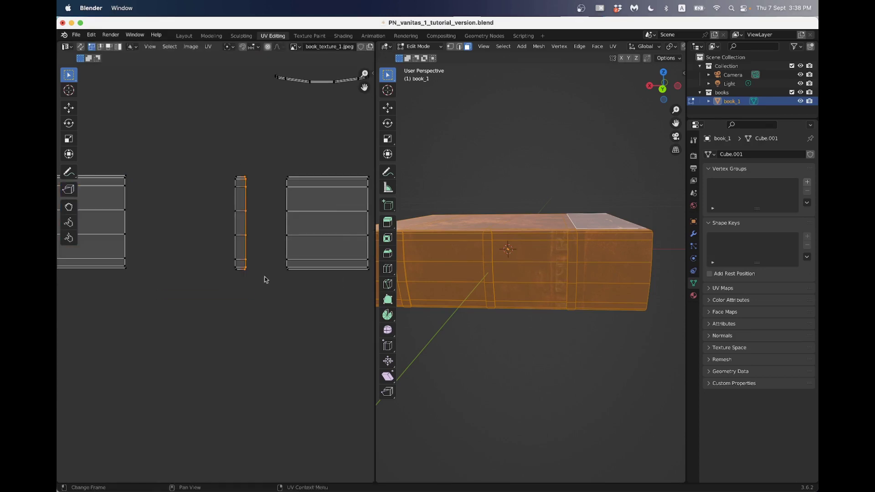
{"action": "scroll", "coordinate": [456, 251], "scroll_direction": "up", "scroll_amount": 2}
{"action": "key", "text": "g"}
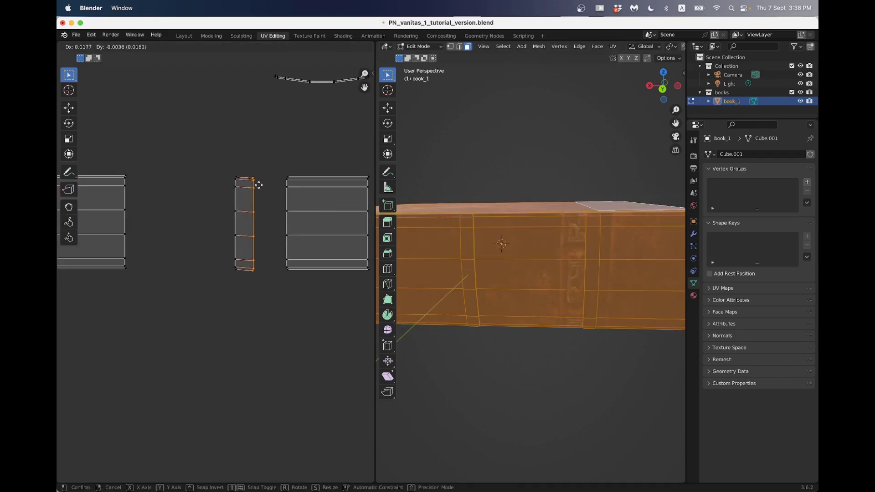
{"action": "key", "text": "Escape"}
{"action": "left_click_drag", "start_coordinate": [221, 152], "coordinate": [258, 283]}
{"action": "key", "text": "r"}
{"action": "left_click", "coordinate": [258, 283]}
{"action": "key", "text": "g"}
{"action": "left_click", "coordinate": [161, 279]}
- Rotate the last rectangular island by 180° and move it against the final narrow strip to complete the row
{"action": "left_click_drag", "start_coordinate": [251, 154], "coordinate": [299, 305]}
{"action": "key", "text": "g"}
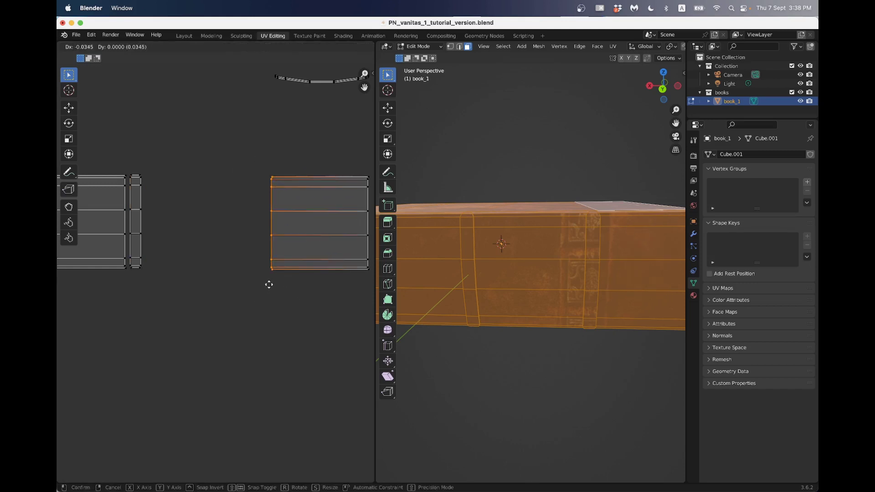
{"action": "right_click", "coordinate": [269, 286]}
{"action": "scroll", "coordinate": [248, 168], "scroll_direction": "down", "scroll_amount": 2}
{"action": "left_click_drag", "start_coordinate": [246, 178], "coordinate": [322, 297]}
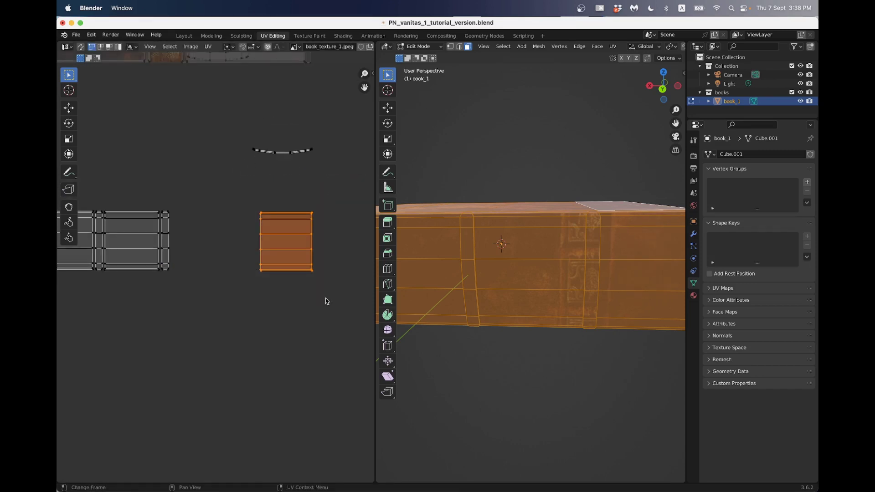
{"action": "key", "text": "r"}
{"action": "left_click", "coordinate": [326, 299]}
{"action": "key", "text": "g"}
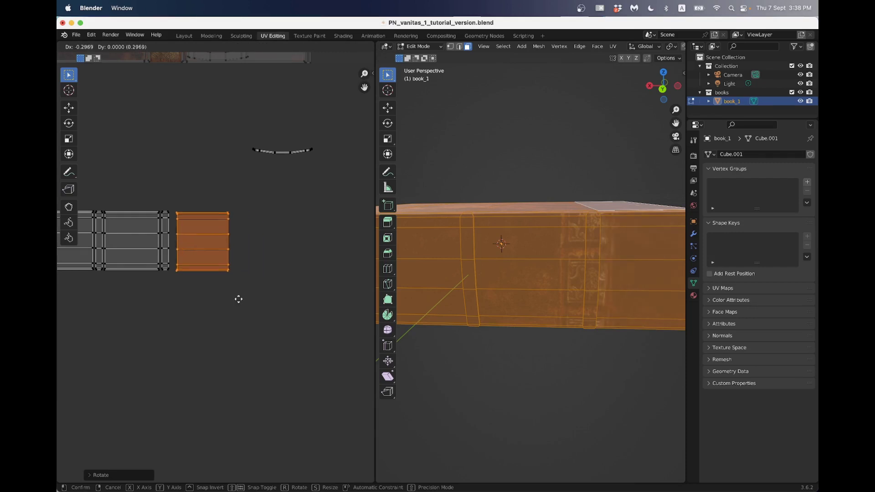
{"action": "left_click", "coordinate": [237, 299]}
- Select the whole assembled row of spine islands and rotate it by 90° into a vertical column
{"action": "scroll", "coordinate": [439, 304], "scroll_direction": "down", "scroll_amount": 3}
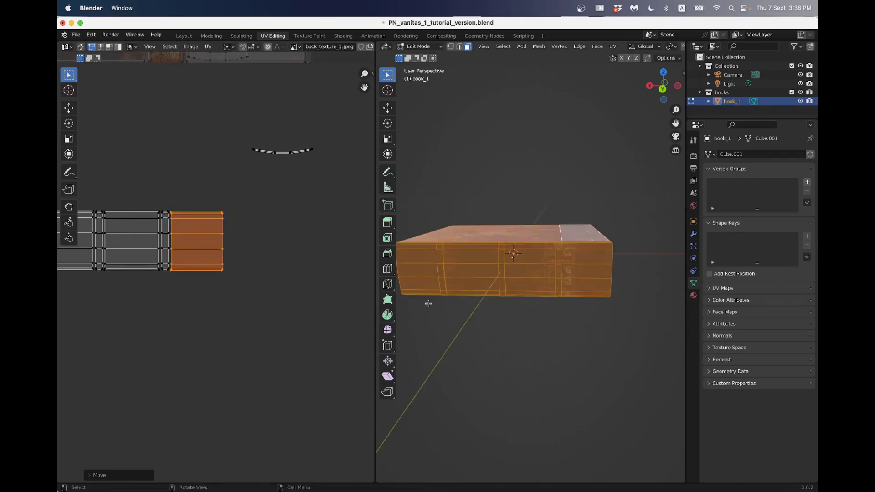
{"action": "scroll", "coordinate": [218, 317], "scroll_direction": "down", "scroll_amount": 3}
{"action": "middle_click_drag", "start_coordinate": [210, 312], "coordinate": [274, 312]}
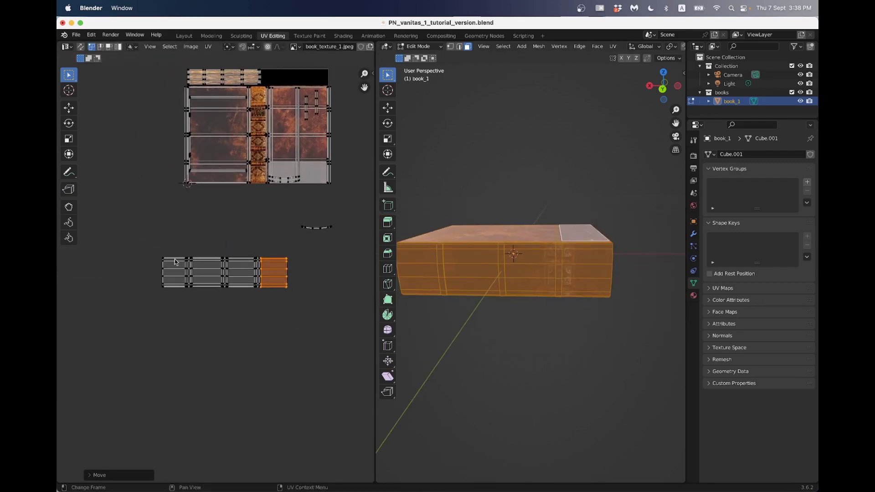
{"action": "left_click_drag", "start_coordinate": [144, 241], "coordinate": [304, 319]}
{"action": "key", "text": "g"}
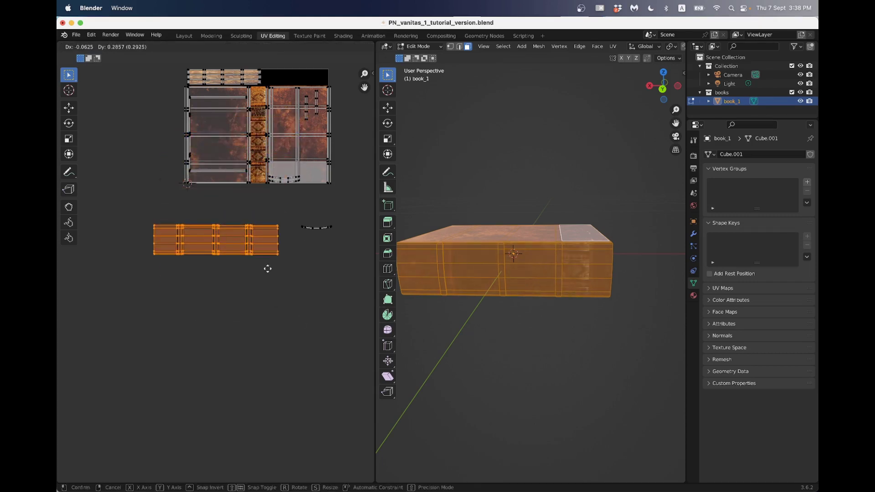
{"action": "key", "text": "Escape"}
{"action": "key", "text": "r"}
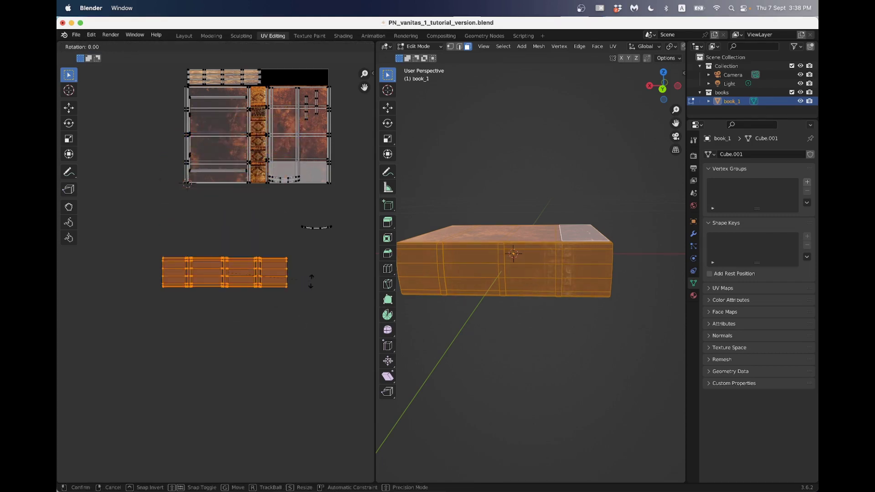
{"action": "key", "text": "9"}
{"action": "key", "text": "0"}
{"action": "key", "text": "Return"}
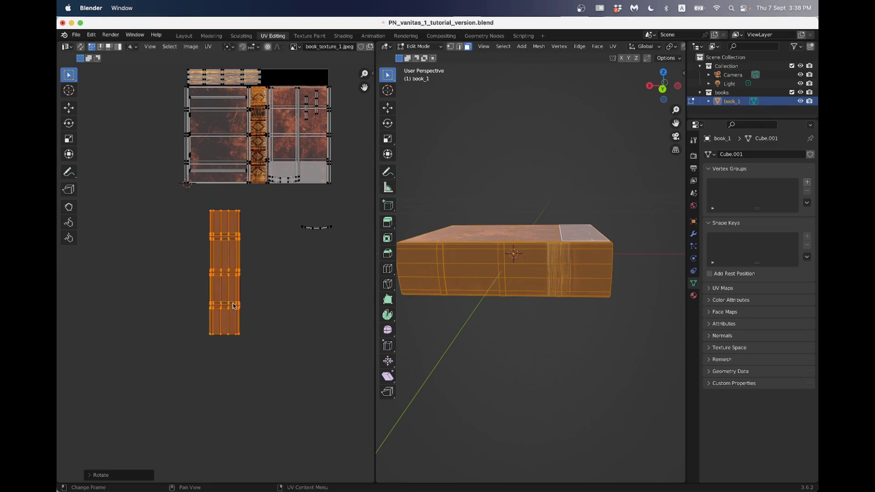
- Move the column of spine islands onto the spine in the texture image and scale it down to roughly the spine's width
{"action": "scroll", "coordinate": [257, 281], "scroll_direction": "up", "scroll_amount": 2}
{"action": "scroll", "coordinate": [265, 276], "scroll_direction": "down", "scroll_amount": 2}
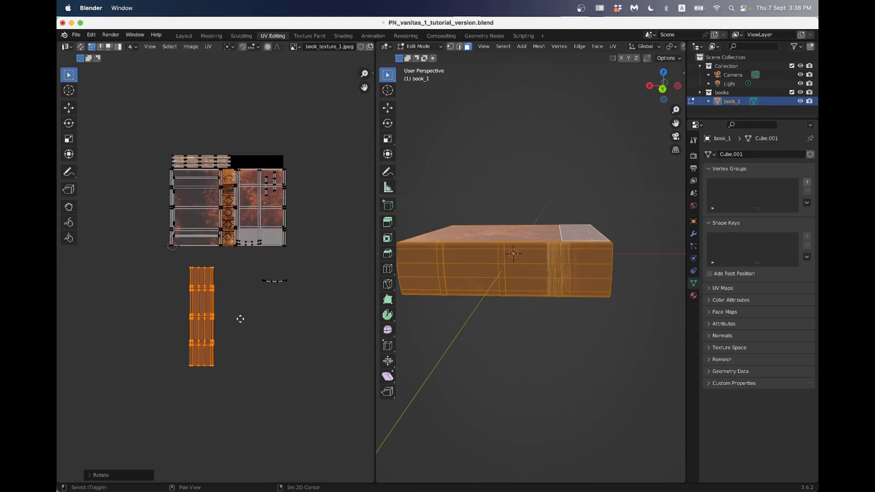
{"action": "key", "text": "g"}
{"action": "left_click", "coordinate": [268, 278]}
{"action": "scroll", "coordinate": [273, 210], "scroll_direction": "up", "scroll_amount": 2}
{"action": "scroll", "coordinate": [273, 209], "scroll_direction": "up", "scroll_amount": 3}
{"action": "key", "text": "s"}
{"action": "left_click", "coordinate": [250, 288]}
{"action": "scroll", "coordinate": [250, 288], "scroll_direction": "up", "scroll_amount": 2}
{"action": "key", "text": "g"}
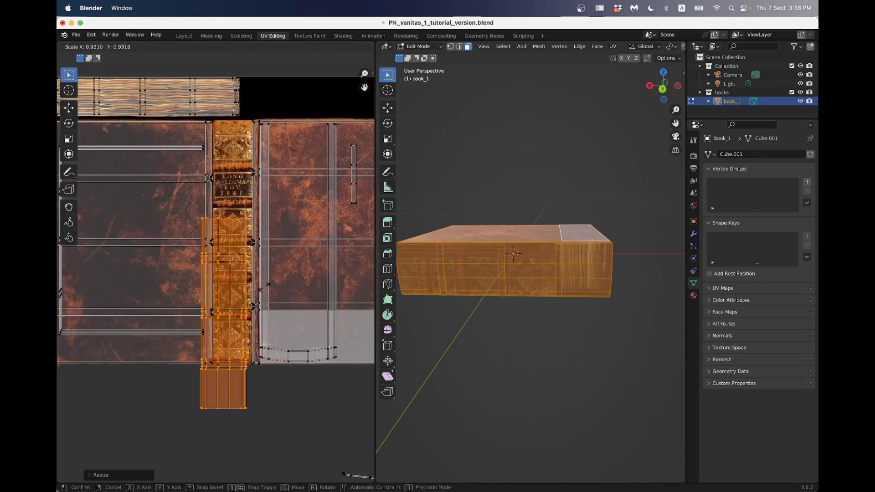
{"action": "left_click", "coordinate": [280, 255]}
- Scale the column slightly to fit the spine's width and align it with the ornamented panels below the title
{"action": "scroll", "coordinate": [280, 255], "scroll_direction": "up", "scroll_amount": 3}
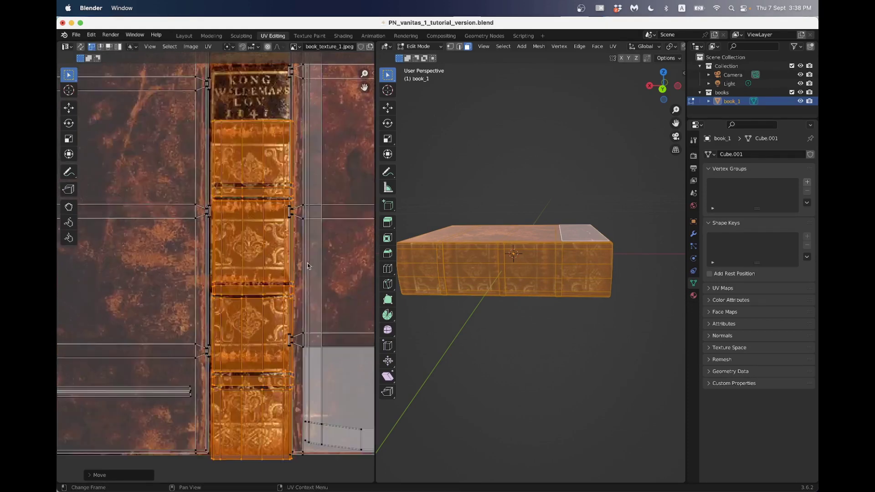
{"action": "key", "text": "s"}
{"action": "left_click", "coordinate": [304, 267]}
{"action": "key", "text": "g"}
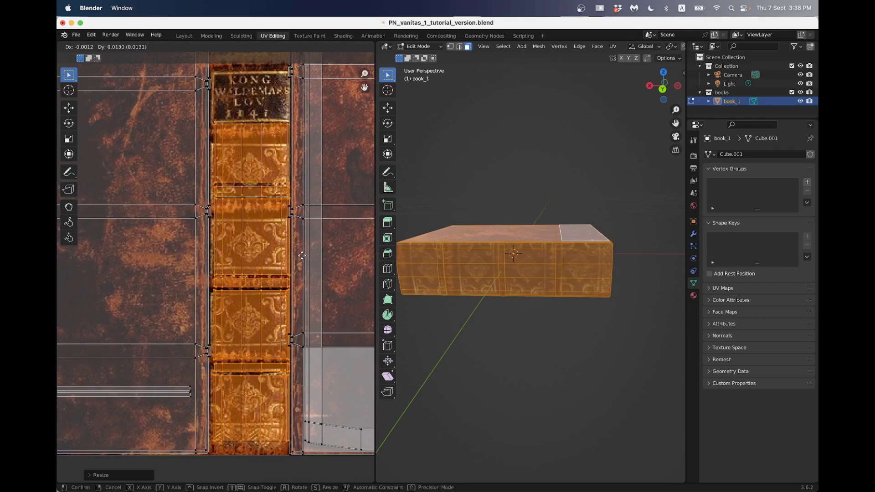
{"action": "left_click", "coordinate": [302, 261]}
{"action": "scroll", "coordinate": [301, 258], "scroll_direction": "down", "scroll_amount": 2}
{"action": "middle_click_drag", "start_coordinate": [263, 219], "coordinate": [248, 262]}
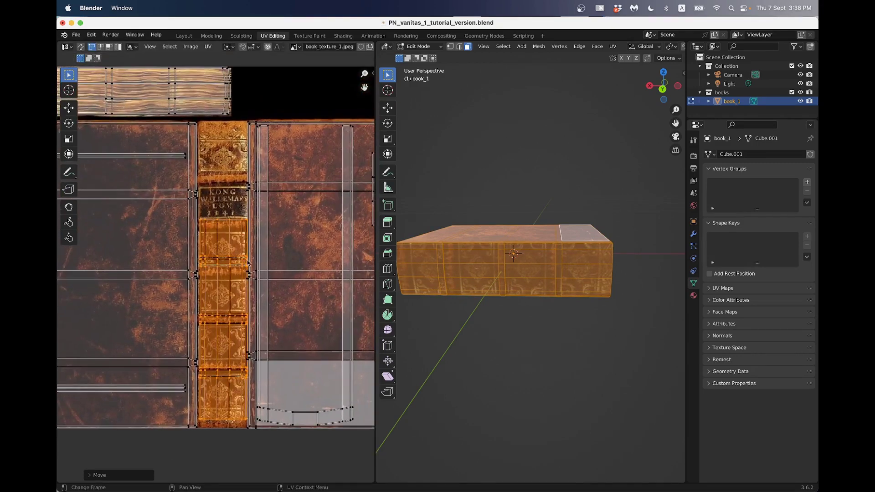
- Switch to island selection and move the uppermost spine island along Y onto the ornamented panel above the title
{"action": "left_click", "coordinate": [117, 47]}
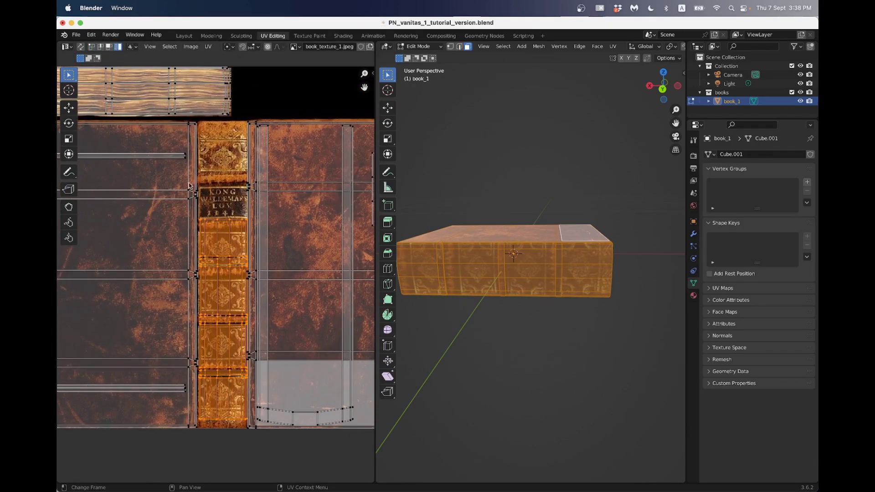
{"action": "left_click", "coordinate": [229, 248]}
{"action": "key", "text": "g"}
{"action": "key", "text": "y"}
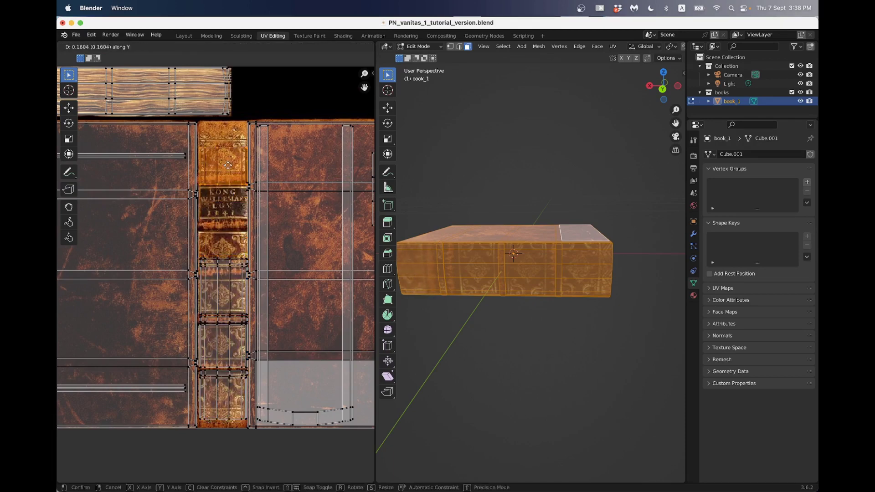
{"action": "left_click", "coordinate": [230, 151]}
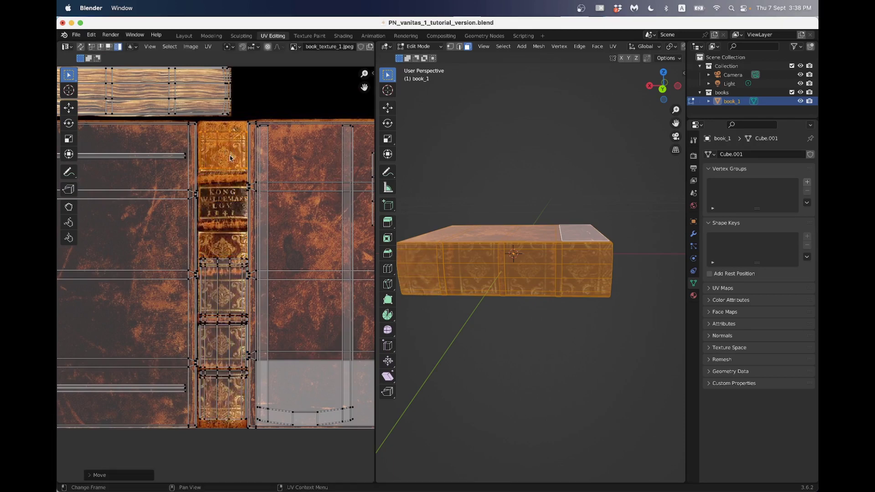
- Move the upper narrow strip island along Y onto the raised band just below the title
{"action": "left_click", "coordinate": [220, 259]}
{"action": "key", "text": "g"}
{"action": "key", "text": "y"}
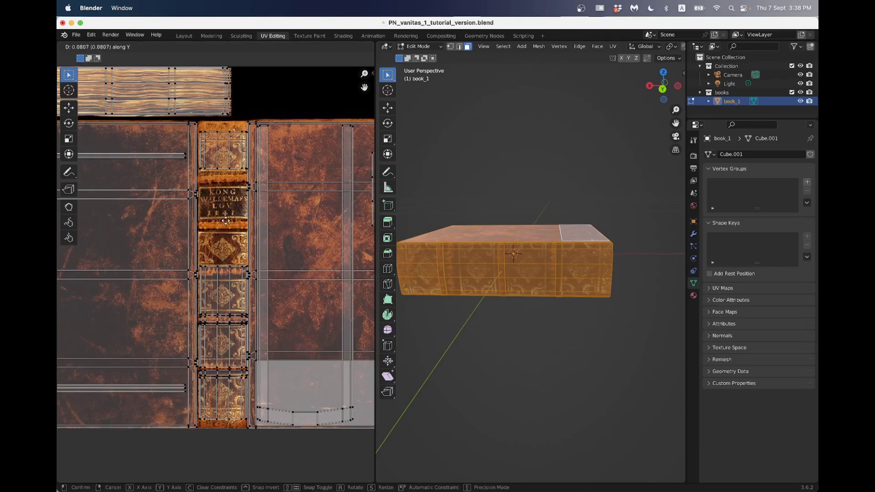
{"action": "left_click", "coordinate": [231, 244]}
- Move the second rectangular spine island along Y onto the ornamented panel beneath the title's lower band
{"action": "left_click", "coordinate": [229, 280]}
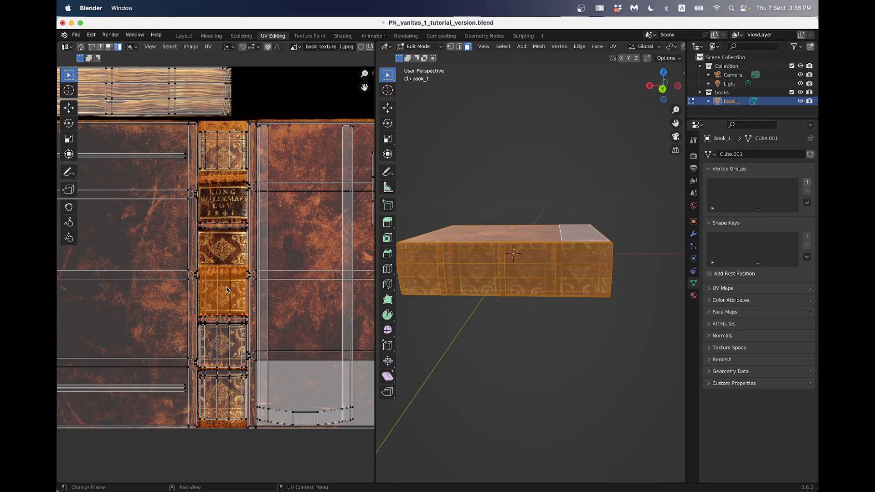
{"action": "key", "text": "g"}
{"action": "key", "text": "y"}
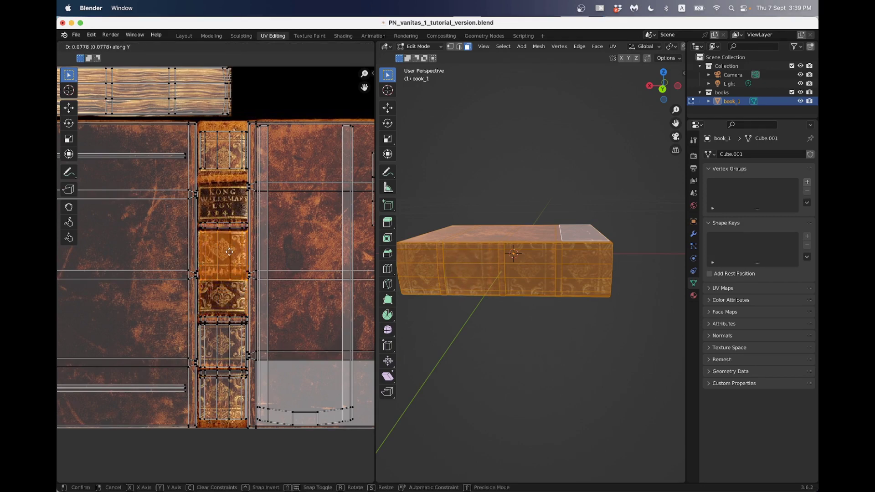
{"action": "left_click", "coordinate": [229, 252]}
- Adjust the middle narrow strip island along Y so it sits on the raised band between the ornamented panels
{"action": "left_click", "coordinate": [219, 324]}
{"action": "scroll", "coordinate": [219, 326], "scroll_direction": "up", "scroll_amount": 2}
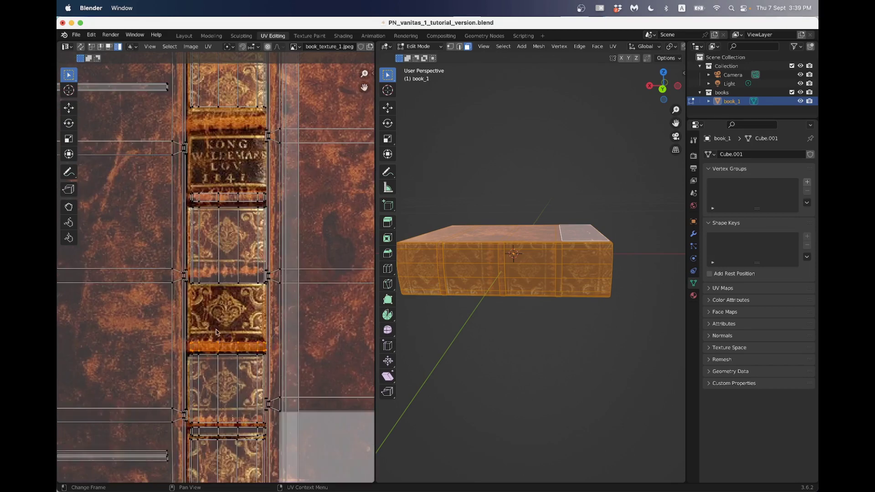
{"action": "scroll", "coordinate": [220, 337], "scroll_direction": "down", "scroll_amount": 3}
{"action": "scroll", "coordinate": [237, 292], "scroll_direction": "up", "scroll_amount": 2}
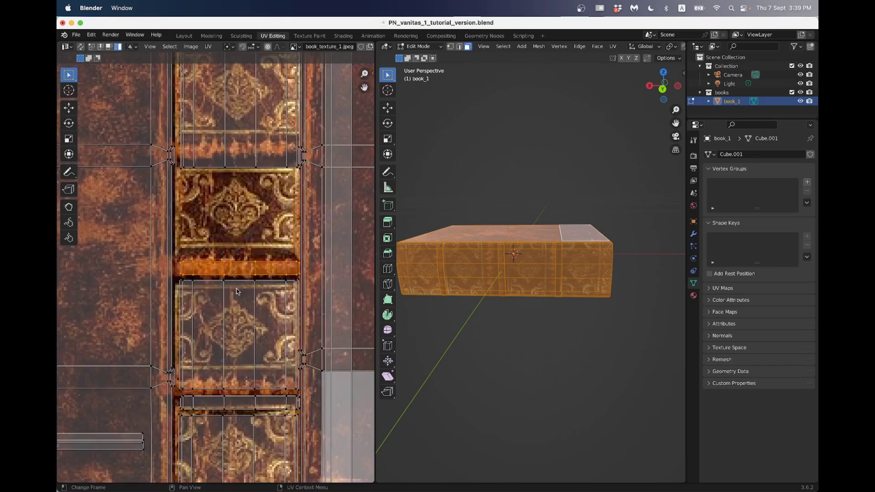
{"action": "key", "text": "g"}
{"action": "key", "text": "y"}
{"action": "left_click", "coordinate": [238, 294]}
- Scale the third rectangular spine island along Y and move it, resizing it slightly to fit the ornamented panel below the middle raised band
{"action": "left_click", "coordinate": [228, 313]}
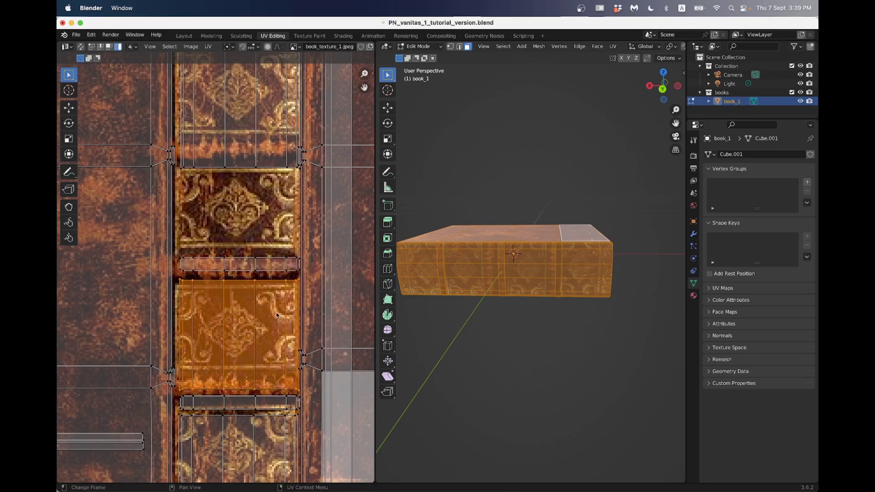
{"action": "key", "text": "s"}
{"action": "key", "text": "y"}
{"action": "left_click", "coordinate": [294, 340]}
{"action": "key", "text": "g"}
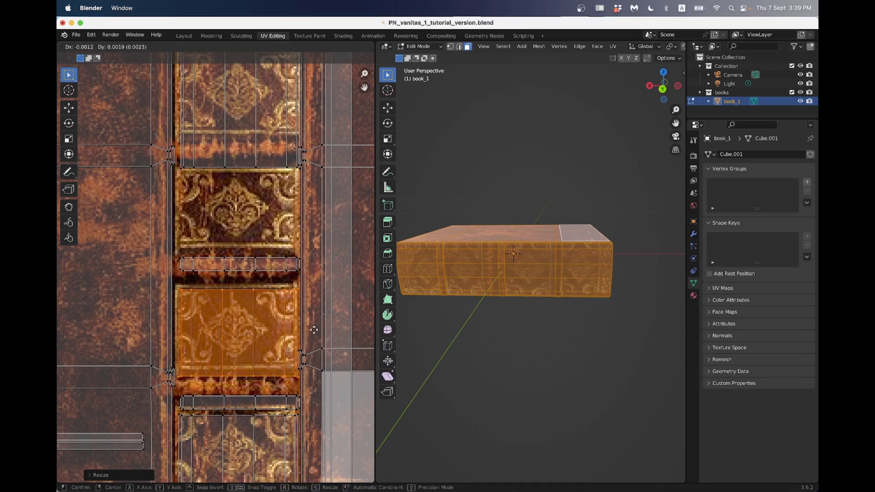
{"action": "left_click", "coordinate": [315, 330]}
{"action": "key", "text": "s"}
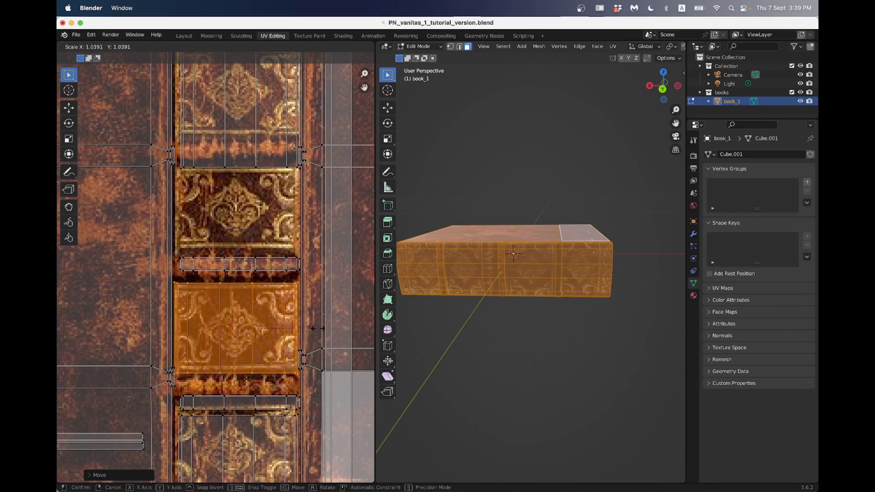
{"action": "left_click", "coordinate": [319, 330]}
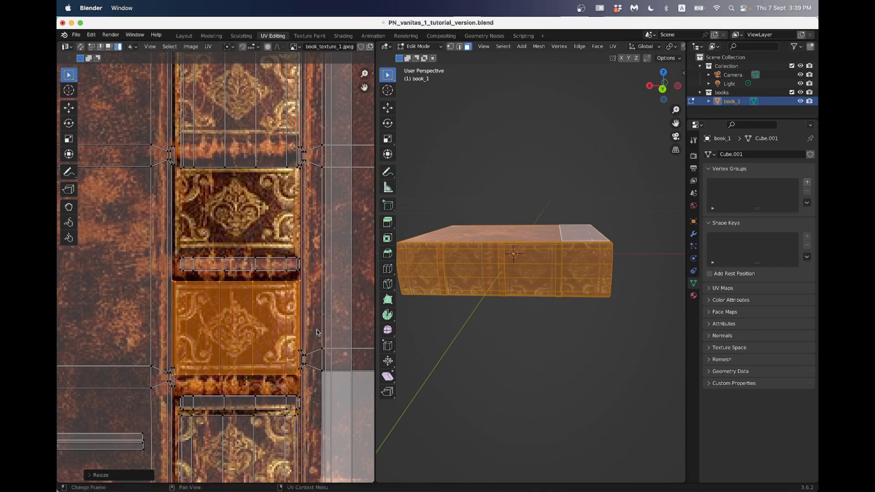
- Move the lowest narrow strip island onto the raised band above the bottom spine panel, enlarge it to spine width and stretch it along Y
{"action": "left_click", "coordinate": [265, 400]}
{"action": "key", "text": "g"}
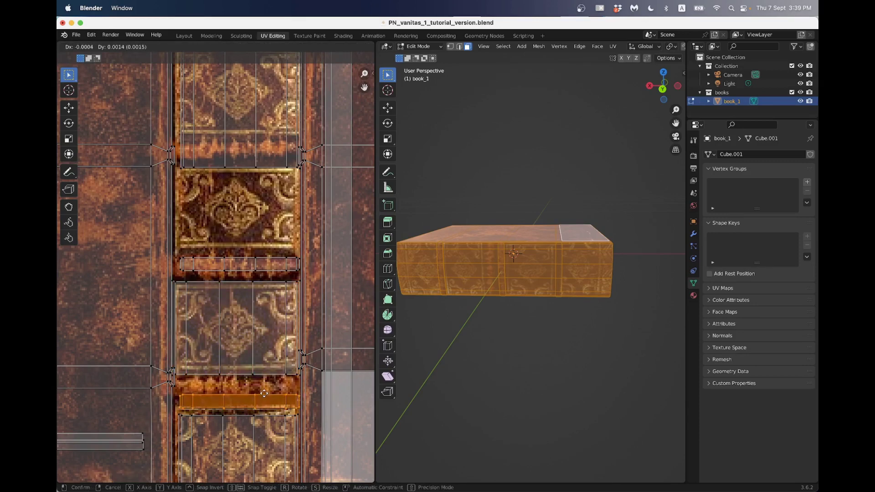
{"action": "left_click", "coordinate": [262, 387]}
{"action": "key", "text": "s"}
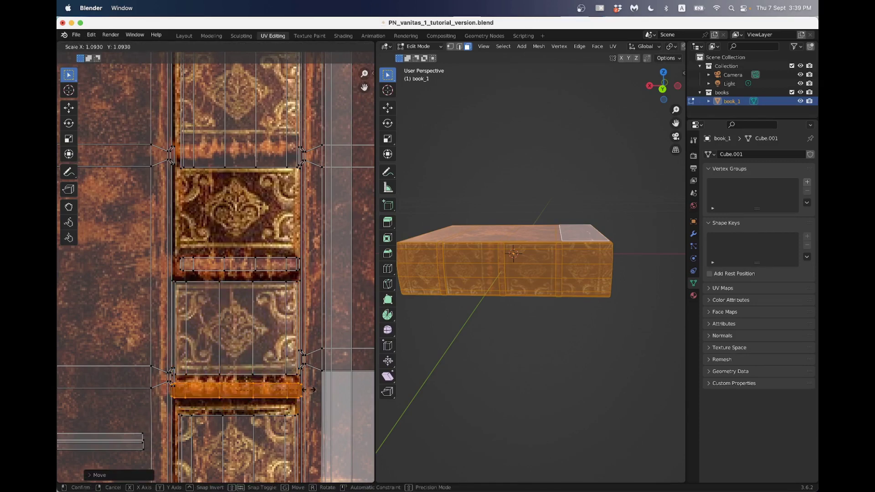
{"action": "left_click", "coordinate": [311, 392]}
{"action": "key", "text": "s"}
{"action": "key", "text": "y"}
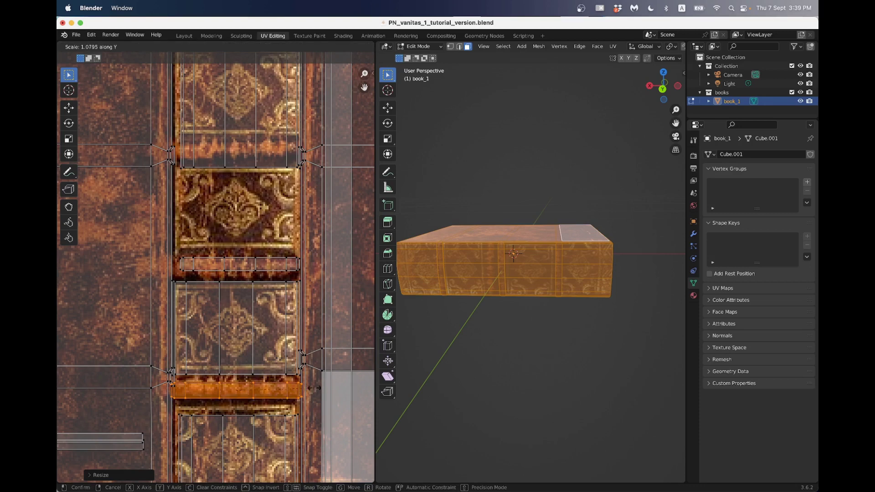
{"action": "left_click", "coordinate": [359, 380]}
{"action": "key", "text": "s"}
{"action": "key", "text": "y"}
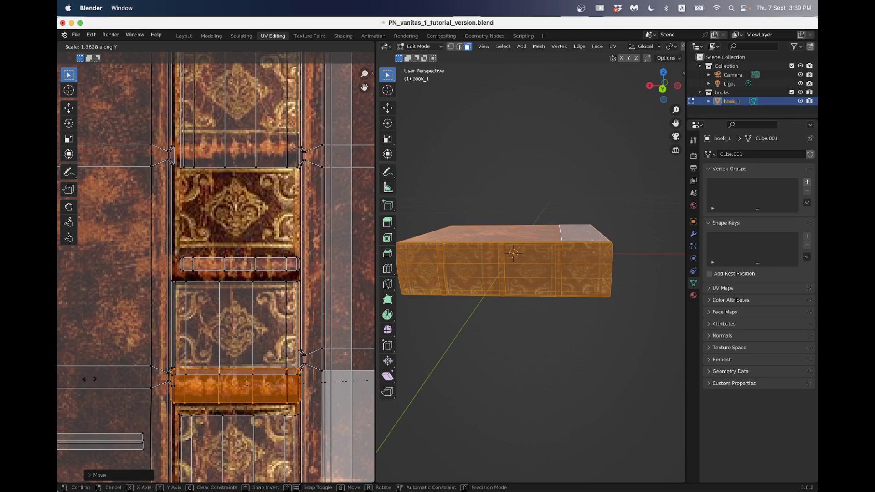
{"action": "left_click", "coordinate": [99, 381]}
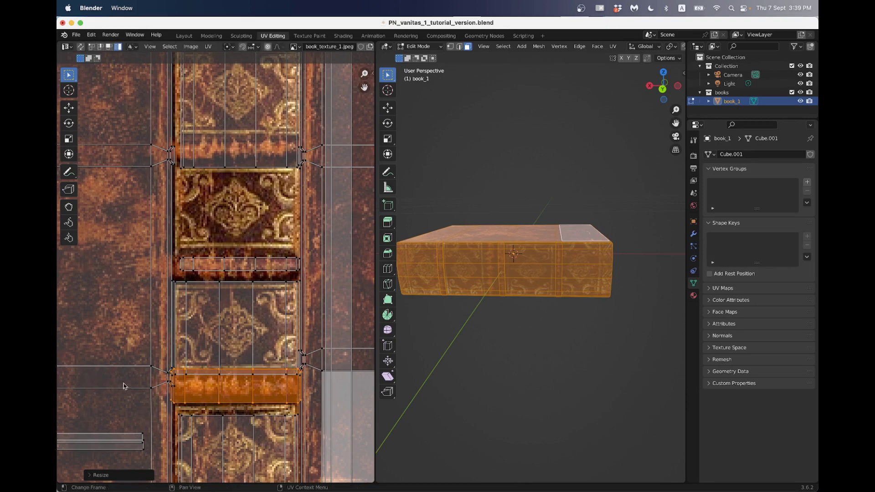
{"action": "left_click", "coordinate": [261, 391]}
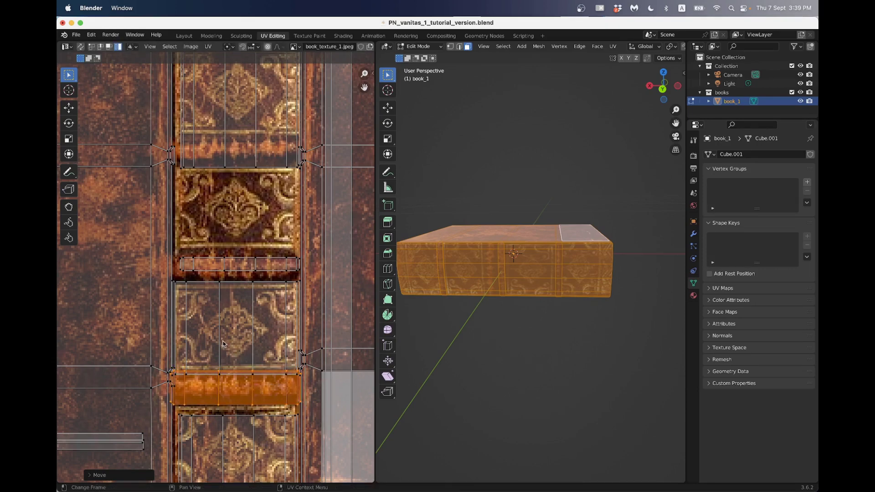
- Shrink the third rectangular spine island slightly along Y so it stays within its ornamented panel
{"action": "left_click", "coordinate": [218, 344]}
{"action": "key", "text": "s"}
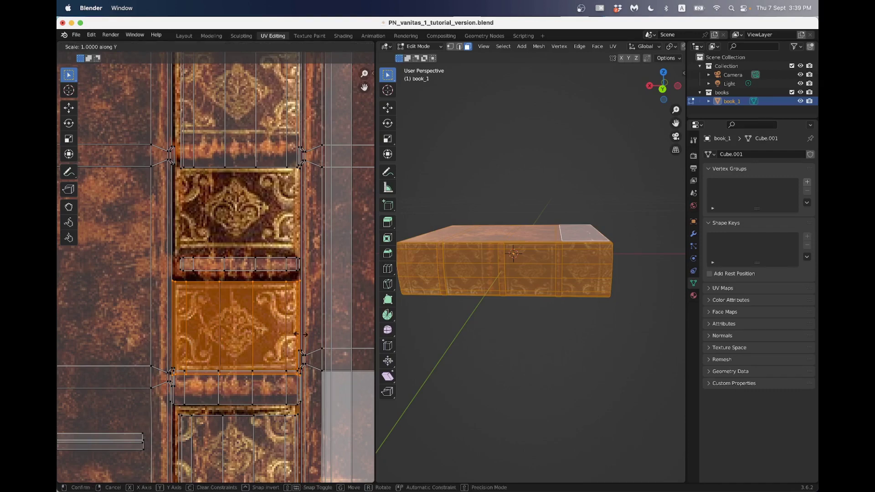
{"action": "left_click", "coordinate": [274, 312]}
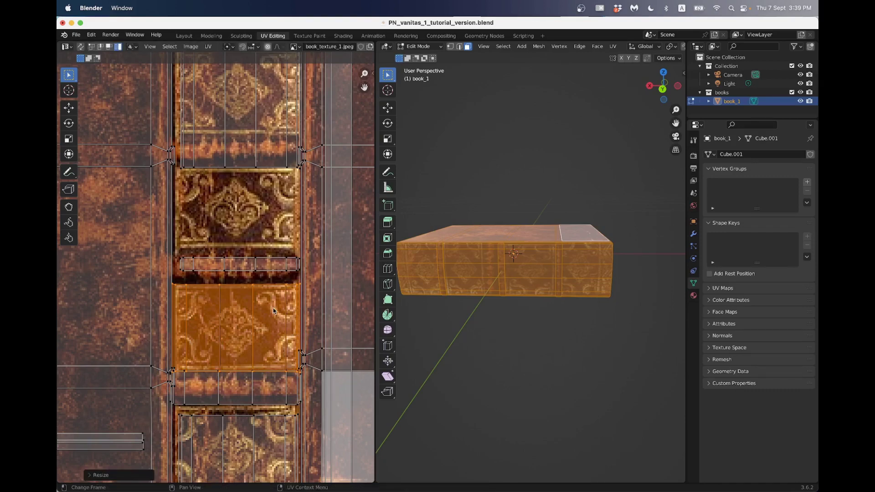
- Move the middle narrow strip island down onto its raised band and scale it up by about 1.1 to the spine's width
{"action": "left_click", "coordinate": [255, 264]}
{"action": "key", "text": "g"}
{"action": "left_click", "coordinate": [254, 269]}
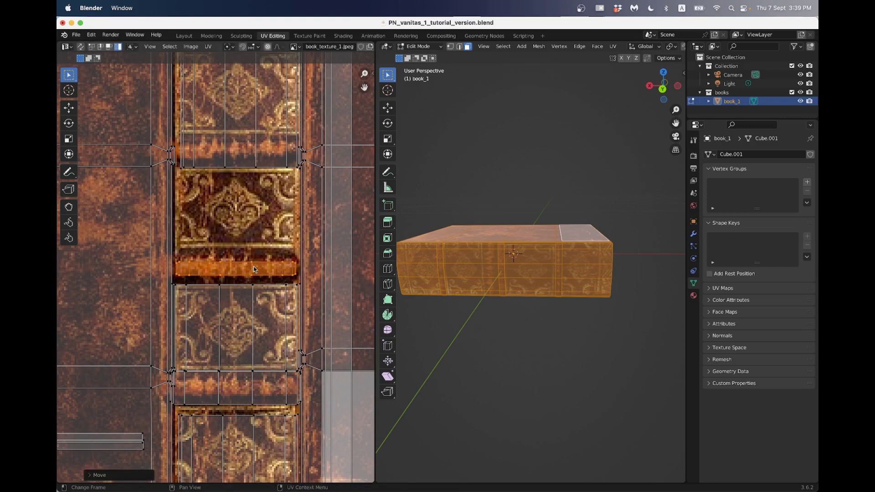
{"action": "key", "text": "s"}
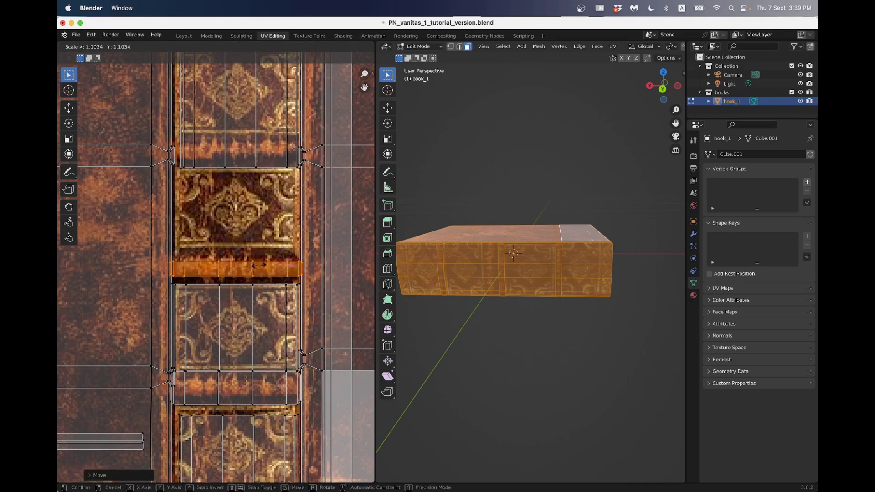
{"action": "left_click", "coordinate": [252, 272]}
- Stretch the middle narrow strip island along Y and nudge it to fill the raised band between the two ornamented panels
{"action": "key", "text": "s"}
{"action": "key", "text": "y"}
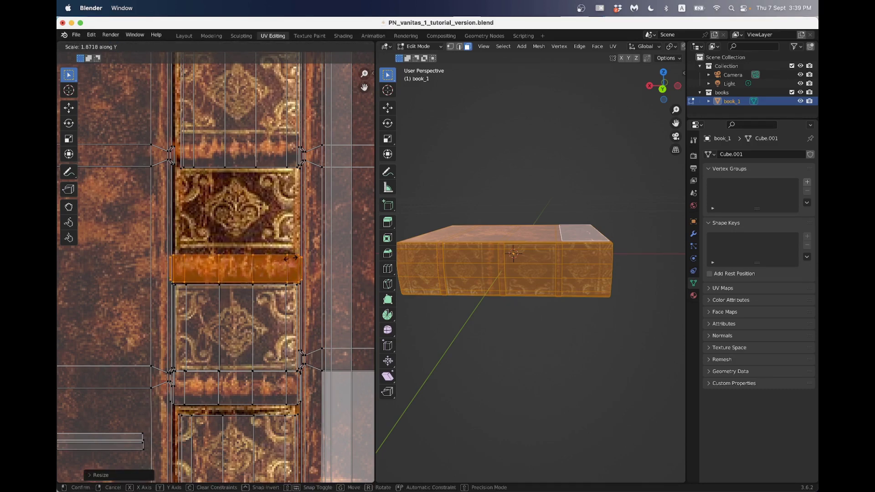
{"action": "left_click", "coordinate": [293, 261]}
{"action": "key", "text": "g"}
{"action": "left_click", "coordinate": [293, 259]}
{"action": "key", "text": "s"}
{"action": "key", "text": "y"}
{"action": "right_click", "coordinate": [300, 258]}
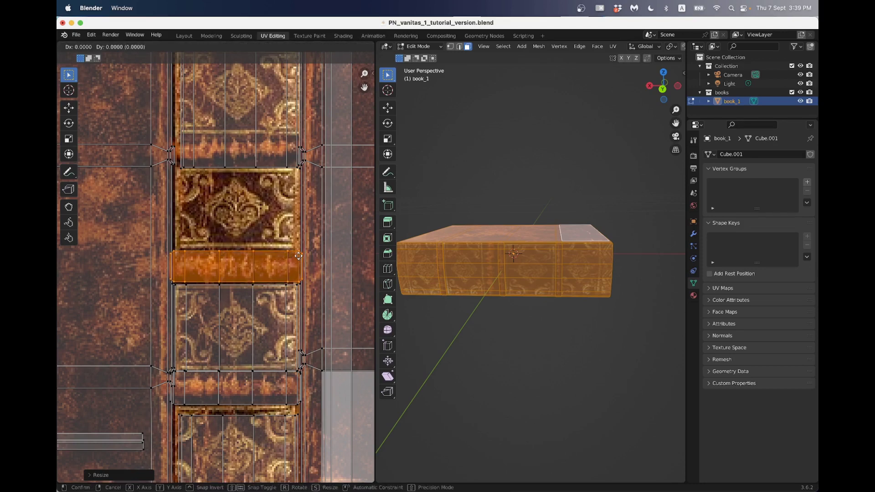
{"action": "key", "text": "g"}
{"action": "right_click", "coordinate": [299, 255]}
{"action": "scroll", "coordinate": [276, 238], "scroll_direction": "down", "scroll_amount": 3}
{"action": "scroll", "coordinate": [221, 273], "scroll_direction": "up", "scroll_amount": 3}
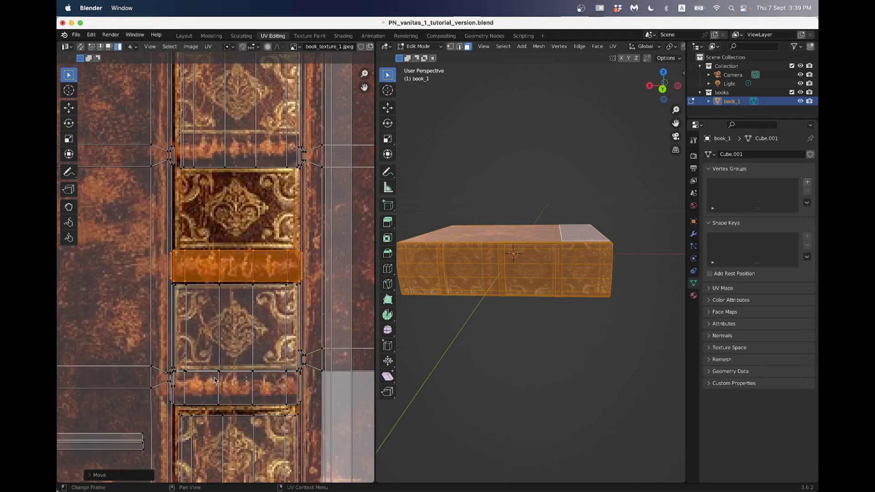
- Move the lowest rectangular spine island and scale it along Y to fit the bottom panel between the raised band and the spine's lower edge
{"action": "left_click", "coordinate": [221, 426]}
{"action": "scroll", "coordinate": [274, 365], "scroll_direction": "down", "scroll_amount": 3}
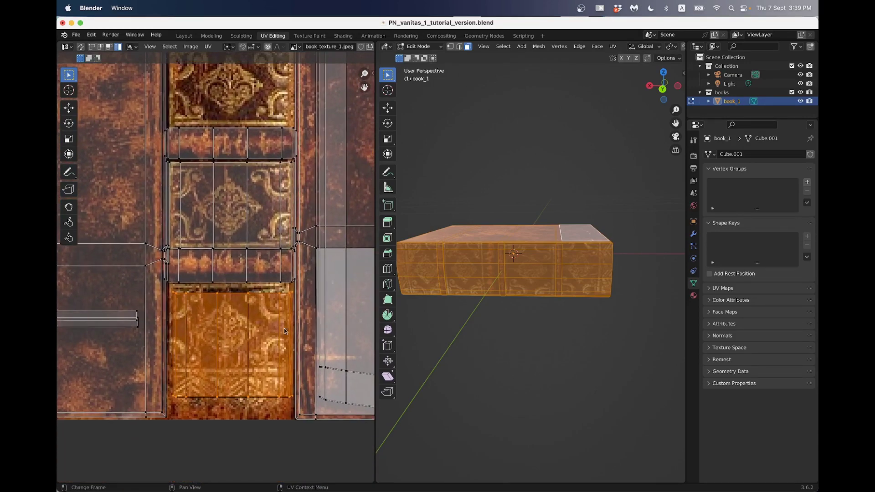
{"action": "key", "text": "g"}
{"action": "left_click", "coordinate": [320, 345]}
{"action": "key", "text": "s"}
{"action": "key", "text": "y"}
{"action": "left_click", "coordinate": [331, 346]}
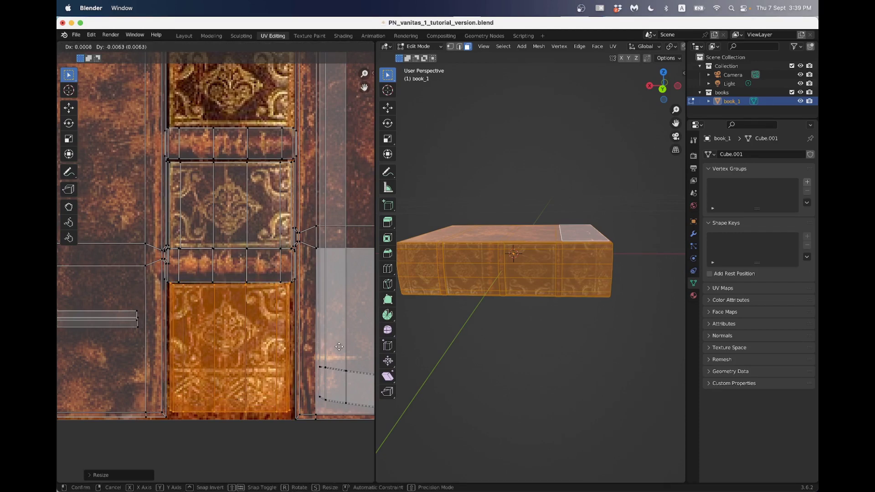
{"action": "key", "text": "s"}
{"action": "key", "text": "y"}
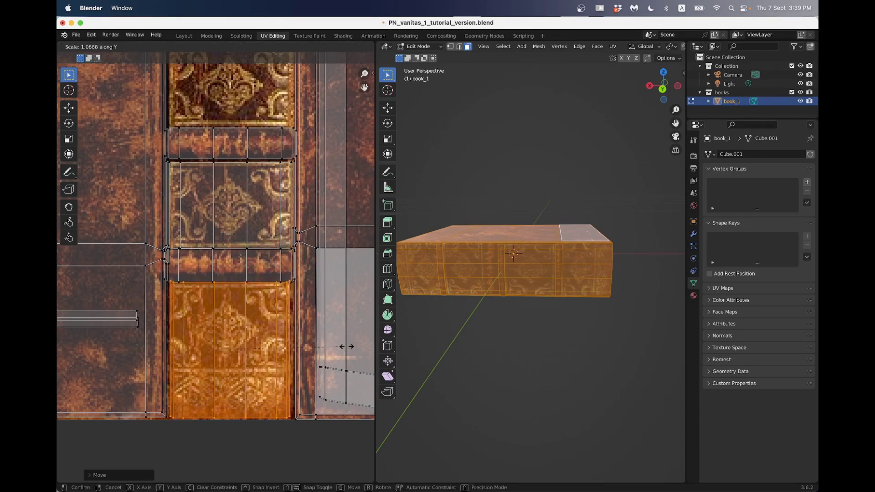
{"action": "left_click", "coordinate": [342, 346]}
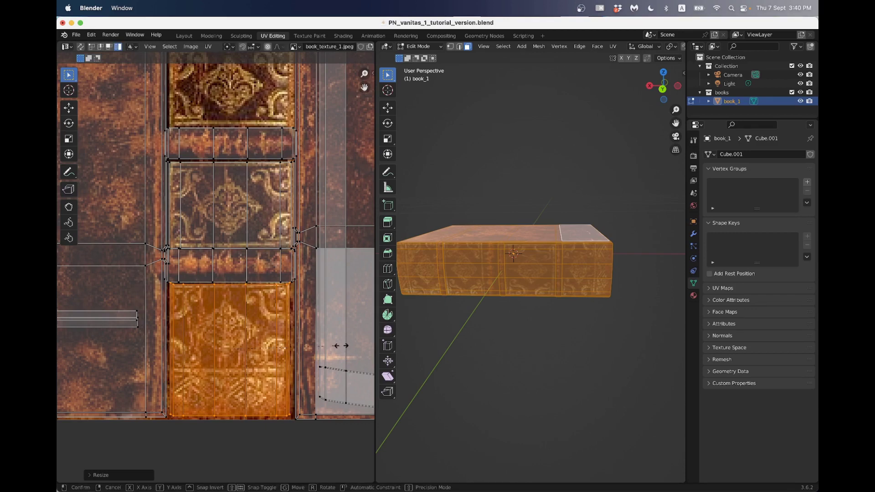
- Widen the lowest rectangular spine island by about 1.06 along X and fine-tune its position along Y within the bottom panel
{"action": "key", "text": "s"}
{"action": "key", "text": "x"}
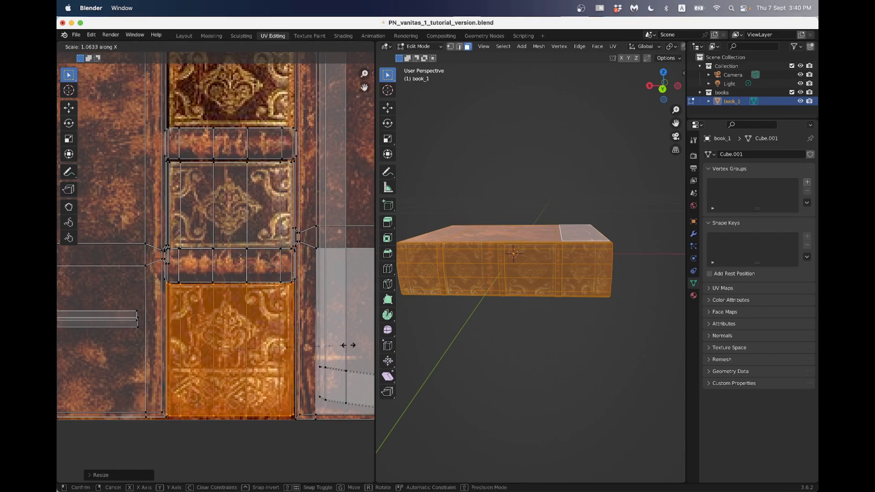
{"action": "left_click", "coordinate": [350, 348]}
{"action": "key", "text": "g"}
{"action": "key", "text": "y"}
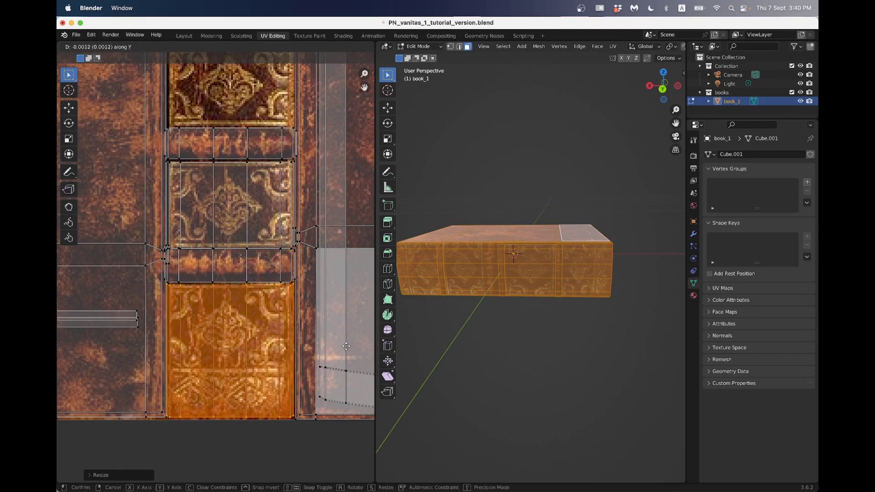
{"action": "left_click", "coordinate": [346, 348]}
{"action": "key", "text": "s"}
{"action": "key", "text": "y"}
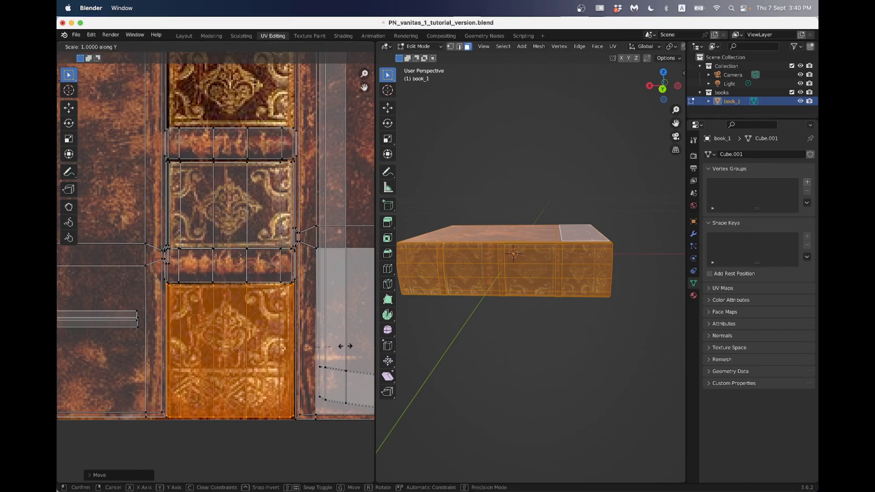
{"action": "left_click", "coordinate": [346, 347]}
{"action": "key", "text": "g"}
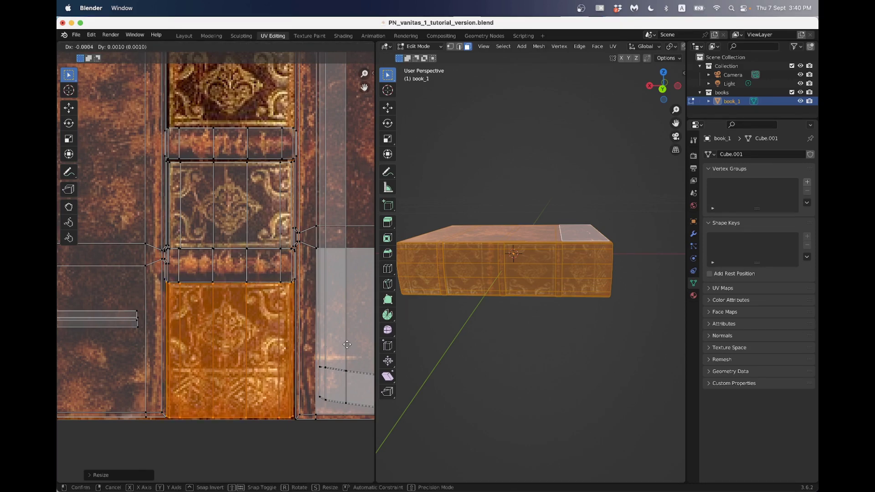
{"action": "left_click", "coordinate": [346, 345]}
- Shift the rectangular spine island below the title and widen it by about 1.06 along X to span the spine's full width
{"action": "scroll", "coordinate": [274, 328], "scroll_direction": "down", "scroll_amount": 4}
{"action": "scroll", "coordinate": [261, 324], "scroll_direction": "up", "scroll_amount": 3}
{"action": "scroll", "coordinate": [262, 324], "scroll_direction": "up", "scroll_amount": 2}
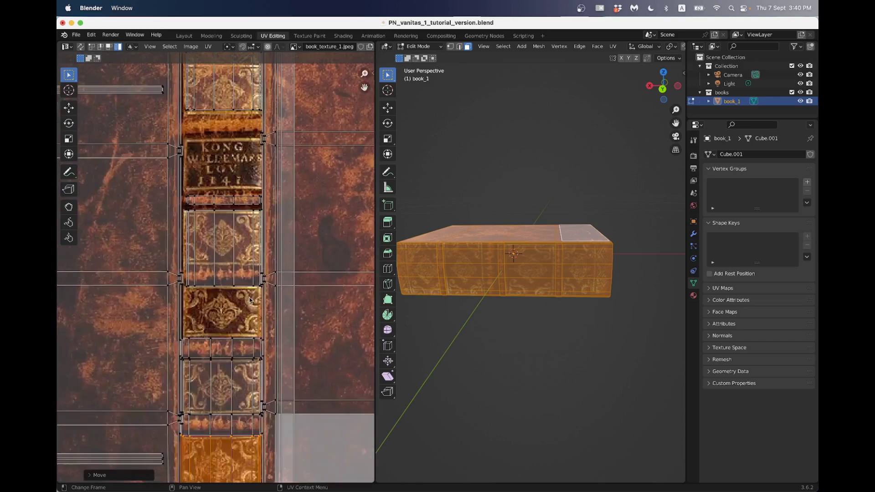
{"action": "scroll", "coordinate": [249, 291], "scroll_direction": "up", "scroll_amount": 2}
{"action": "scroll", "coordinate": [237, 308], "scroll_direction": "up", "scroll_amount": 2}
{"action": "scroll", "coordinate": [262, 304], "scroll_direction": "down", "scroll_amount": 4}
{"action": "scroll", "coordinate": [236, 295], "scroll_direction": "up", "scroll_amount": 4}
{"action": "left_click", "coordinate": [242, 307]}
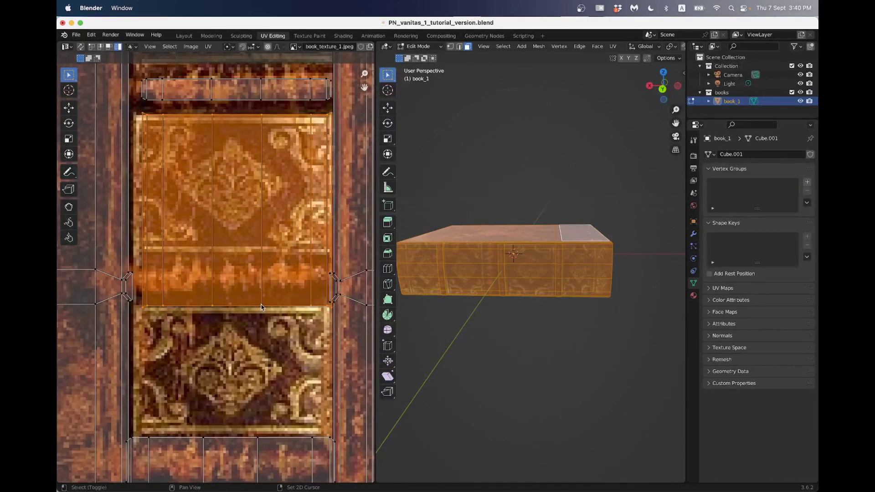
{"action": "scroll", "coordinate": [261, 306], "scroll_direction": "right", "scroll_amount": 3}
{"action": "key", "text": "g"}
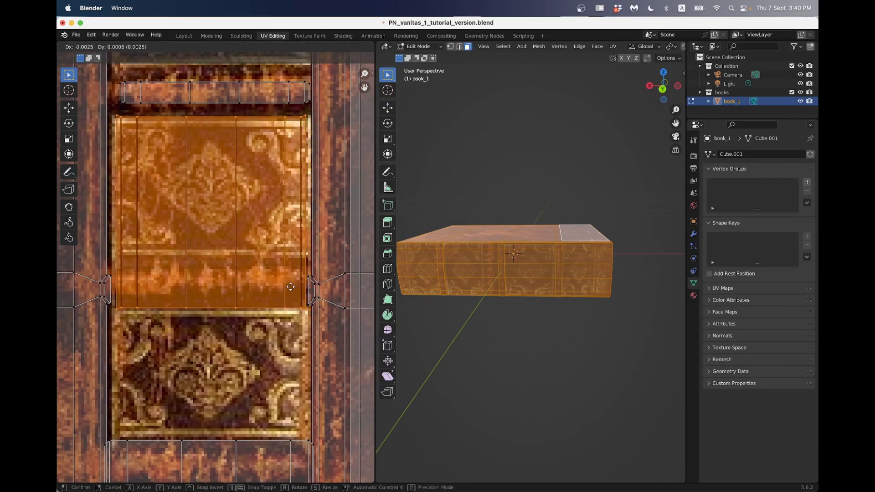
{"action": "left_click", "coordinate": [291, 287]}
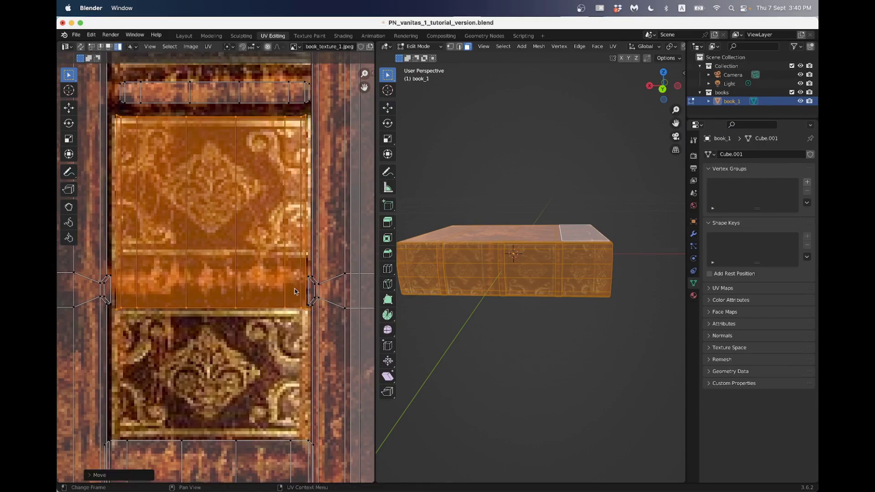
{"action": "key", "text": "s"}
{"action": "key", "text": "x"}
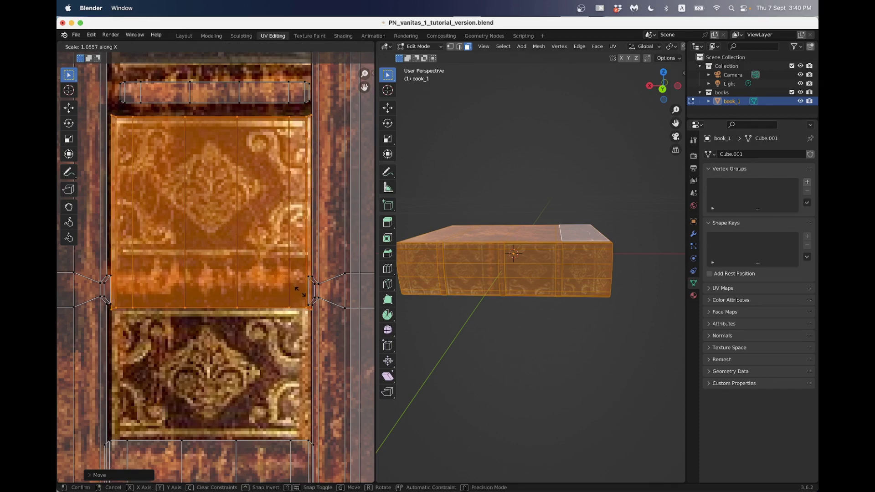
{"action": "left_click", "coordinate": [301, 294]}
- Stretch the topmost spine island by about 1.48 along Y and nudge it over the ornamented panel above the title
{"action": "scroll", "coordinate": [273, 319], "scroll_direction": "down", "scroll_amount": 3}
{"action": "scroll", "coordinate": [220, 388], "scroll_direction": "up", "scroll_amount": 3}
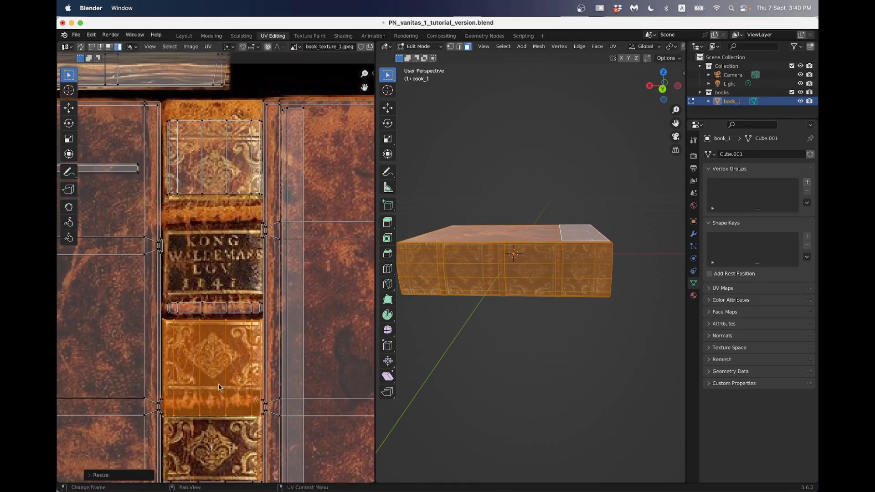
{"action": "left_click", "coordinate": [246, 155]}
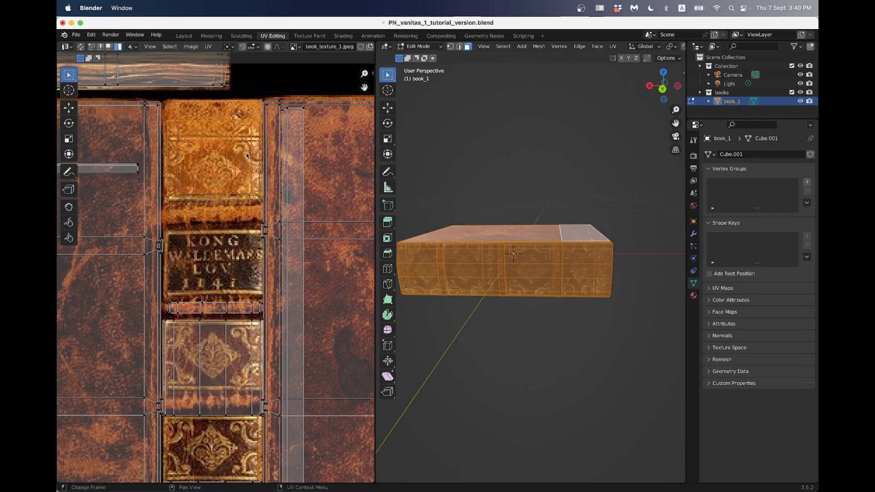
{"action": "key", "text": "s"}
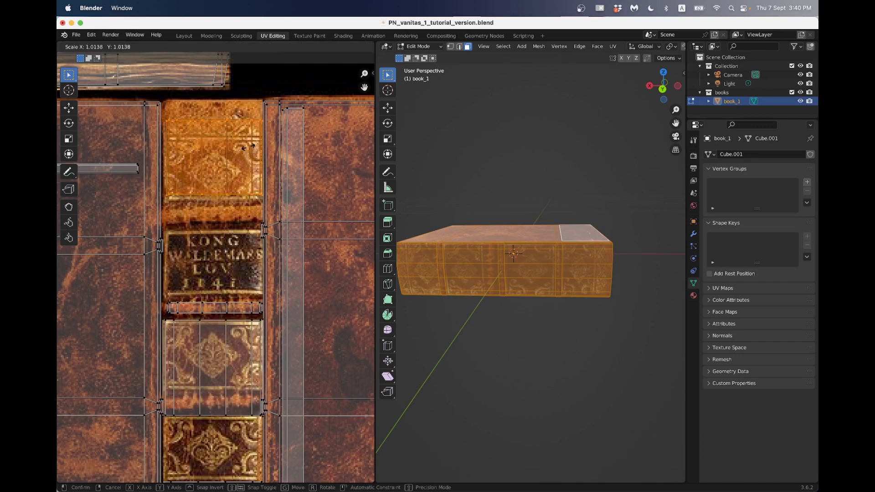
{"action": "key", "text": "y"}
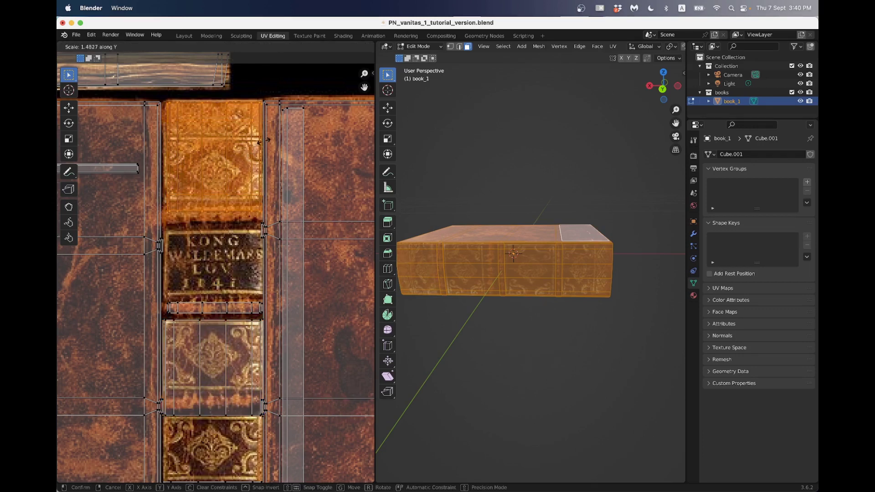
{"action": "left_click", "coordinate": [265, 144]}
{"action": "key", "text": "g"}
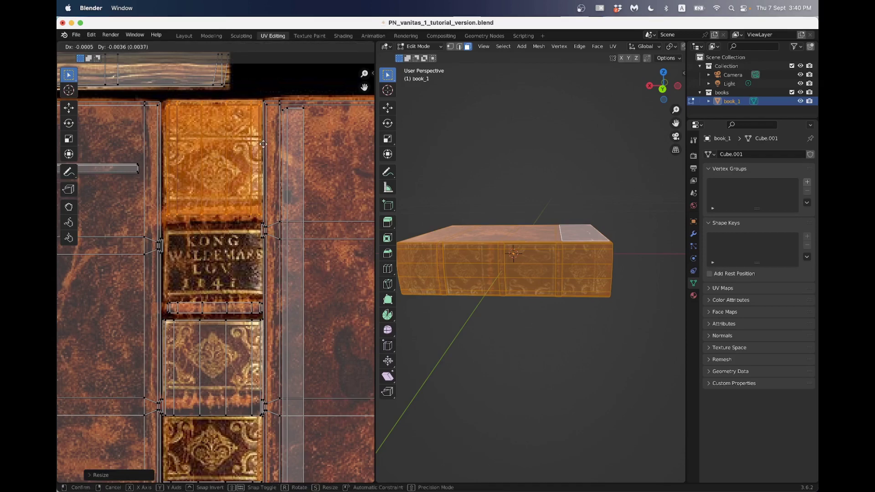
{"action": "left_click", "coordinate": [266, 140]}
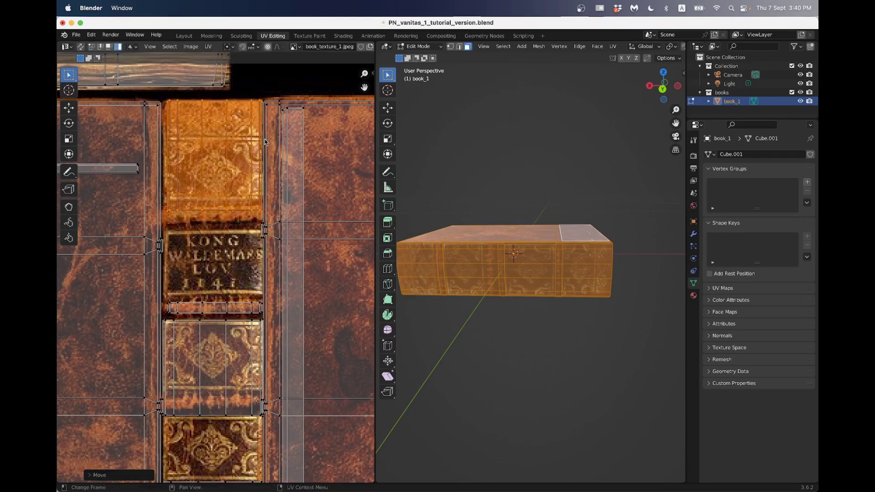
- Rescale the topmost spine island to span the spine's full width and end at the spine's upper edge
{"action": "key", "text": "s"}
{"action": "left_click", "coordinate": [276, 141]}
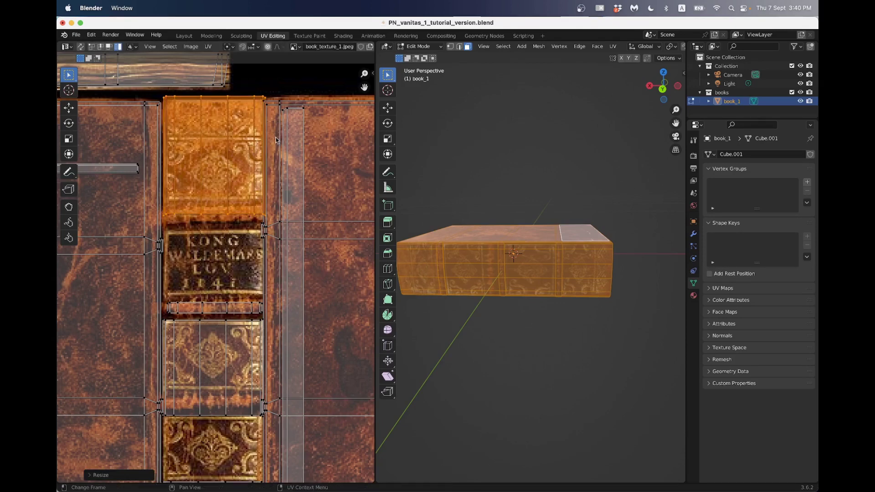
{"action": "key", "text": "s"}
{"action": "left_click", "coordinate": [270, 141]}
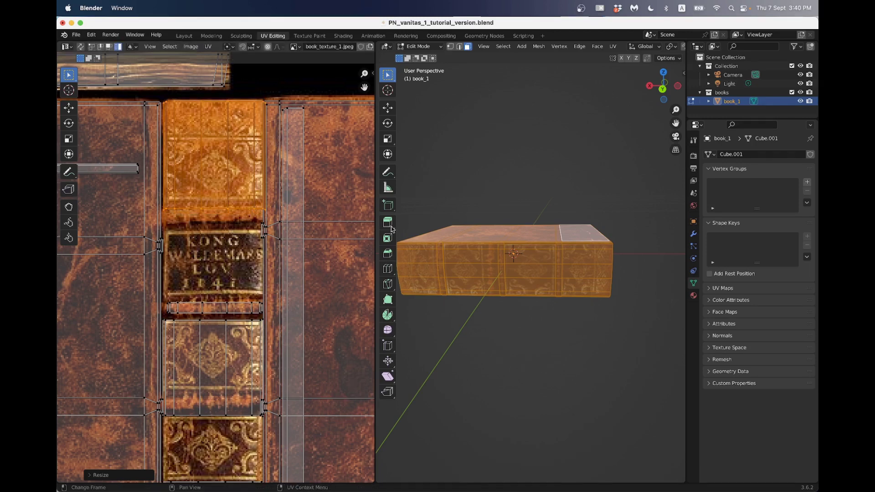
- Leave Edit Mode, deselect the book and examine its textured spine, covers and page edges from all sides
{"action": "key", "text": "Tab"}
{"action": "middle_click_drag", "start_coordinate": [562, 309], "coordinate": [602, 321]}
{"action": "scroll", "coordinate": [544, 307], "scroll_direction": "up", "scroll_amount": 5}
{"action": "scroll", "coordinate": [538, 303], "scroll_direction": "down", "scroll_amount": 2}
{"action": "scroll", "coordinate": [532, 296], "scroll_direction": "up", "scroll_amount": 4}
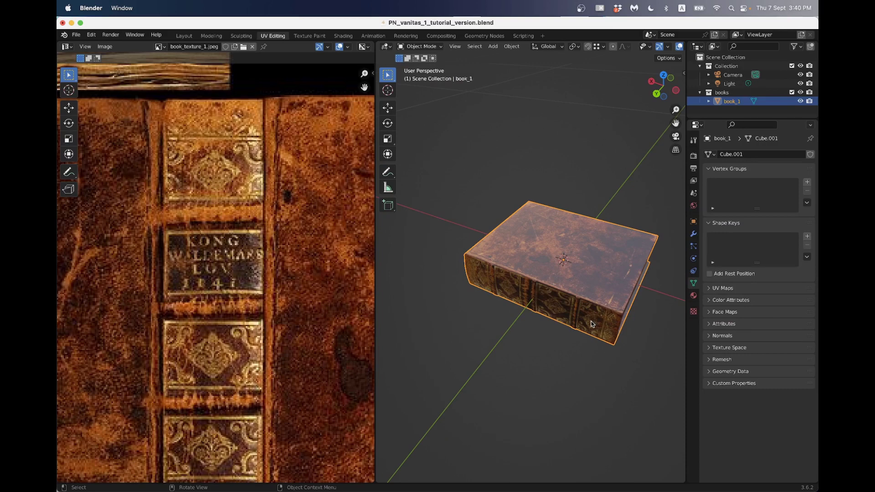
{"action": "middle_click_drag", "start_coordinate": [592, 324], "coordinate": [524, 302]}
{"action": "right_click", "coordinate": [575, 287]}
{"action": "left_click", "coordinate": [575, 287]}
{"action": "right_click", "coordinate": [558, 302]}
{"action": "left_click", "coordinate": [557, 316]}
{"action": "left_click", "coordinate": [533, 333]}
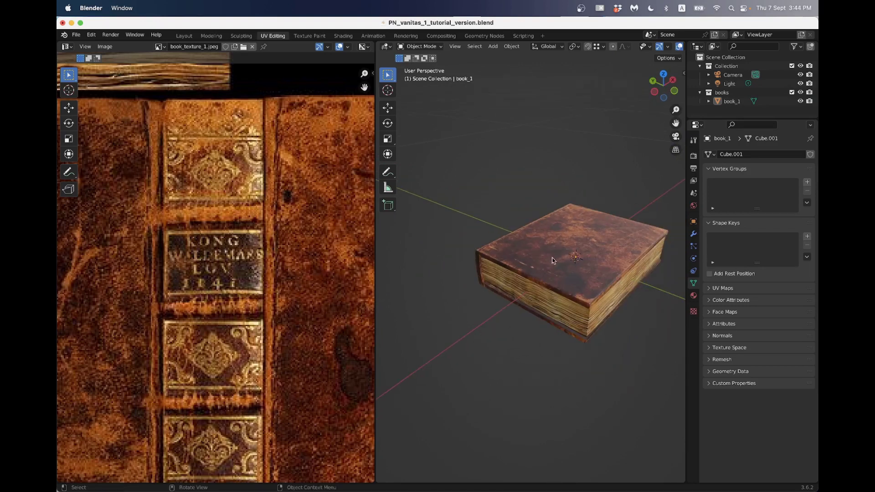
{"action": "middle_click_drag", "start_coordinate": [553, 256], "coordinate": [488, 254]}
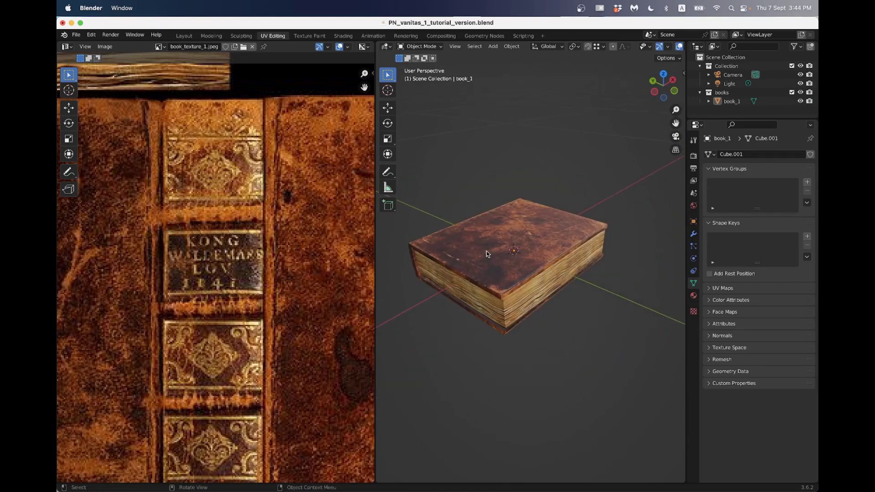
{"action": "middle_click_drag", "start_coordinate": [487, 251], "coordinate": [525, 259]}
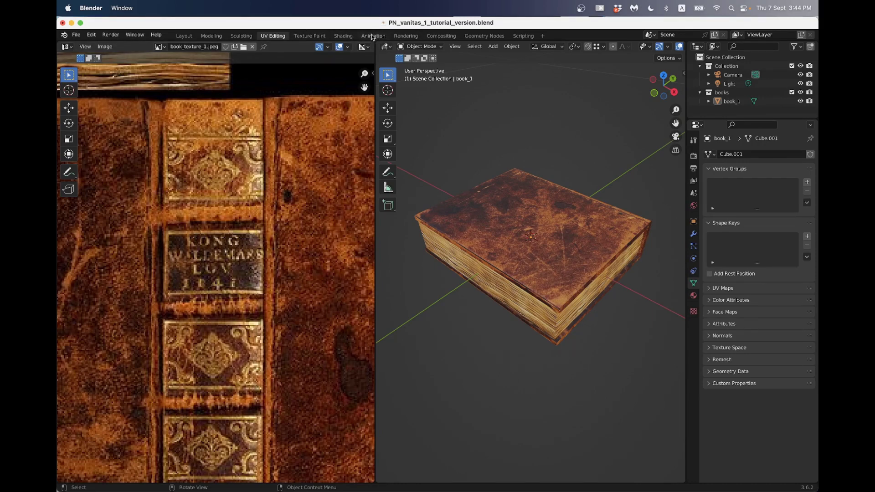
- Switch to the Animation workspace and select the camera in the scene
{"action": "left_click", "coordinate": [373, 36]}
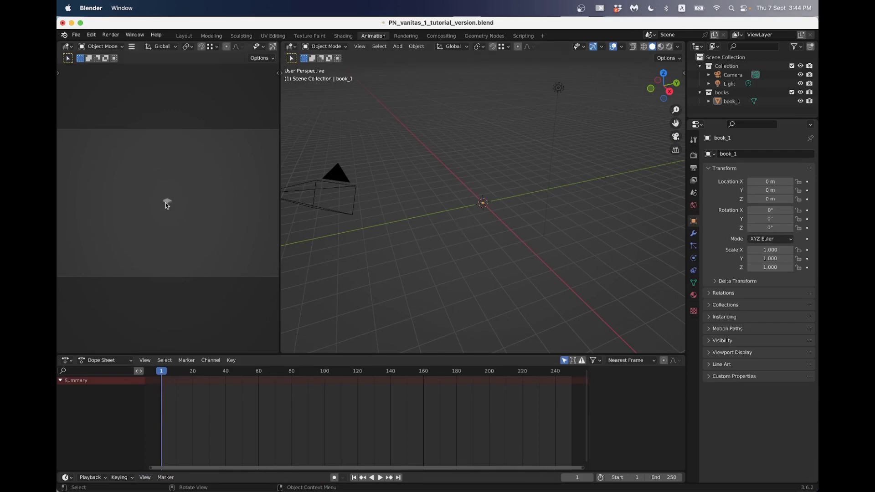
{"action": "left_click", "coordinate": [336, 174]}
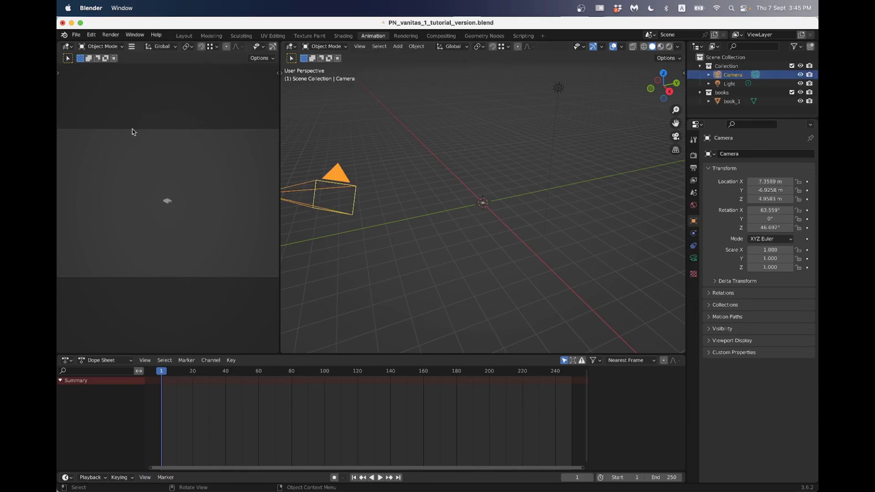
{"action": "scroll", "coordinate": [495, 211], "scroll_direction": "up", "scroll_amount": 8}
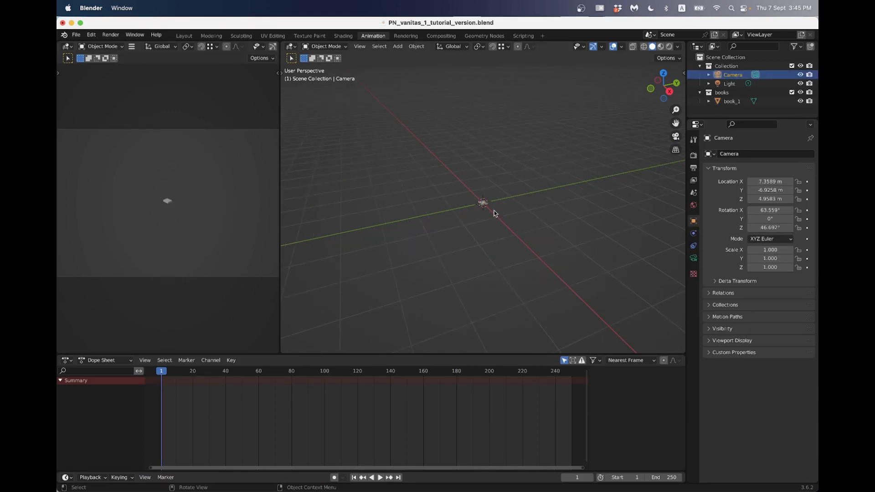
{"action": "scroll", "coordinate": [495, 214], "scroll_direction": "down", "scroll_amount": 4}
{"action": "scroll", "coordinate": [495, 219], "scroll_direction": "up", "scroll_amount": 6}
{"action": "scroll", "coordinate": [483, 219], "scroll_direction": "down", "scroll_amount": 5}
{"action": "scroll", "coordinate": [434, 182], "scroll_direction": "down", "scroll_amount": 4}
{"action": "scroll", "coordinate": [401, 182], "scroll_direction": "up", "scroll_amount": 4}
{"action": "scroll", "coordinate": [373, 183], "scroll_direction": "down", "scroll_amount": 4}
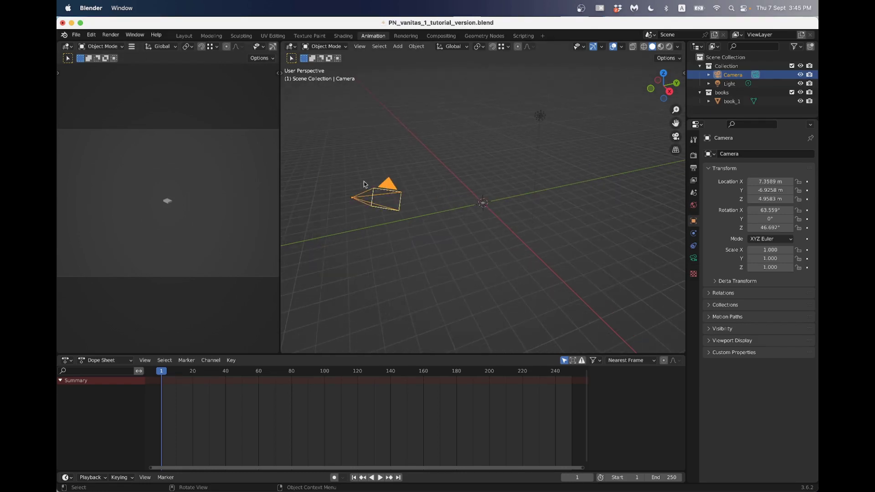
{"action": "left_click", "coordinate": [132, 46]}
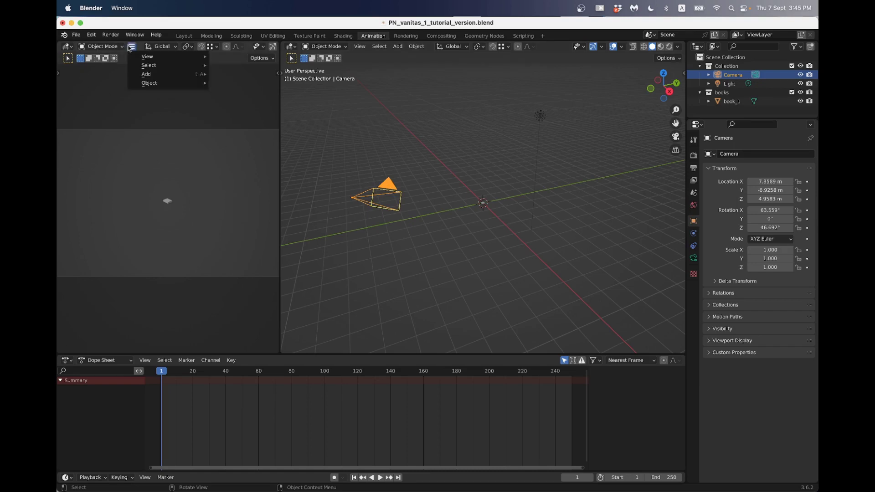
{"action": "mouse_move", "coordinate": [140, 57]}
{"action": "mouse_move", "coordinate": [251, 151]}
{"action": "key", "text": "Escape"}
{"action": "key", "text": "Escape"}
{"action": "key", "text": "Escape"}
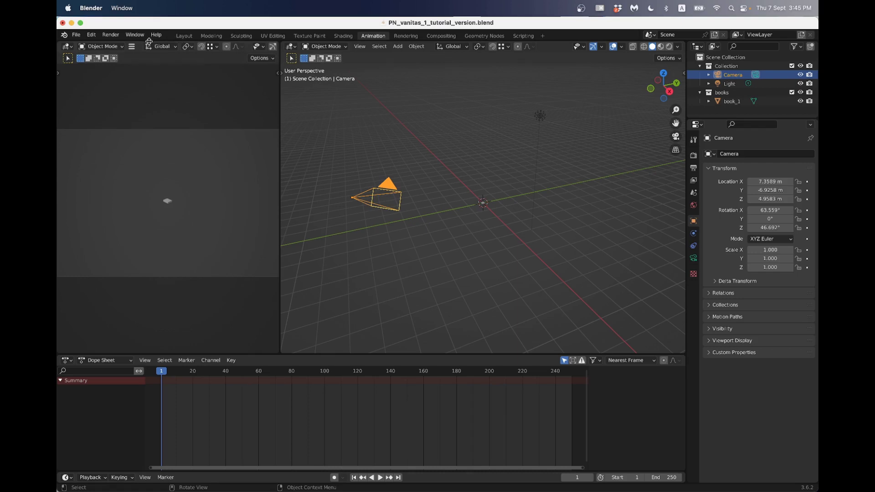
{"action": "left_click", "coordinate": [134, 49]}
{"action": "mouse_move", "coordinate": [145, 57]}
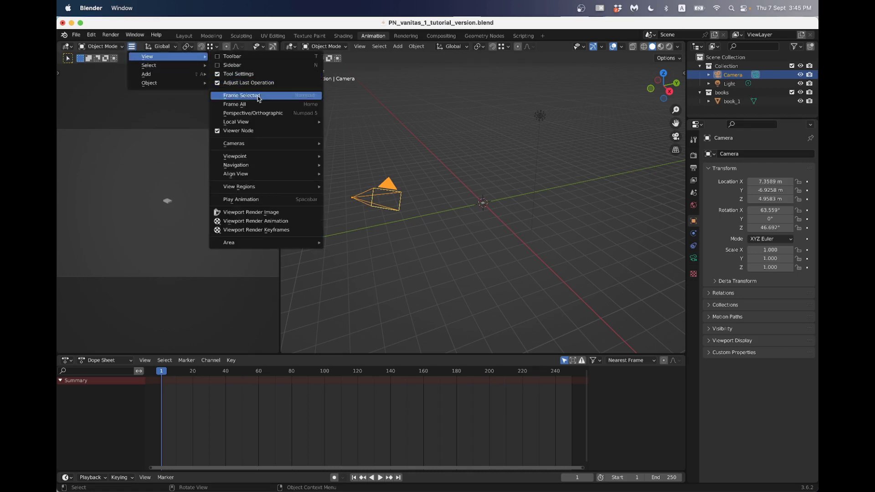
{"action": "left_click", "coordinate": [341, 145]}
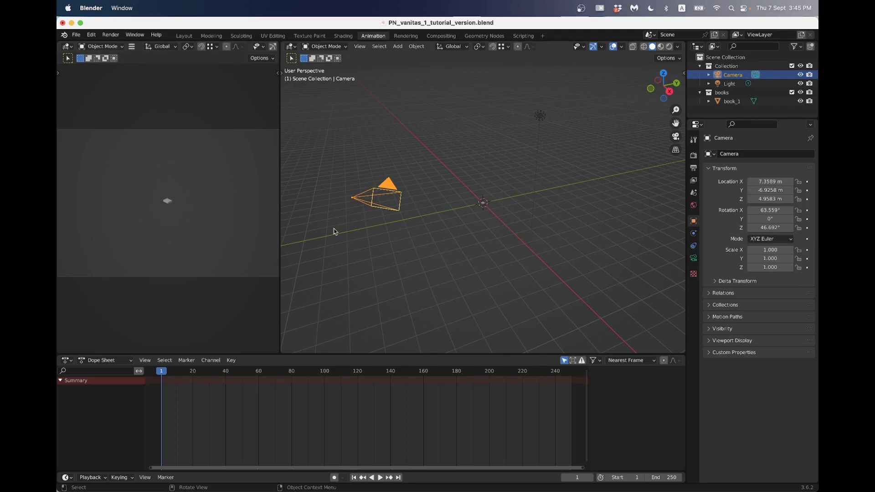
- Show the camera's transform values and set its X, Y and Z location to 0 m
{"action": "key", "text": "n"}
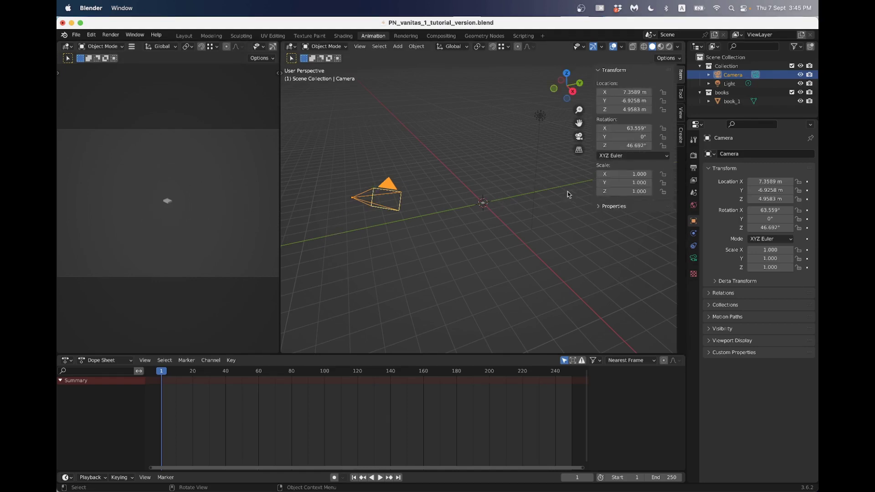
{"action": "left_click_drag", "start_coordinate": [634, 91], "coordinate": [633, 110]}
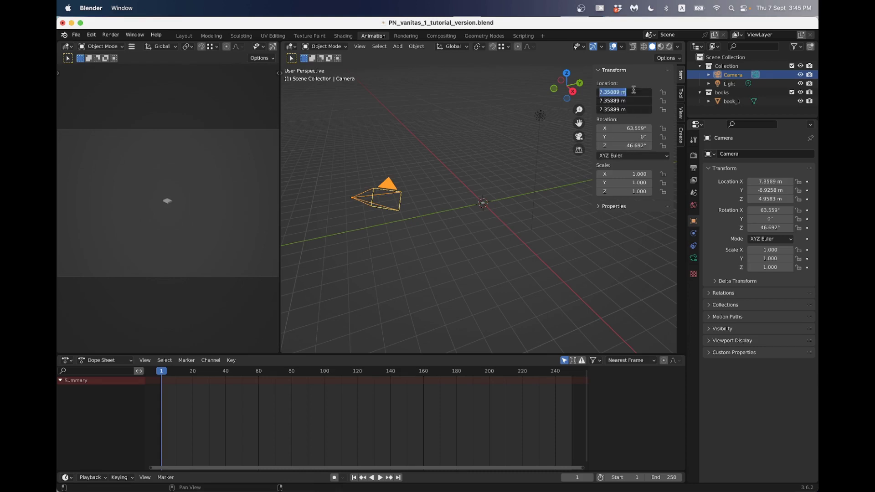
{"action": "type", "text": "0"}
{"action": "key", "text": "Return"}
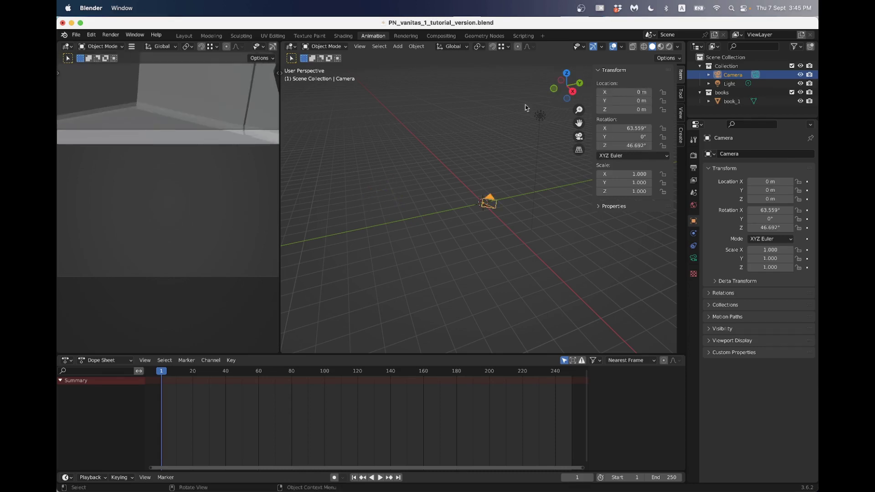
- Set the camera viewport's shading to Material Preview so it displays the book's texture
{"action": "middle_click_drag", "start_coordinate": [525, 217], "coordinate": [468, 216]}
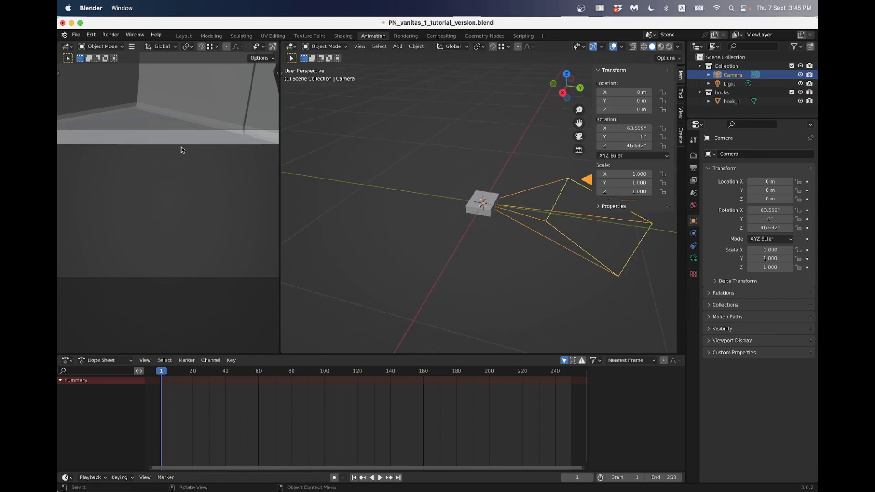
{"action": "key", "text": "z"}
{"action": "left_click", "coordinate": [178, 198]}
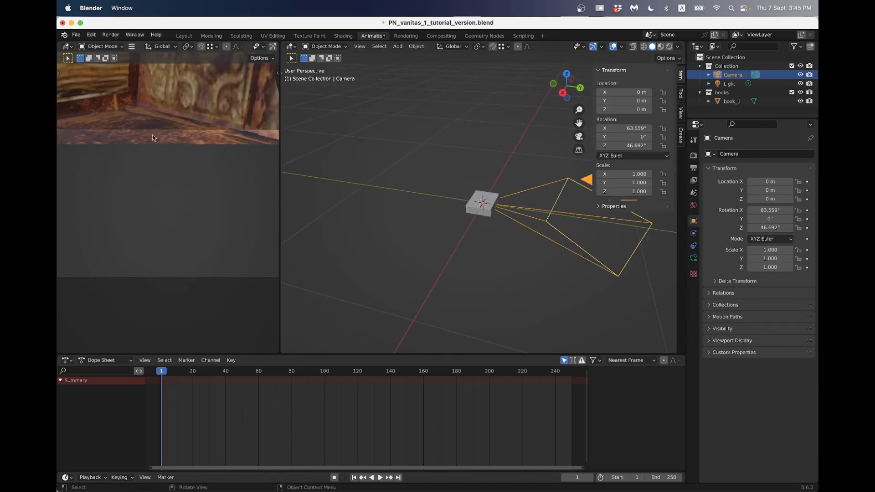
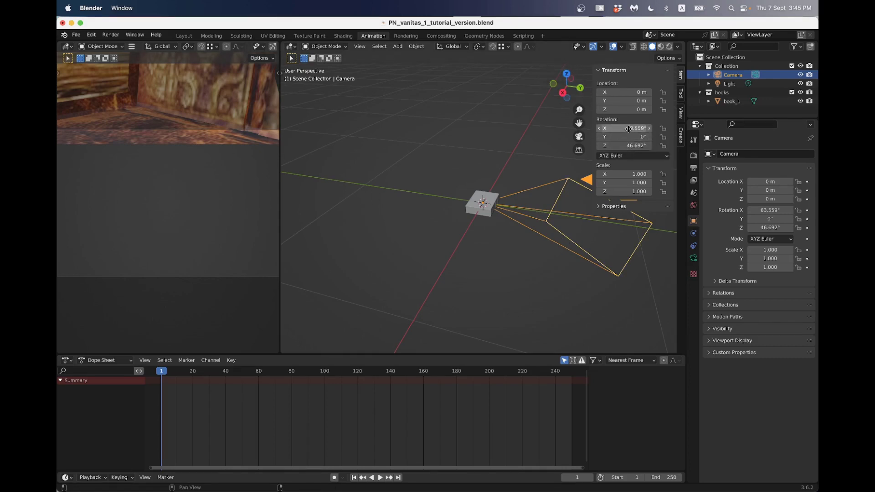
- Clear the camera's rotation and raise it about 1.196 m along Z above the book
{"action": "key", "text": "alt+r"}
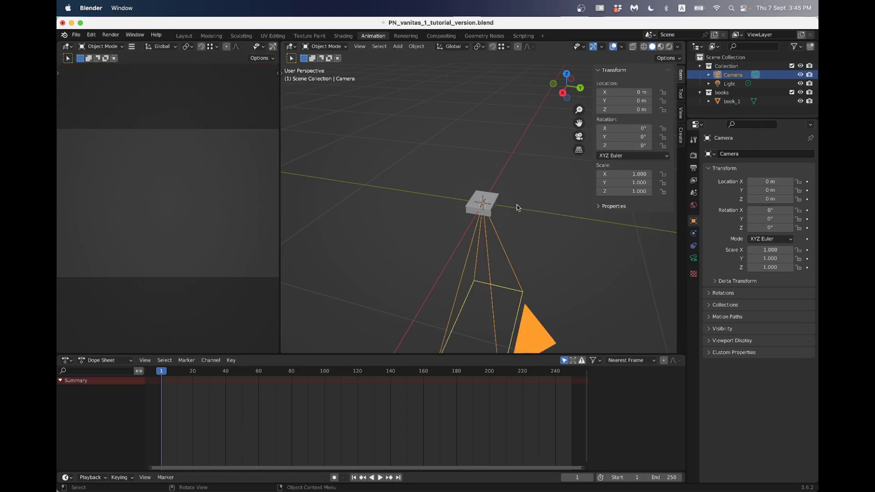
{"action": "mouse_move", "coordinate": [488, 225]}
{"action": "middle_mouse_down"}
{"action": "mouse_move", "coordinate": [496, 199]}
{"action": "mouse_move", "coordinate": [480, 227]}
{"action": "middle_mouse_up"}
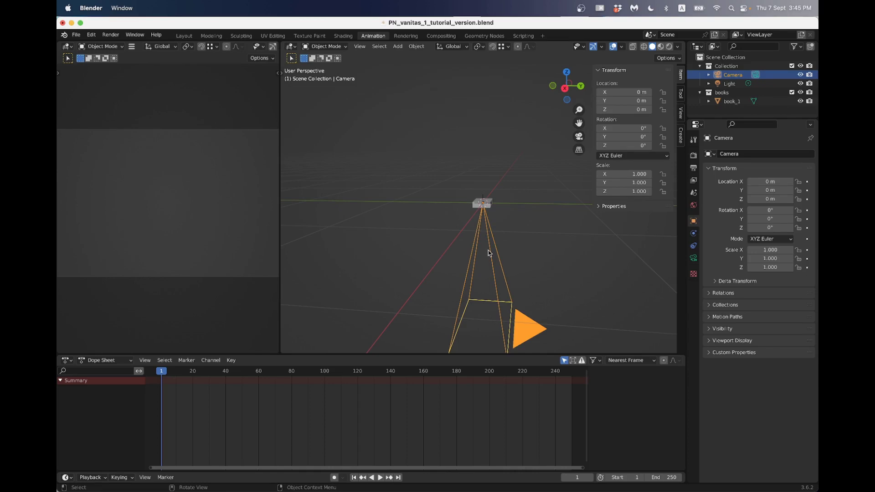
{"action": "key", "text": "g"}
{"action": "key", "text": "z"}
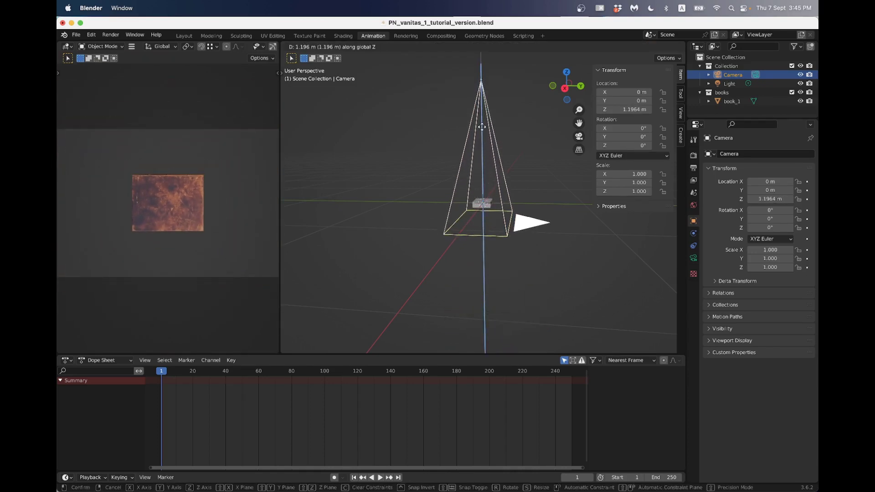
{"action": "left_click", "coordinate": [482, 127]}
{"action": "key", "text": "r"}
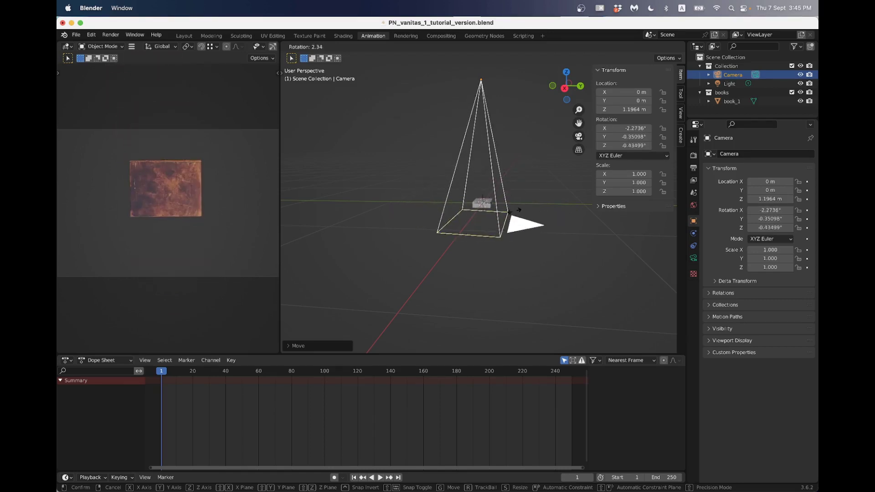
{"action": "key", "text": "Escape"}
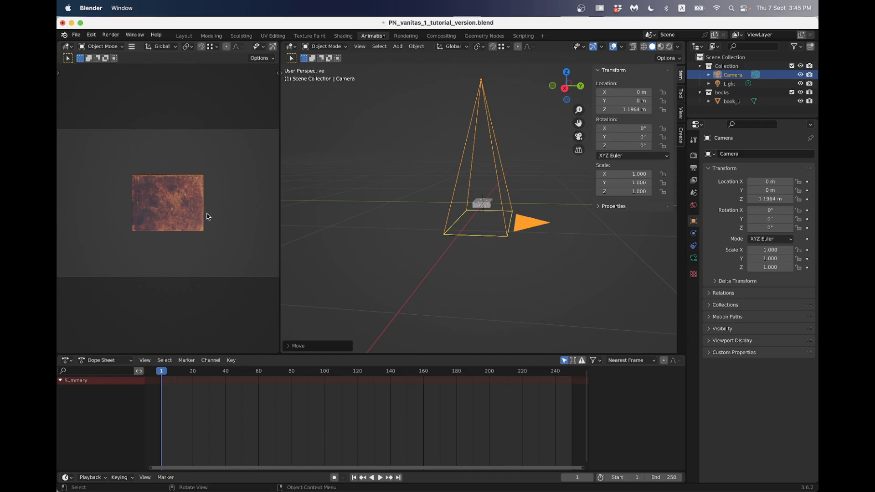
- Display the camera viewport's view lock settings and try locking the view to the 3D cursor
{"action": "key", "text": "n"}
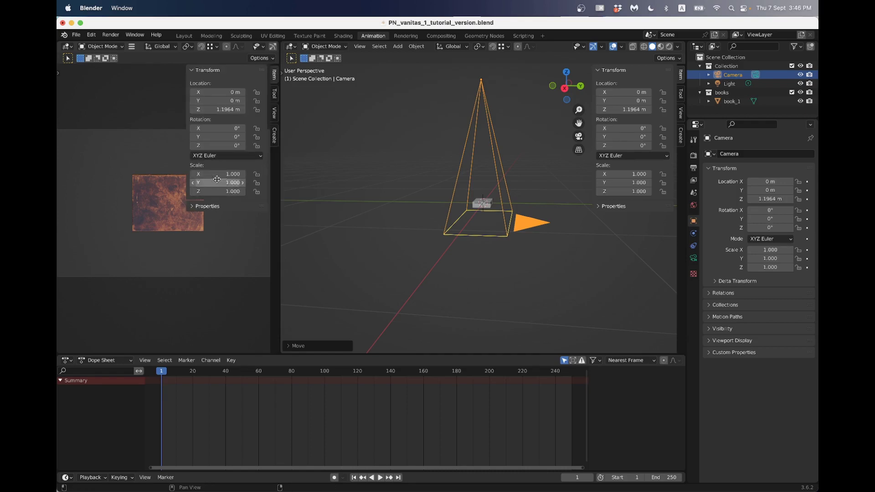
{"action": "left_click", "coordinate": [275, 113]}
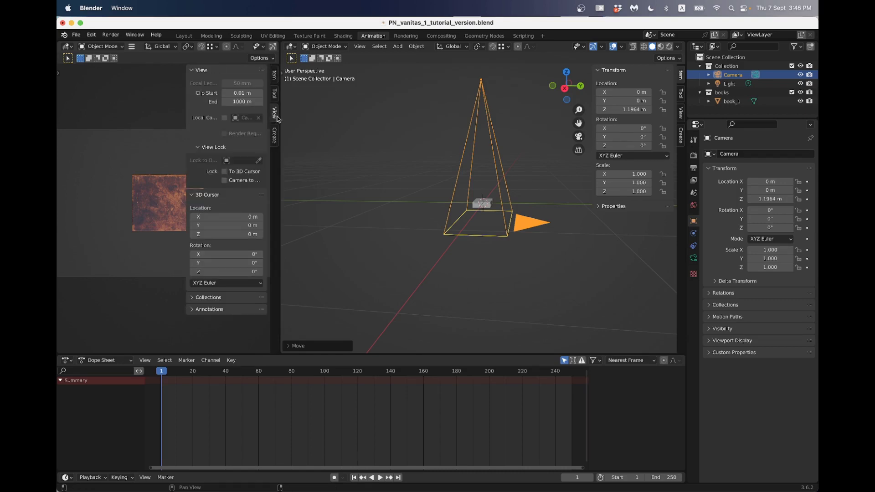
{"action": "left_click", "coordinate": [225, 172]}
{"action": "middle_click_drag", "start_coordinate": [134, 206], "coordinate": [111, 182]}
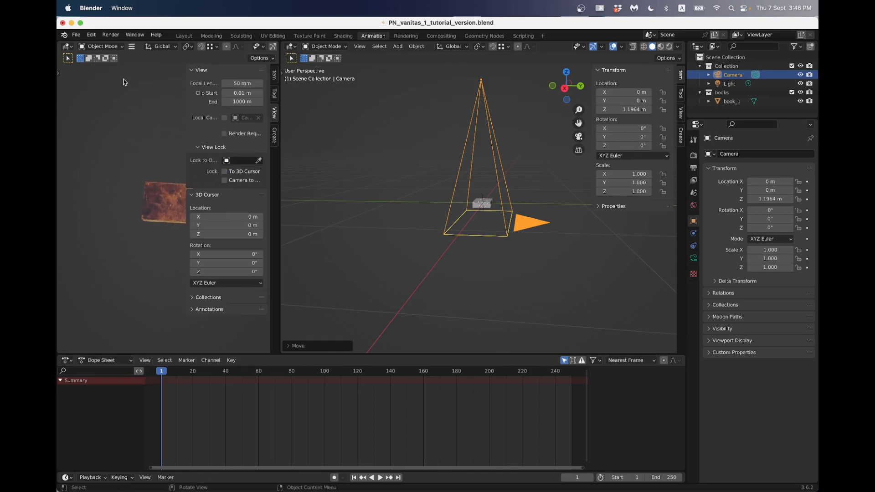
- Switch the textured viewport to the active camera's view and lock the camera to the view
{"action": "left_click", "coordinate": [132, 46]}
{"action": "mouse_move", "coordinate": [160, 56]}
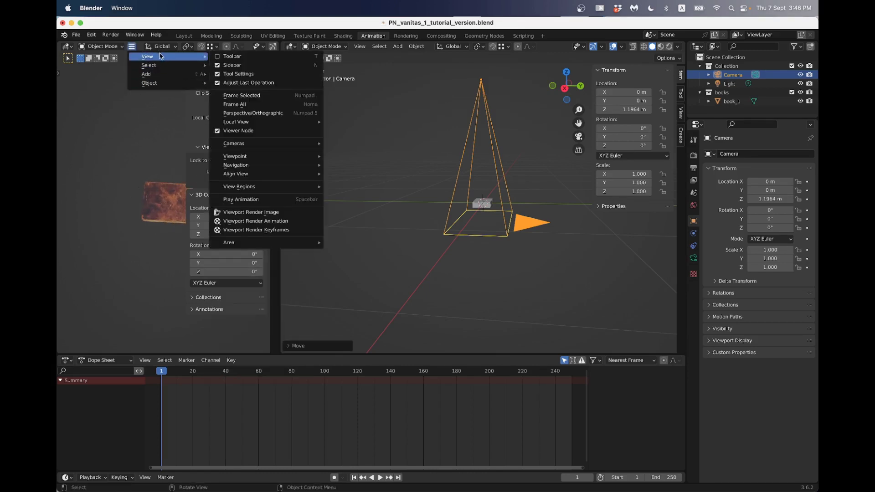
{"action": "mouse_move", "coordinate": [254, 144]}
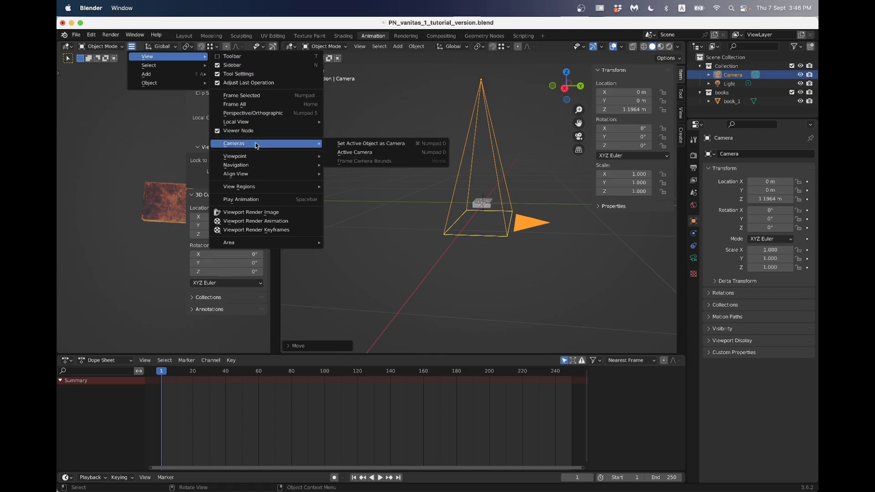
{"action": "left_click", "coordinate": [361, 147]}
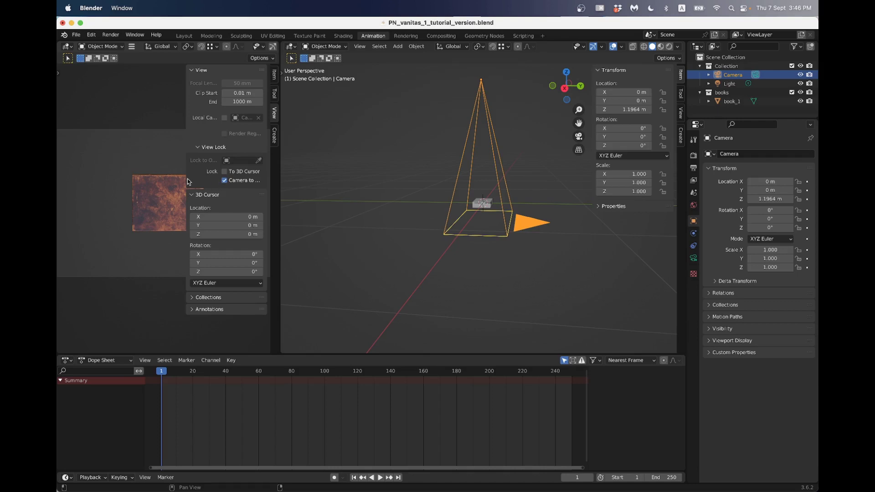
- Widen the camera viewport, hide its sidebar and orbit the locked camera to a three-quarter view of the book
{"action": "left_click_drag", "start_coordinate": [279, 169], "coordinate": [329, 165]}
{"action": "key", "text": "n"}
{"action": "middle_click_drag", "start_coordinate": [172, 211], "coordinate": [203, 206]}
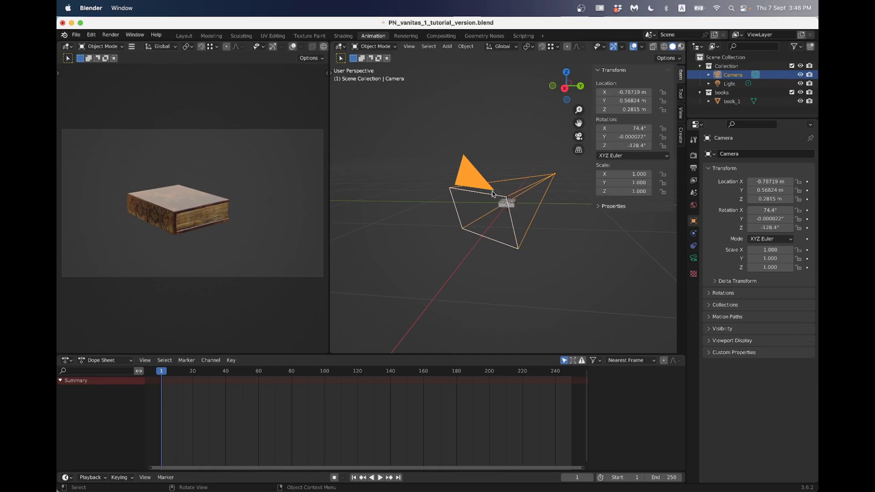
- From the top view, move the camera farther from the book to about X -1.284 m, Y 0.931 m
{"action": "left_click", "coordinate": [567, 73]}
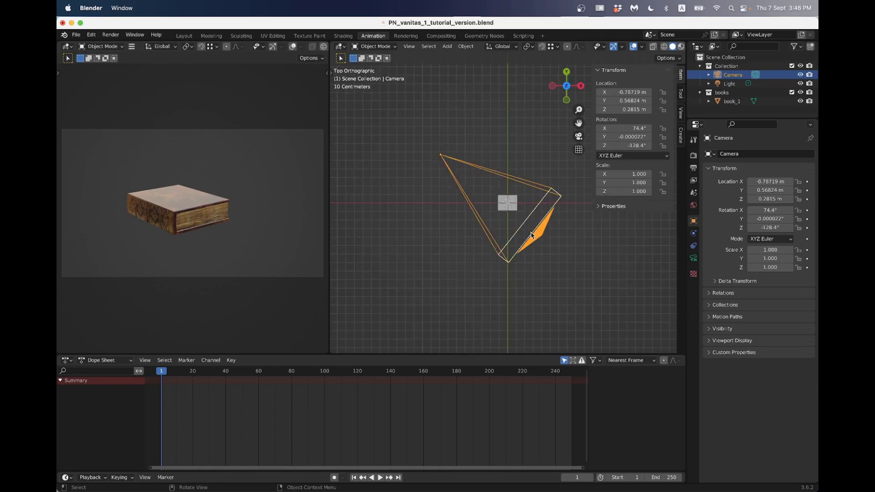
{"action": "key", "text": "g"}
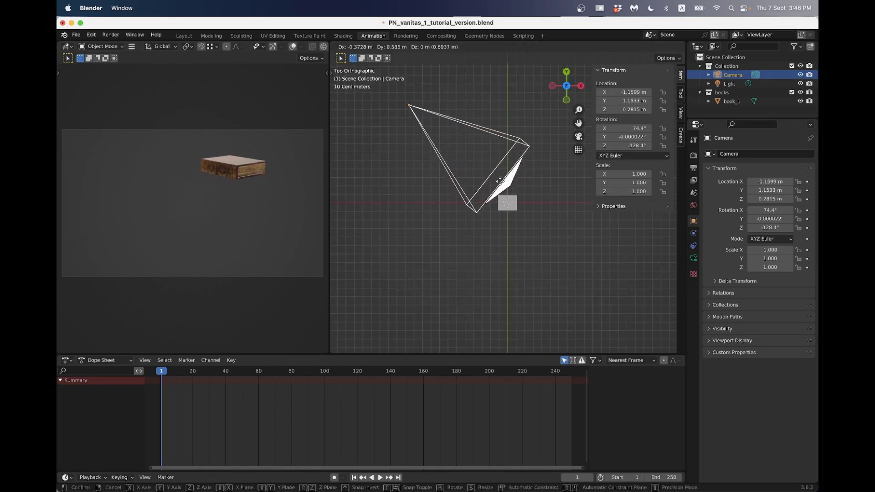
{"action": "left_click", "coordinate": [489, 200]}
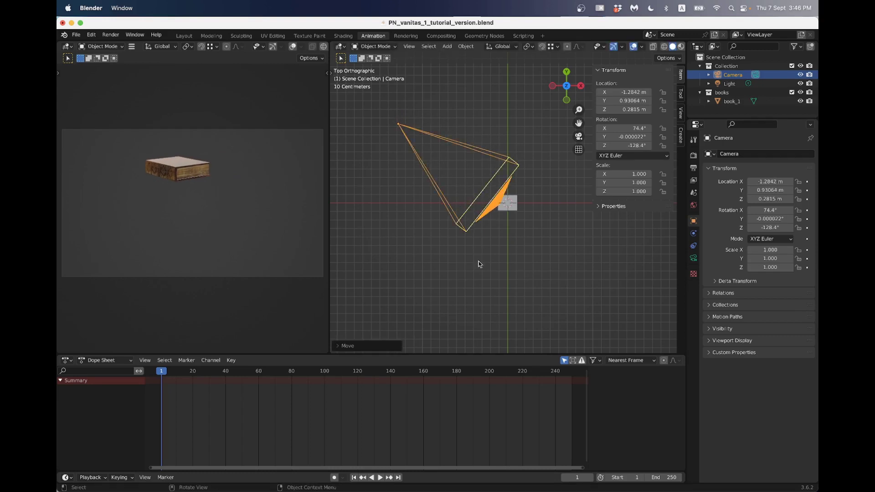
- From the front view, raise the camera to about Z 0.551 m and rotate it slightly, to about 72.5° on X
{"action": "left_click", "coordinate": [567, 99]}
{"action": "key", "text": "g"}
{"action": "key", "text": "z"}
{"action": "left_click", "coordinate": [504, 158]}
{"action": "key", "text": "r"}
{"action": "left_click", "coordinate": [604, 194]}
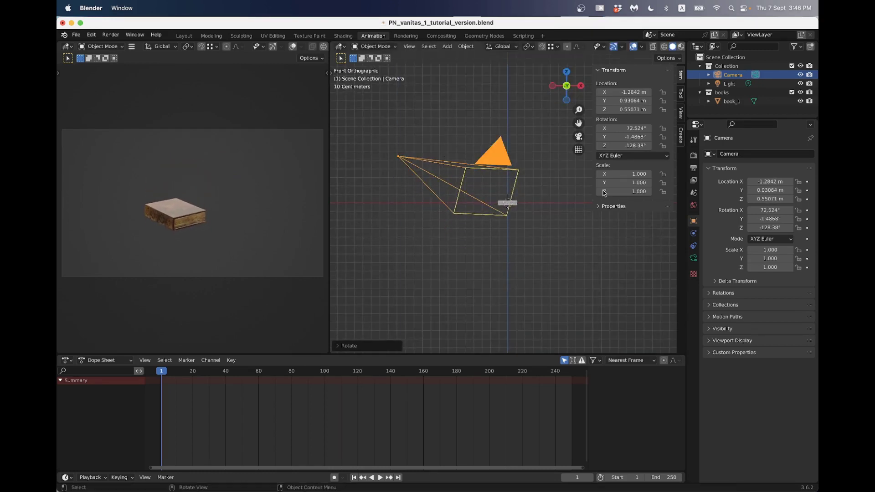
- Set the camera's focal length to 72 mm and reposition the camera to about X -1.181 m, Z 0.514 m
{"action": "left_click", "coordinate": [694, 258]}
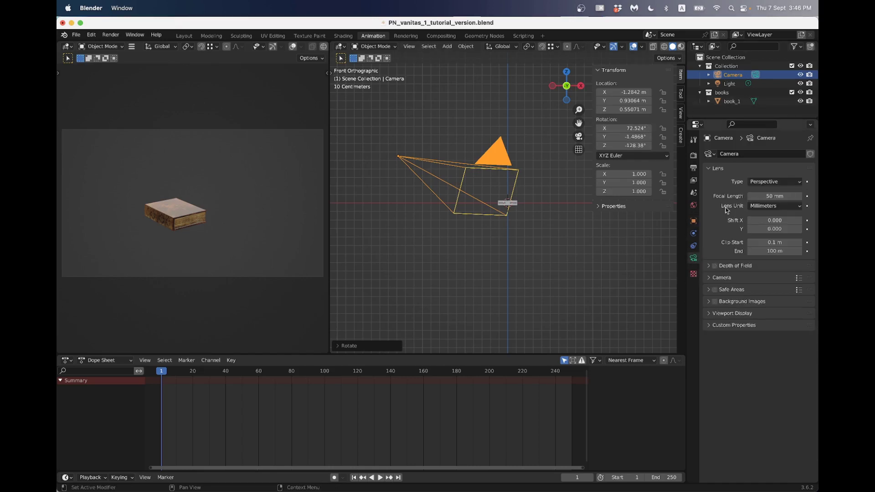
{"action": "mouse_move", "coordinate": [769, 196]}
{"action": "left_mouse_down"}
{"action": "mouse_move", "coordinate": [805, 196]}
{"action": "mouse_move", "coordinate": [784, 196]}
{"action": "left_mouse_up"}
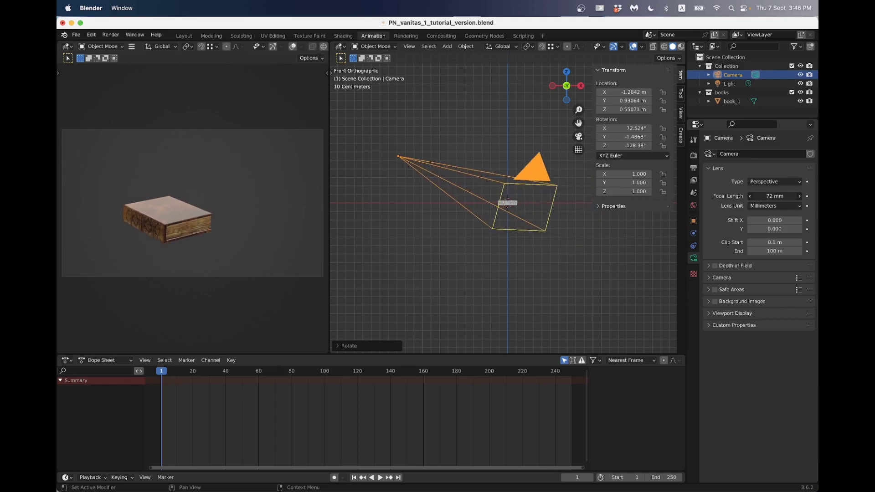
{"action": "key", "text": "g"}
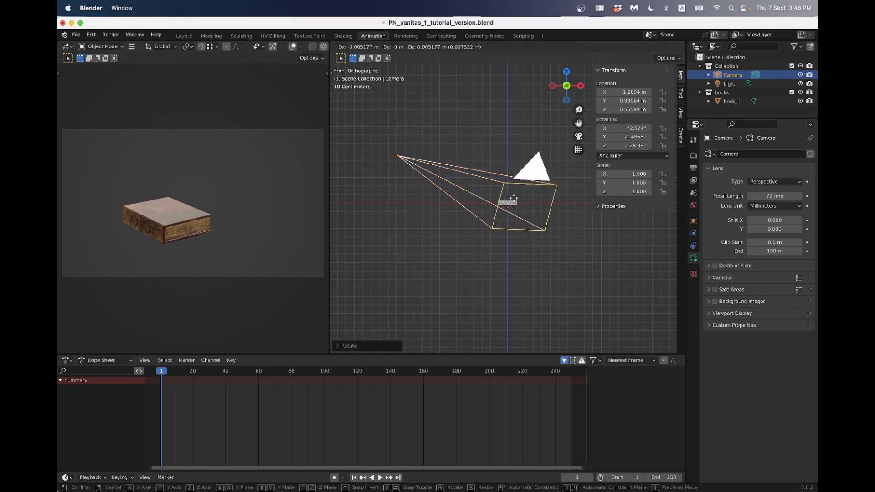
{"action": "left_click", "coordinate": [524, 202]}
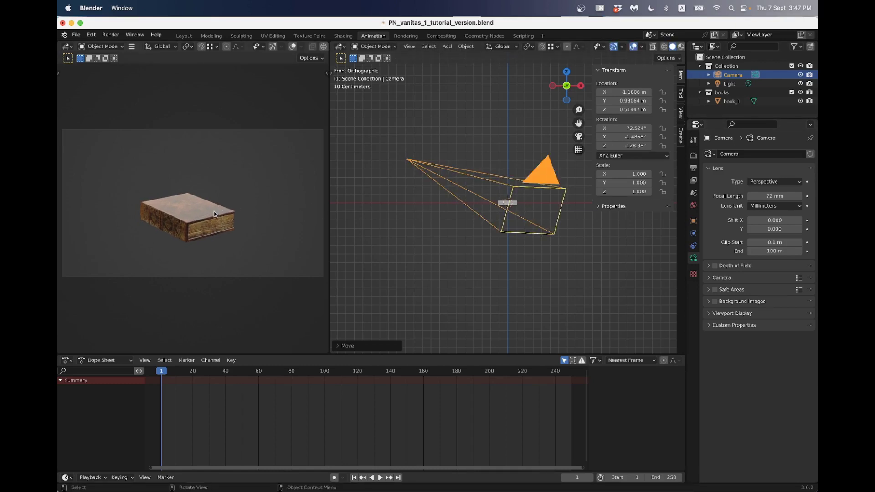
- Set the camera viewport's shading to Rendered and the point light's power to 0 W
{"action": "key", "text": "z"}
{"action": "left_click", "coordinate": [217, 163]}
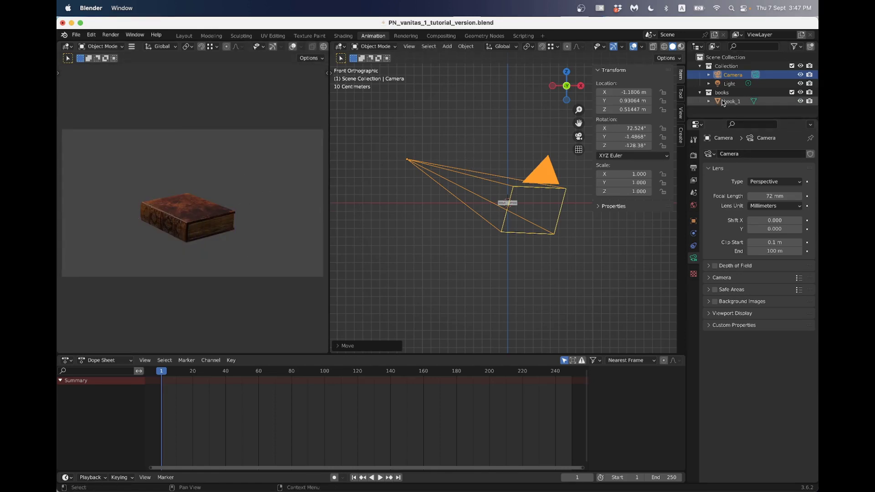
{"action": "left_click", "coordinate": [730, 83]}
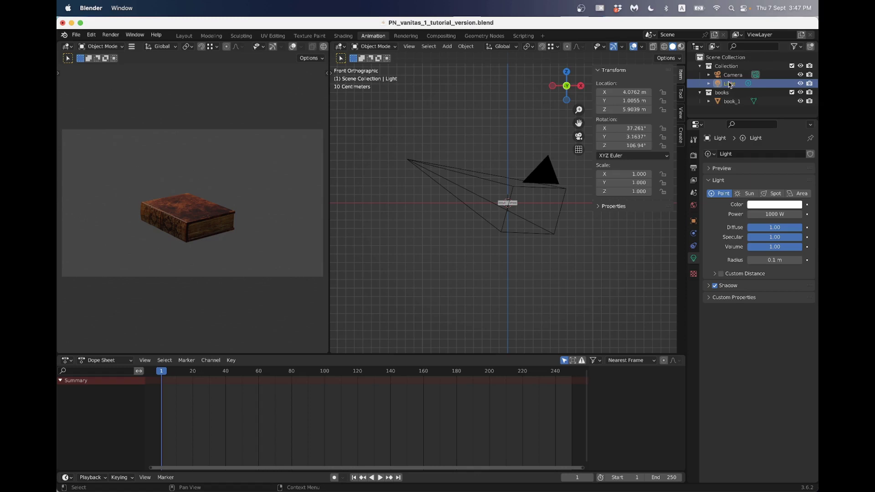
{"action": "left_click", "coordinate": [770, 214]}
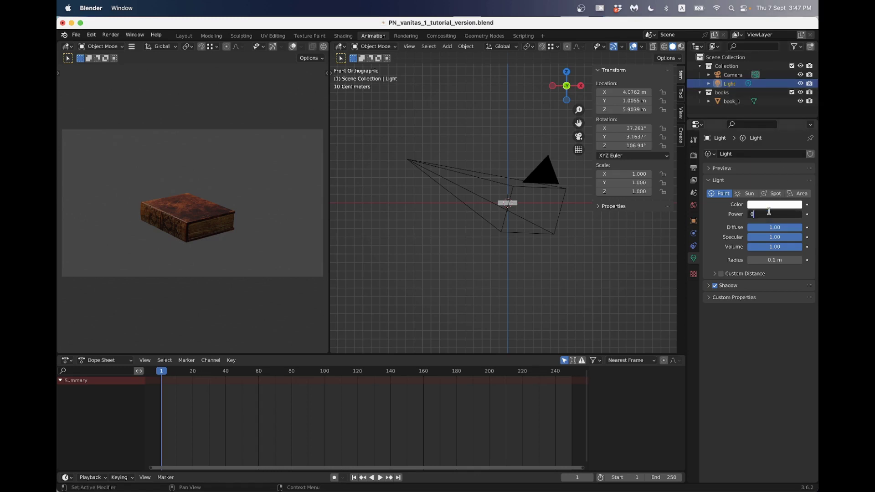
{"action": "type", "text": "10"}
{"action": "key", "text": "Return"}
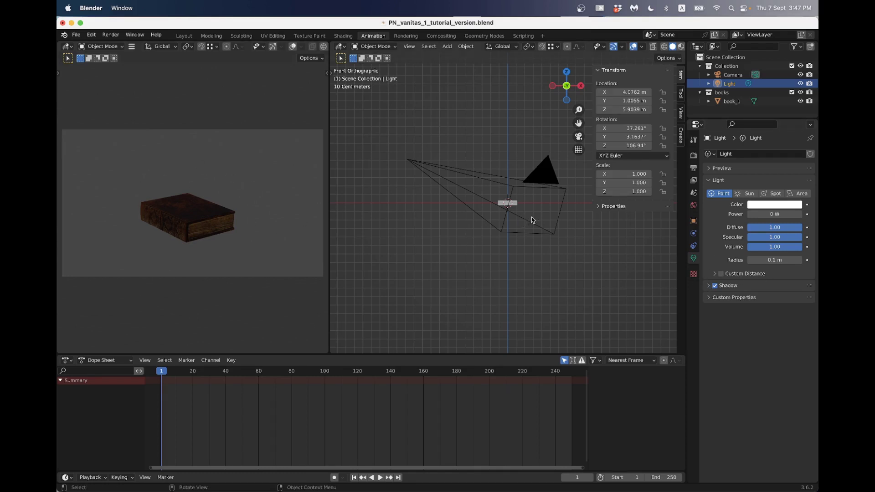
- Set the World background strength to 0
{"action": "left_click", "coordinate": [693, 205]}
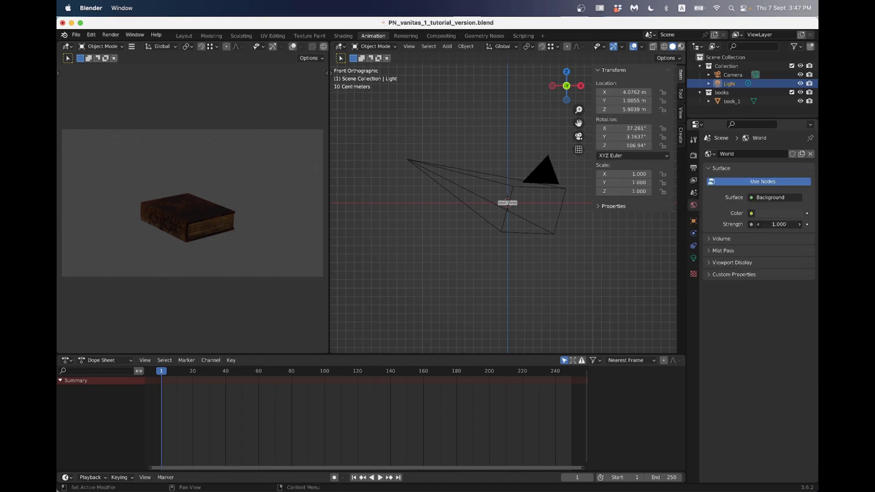
{"action": "type", "text": "0"}
{"action": "key", "text": "Return"}
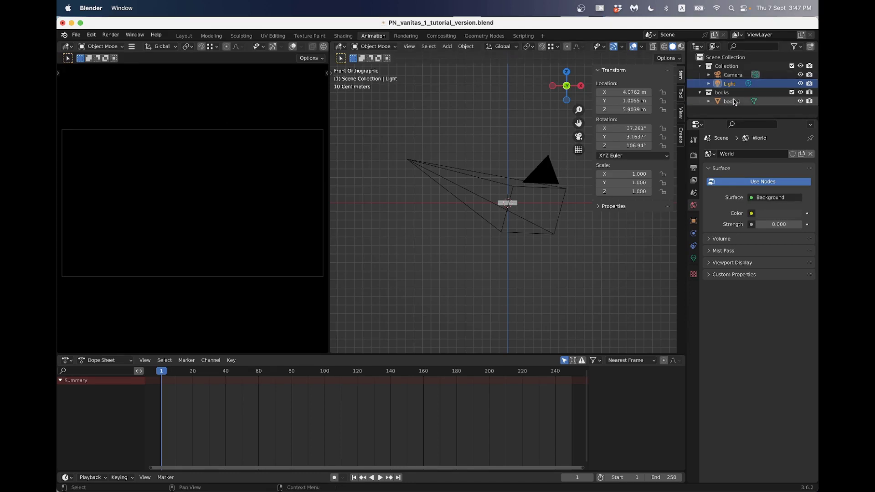
- From the front view, move the point light close above the book, to about X 0.286 m, Z 0.627 m
{"action": "left_click", "coordinate": [732, 75]}
{"action": "left_click", "coordinate": [730, 84]}
{"action": "scroll", "coordinate": [505, 237], "scroll_direction": "down", "scroll_amount": 10}
{"action": "middle_click_drag", "start_coordinate": [503, 228], "coordinate": [453, 200]}
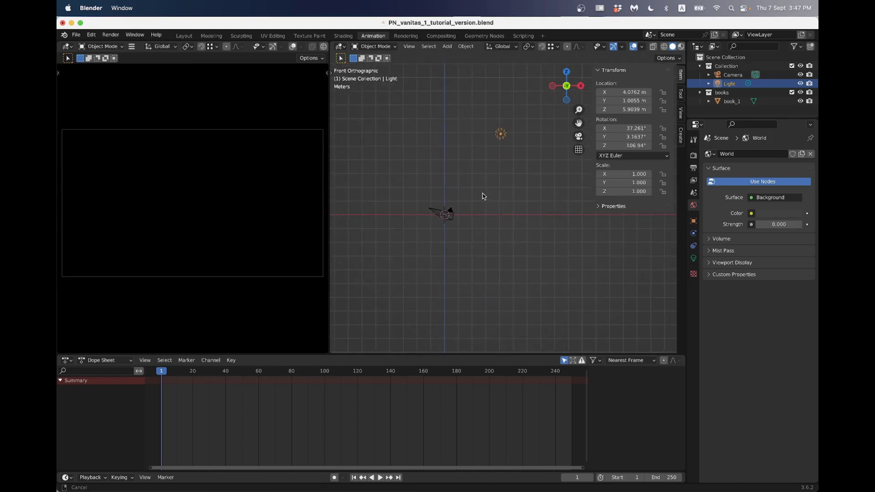
{"action": "left_click", "coordinate": [694, 258]}
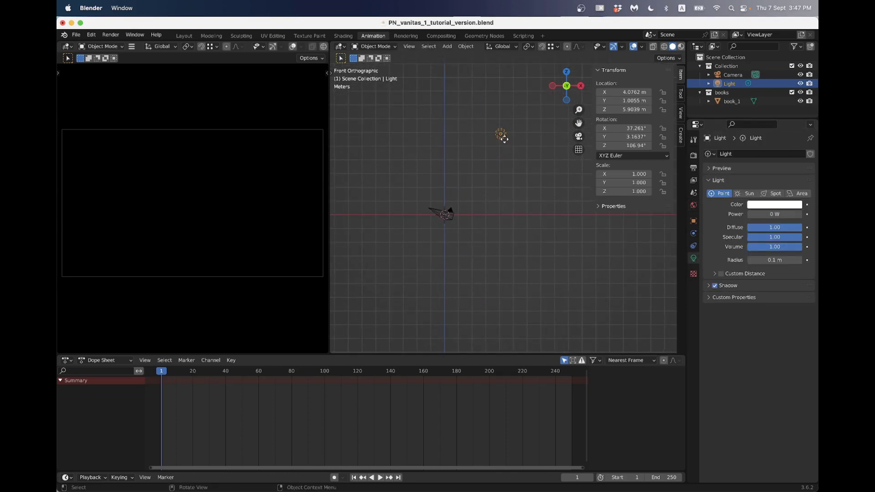
{"action": "left_click_drag", "start_coordinate": [505, 139], "coordinate": [455, 204]}
{"action": "scroll", "coordinate": [454, 217], "scroll_direction": "up", "scroll_amount": 4}
{"action": "middle_click_drag", "start_coordinate": [454, 217], "coordinate": [518, 192], "text": "shift"}
{"action": "key", "text": "g"}
{"action": "left_click", "coordinate": [492, 205]}
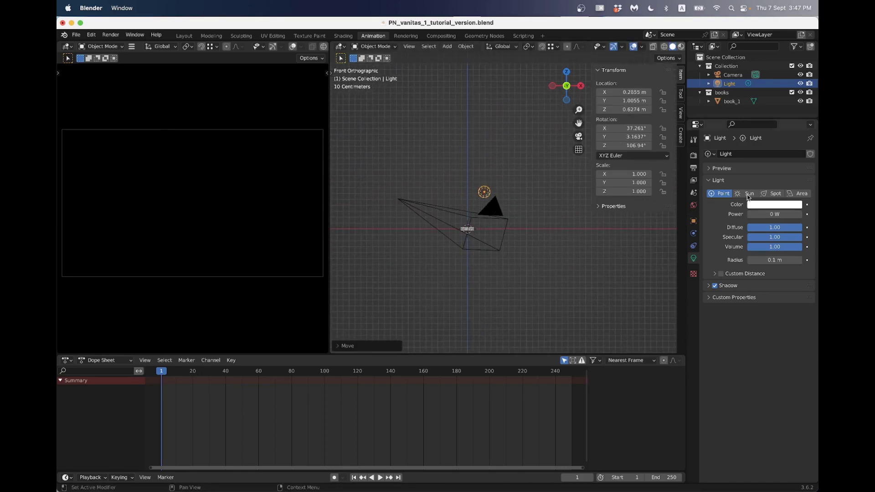
- Set the point light's power to 5 W
{"action": "left_click", "coordinate": [763, 214]}
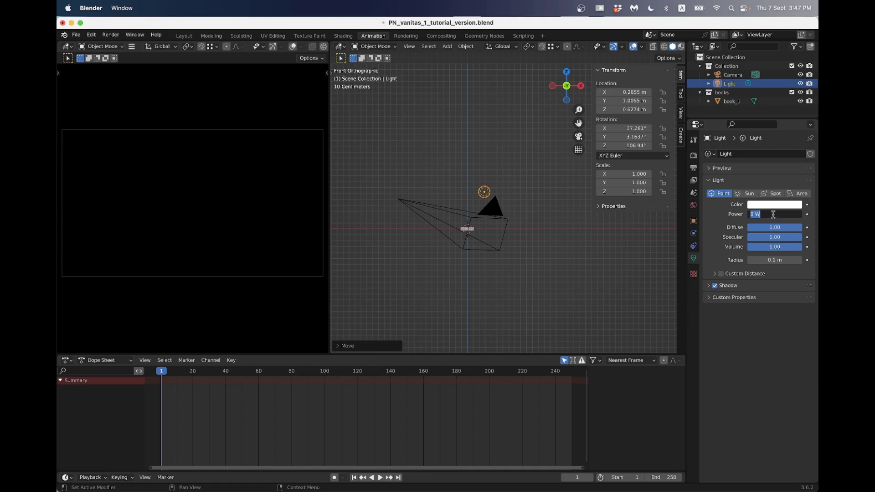
{"action": "type", "text": "10"}
{"action": "key", "text": "Return"}
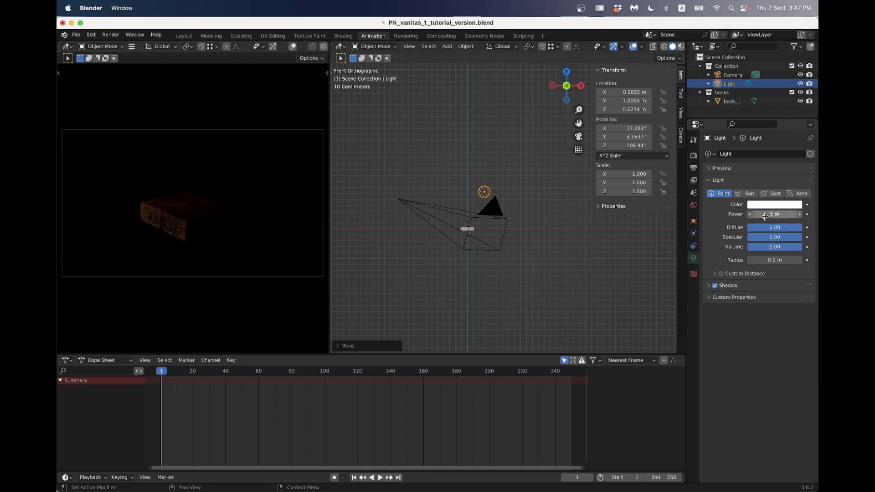
- From the left view, move the light nearer the book, to about Y 0.380 m, Z 0.308 m
{"action": "middle_click_drag", "start_coordinate": [442, 215], "coordinate": [492, 260]}
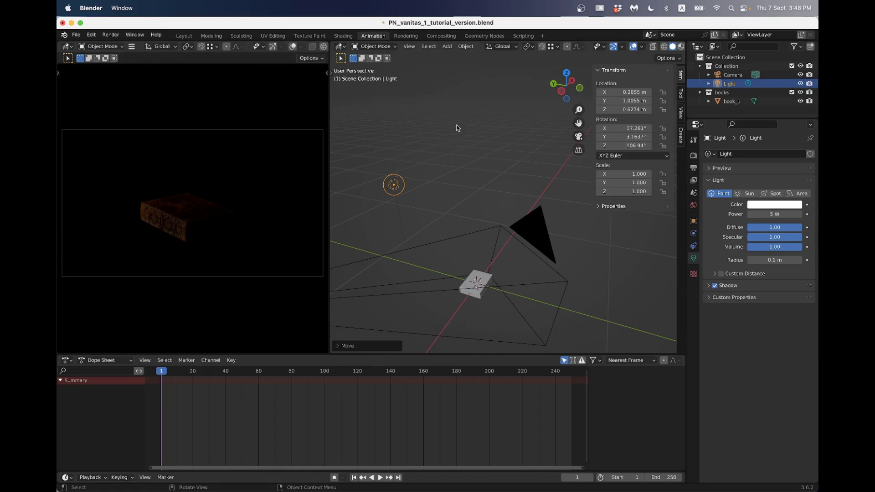
{"action": "left_click", "coordinate": [571, 82]}
{"action": "left_click_drag", "start_coordinate": [405, 184], "coordinate": [469, 217]}
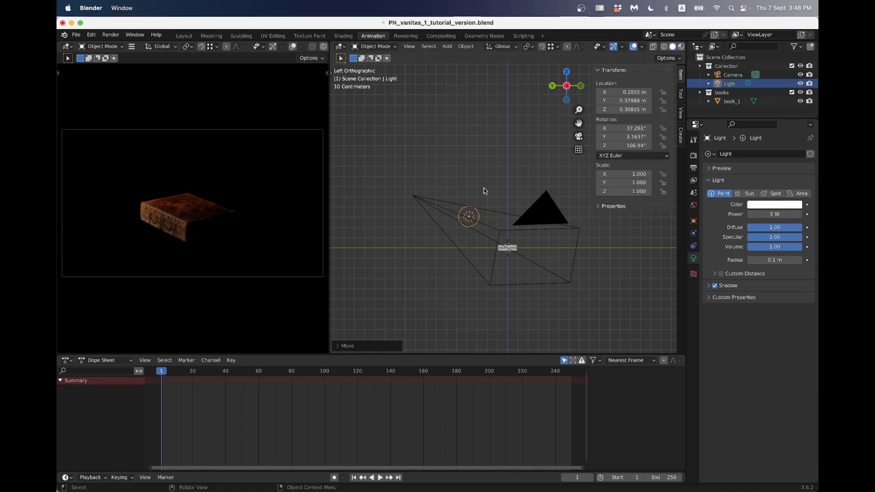
- Fine-tune the light's position from the top and left views to about X 0.173 m, Y 0.307 m, Z 0.331 m
{"action": "left_click", "coordinate": [566, 73]}
{"action": "scroll", "coordinate": [484, 195], "scroll_direction": "up", "scroll_amount": 4}
{"action": "middle_click_drag", "start_coordinate": [446, 179], "coordinate": [530, 108], "text": "shift"}
{"action": "key", "text": "g"}
{"action": "left_click", "coordinate": [502, 197]}
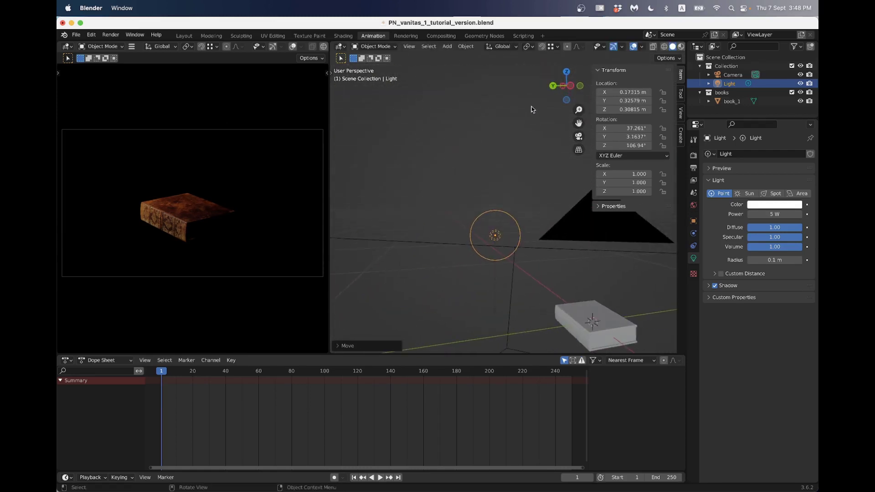
{"action": "left_click", "coordinate": [567, 86]}
{"action": "key", "text": "g"}
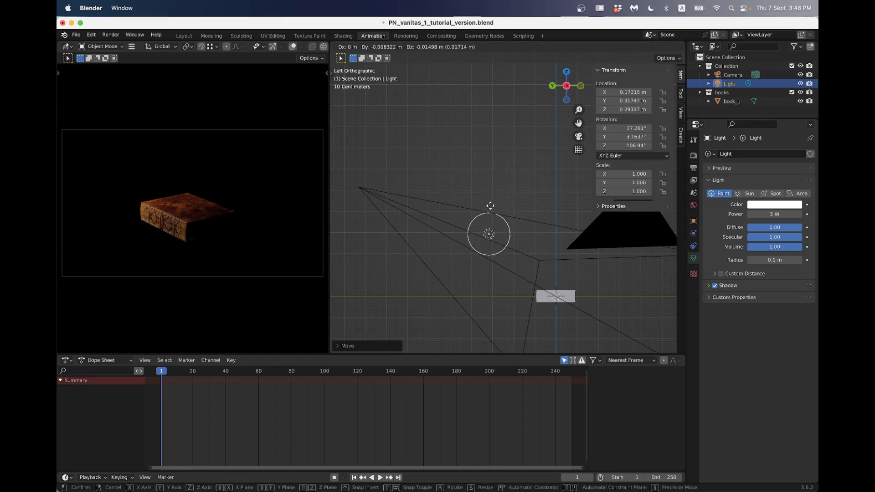
{"action": "left_click", "coordinate": [492, 198]}
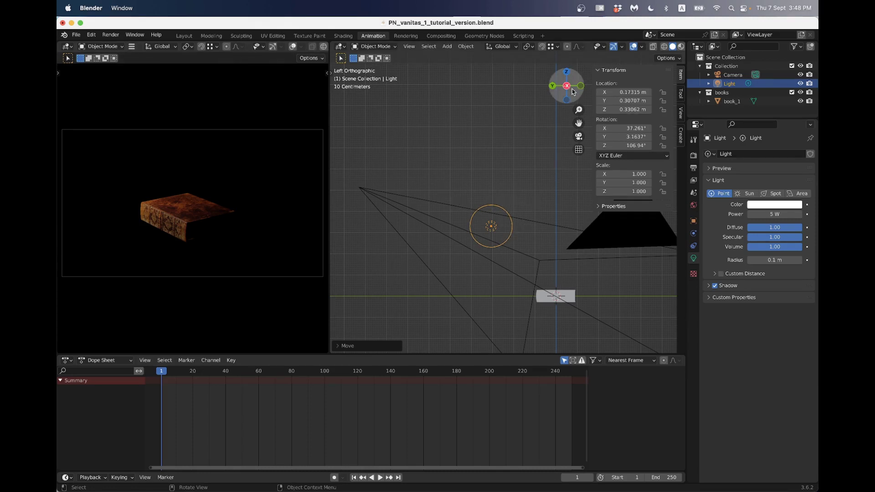
- Duplicate the light from the back view and place the copy beside the book at about X -0.382 m, Z 0.081 m
{"action": "middle_click_drag", "start_coordinate": [480, 205], "coordinate": [524, 230]}
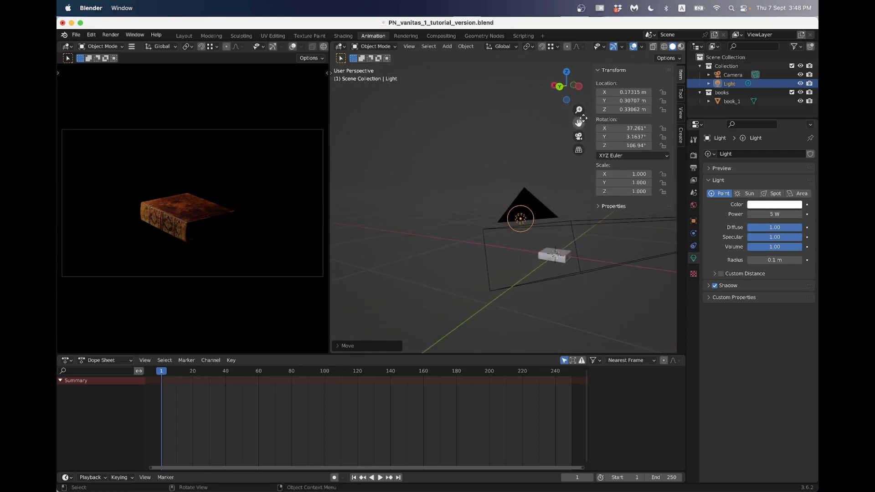
{"action": "left_click", "coordinate": [559, 90]}
{"action": "scroll", "coordinate": [502, 268], "scroll_direction": "up", "scroll_amount": 5}
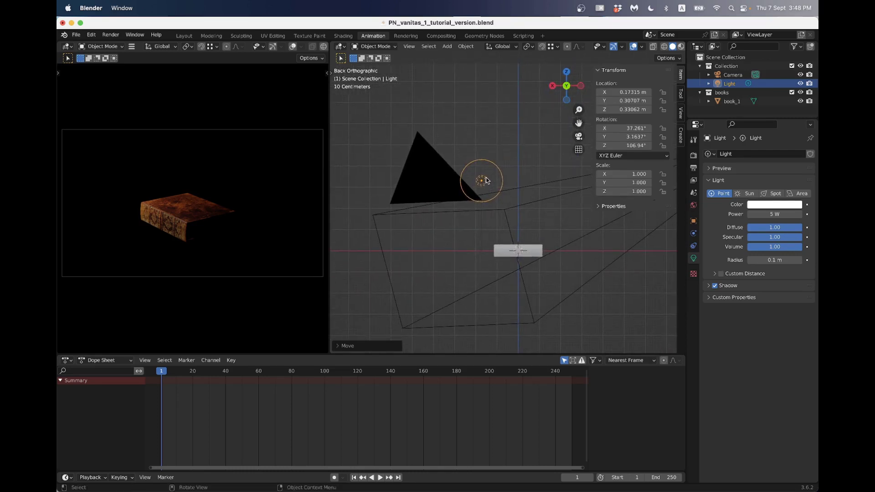
{"action": "key", "text": "shift+d"}
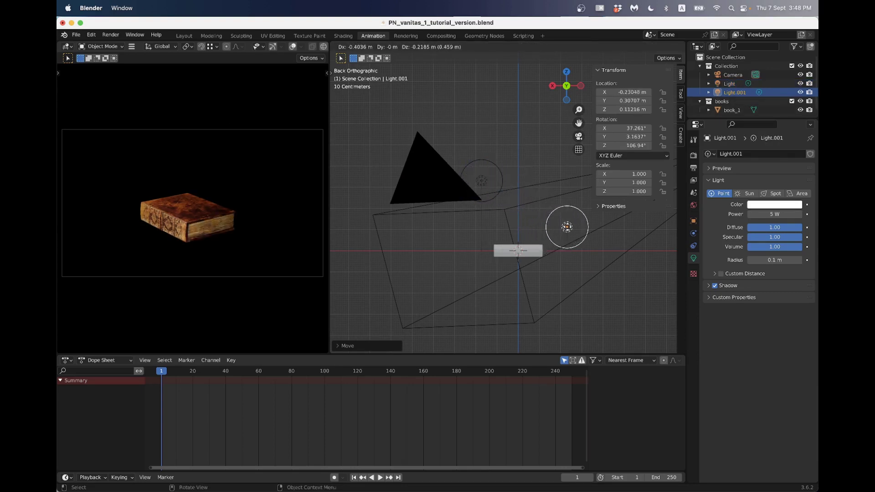
{"action": "left_click", "coordinate": [599, 234]}
- Set the duplicated light's power to 500 mW and hide that light in the viewport
{"action": "middle_click_drag", "start_coordinate": [600, 233], "coordinate": [485, 244]}
{"action": "left_click", "coordinate": [772, 215]}
{"action": "type", "text": "1"}
{"action": "key", "text": "Return"}
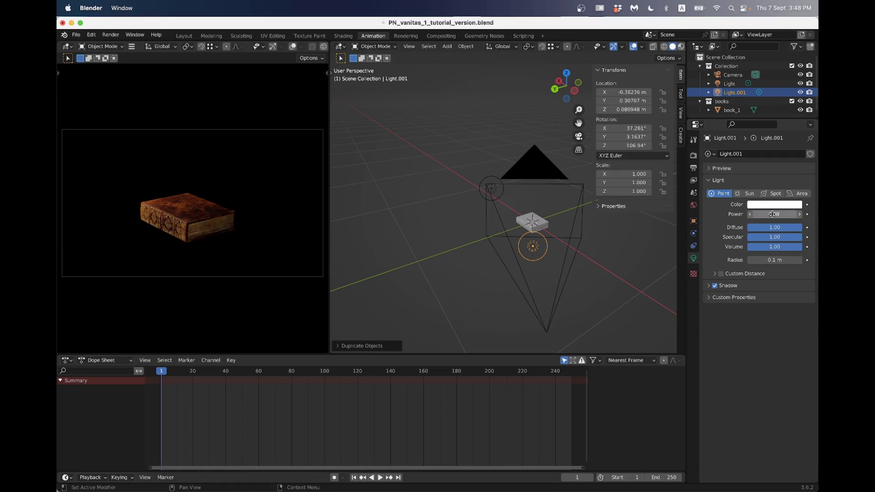
{"action": "left_click", "coordinate": [777, 214]}
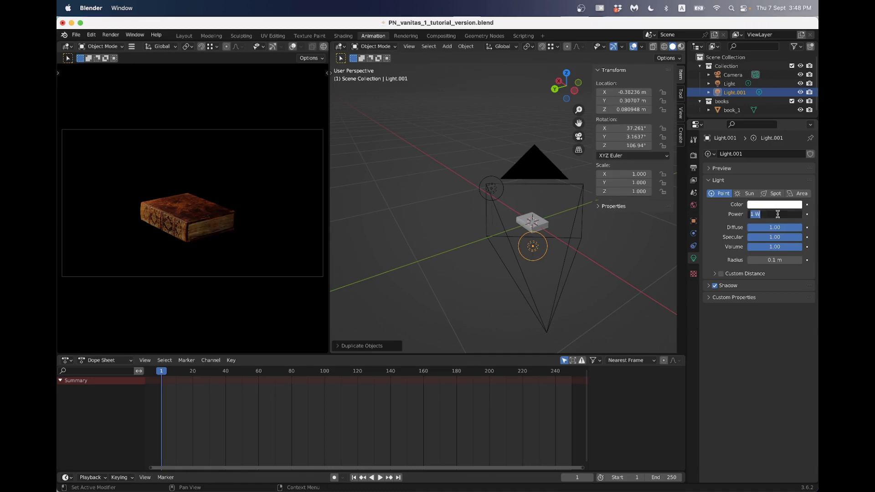
{"action": "type", "text": "500"}
{"action": "key", "text": "Return"}
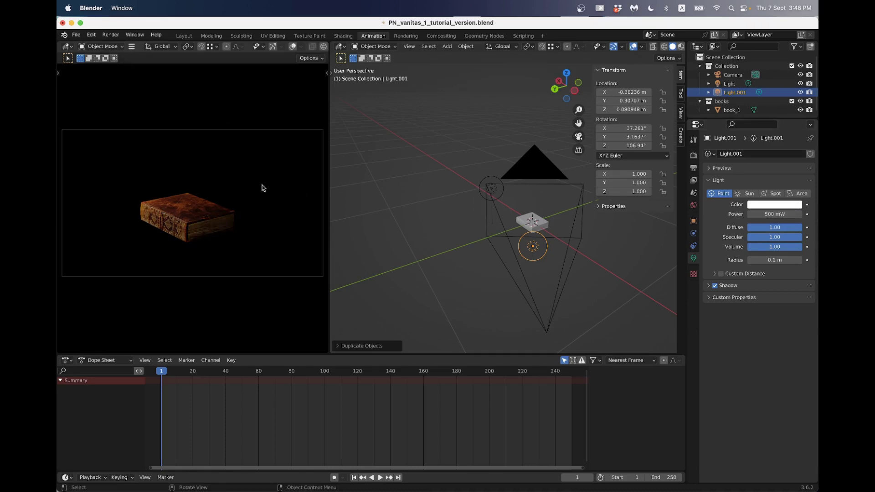
{"action": "left_click", "coordinate": [802, 94]}
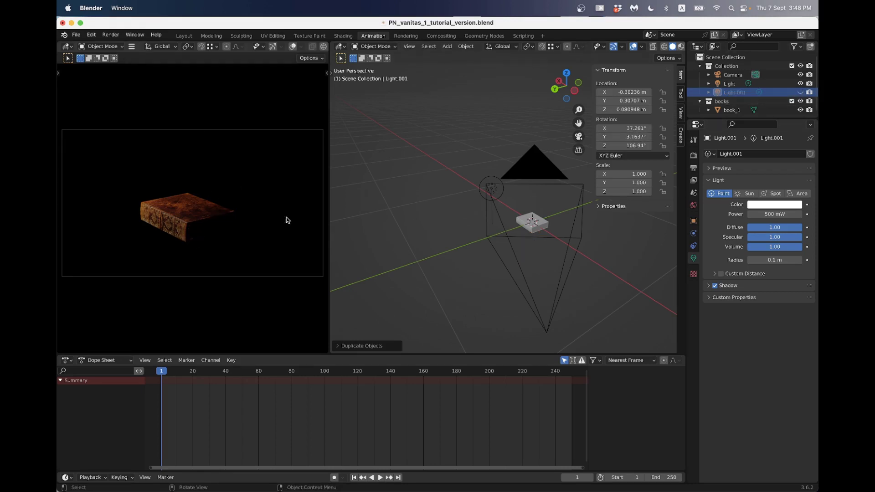
- Make the hidden second light visible in the viewport again
{"action": "left_click", "coordinate": [801, 93]}
{"action": "scroll", "coordinate": [501, 258], "scroll_direction": "up", "scroll_amount": 3}
{"action": "scroll", "coordinate": [501, 258], "scroll_direction": "down", "scroll_amount": 3}
{"action": "scroll", "coordinate": [511, 241], "scroll_direction": "up", "scroll_amount": 2}
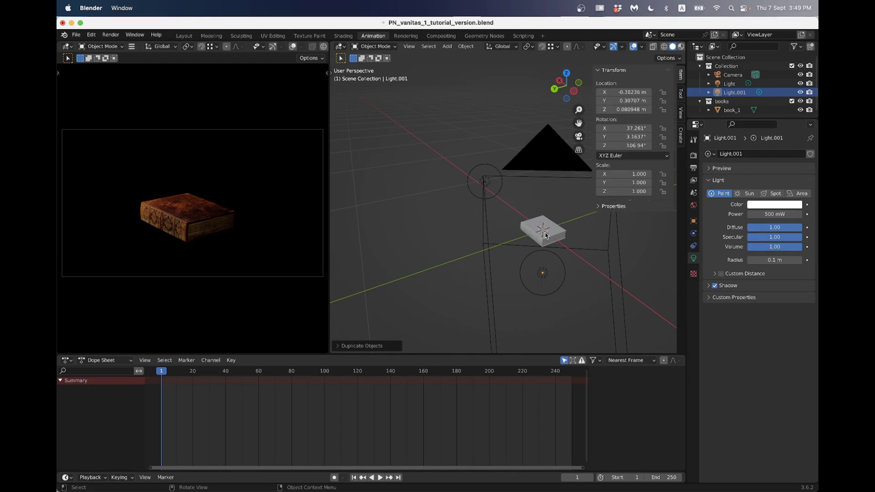
- Add a cube at the scene origin and set its X, Y and Z dimensions to 1 m
{"action": "key", "text": "shift+a"}
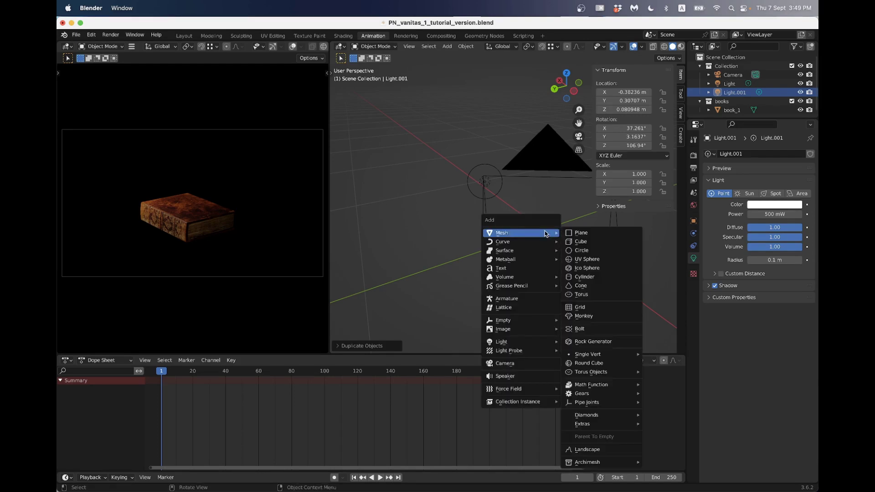
{"action": "left_click", "coordinate": [586, 238]}
{"action": "scroll", "coordinate": [538, 238], "scroll_direction": "up", "scroll_amount": 4}
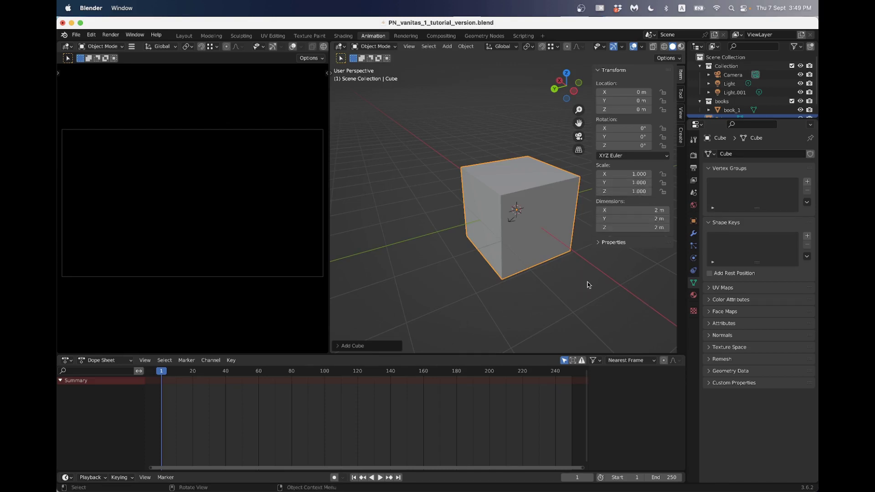
{"action": "left_click", "coordinate": [639, 209]}
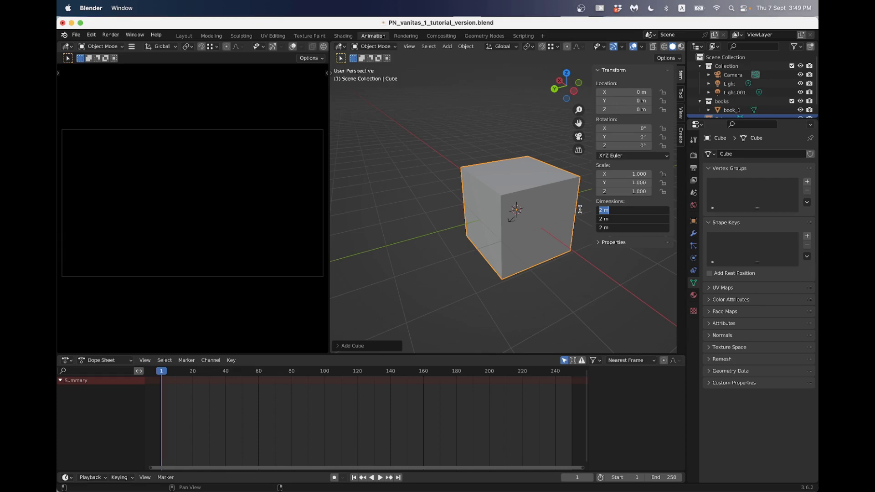
{"action": "key", "text": "Return"}
{"action": "scroll", "coordinate": [511, 204], "scroll_direction": "up", "scroll_amount": 4}
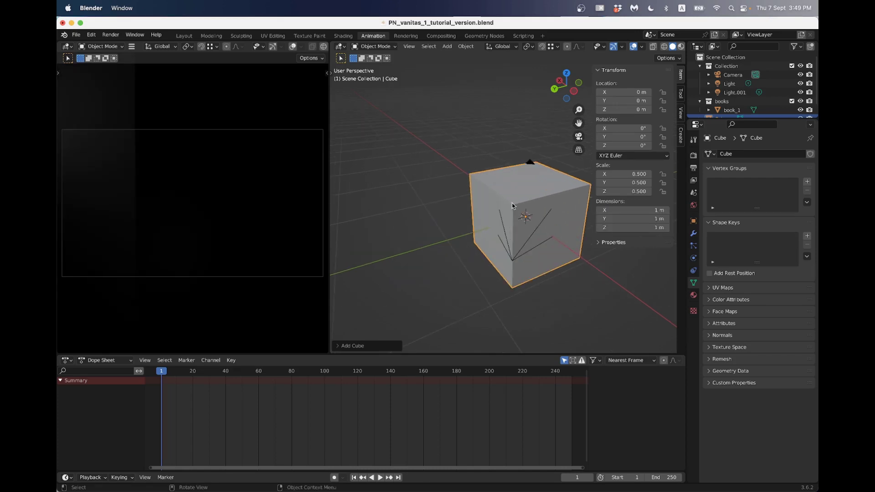
- Delete the cube's top face and its +Y side face so it forms an open box, and return to Object Mode
{"action": "key", "text": "Tab"}
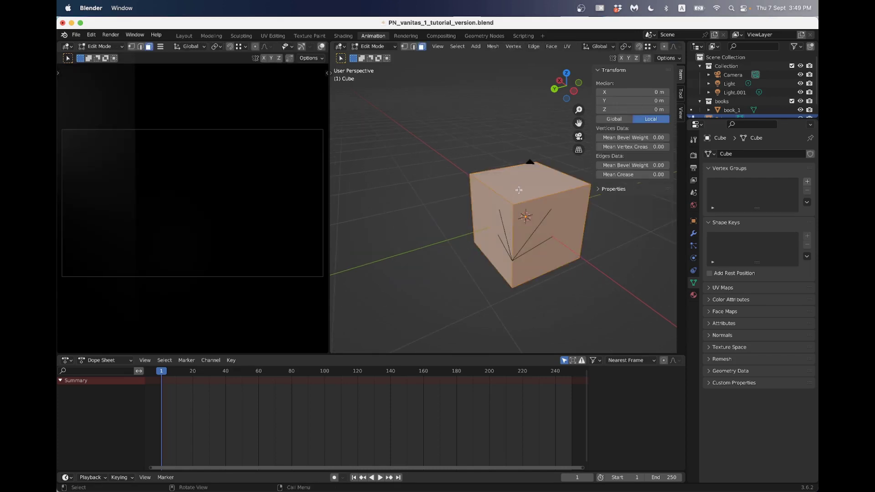
{"action": "left_click", "coordinate": [519, 190]}
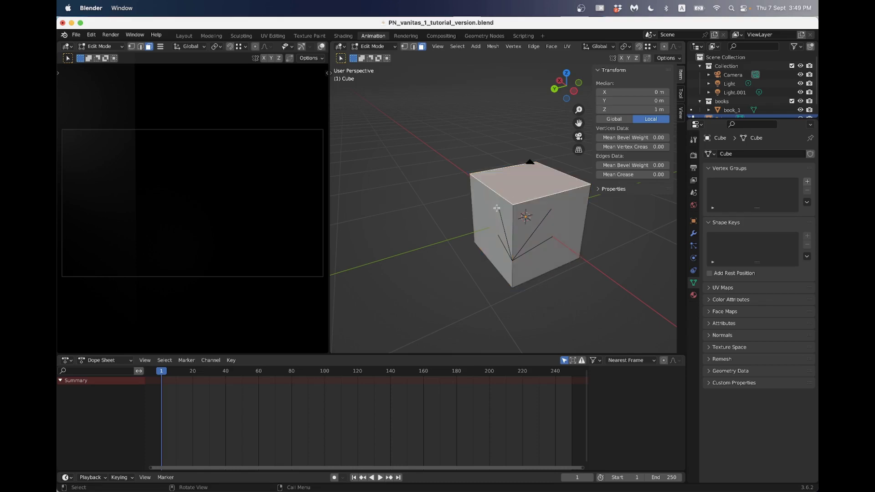
{"action": "key", "text": "a"}
{"action": "middle_click_drag", "start_coordinate": [495, 210], "coordinate": [504, 196]}
{"action": "key", "text": "x"}
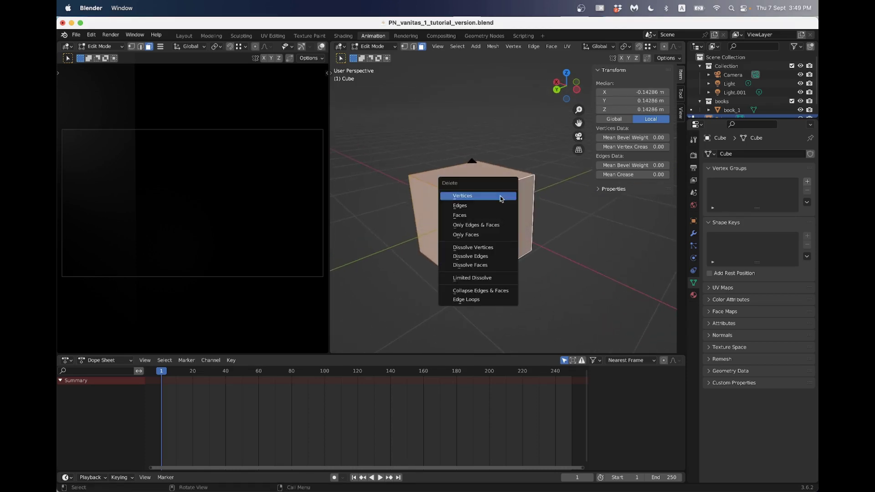
{"action": "left_click", "coordinate": [464, 178]}
{"action": "middle_click_drag", "start_coordinate": [464, 178], "coordinate": [472, 207]}
{"action": "key", "text": "x"}
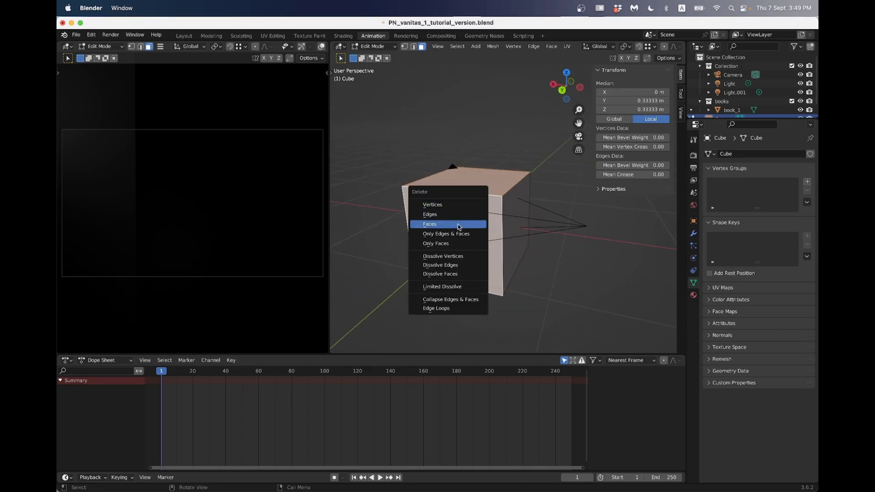
{"action": "left_click", "coordinate": [474, 224]}
{"action": "key", "text": "Tab"}
- From the back view, raise the open box along Z to about 0.421 m
{"action": "middle_click_drag", "start_coordinate": [503, 233], "coordinate": [522, 178]}
{"action": "left_click", "coordinate": [566, 93]}
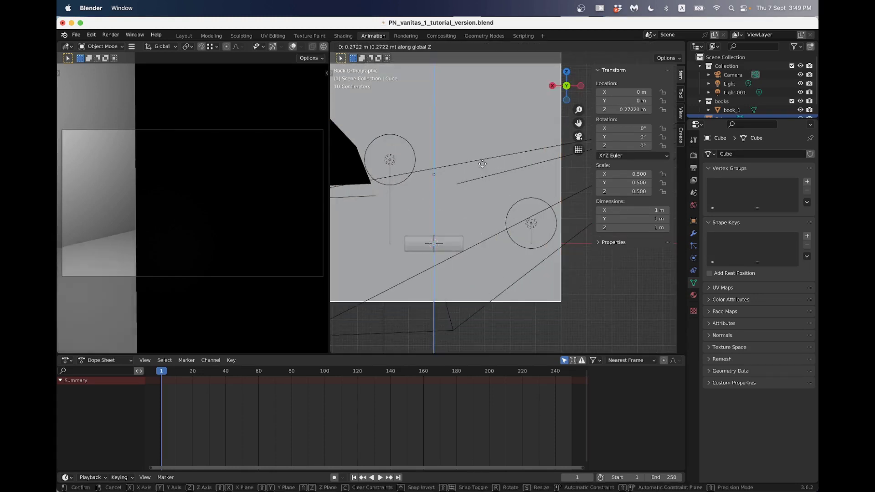
{"action": "left_click", "coordinate": [487, 132]}
{"action": "middle_click_drag", "start_coordinate": [487, 133], "coordinate": [486, 240]}
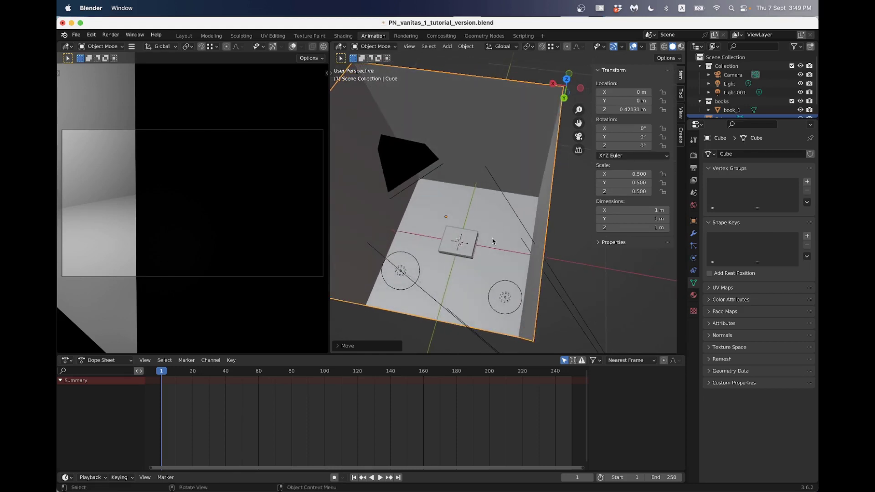
- Scale the open box to about 0.619 m deep along Y and about 1.36 m wide along X
{"action": "key", "text": "s"}
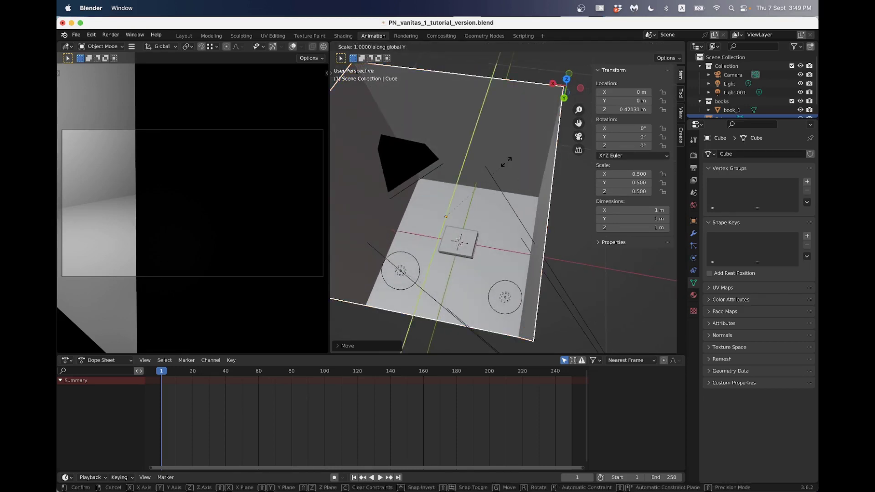
{"action": "key", "text": "y"}
{"action": "left_click", "coordinate": [489, 190]}
{"action": "key", "text": "s"}
{"action": "key", "text": "x"}
{"action": "left_click", "coordinate": [510, 192]}
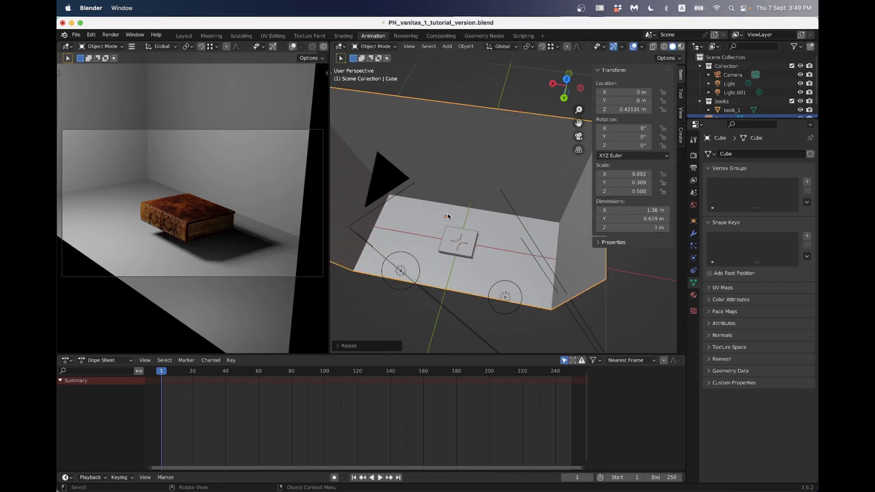
- From the top view, turn the camera to about -180.5° around Z and move it to about X -0.010 m, Y 1.900 m
{"action": "scroll", "coordinate": [468, 212], "scroll_direction": "down", "scroll_amount": 3}
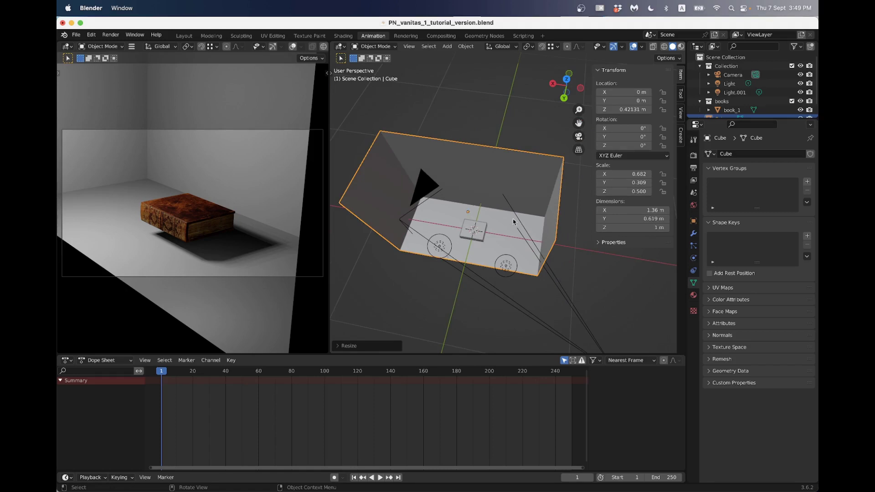
{"action": "scroll", "coordinate": [513, 222], "scroll_direction": "down", "scroll_amount": 2}
{"action": "left_click", "coordinate": [554, 270]}
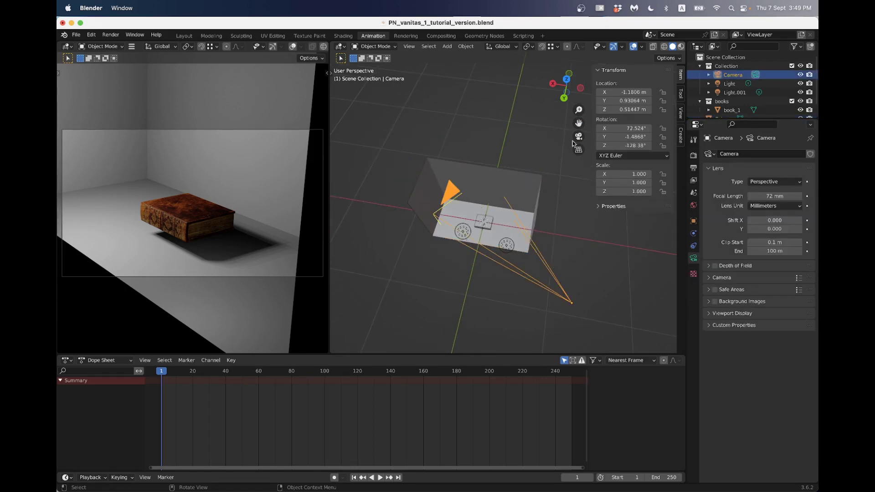
{"action": "left_click", "coordinate": [566, 78]}
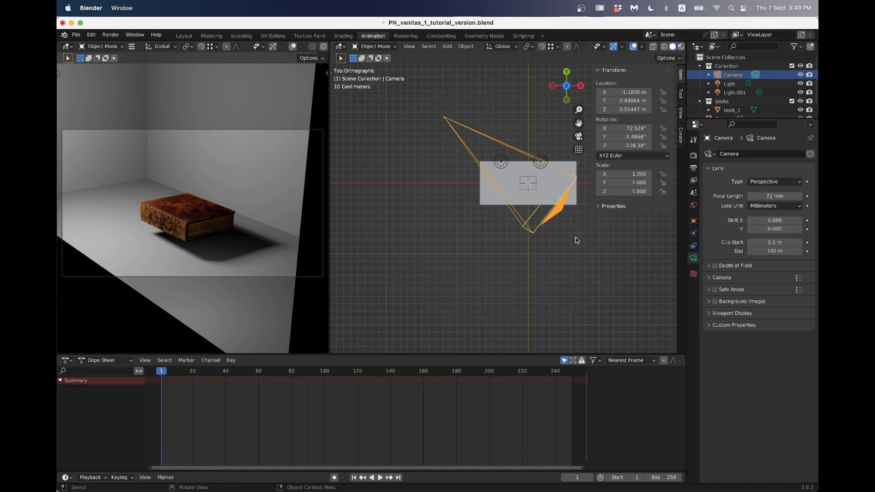
{"action": "scroll", "coordinate": [564, 229], "scroll_direction": "down", "scroll_amount": 1}
{"action": "key", "text": "r"}
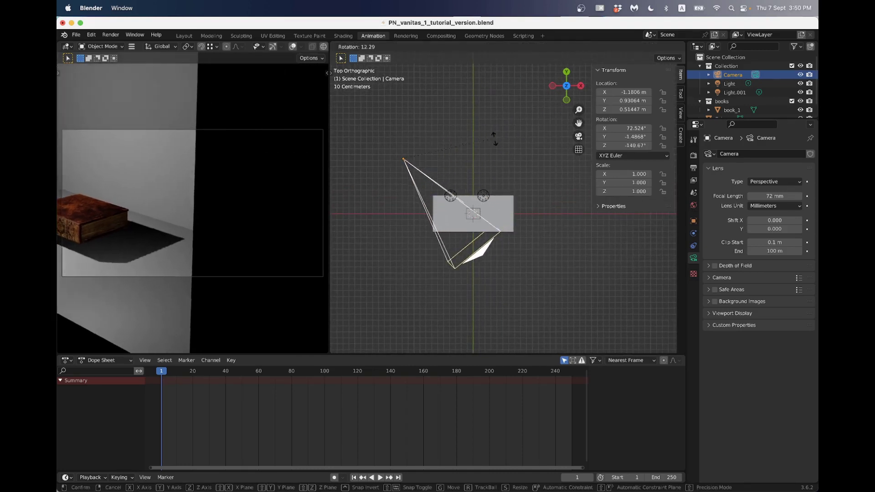
{"action": "left_click", "coordinate": [474, 196]}
{"action": "key", "text": "g"}
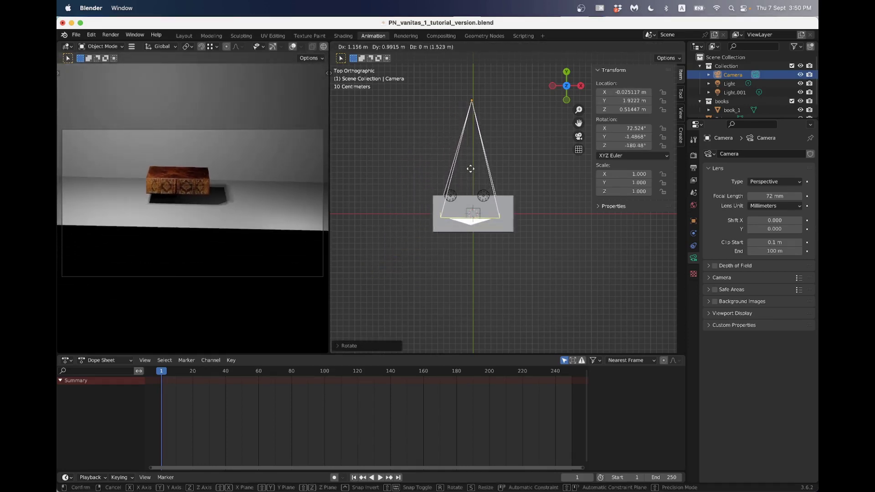
{"action": "left_click", "coordinate": [472, 171]}
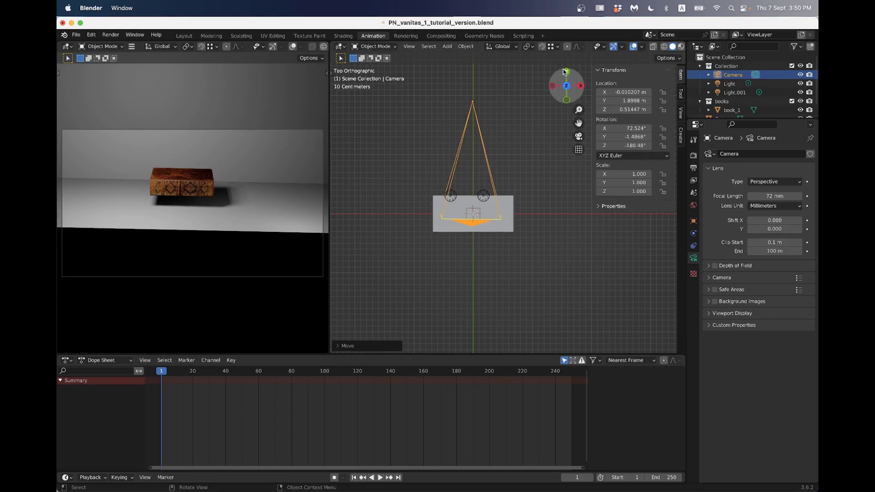
- From the left view, raise the camera to about Z 0.835 m and tilt it to about 69.7° around X
{"action": "left_click", "coordinate": [546, 97]}
{"action": "left_click", "coordinate": [553, 86]}
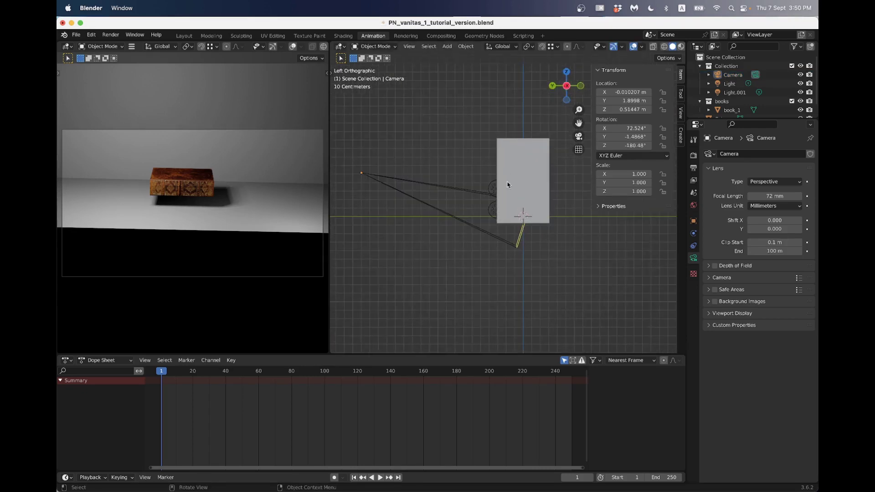
{"action": "left_click", "coordinate": [412, 184]}
{"action": "key", "text": "g"}
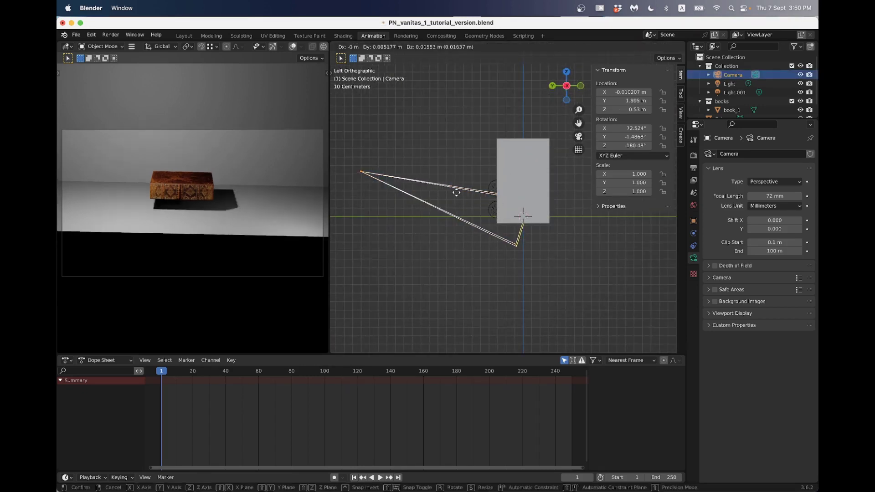
{"action": "left_click", "coordinate": [457, 171]}
{"action": "key", "text": "r"}
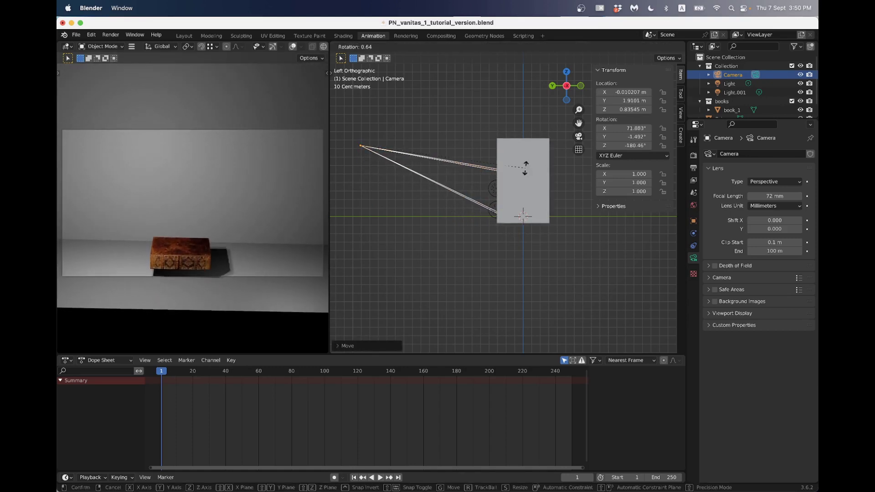
{"action": "left_click", "coordinate": [525, 173]}
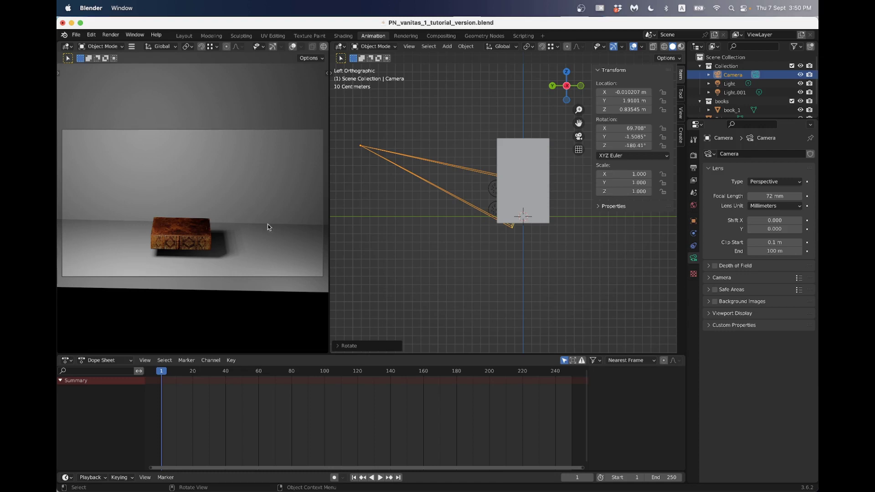
- Set the camera's Y rotation to 0°
{"action": "left_click", "coordinate": [627, 137]}
{"action": "type", "text": "0"}
{"action": "key", "text": "Return"}
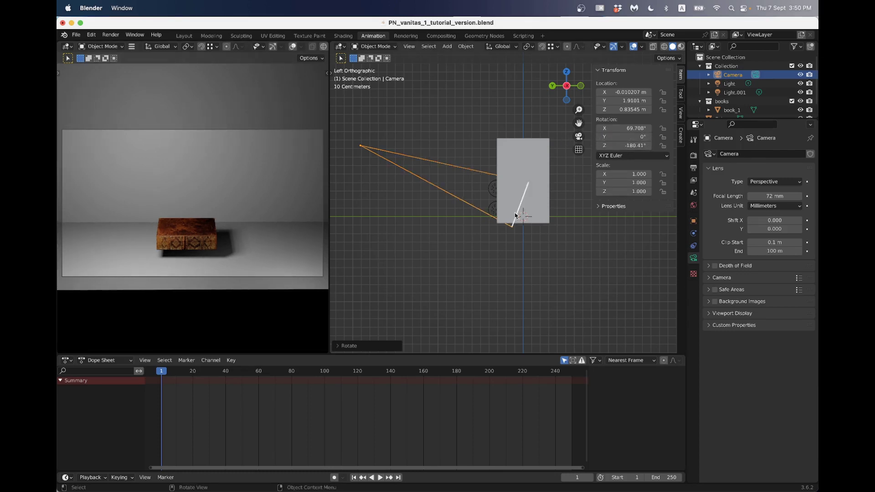
- Select the book and lower it toward the box floor, to about Z -0.040 m
{"action": "middle_click_drag", "start_coordinate": [416, 259], "coordinate": [485, 262]}
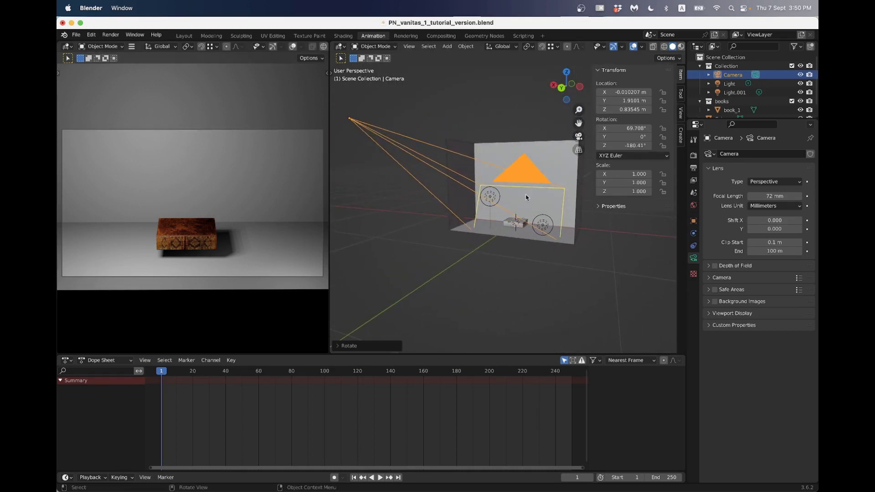
{"action": "scroll", "coordinate": [514, 247], "scroll_direction": "up", "scroll_amount": 2}
{"action": "left_click", "coordinate": [524, 245]}
{"action": "scroll", "coordinate": [510, 228], "scroll_direction": "up", "scroll_amount": 5}
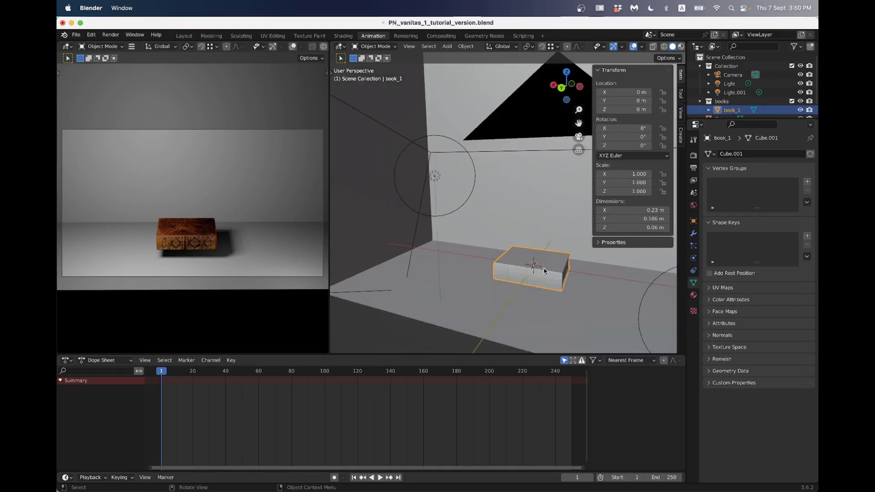
{"action": "scroll", "coordinate": [498, 215], "scroll_direction": "up", "scroll_amount": 2}
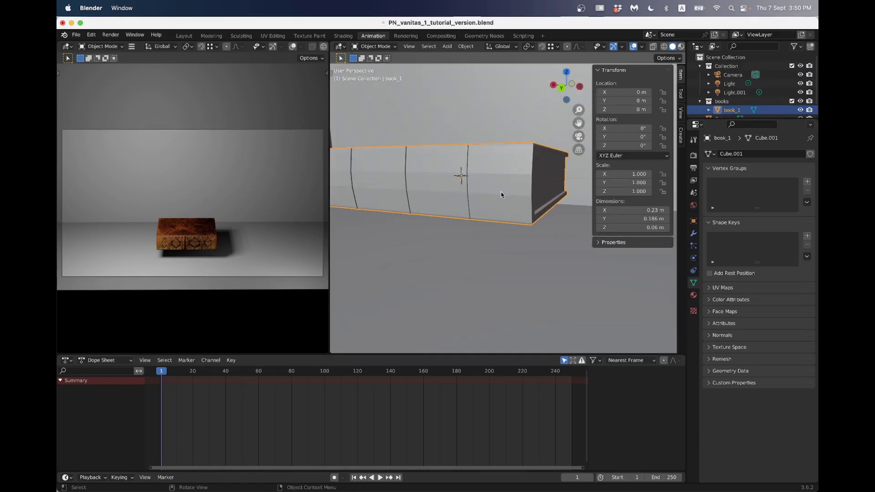
{"action": "key", "text": "g"}
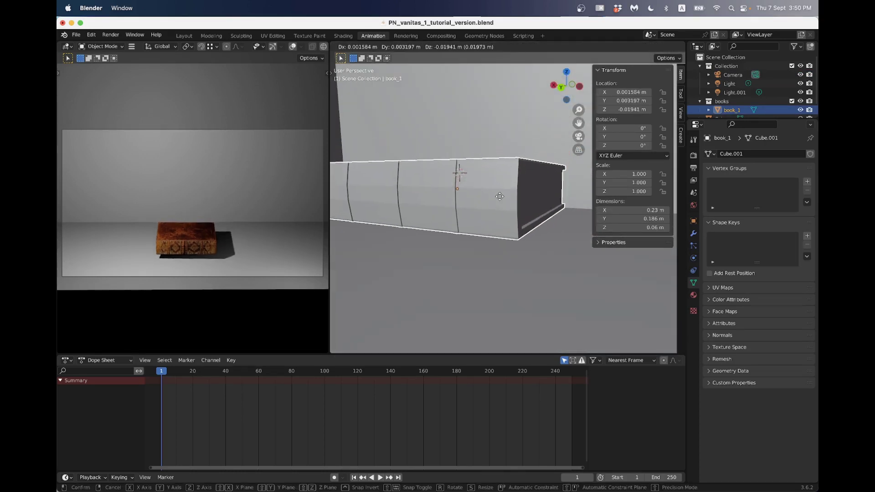
{"action": "left_click", "coordinate": [500, 216]}
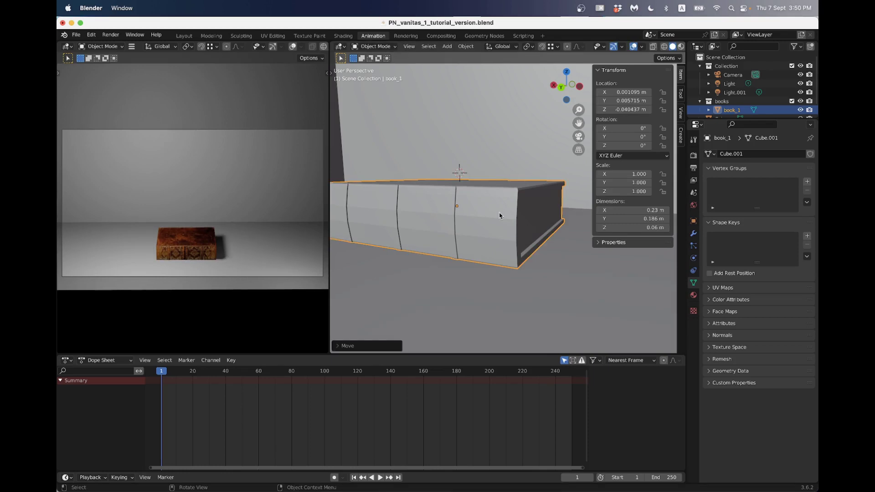
- From the back view, settle the book on the box floor at about X 0.002 m, Z -0.046 m
{"action": "left_click", "coordinate": [560, 87]}
{"action": "scroll", "coordinate": [531, 190], "scroll_direction": "up", "scroll_amount": 2}
{"action": "key", "text": "g"}
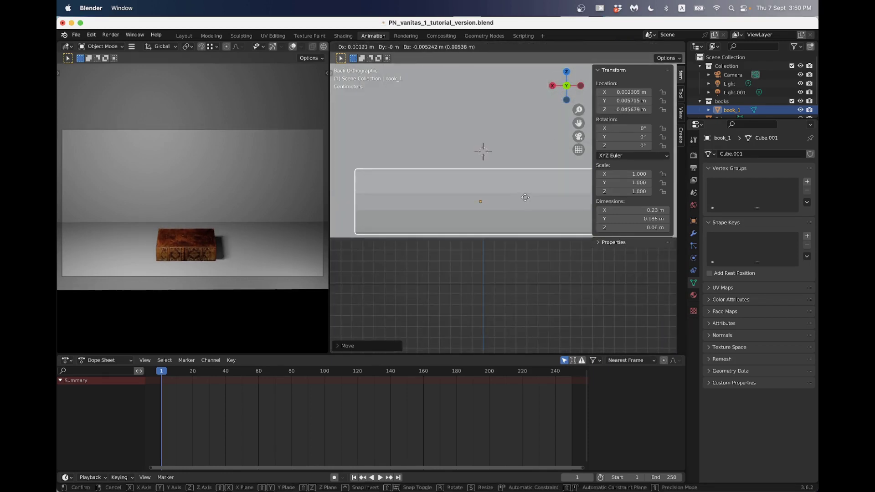
{"action": "left_click", "coordinate": [525, 197]}
{"action": "middle_click_drag", "start_coordinate": [524, 198], "coordinate": [487, 234]}
{"action": "scroll", "coordinate": [484, 232], "scroll_direction": "down", "scroll_amount": 3}
{"action": "scroll", "coordinate": [485, 228], "scroll_direction": "up", "scroll_amount": 4}
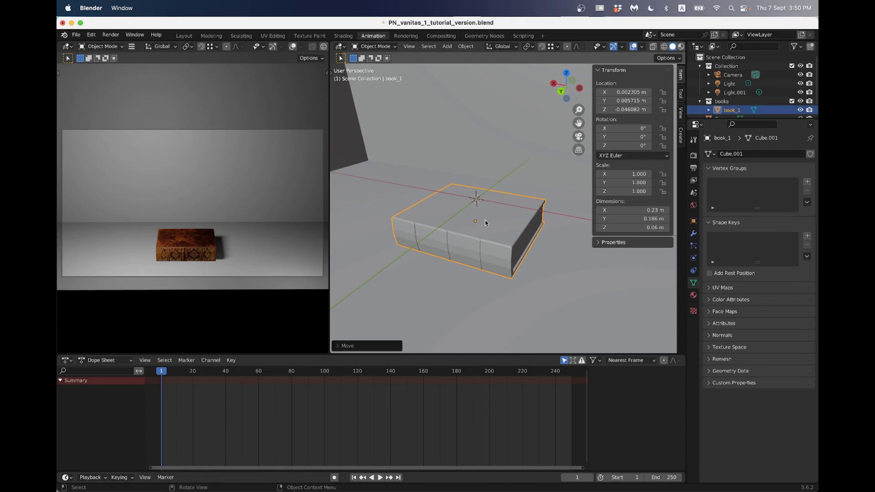
- Duplicate the book, place the copy above it at about X 0.024 m, Z 0.033 m, and delete that copy
{"action": "key", "text": "shift+d"}
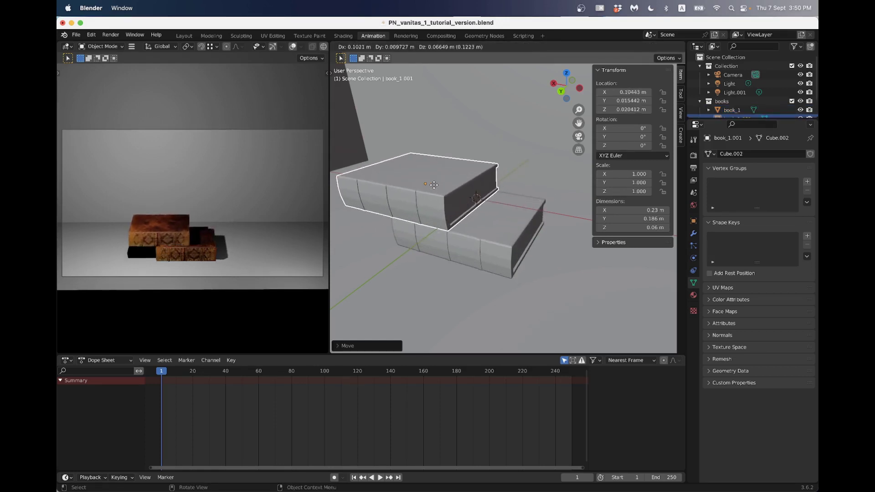
{"action": "left_click", "coordinate": [482, 179]}
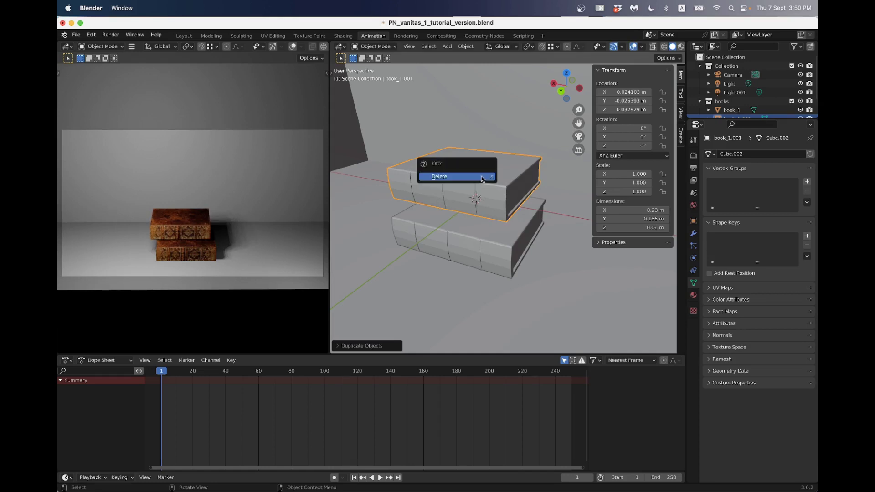
{"action": "key", "text": "Delete"}
- Duplicate the original book in place
{"action": "left_click", "coordinate": [479, 222]}
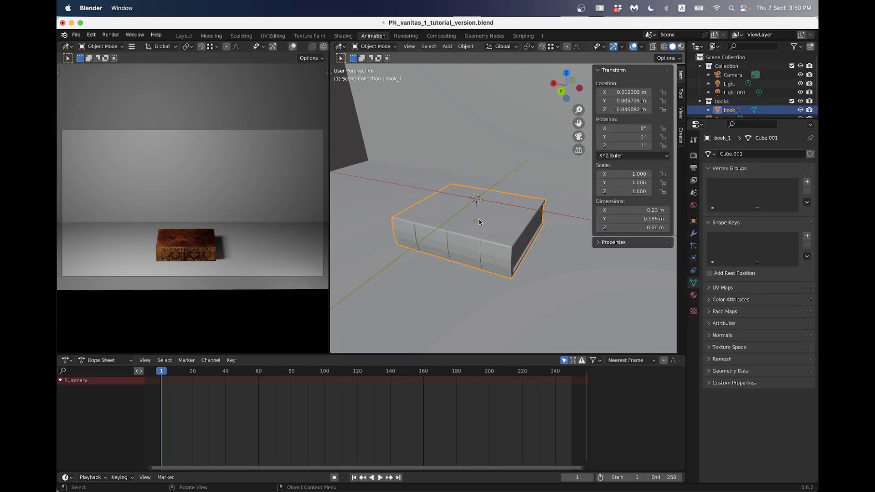
{"action": "key", "text": "shift+d"}
{"action": "key", "text": "Escape"}
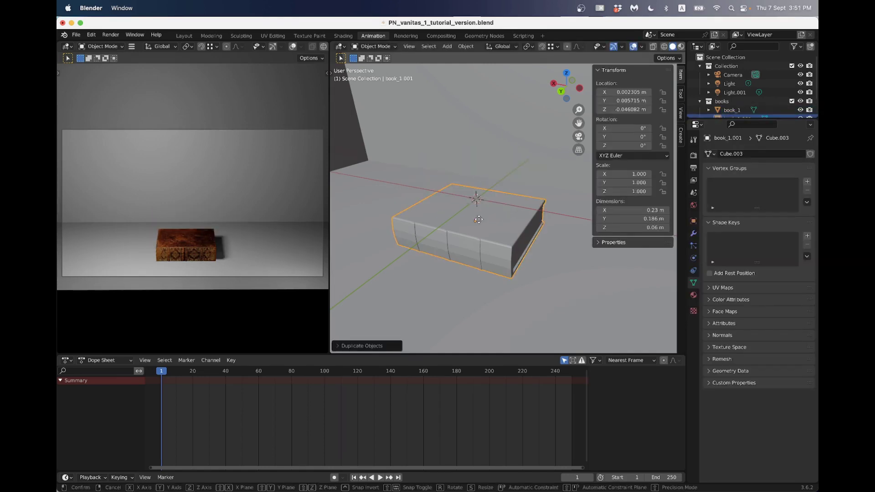
- Raise the duplicated book along Z to about 0.016 m so it rests on the original book
{"action": "key", "text": "g"}
{"action": "key", "text": "z"}
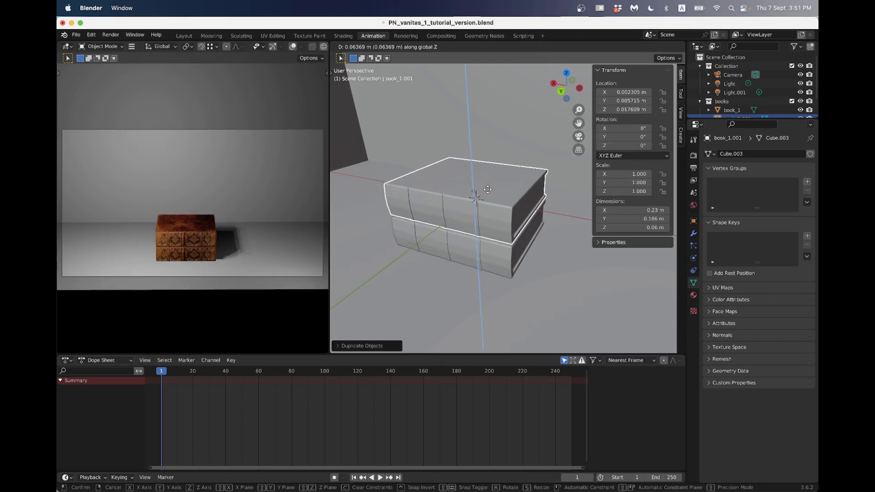
{"action": "left_click", "coordinate": [488, 193]}
{"action": "scroll", "coordinate": [489, 193], "scroll_direction": "up", "scroll_amount": 6}
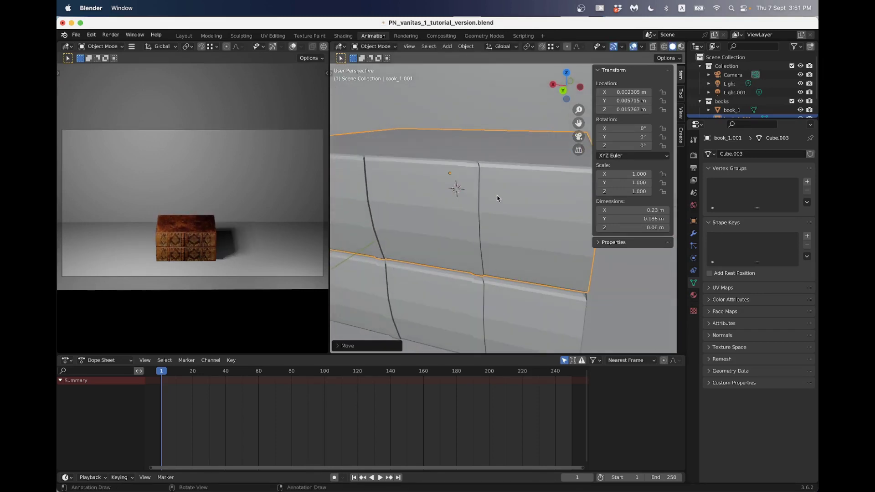
- Rotate the upper book about 14.7° around the Z axis
{"action": "key", "text": "r"}
{"action": "key", "text": "z"}
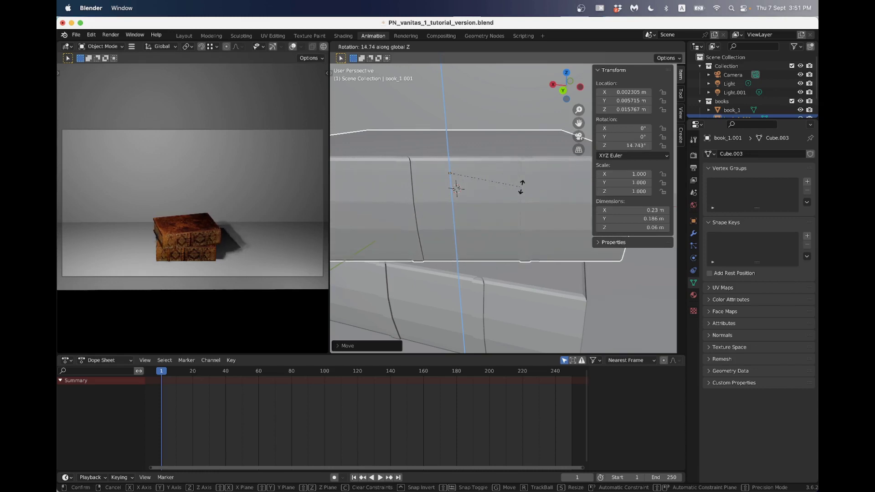
{"action": "left_click", "coordinate": [521, 187]}
{"action": "scroll", "coordinate": [459, 191], "scroll_direction": "down", "scroll_amount": 7}
{"action": "middle_click_drag", "start_coordinate": [460, 233], "coordinate": [465, 235]}
{"action": "scroll", "coordinate": [469, 236], "scroll_direction": "up", "scroll_amount": 3}
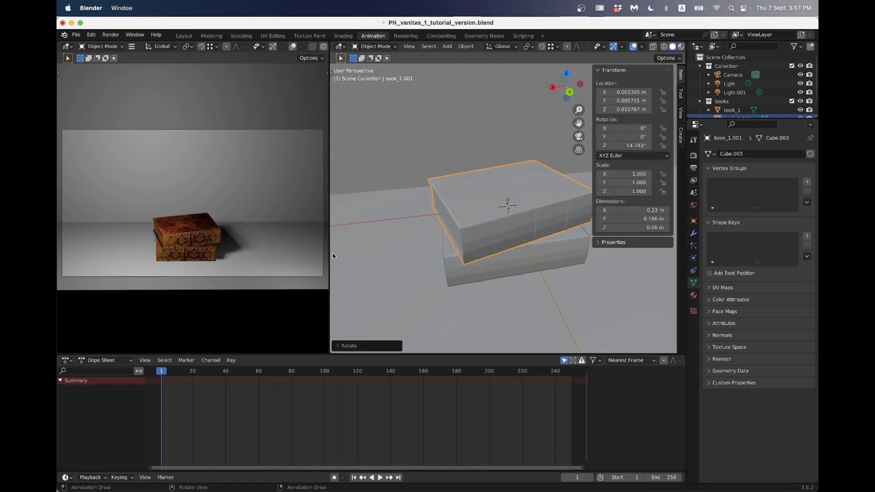
- Widen the camera view area, show textured materials in the working viewport, and inspect the stacked books
{"action": "left_click_drag", "start_coordinate": [331, 257], "coordinate": [371, 255]}
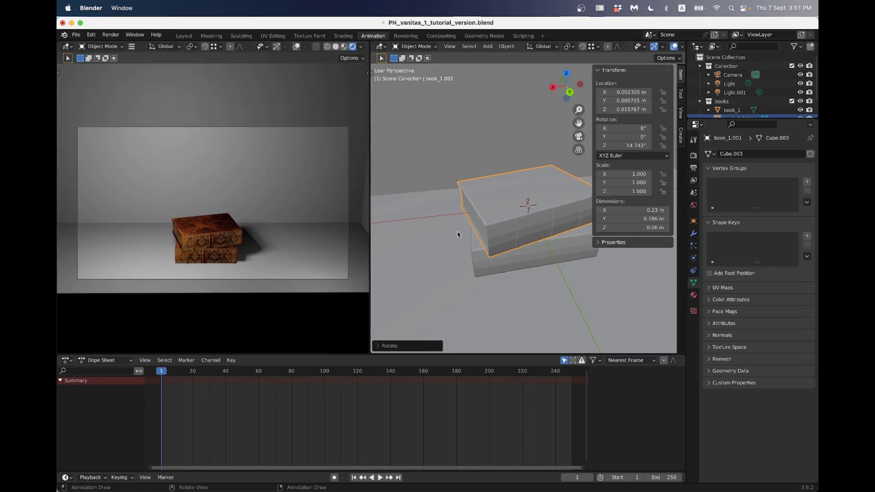
{"action": "key", "text": "z"}
{"action": "left_click", "coordinate": [529, 234]}
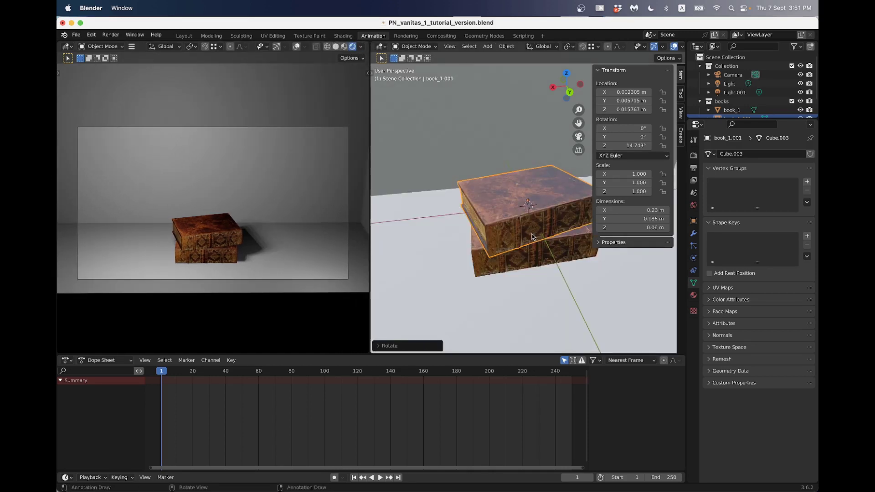
{"action": "scroll", "coordinate": [533, 234], "scroll_direction": "up", "scroll_amount": 4}
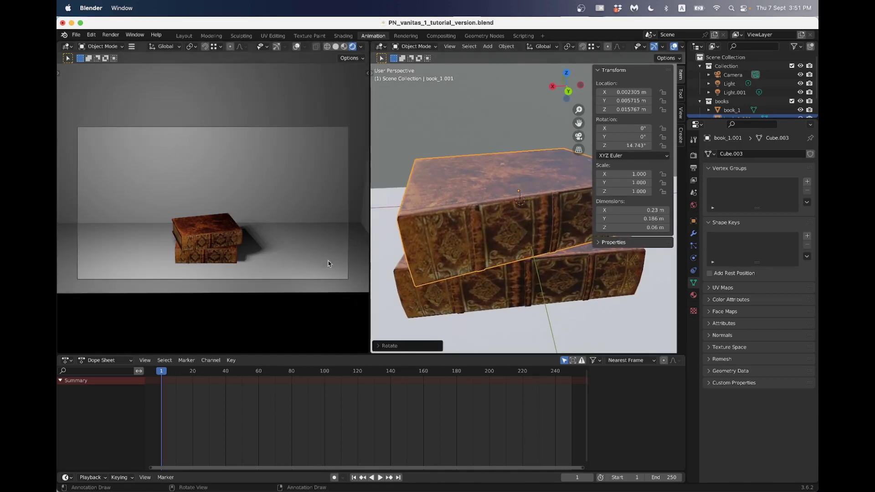
{"action": "scroll", "coordinate": [470, 236], "scroll_direction": "down", "scroll_amount": 3}
{"action": "middle_click_drag", "start_coordinate": [469, 236], "coordinate": [474, 234]}
{"action": "scroll", "coordinate": [469, 236], "scroll_direction": "up", "scroll_amount": 3}
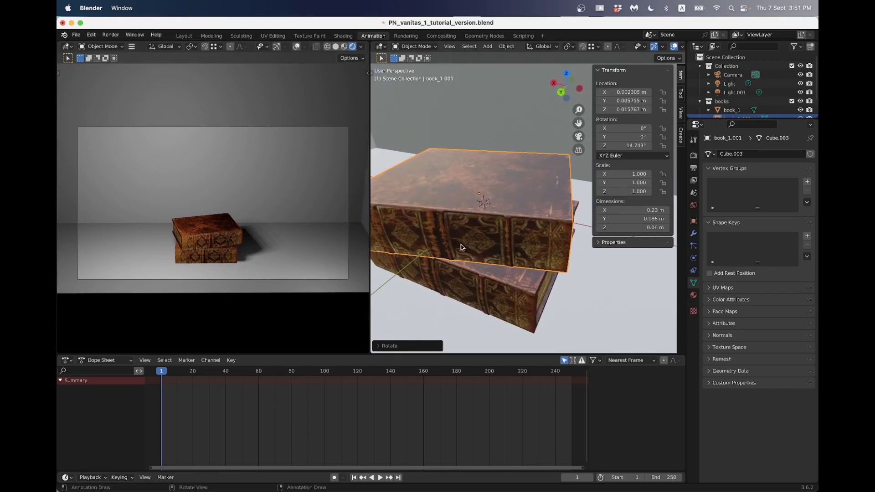
{"action": "scroll", "coordinate": [465, 245], "scroll_direction": "down", "scroll_amount": 3}
- Rename the lower book's material to book_shader_1
{"action": "left_click", "coordinate": [517, 256]}
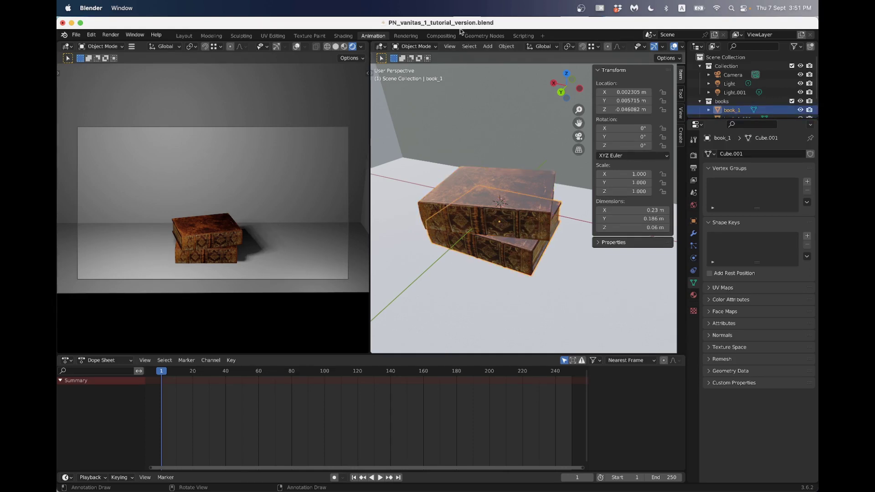
{"action": "left_click", "coordinate": [343, 36]}
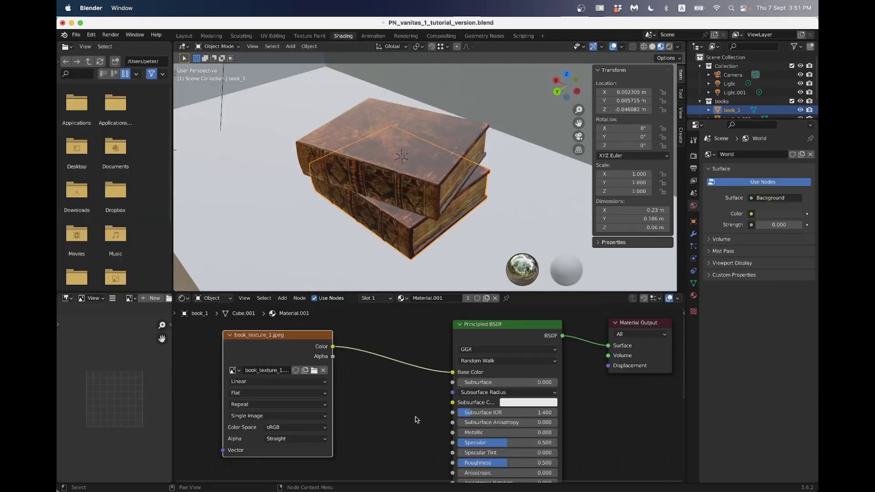
{"action": "left_click", "coordinate": [435, 298]}
{"action": "type", "text": "book_shader_1"}
{"action": "key", "text": "Return"}
{"action": "scroll", "coordinate": [427, 392], "scroll_direction": "down", "scroll_amount": 1}
- Replace the upper book's shared material with a new one named book_shader_2
{"action": "left_click", "coordinate": [418, 187]}
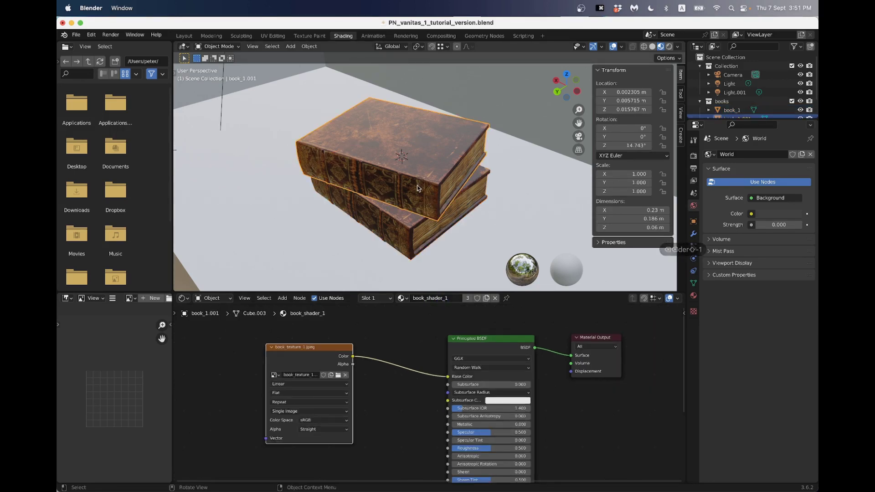
{"action": "left_click", "coordinate": [496, 298]}
{"action": "left_click", "coordinate": [448, 299]}
{"action": "double_click", "coordinate": [443, 298]}
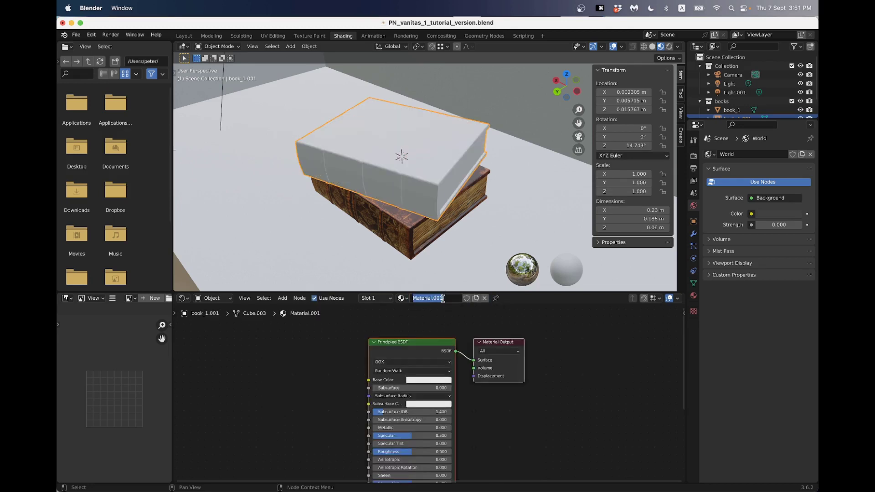
{"action": "type", "text": "book_shader_2"}
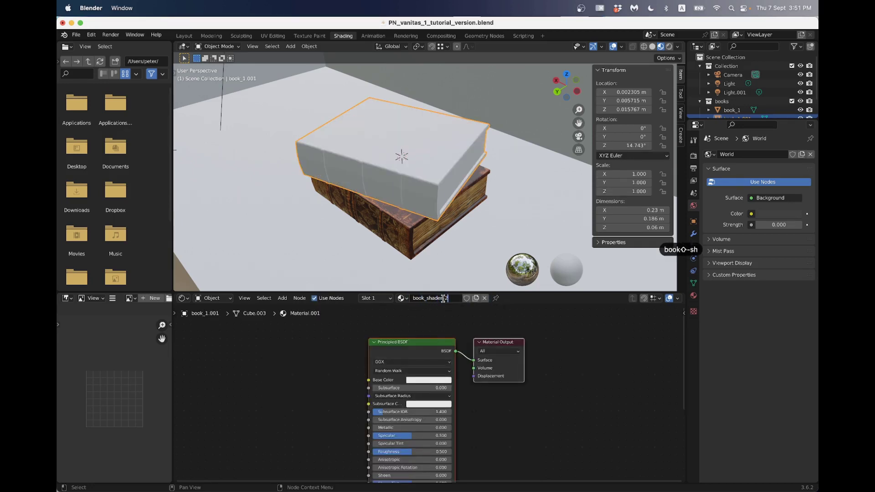
{"action": "key", "text": "Return"}
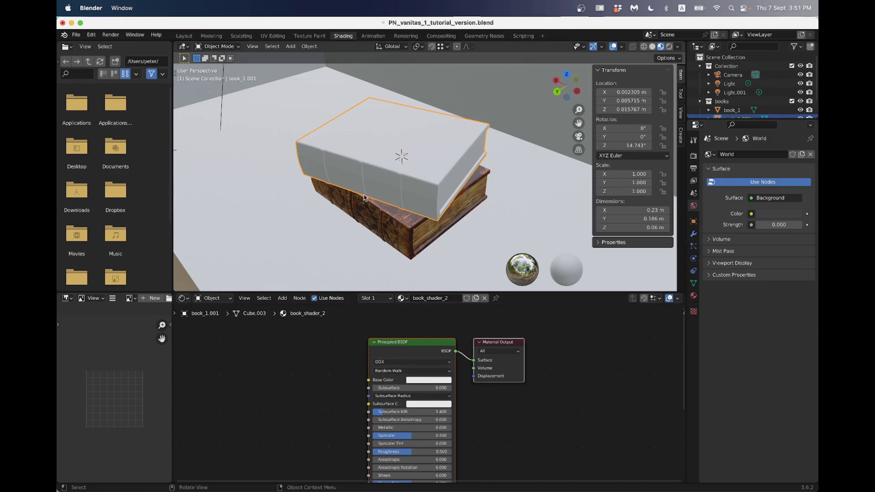
- Examine the upper book's UV layout, leave mesh editing and return to its shader nodes
{"action": "left_click", "coordinate": [274, 36]}
{"action": "scroll", "coordinate": [262, 256], "scroll_direction": "down", "scroll_amount": 6}
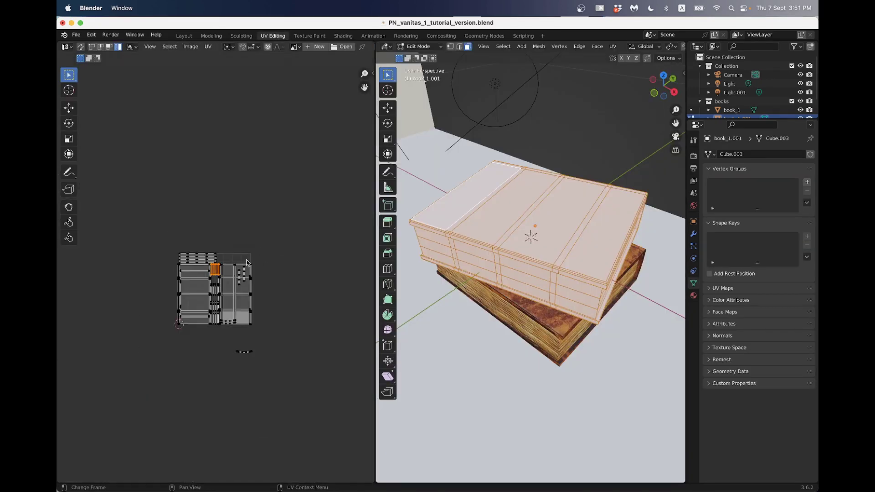
{"action": "scroll", "coordinate": [232, 259], "scroll_direction": "up", "scroll_amount": 4}
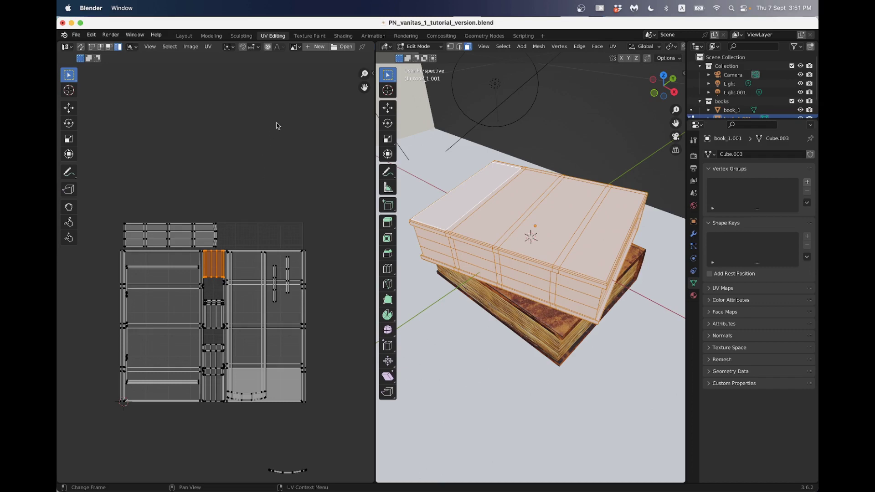
{"action": "key", "text": "Tab"}
{"action": "left_click", "coordinate": [343, 36]}
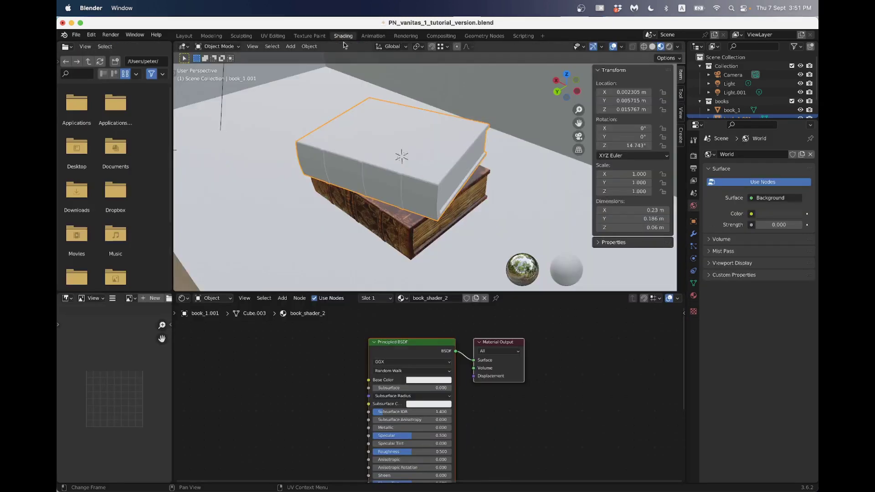
- Bring book_texture_3.jpeg from Finder's cg_textures/books folder into book_shader_2 and connect its Color to the Base Color
{"action": "key", "text": "super+Tab"}
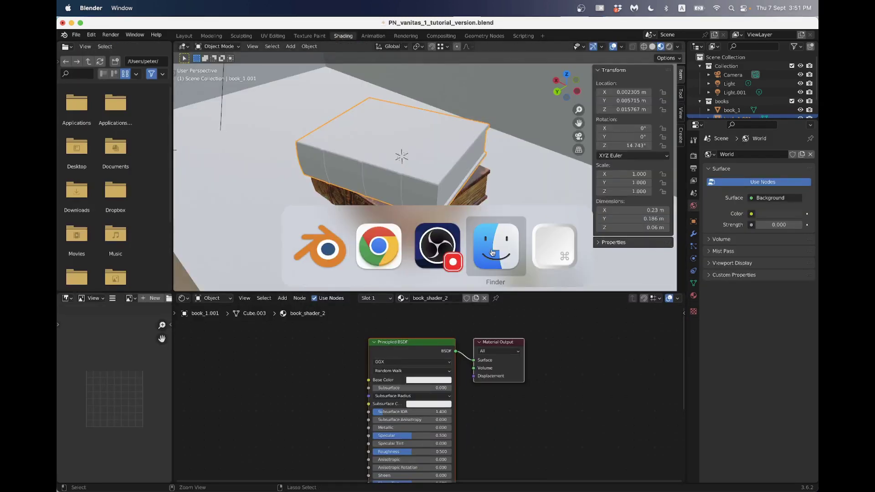
{"action": "scroll", "coordinate": [290, 250], "scroll_direction": "up", "scroll_amount": 10}
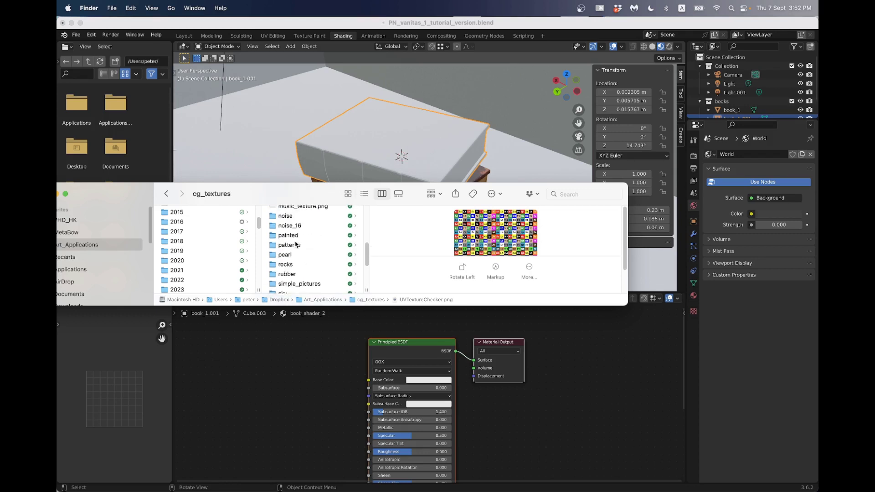
{"action": "scroll", "coordinate": [295, 244], "scroll_direction": "up", "scroll_amount": 5}
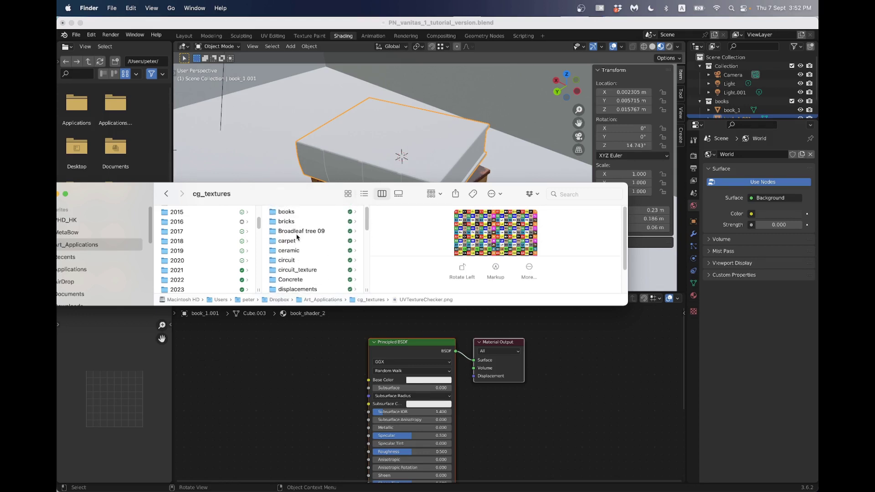
{"action": "left_click", "coordinate": [301, 216]}
{"action": "left_click", "coordinate": [419, 235]}
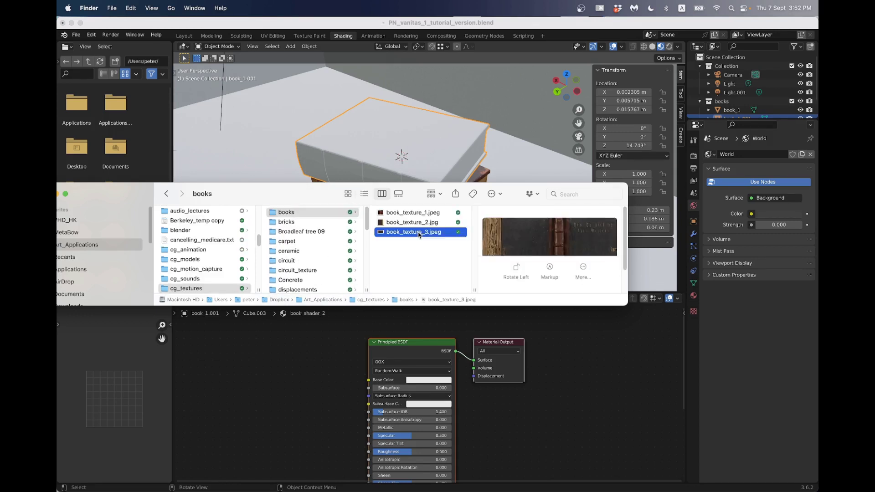
{"action": "left_click_drag", "start_coordinate": [419, 235], "coordinate": [368, 380]}
{"action": "left_click", "coordinate": [298, 365]}
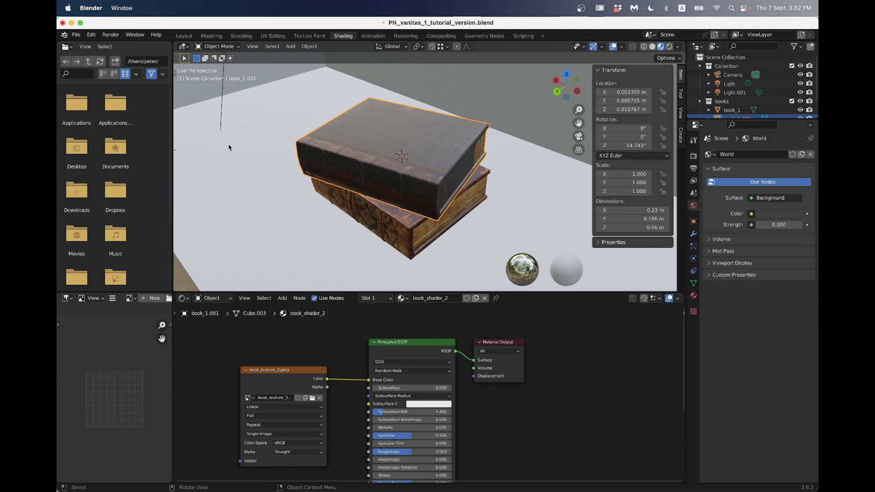
- Select the upper book's right-hand cover UVs, narrow them in X, stretch them in Y, and fit them over the titled cover image
{"action": "left_click", "coordinate": [273, 36]}
{"action": "scroll", "coordinate": [253, 241], "scroll_direction": "down", "scroll_amount": 4}
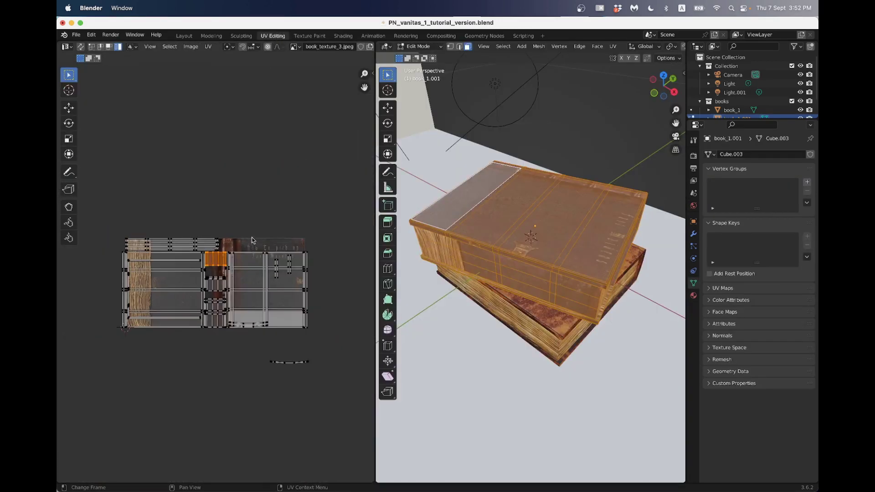
{"action": "scroll", "coordinate": [253, 241], "scroll_direction": "up", "scroll_amount": 2}
{"action": "left_click_drag", "start_coordinate": [233, 179], "coordinate": [357, 386]}
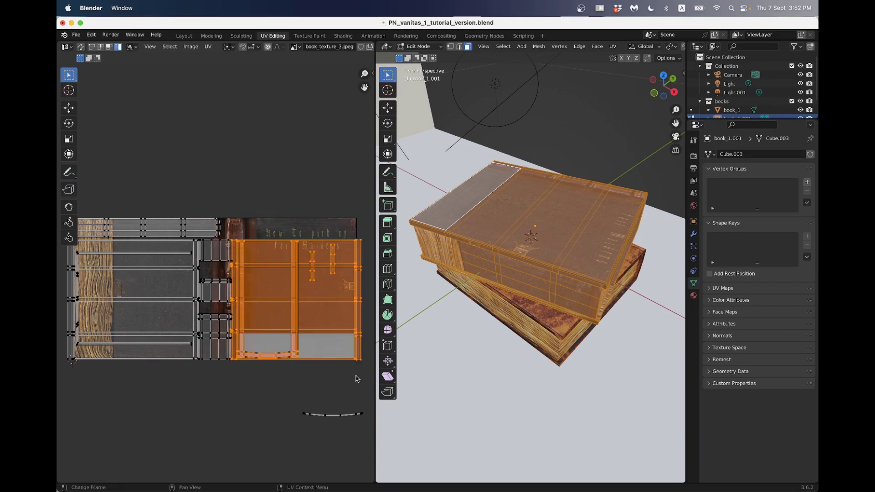
{"action": "middle_click_drag", "start_coordinate": [357, 386], "coordinate": [319, 380]}
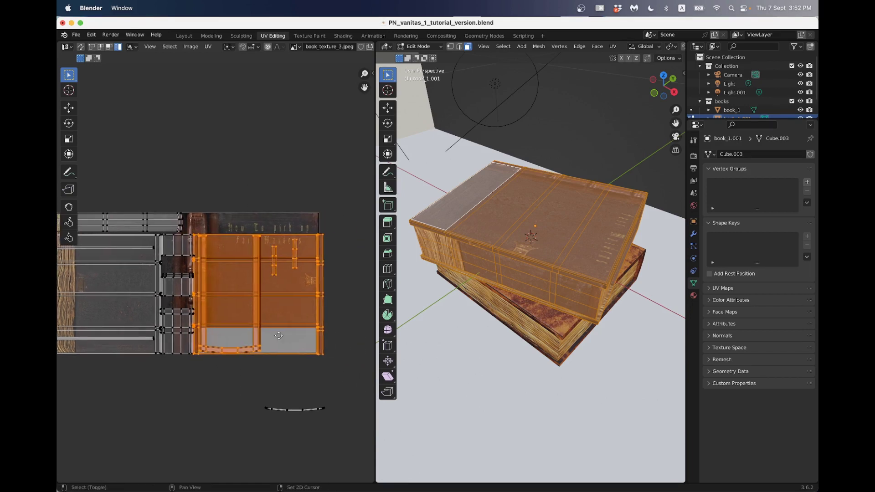
{"action": "key", "text": "s"}
{"action": "key", "text": "x"}
{"action": "left_click", "coordinate": [327, 319]}
{"action": "key", "text": "s"}
{"action": "key", "text": "y"}
{"action": "left_click", "coordinate": [343, 307]}
{"action": "key", "text": "g"}
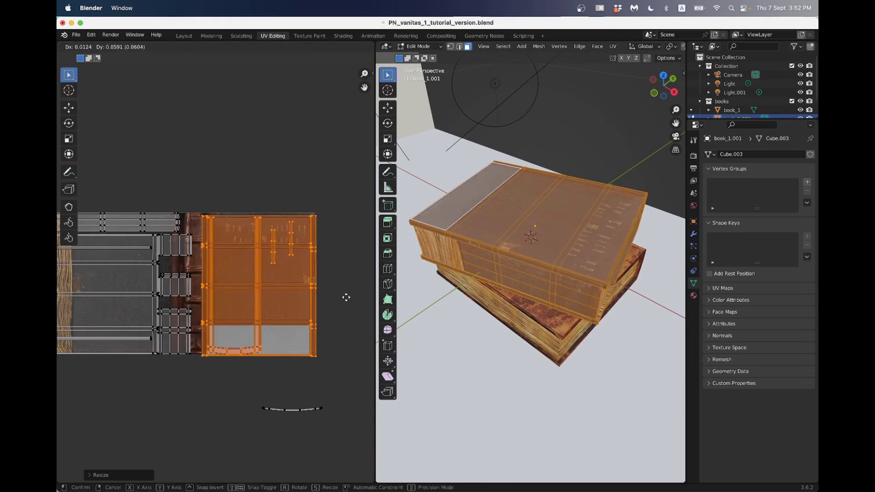
{"action": "left_click", "coordinate": [345, 296]}
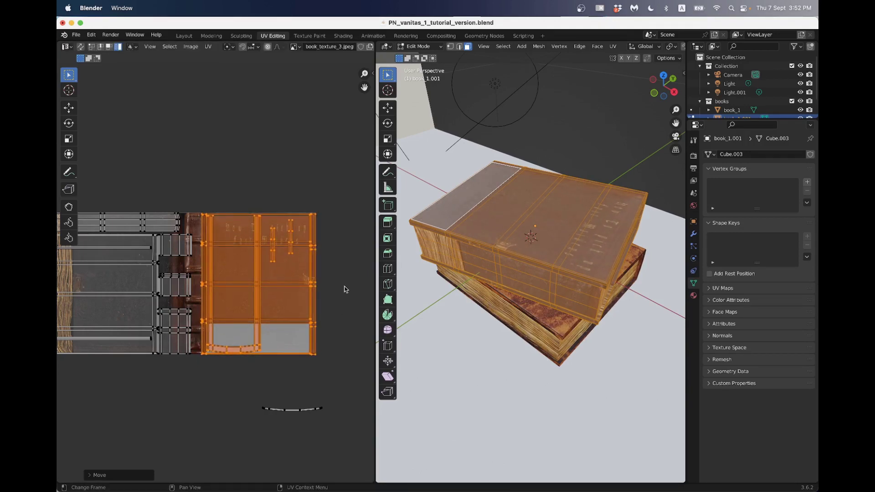
- Inspect the texture on the upper book's cover and spine
{"action": "key", "text": "Tab"}
{"action": "middle_click_drag", "start_coordinate": [513, 261], "coordinate": [604, 241]}
{"action": "scroll", "coordinate": [514, 261], "scroll_direction": "up", "scroll_amount": 5}
{"action": "scroll", "coordinate": [507, 237], "scroll_direction": "down", "scroll_amount": 5}
{"action": "scroll", "coordinate": [534, 264], "scroll_direction": "up", "scroll_amount": 3}
{"action": "scroll", "coordinate": [501, 223], "scroll_direction": "down", "scroll_amount": 2}
- Select the column of narrow spine UV islands and move it over the brown spine in the book texture
{"action": "key", "text": "Tab"}
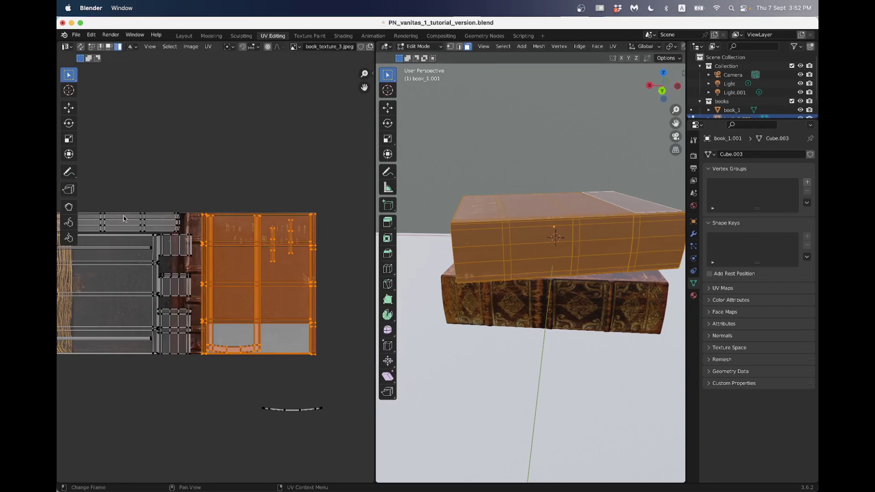
{"action": "left_click", "coordinate": [174, 251]}
{"action": "left_click", "coordinate": [172, 285], "text": "shift"}
{"action": "left_click", "coordinate": [175, 315], "text": "shift"}
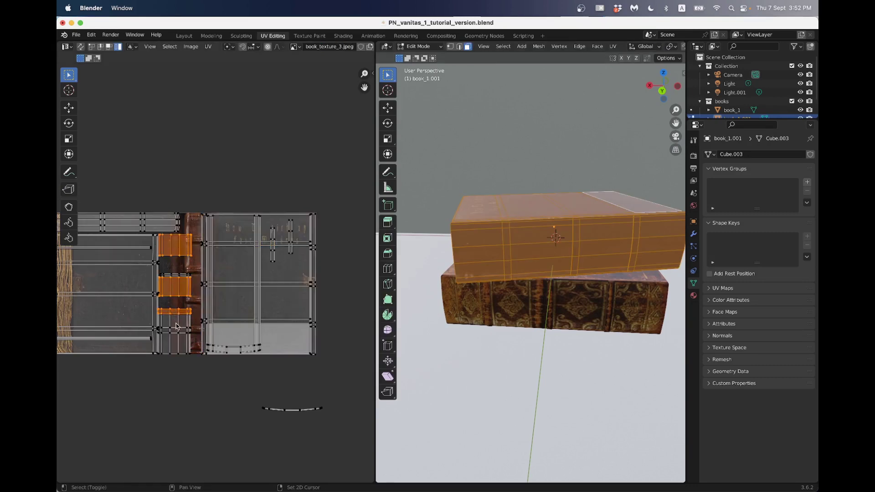
{"action": "left_click", "coordinate": [175, 341], "text": "shift"}
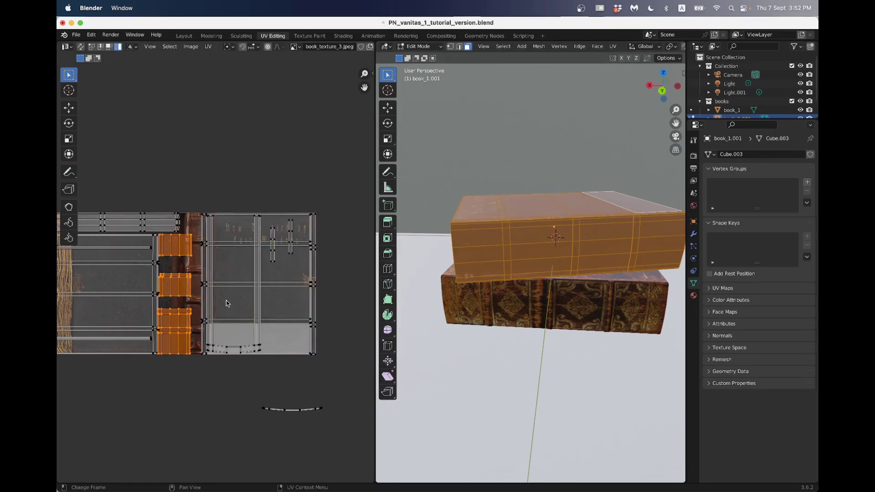
{"action": "key", "text": "g"}
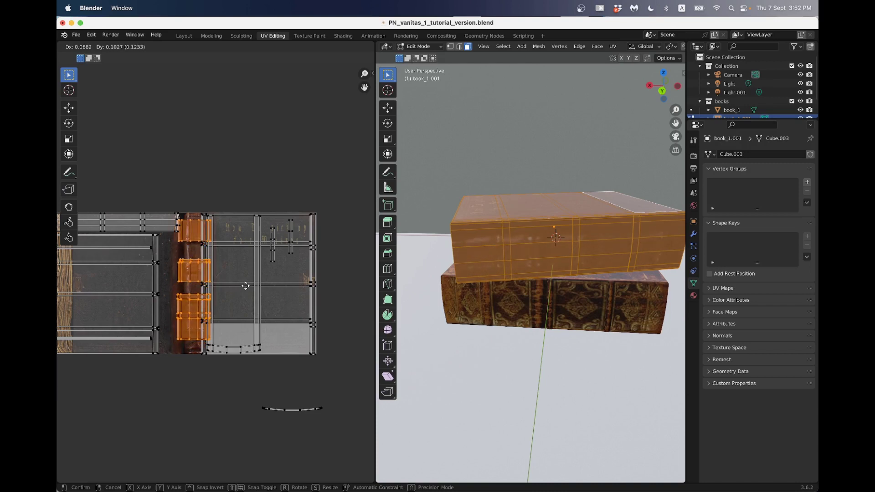
{"action": "left_click", "coordinate": [246, 291]}
- Scale the spine UV islands in X, in Y and uniformly to fit the spine image, then check the book
{"action": "key", "text": "s"}
{"action": "key", "text": "x"}
{"action": "left_click", "coordinate": [237, 282]}
{"action": "key", "text": "s"}
{"action": "key", "text": "y"}
{"action": "left_click", "coordinate": [237, 277]}
{"action": "key", "text": "s"}
{"action": "left_click", "coordinate": [239, 285]}
{"action": "key", "text": "Tab"}
{"action": "middle_click_drag", "start_coordinate": [501, 233], "coordinate": [482, 243]}
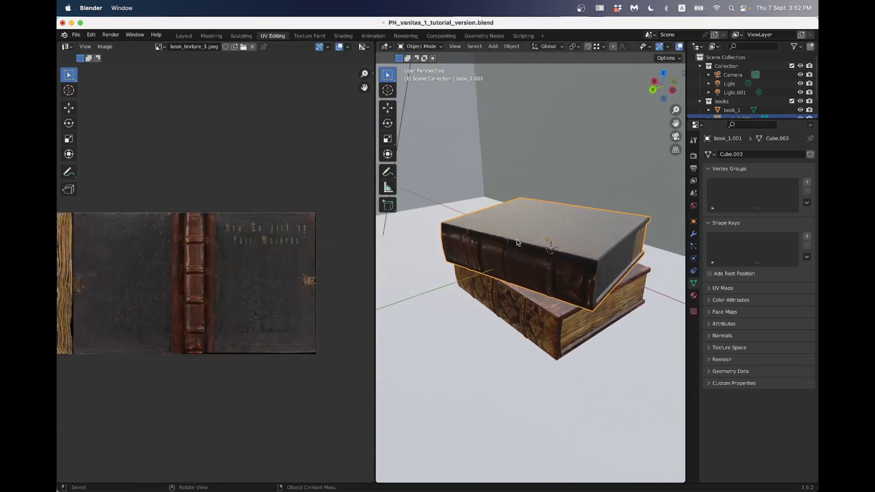
- Return to the Animation workspace and enable Ambient Occlusion in the Eevee render settings
{"action": "left_click", "coordinate": [374, 36]}
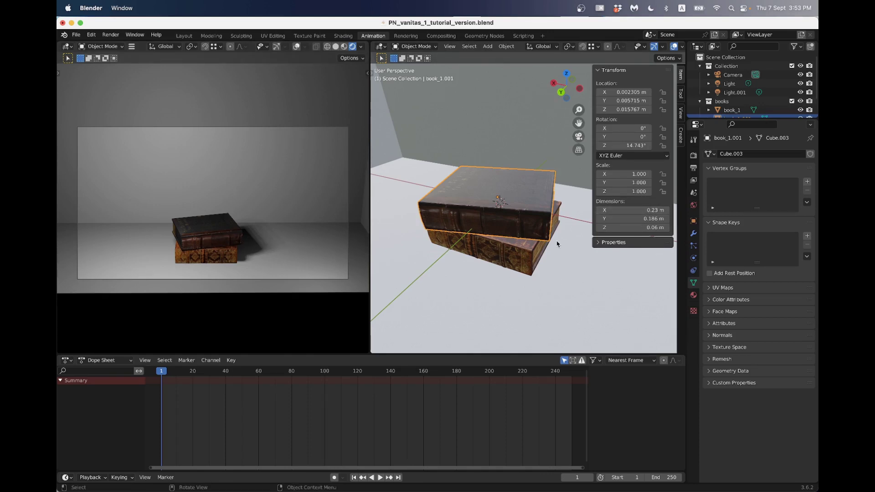
{"action": "left_click", "coordinate": [695, 169]}
{"action": "left_click", "coordinate": [693, 155]}
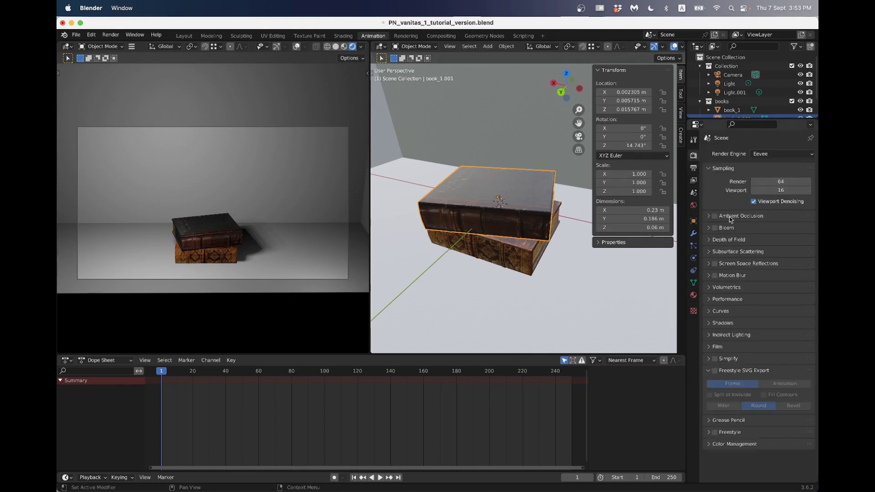
{"action": "left_click", "coordinate": [716, 217]}
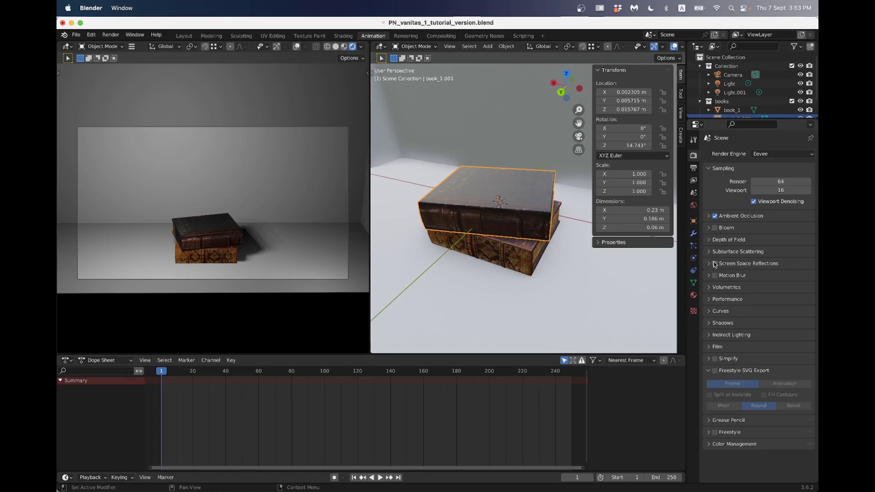
- Enable Bloom and Screen Space Reflections in the Eevee render settings, and check the Depth of Field and Shadows options
{"action": "left_click", "coordinate": [716, 228]}
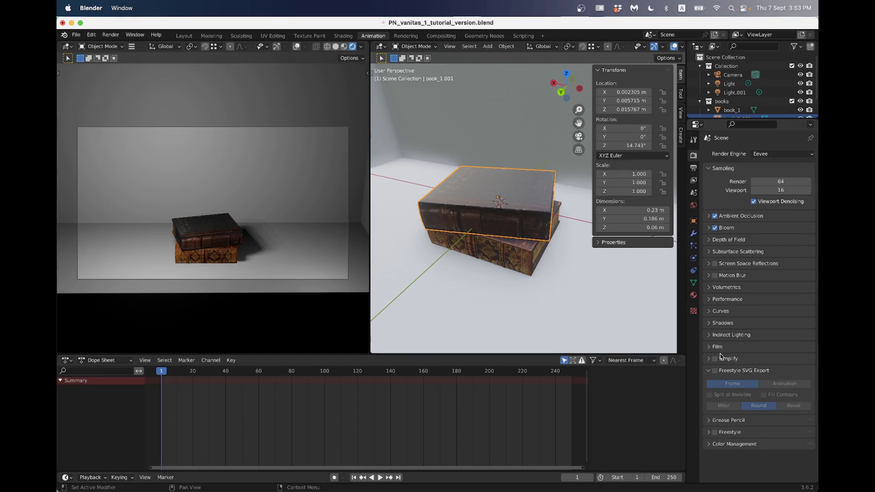
{"action": "left_click", "coordinate": [711, 241]}
{"action": "left_click", "coordinate": [710, 241]}
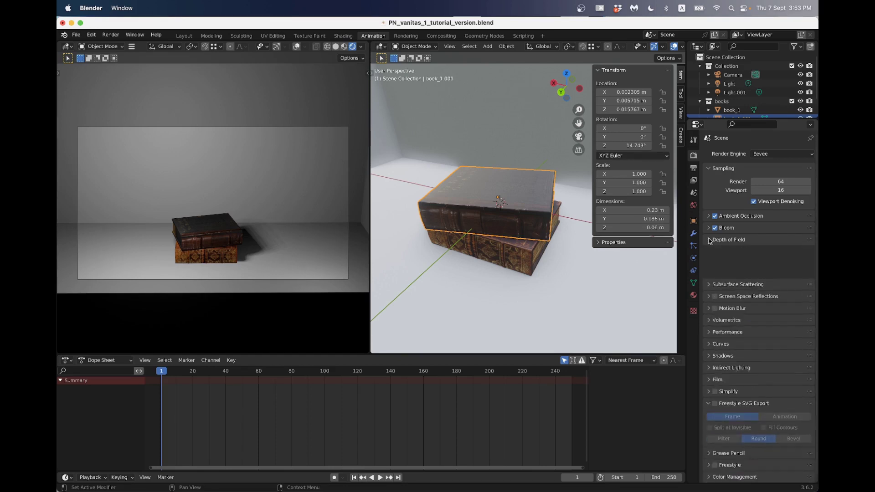
{"action": "left_click", "coordinate": [714, 265]}
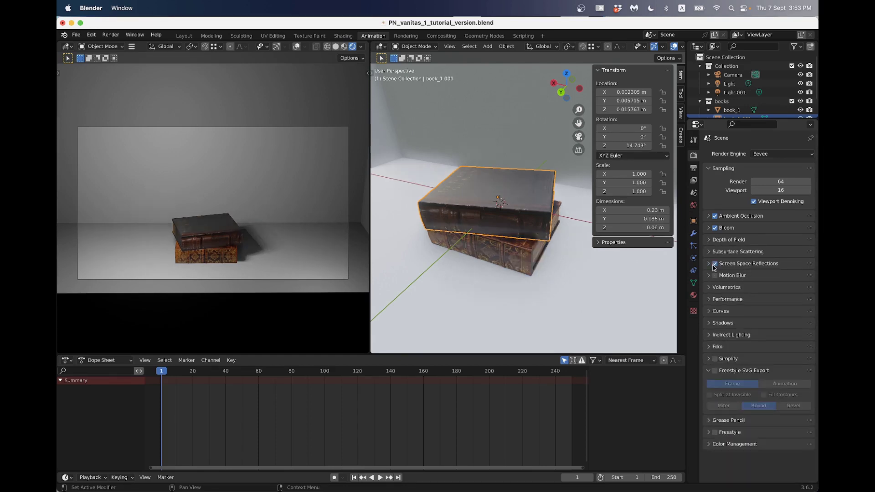
{"action": "left_click", "coordinate": [710, 325]}
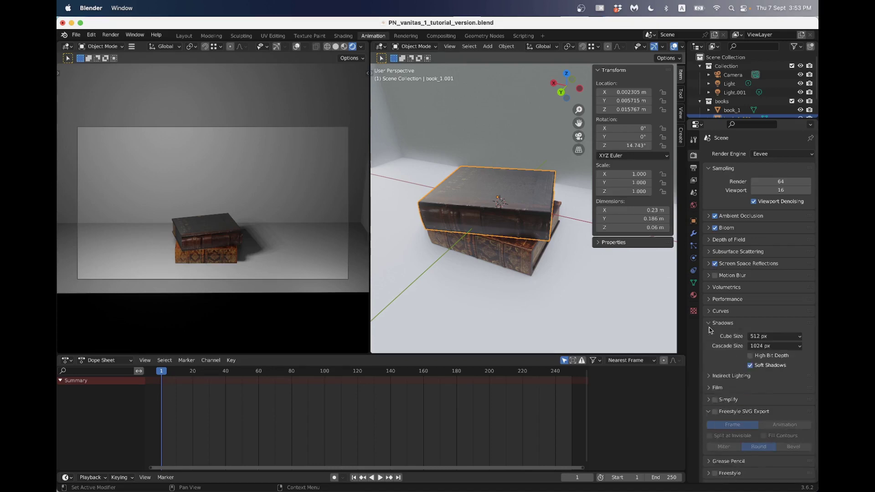
{"action": "left_click", "coordinate": [709, 323]}
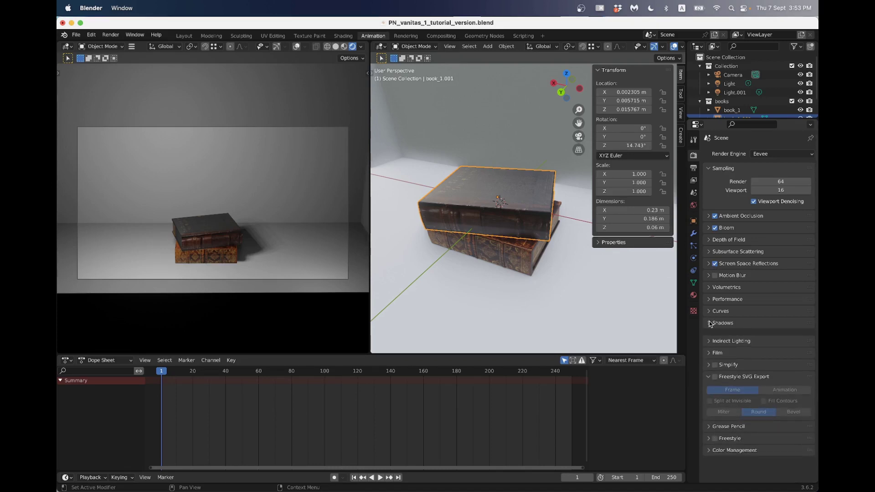
- Enable Contact Shadows on the first point light and compare the books' shadow with the option off and on
{"action": "left_click", "coordinate": [728, 84]}
{"action": "left_click", "coordinate": [695, 259]}
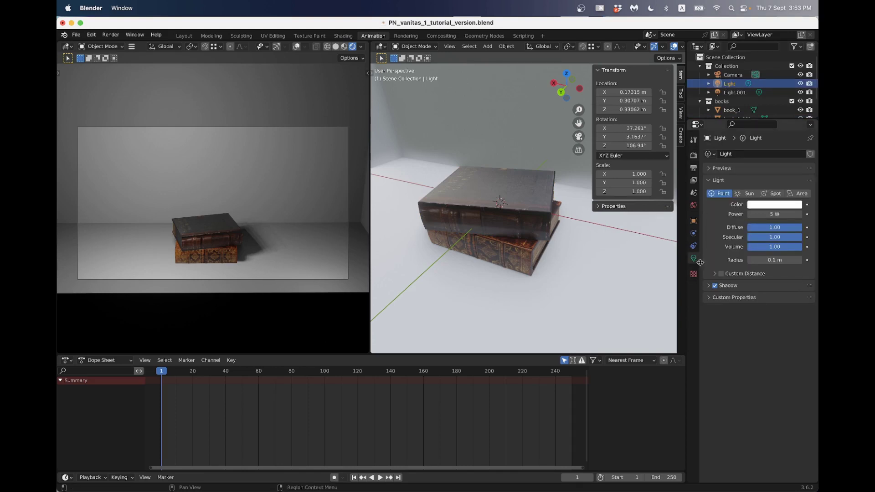
{"action": "left_click", "coordinate": [709, 285]}
{"action": "left_click", "coordinate": [721, 322]}
{"action": "left_click", "coordinate": [721, 323]}
{"action": "left_click", "coordinate": [721, 323]}
{"action": "left_click", "coordinate": [721, 323]}
{"action": "left_click", "coordinate": [721, 323]}
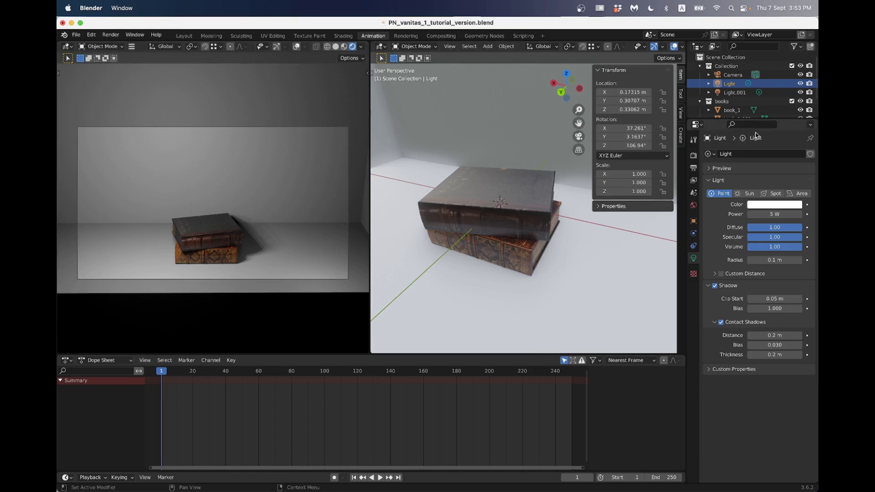
- Review the render settings, output resolution and file format options, comparing solid and rendered shading in the camera view
{"action": "left_click", "coordinate": [694, 155]}
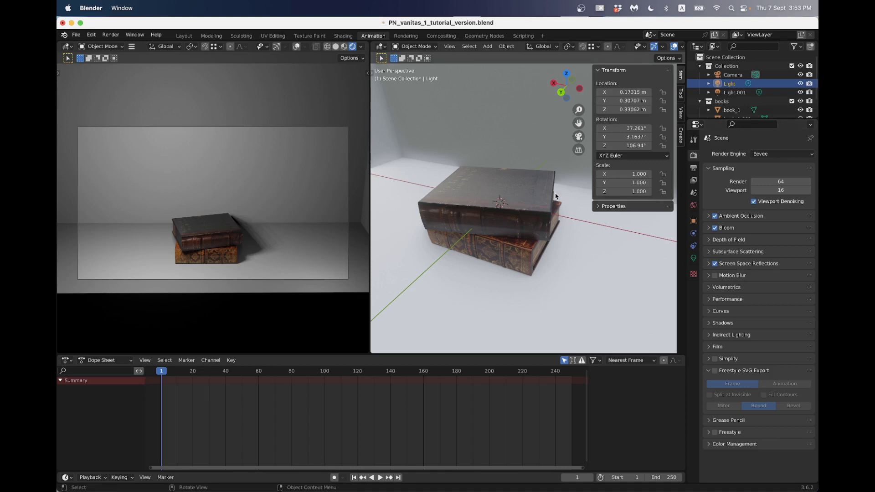
{"action": "left_click", "coordinate": [694, 170]}
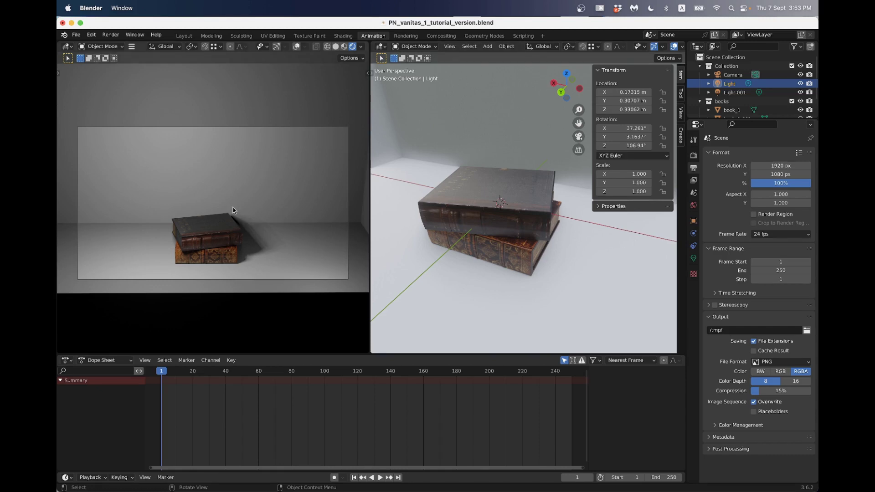
{"action": "key", "text": "z"}
{"action": "left_click", "coordinate": [290, 207]}
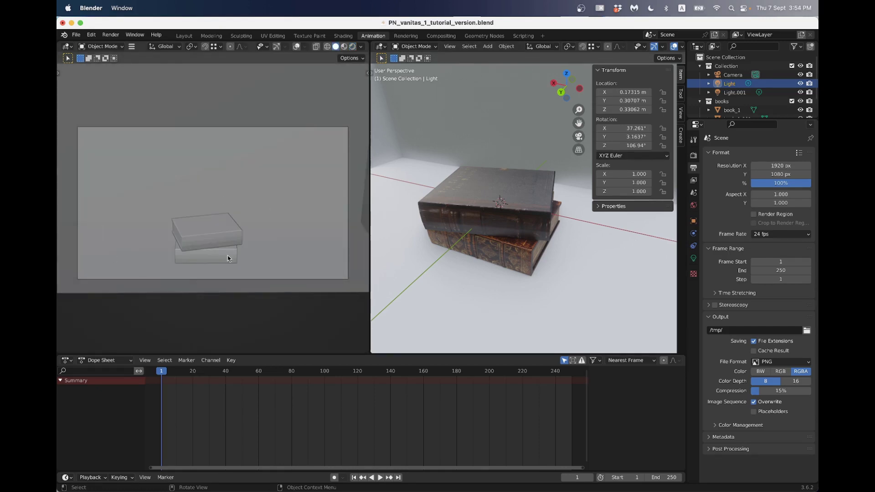
{"action": "key", "text": "z"}
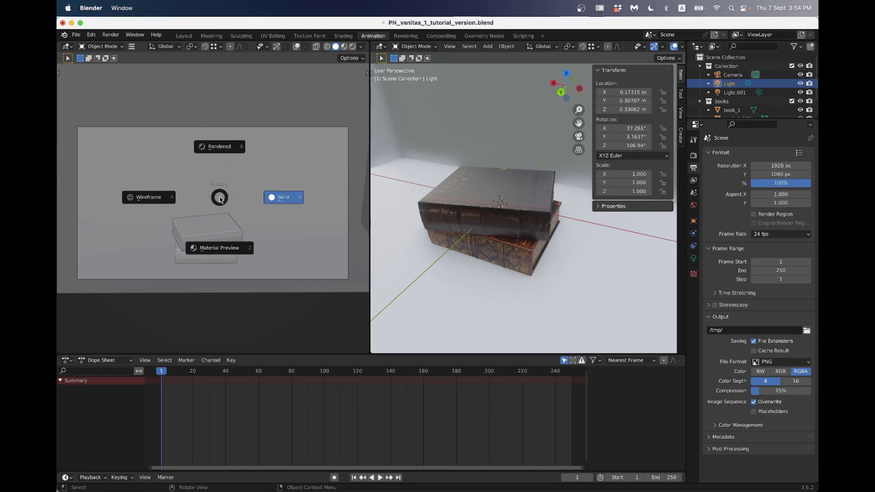
{"action": "left_click", "coordinate": [219, 146]}
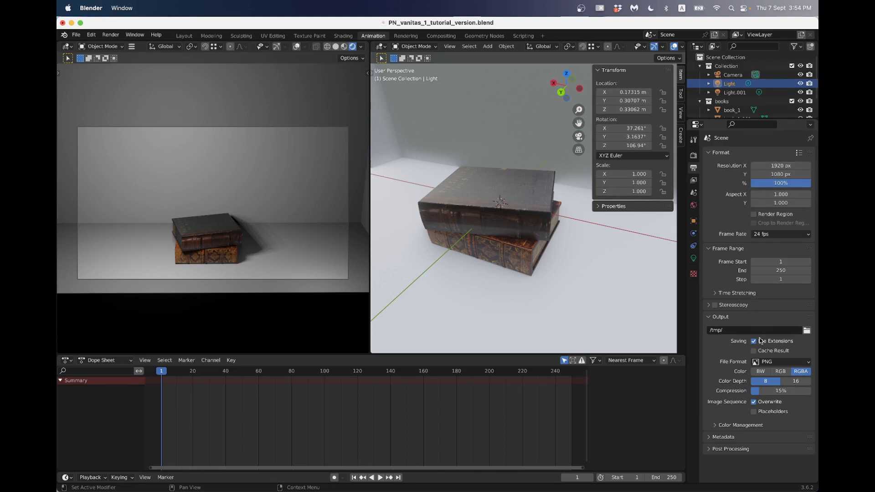
{"action": "left_click", "coordinate": [780, 364]}
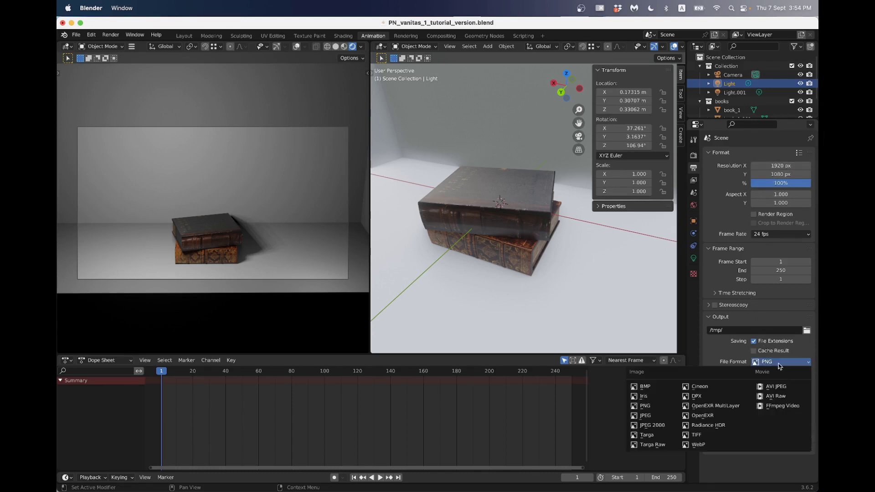
{"action": "left_click", "coordinate": [779, 364]}
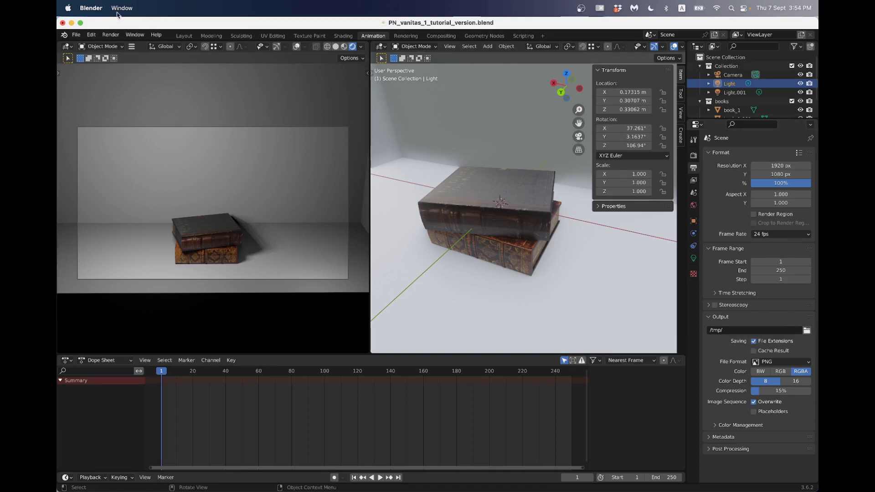
- Render the camera view of the stacked books as a still image and enlarge the render window
{"action": "left_click", "coordinate": [111, 36]}
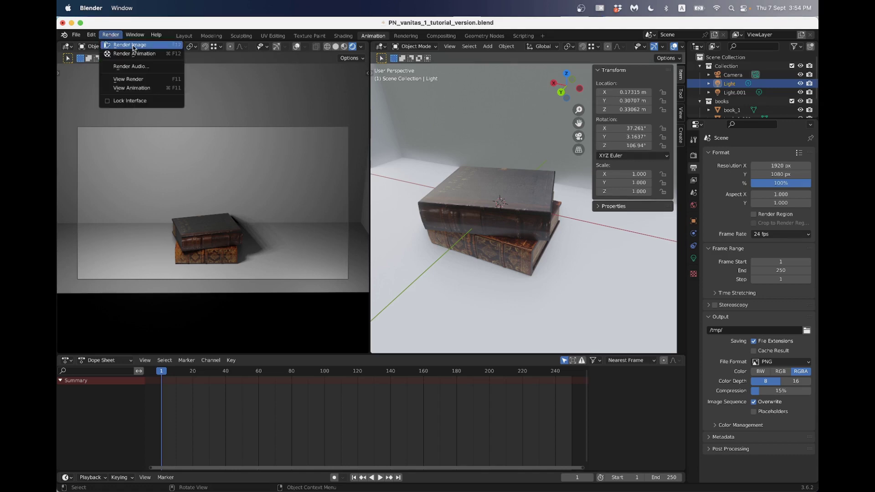
{"action": "left_click", "coordinate": [146, 56]}
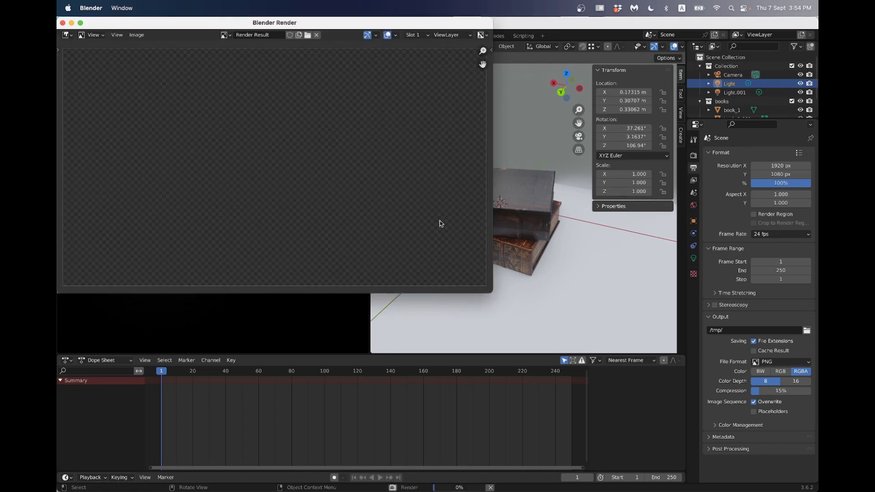
{"action": "left_click_drag", "start_coordinate": [489, 287], "coordinate": [563, 370]}
- Inspect the rendered books' covers, spines and shadows up close and in full frame, and close the render window
{"action": "scroll", "coordinate": [312, 300], "scroll_direction": "up", "scroll_amount": 2}
{"action": "middle_click_drag", "start_coordinate": [303, 248], "coordinate": [313, 133]}
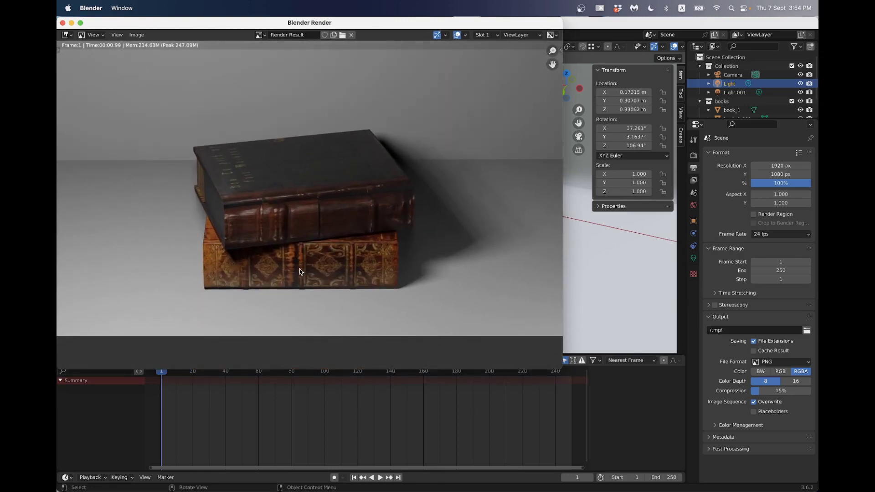
{"action": "scroll", "coordinate": [208, 188], "scroll_direction": "up", "scroll_amount": 3}
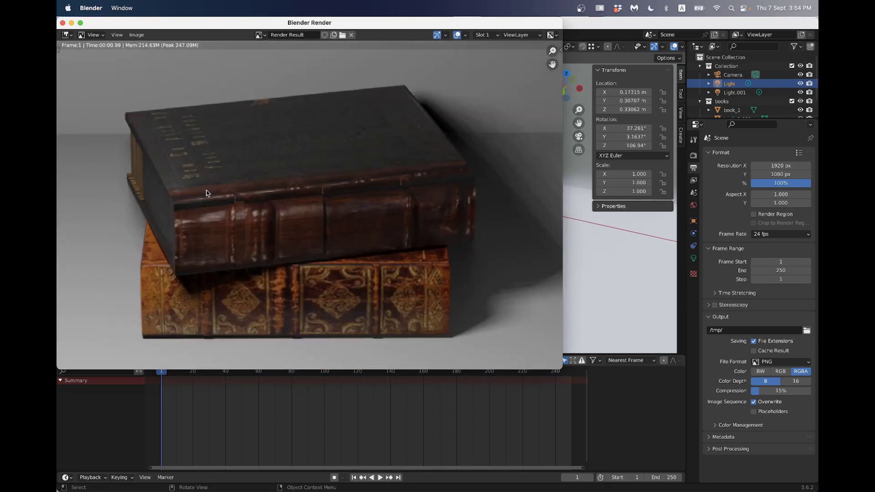
{"action": "scroll", "coordinate": [282, 192], "scroll_direction": "up", "scroll_amount": 2}
{"action": "scroll", "coordinate": [201, 189], "scroll_direction": "down", "scroll_amount": 6}
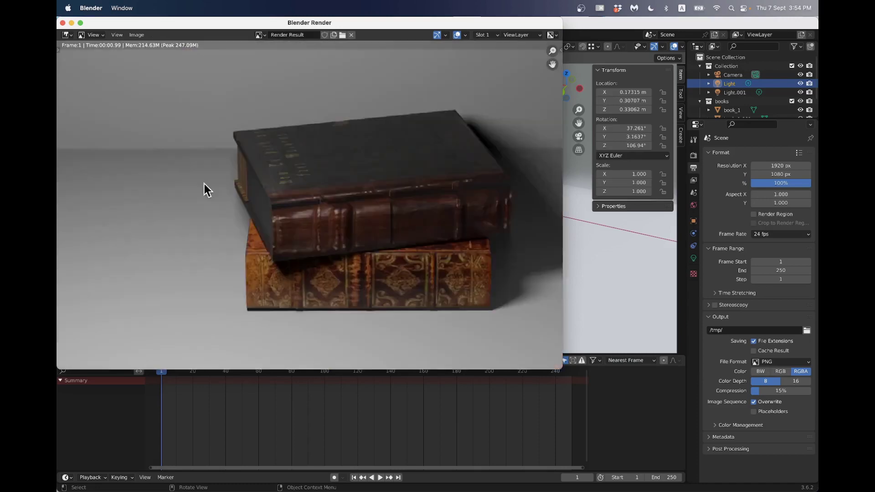
{"action": "middle_click_drag", "start_coordinate": [339, 223], "coordinate": [322, 274]}
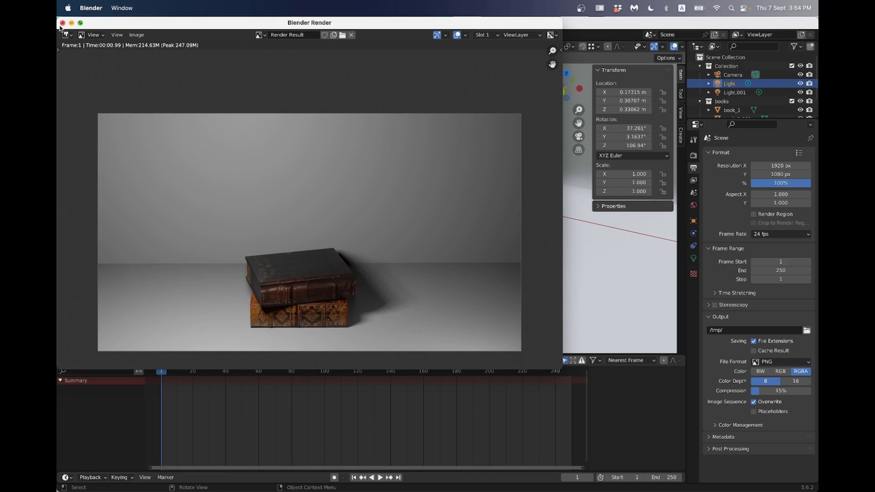
{"action": "scroll", "coordinate": [342, 276], "scroll_direction": "up", "scroll_amount": 3}
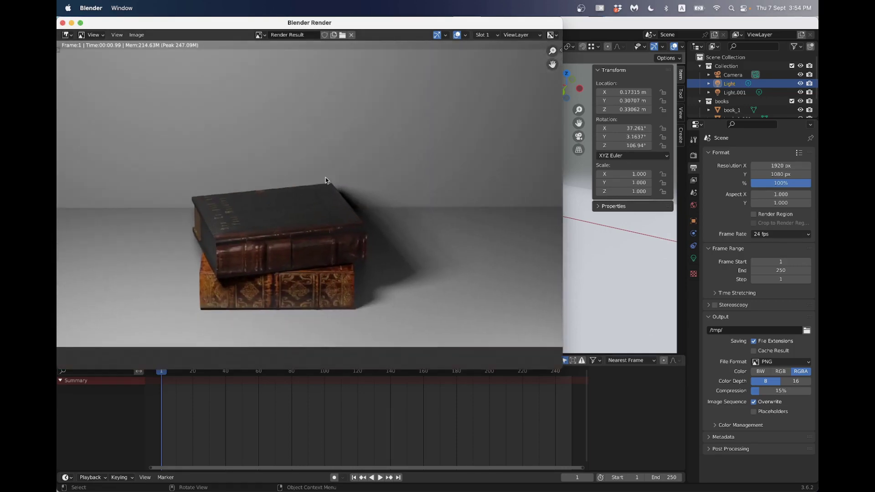
{"action": "left_click", "coordinate": [63, 23]}
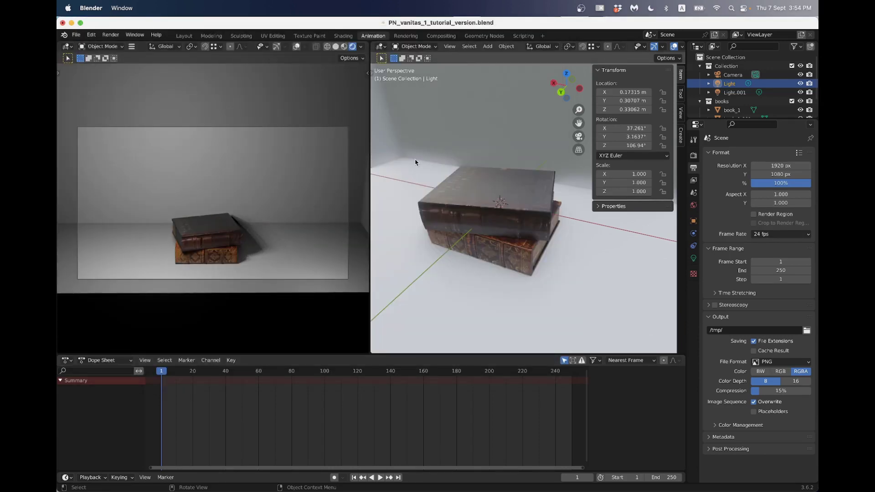